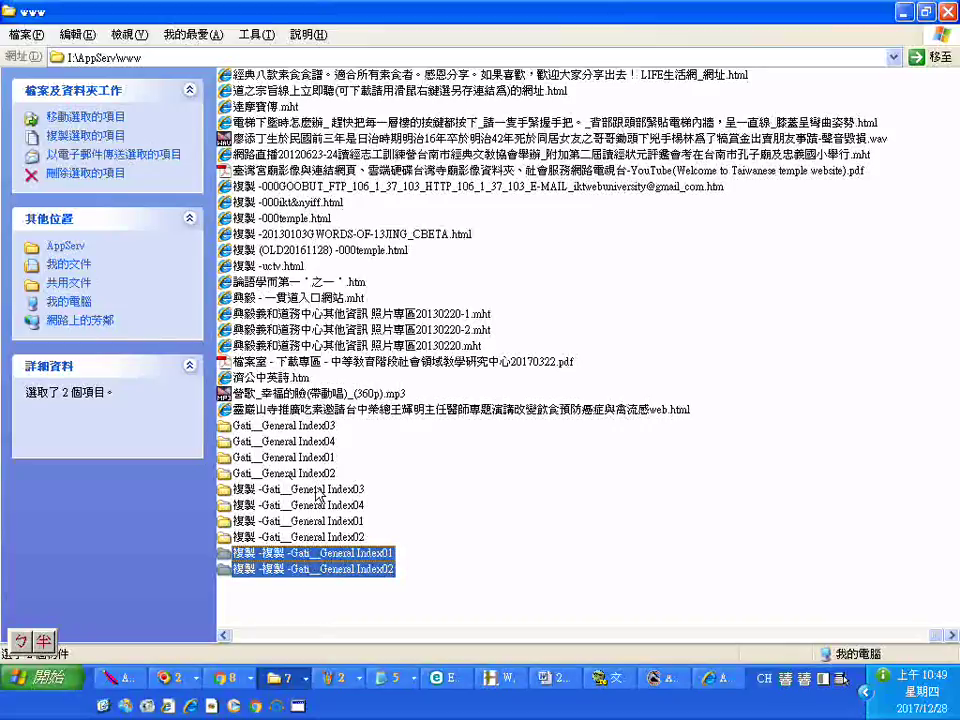
Rename the Gati__General Index03 folder as ati__General Index03
left_click(318, 490)
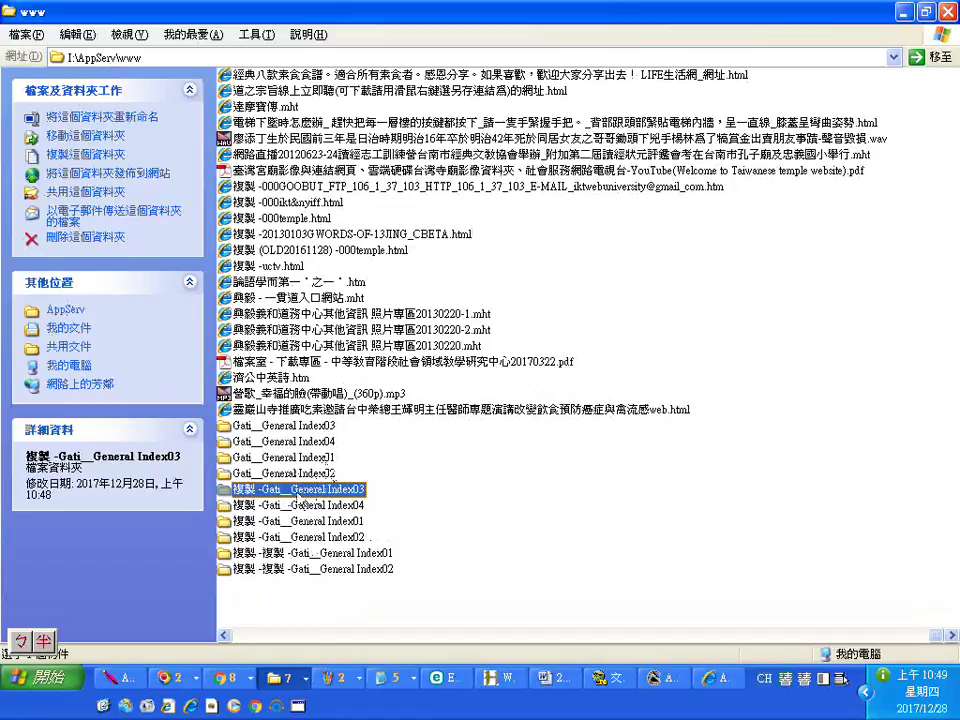
left_click(300, 492)
left_click(277, 428)
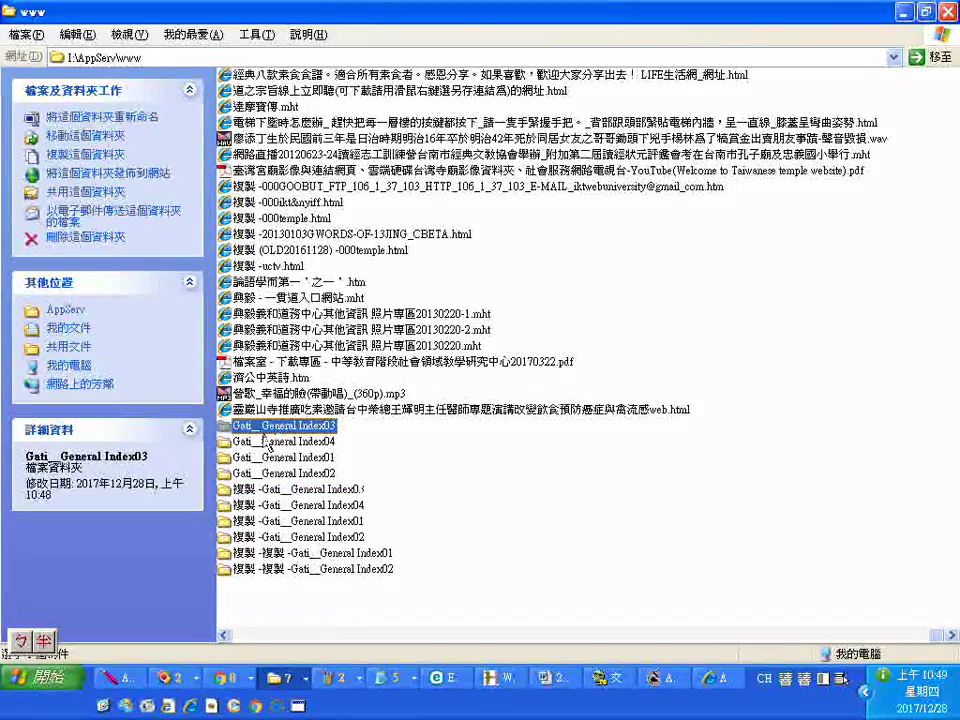
left_click(241, 436)
key("Delete")
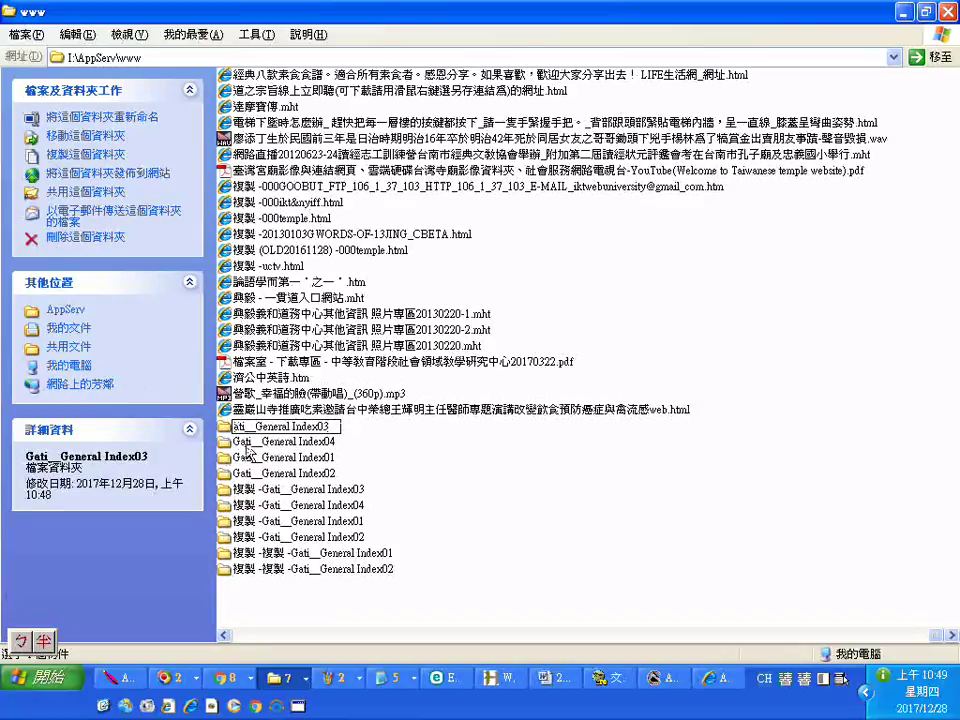
left_click(245, 442)
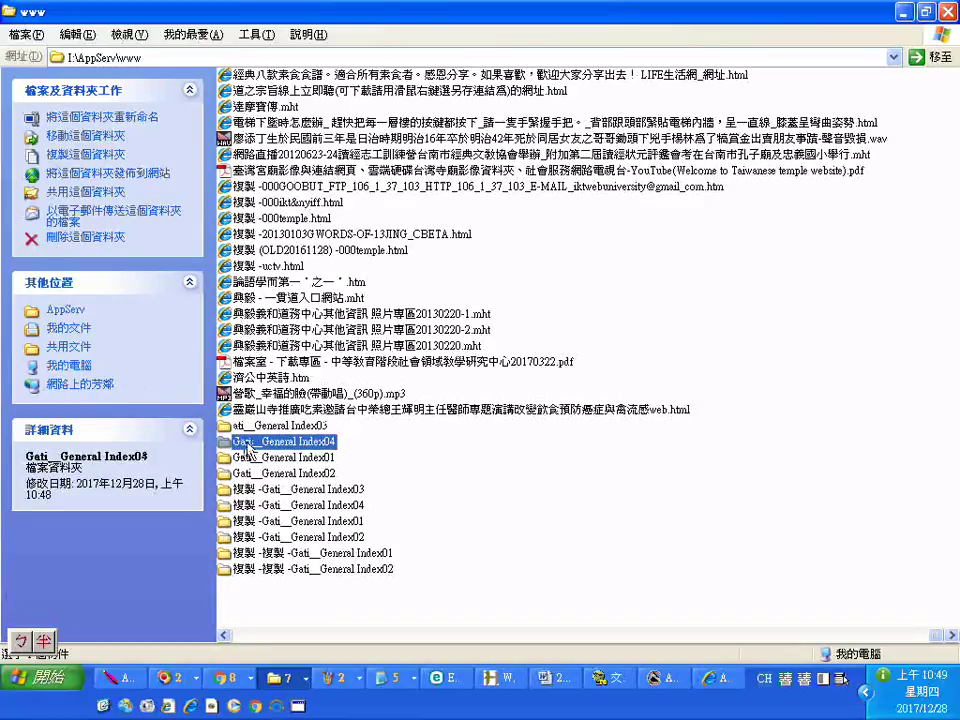
Copy the name of the ati__General Index03 folder and reuse it to rename Gati__General Index04 as ati__General Index04
left_click(260, 427)
left_click(262, 427)
key("ctrl+c")
right_click(294, 424)
left_click(338, 492)
left_click(306, 446)
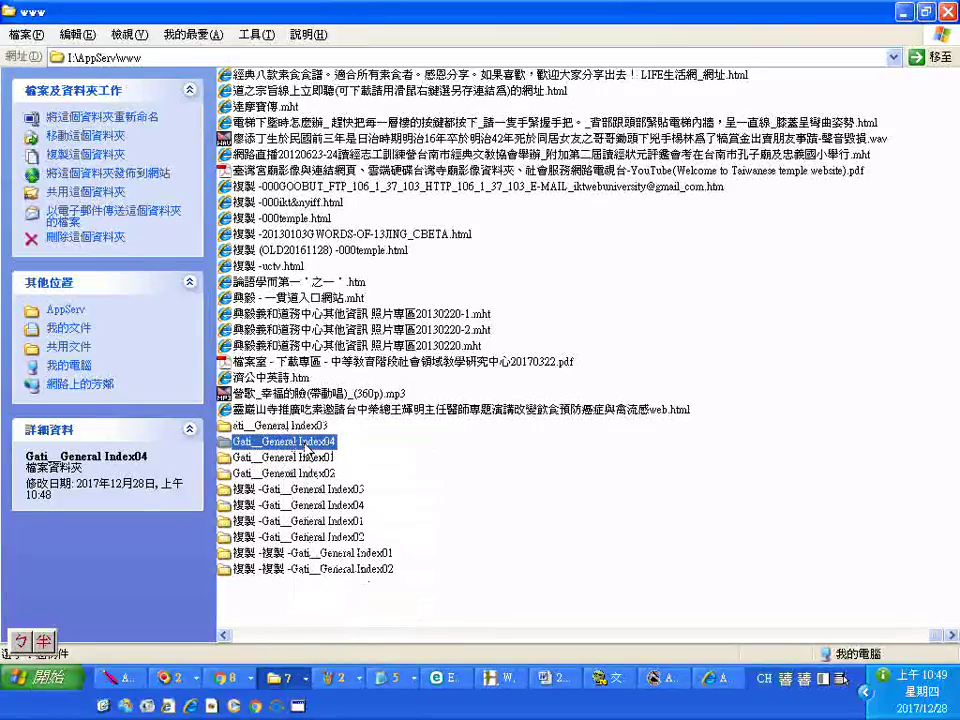
left_click(306, 446)
right_click(306, 446)
left_click(338, 514)
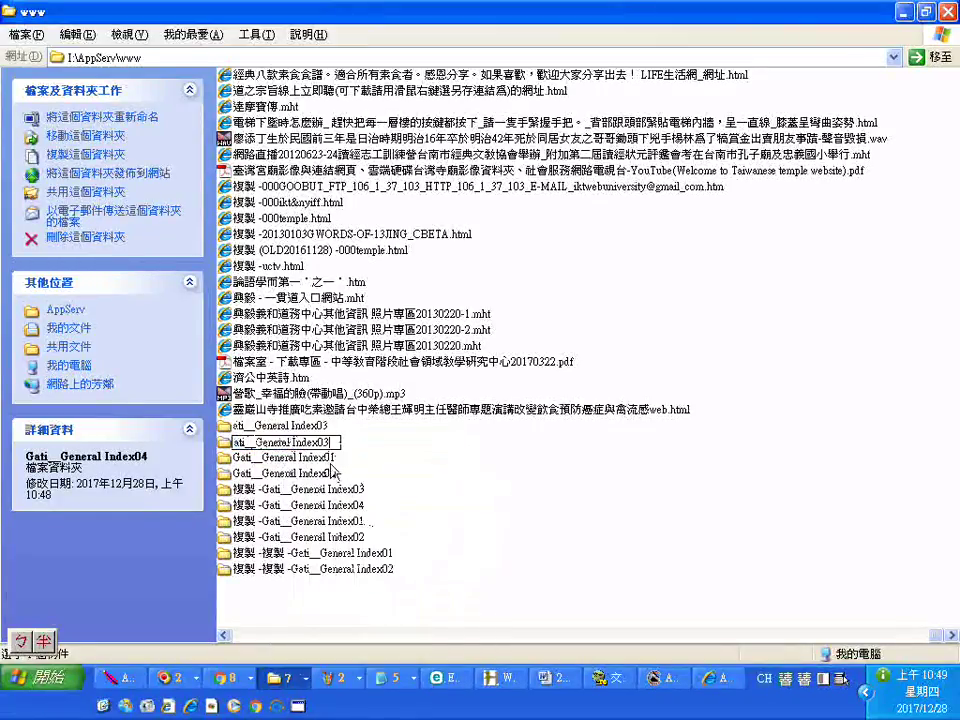
type("4")
Rename the Gati__General Index01 folder as ati__General Index01, reusing the copied name
left_click(278, 458)
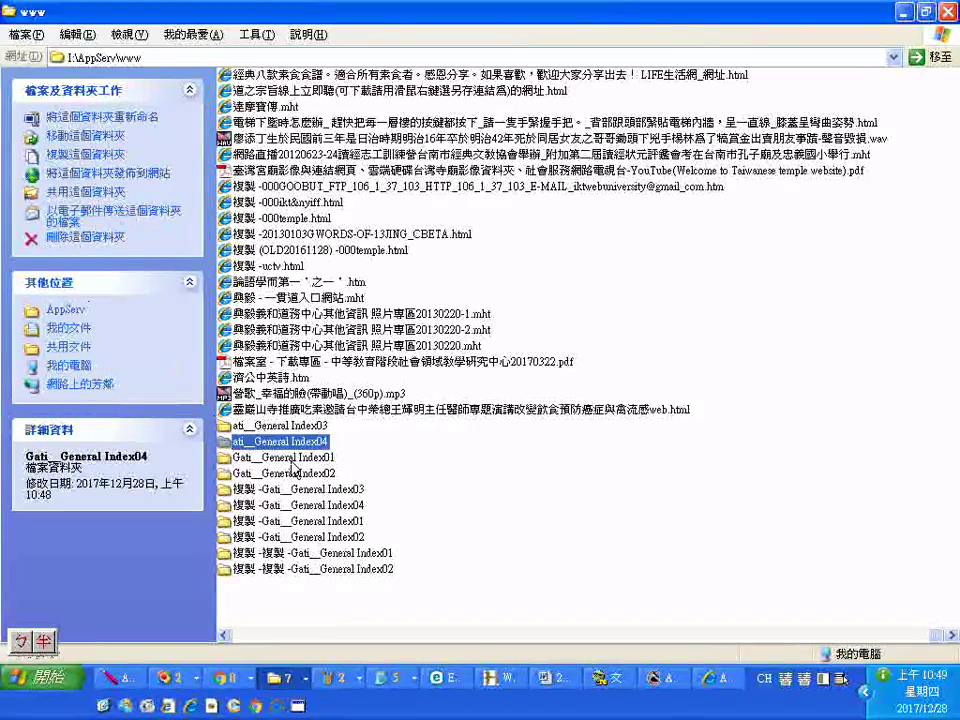
left_click(250, 459)
right_click(232, 452)
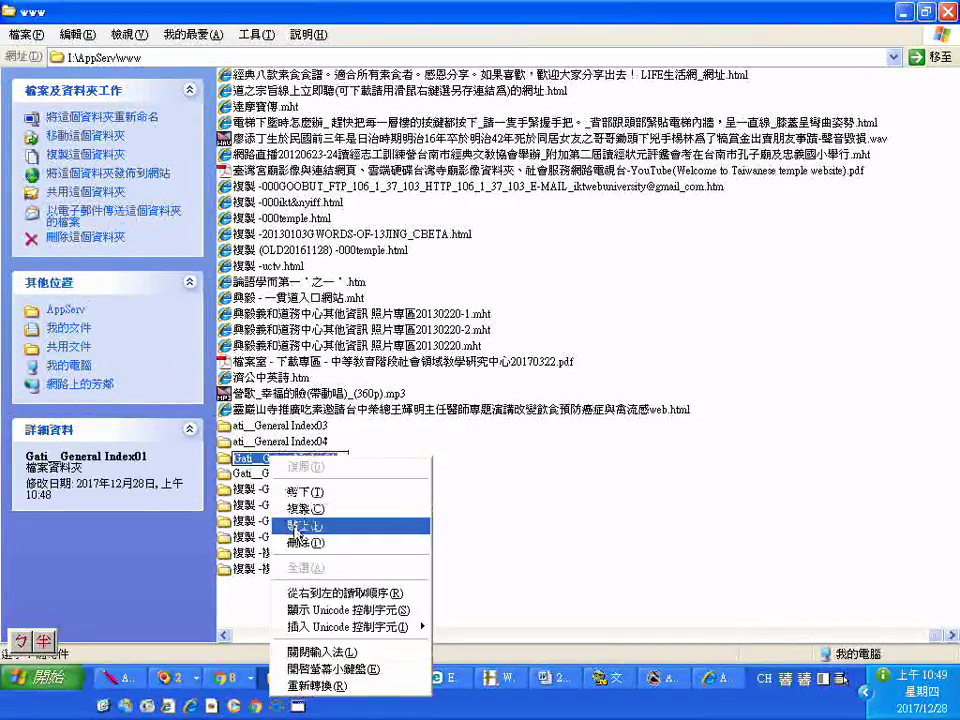
left_click(265, 522)
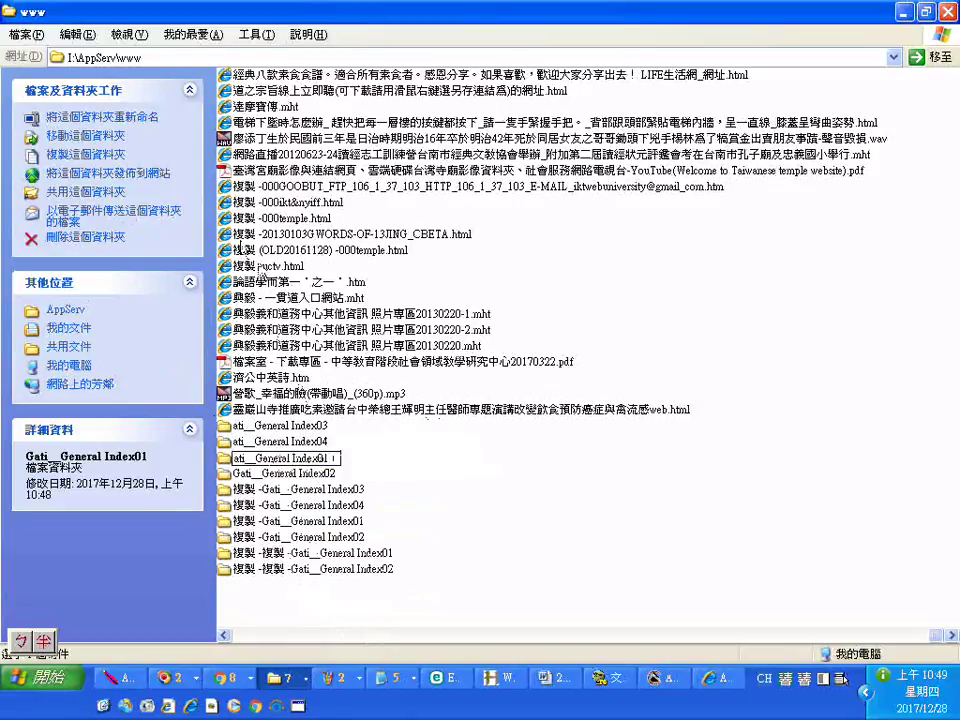
Rename the Gati__General Index02 folder as ati__General Index02, reusing the copied name
left_click(330, 473)
left_click(330, 473)
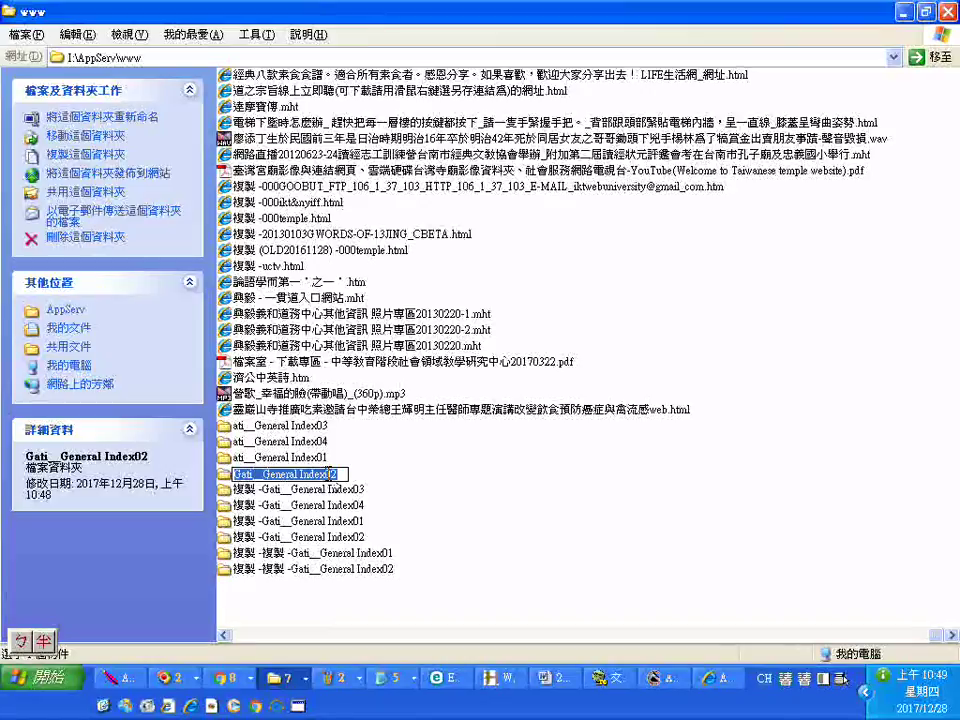
right_click(330, 480)
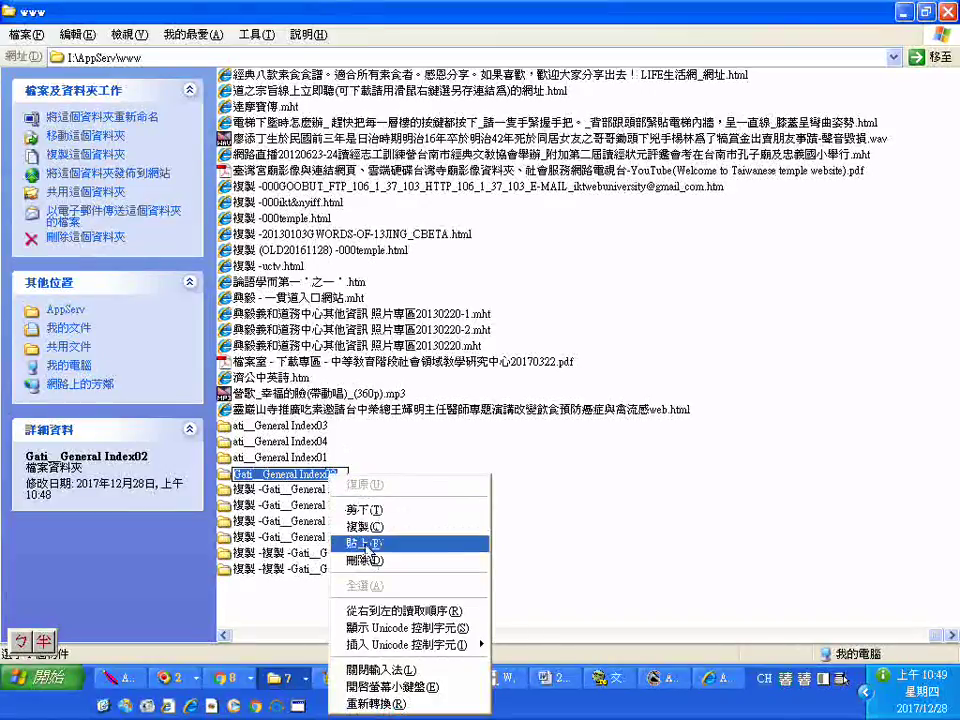
left_click(352, 543)
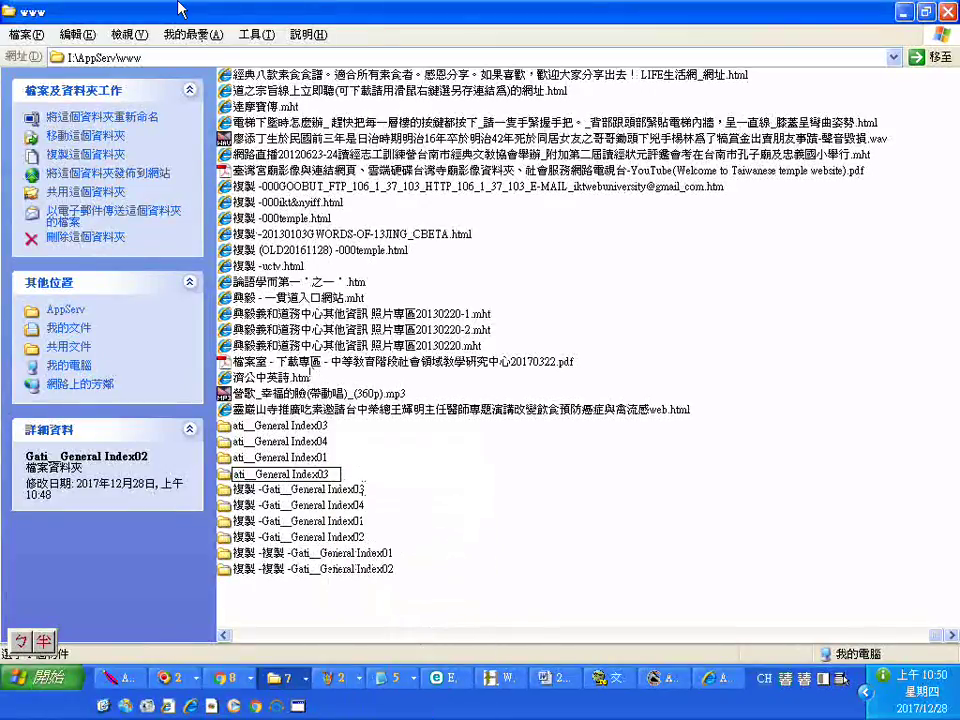
type("2")
key("Return")
Rename the folder 複製 -Gati__General Index03 as ati__General Index05, reusing the copied name
left_click(345, 490)
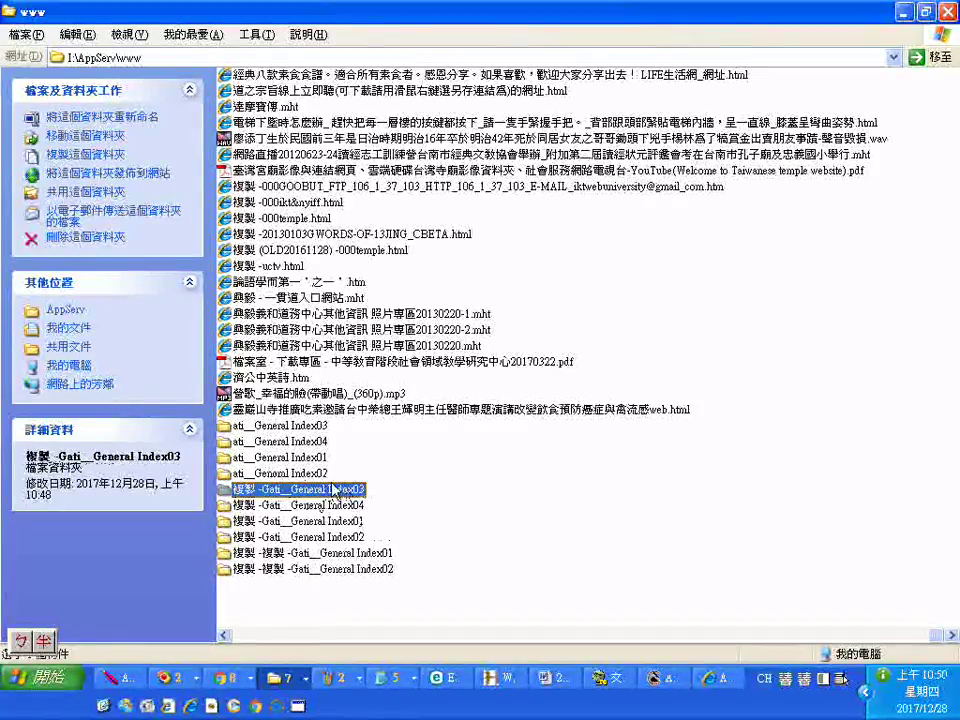
key("F2")
right_click(318, 490)
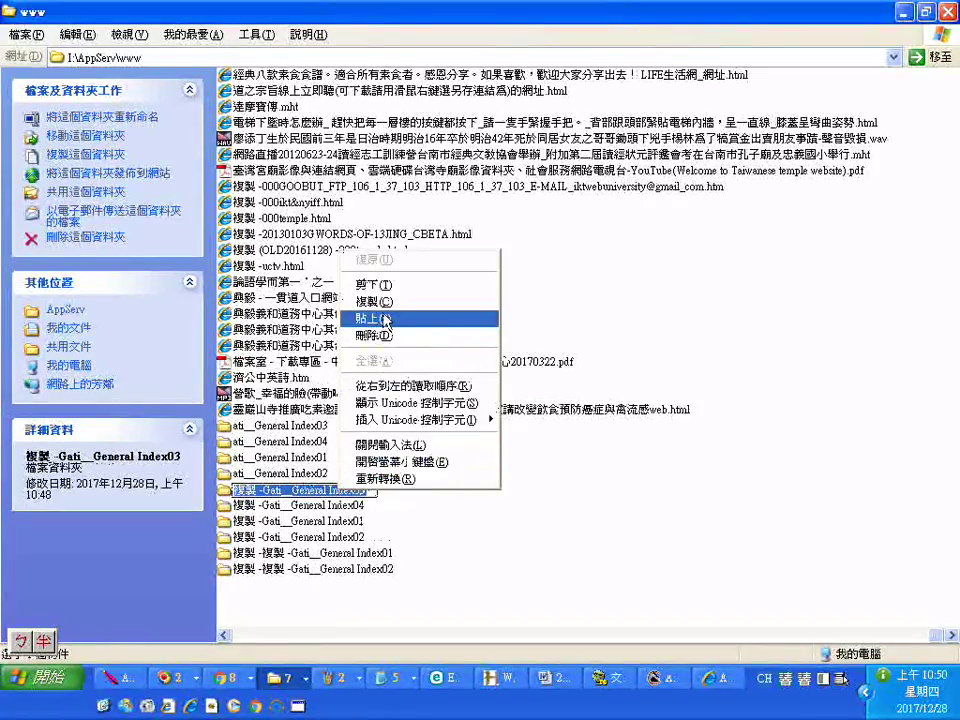
left_click(360, 253)
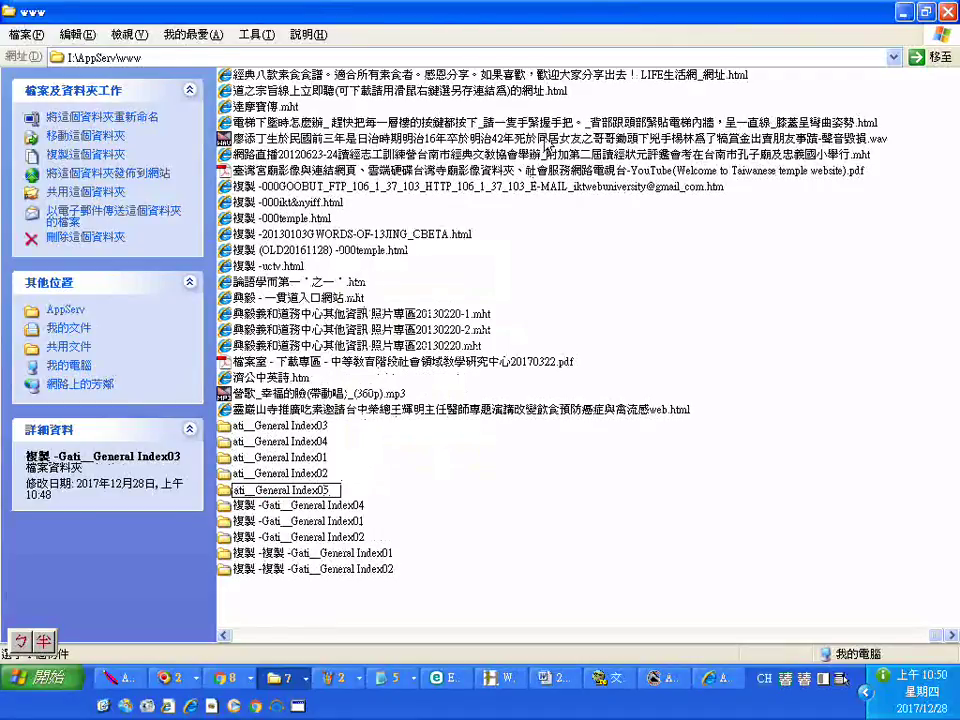
key("Tab")
Rename the folder 複製 -Gati__General Index04 as ati__General Index06, reusing the copied name
right_click(295, 504)
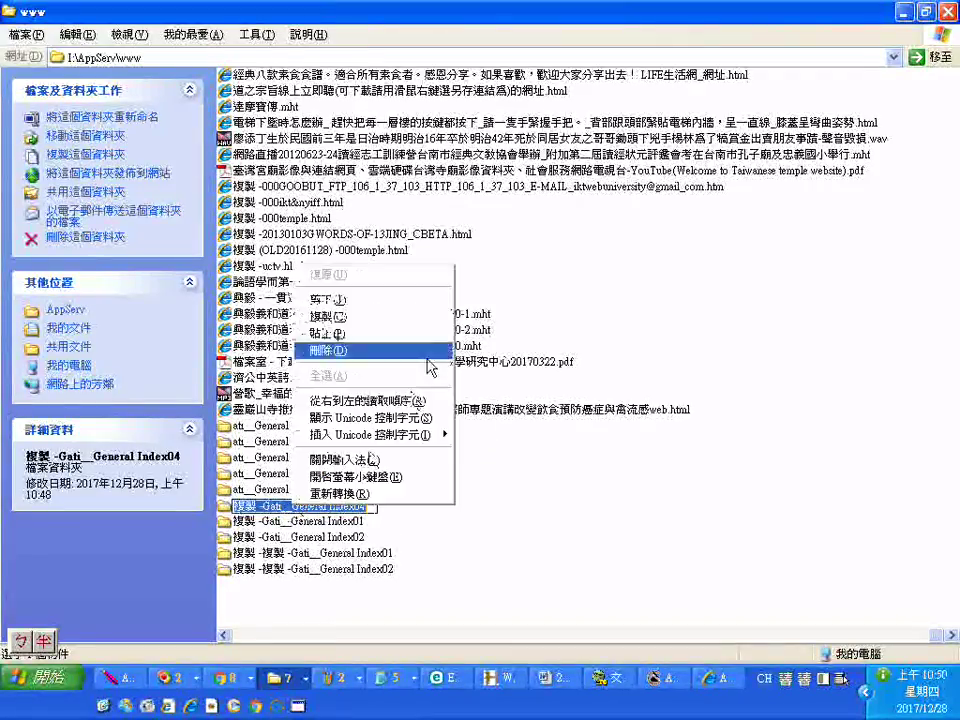
left_click(328, 333)
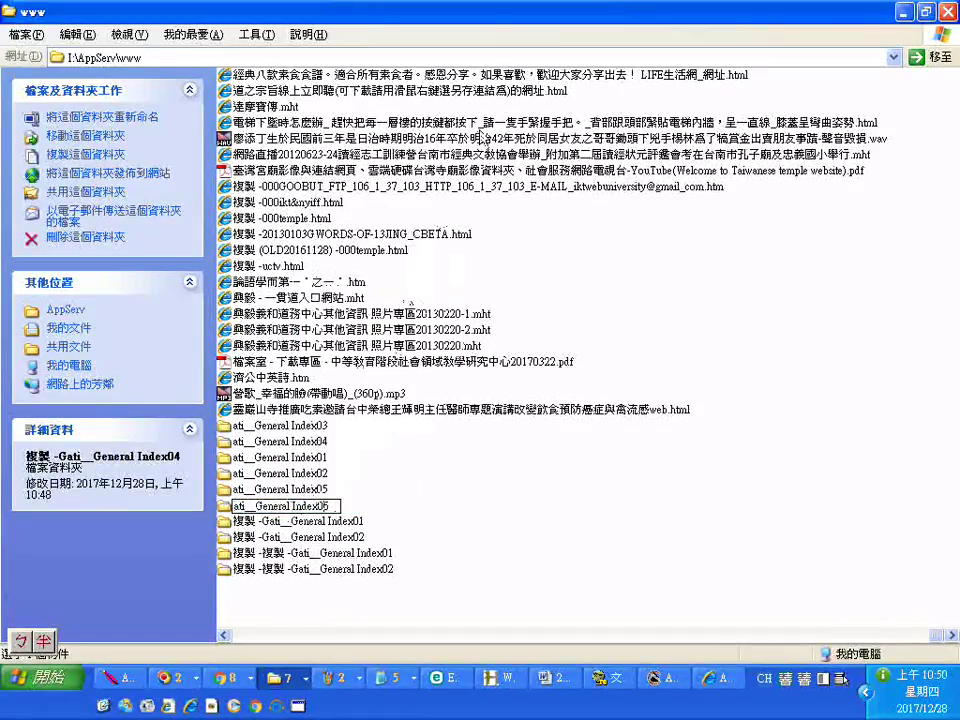
key("BackSpace")
type("6")
key("Tab")
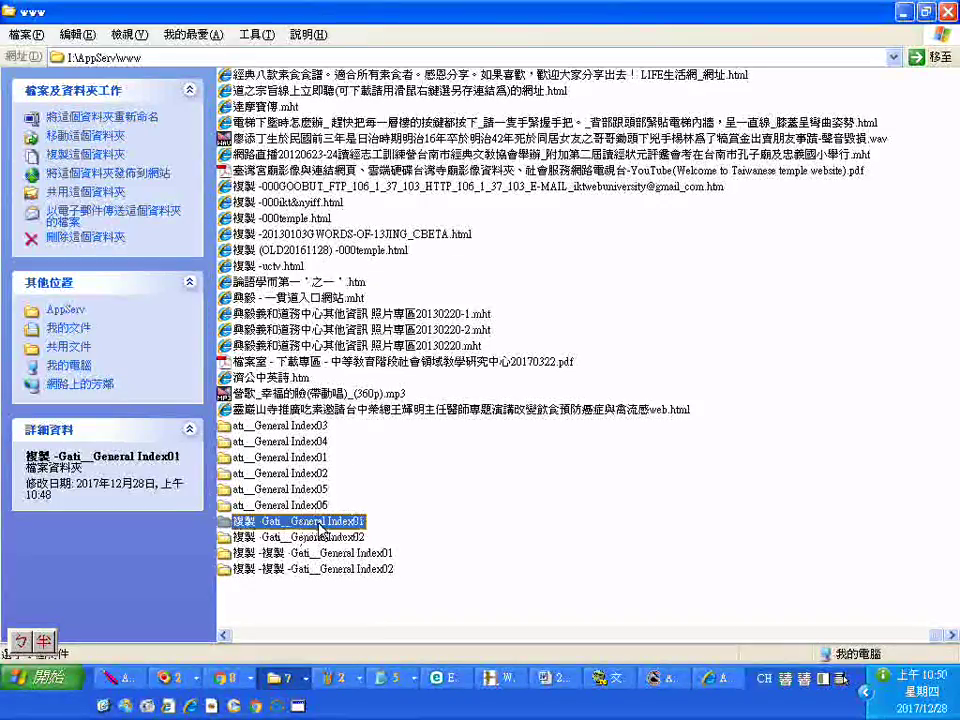
Rename the folders 複製 -Gati__General Index01 and 複製 -Gati__General Index02 as ati__General Index07 and ati__General Index08
right_click(311, 521)
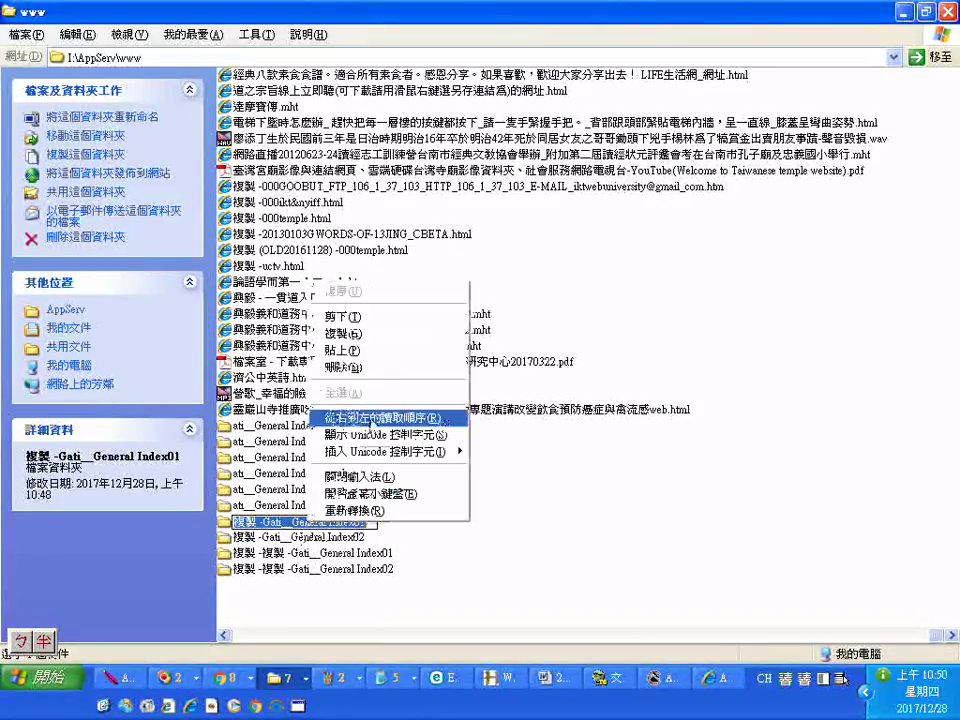
left_click(370, 352)
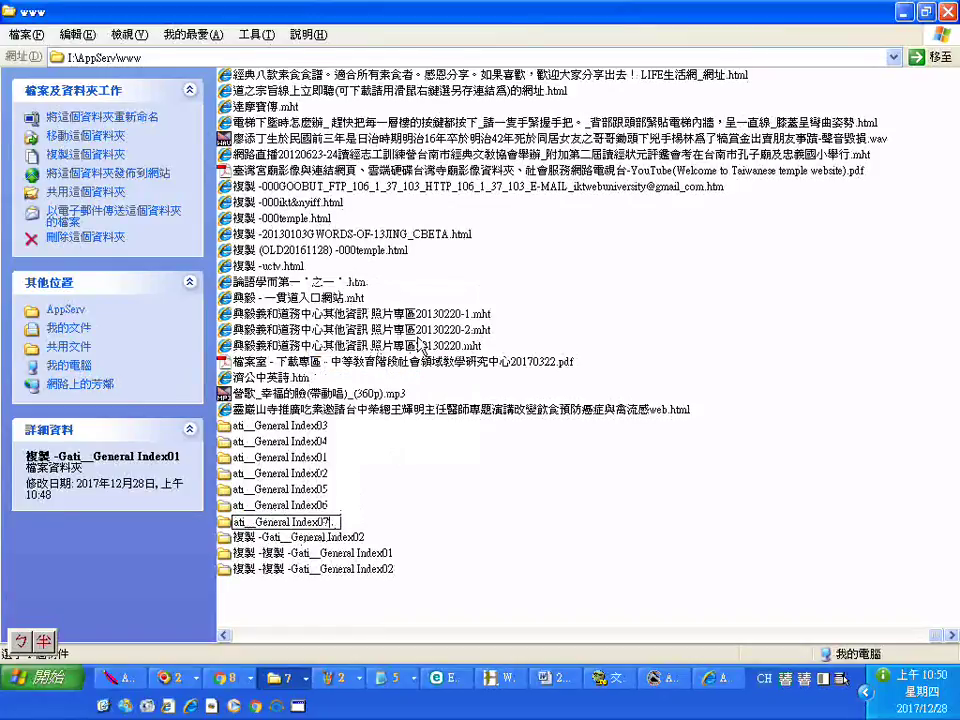
key("Tab")
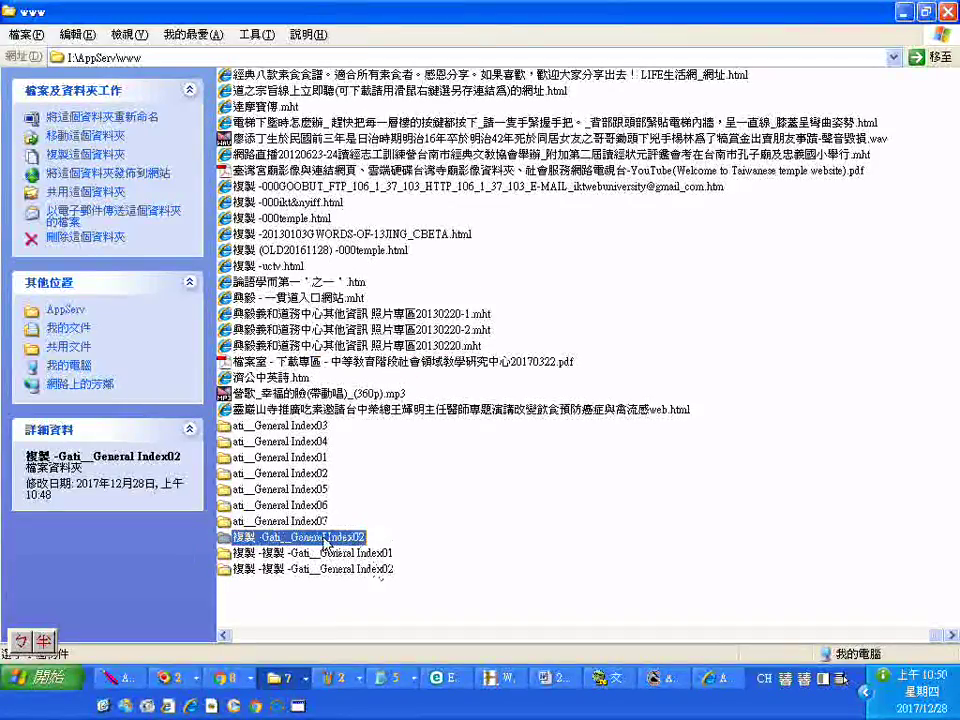
right_click(315, 537)
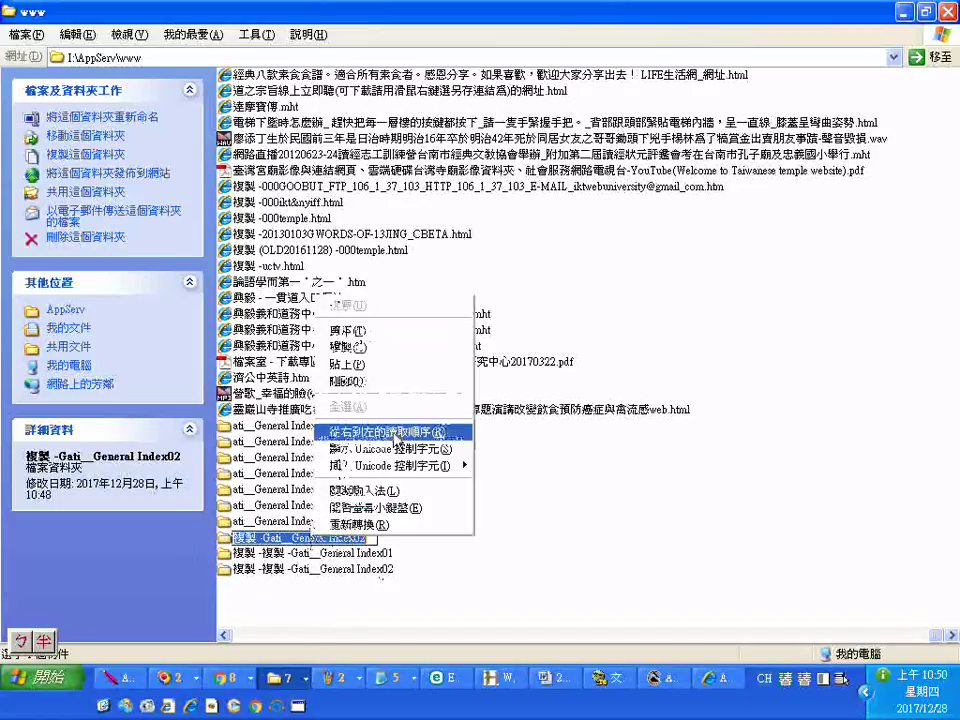
left_click(360, 364)
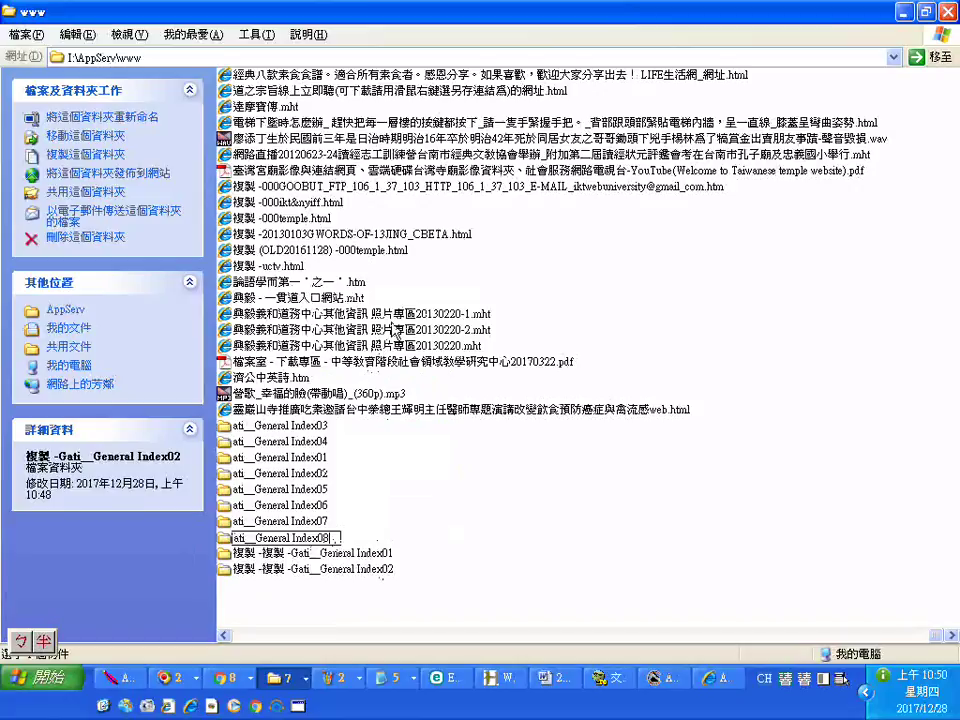
Rename the folder 複製 -複製 -Gati__General Index01 as ati__General Index09, reusing the copied name
left_click(318, 556)
left_click(318, 556)
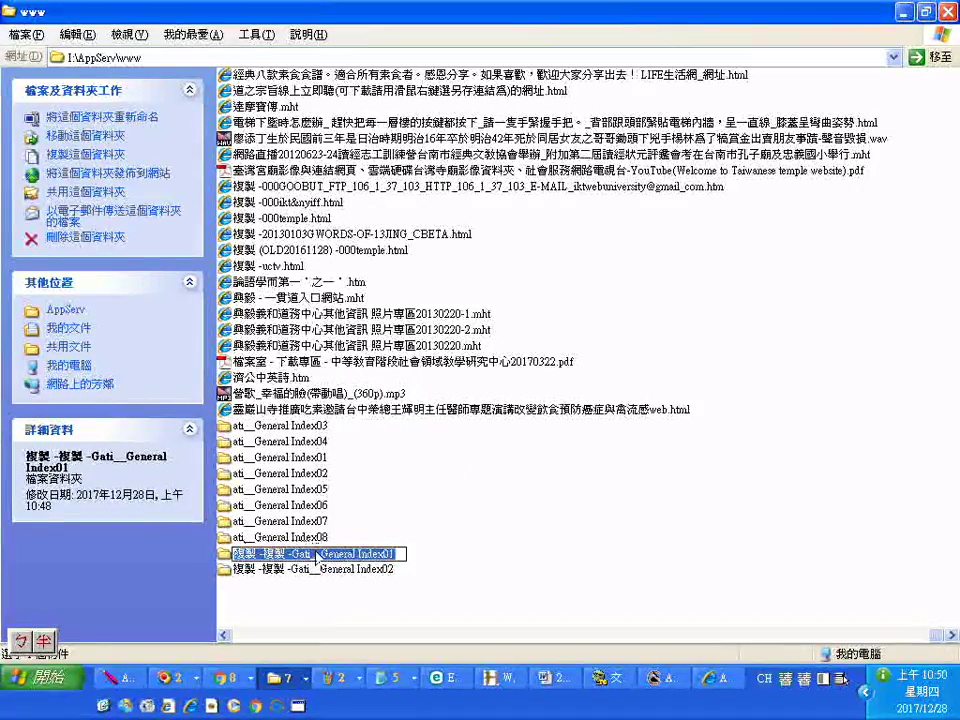
right_click(316, 556)
left_click(363, 382)
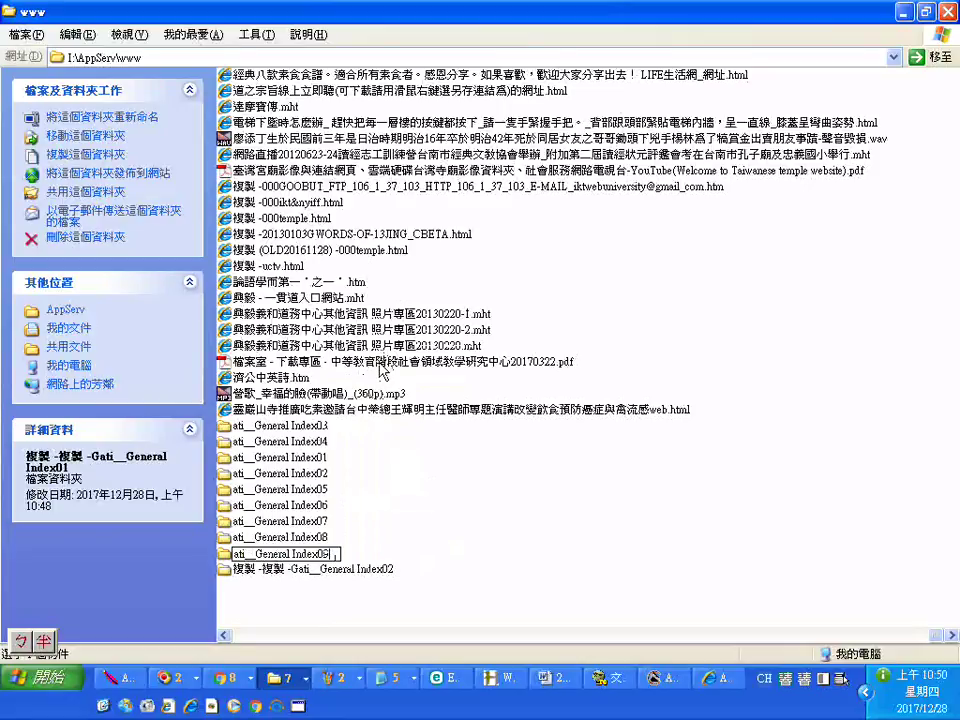
key("Tab")
Rename the folder 複製 -複製 -Gati__General Index02 as ati__General Index10, reusing the copied name
right_click(255, 578)
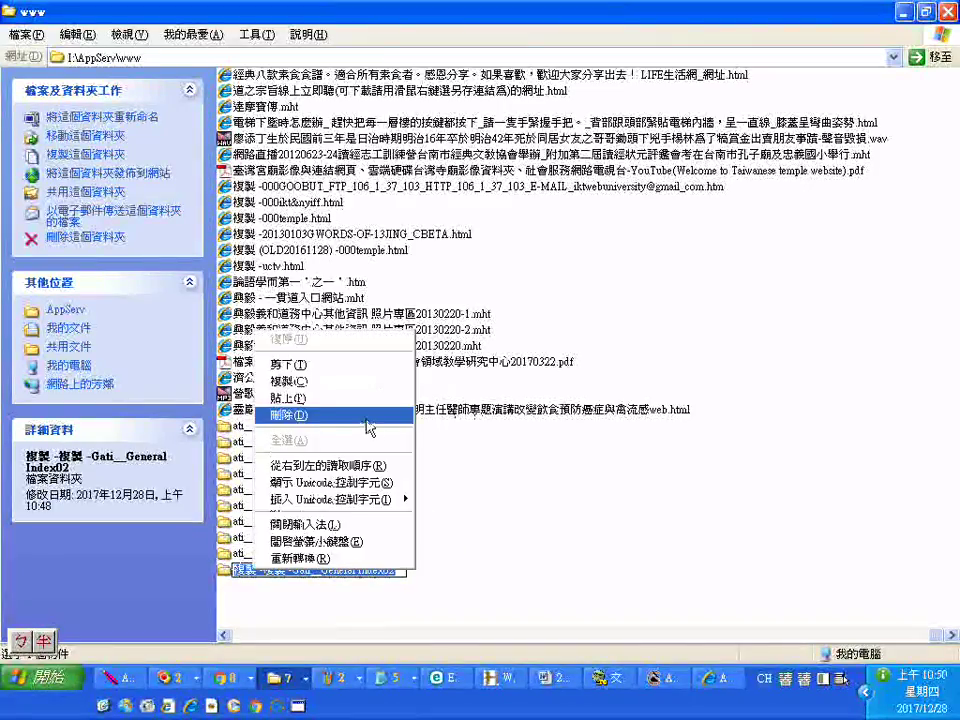
left_click(320, 396)
key("BackSpace")
type("8")
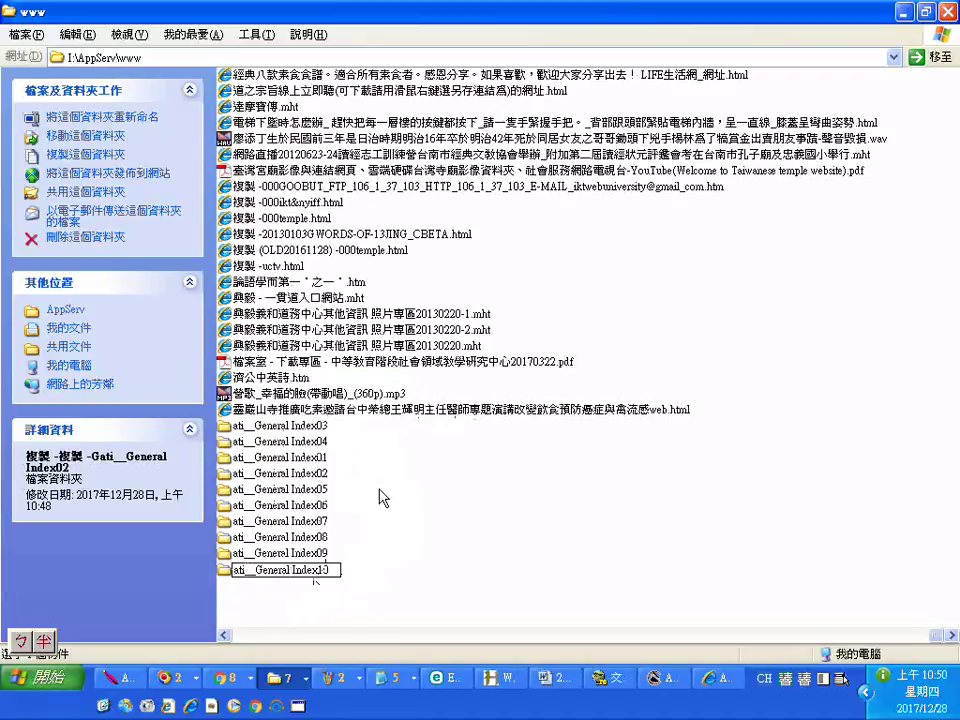
key("Return")
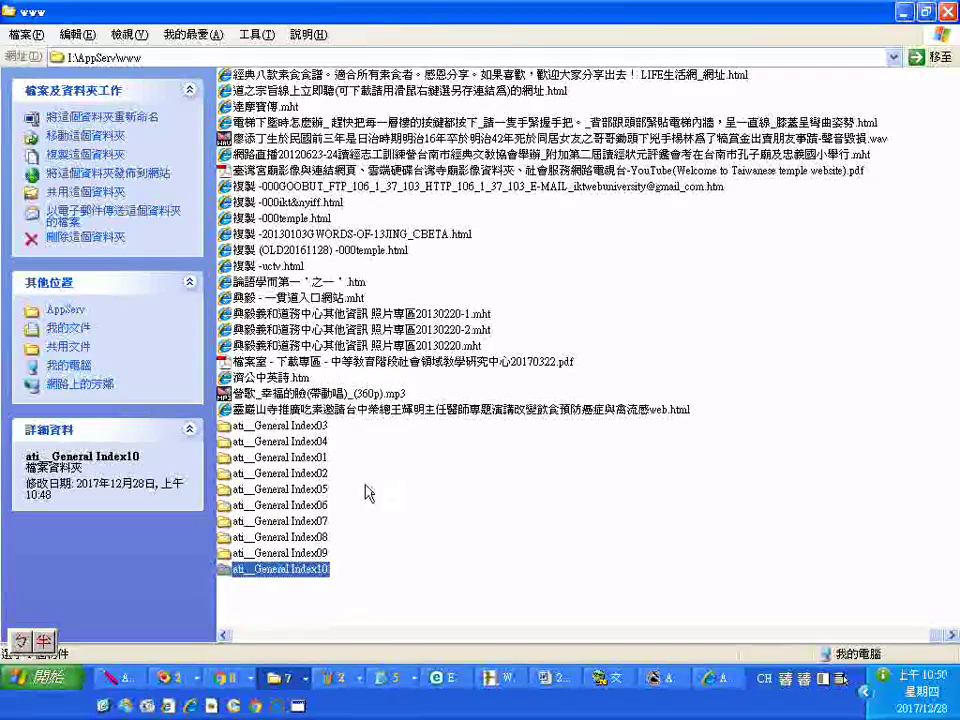
Switch to the sltp folder window, go up to its ati folder, and place the window beside the www folder list
left_click(293, 686)
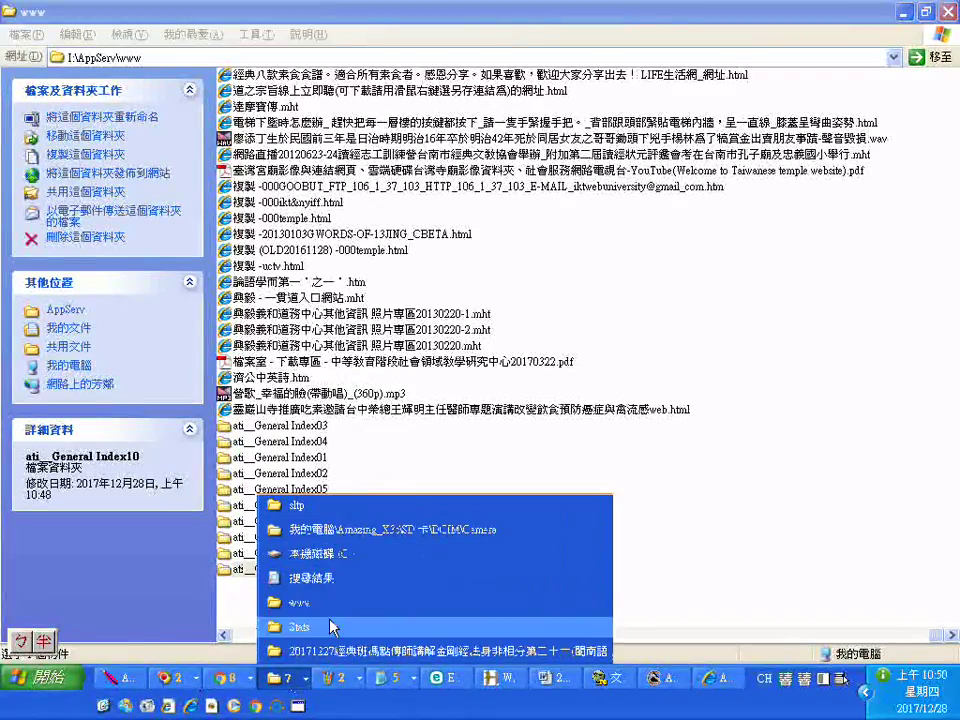
left_click(300, 507)
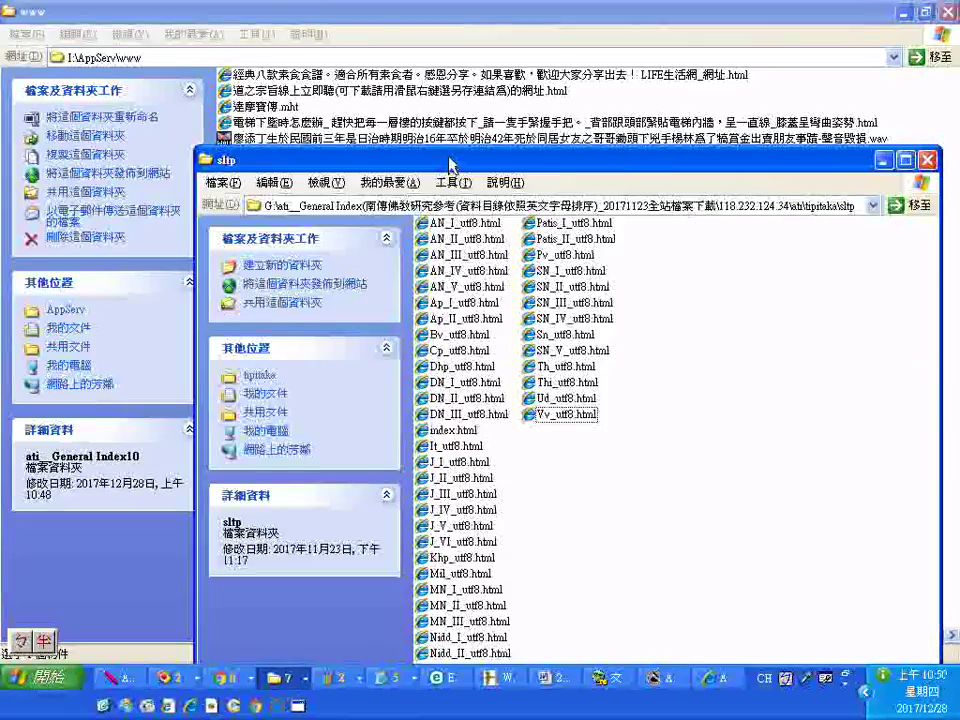
left_click_drag(503, 163, 722, 132)
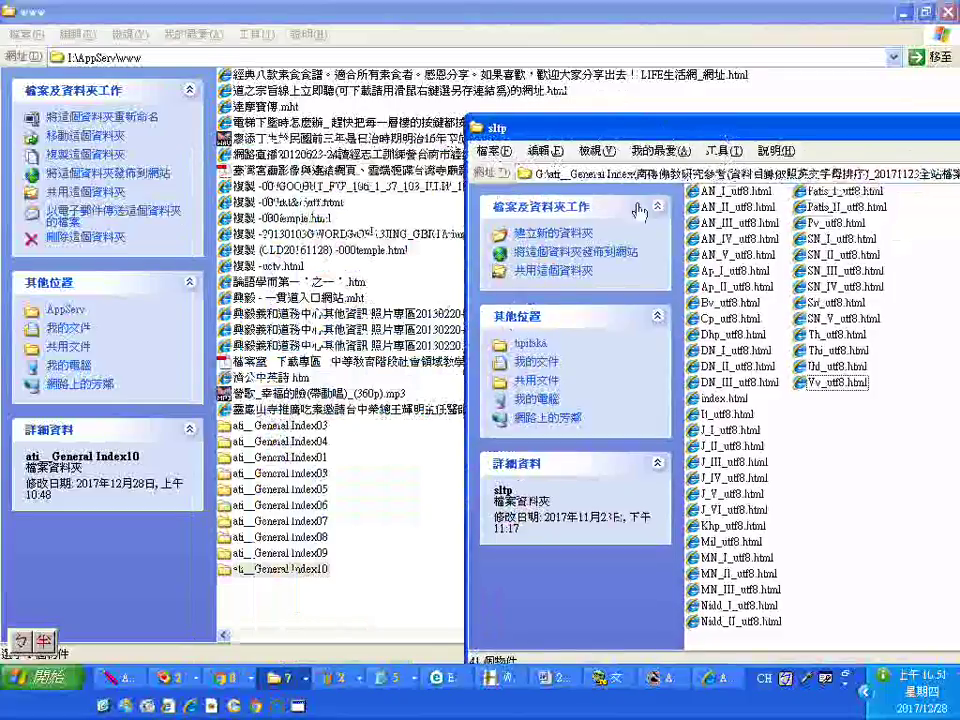
left_click(534, 343)
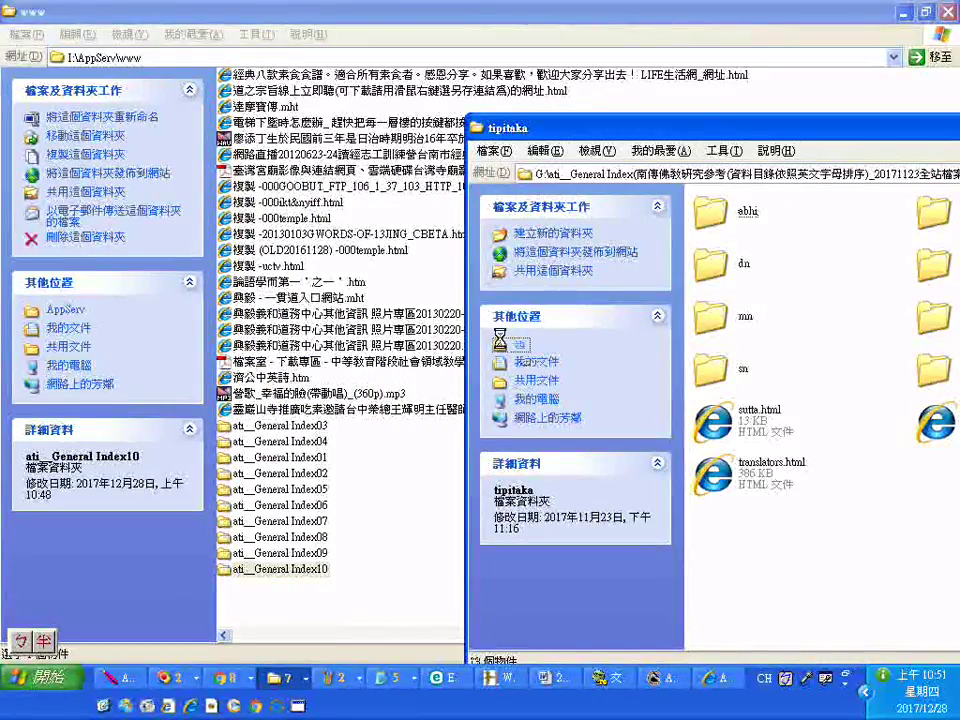
left_click(522, 349)
left_click_drag(621, 141, 545, 58)
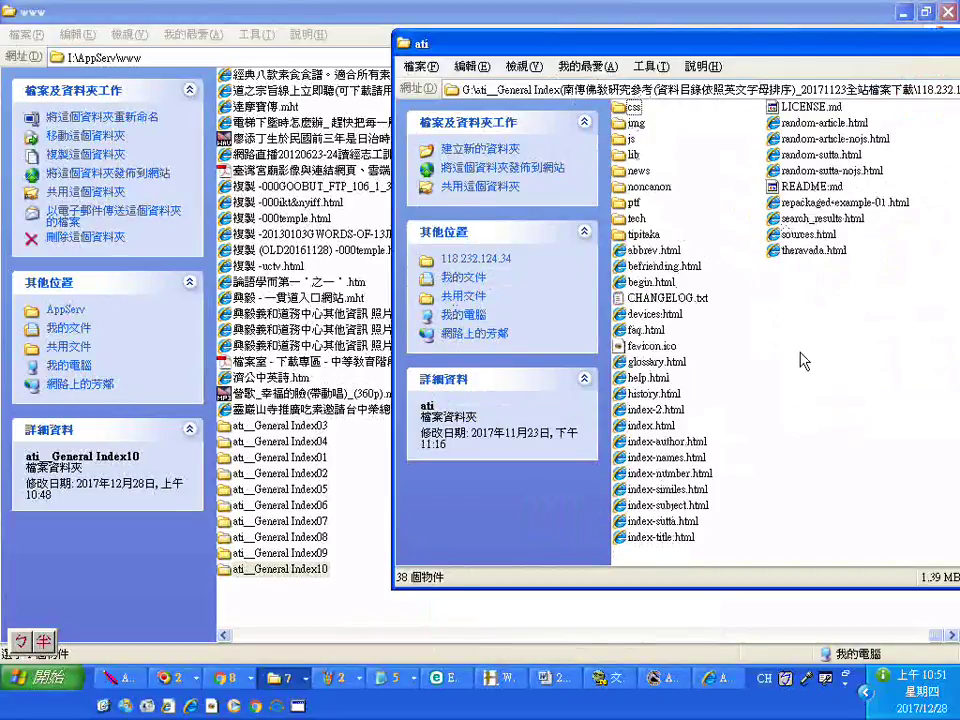
Select everything in the ati folder except the tipitaka and lib folders and copy the selection
key("ctrl+a")
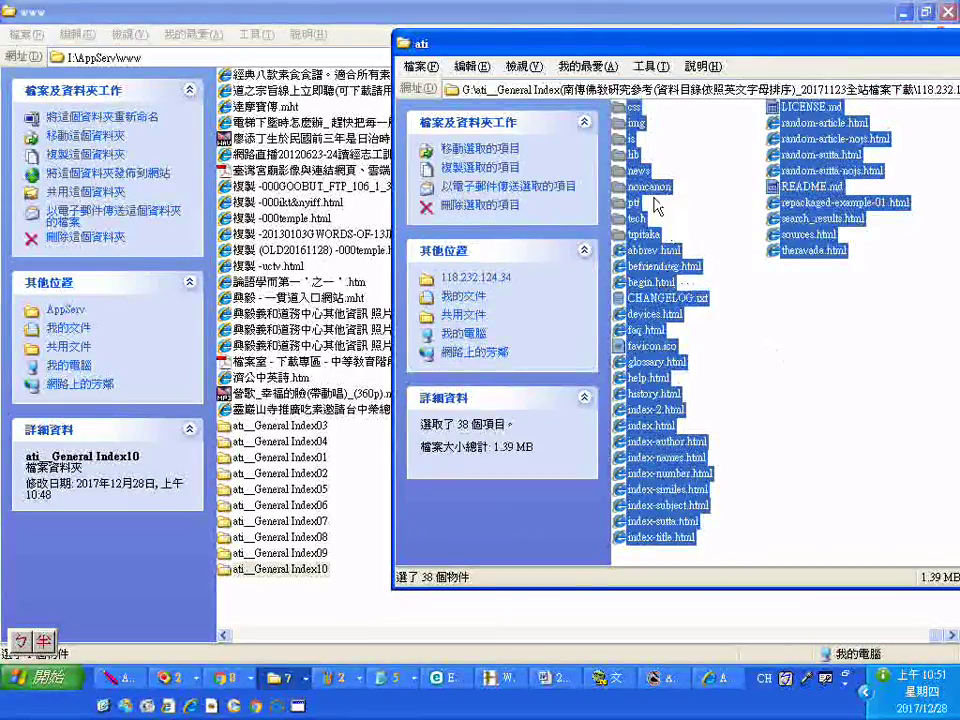
left_click(643, 232, "ctrl")
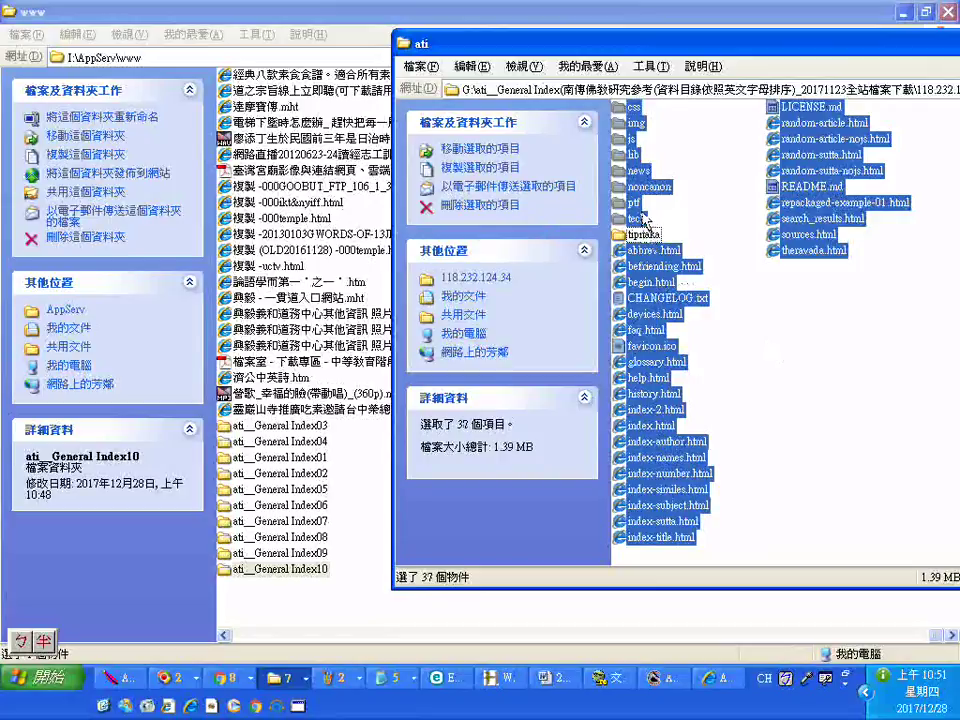
left_click(634, 156, "ctrl")
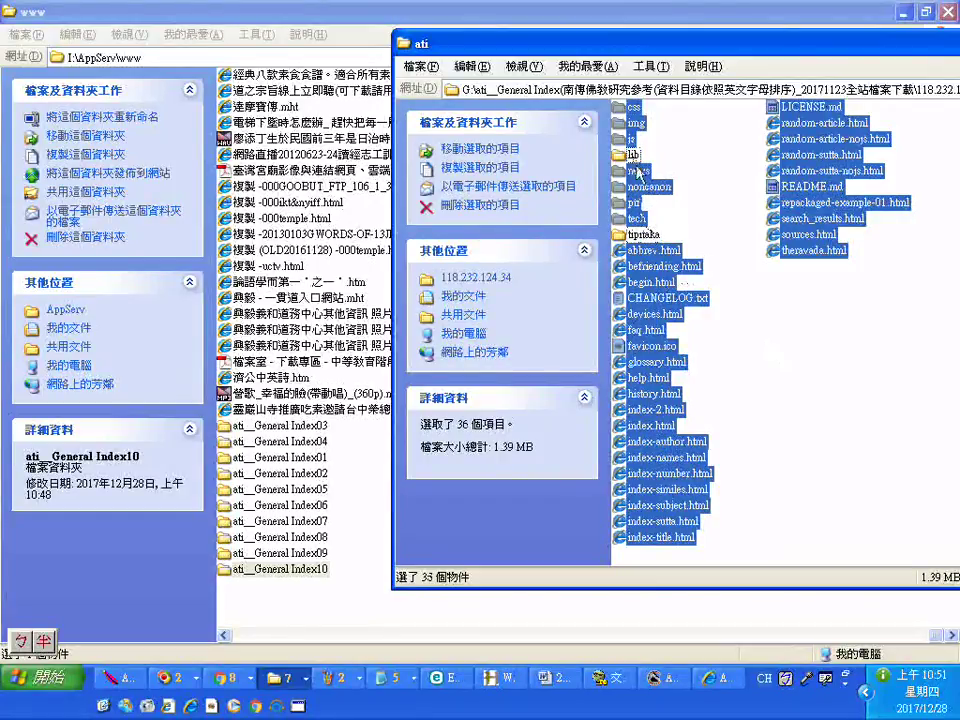
left_click(657, 284, "ctrl")
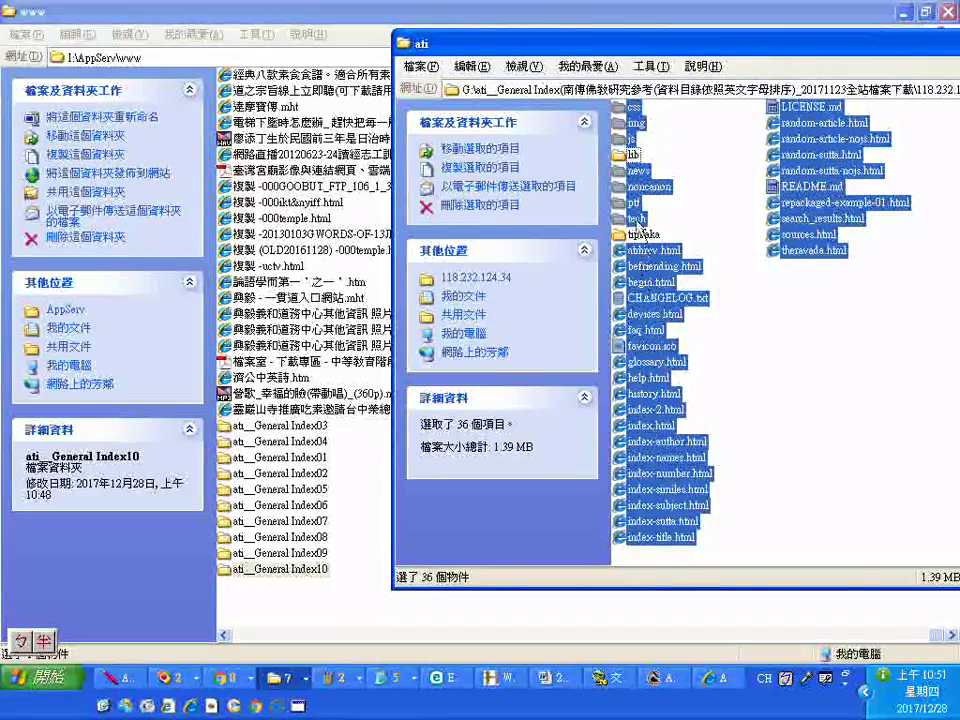
right_click(666, 313)
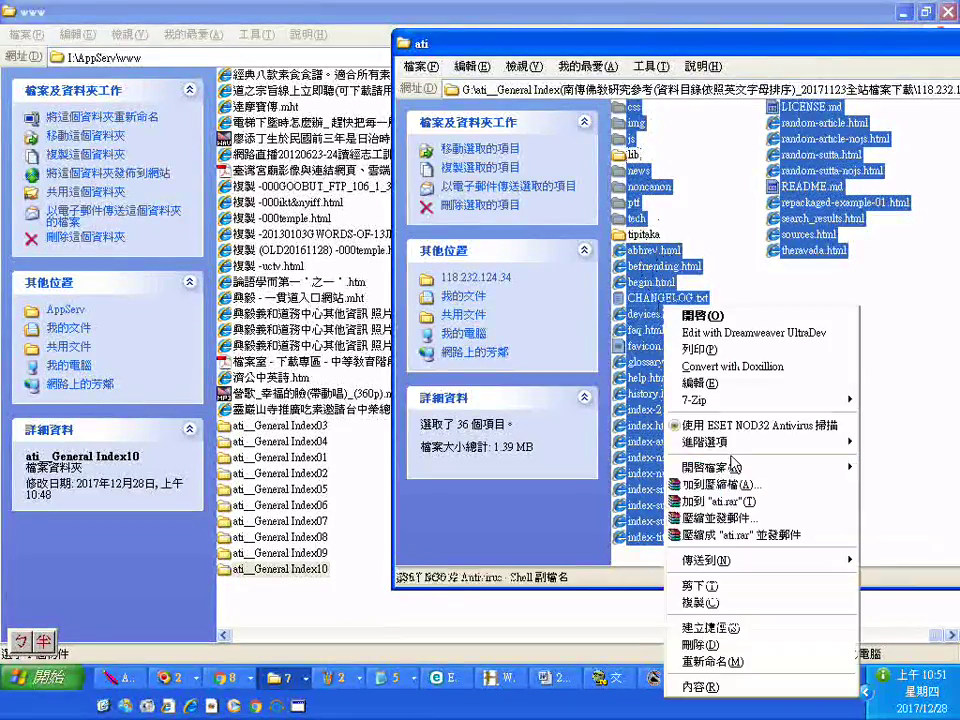
left_click(697, 604)
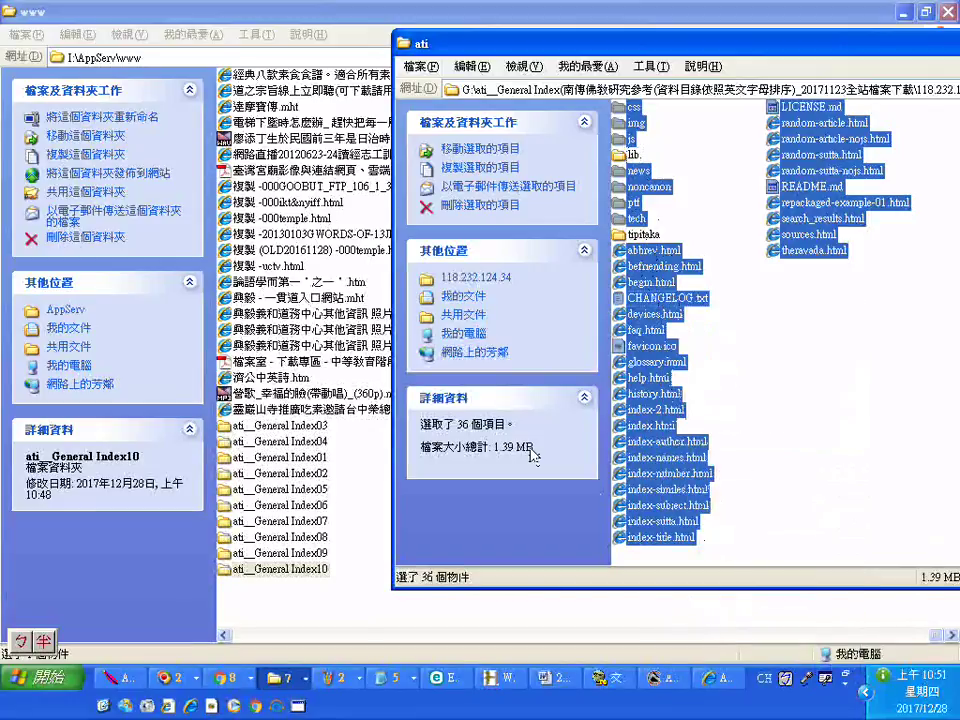
right_click(310, 458)
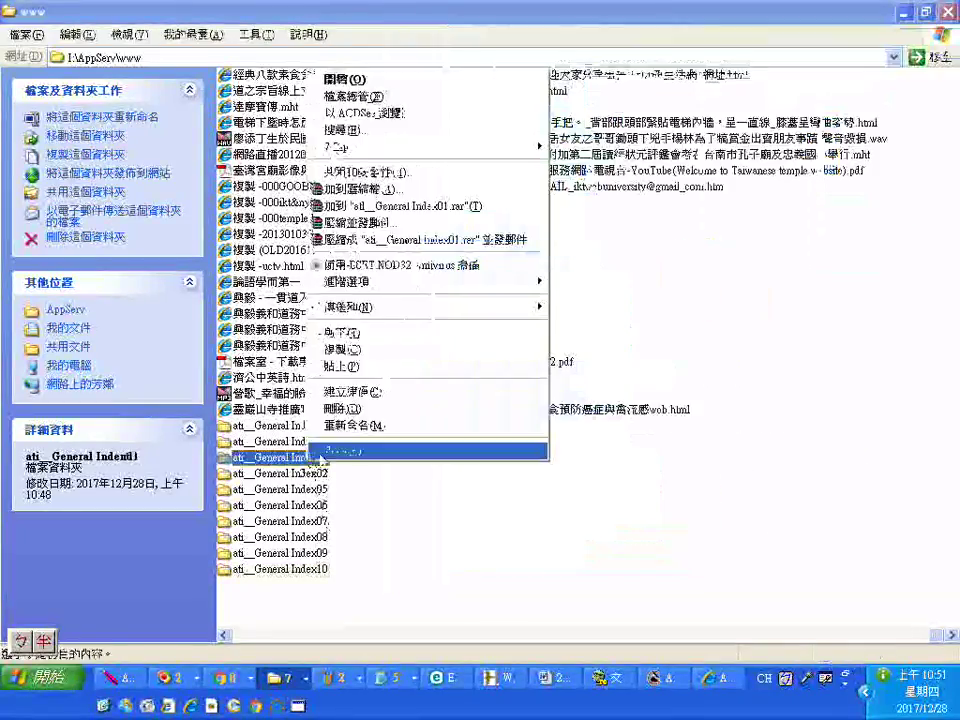
left_click(340, 366)
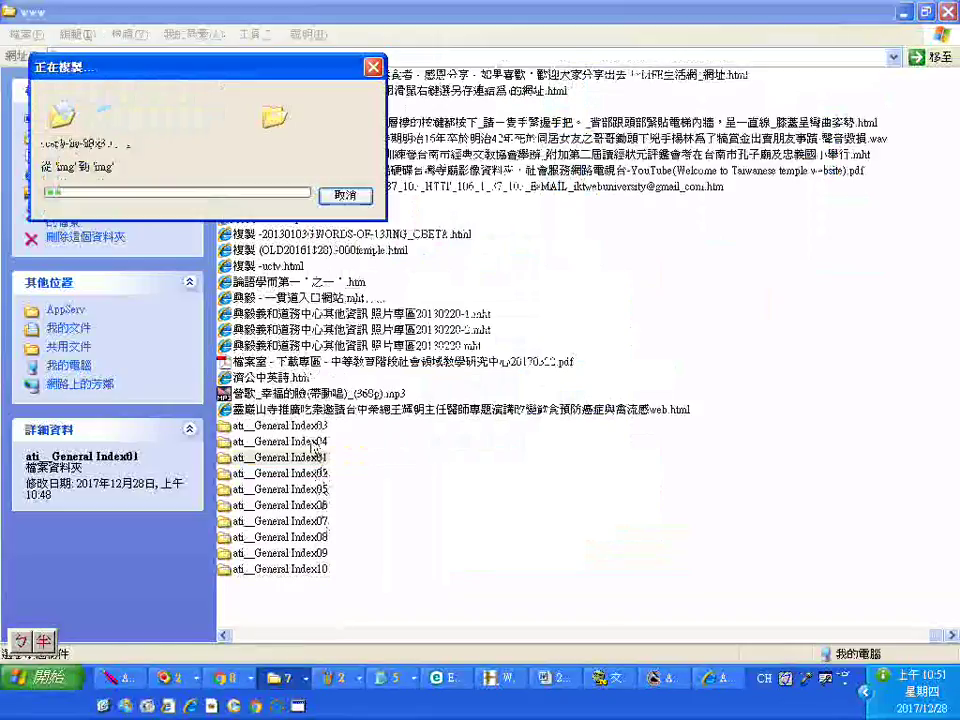
left_click(312, 426)
right_click(314, 426)
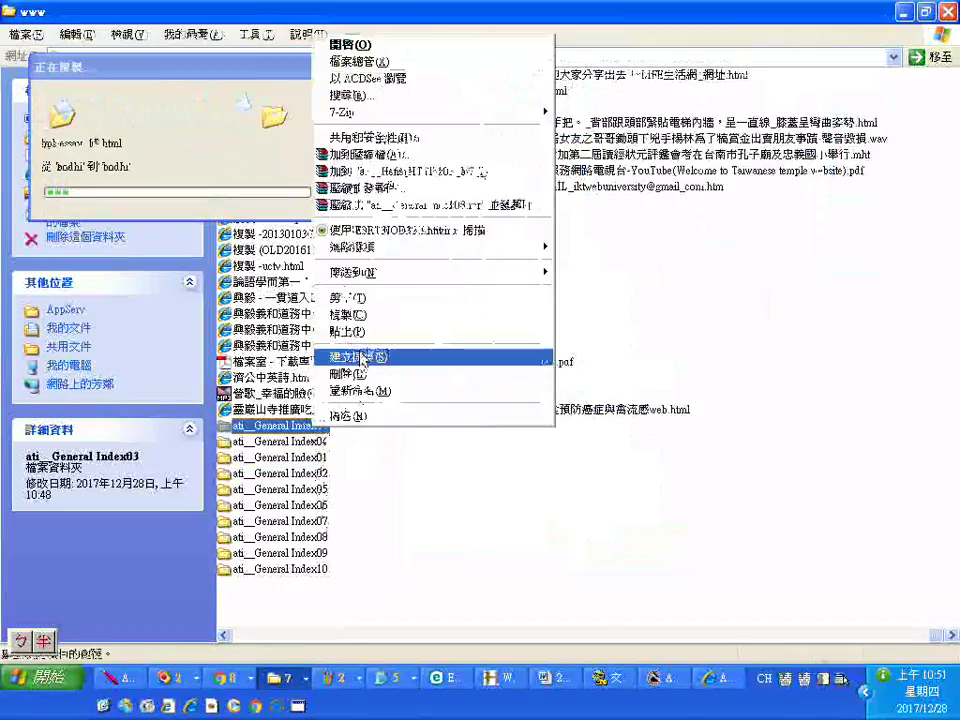
left_click(366, 334)
Paste the copied items into the folders ati__General Index04 and ati__General Index02
right_click(326, 441)
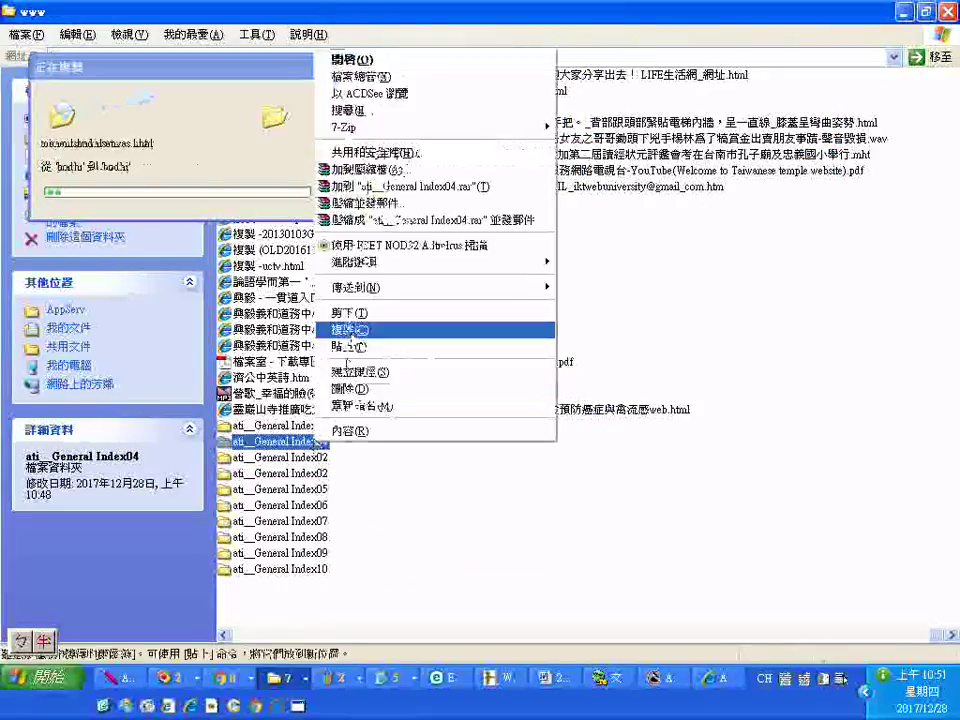
left_click(378, 344)
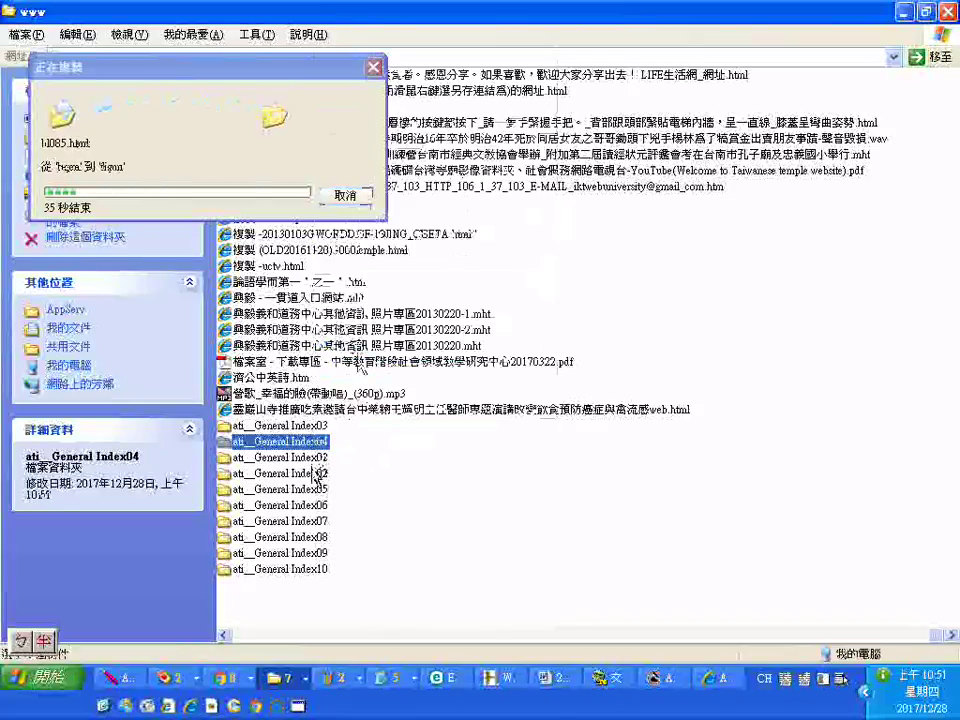
right_click(315, 471)
left_click(359, 379)
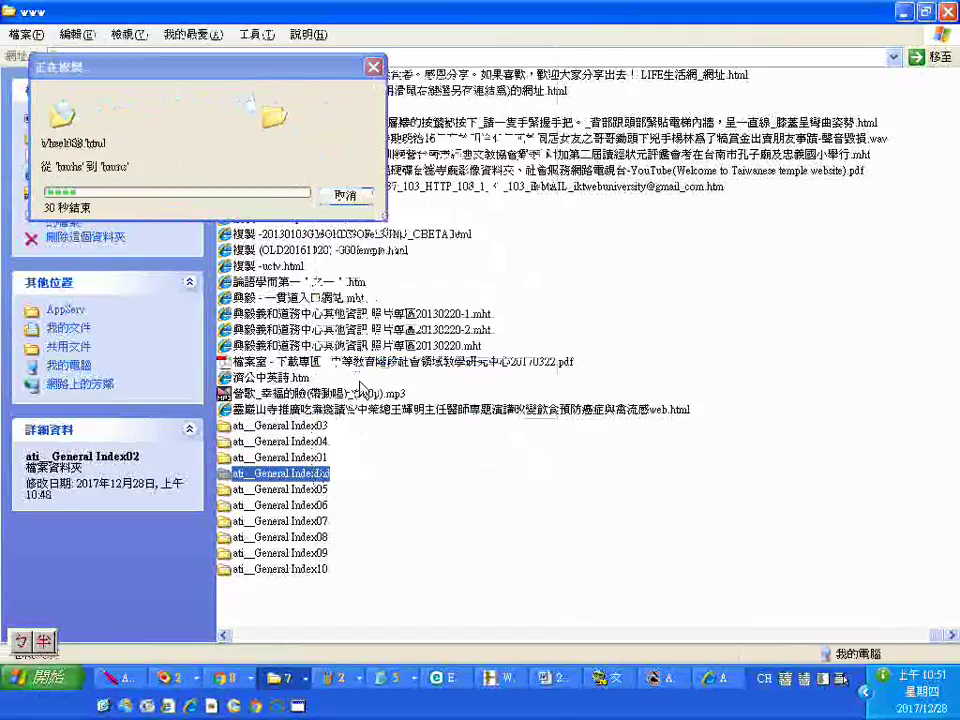
Paste the copied items into the folders ati__General Index05 and ati__General Index06
left_click(322, 489)
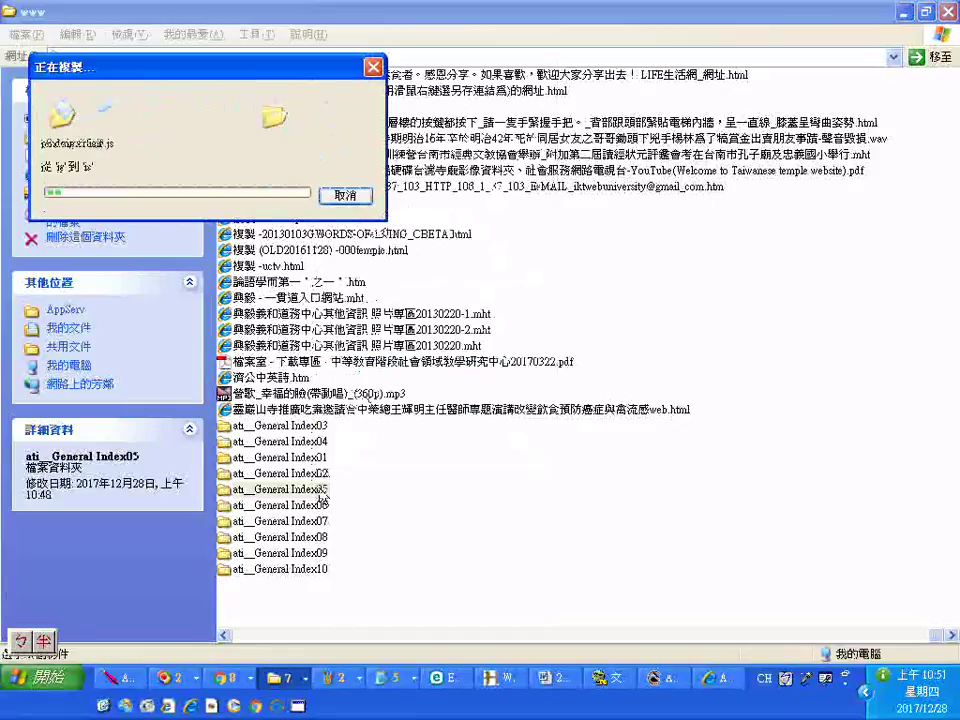
right_click(322, 490)
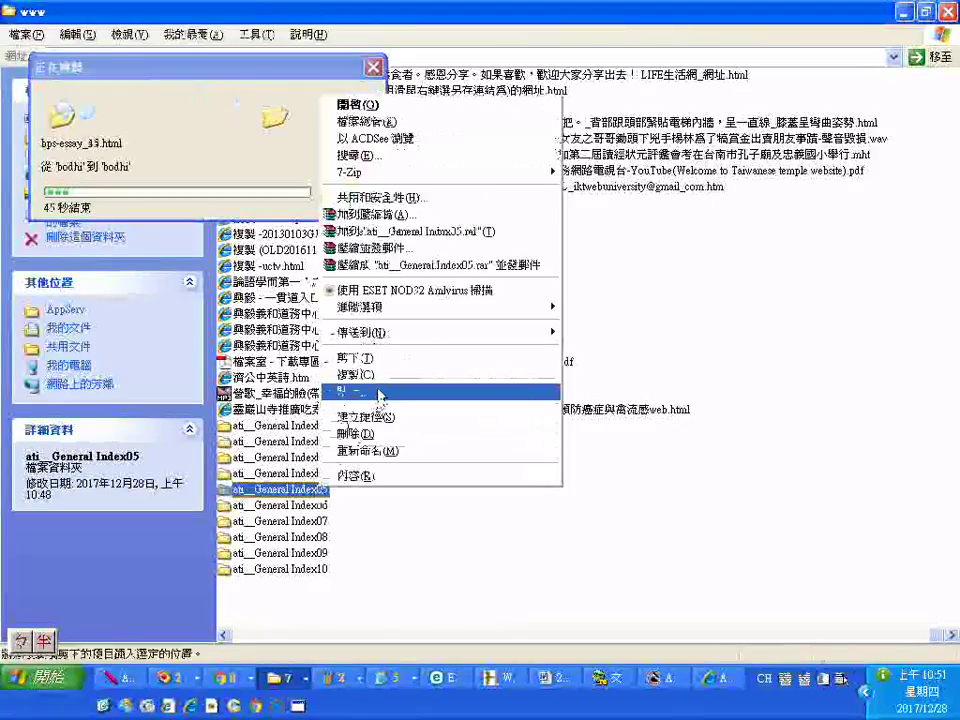
left_click(370, 389)
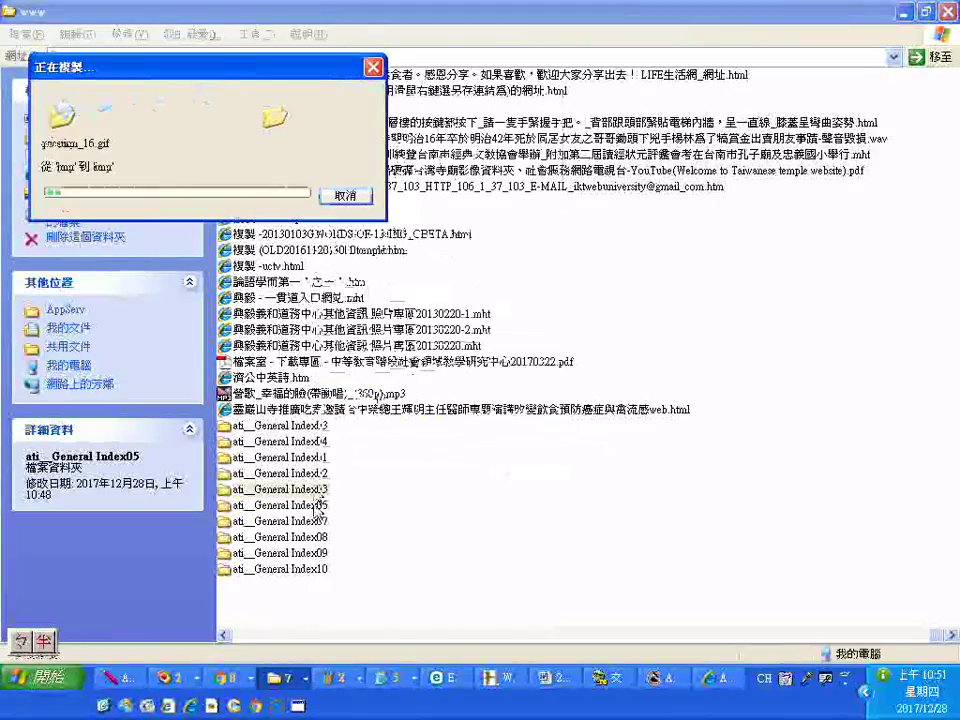
left_click(320, 505)
right_click(320, 505)
left_click(372, 410)
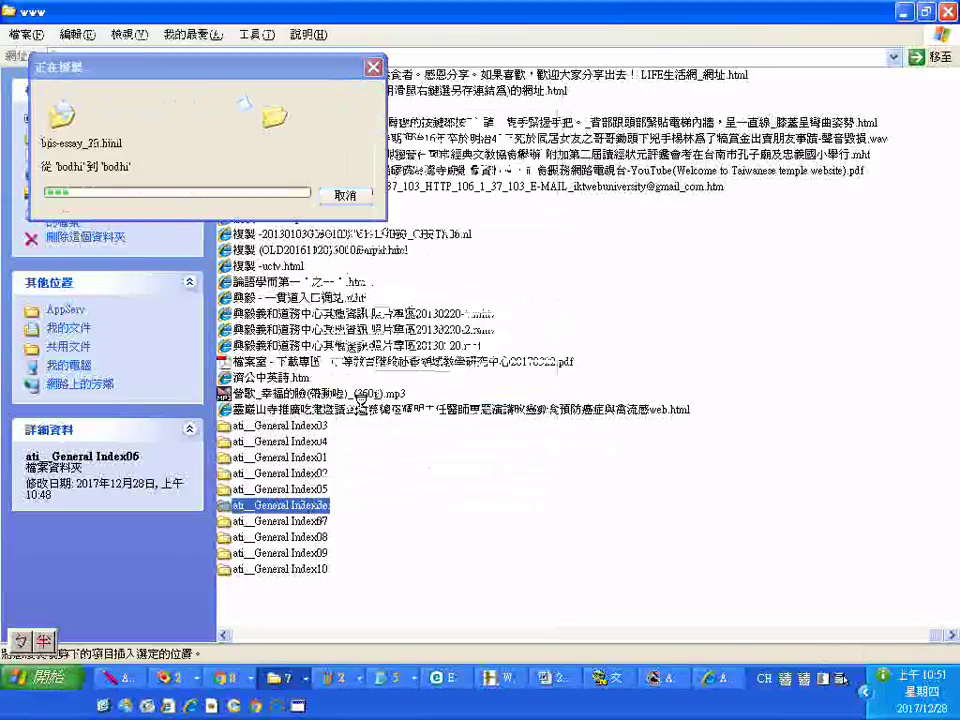
Paste the copied items into the folders ati__General Index07 and ati__General Index08
left_click(310, 522)
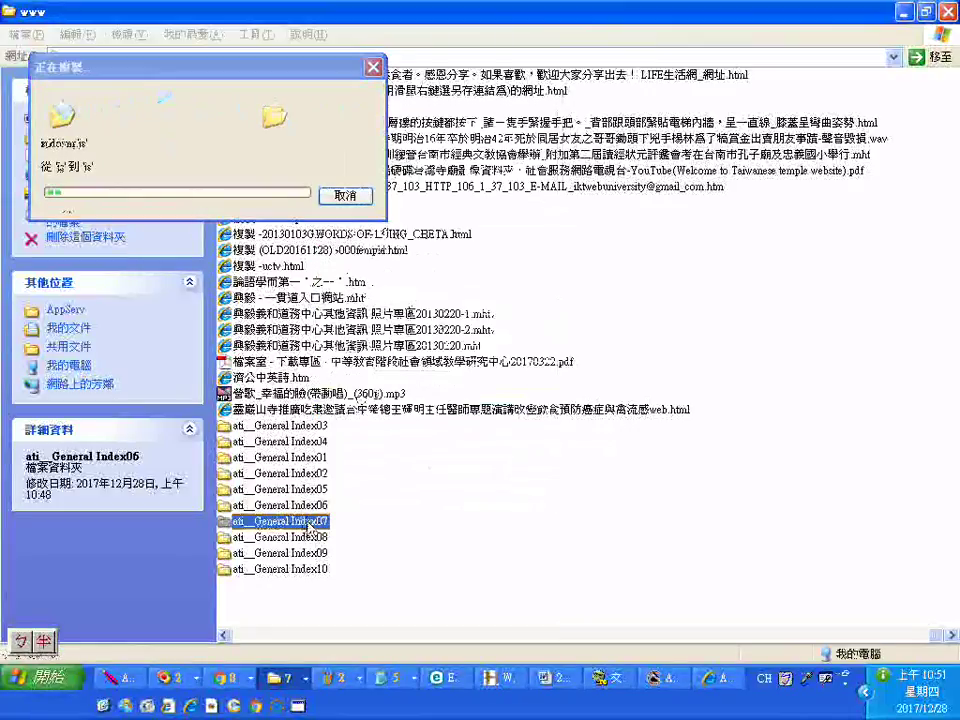
right_click(310, 522)
left_click(355, 425)
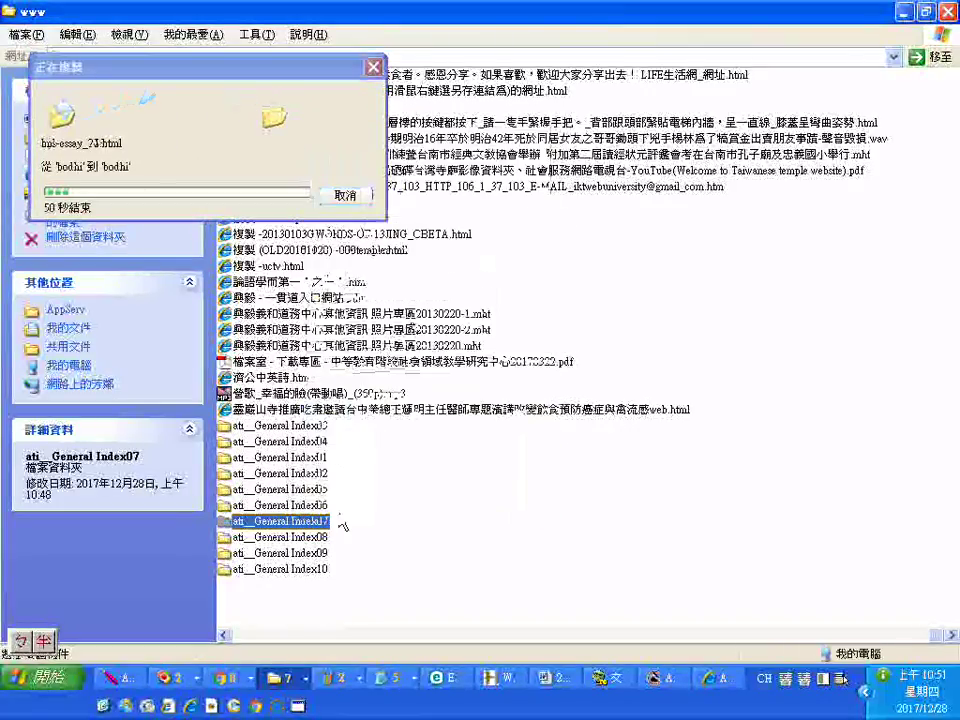
left_click(318, 537)
right_click(318, 537)
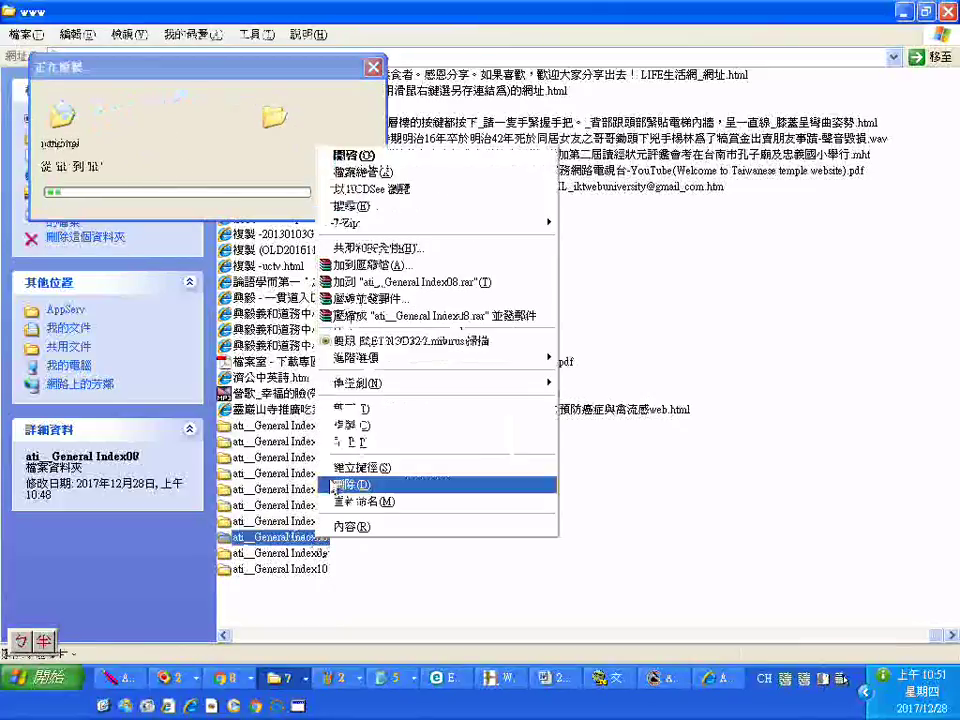
left_click(345, 499)
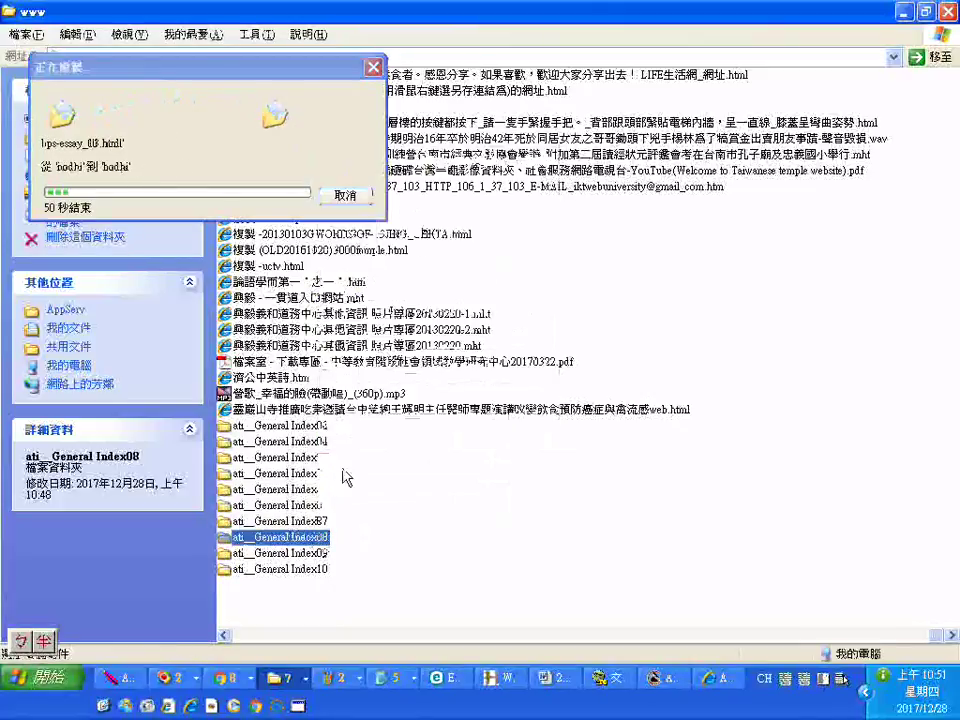
Paste the copied items into the folders ati__General Index09 and ati__General Index10
left_click(319, 553)
right_click(319, 553)
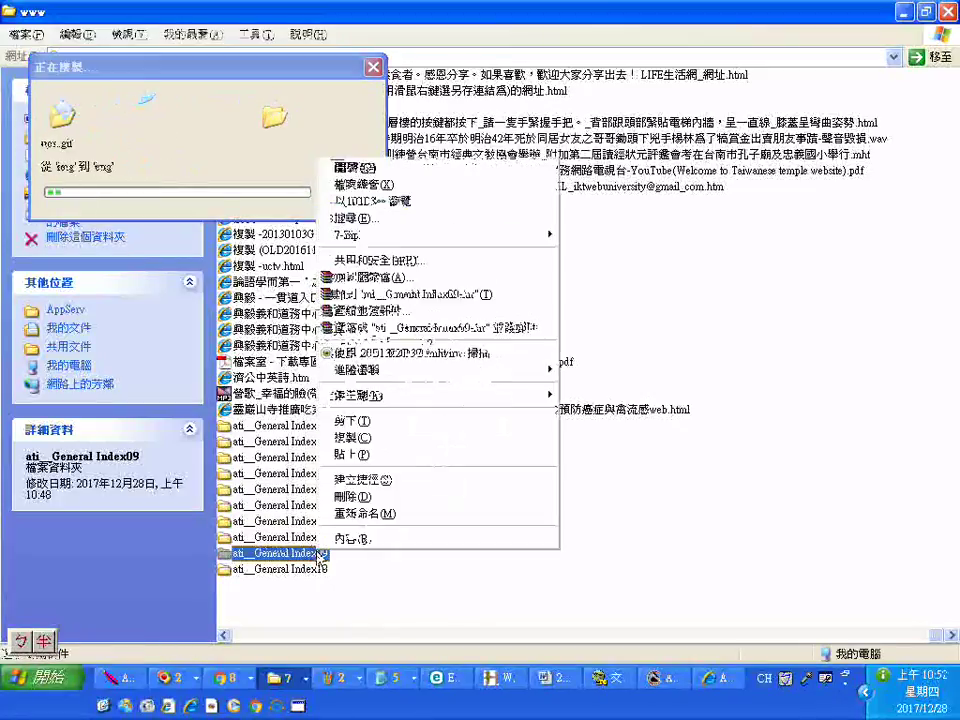
left_click(367, 458)
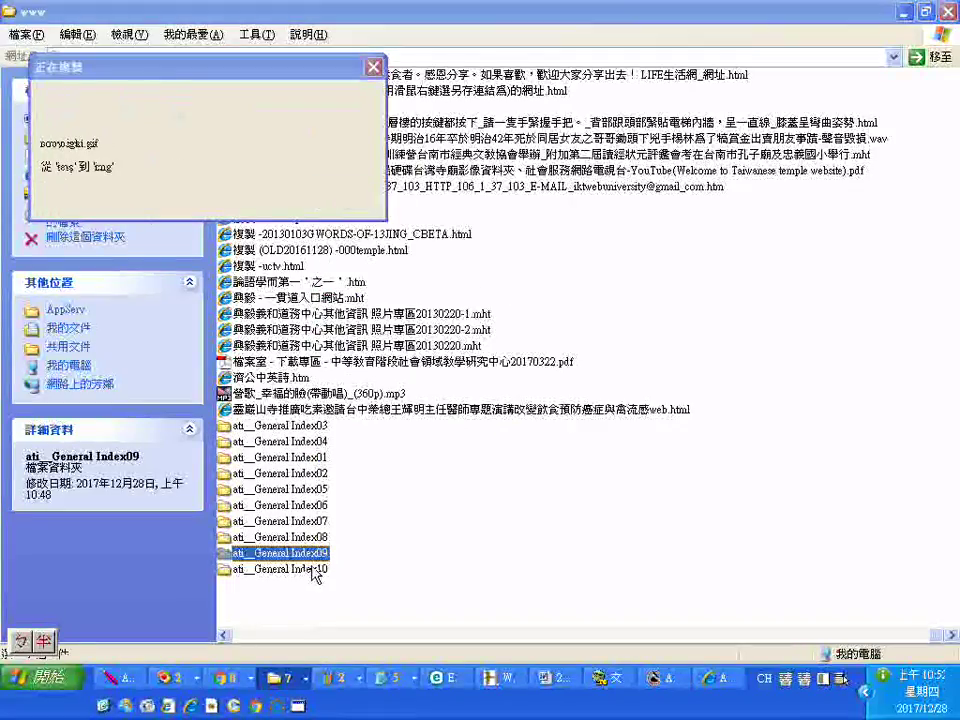
right_click(316, 569)
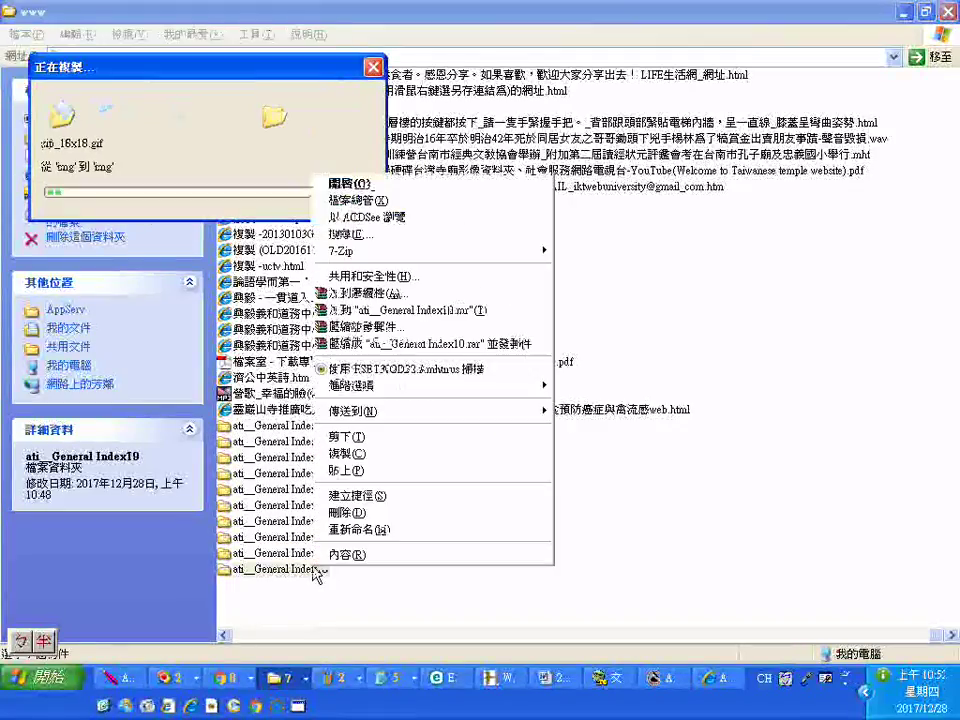
left_click(360, 470)
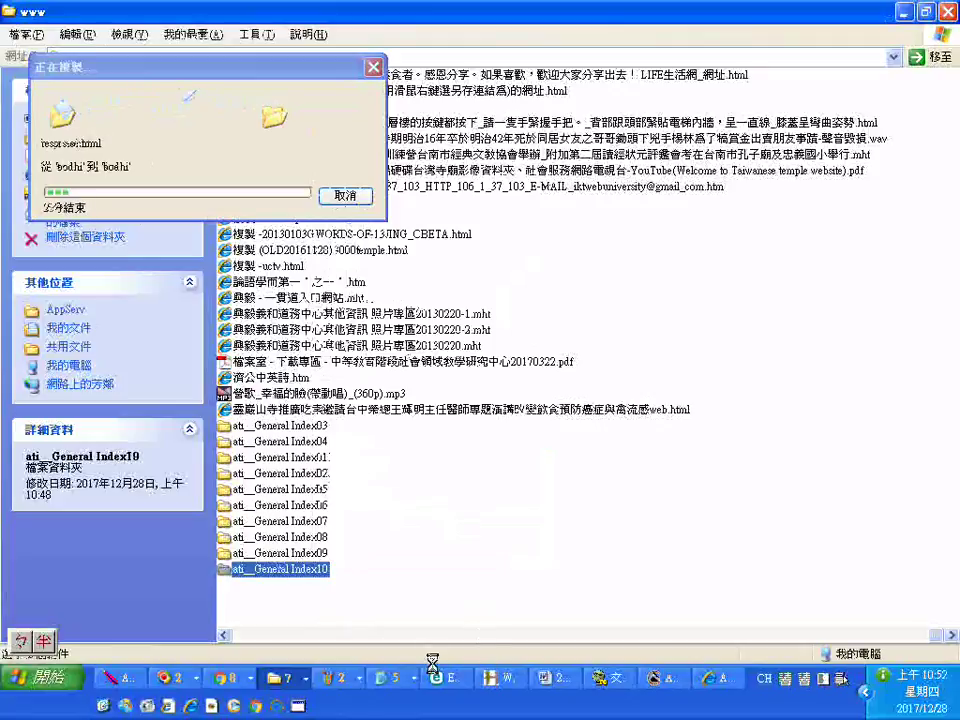
Switch back to the ati folder window, clear the selection and open the tipitaka folder
left_click(285, 678)
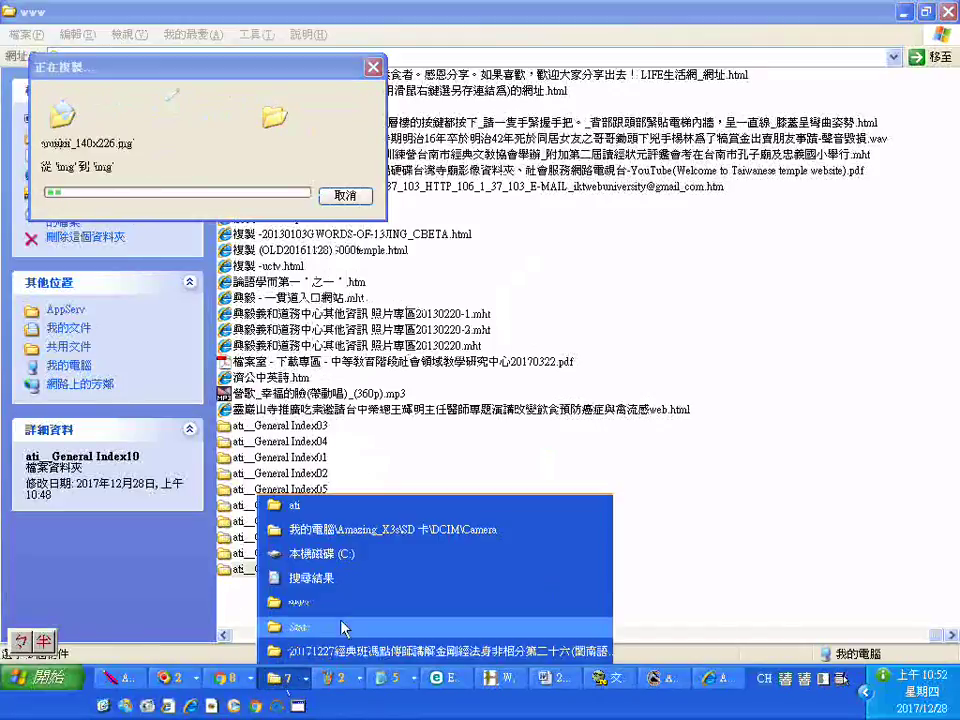
left_click(318, 508)
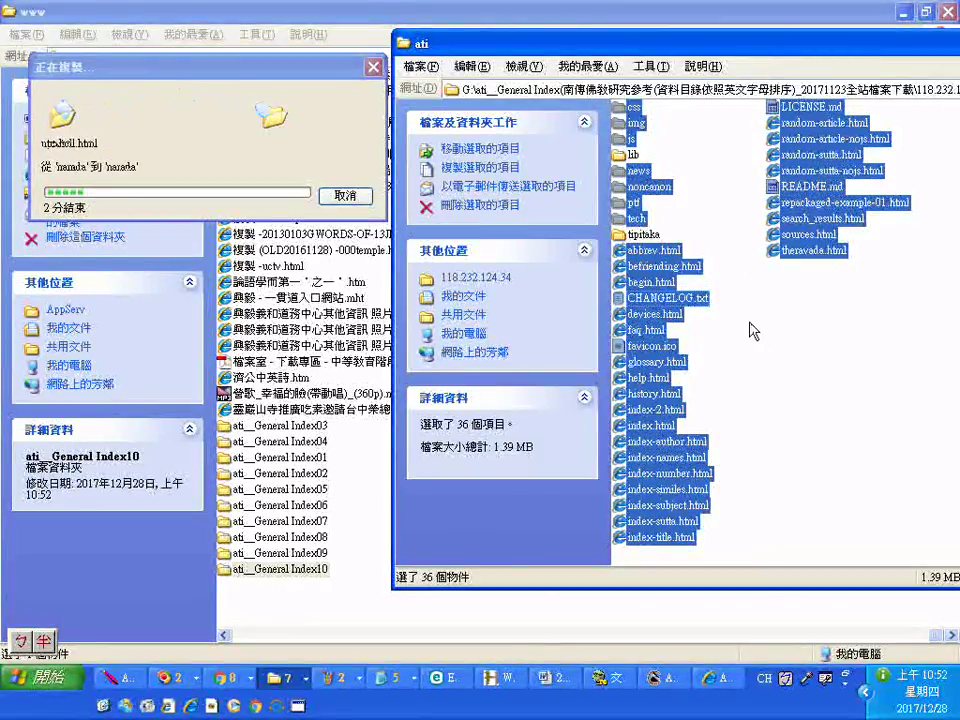
left_click(790, 330)
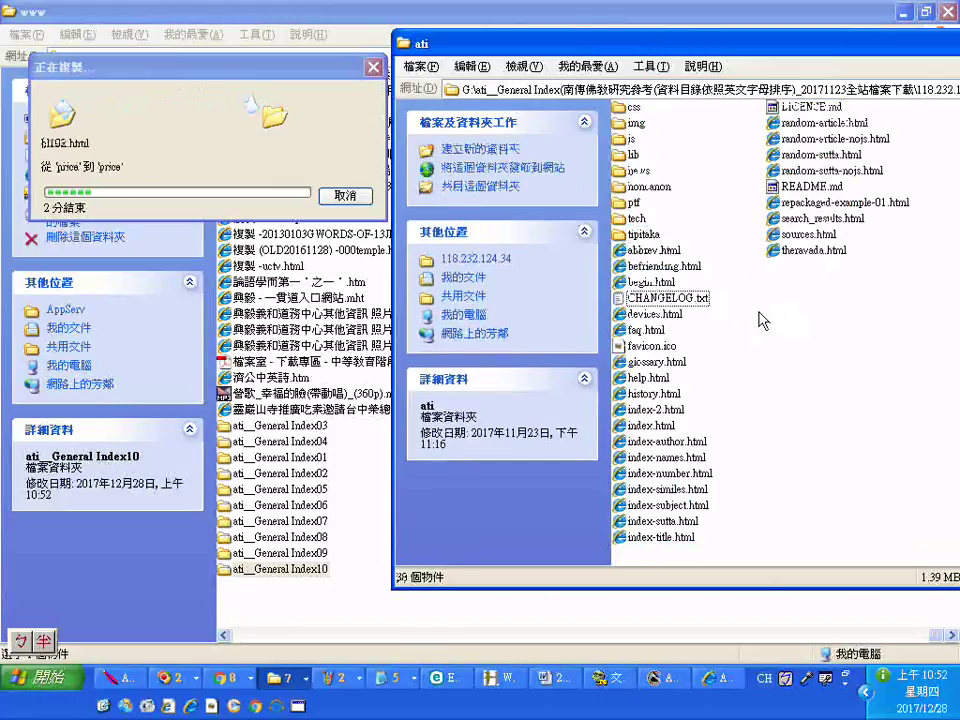
left_click(644, 235)
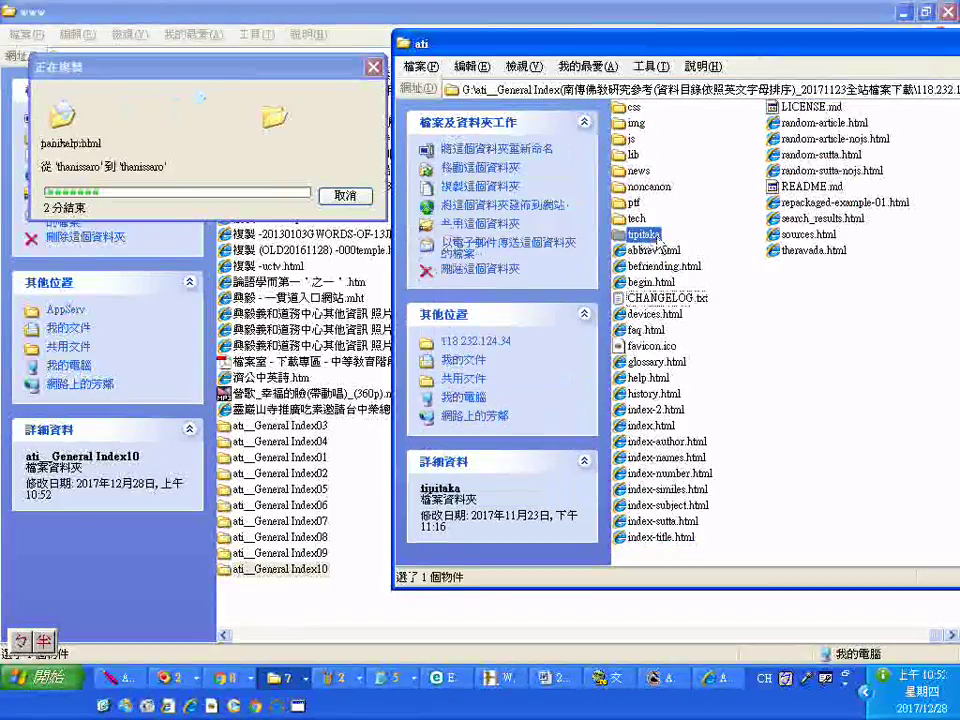
right_click(662, 238)
left_click(698, 293)
left_click(620, 240)
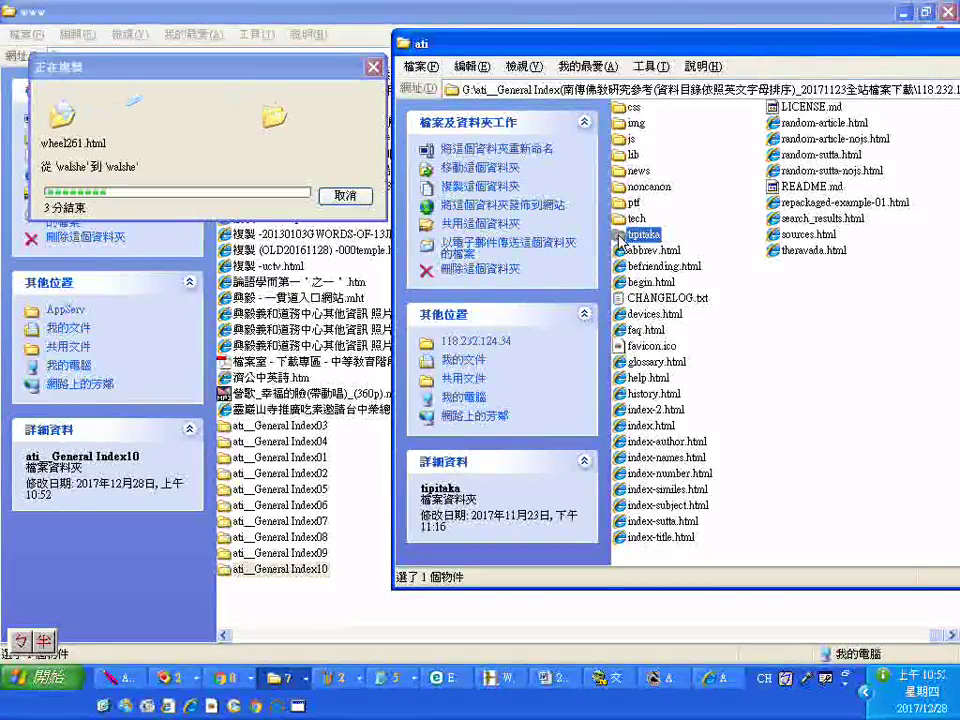
right_click(622, 241)
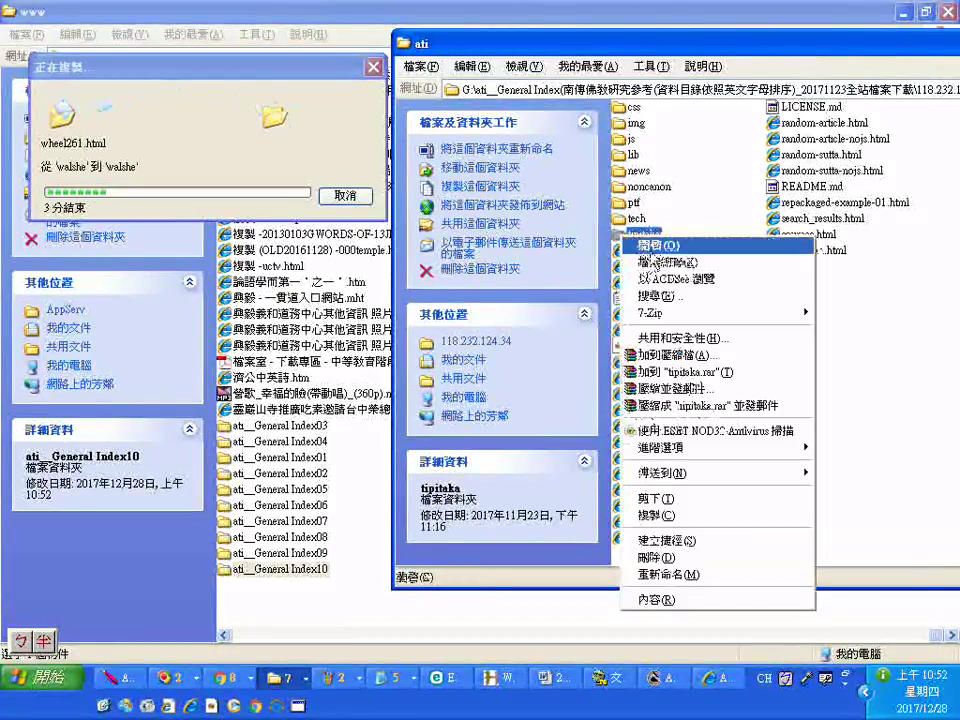
left_click(600, 242)
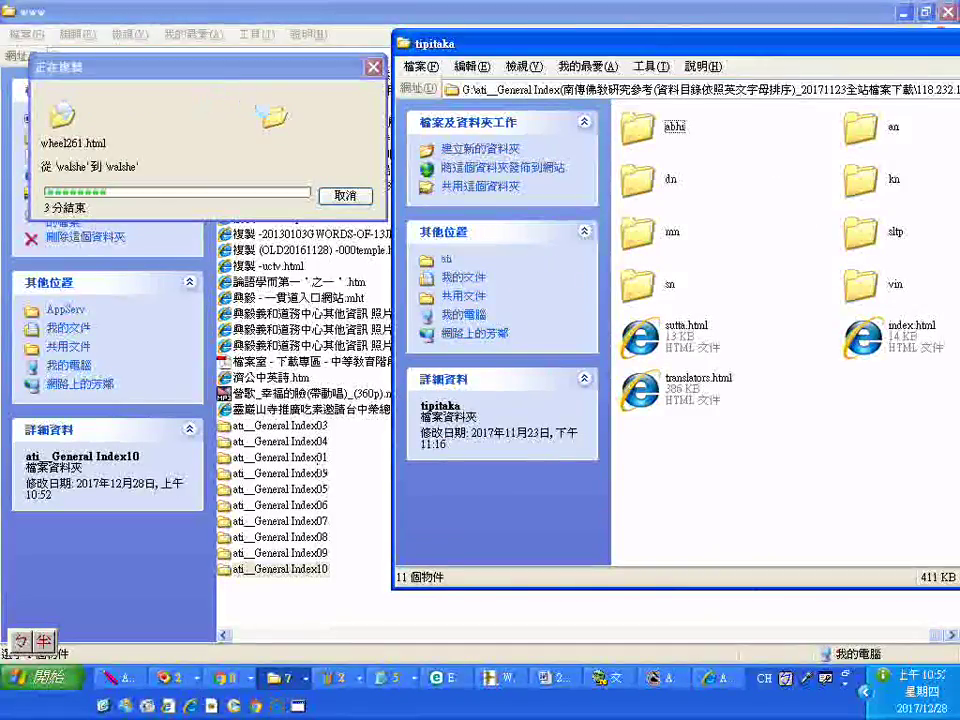
Return to the www folder window and open the ati__General Index01 folder
left_click(317, 457)
left_click(317, 457)
left_click(225, 461)
right_click(225, 461)
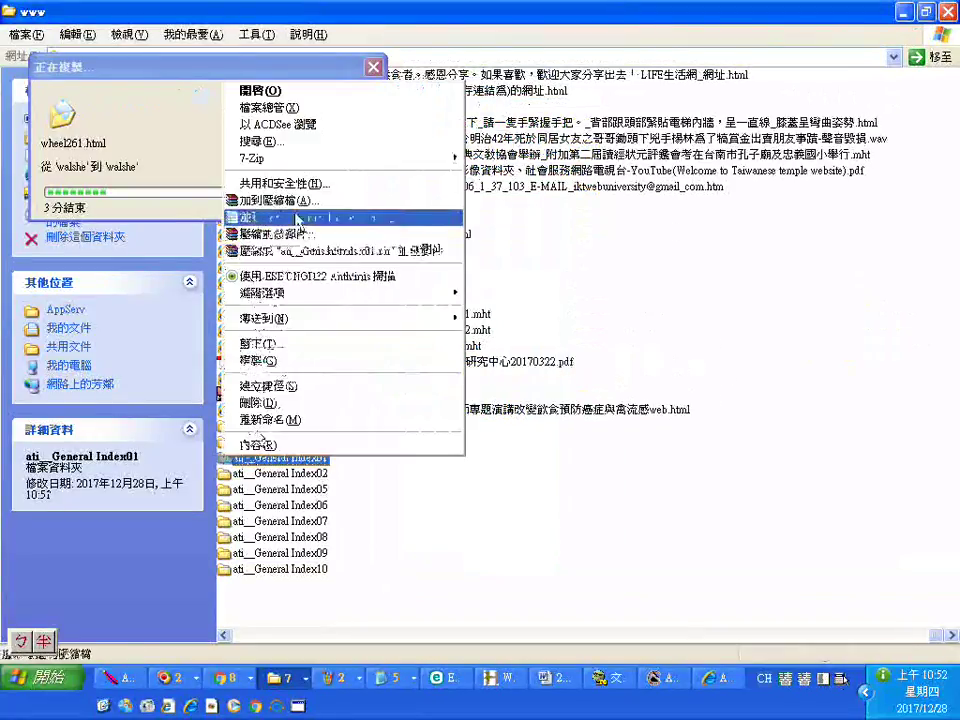
left_click(320, 90)
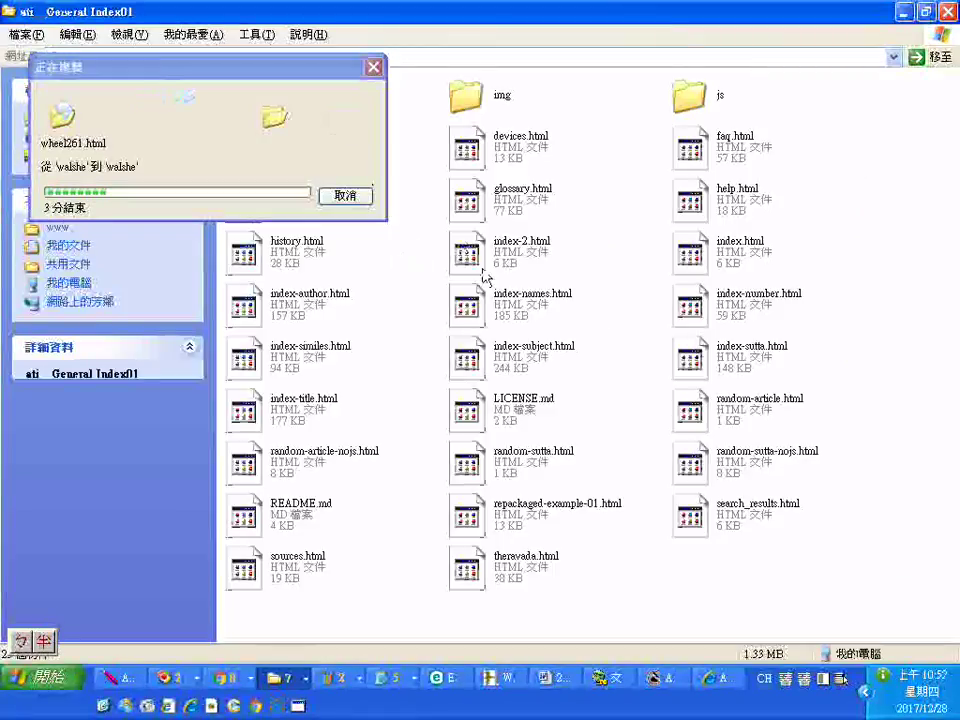
Create a new folder inside ati__General Index01 and name it tipitaka
right_click(620, 160)
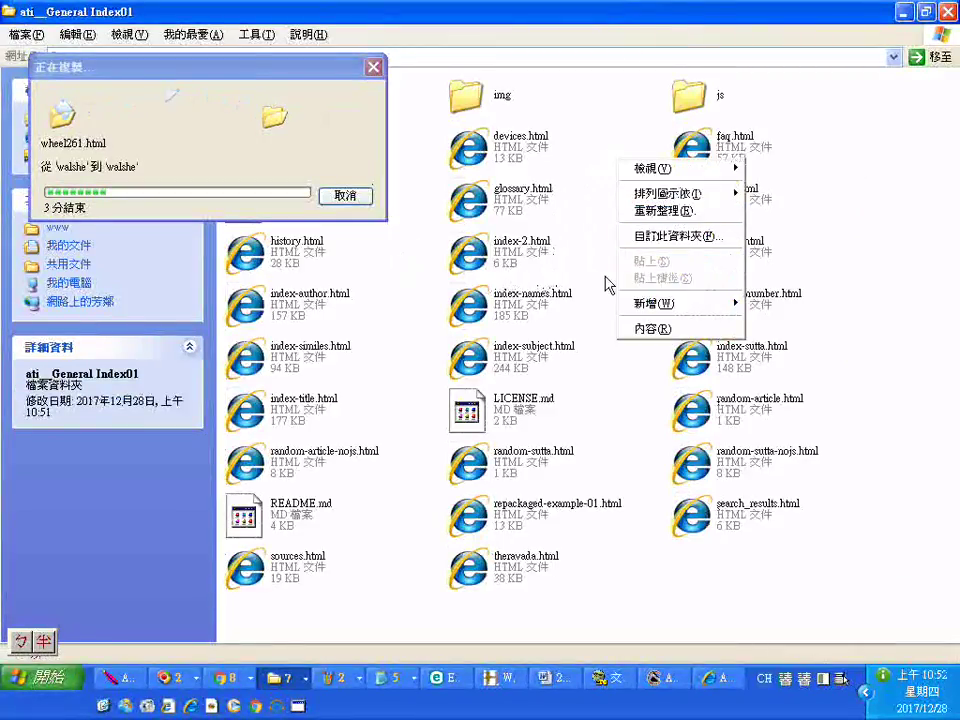
left_click(579, 232)
right_click(580, 230)
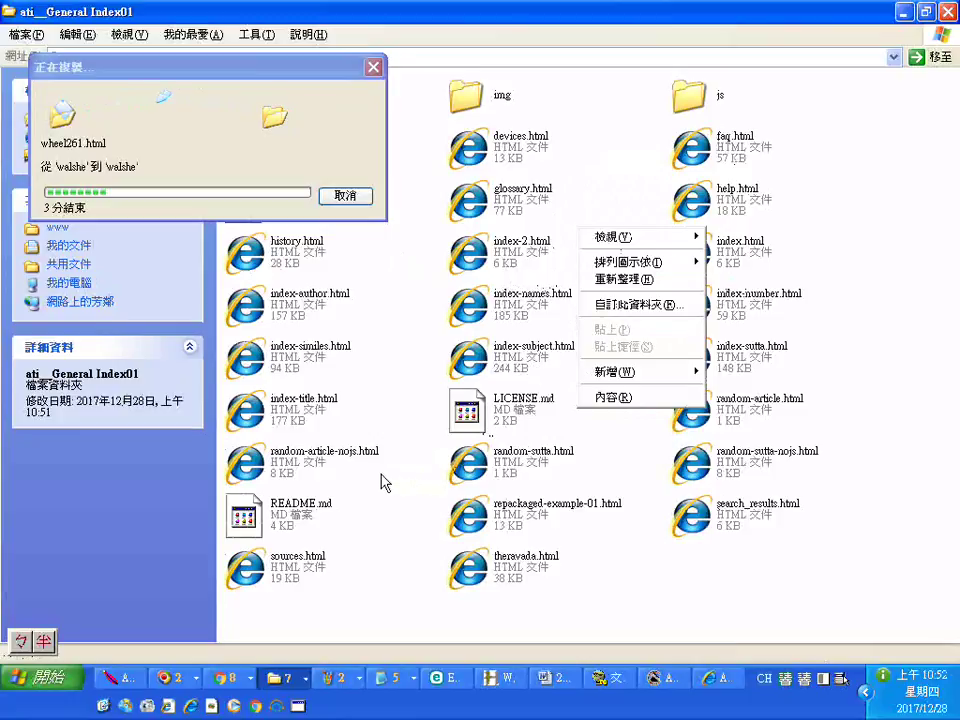
mouse_move(640, 372)
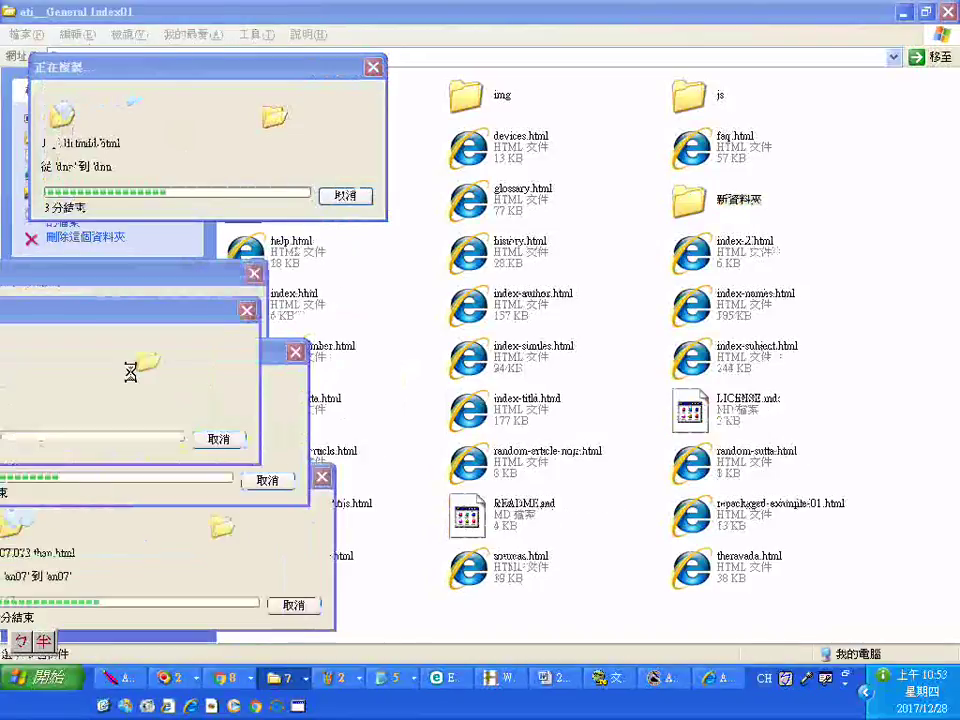
left_click(737, 208)
left_click(737, 208)
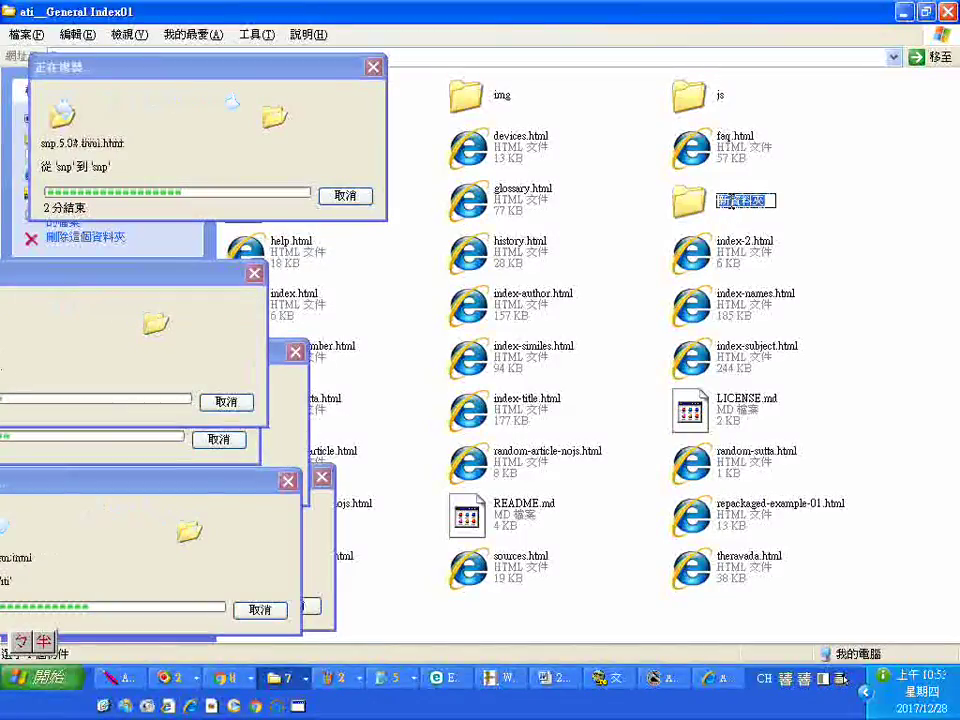
right_click(737, 206)
left_click(815, 276)
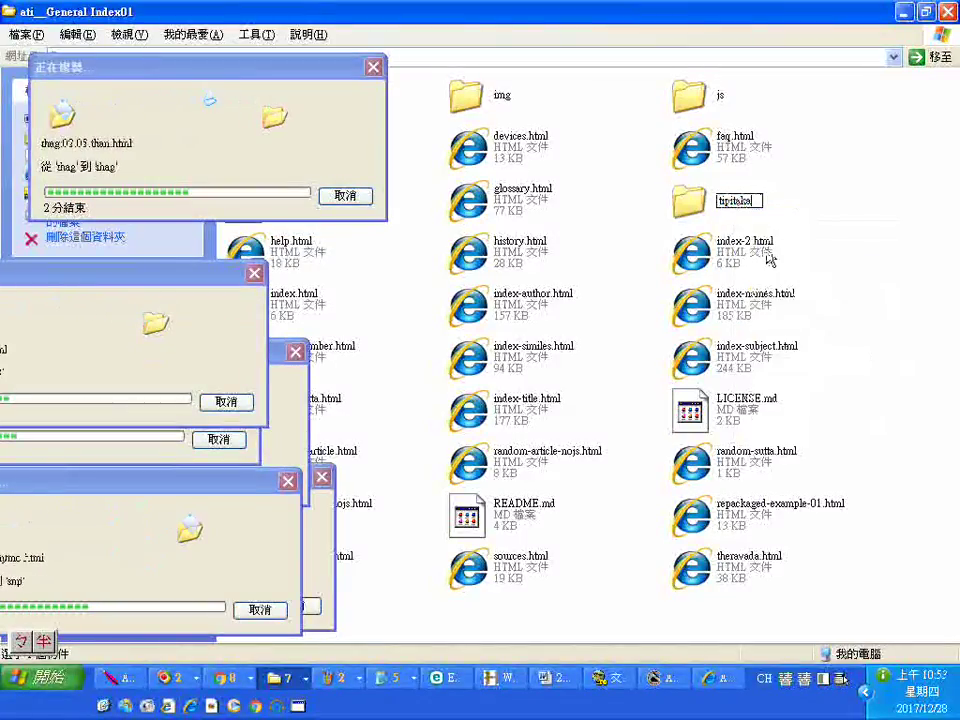
Open the new tipitaka folder and reduce its window from full screen so the source tipitaka folder shows beside it
left_click(688, 207)
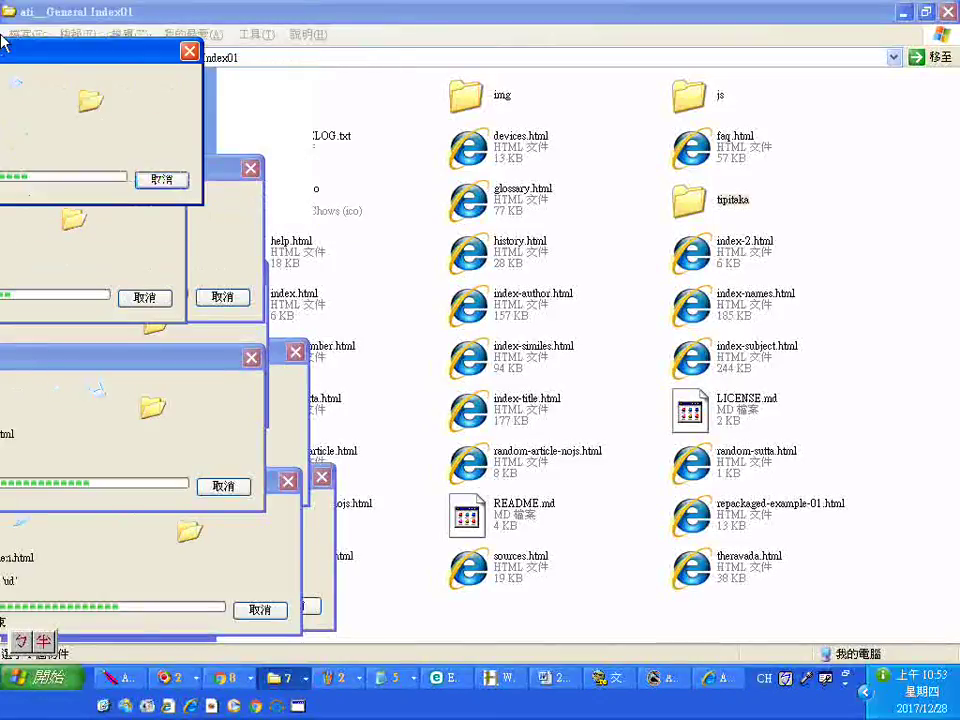
left_click(695, 207)
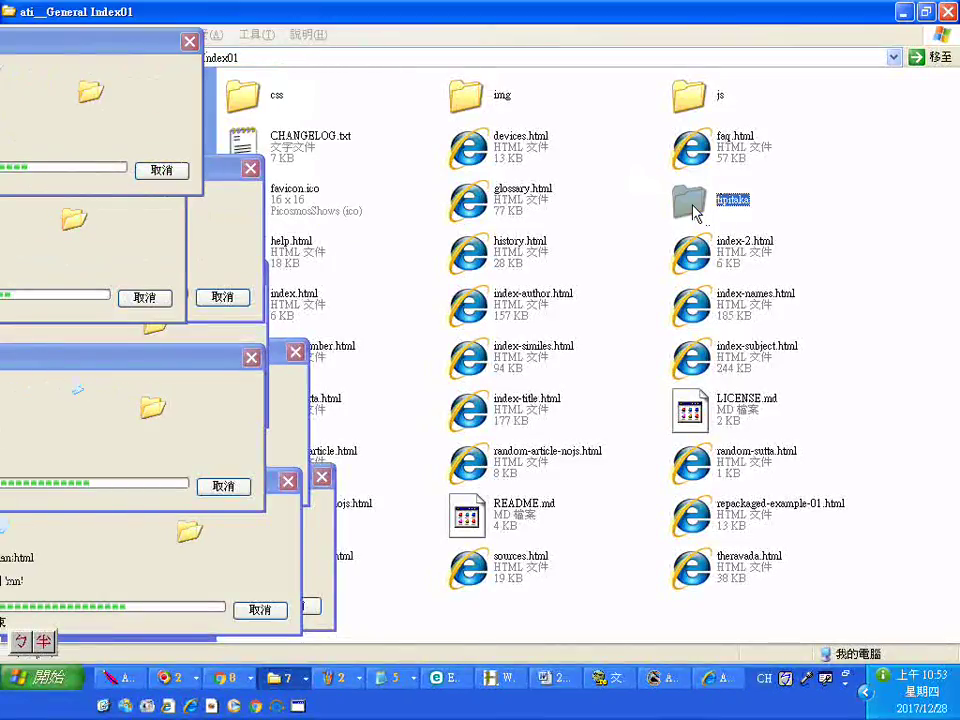
right_click(695, 207)
left_click(730, 190)
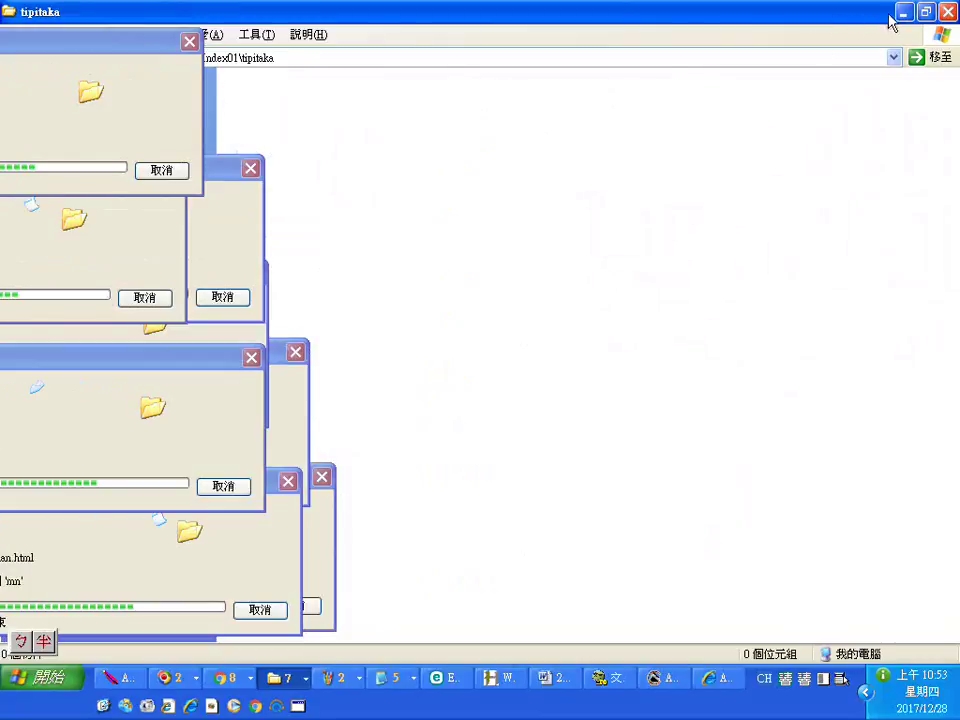
left_click(926, 12)
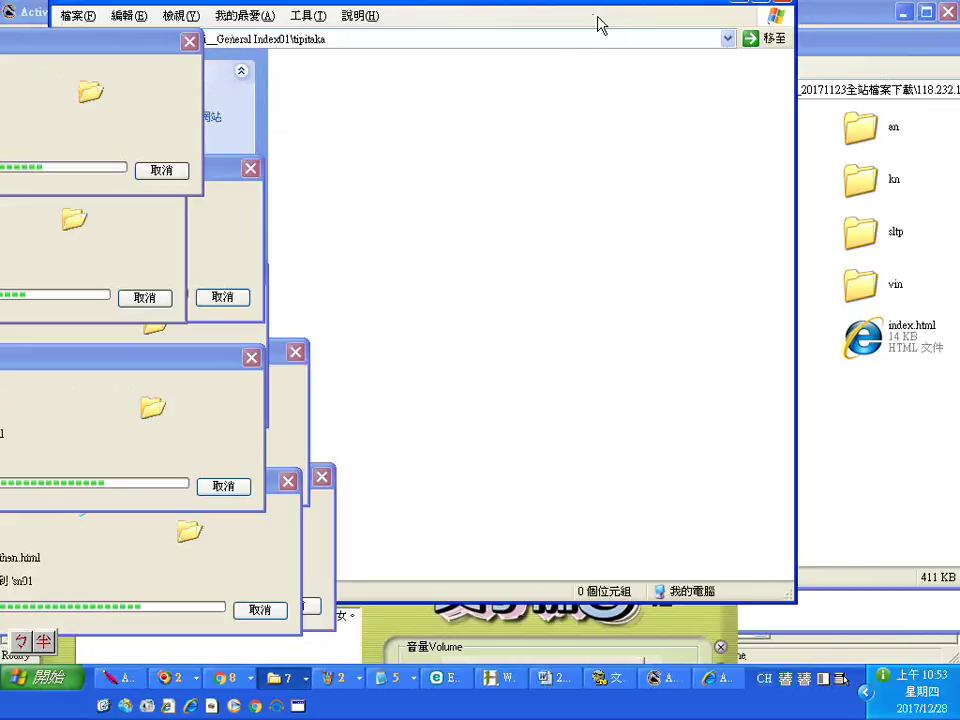
Copy sutta.html, index.html and translators.html from the source tipitaka folder into the tipitaka folder of ati__General Index01
left_click(806, 173)
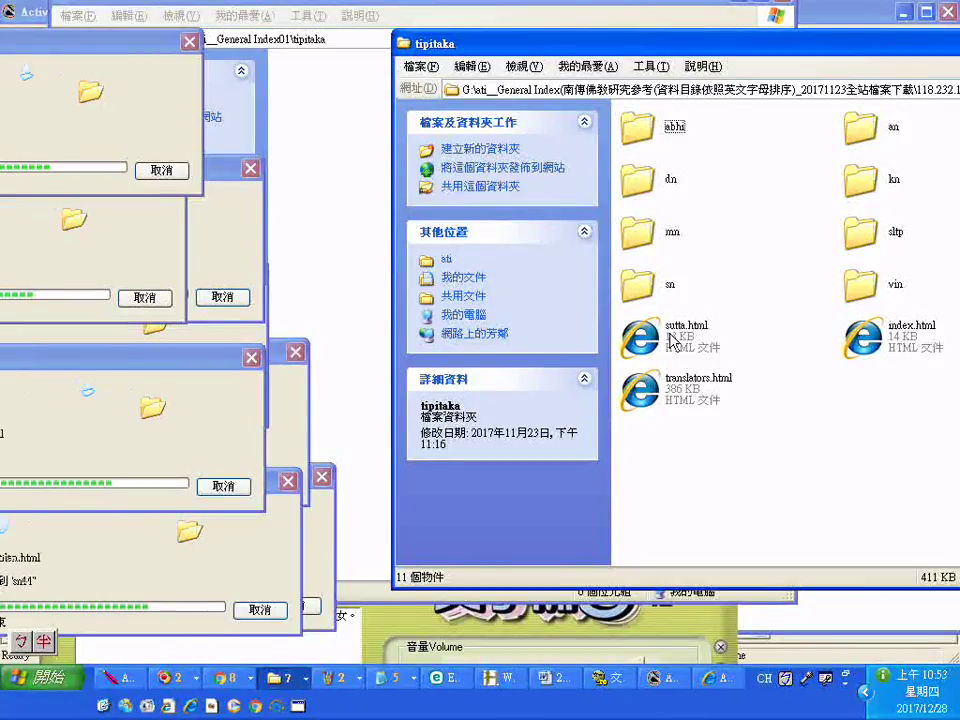
left_click(672, 340)
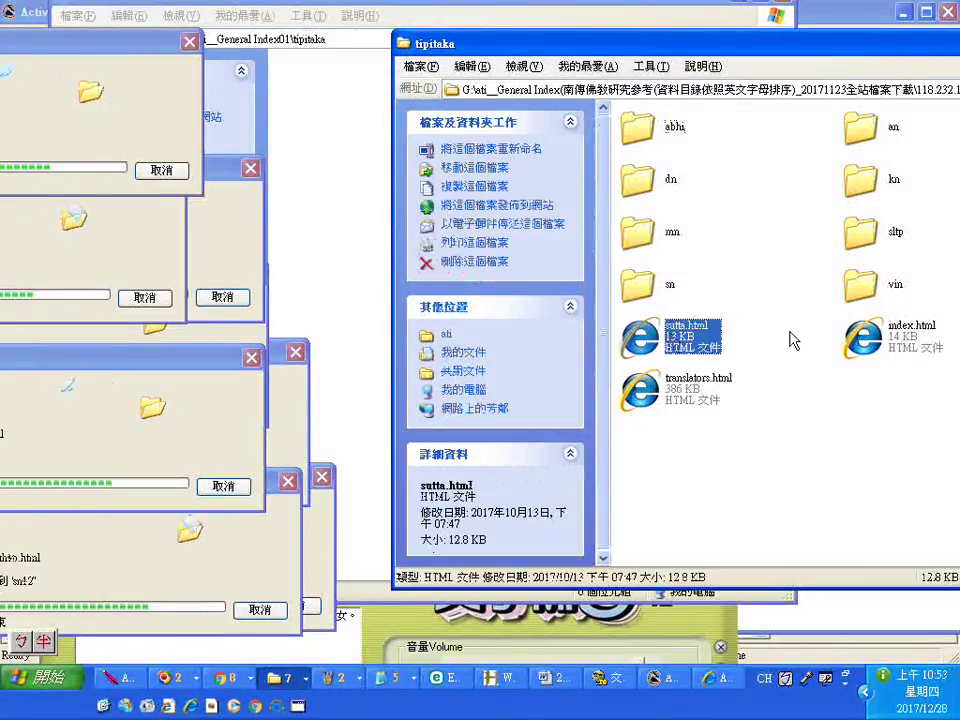
left_click(704, 398, "ctrl")
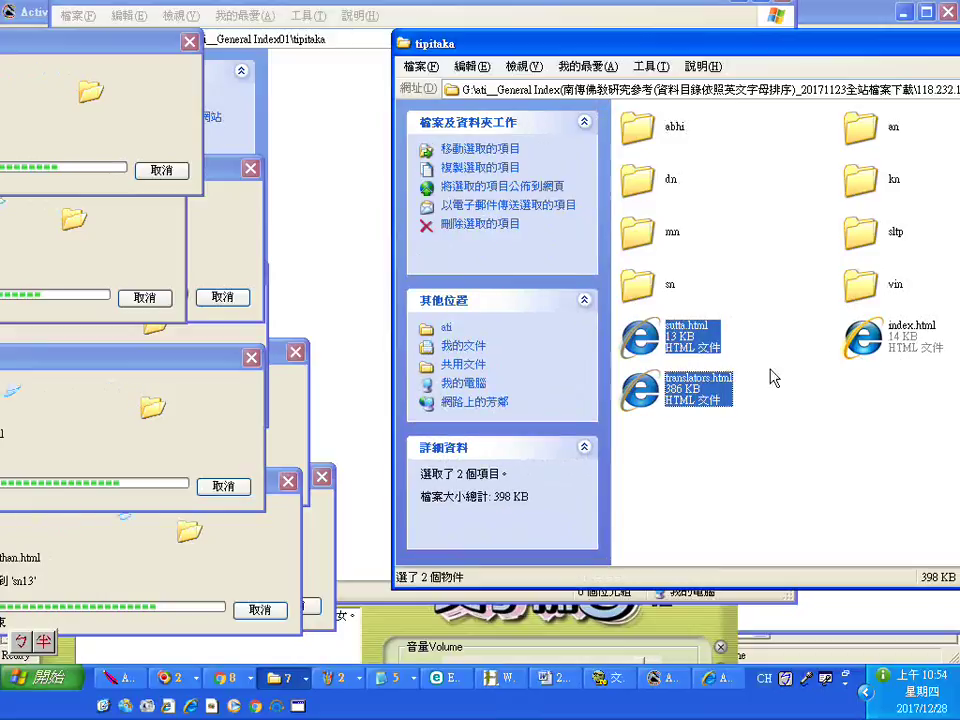
left_click(862, 338, "ctrl")
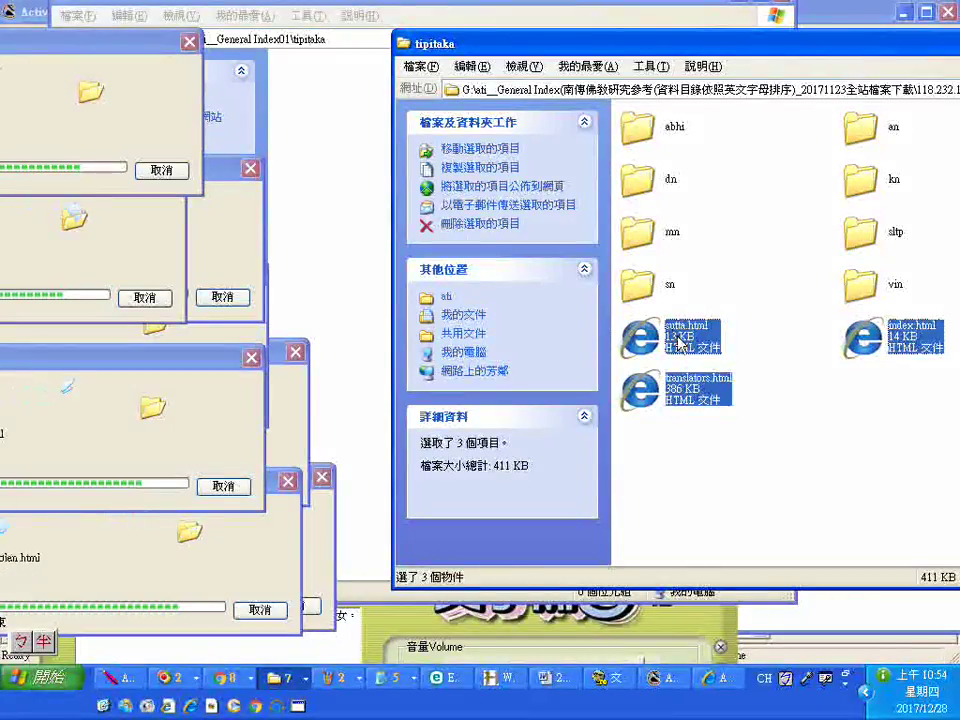
right_click(679, 343)
left_click(703, 624)
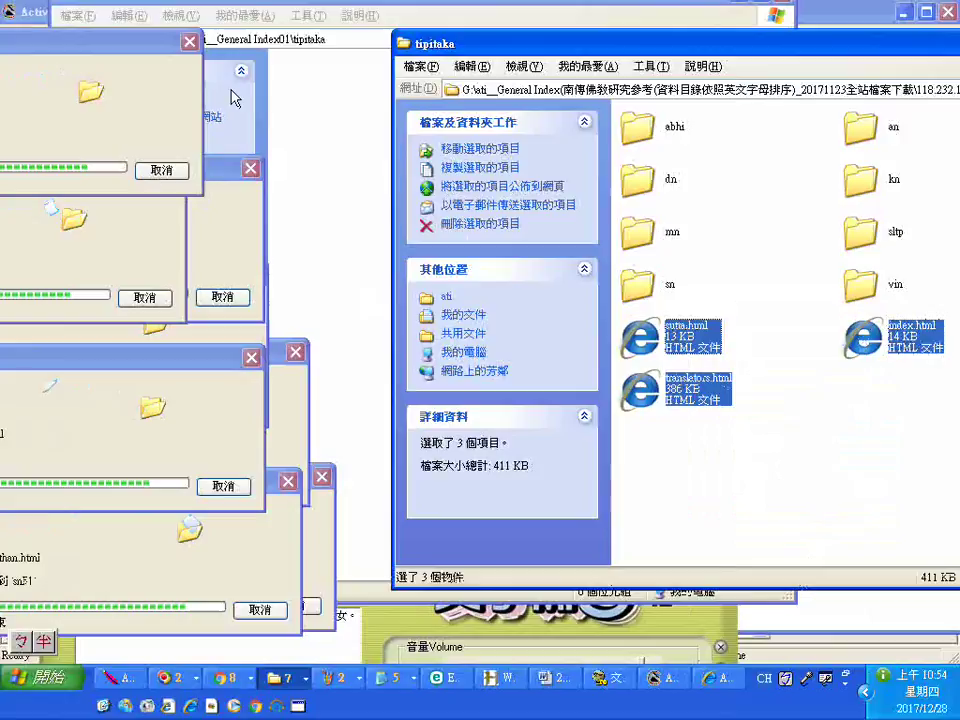
right_click(318, 163)
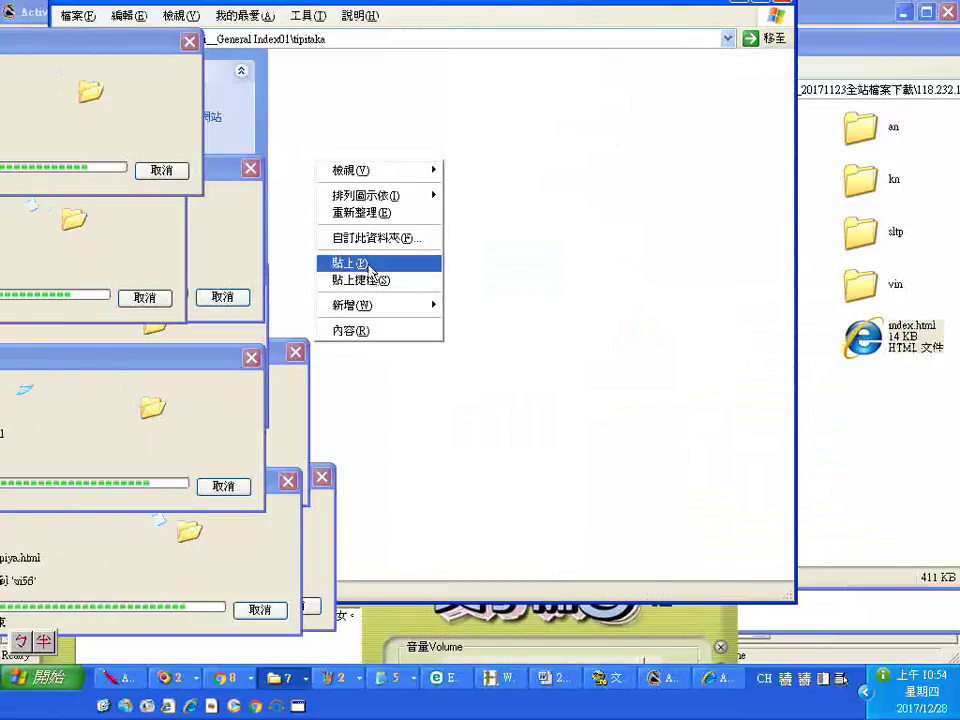
left_click(360, 264)
Select the abhi, an, dn and kn folders in the source tipitaka folder and check their combined size in the properties
key("alt+Tab")
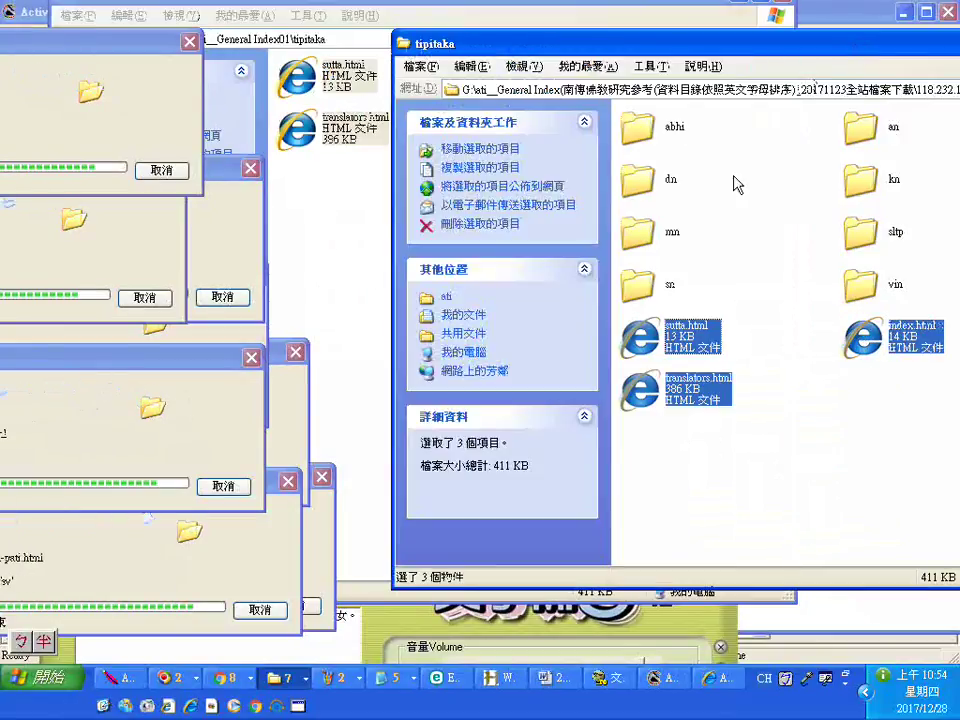
left_click(648, 135)
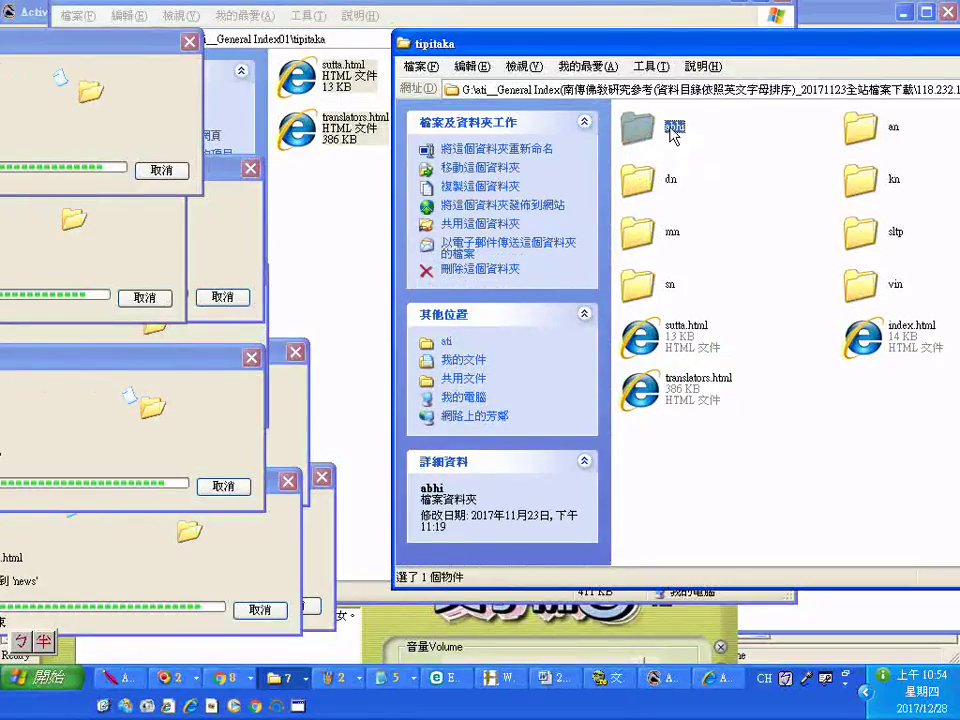
left_click(672, 128)
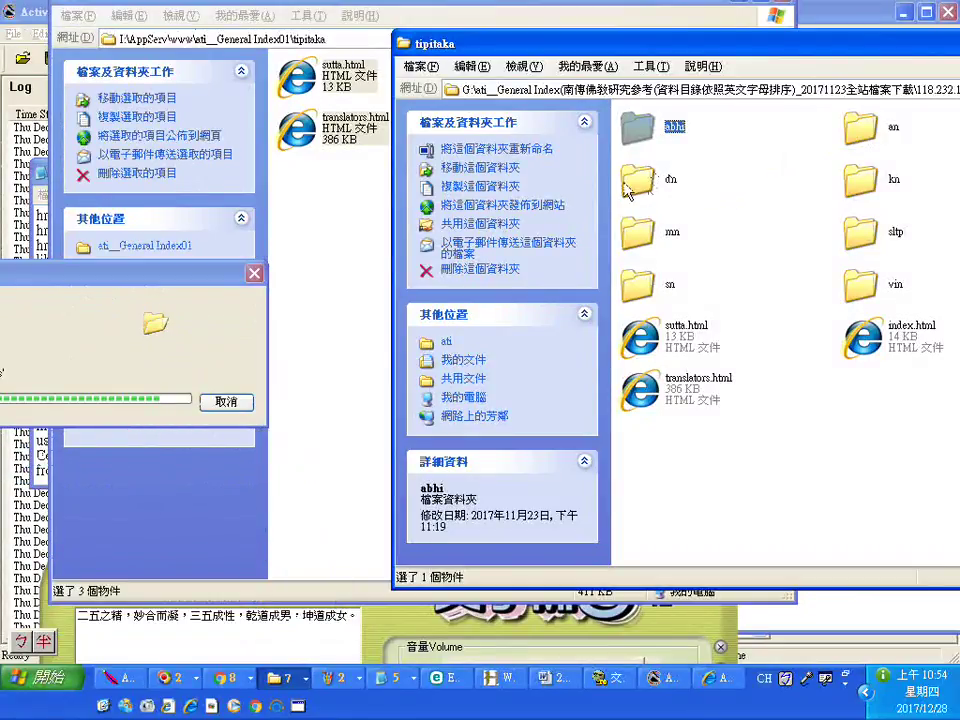
left_click(876, 186, "shift")
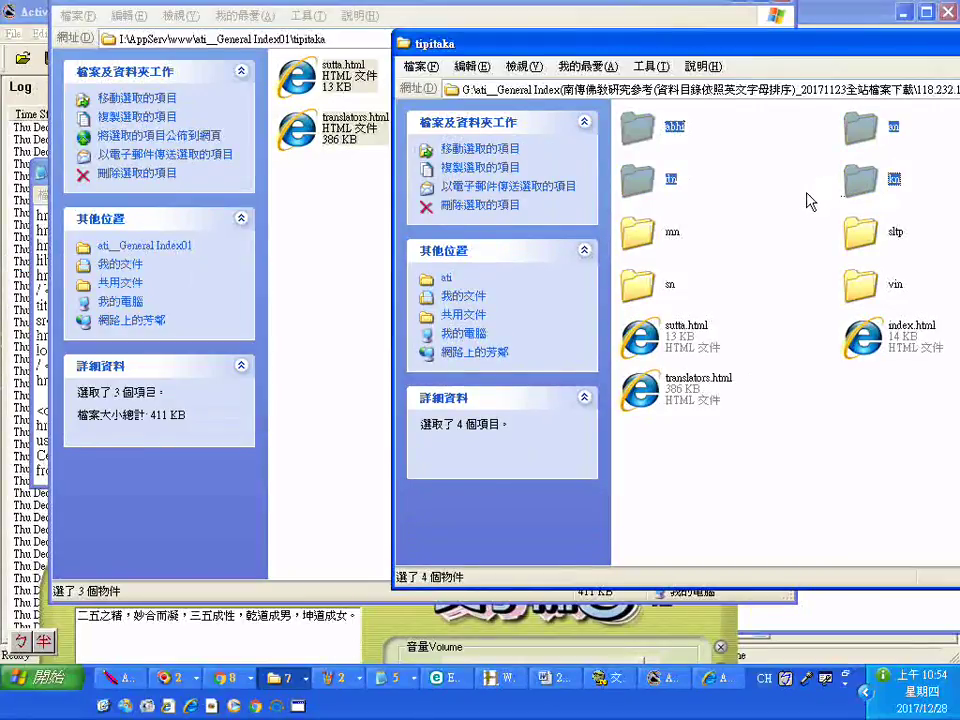
left_click_drag(876, 34, 799, 130)
right_click(565, 188)
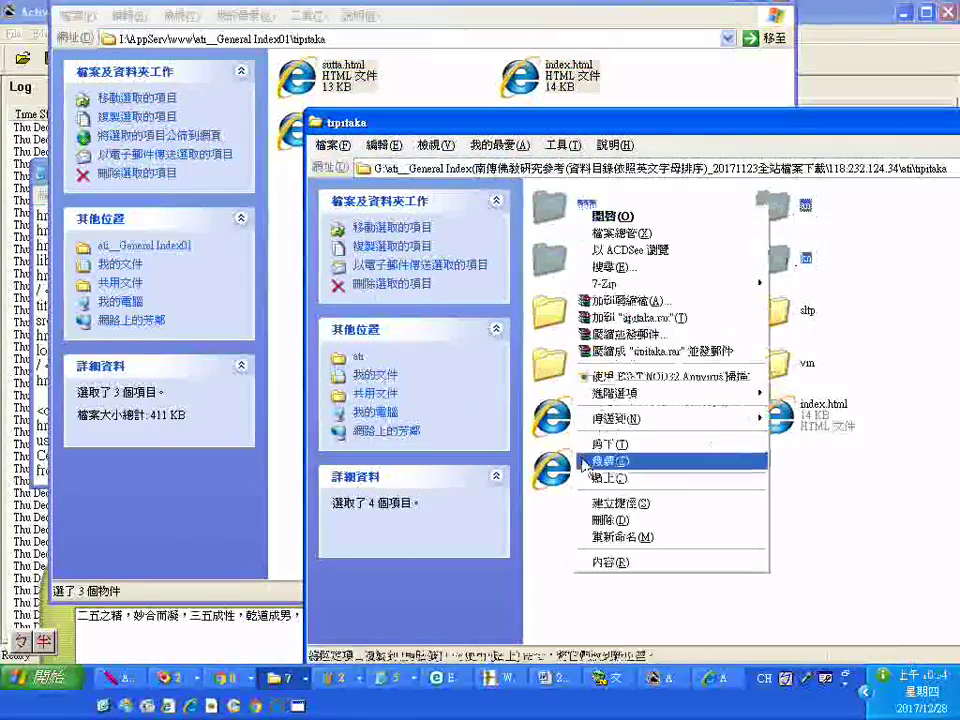
left_click(620, 565)
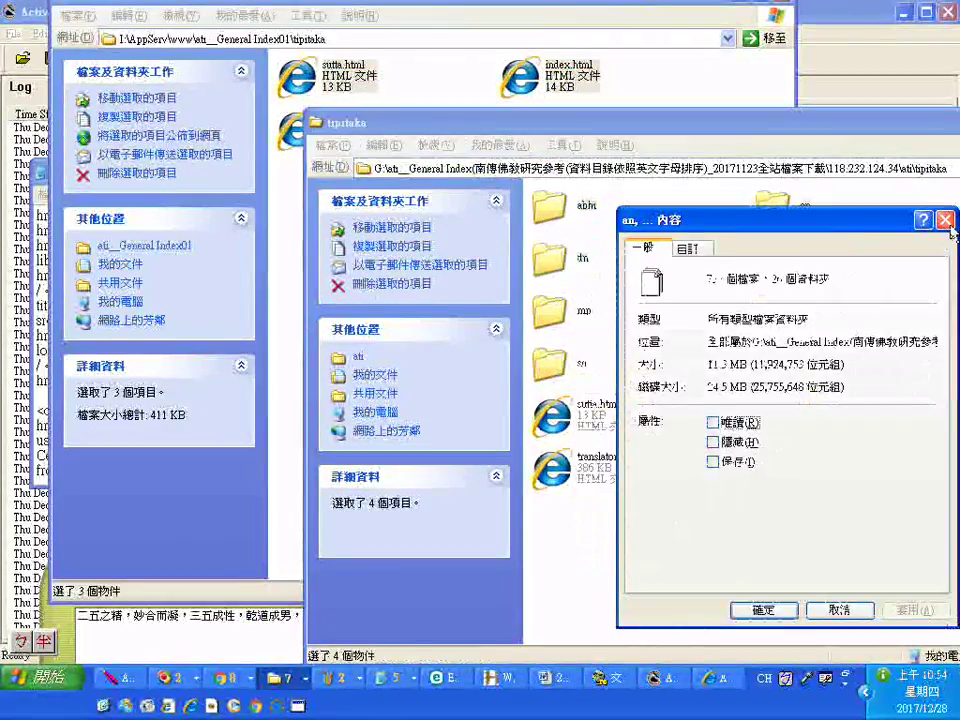
left_click(712, 145)
Copy the four selected folders into ati__General Index01's tipitaka folder and rearrange the two windows so both contents stay accessible
left_click_drag(707, 135, 852, 135)
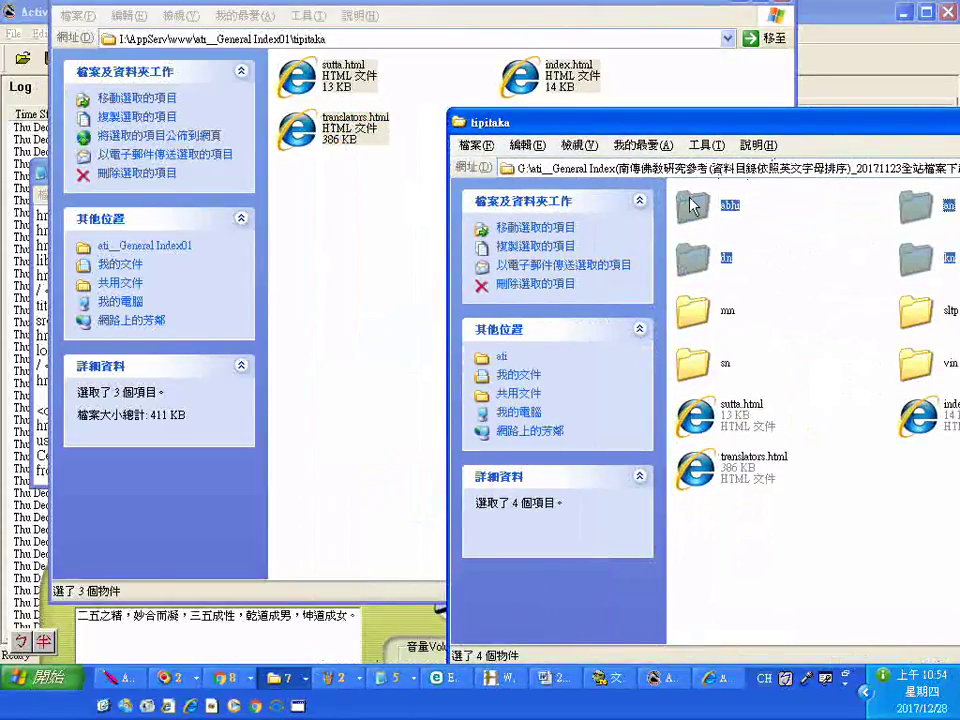
left_click_drag(690, 210, 328, 296)
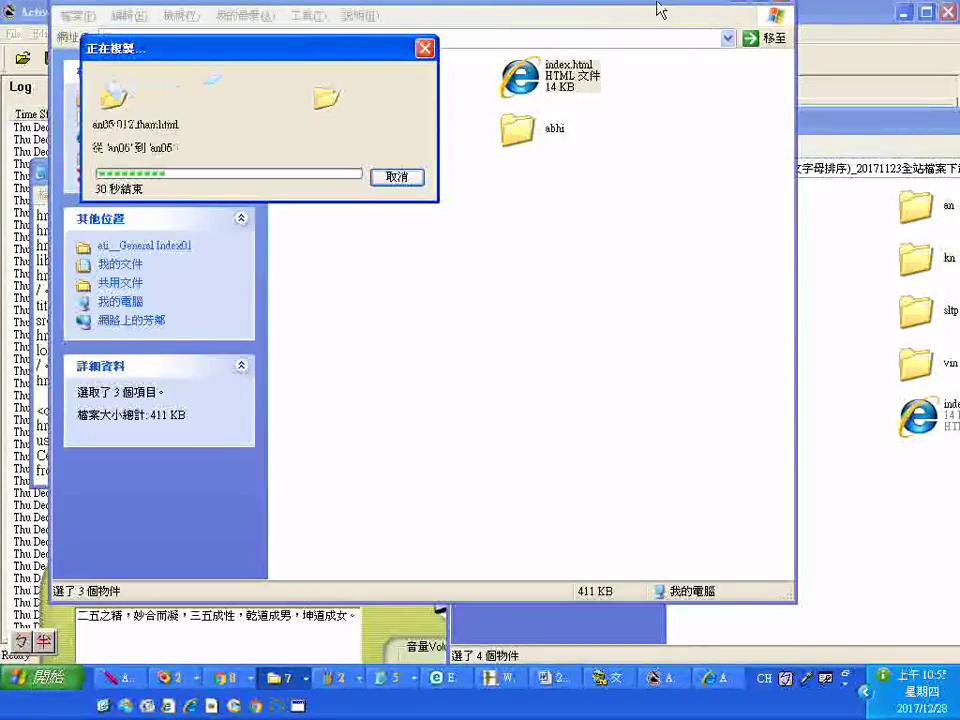
left_click_drag(612, 8, 487, 40)
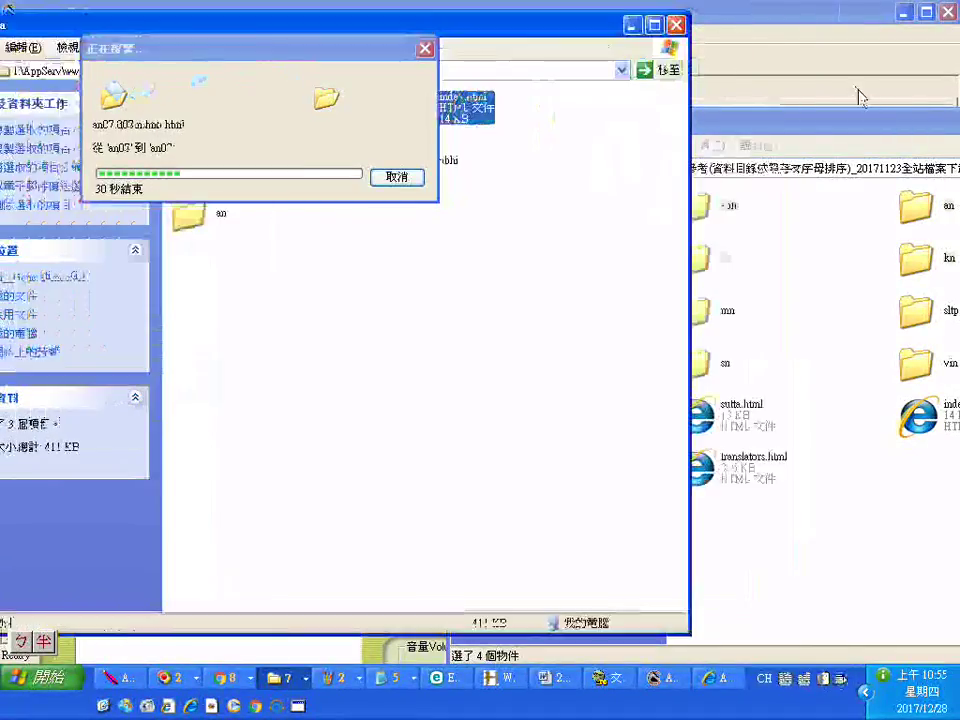
left_click_drag(861, 131, 749, 79)
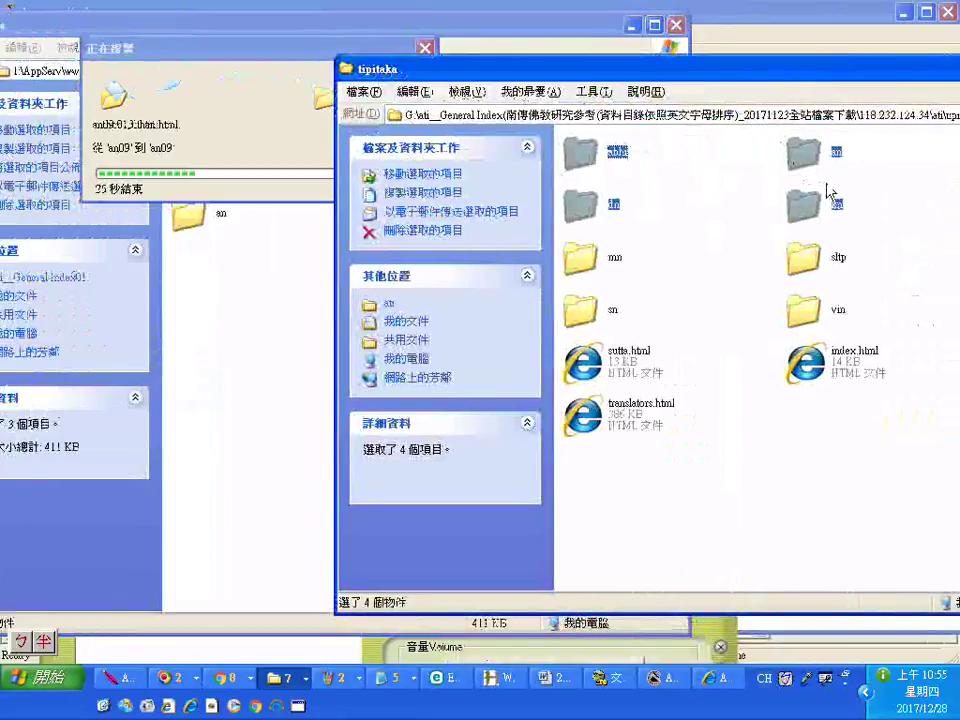
Select the mn, sn and vin folders in the source tipitaka folder and check their combined size in the properties
left_click(585, 266)
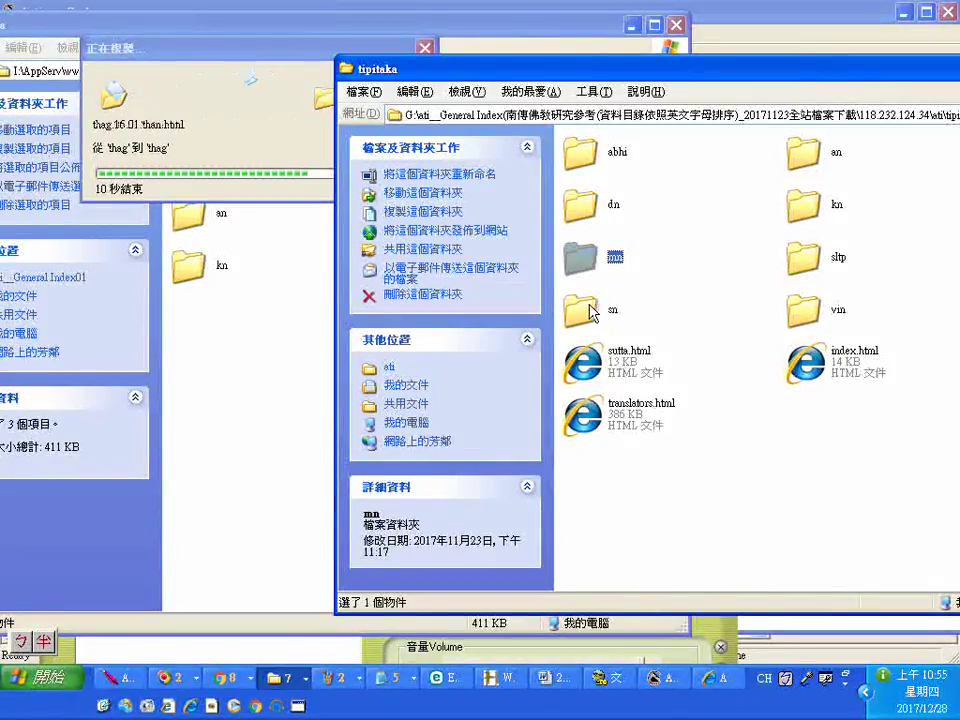
left_click(585, 313, "ctrl")
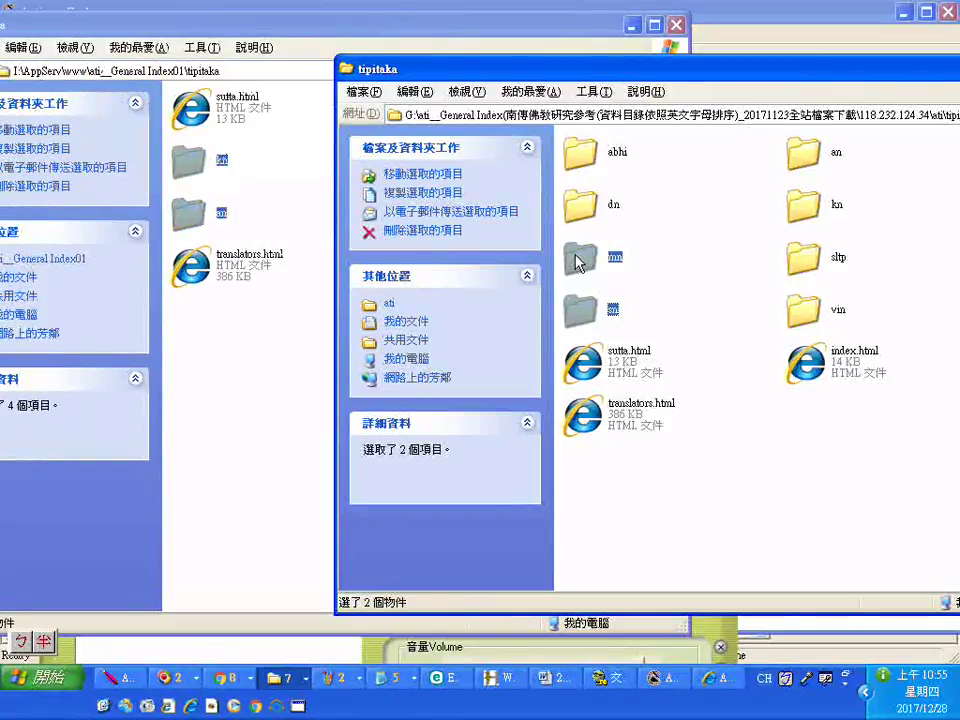
left_click(806, 316, "ctrl")
right_click(806, 316)
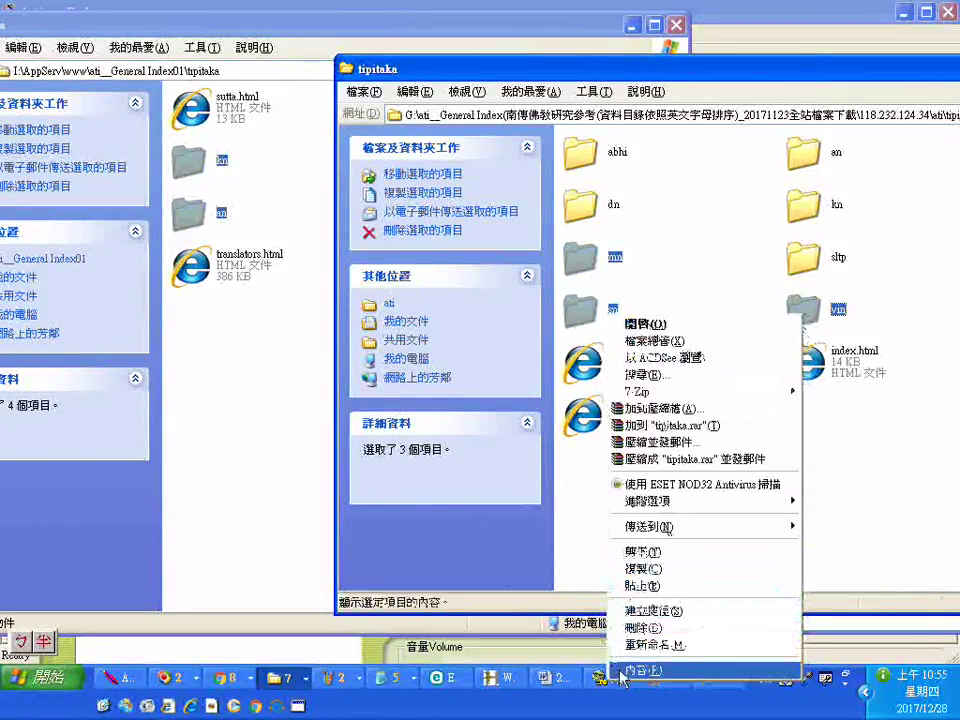
left_click(656, 670)
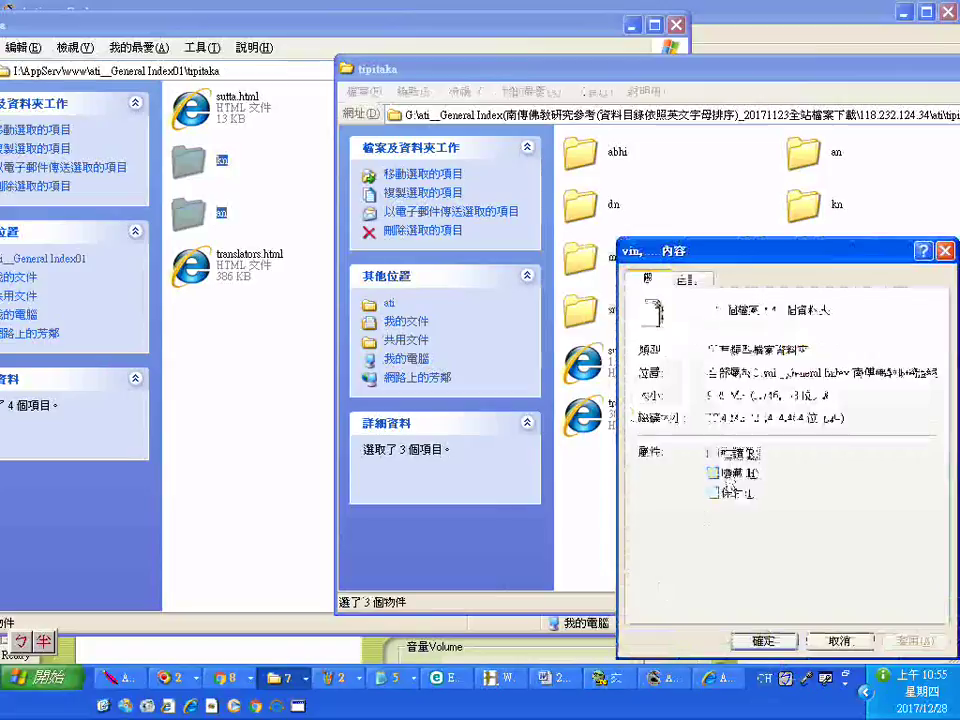
left_click(945, 252)
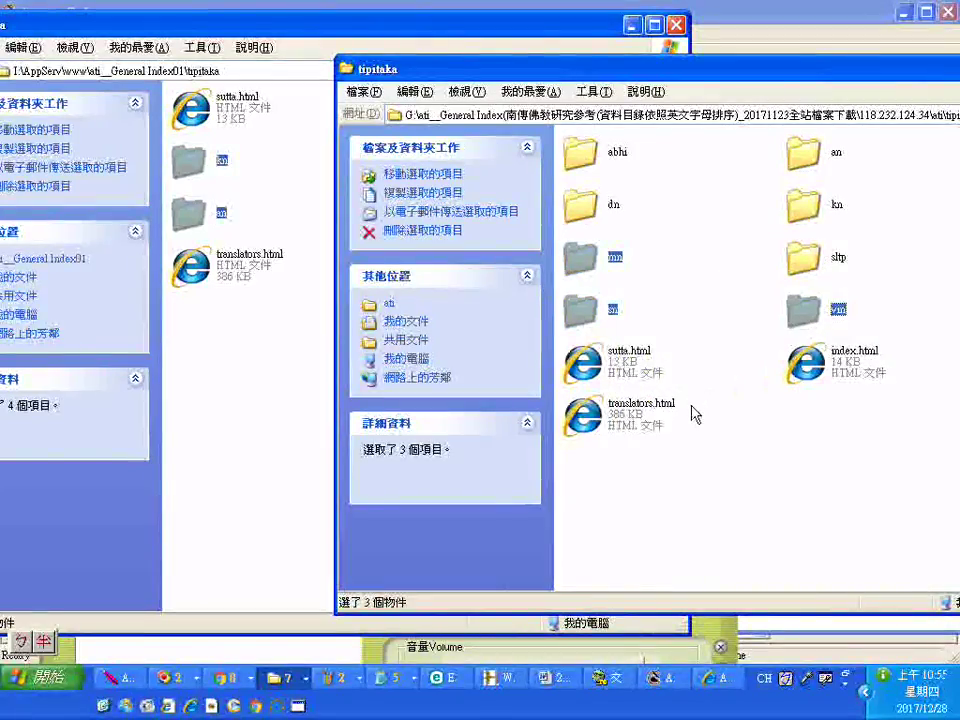
Switch the destination window from ati__General Index01\tipitaka to ati__General Index02 and move it clear of the source tipitaka window
left_click(122, 30)
left_click_drag(123, 24, 293, 7)
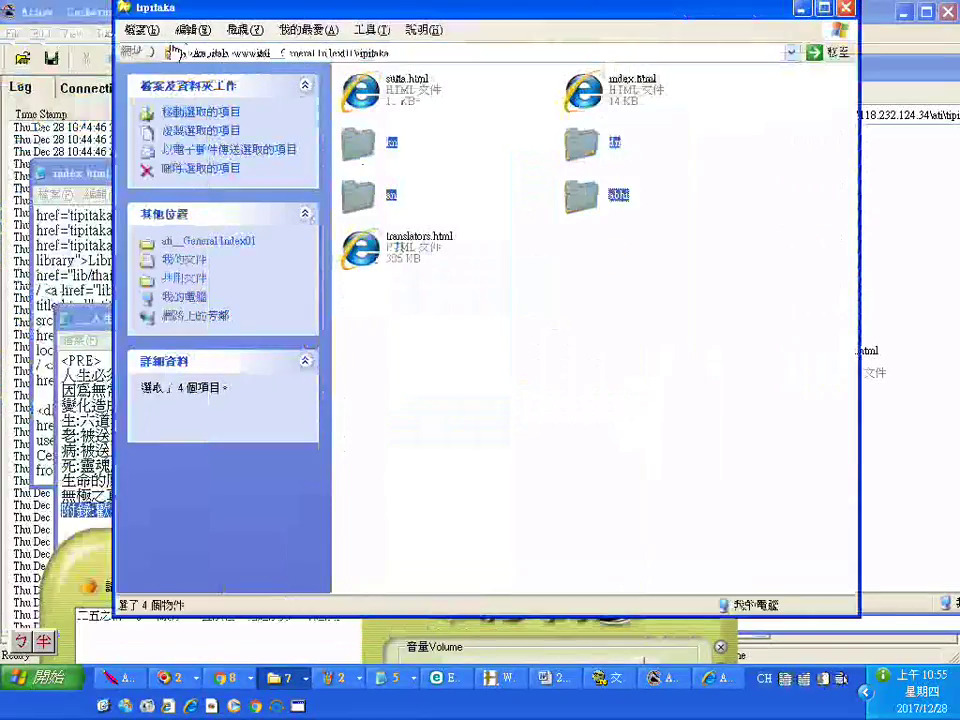
left_click(197, 244)
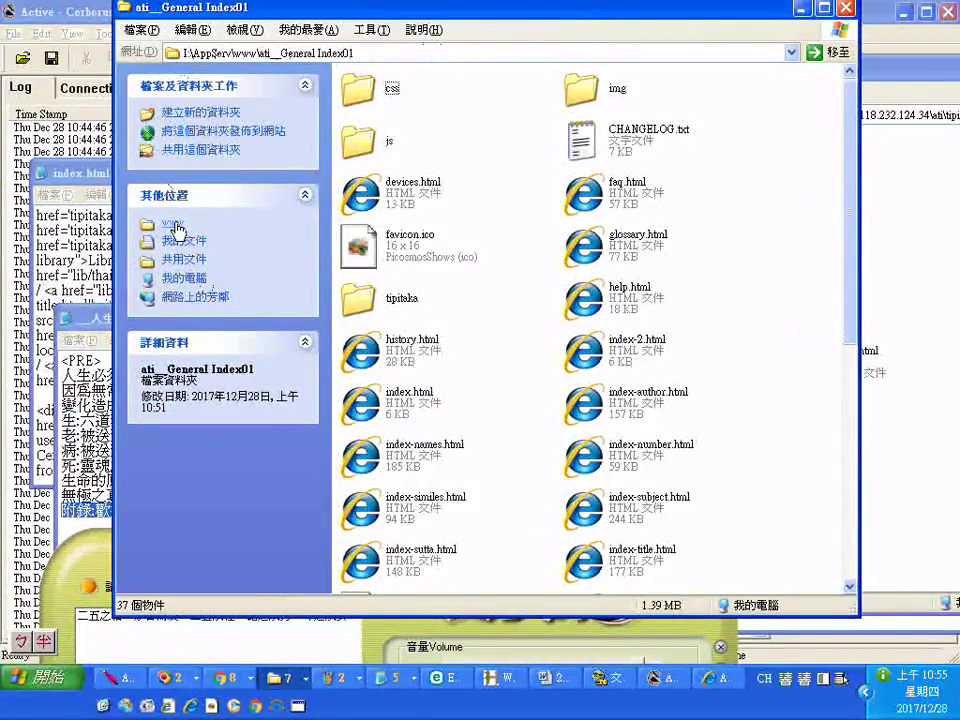
left_click(362, 52)
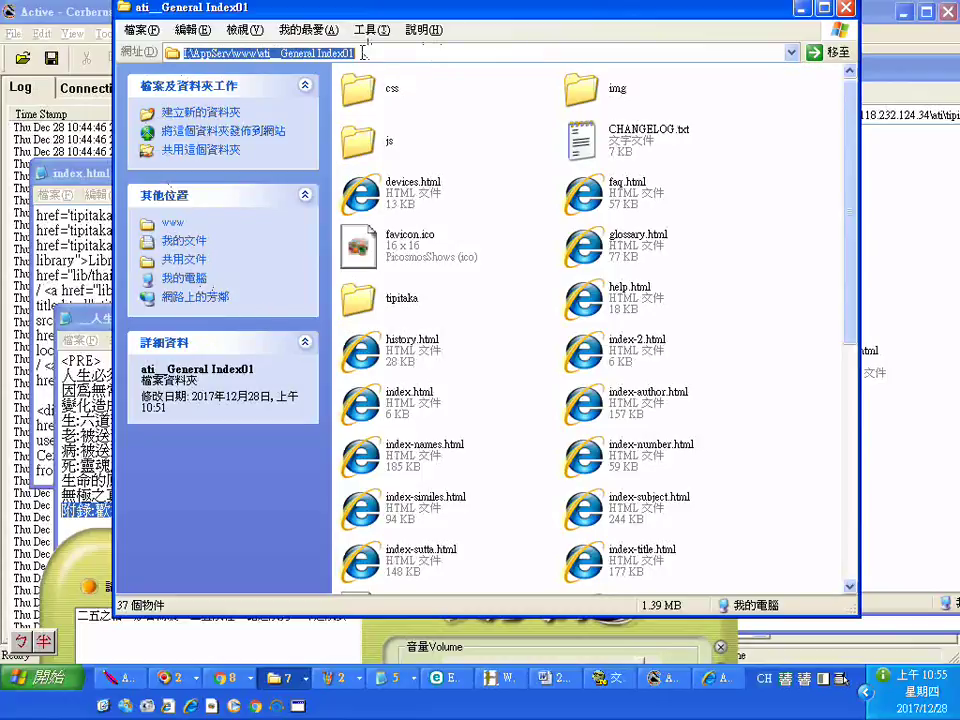
left_click(353, 52)
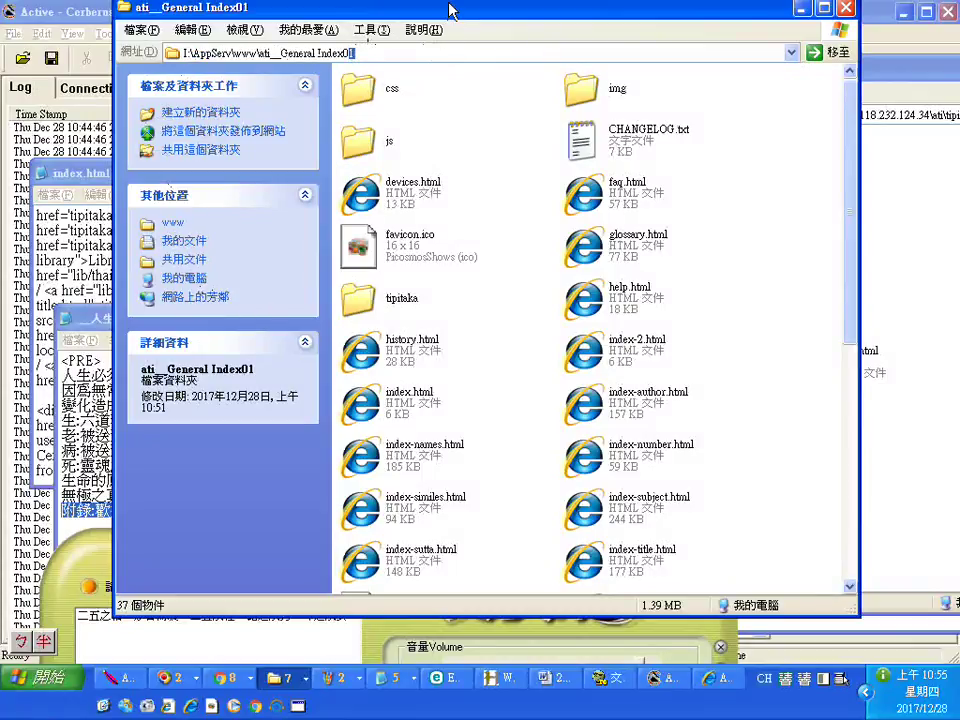
key("Return")
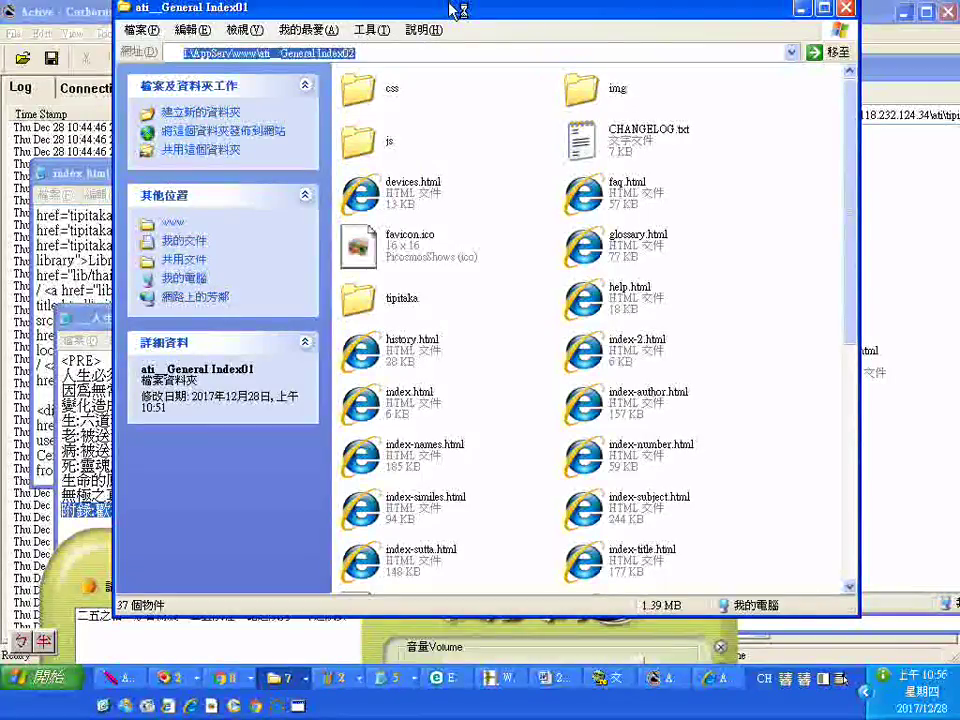
left_click_drag(555, 9, 285, 22)
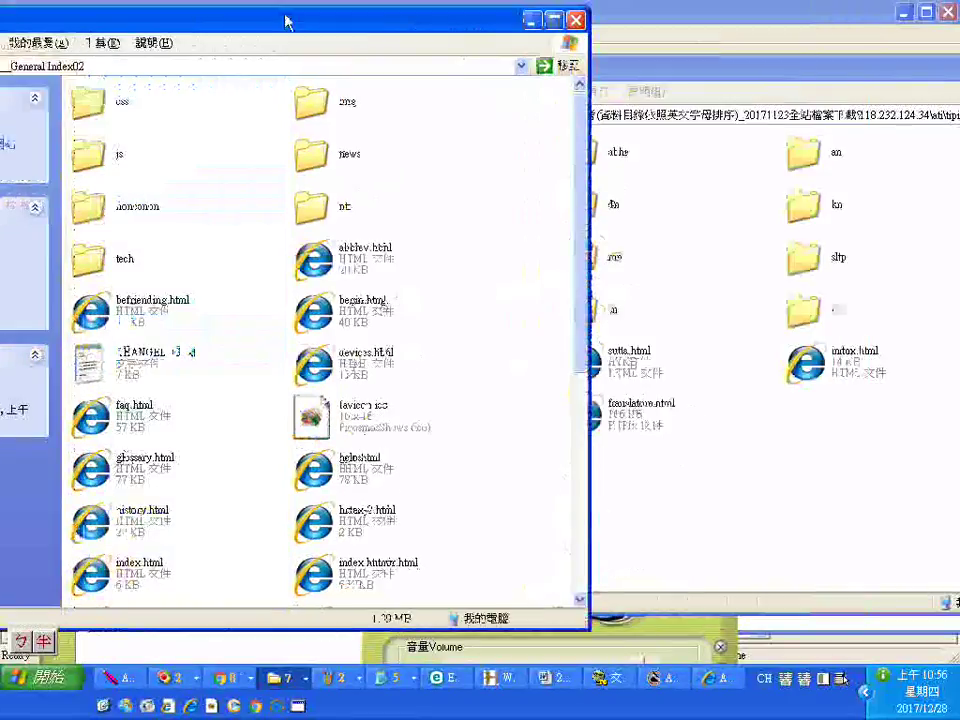
Create a new folder inside ati__General Index02
right_click(432, 208)
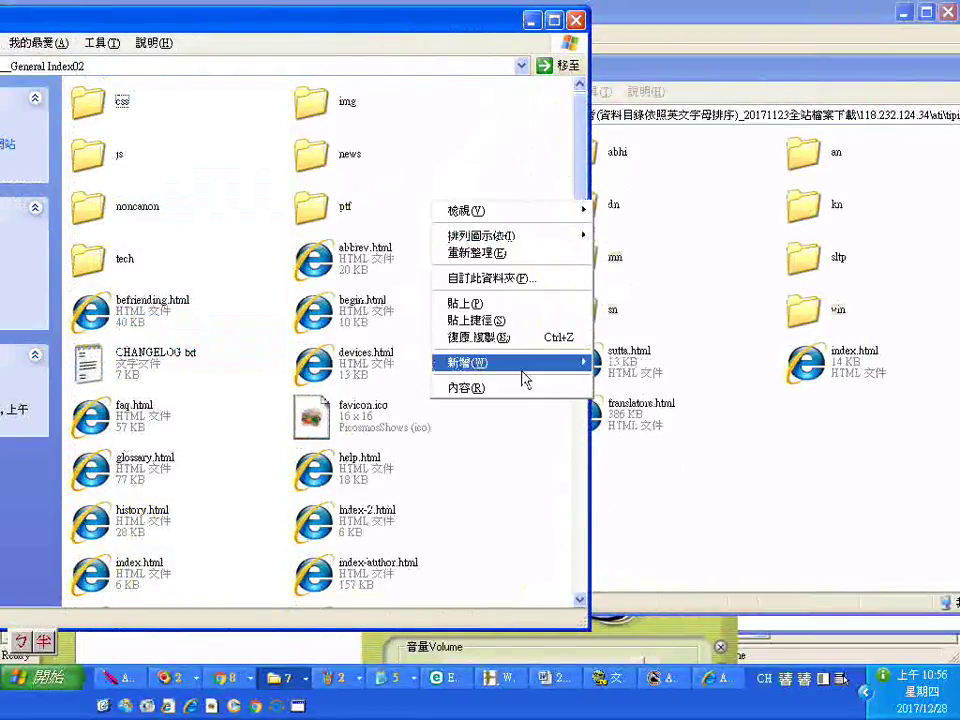
mouse_move(505, 366)
left_click(622, 370)
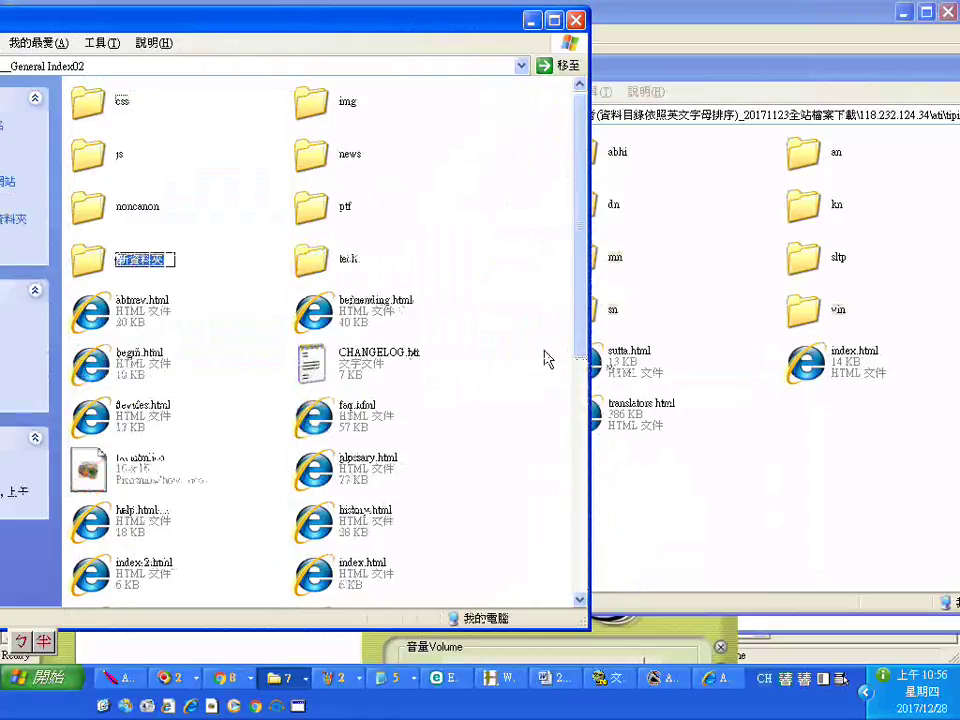
Add sutta.html, translators.html and index.html to the selected mn, sn and vin folders and copy everything into ati__General Index02's new folder
left_click(675, 75)
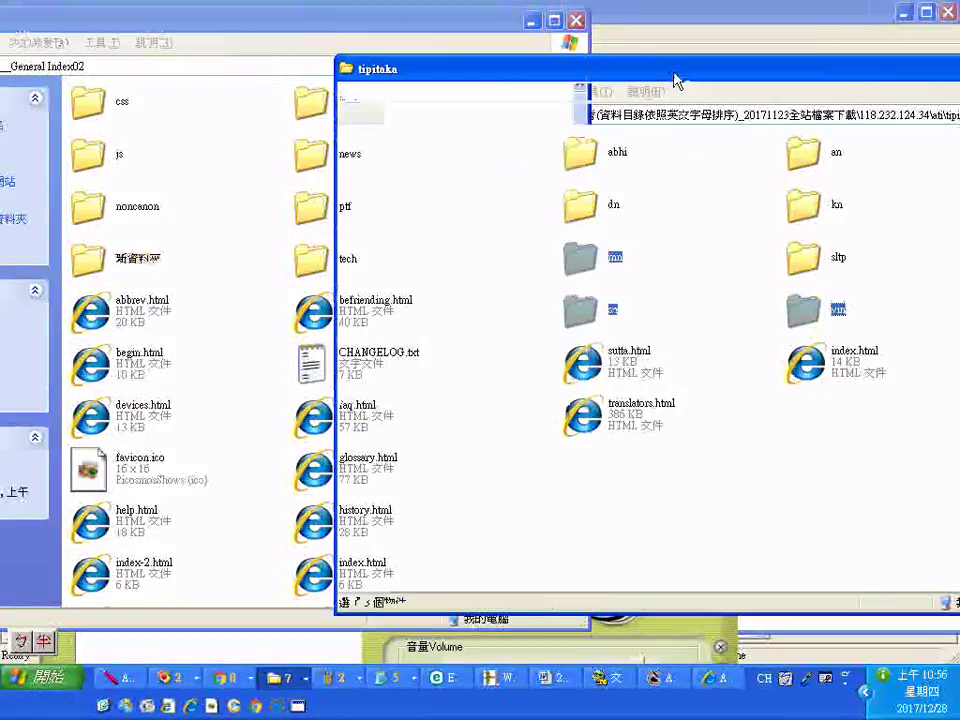
left_click(615, 355, "ctrl")
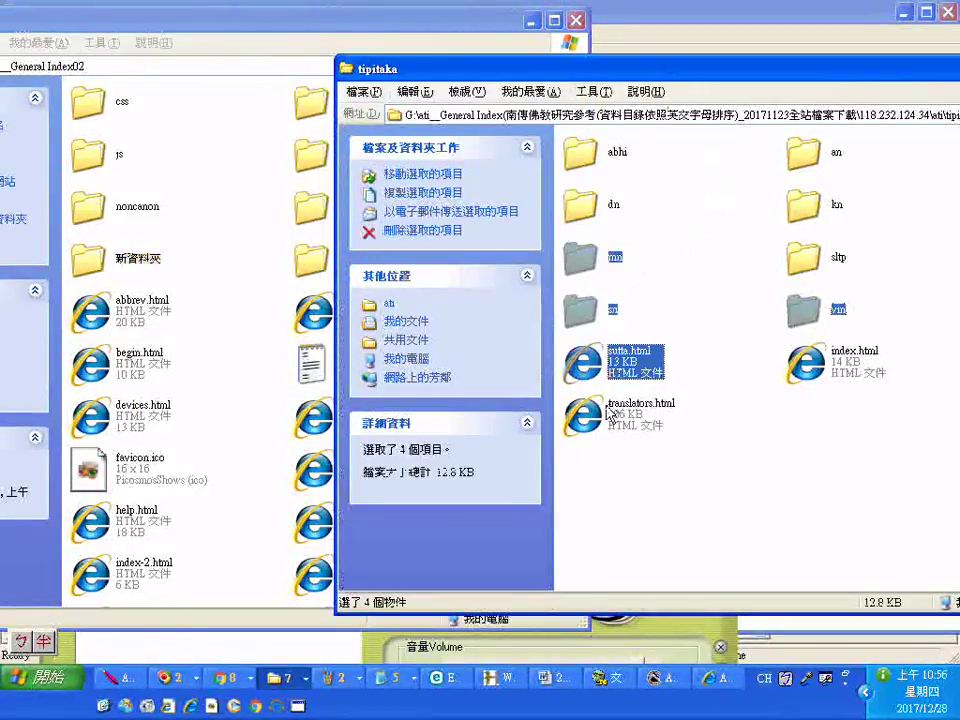
left_click(640, 405, "ctrl")
left_click(808, 365, "ctrl")
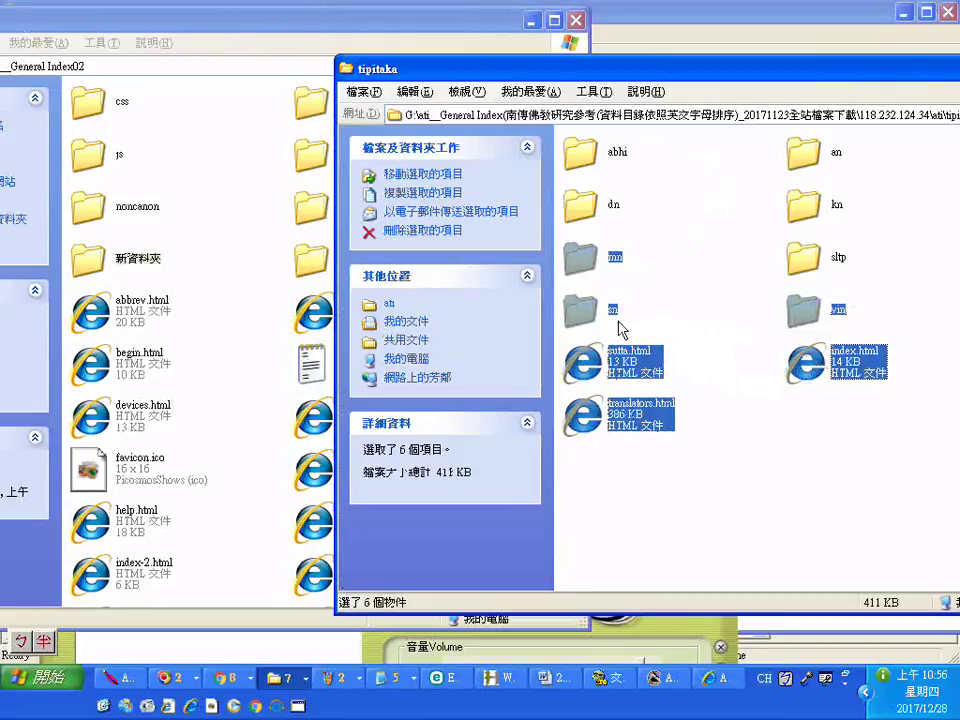
left_click_drag(576, 270, 92, 254)
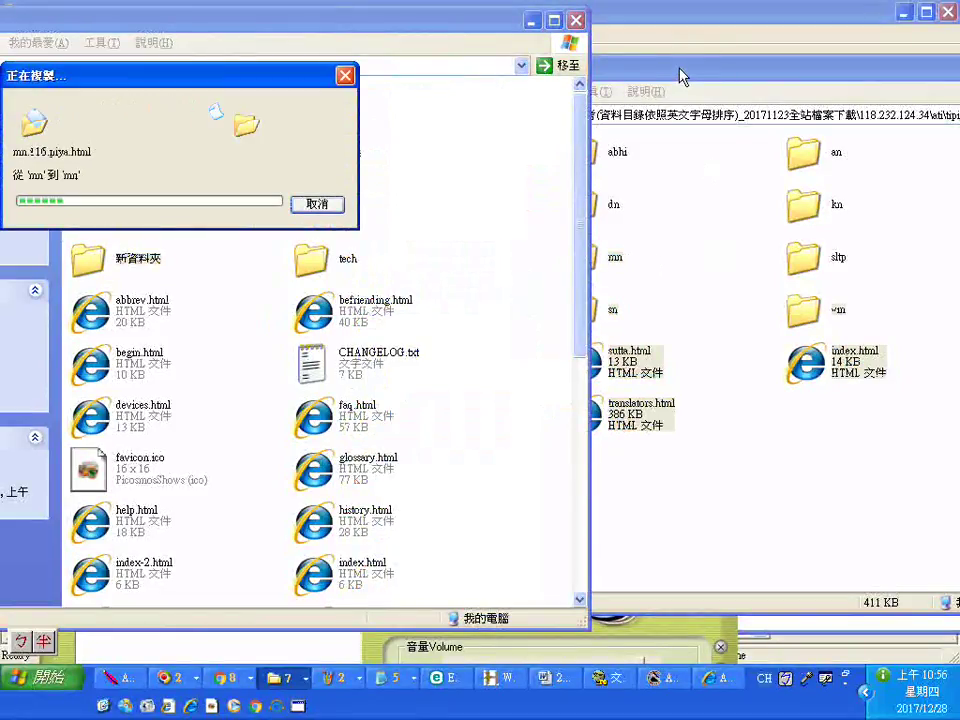
Copy the name tipitaka from the source folder's path and rename the new folder in ati__General Index02 as tipitaka
left_click(680, 70)
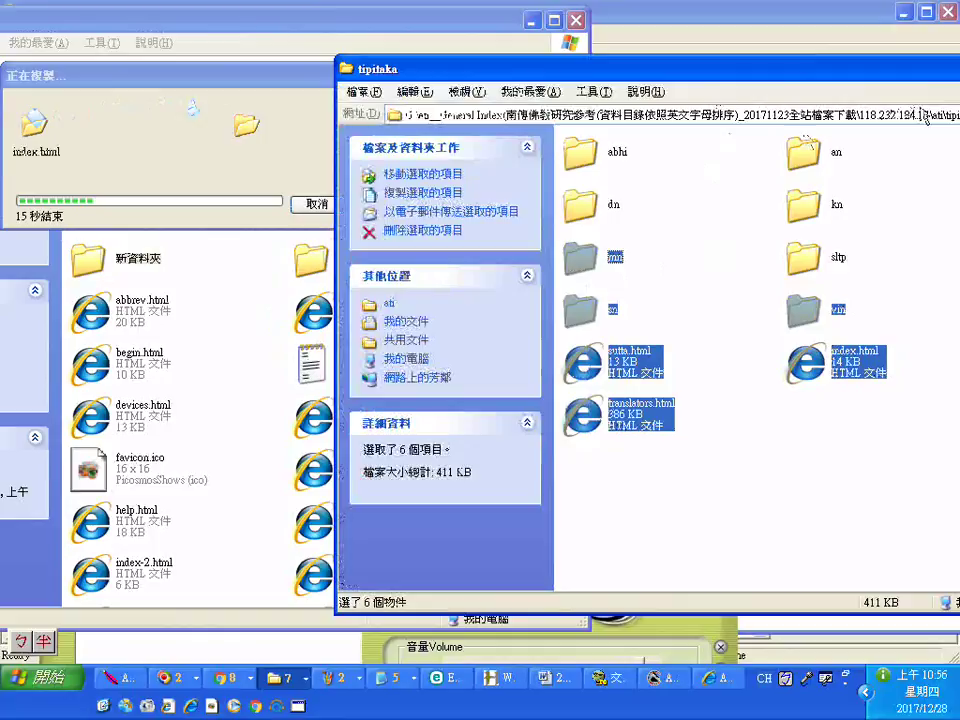
left_click_drag(680, 70, 583, 65)
left_click(853, 109)
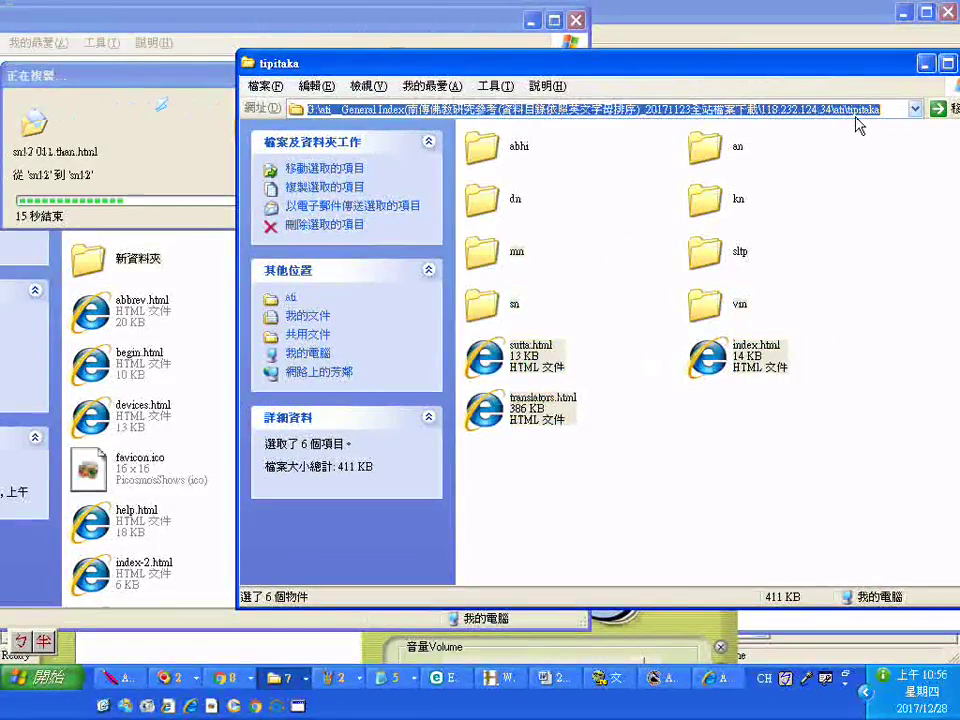
double_click(906, 110)
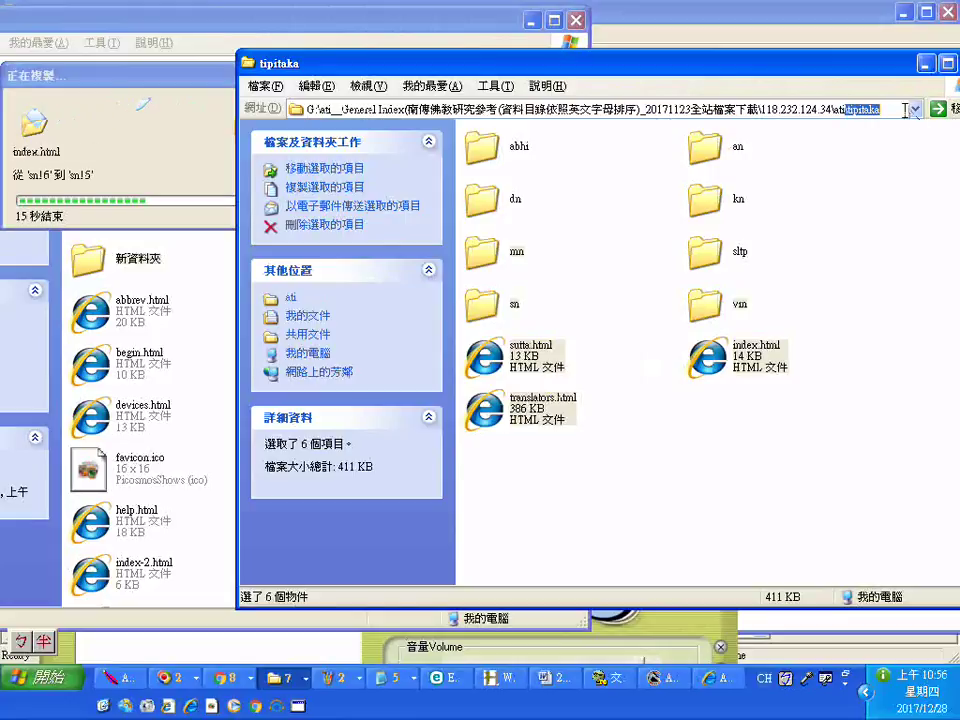
right_click(876, 112)
left_click(784, 180)
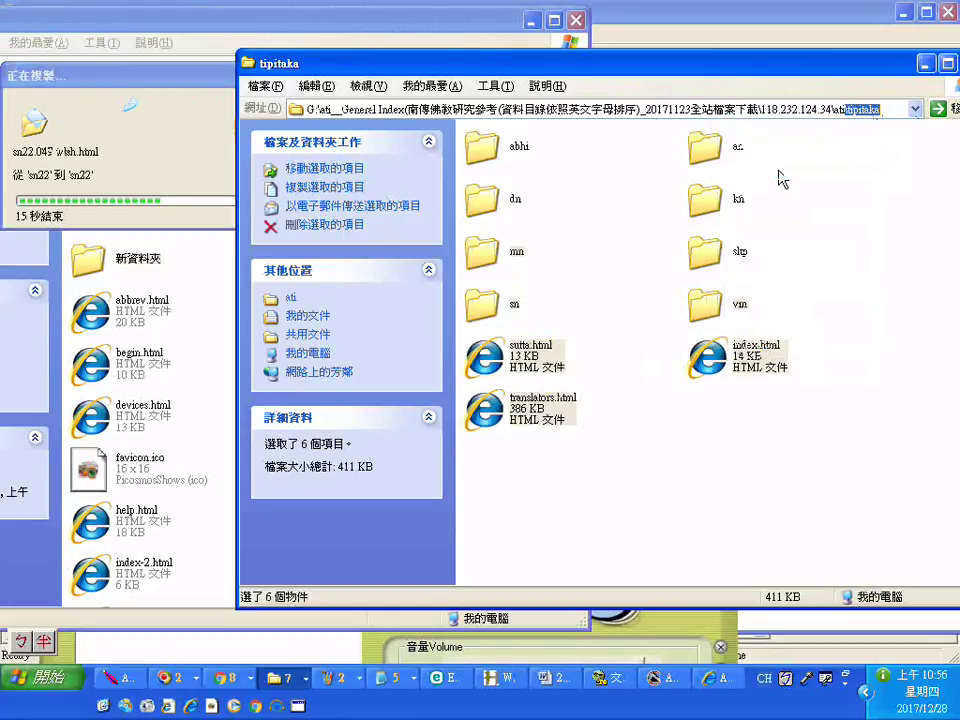
left_click(139, 259)
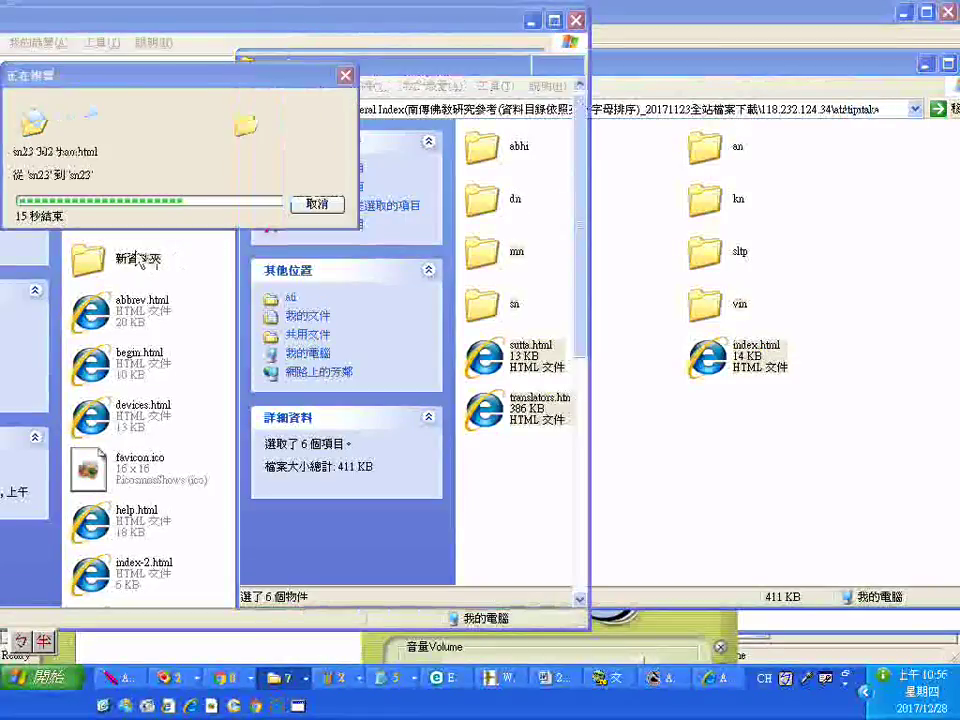
left_click(135, 261)
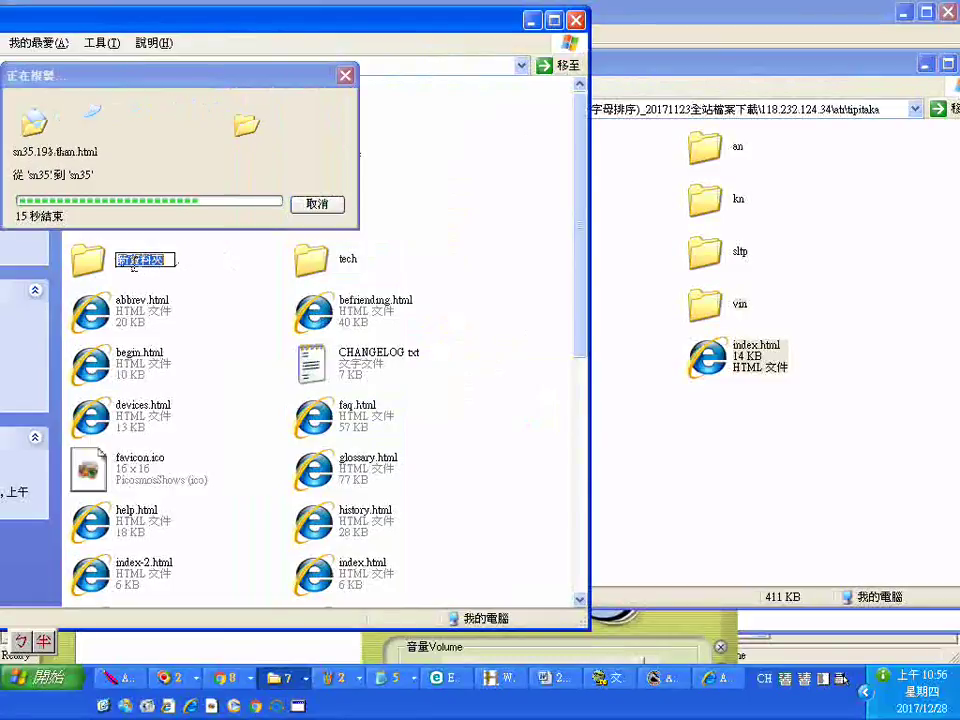
right_click(135, 272)
left_click(210, 336)
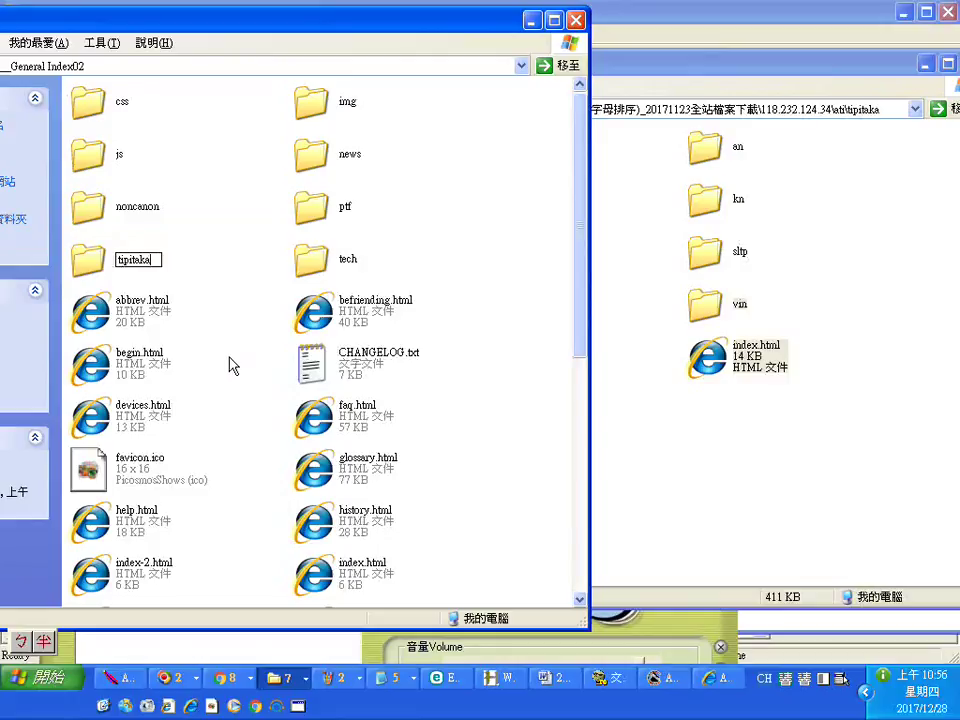
key("Return")
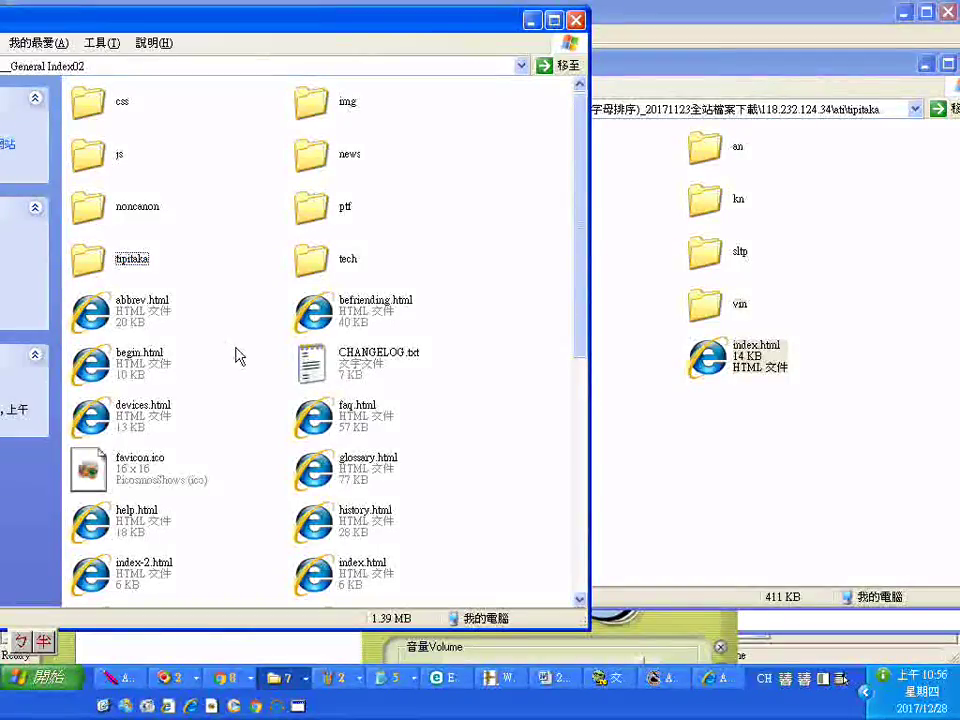
Change the destination window's path to open ati__General Index03
left_click(88, 66)
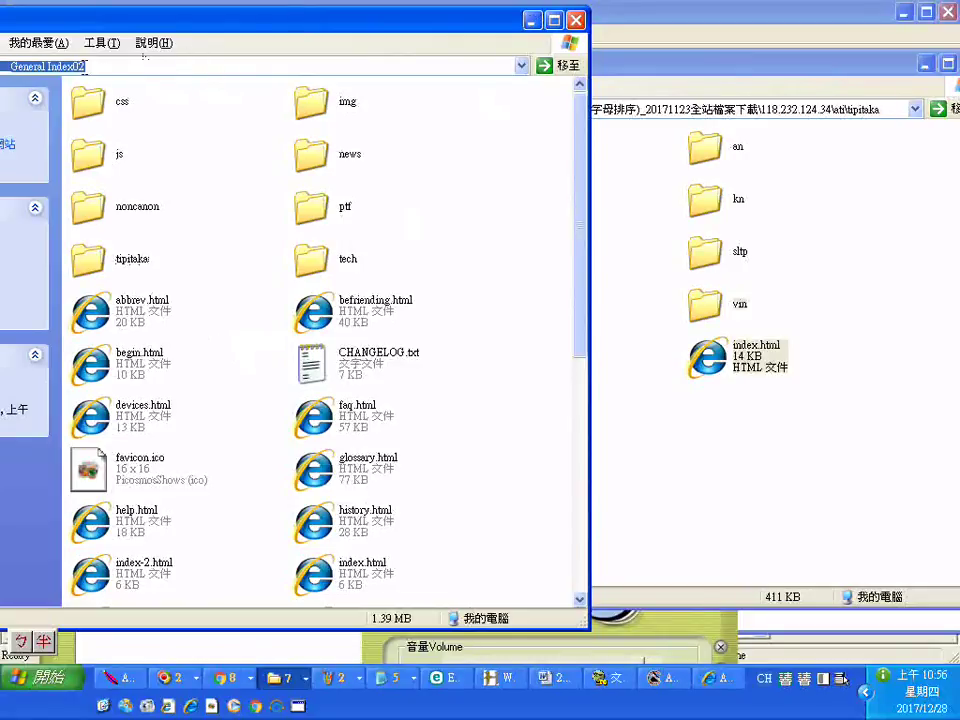
left_click(82, 66)
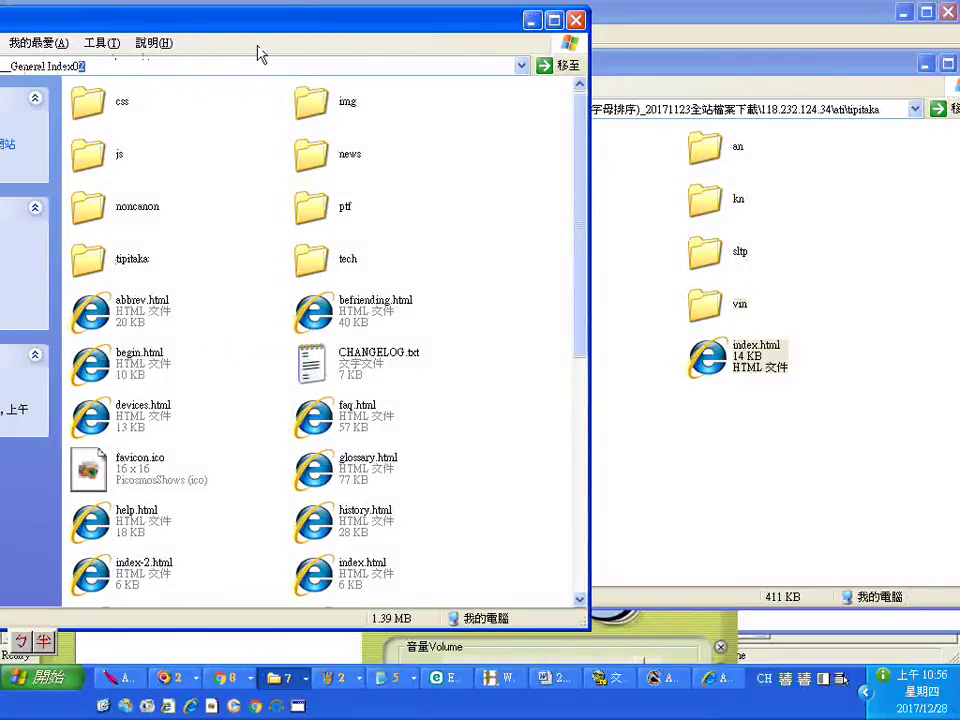
key("Return")
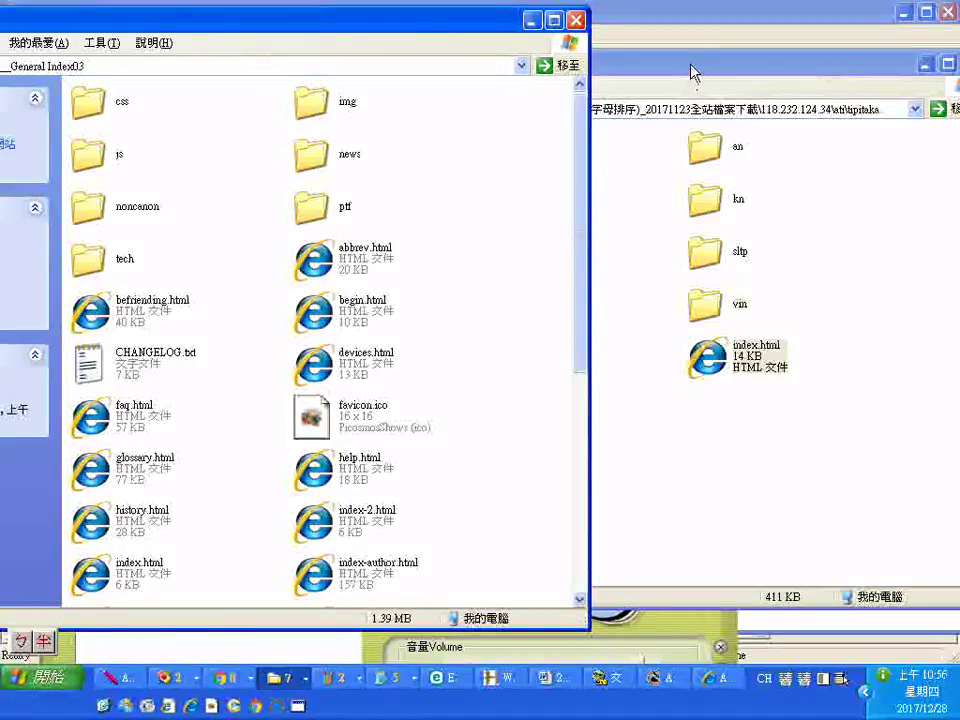
Select sutta.html, translators.html and index.html in the source tipitaka folder and move its window to uncover ati__General Index03's contents
key("alt+Tab")
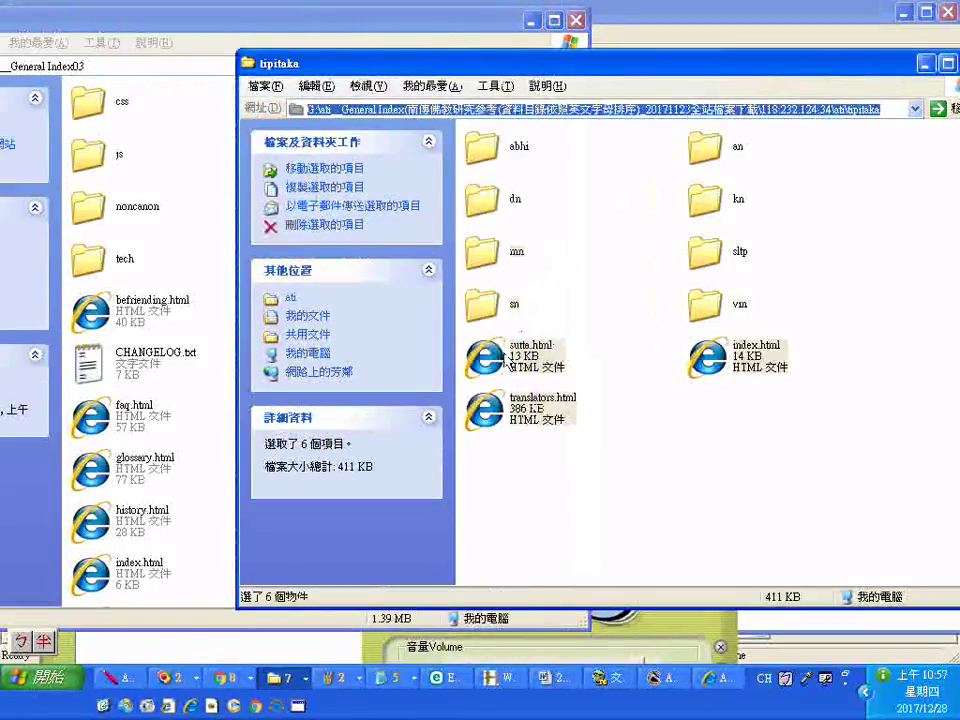
left_click(500, 365)
left_click(563, 402, "ctrl")
left_click(683, 357, "ctrl")
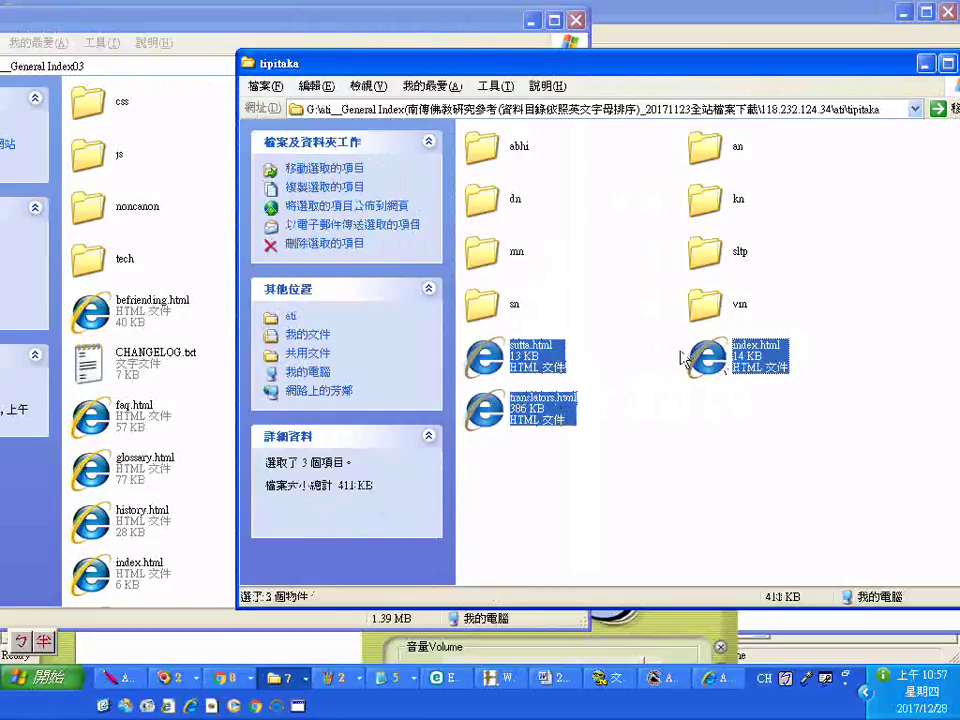
mouse_move(505, 360)
left_mouse_down()
mouse_move(242, 410)
mouse_move(242, 373)
mouse_move(490, 315)
mouse_move(500, 345)
mouse_move(542, 381)
mouse_move(530, 372)
mouse_move(497, 382)
left_mouse_up()
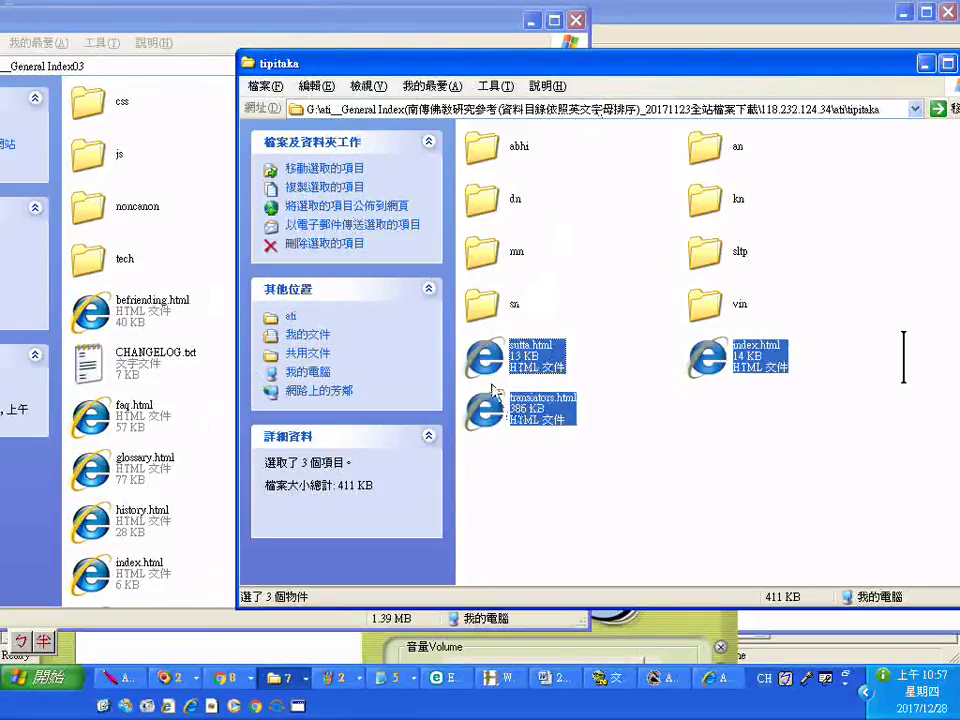
left_click_drag(455, 80, 660, 101)
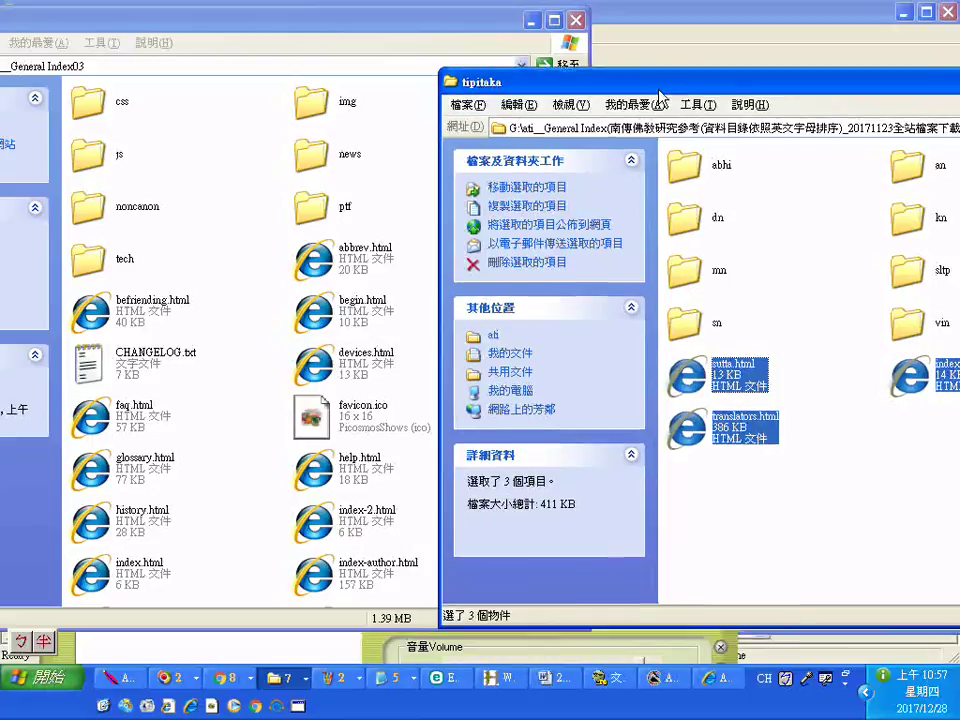
left_click_drag(659, 94, 647, 107)
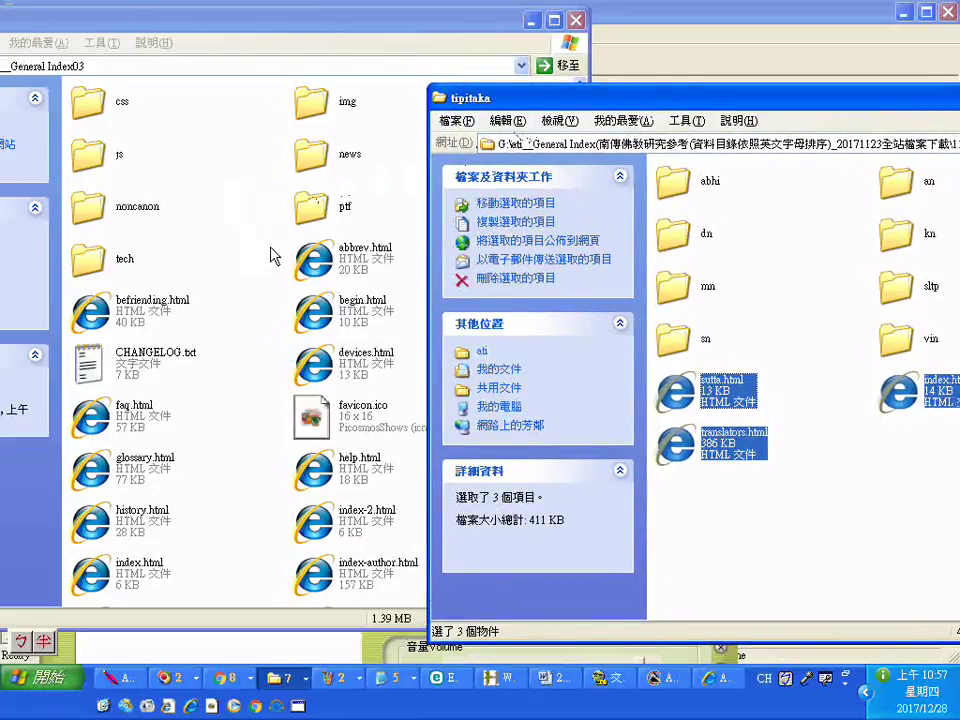
Create a new folder inside ati__General Index03 and select it
right_click(232, 214)
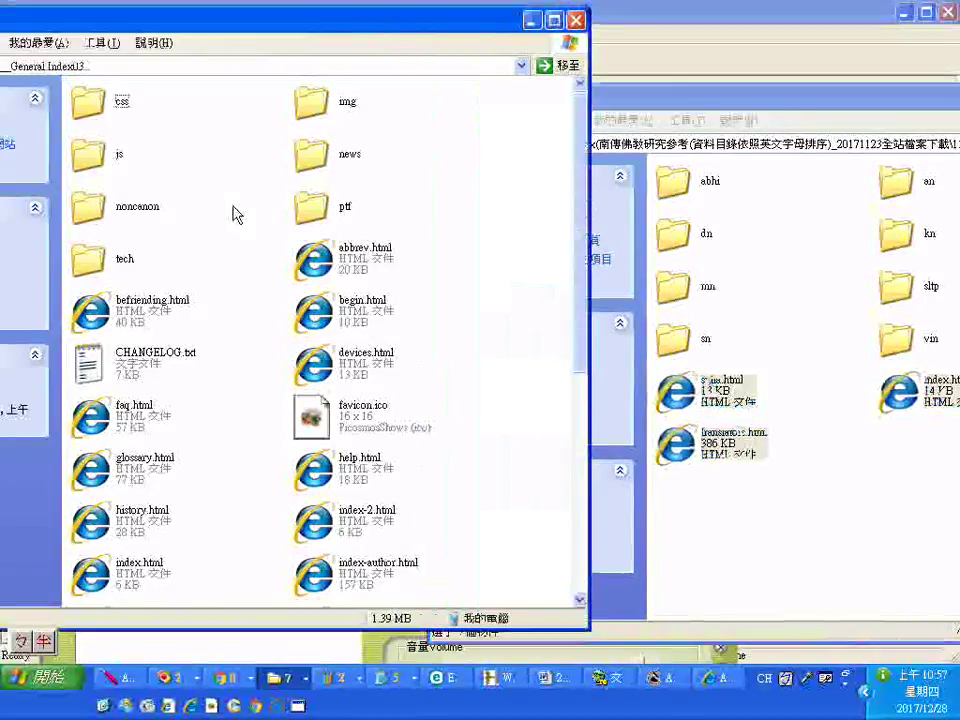
mouse_move(283, 368)
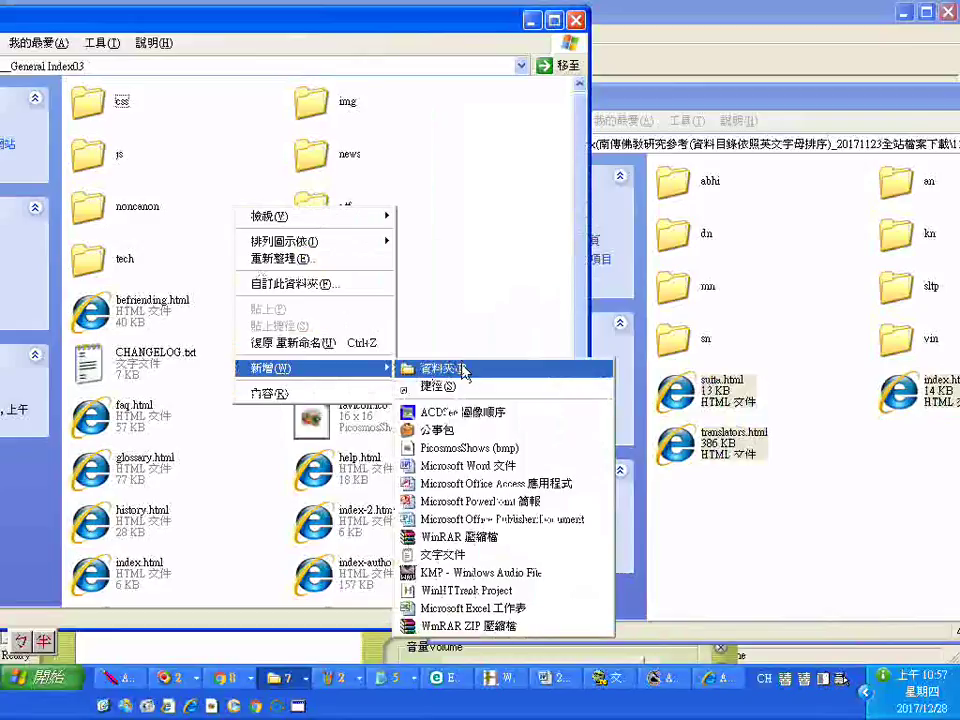
left_click(422, 368)
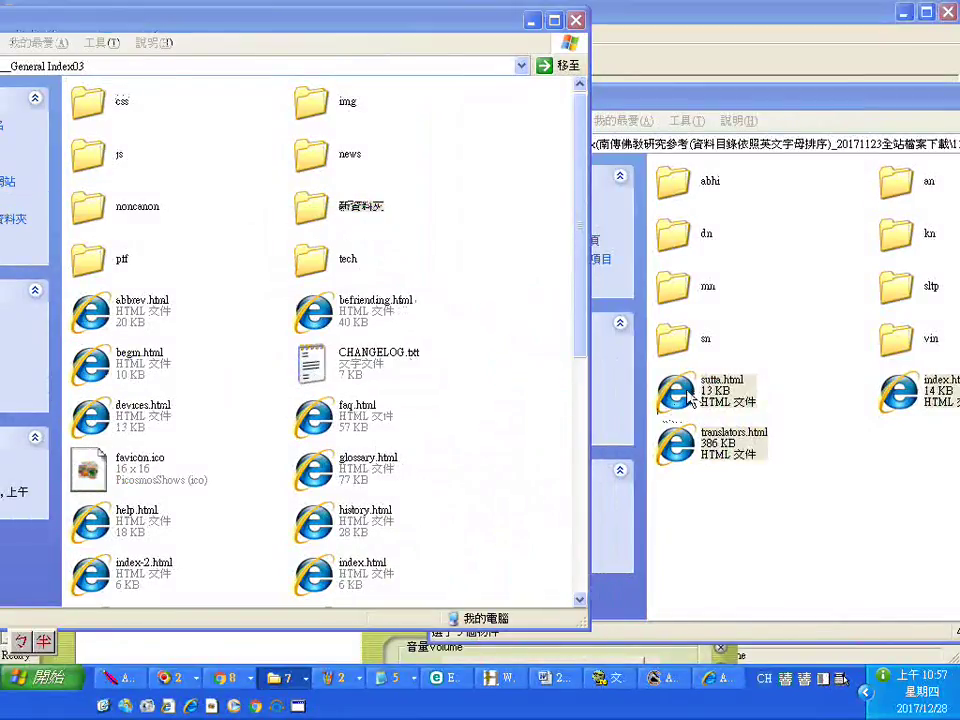
left_click(320, 214)
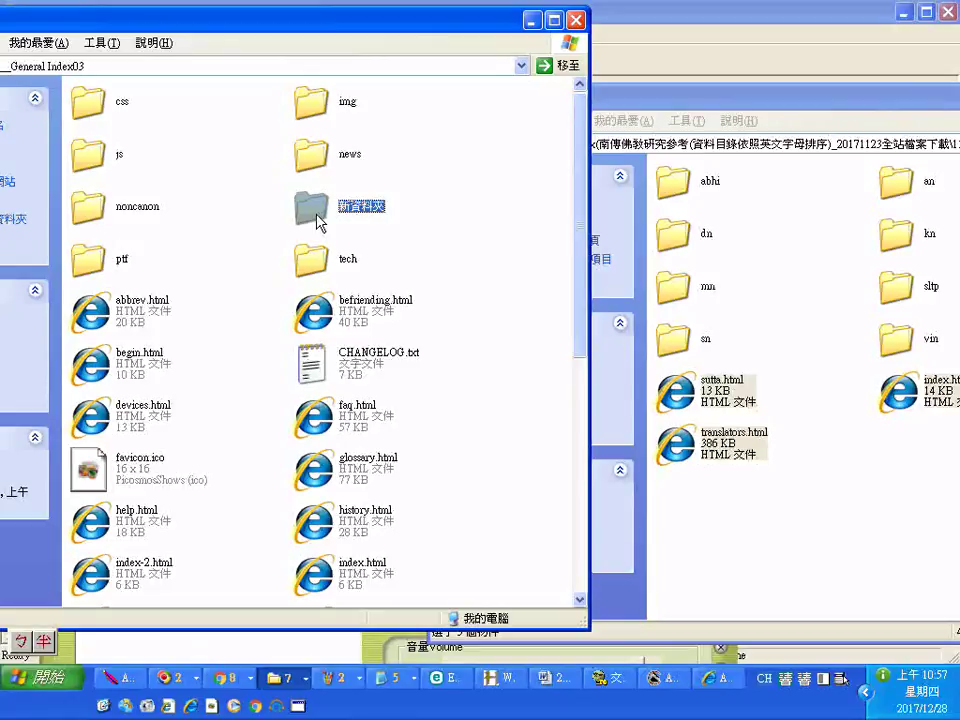
Uncover the source tipitaka window's full path and copy the folder name tipitaka from it
left_click_drag(856, 100, 695, 188)
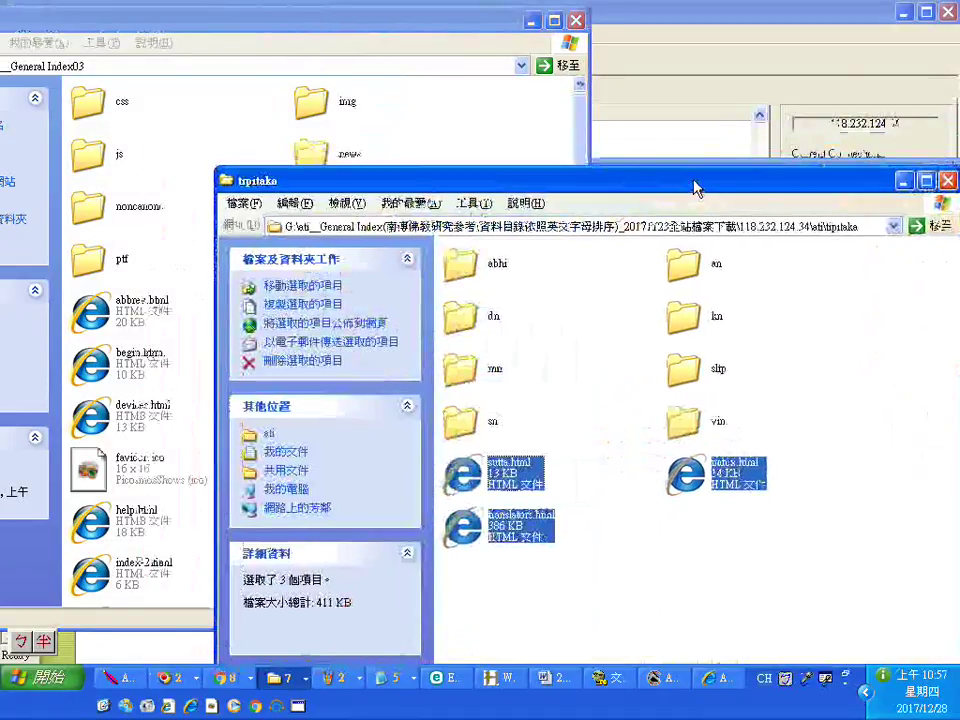
left_click(842, 227)
left_click(825, 227)
double_click(826, 227)
key("ctrl+c")
right_click(853, 229)
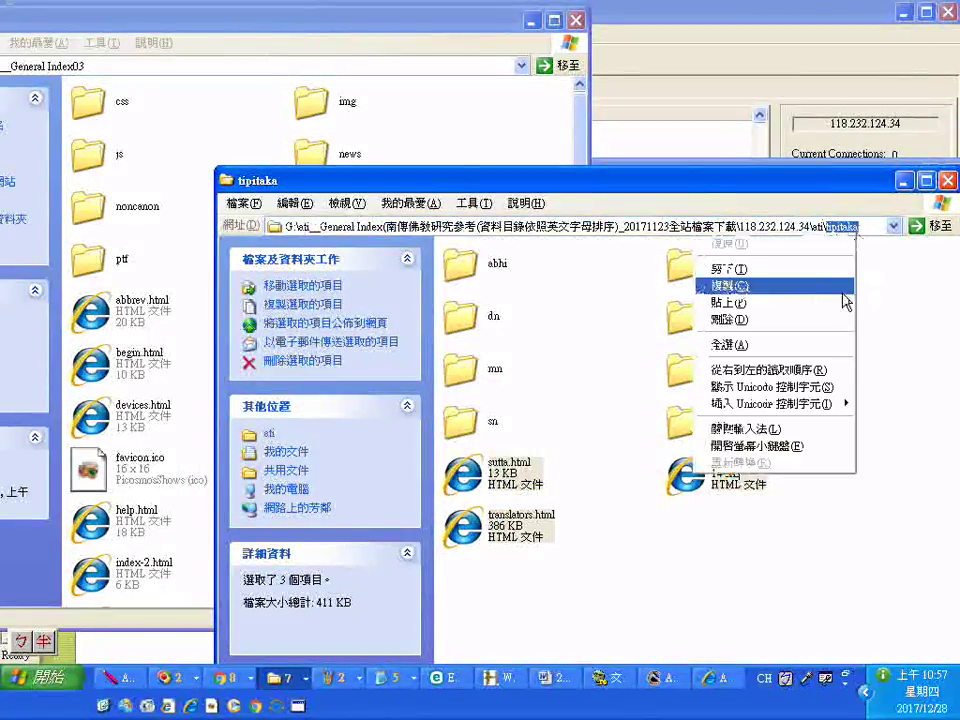
left_click(752, 289)
Rename the new folder in ati__General Index03 as tipitaka using the copied name and open it
left_click_drag(620, 188, 857, 146)
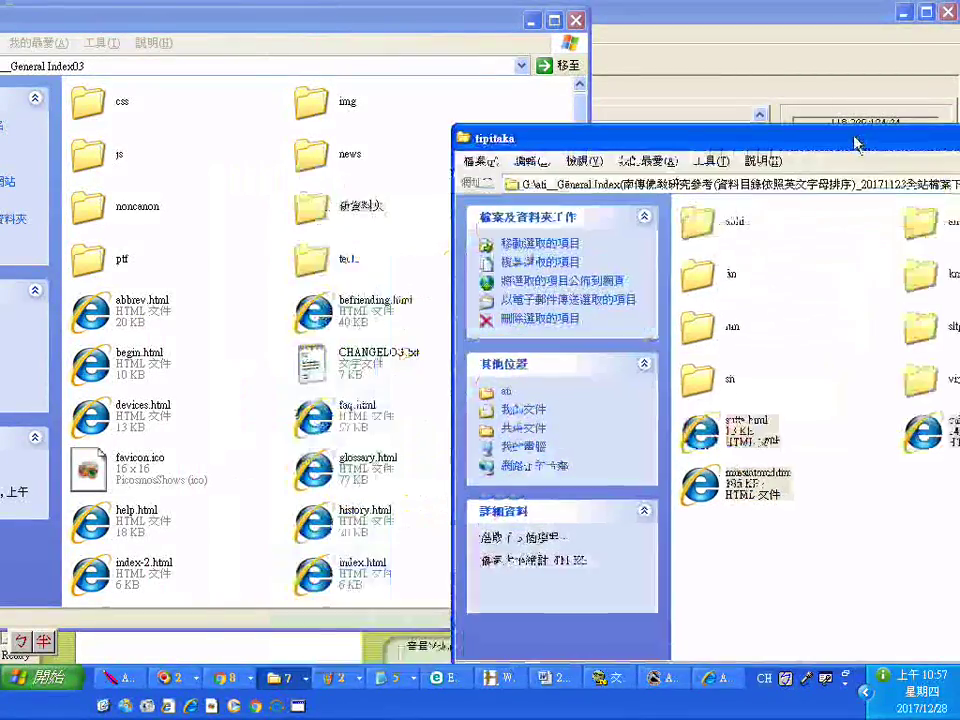
left_click(362, 208)
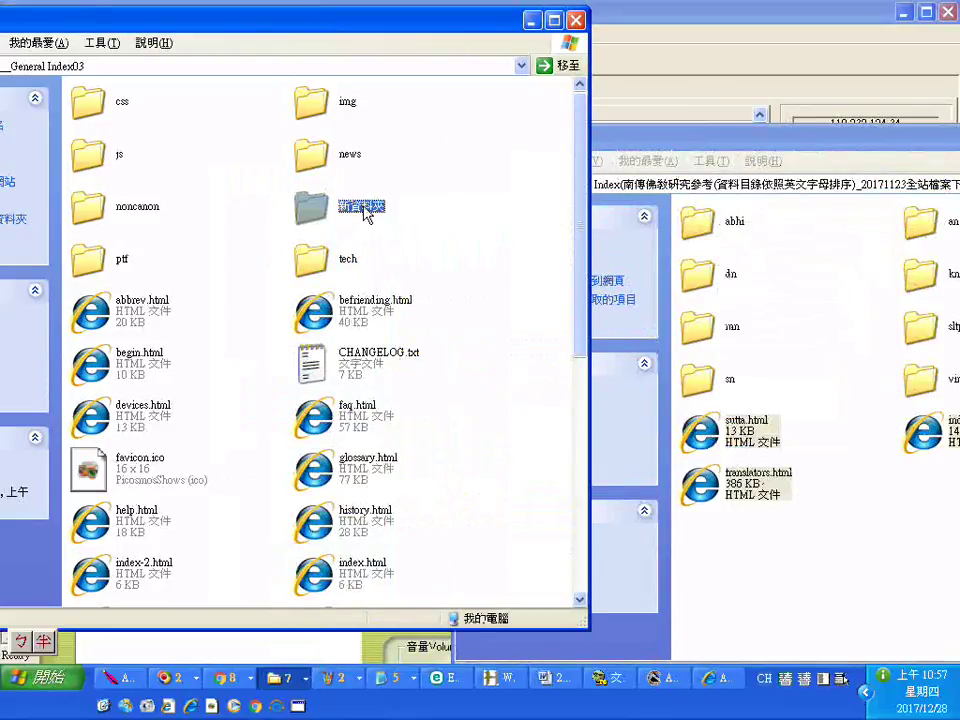
left_click(363, 206)
right_click(363, 206)
left_click(444, 272)
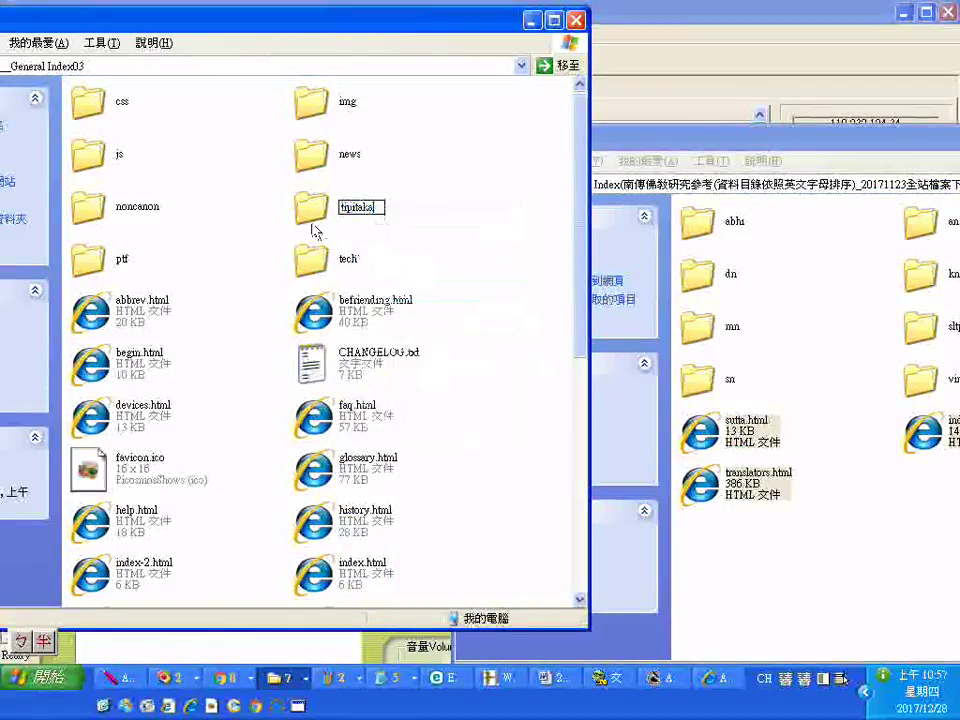
key("Return")
right_click(310, 215)
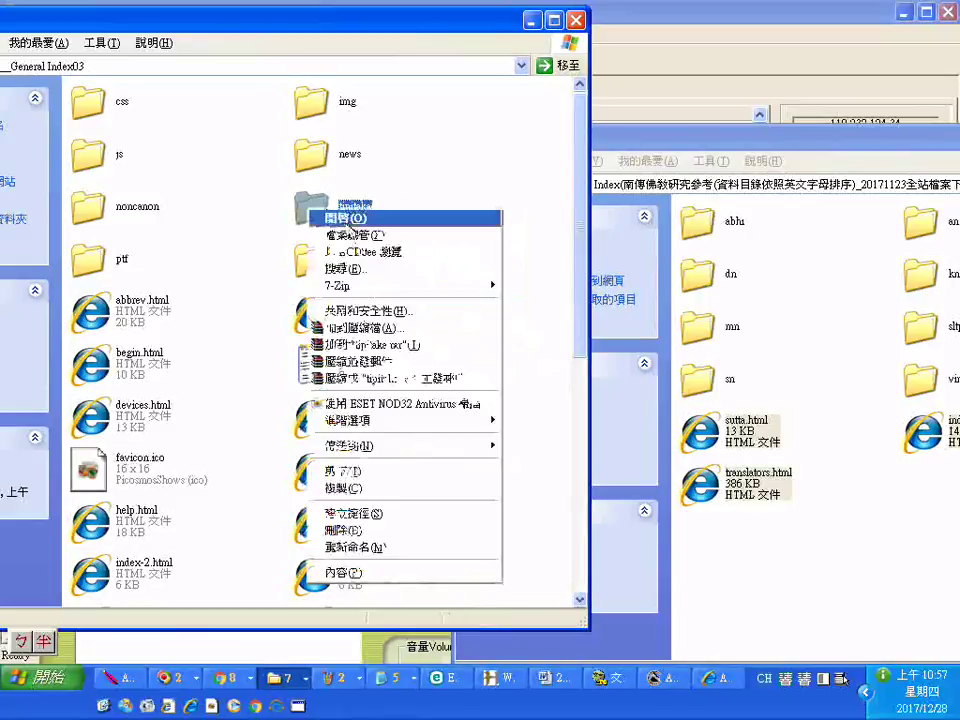
left_click(335, 216)
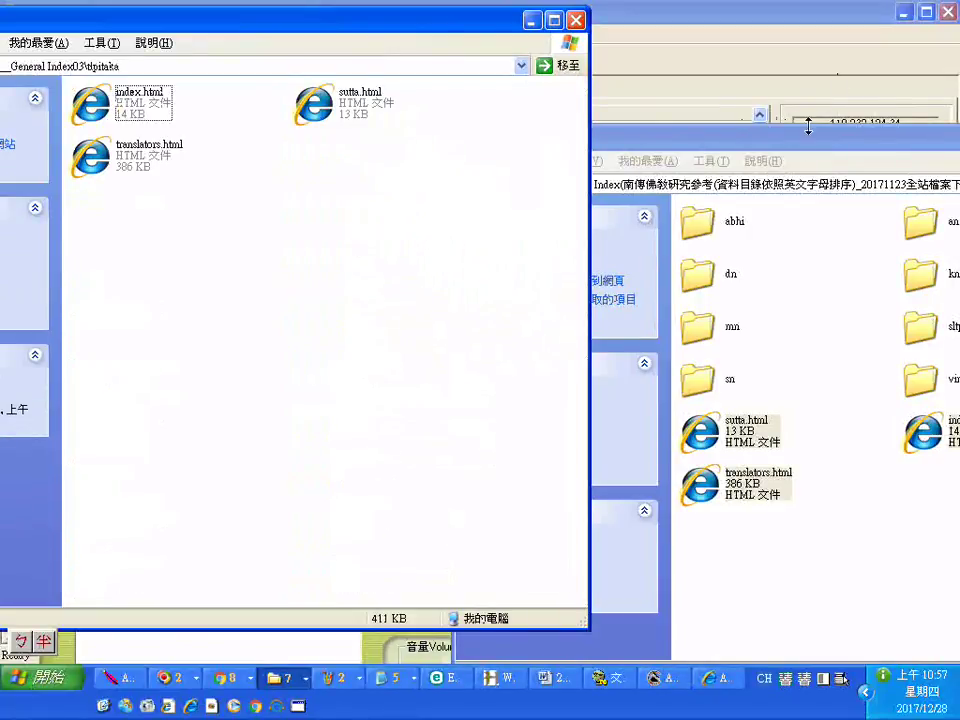
Bring the source tipitaka window forward and copy the name of its sltp subfolder
left_click_drag(800, 148, 548, 97)
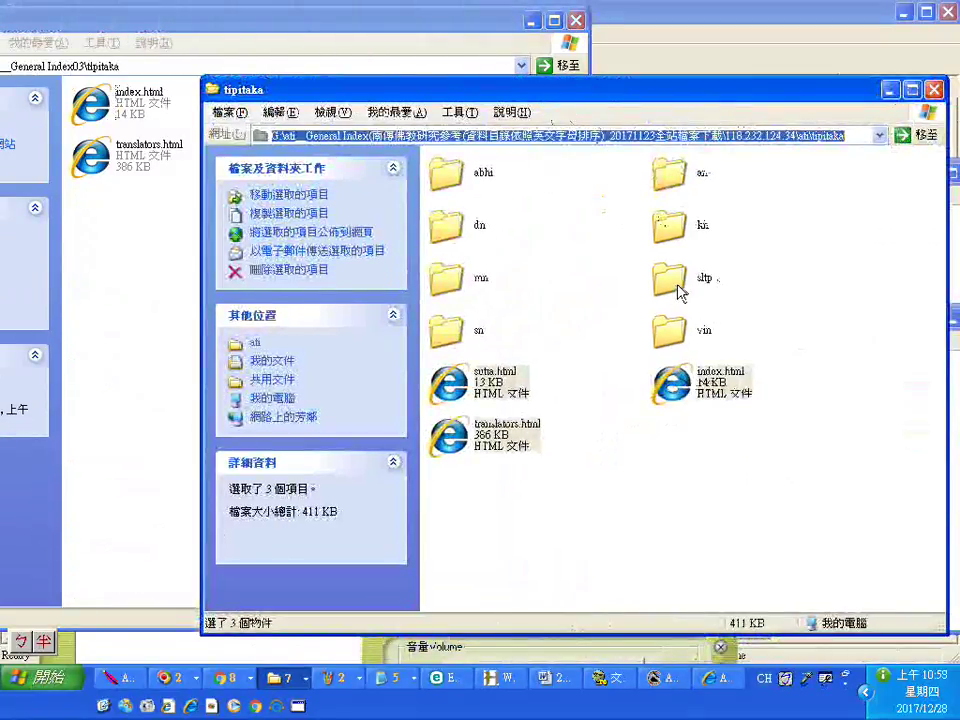
left_click(677, 290)
left_click(704, 280)
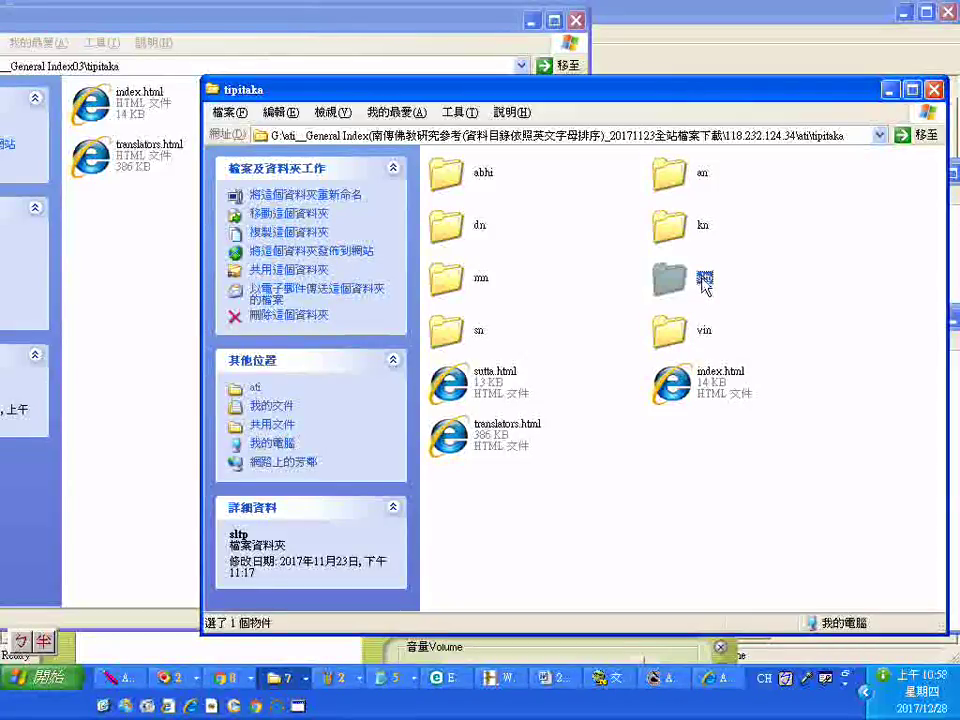
right_click(714, 283)
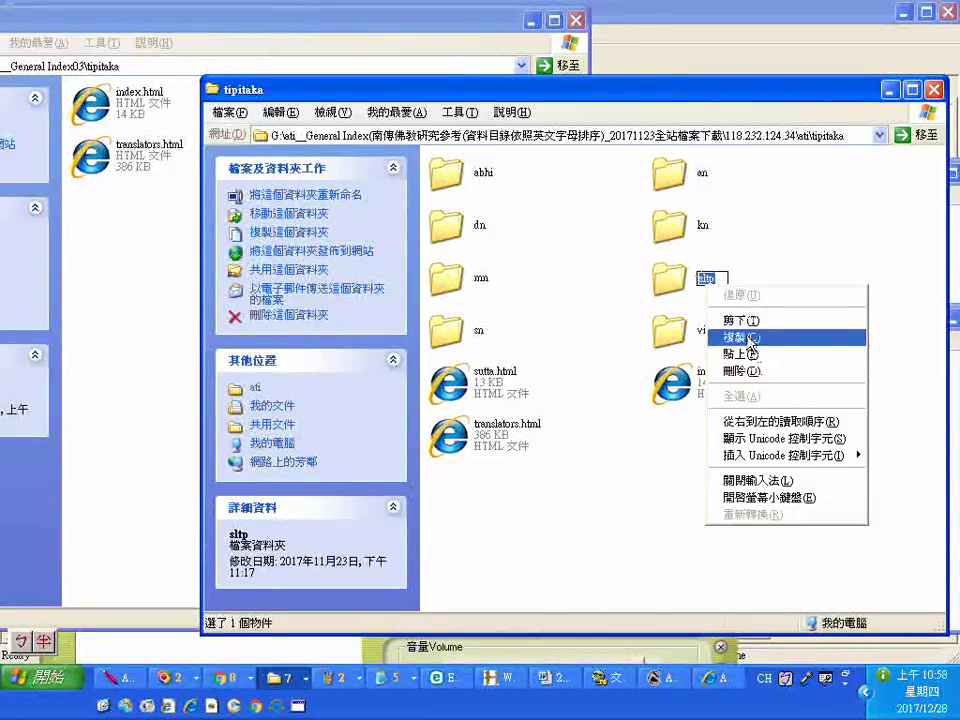
left_click(745, 336)
Create a new folder inside ati__General Index03's tipitaka folder, name it sltp with the copied name, and open it
right_click(163, 259)
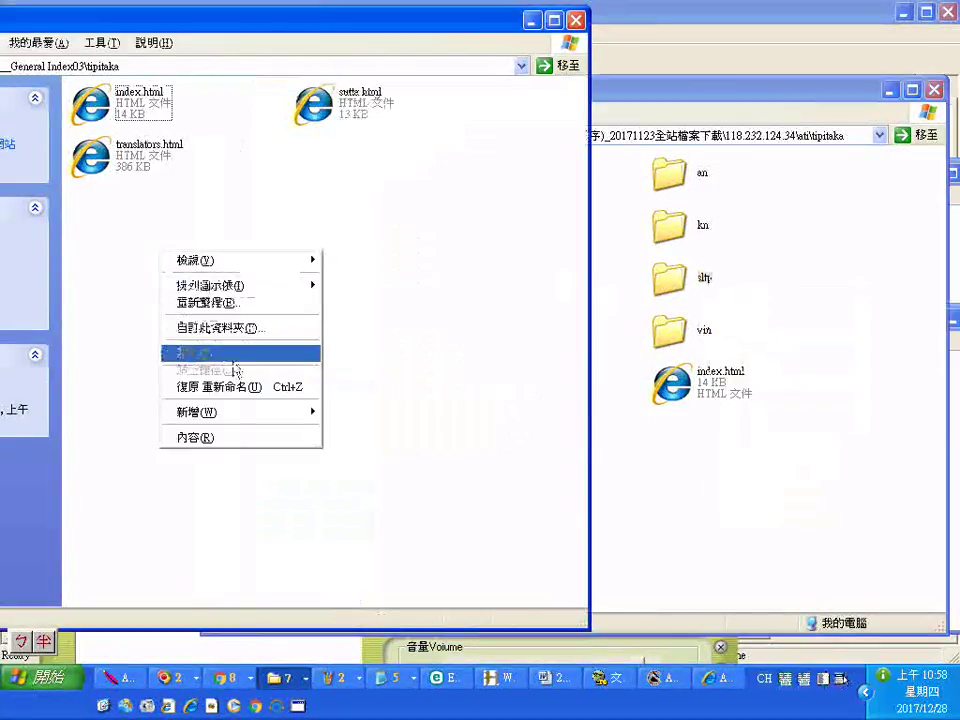
left_click(238, 414)
left_click(408, 418)
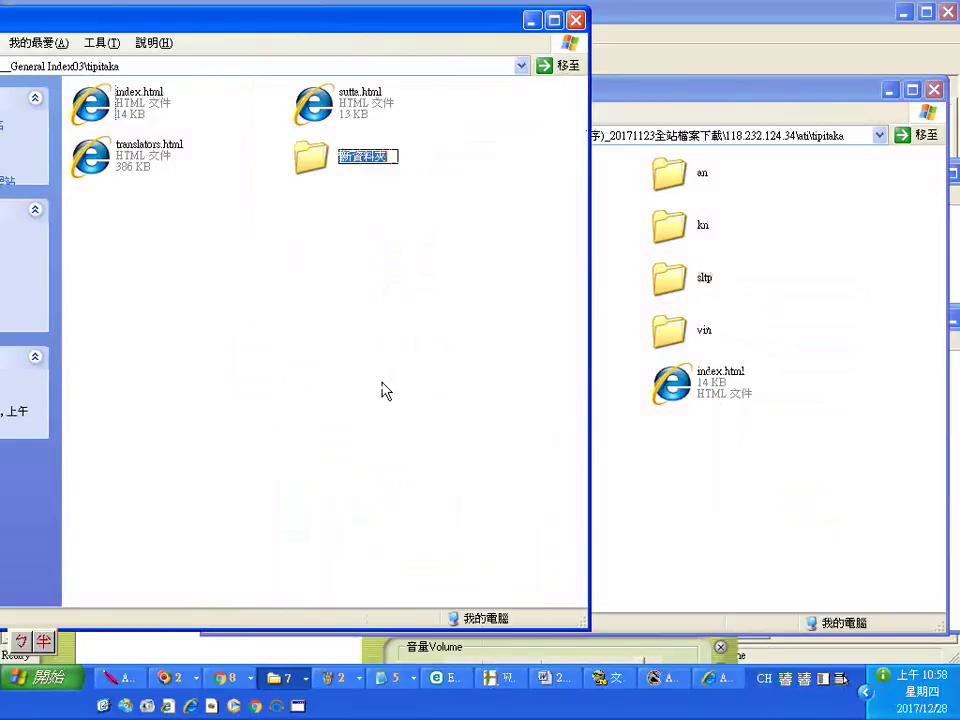
right_click(362, 158)
left_click(405, 228)
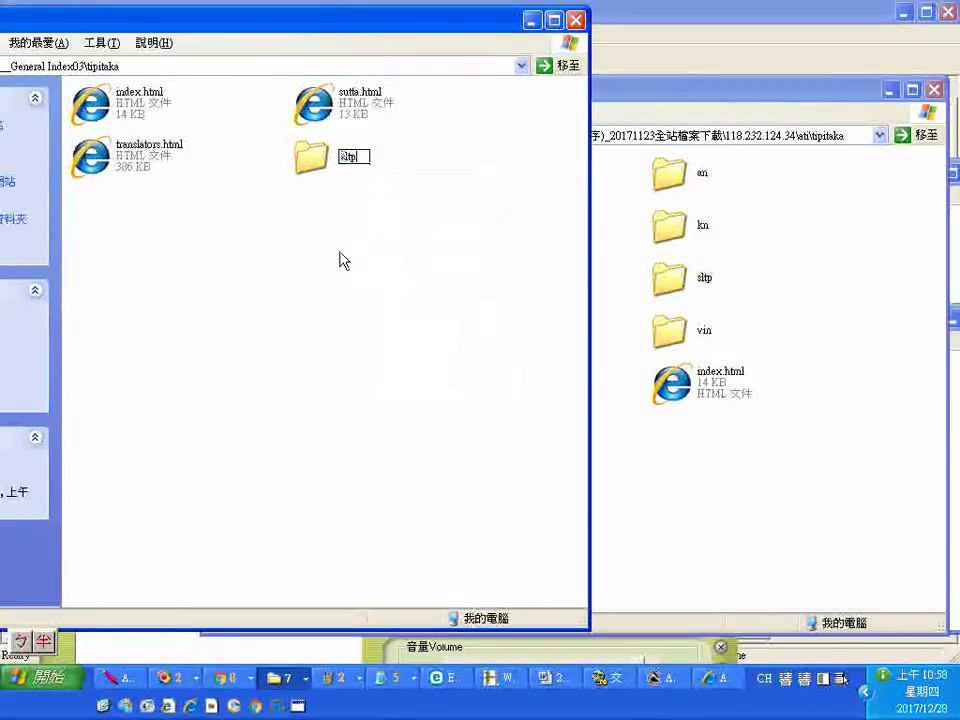
left_click(303, 163)
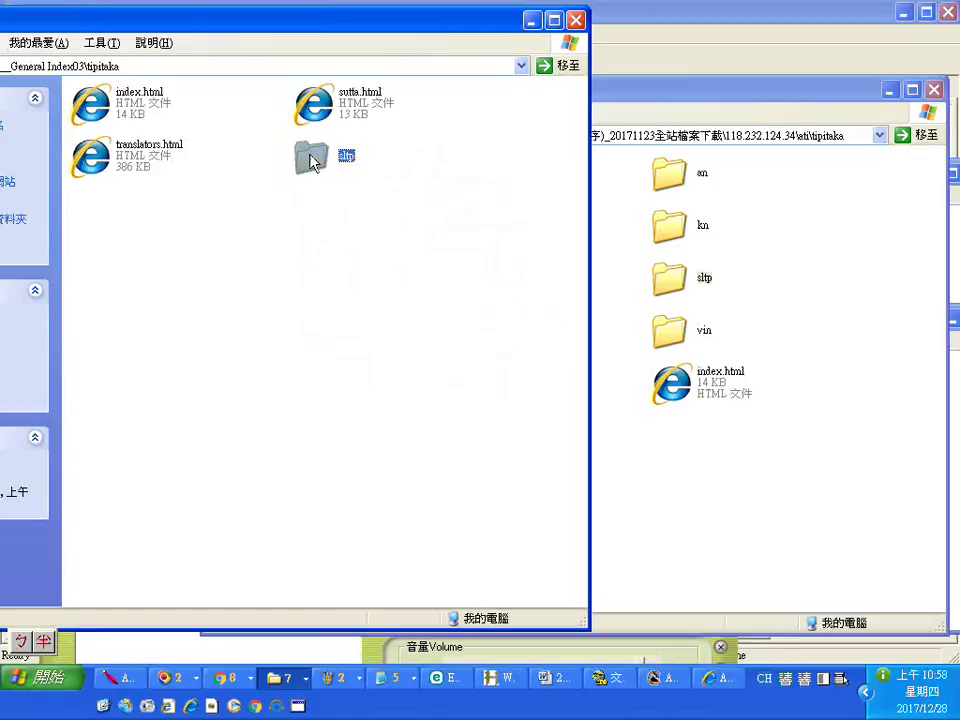
right_click(312, 163)
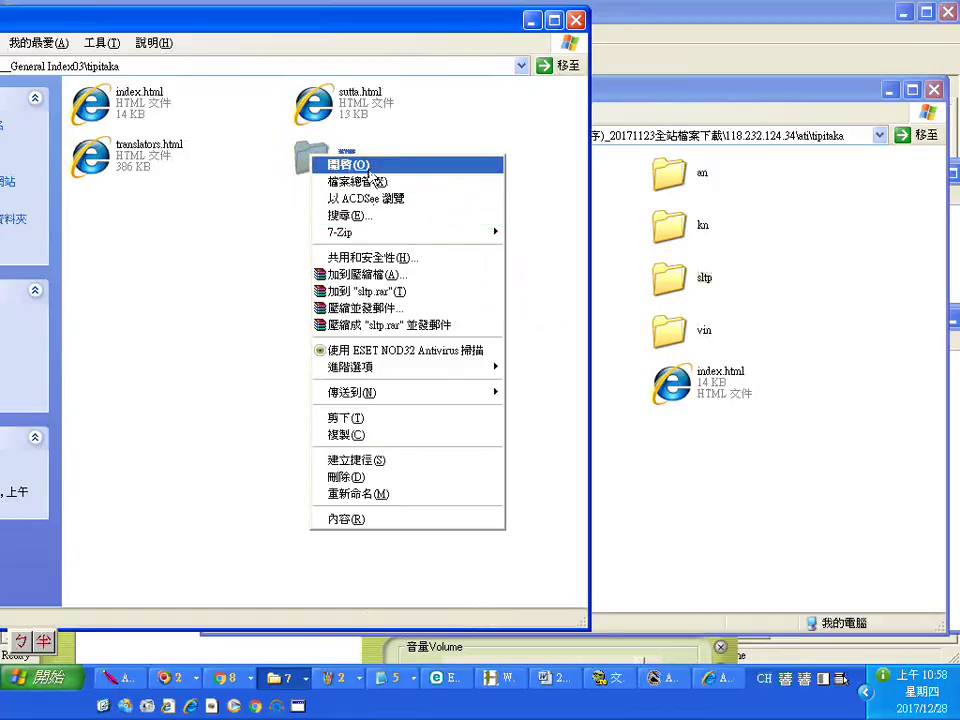
left_click(366, 168)
Open the source sltp folder and select the files from AN_I_utf8.html through index.html
right_click(669, 286)
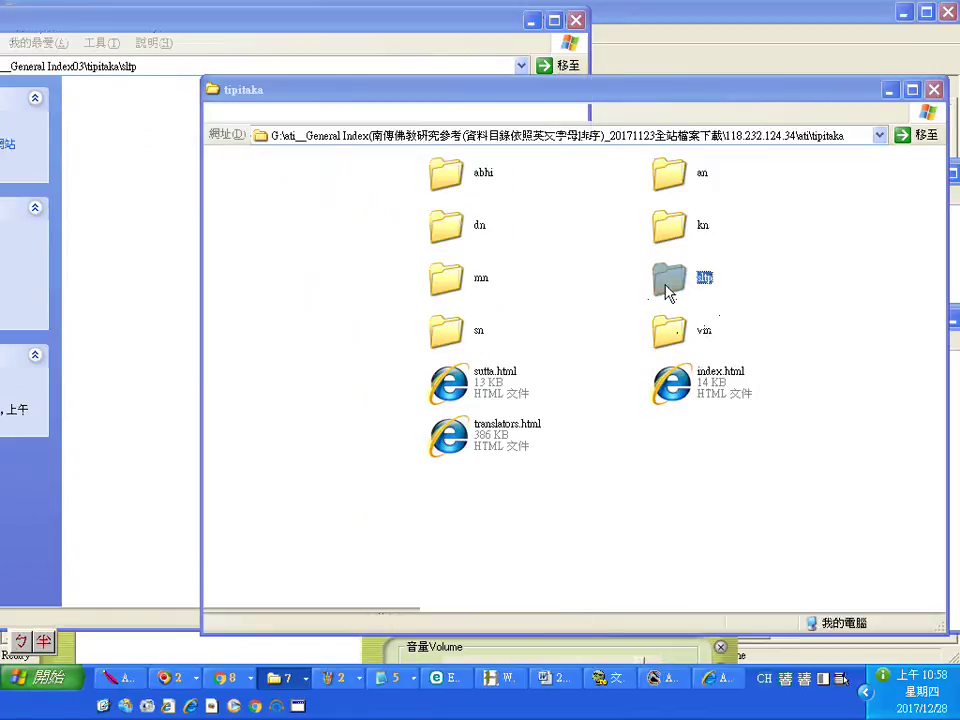
left_click(702, 296)
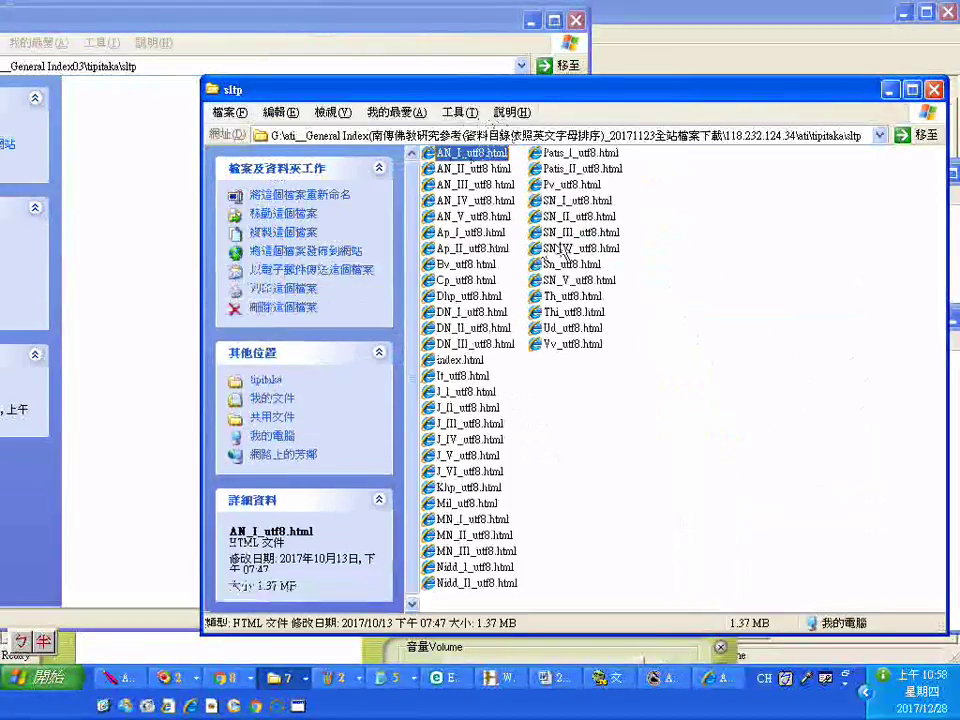
left_click(458, 265, "shift")
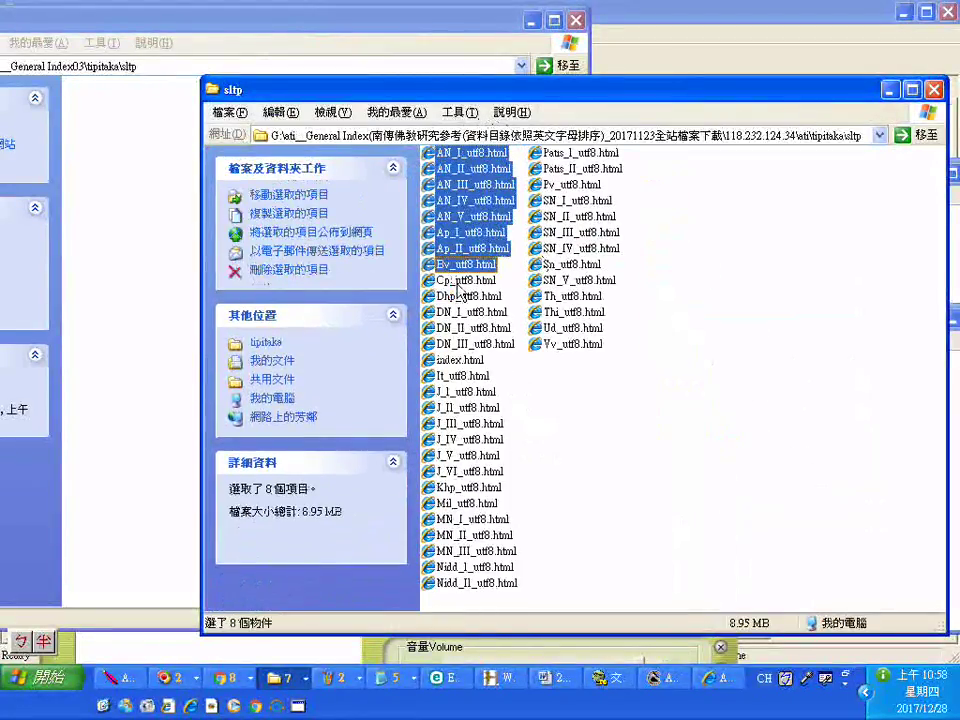
left_click(450, 346, "shift")
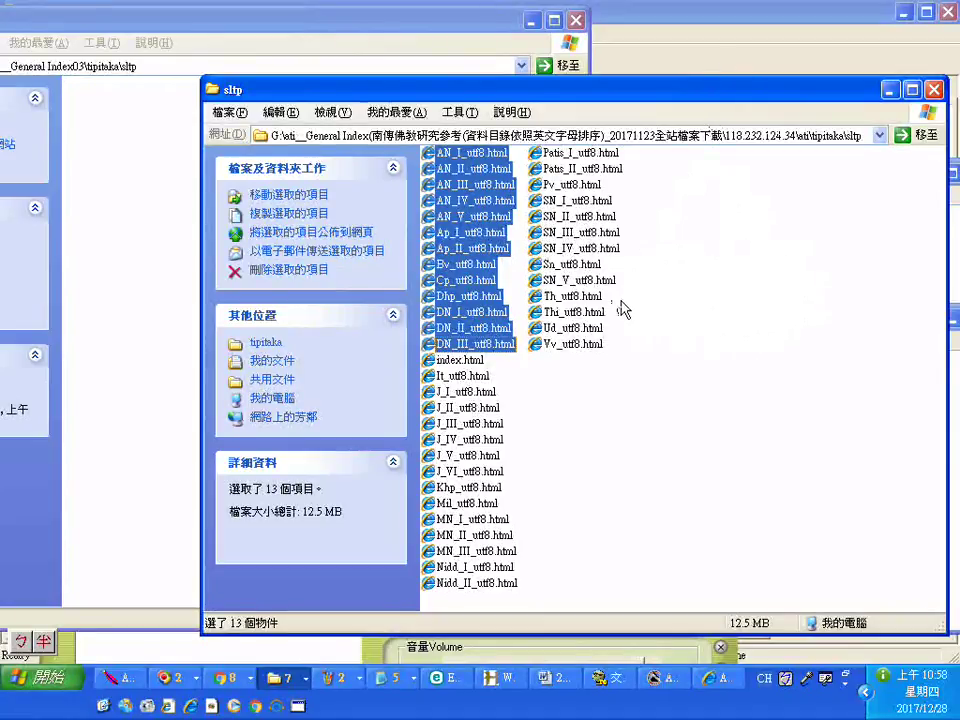
left_click(466, 366, "shift")
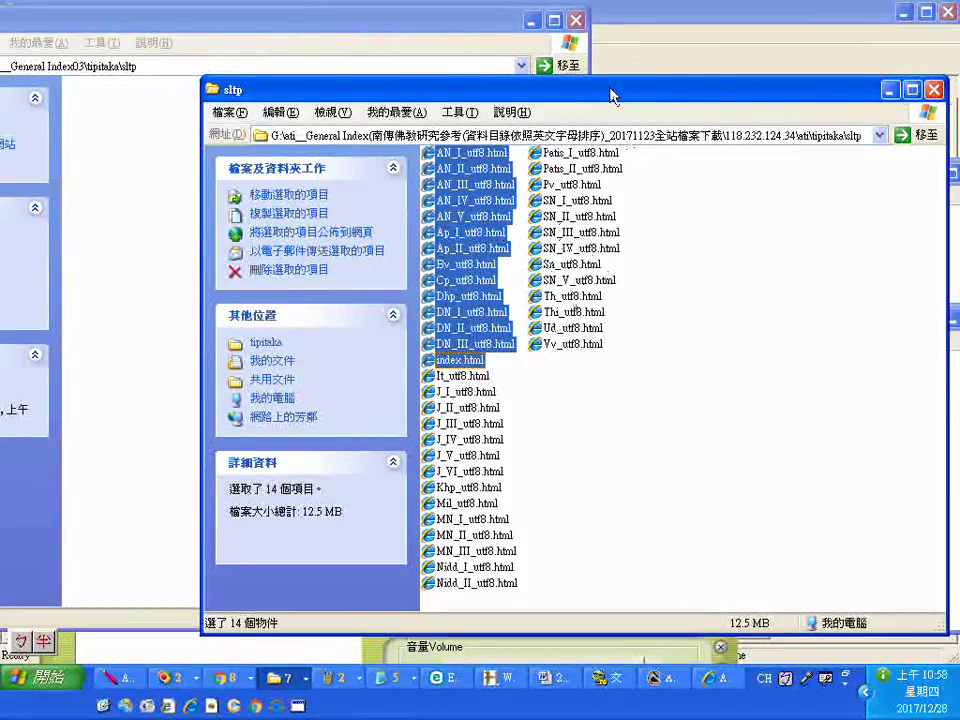
Check the total size of all items in ati__General Index03, and return to its tipitaka\sltp folder
left_click_drag(612, 95, 732, 87)
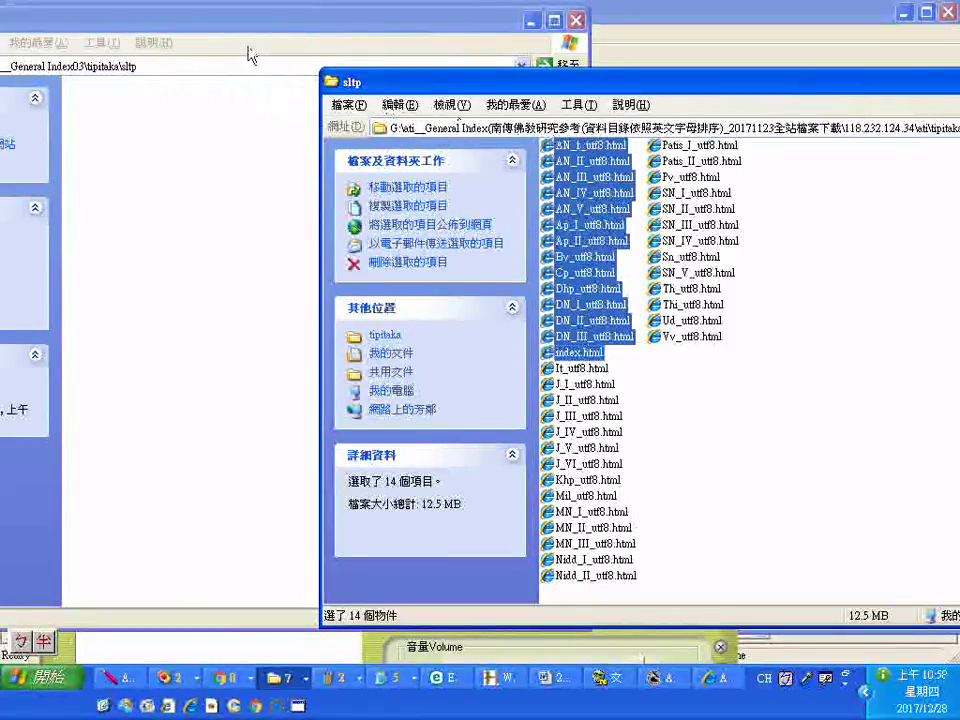
left_click_drag(253, 29, 458, 37)
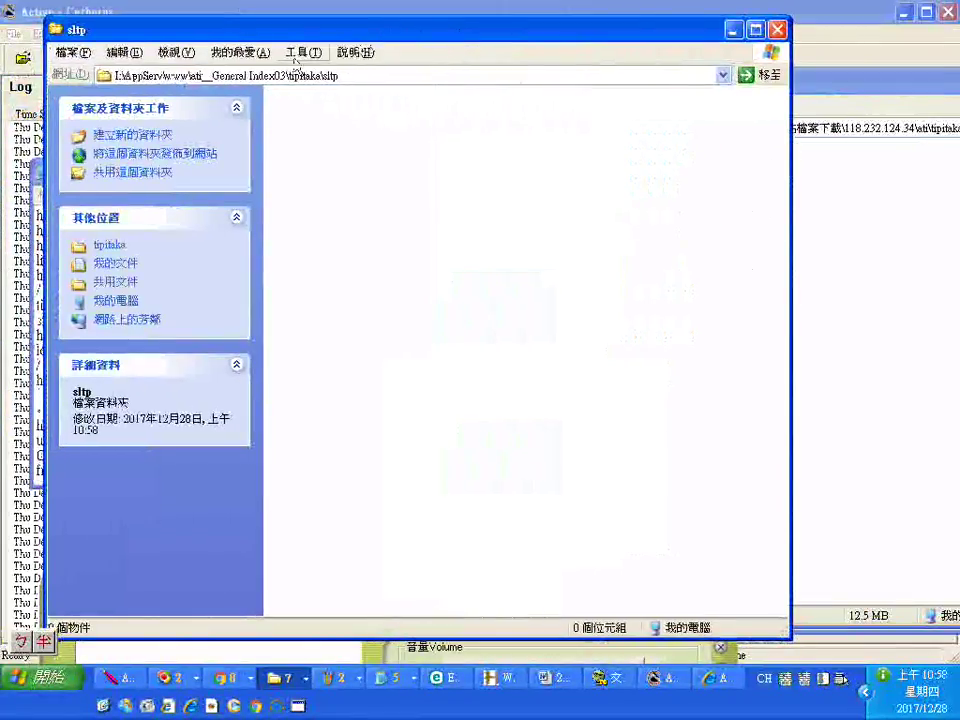
left_click(110, 247)
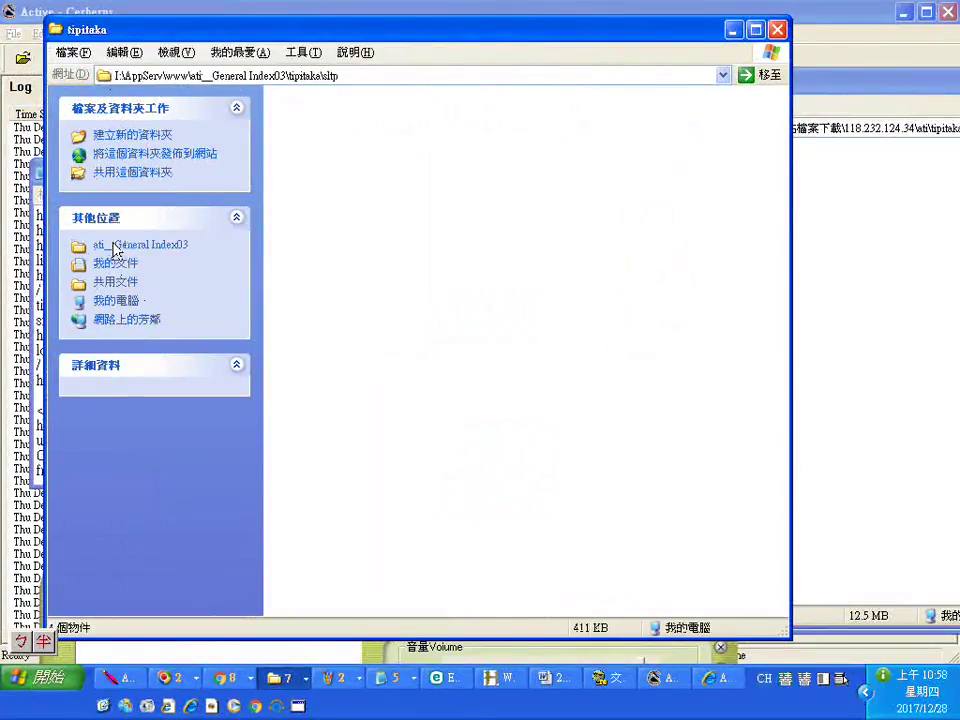
left_click(114, 247)
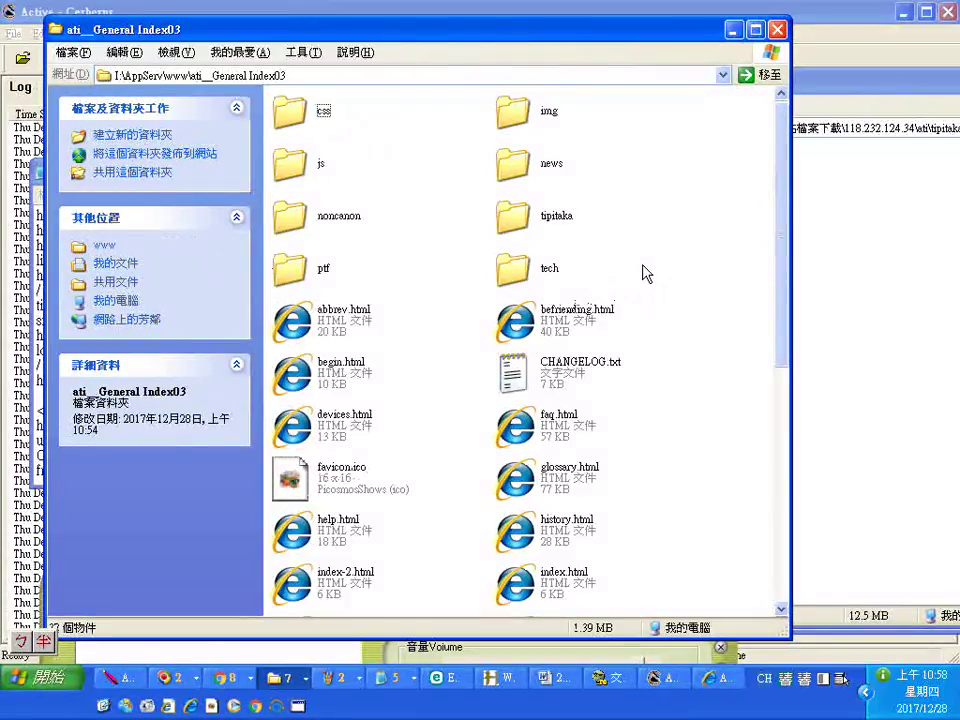
key("ctrl+a")
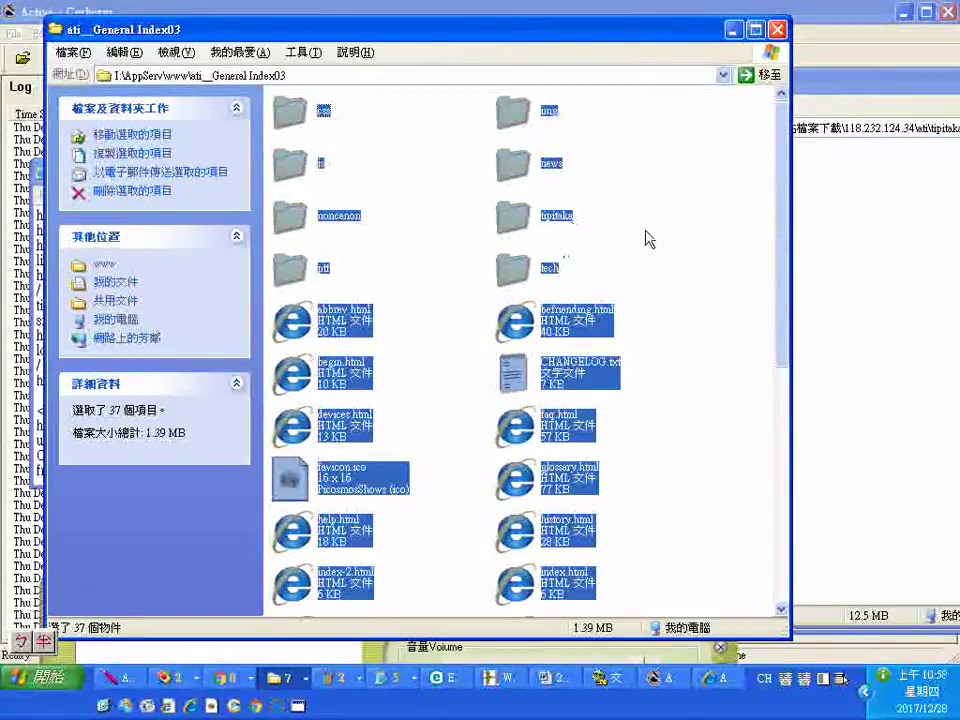
left_click(497, 221)
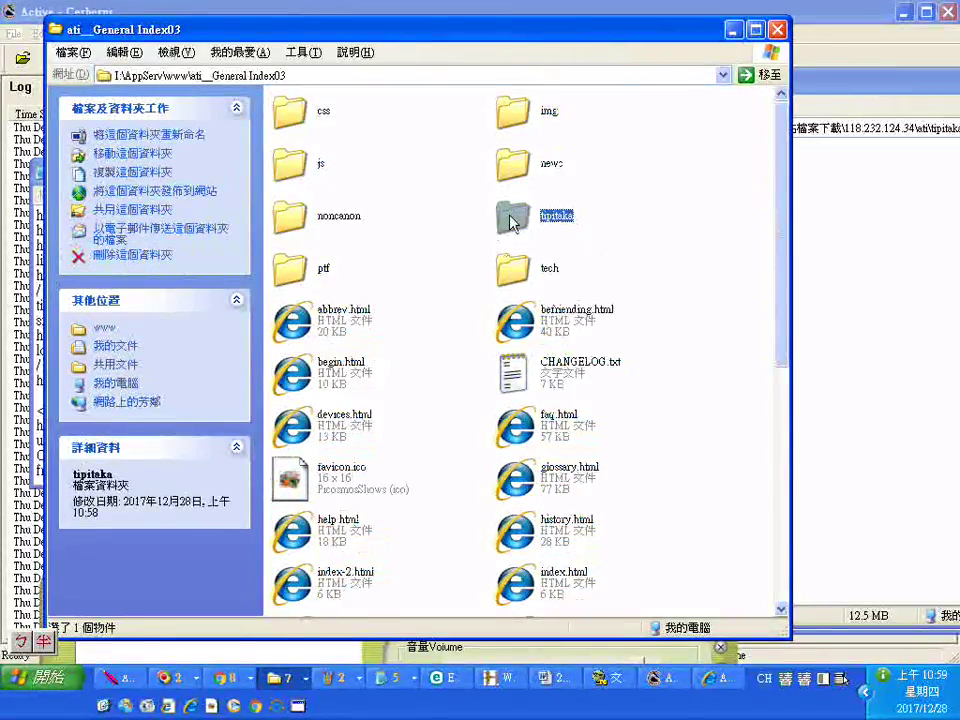
right_click(512, 222)
left_click(527, 223)
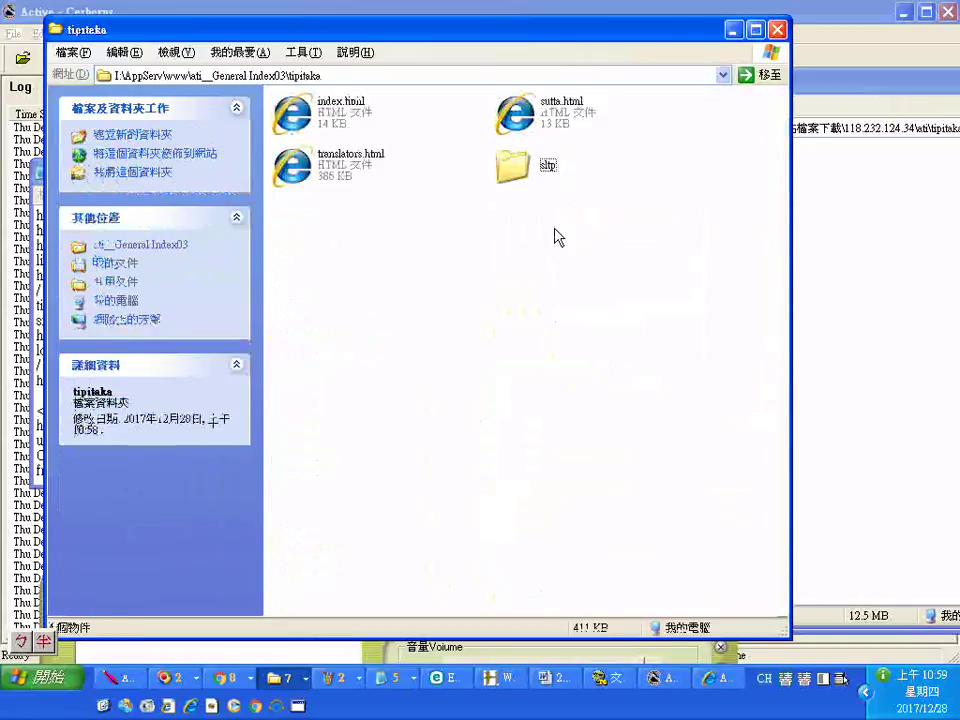
left_click(528, 181)
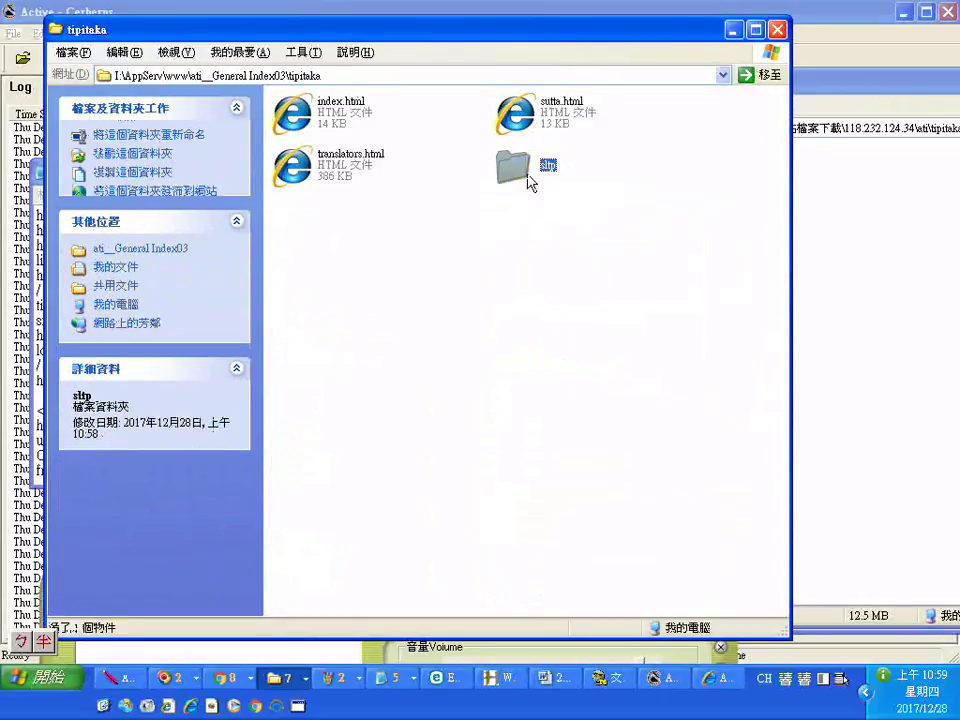
right_click(528, 181)
left_click(561, 184)
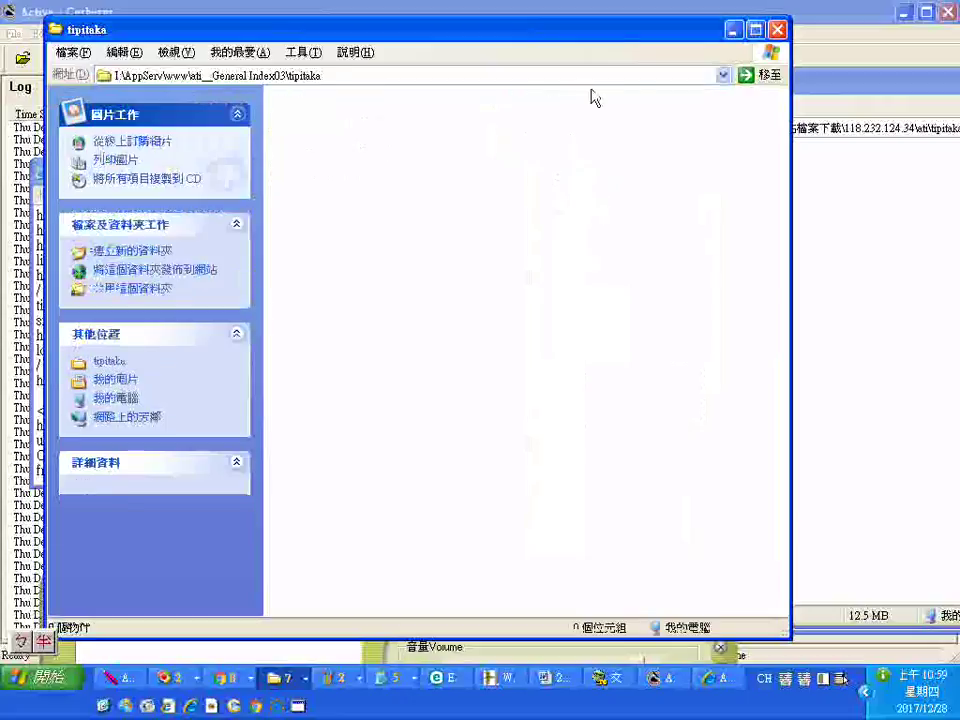
Reduce the selection in the source sltp folder to AN_I_utf8.html through Bv_utf8.html plus index.html
left_click_drag(601, 45, 313, 88)
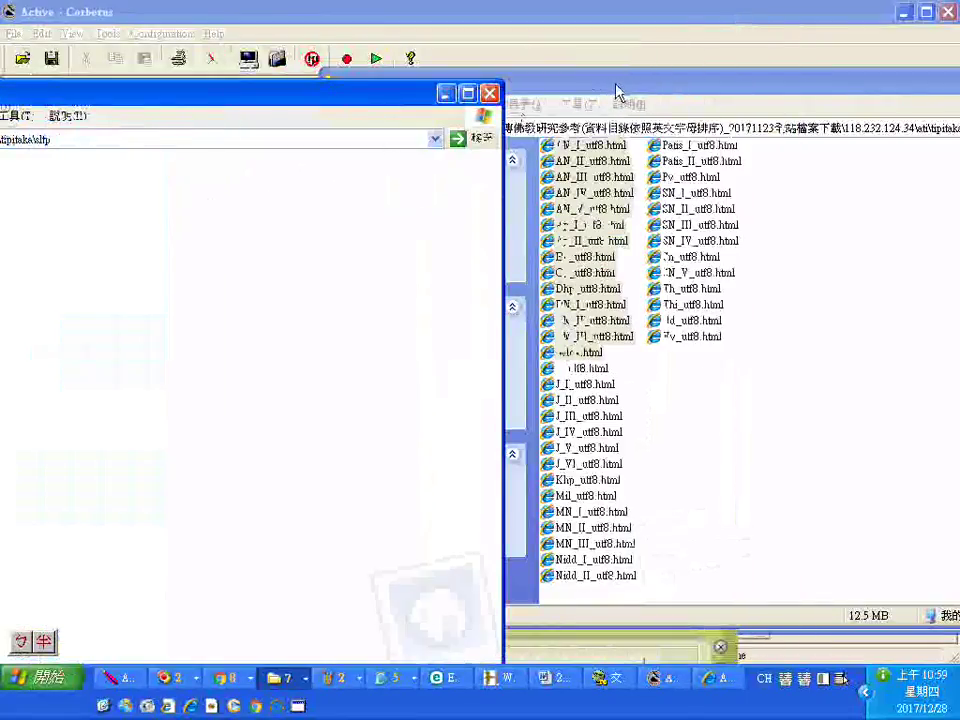
left_click_drag(617, 92, 551, 90)
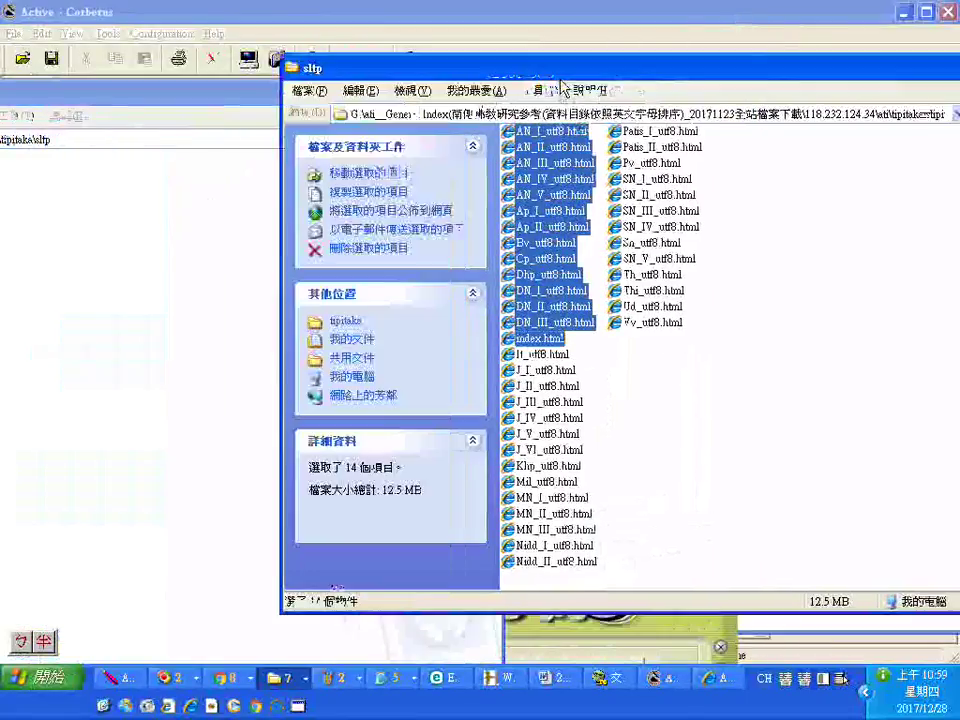
left_click(551, 261, "shift")
key("Home")
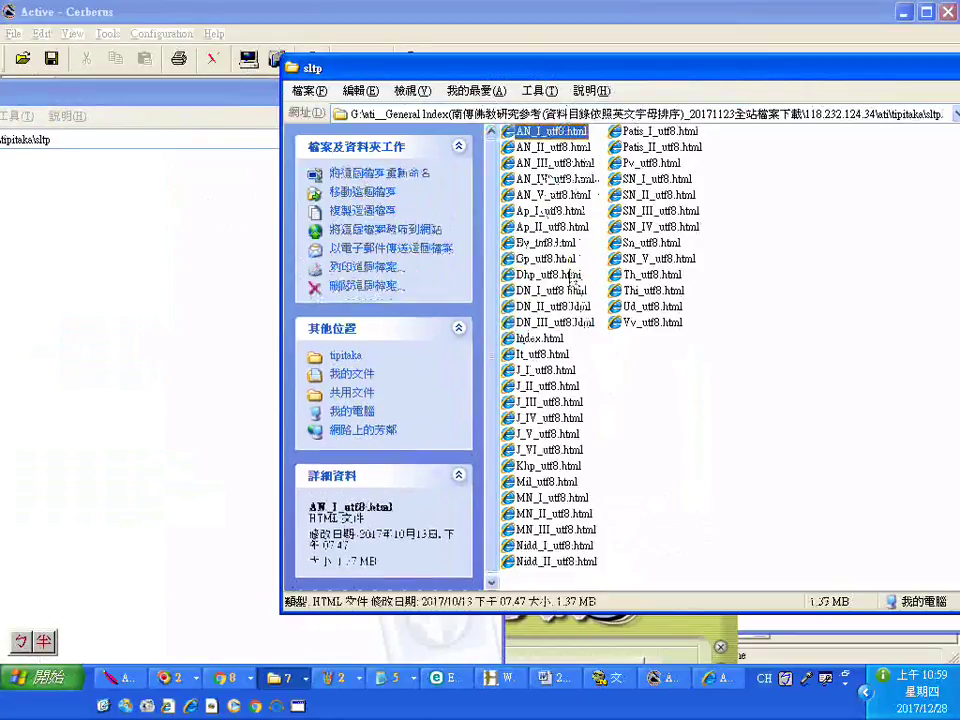
left_click(541, 262, "shift")
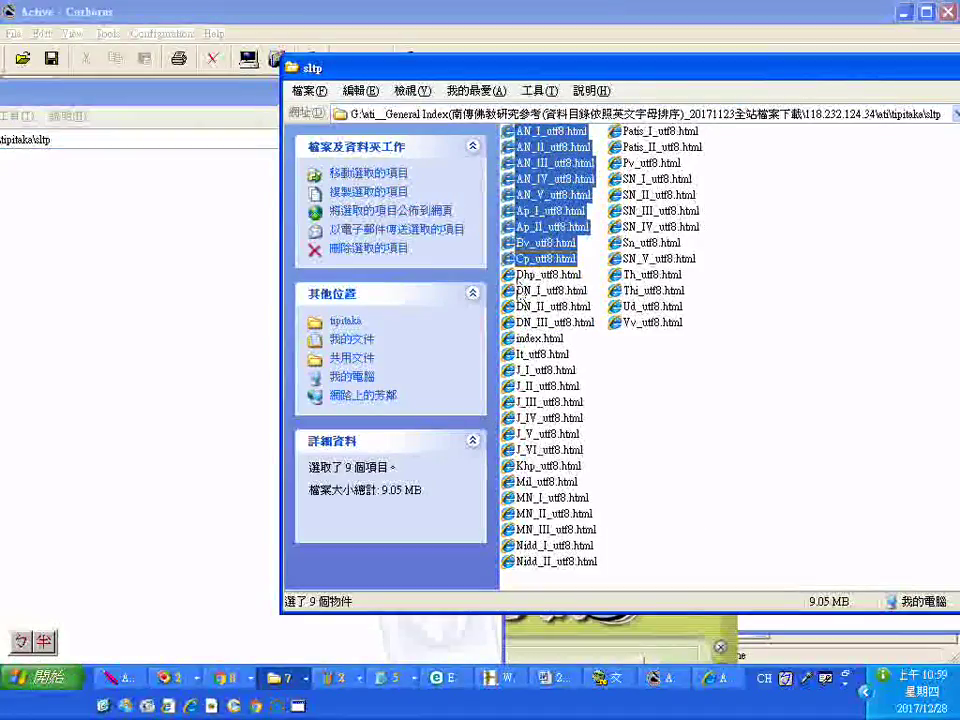
left_click(541, 340, "ctrl")
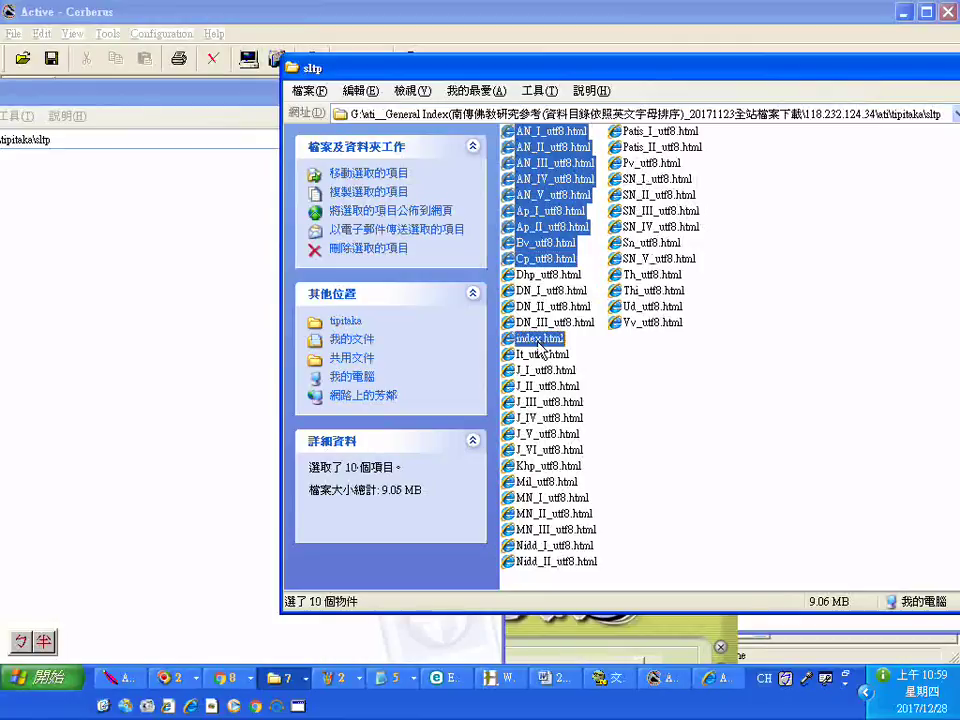
left_click(541, 259, "ctrl")
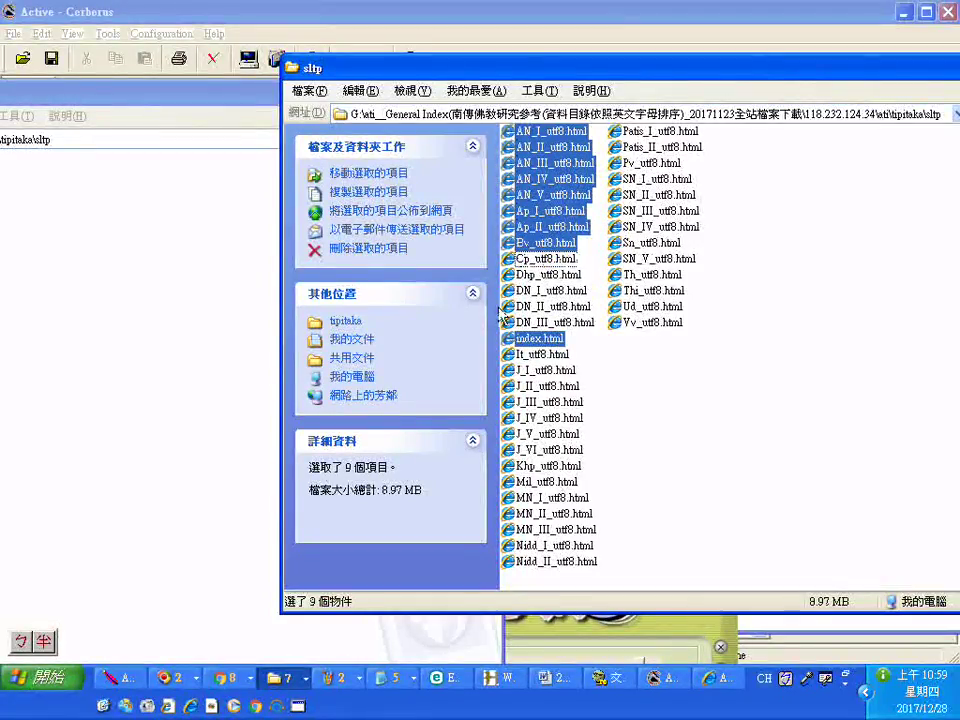
Copy the selected AN_I_utf8.html through Bv_utf8.html files plus index.html into ati__General Index03's tipitaka\sltp folder
left_click_drag(537, 203, 189, 360)
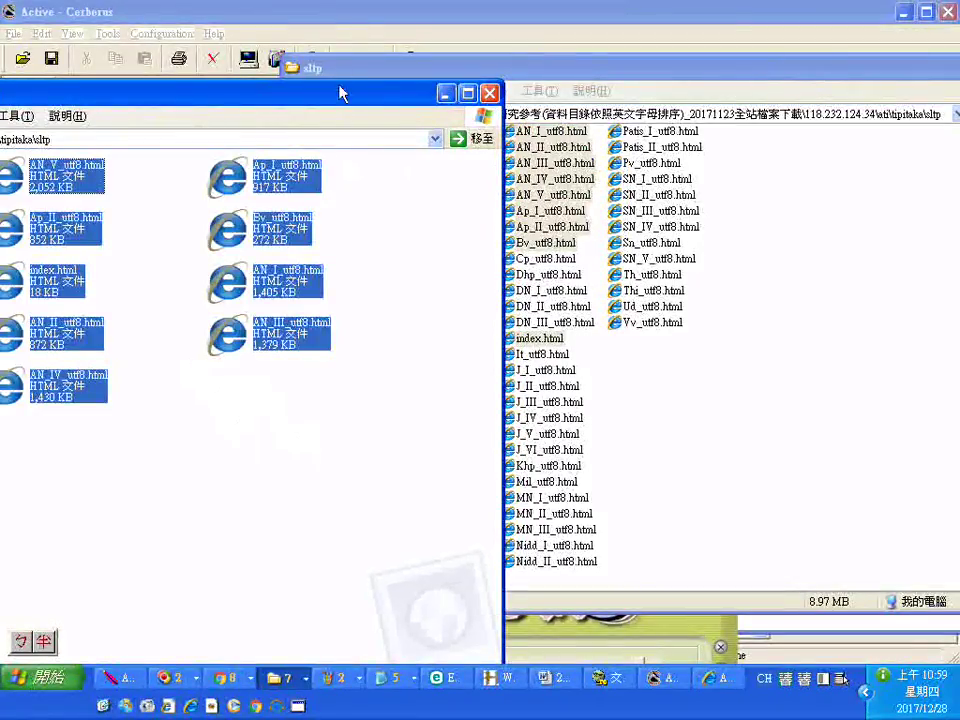
left_click_drag(341, 100, 685, 199)
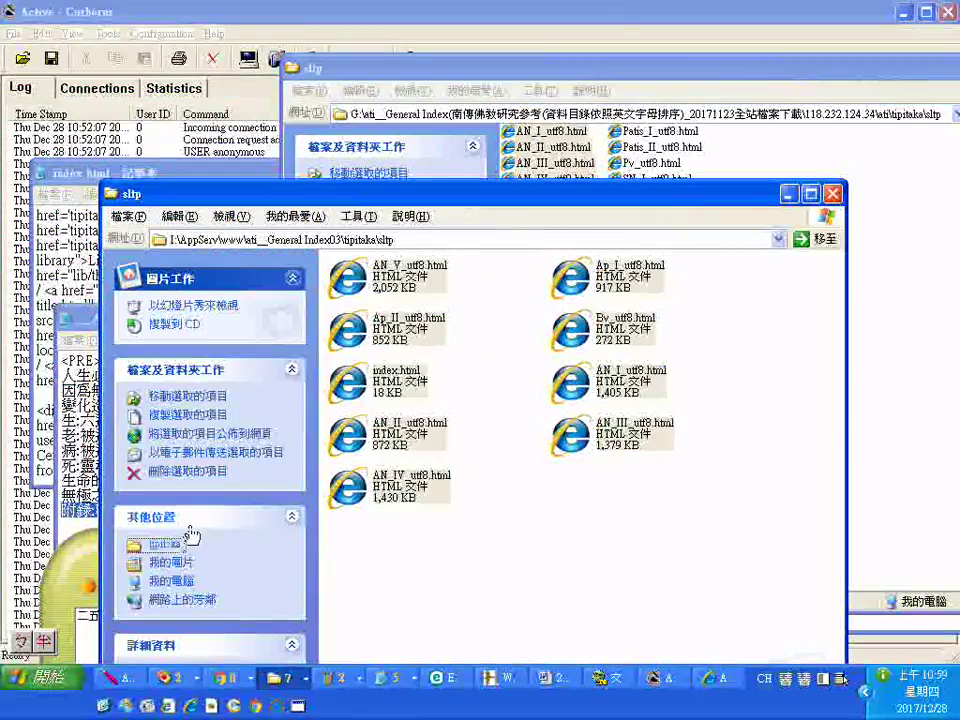
Leave ati__General Index03's sltp folder and go to I:\AppServ\www\ati__General Index04
left_click(150, 545)
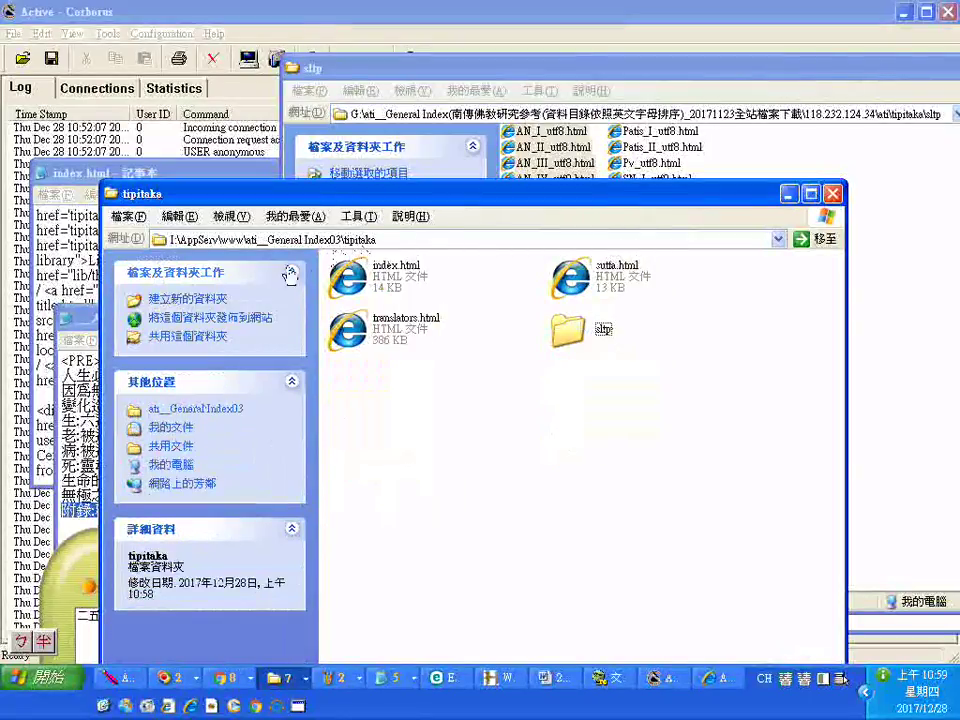
left_click(216, 420)
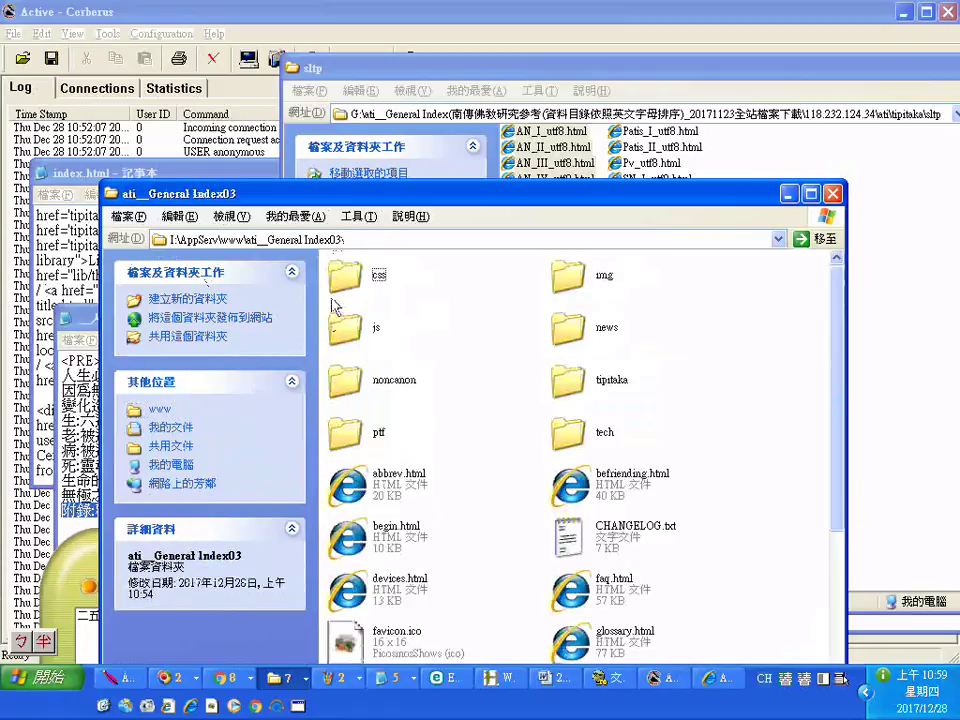
left_click(350, 240)
left_click(350, 240)
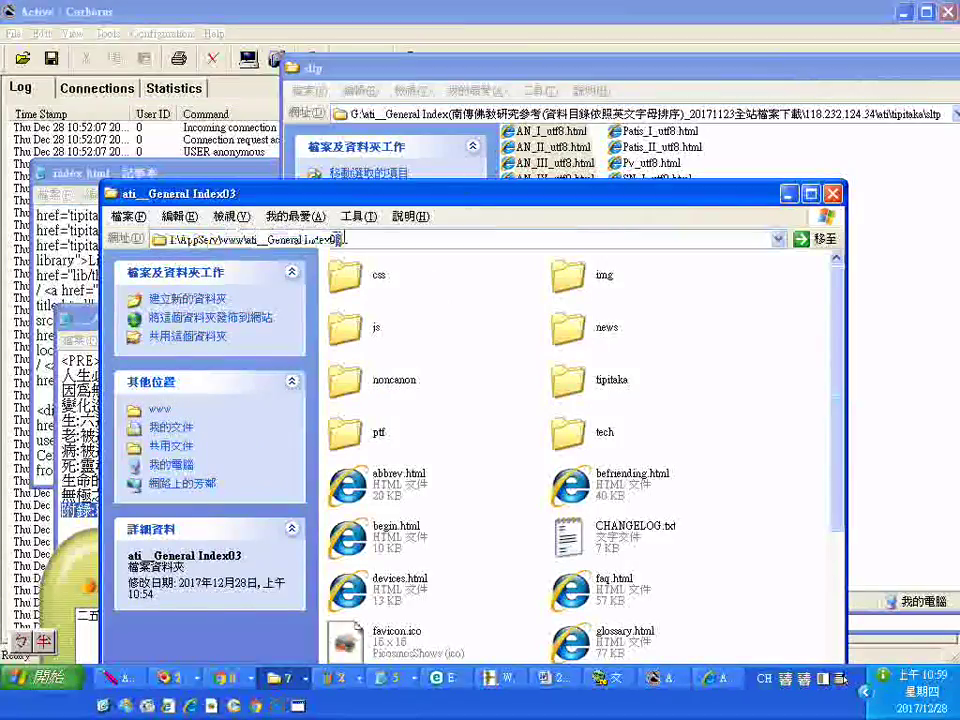
type("4")
key("Return")
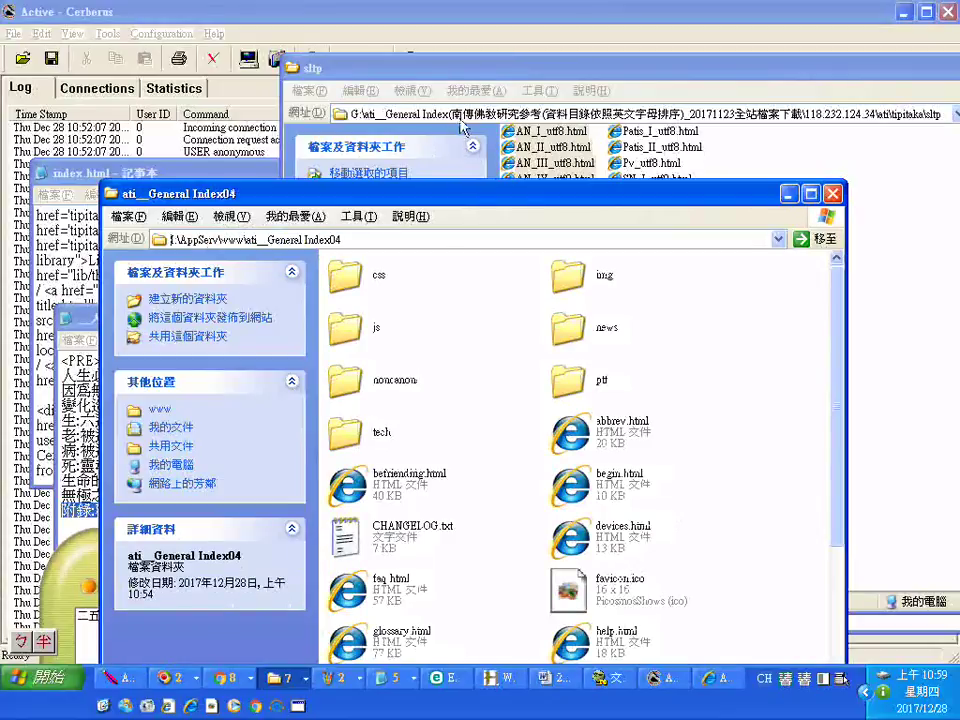
Create a new folder inside ati__General Index04
left_click_drag(510, 200, 250, 121)
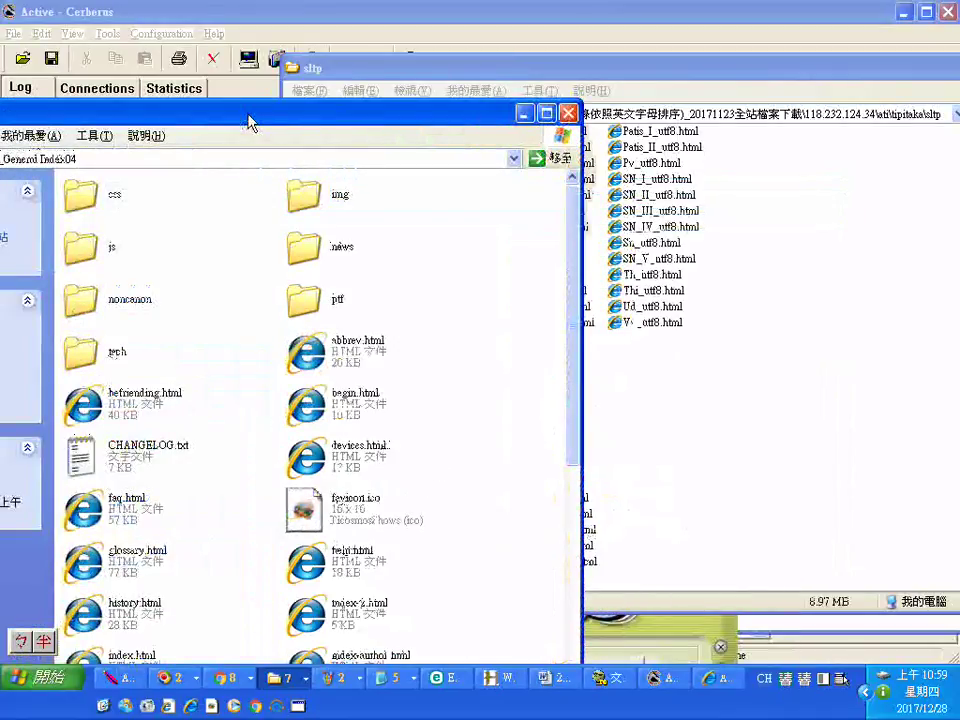
right_click(429, 243)
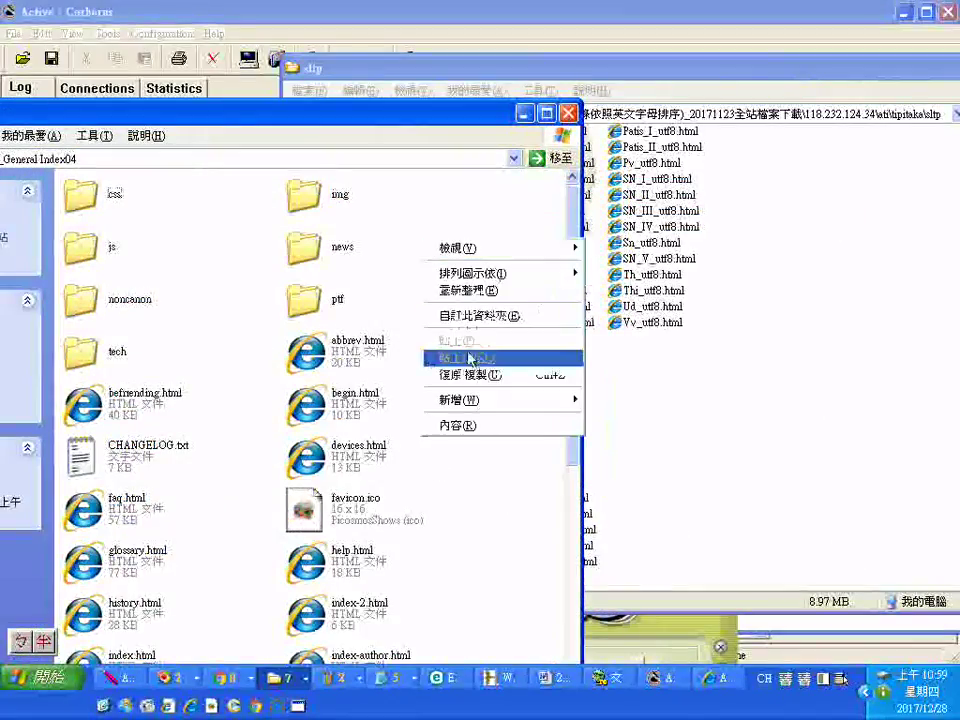
mouse_move(515, 408)
left_click(620, 402)
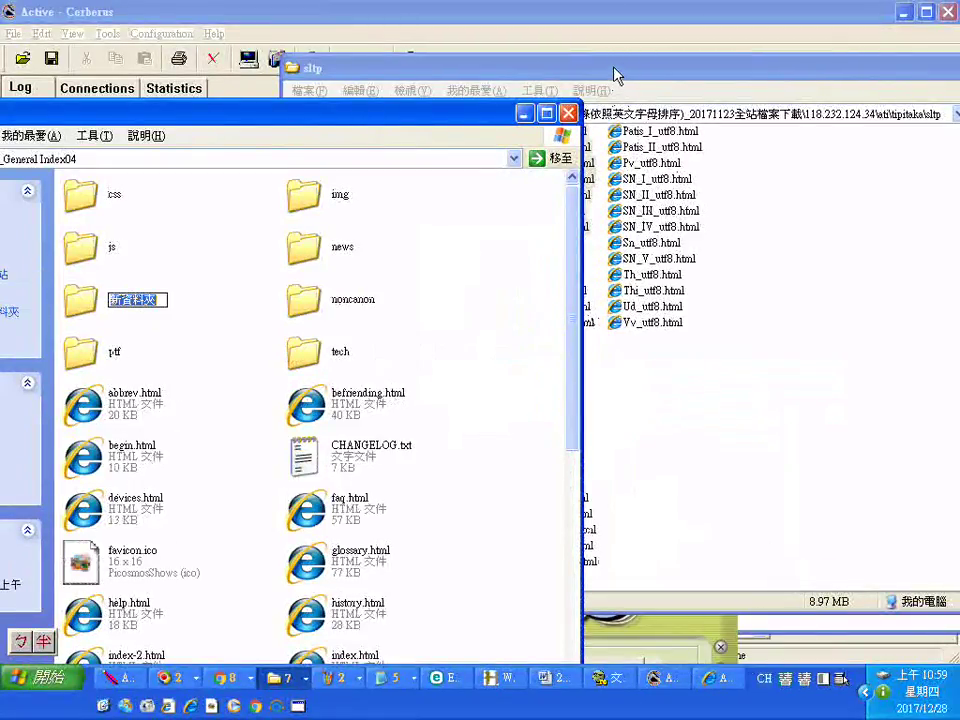
Name the new folder tipitaka with the name copied from the source sltp folder's path, and open it
left_click_drag(614, 76, 547, 81)
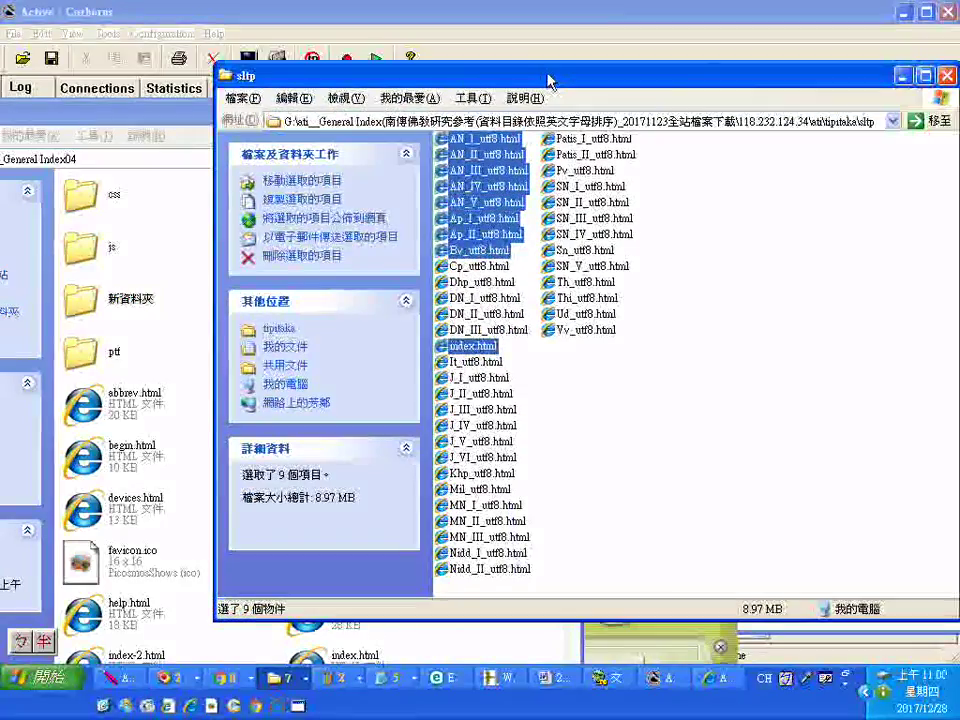
left_click(817, 124)
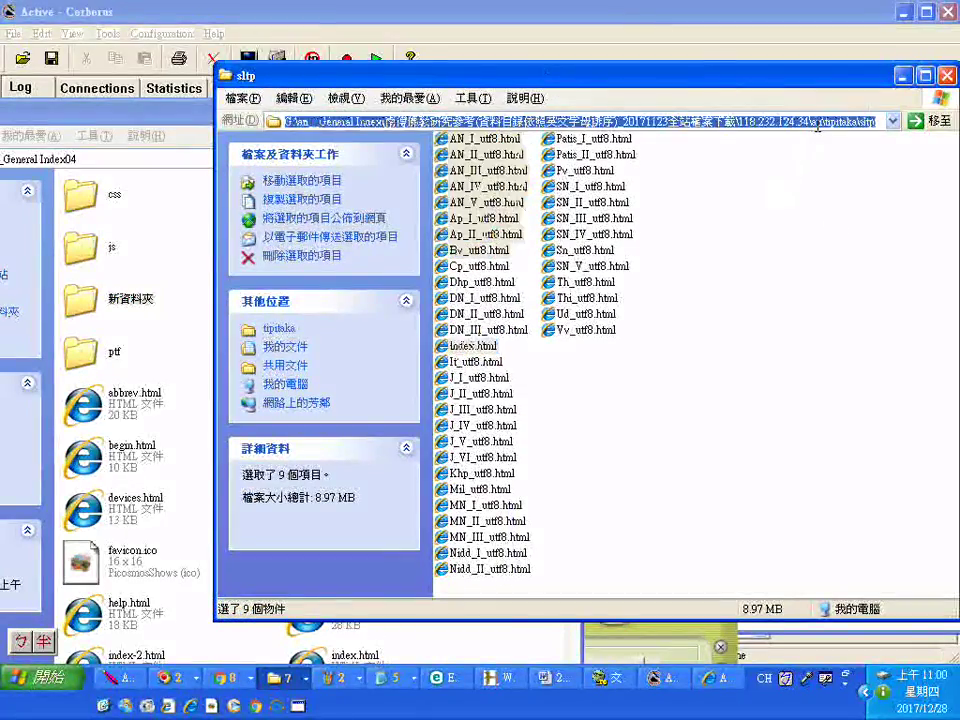
left_click(828, 128)
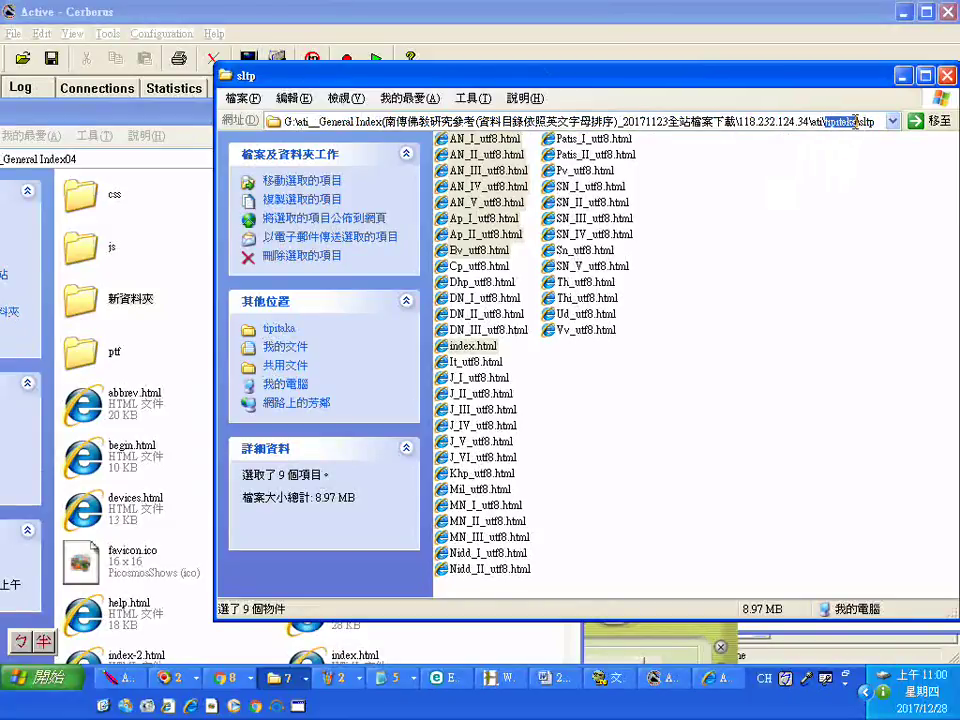
right_click(855, 124)
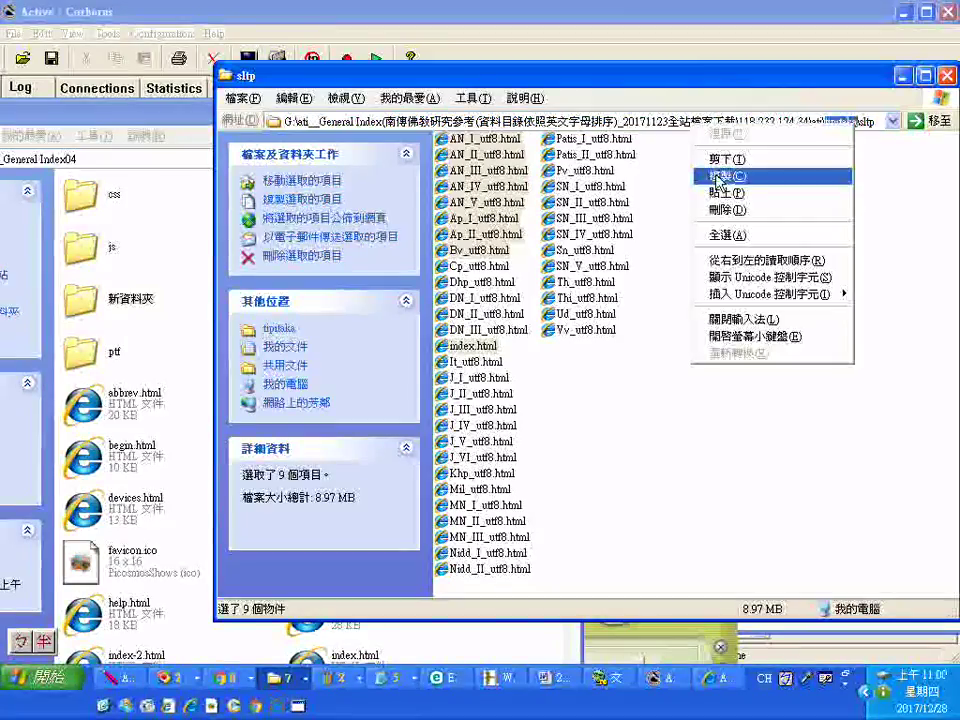
left_click(718, 176)
left_click(130, 308)
left_click(130, 308)
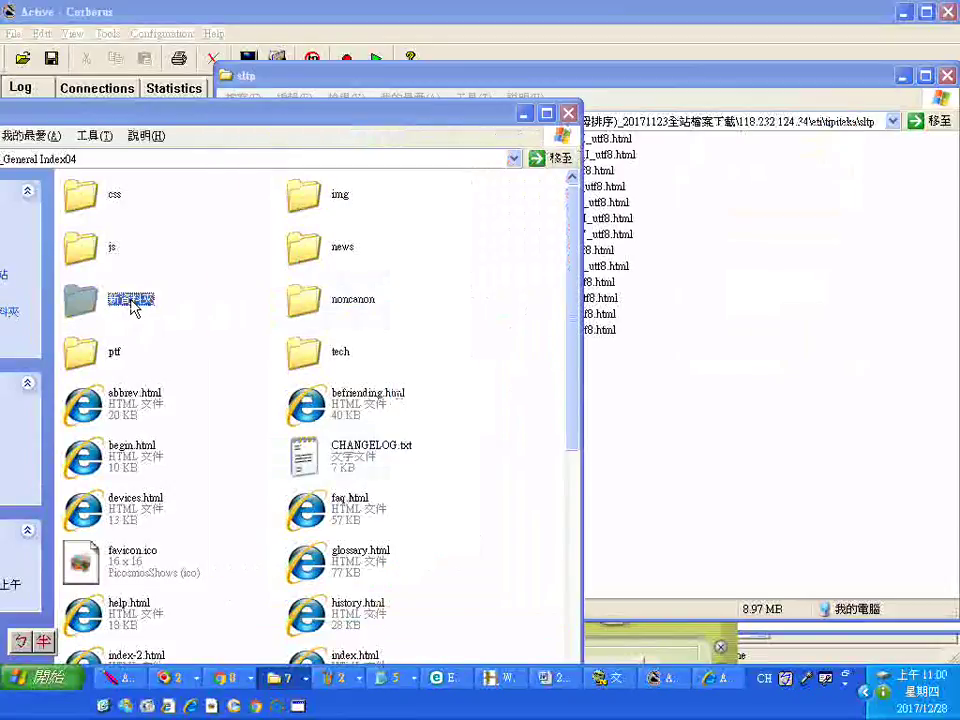
right_click(129, 316)
left_click(172, 386)
left_click(78, 311)
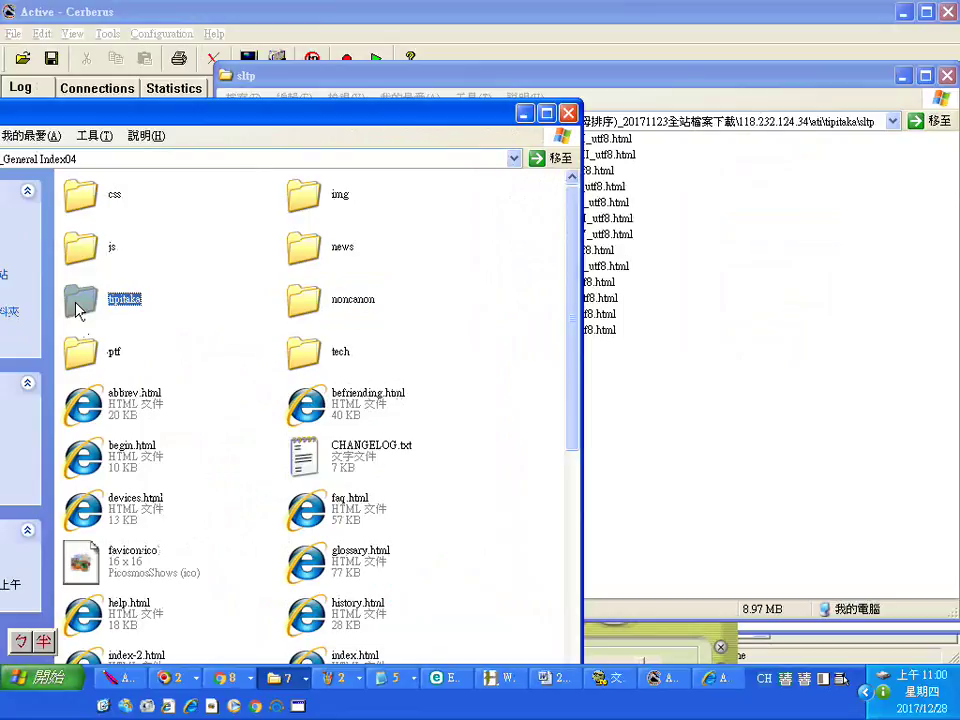
right_click(124, 302)
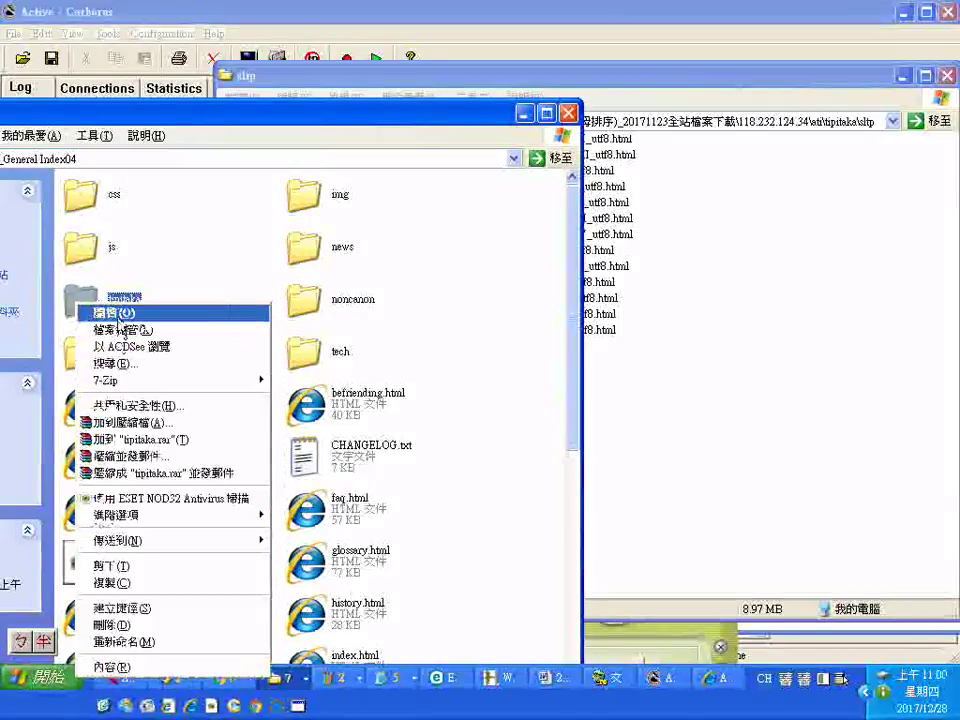
left_click(152, 312)
Select the files from Cp_utf8.html through MN_I_utf8.html in the source sltp folder
left_click_drag(649, 80, 735, 89)
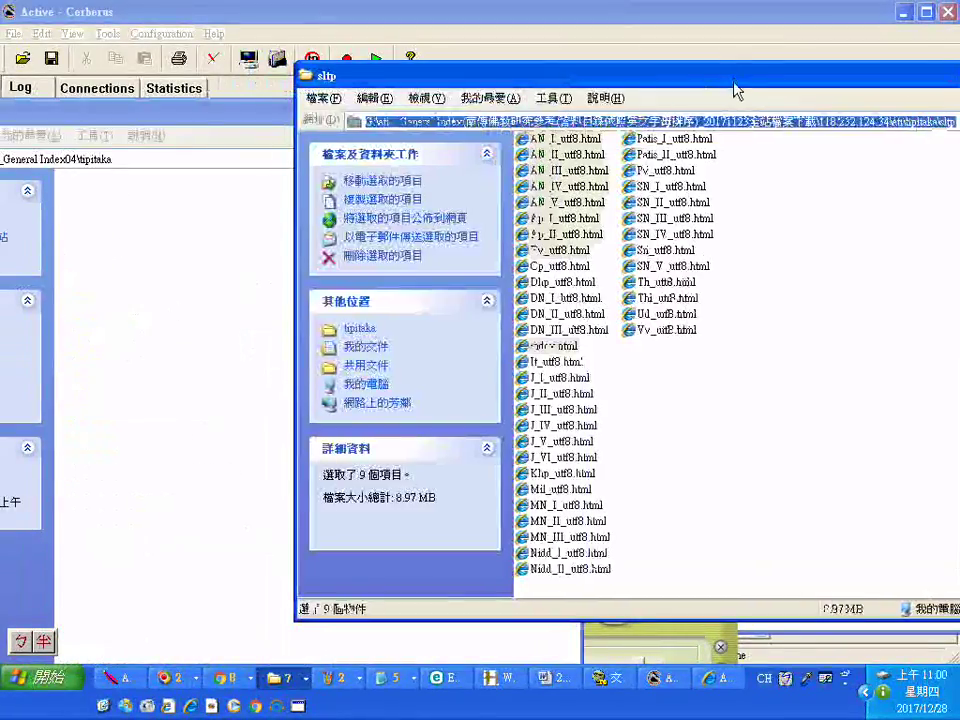
left_click(558, 268)
left_click(551, 347, "shift")
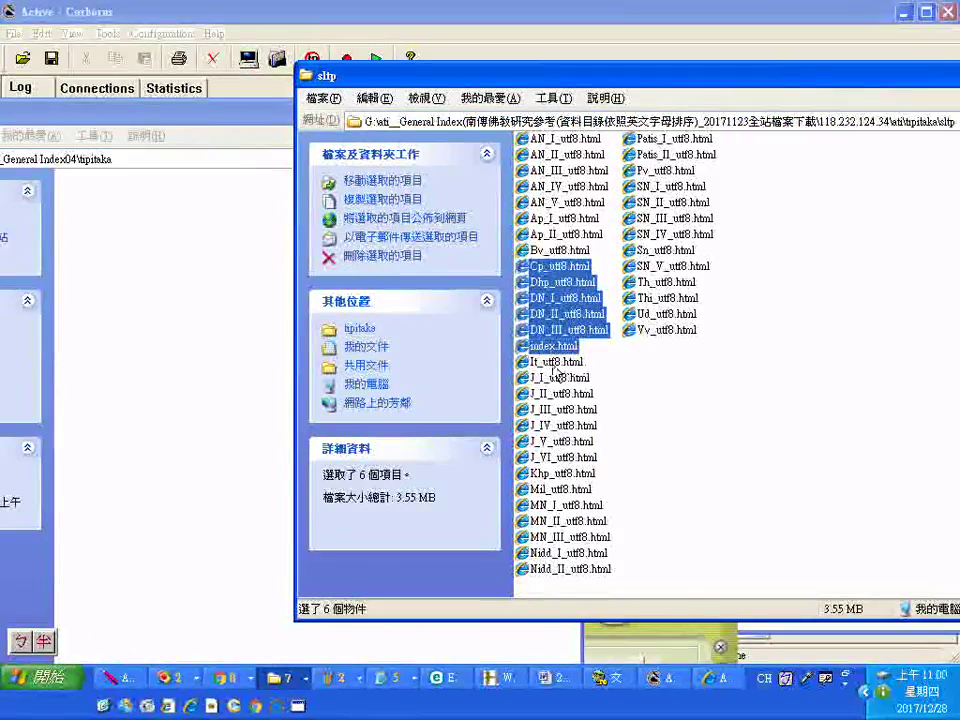
left_click(553, 362, "shift")
left_click(553, 378, "shift")
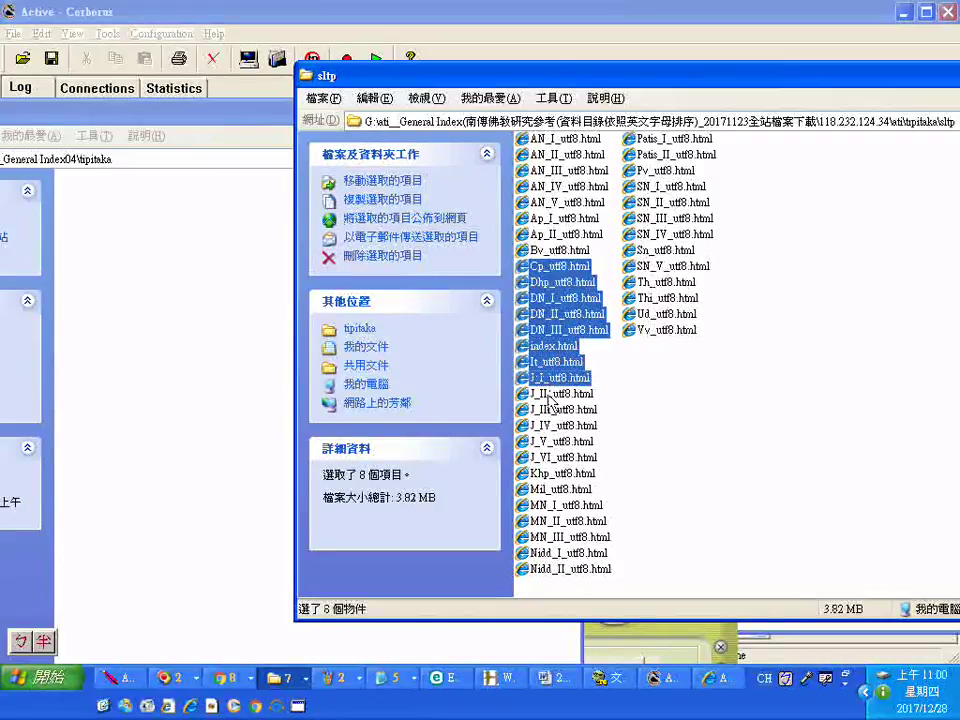
left_click(550, 394, "shift")
left_click(550, 410, "shift")
left_click(550, 426, "shift")
left_click(550, 426, "ctrl")
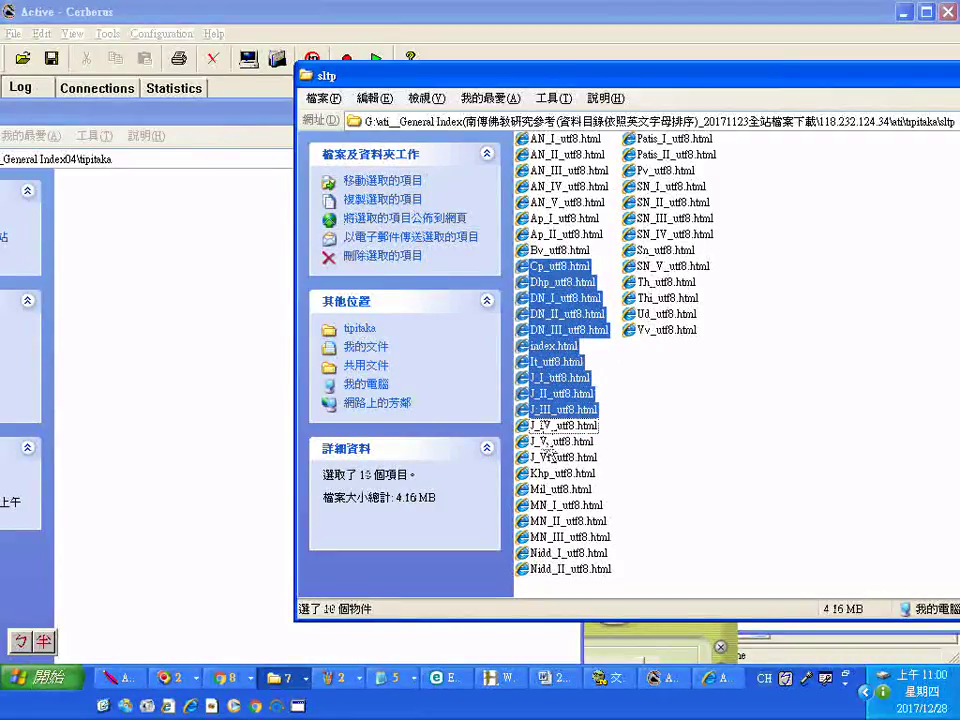
left_click(550, 426, "shift")
left_click(550, 441, "shift")
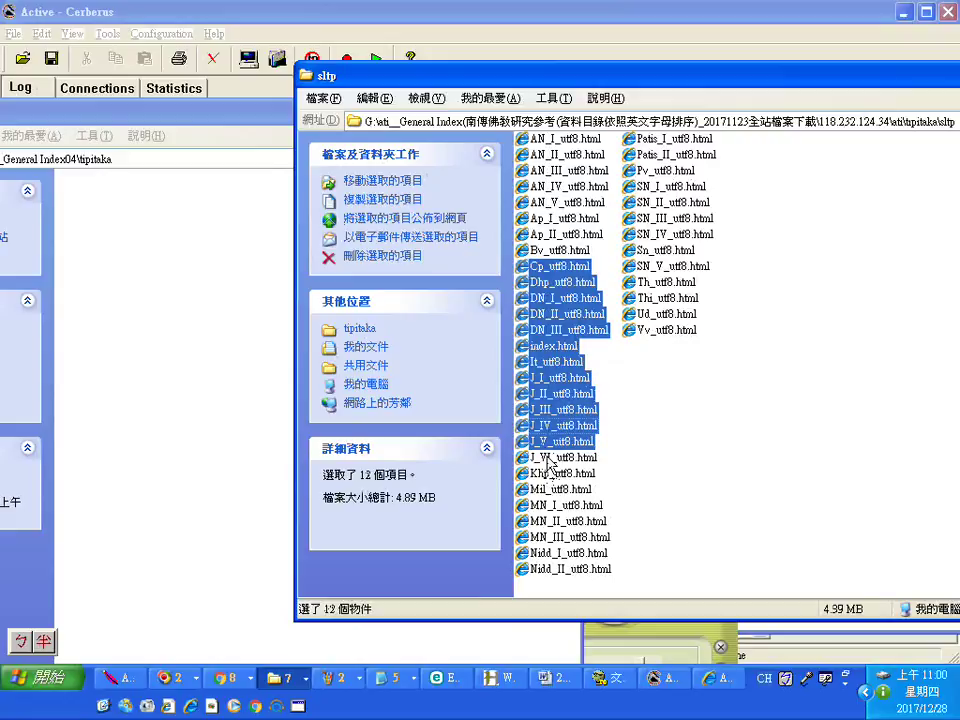
left_click(540, 457, "shift")
left_click(545, 473, "shift")
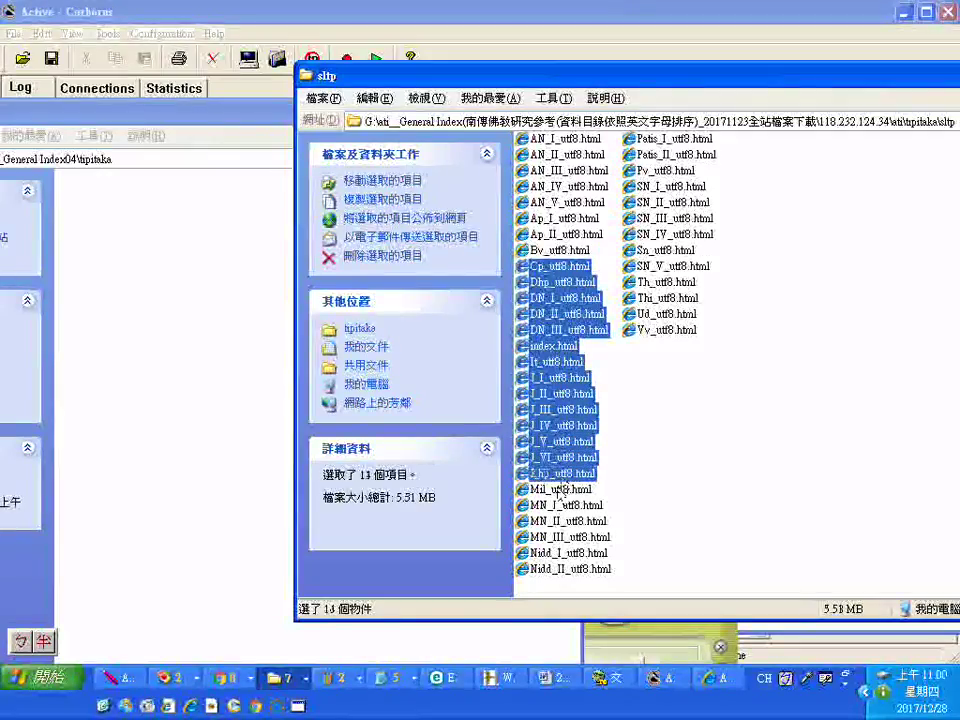
left_click(555, 489, "shift")
left_click(560, 506, "shift")
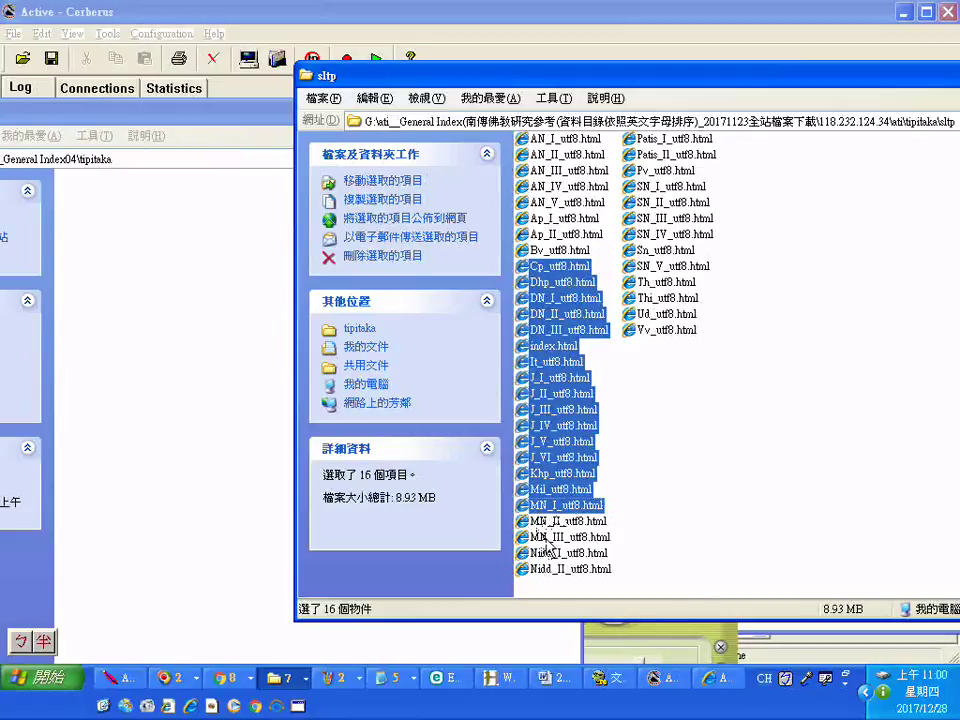
Try the selection size without Khp_utf8.html, Mil_utf8.html and MN_I_utf8.html, and add these three files back to the selection
left_click(562, 477, "ctrl")
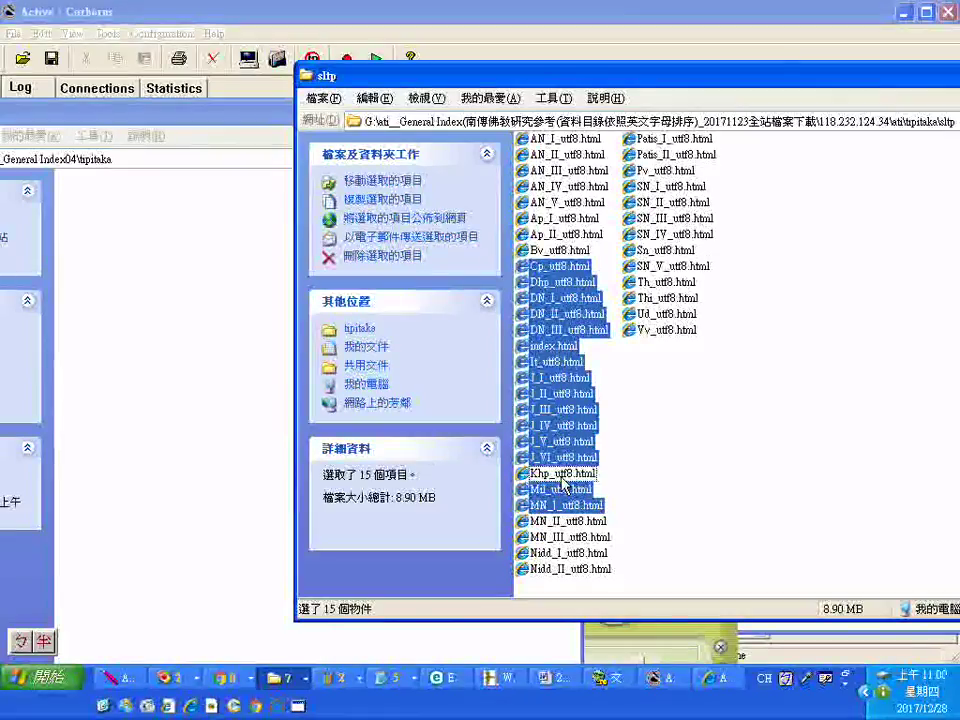
left_click(555, 490, "ctrl")
left_click(555, 504, "ctrl")
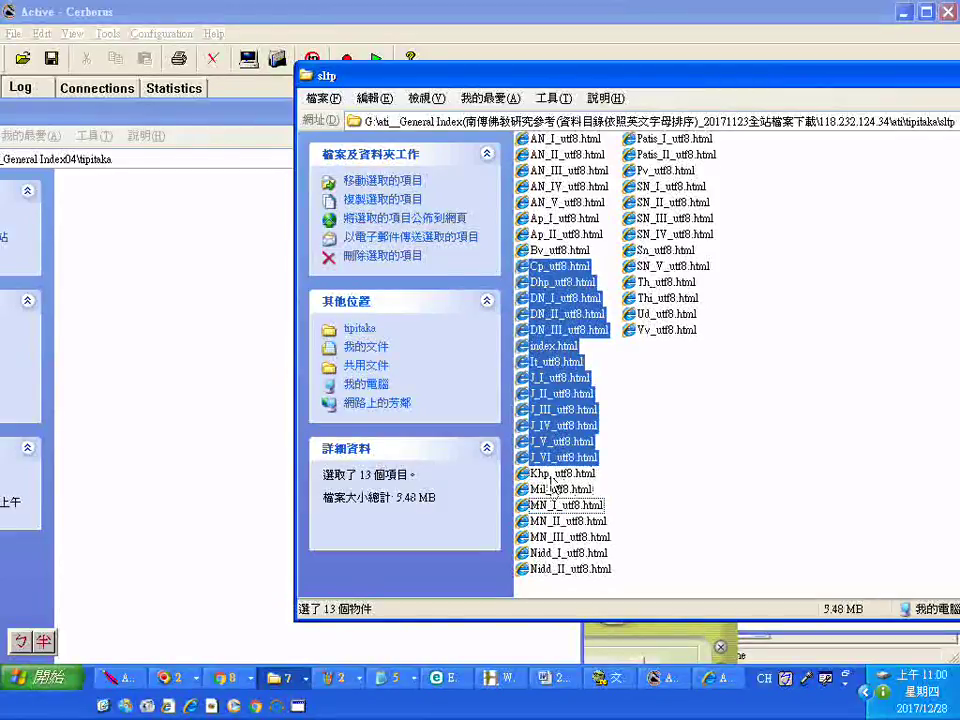
left_click(551, 476, "ctrl")
left_click(551, 490, "ctrl")
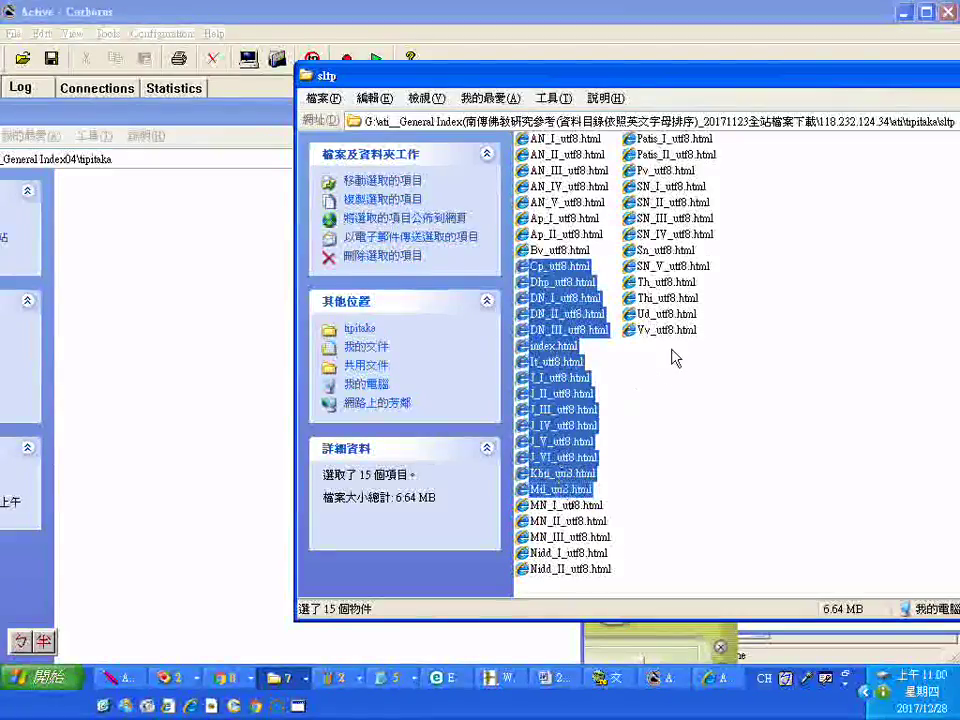
left_click(565, 508, "ctrl")
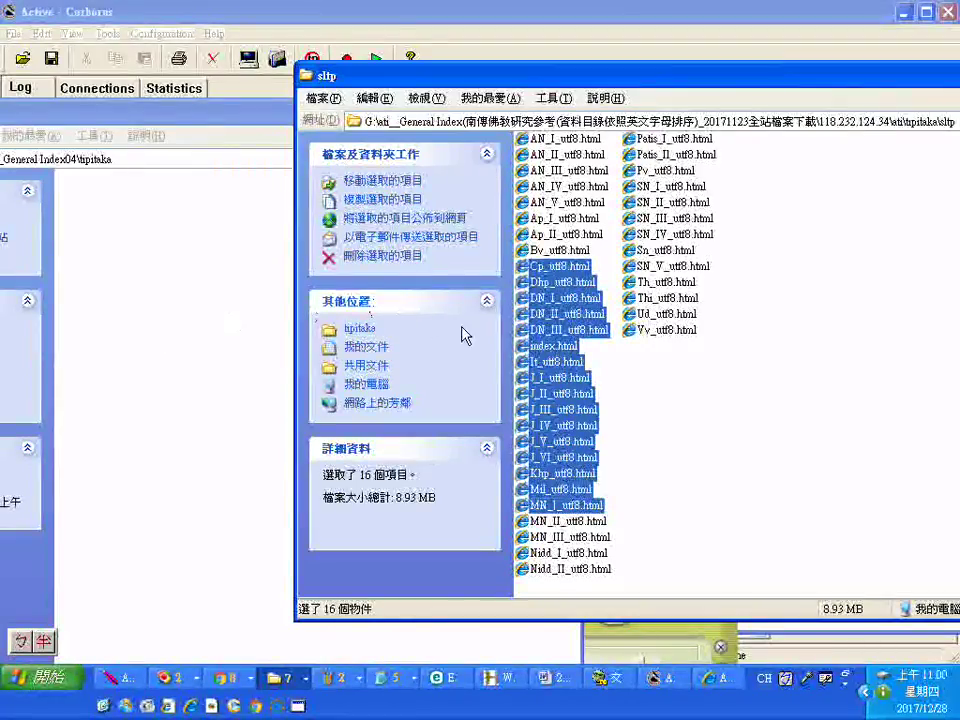
Copy the selected files Cp_utf8.html through MN_I_utf8.html into ati__General Index04's tipitaka folder
left_click_drag(525, 346, 214, 386)
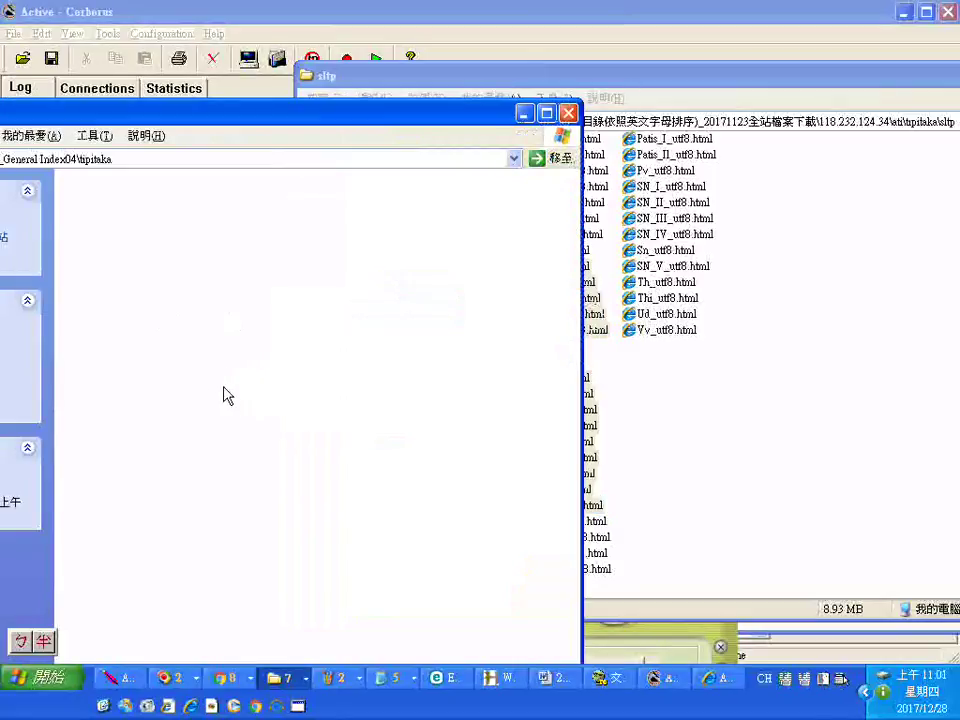
left_click_drag(570, 86, 604, 75)
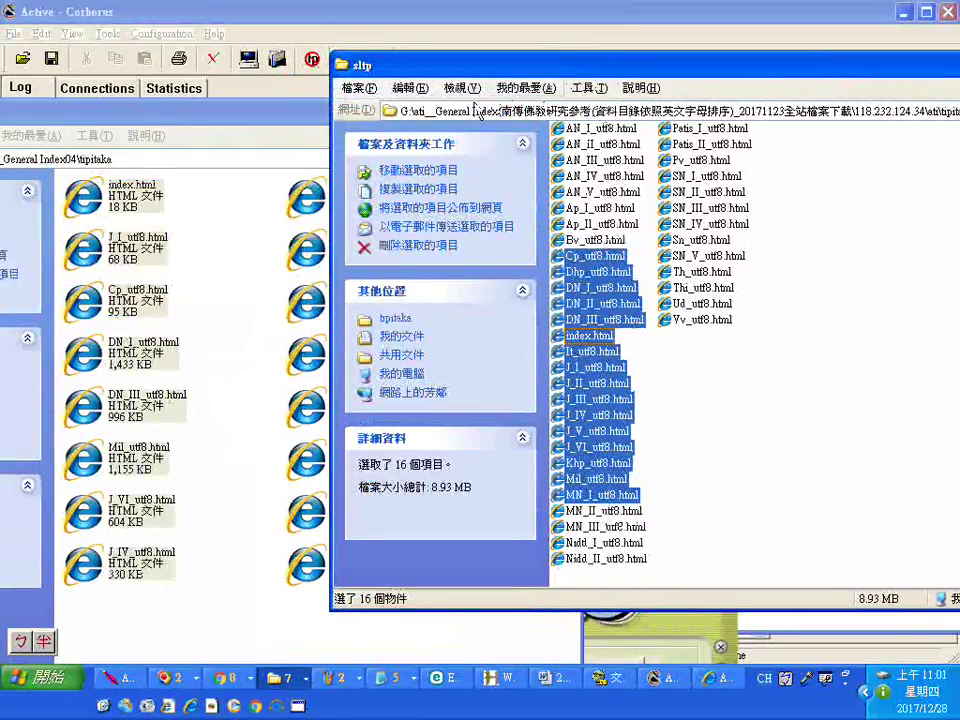
Check the total size of all items in ati__General Index04, and select its tipitaka folder
left_click_drag(200, 112, 397, 112)
left_click(121, 367)
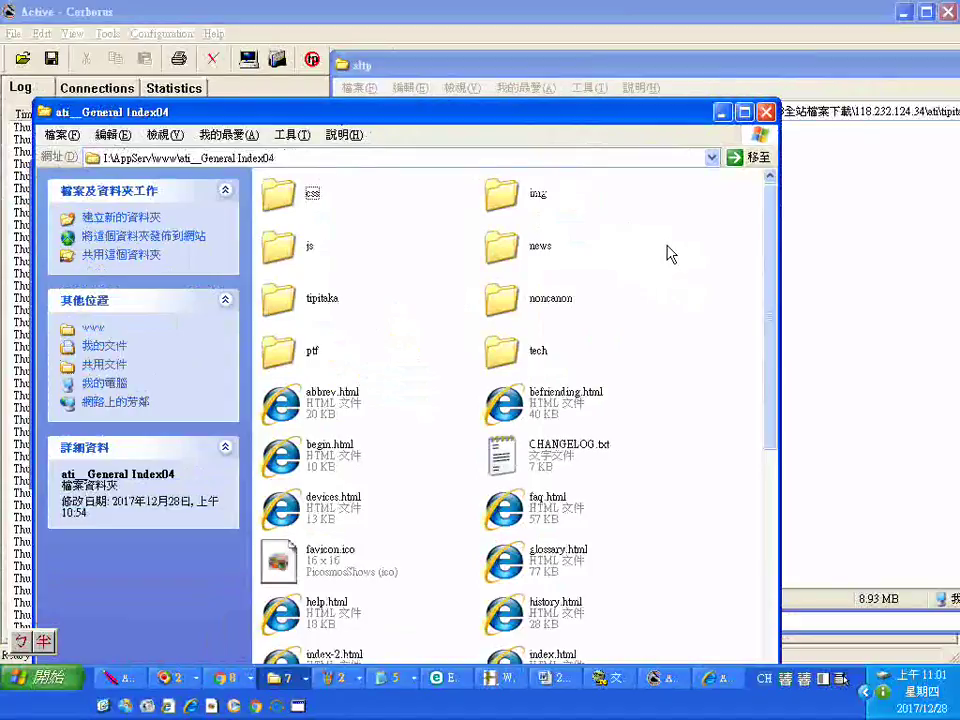
key("ctrl+a")
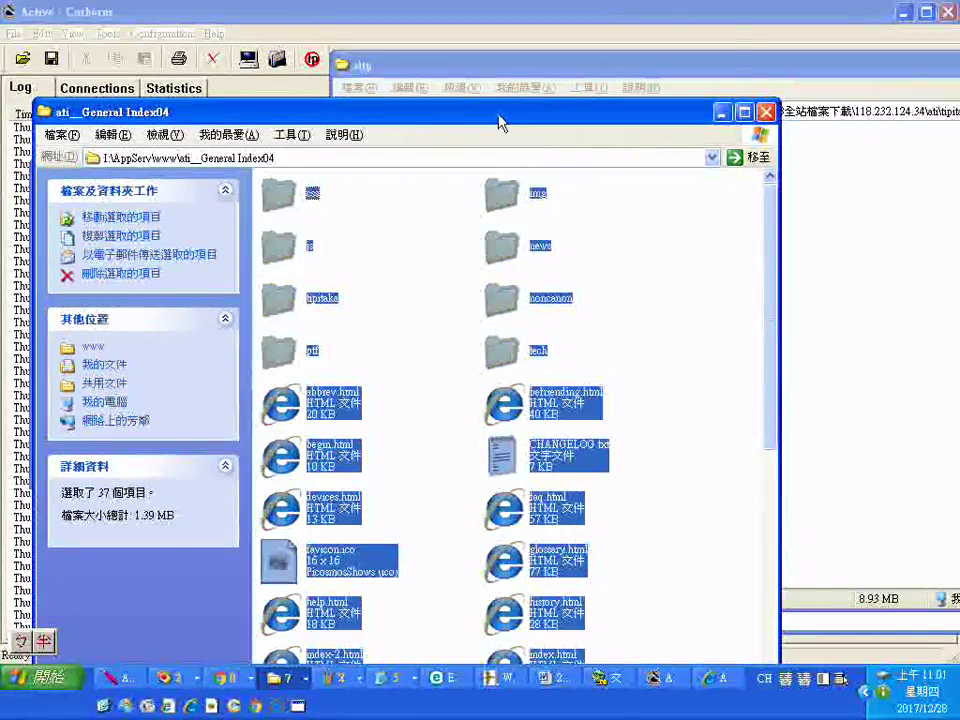
left_click_drag(508, 118, 463, 28)
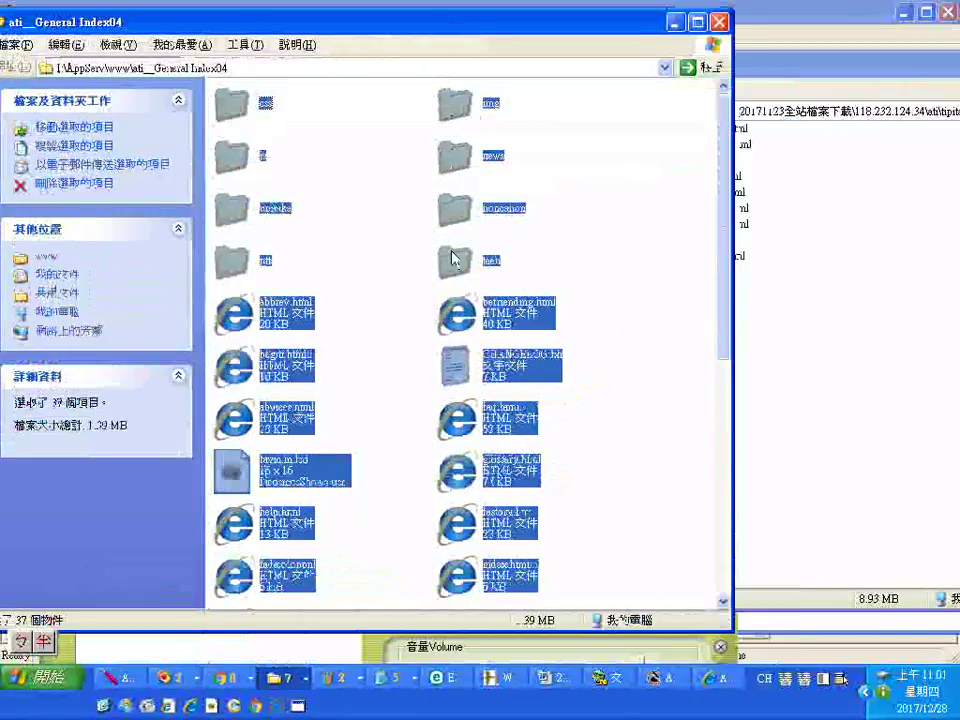
right_click(450, 389)
left_click(480, 710)
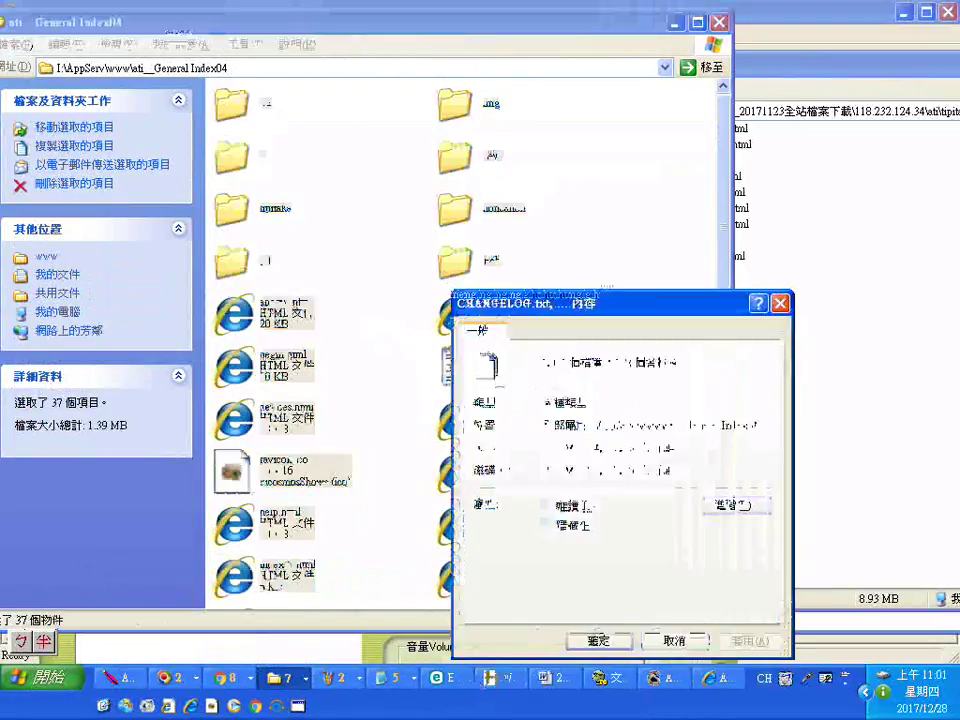
left_click(781, 304)
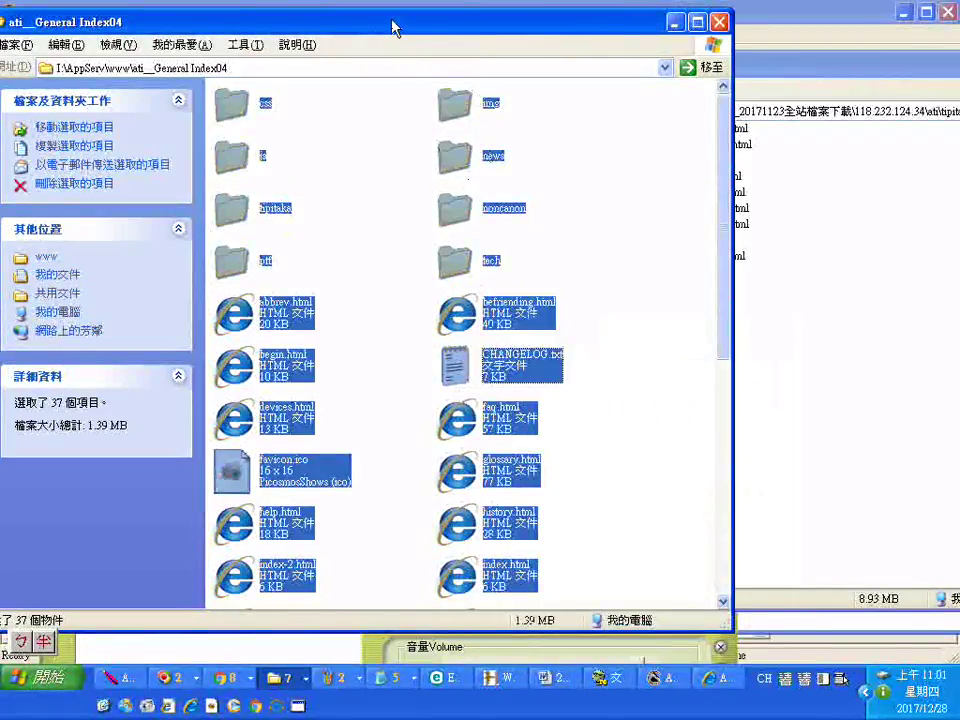
left_click(311, 223)
left_click(232, 209)
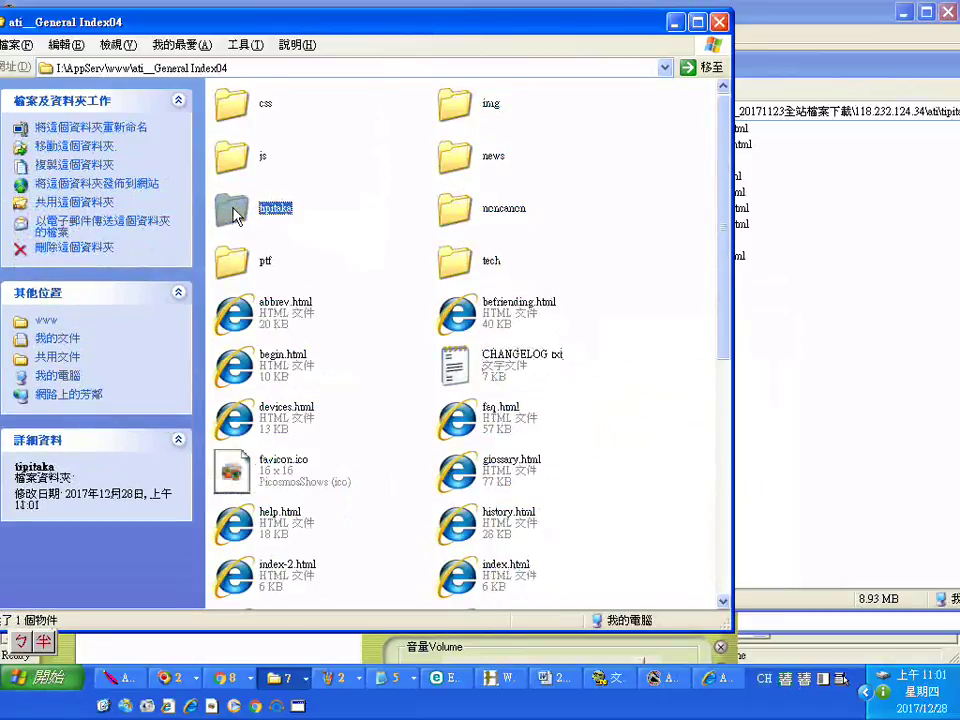
Open ati__General Index04's tipitaka folder and show its files as a list
right_click(237, 216)
left_click(268, 219)
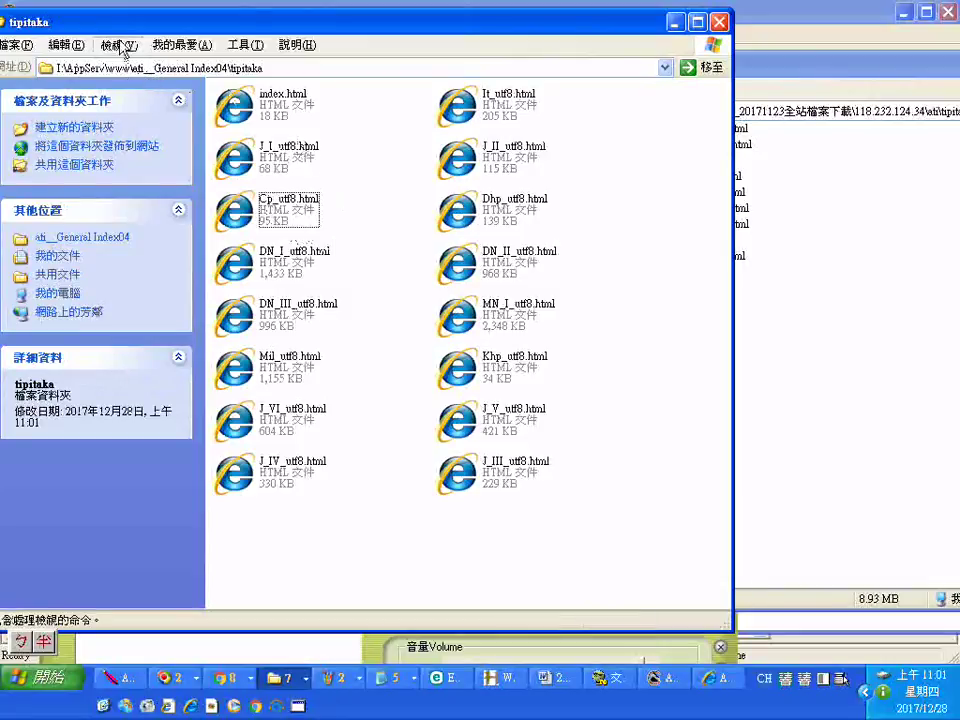
left_click(121, 46)
left_click(150, 174)
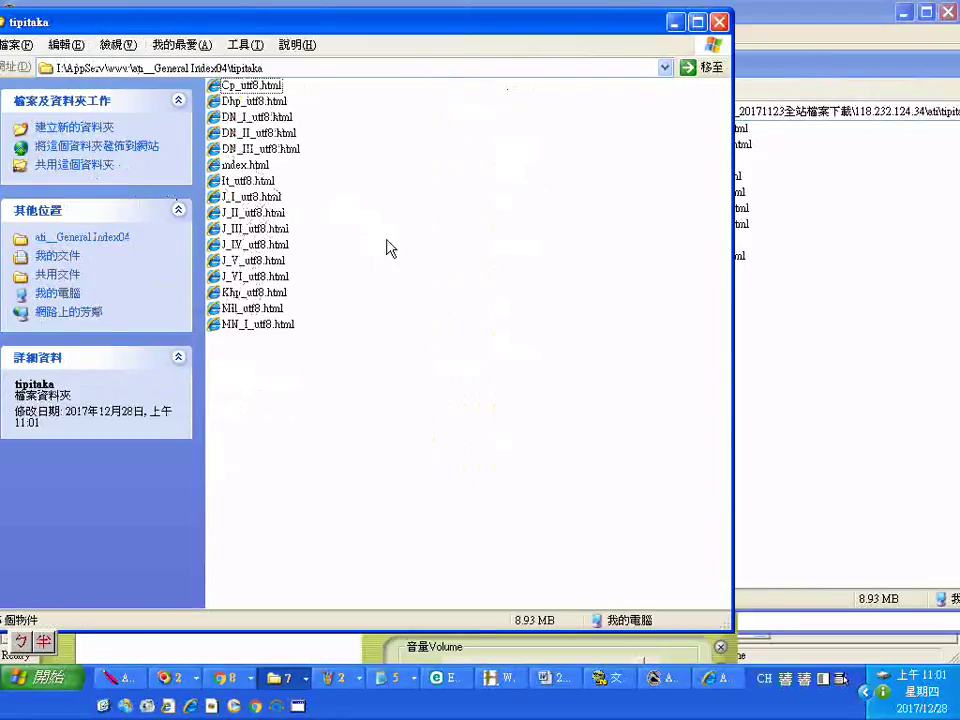
Delete Mil_utf8.html and MN_I_utf8.html from ati__General Index04's tipitaka folder
left_click(258, 326)
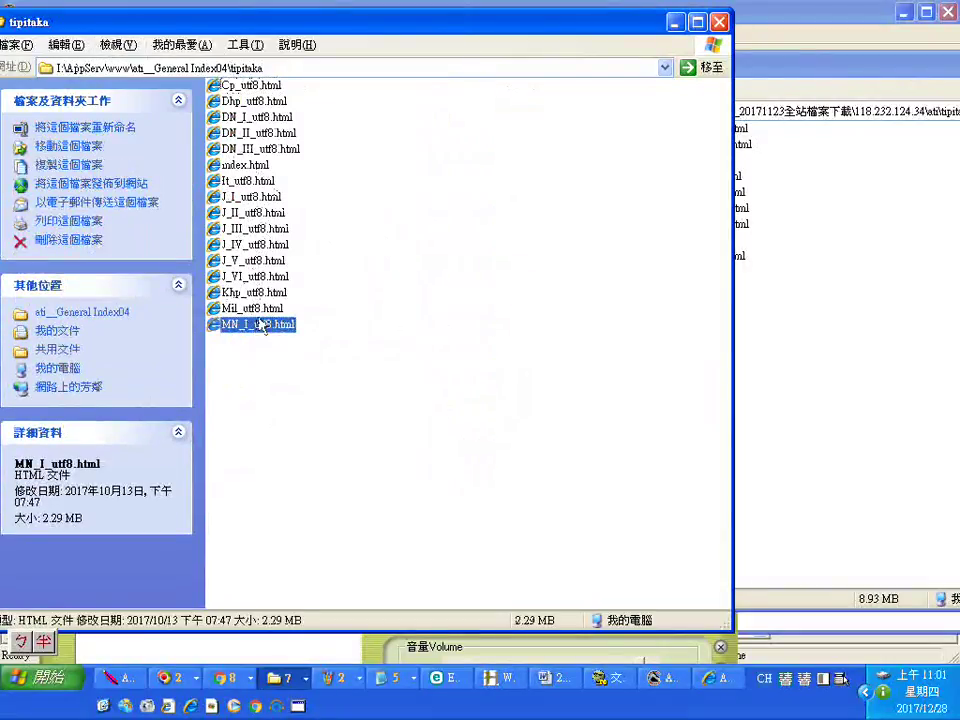
left_click(261, 311)
left_click(266, 326)
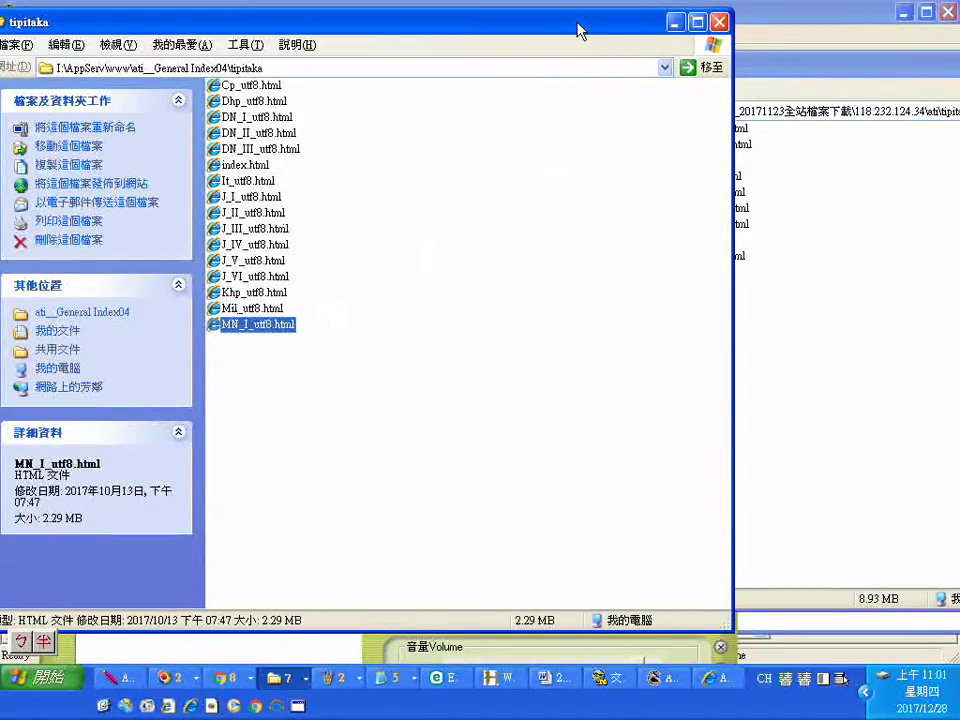
left_click_drag(576, 30, 486, 30)
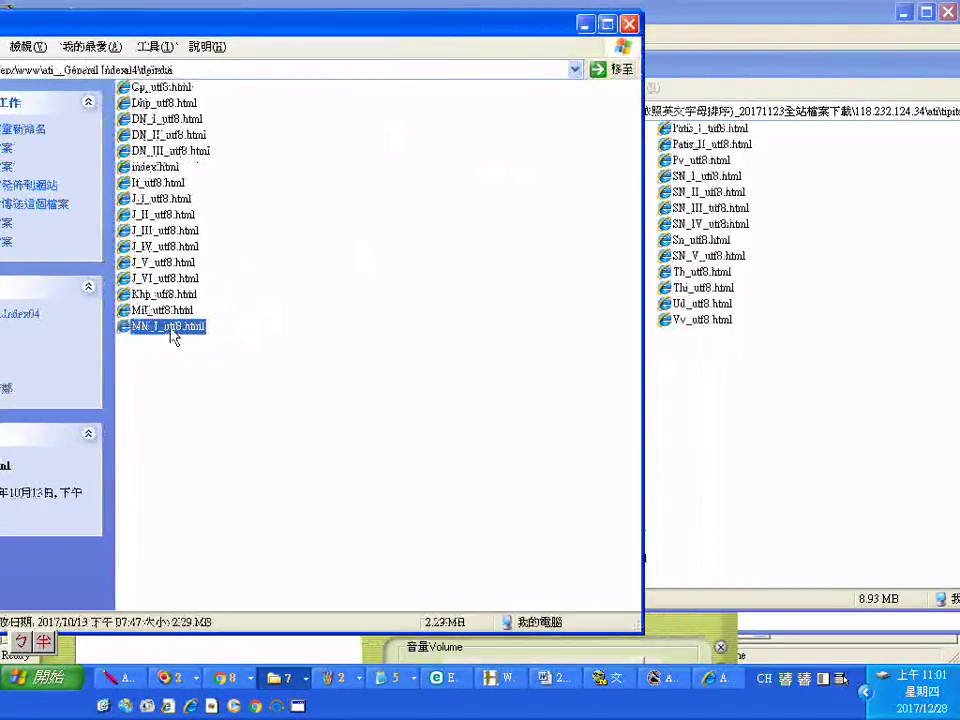
left_click(182, 312, "shift")
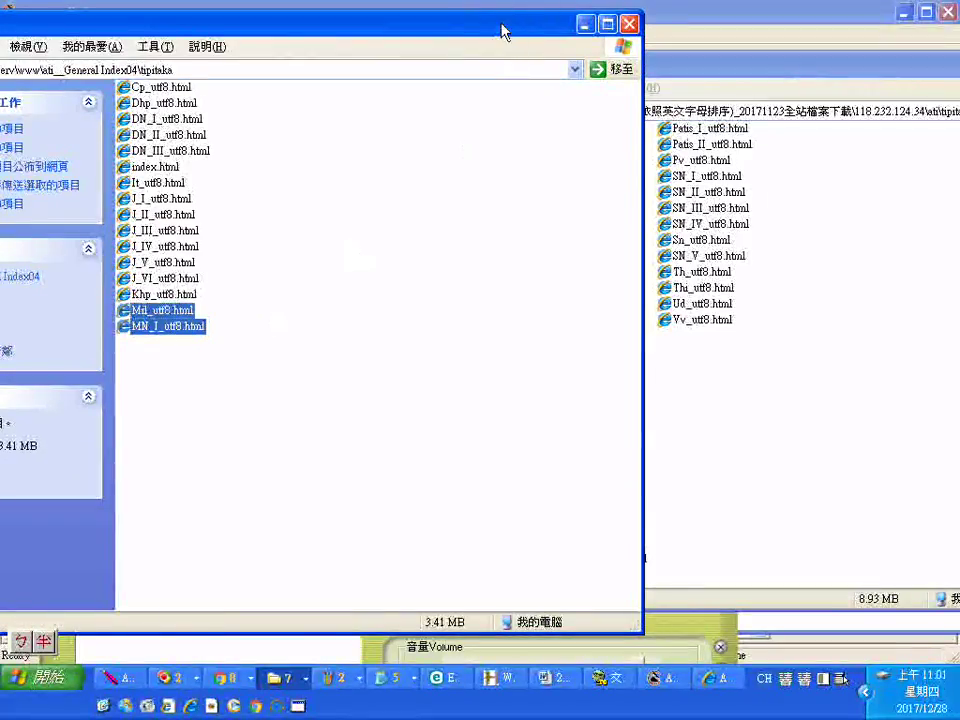
left_click_drag(482, 35, 415, 15)
key("Delete")
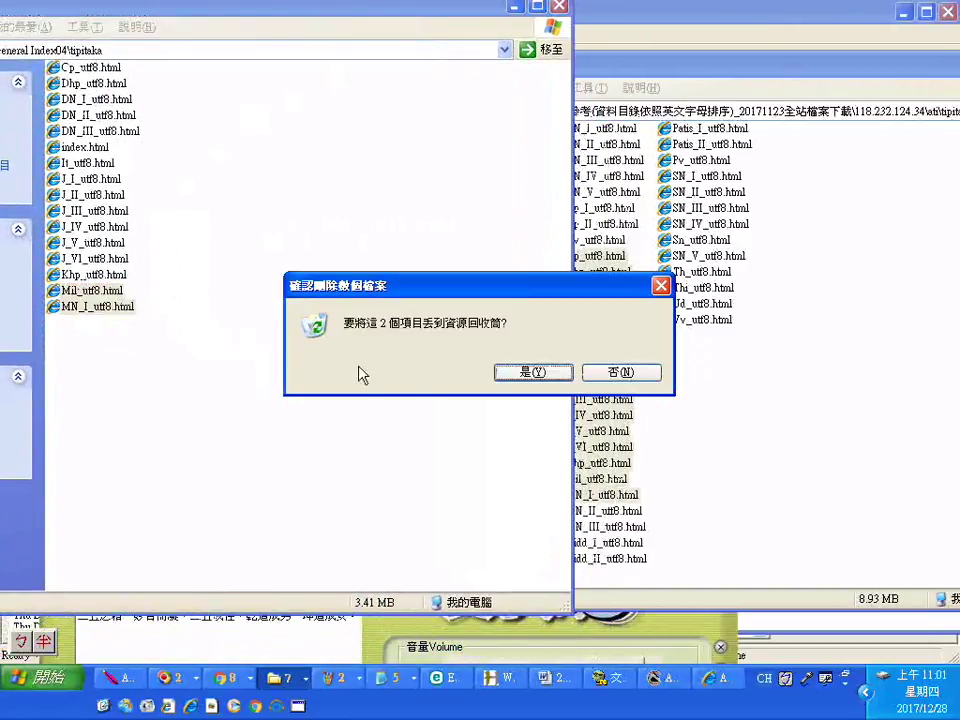
left_click(529, 376)
Check the combined size of Mil_utf8.html through Nidd_II_utf8.html plus index.html in the source sltp folder
left_click_drag(577, 340, 596, 487)
left_click(594, 484)
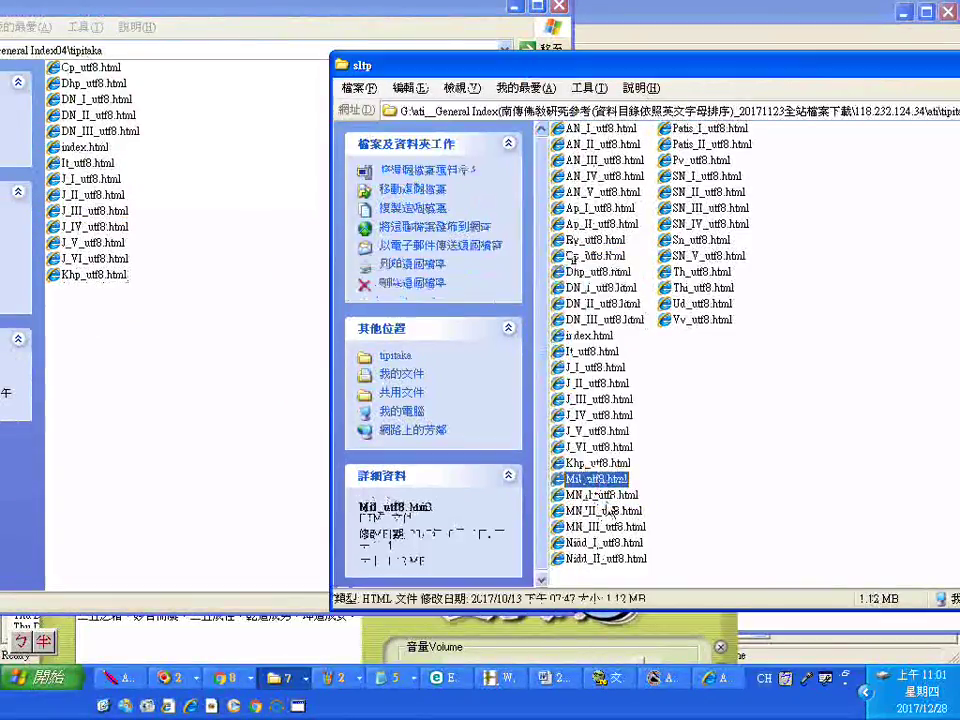
left_click(588, 558, "shift")
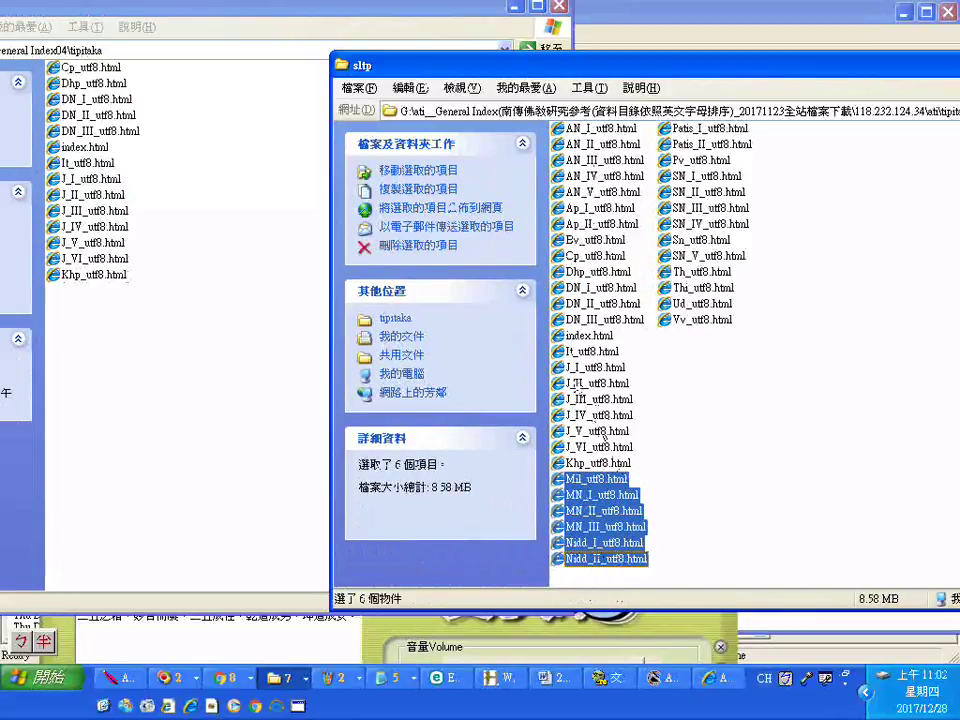
left_click(579, 340, "ctrl")
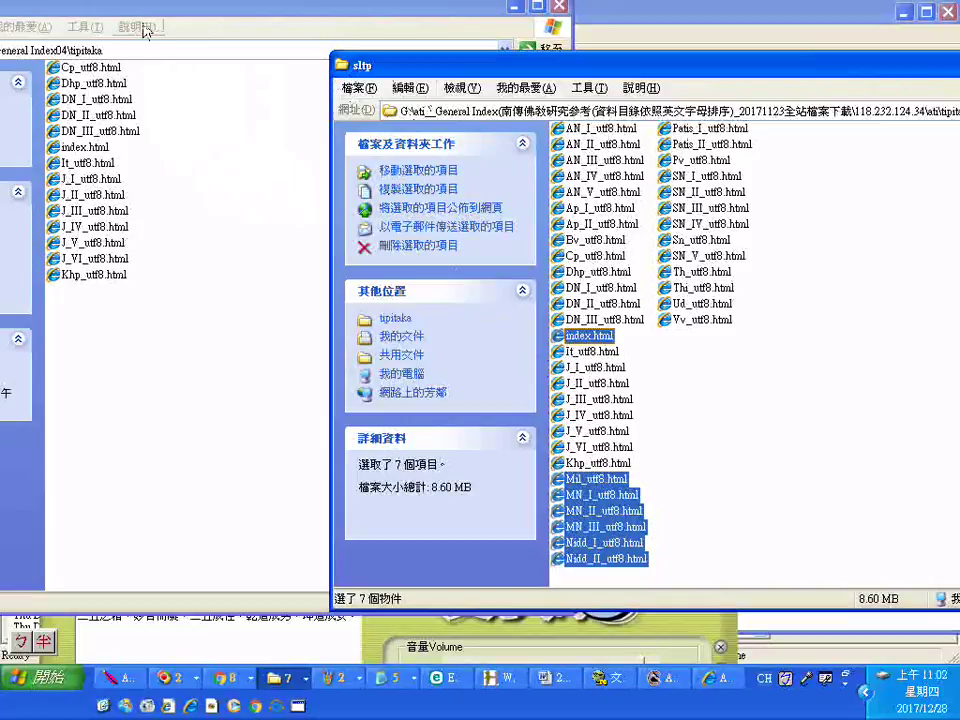
Copy sutta.html, index.html and translators.html from the source tipitaka folder into ati__General Index04's tipitaka folder, without replacing the existing index.html
left_click_drag(145, 8, 175, 48)
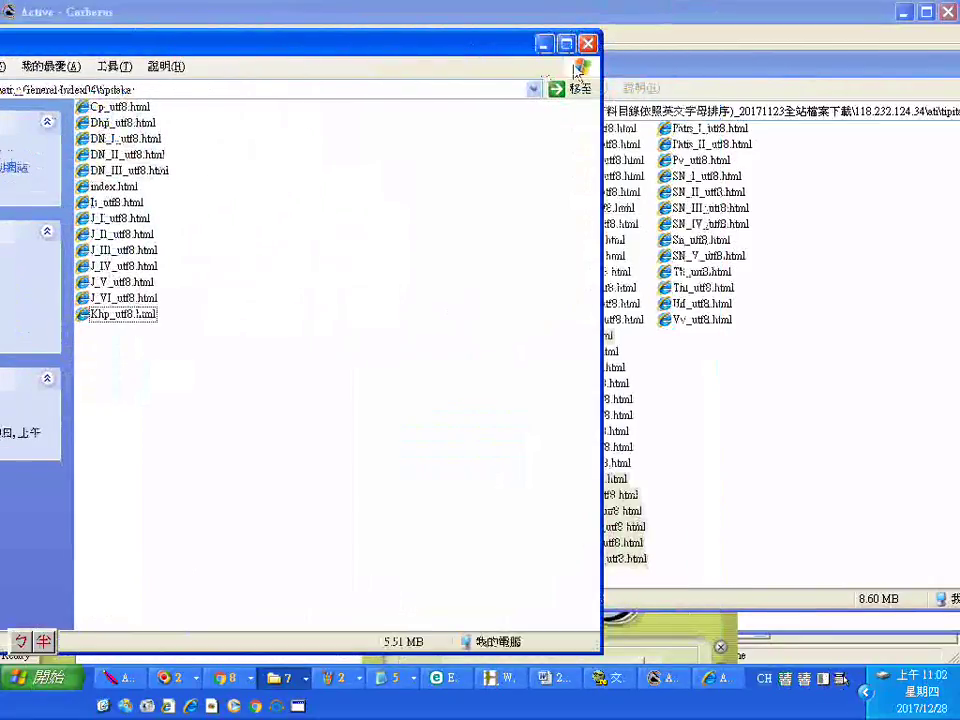
left_click(627, 72)
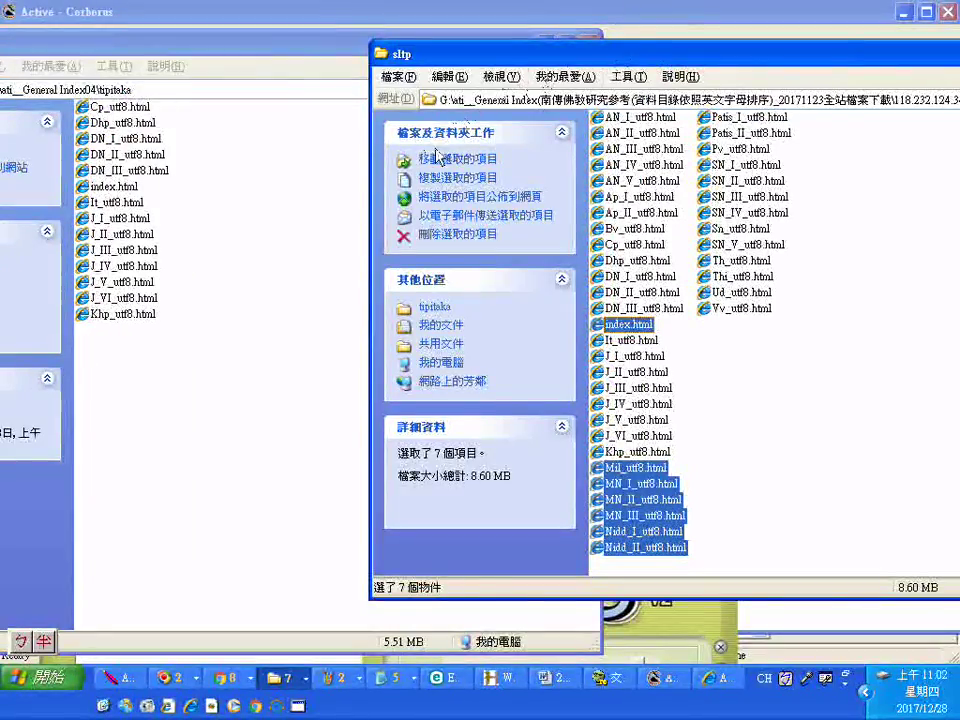
left_click(434, 310)
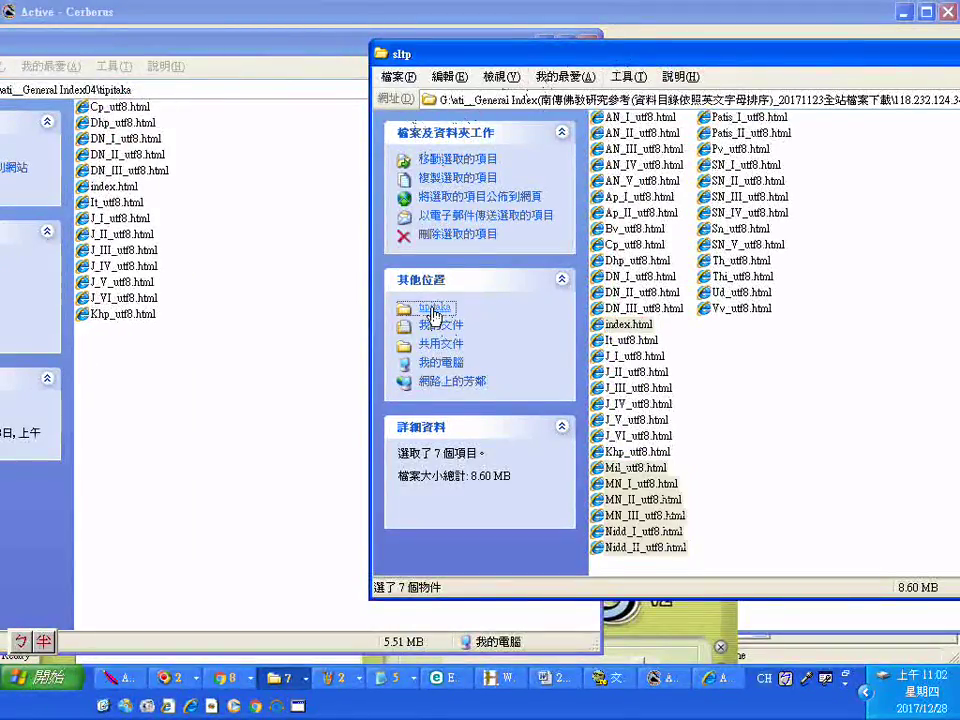
left_click(630, 352)
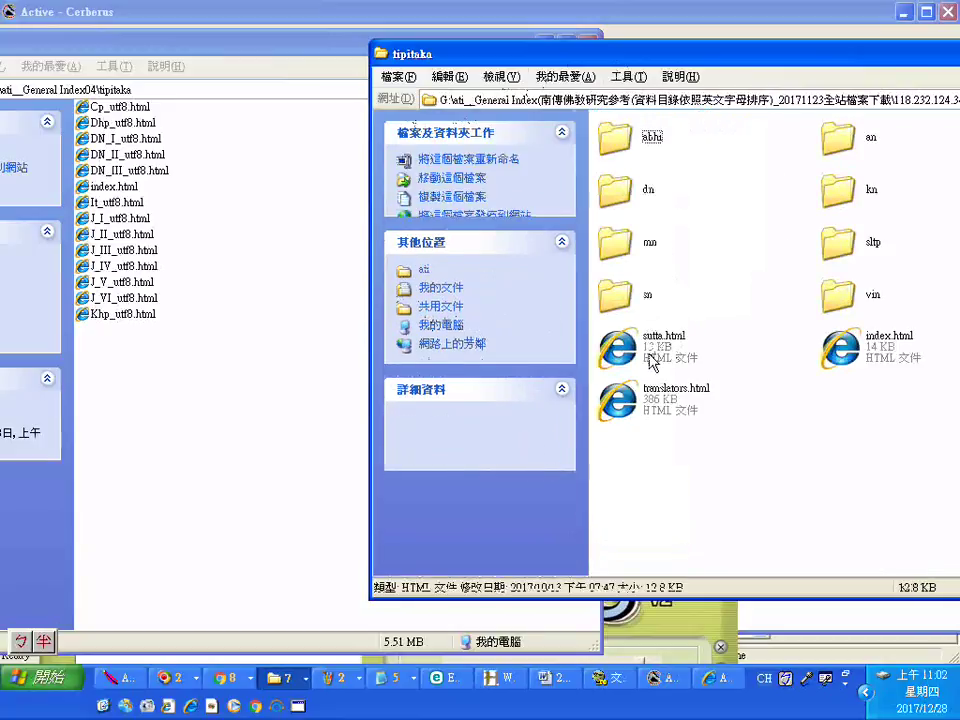
left_click(652, 403, "shift")
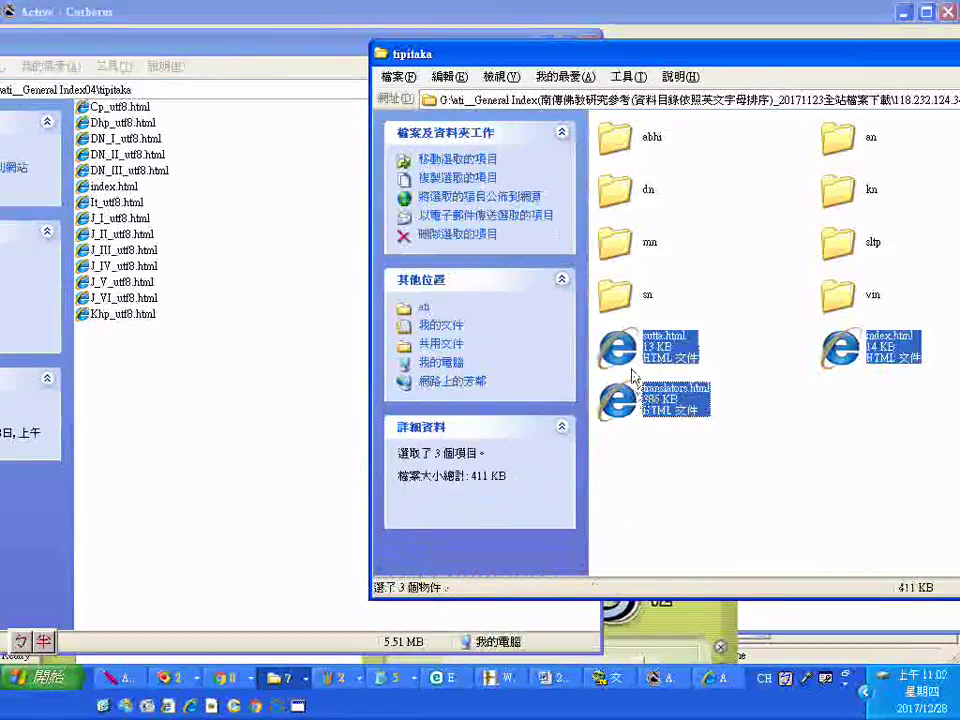
left_click_drag(614, 356, 216, 426)
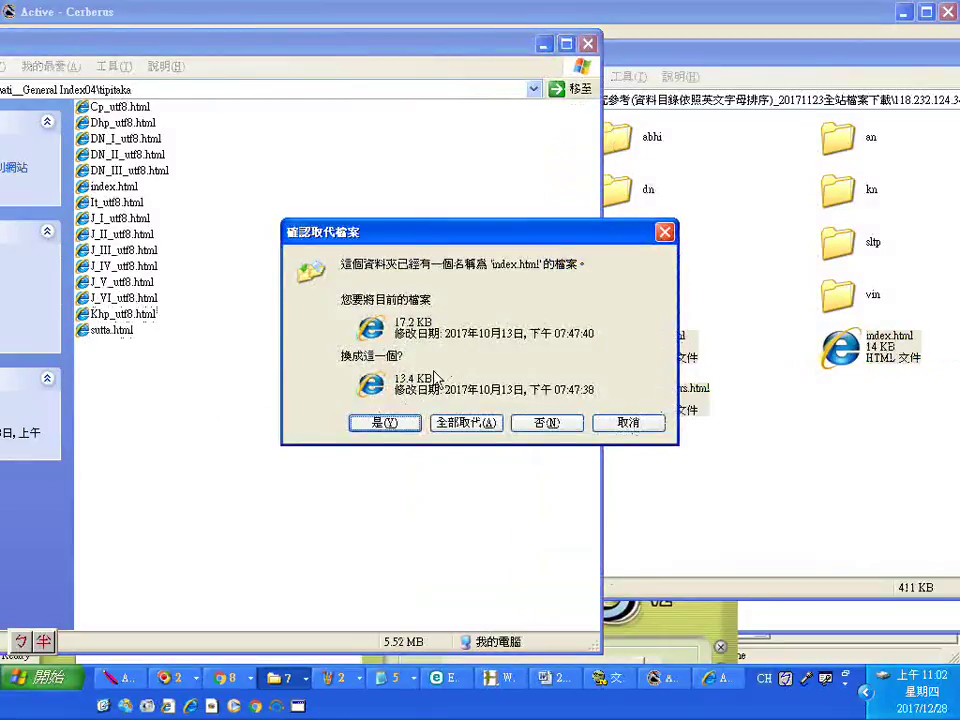
left_click(566, 432)
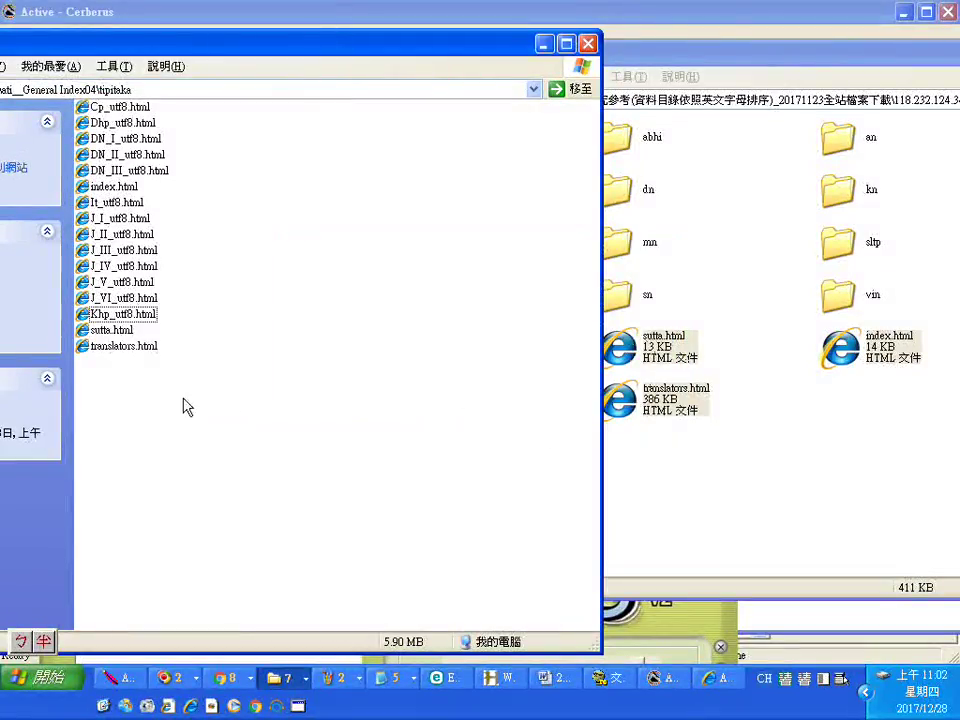
Delete sutta.html and translators.html from ati__General Index04's tipitaka folder
left_click(124, 332)
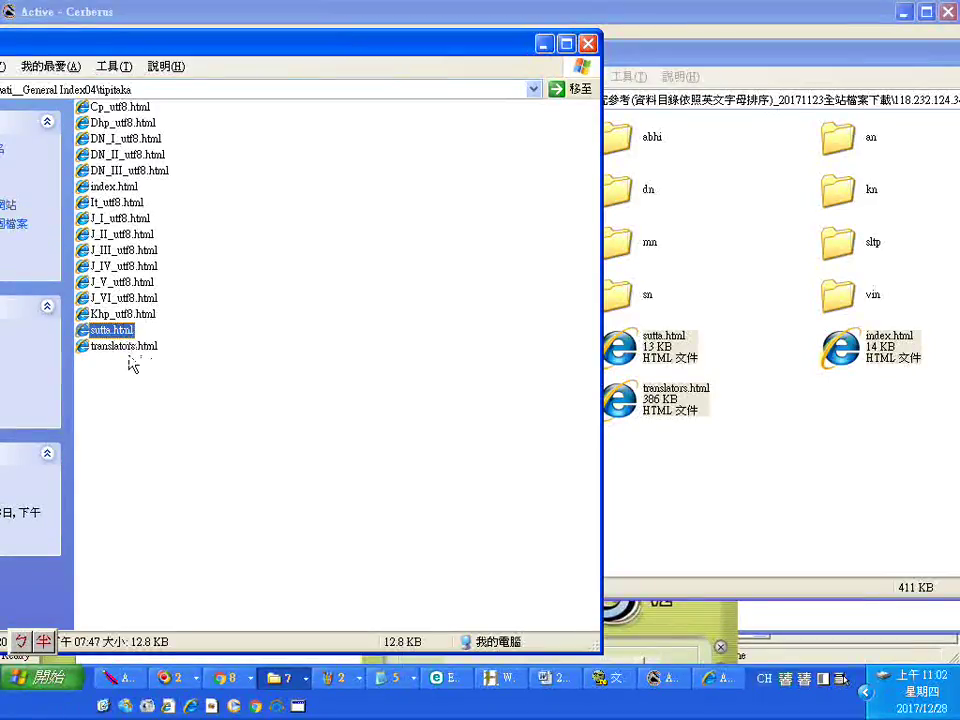
left_click(124, 346, "shift")
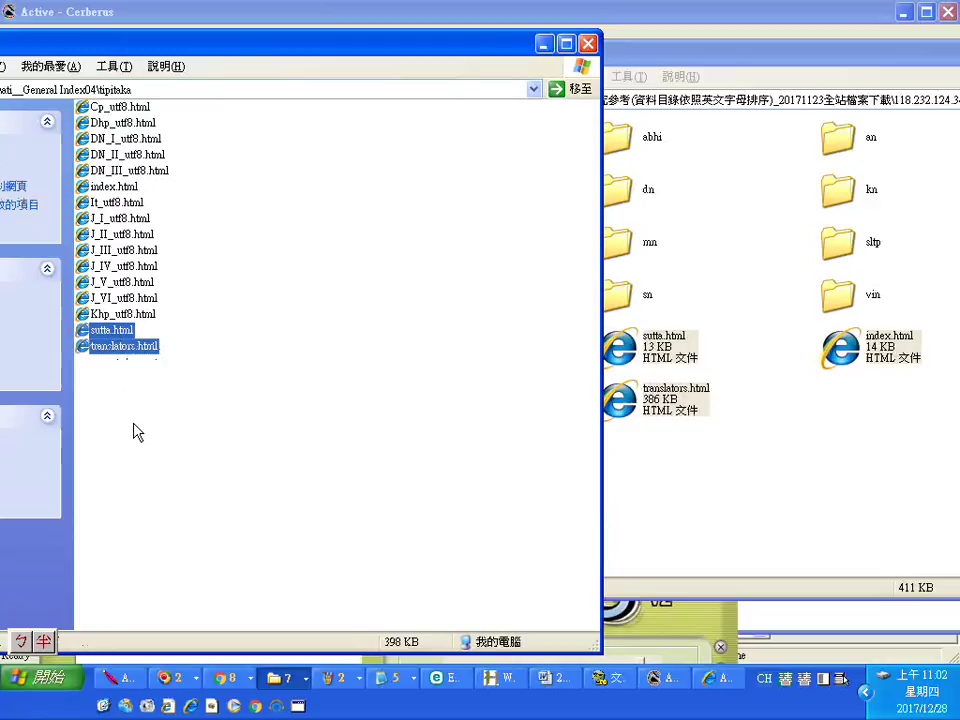
key("Delete")
left_click(540, 377)
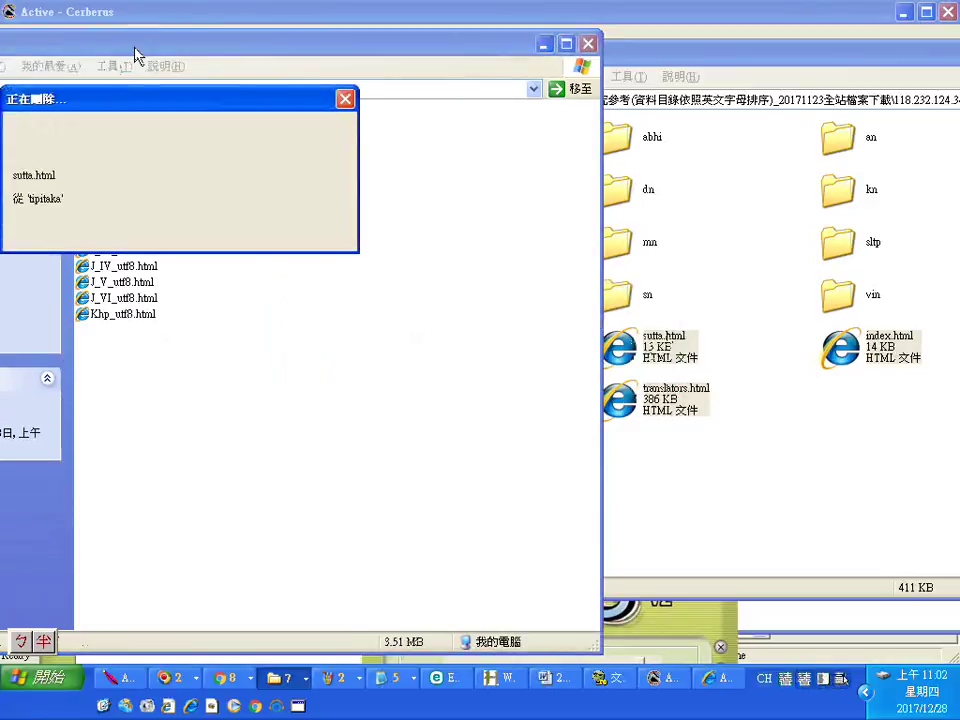
Go up to ati__General Index04 to check its folders, and reopen its tipitaka folder
left_click_drag(133, 52, 235, 52)
left_click(55, 258)
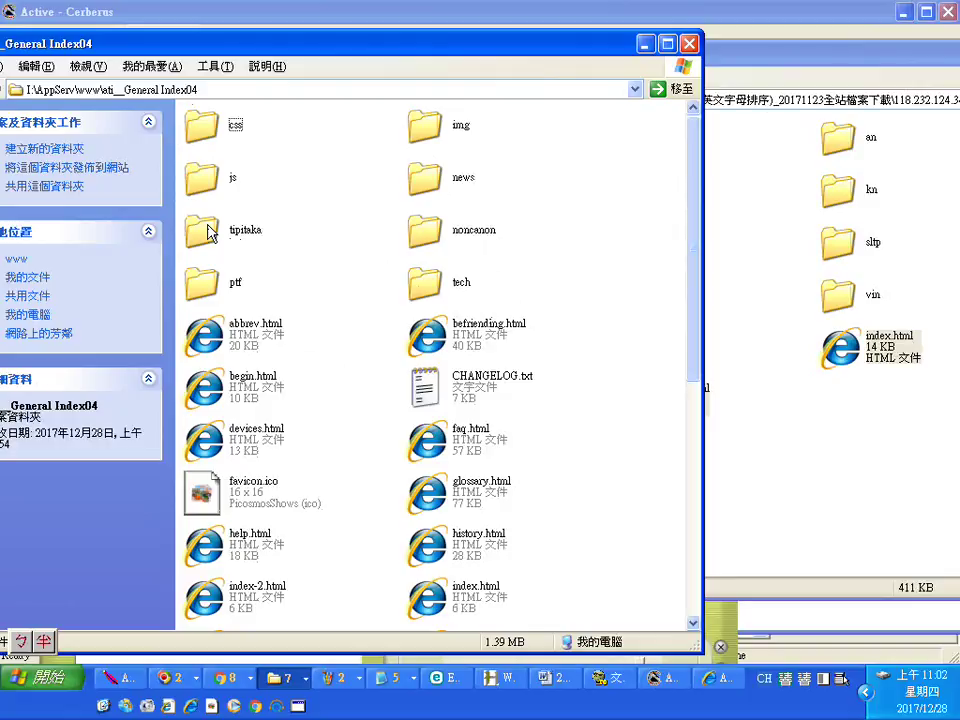
left_click(210, 232)
right_click(219, 231)
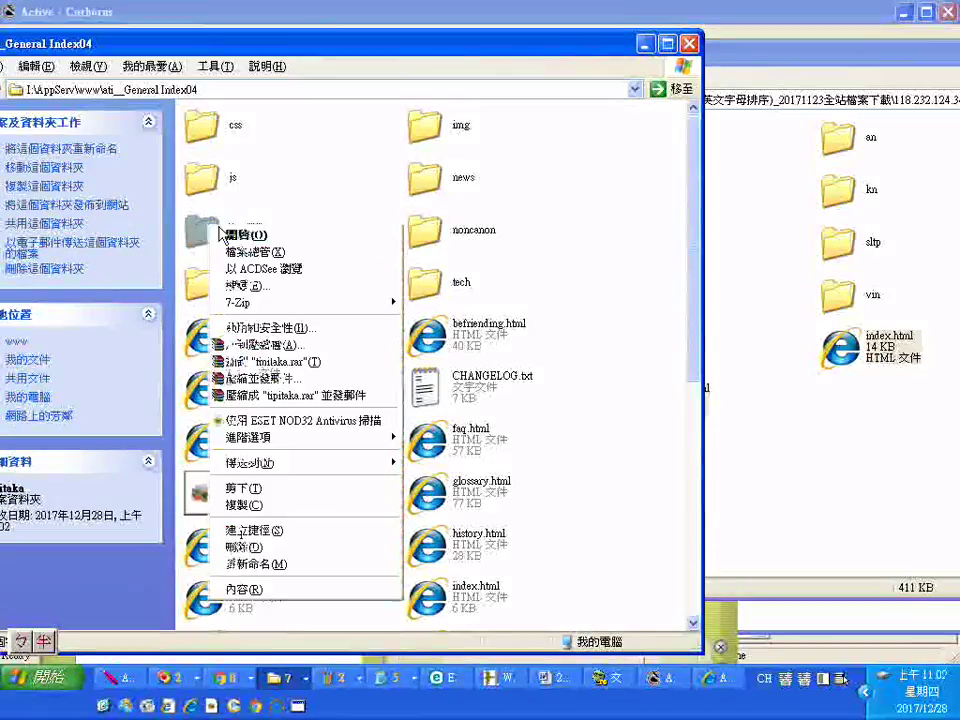
left_click(226, 234)
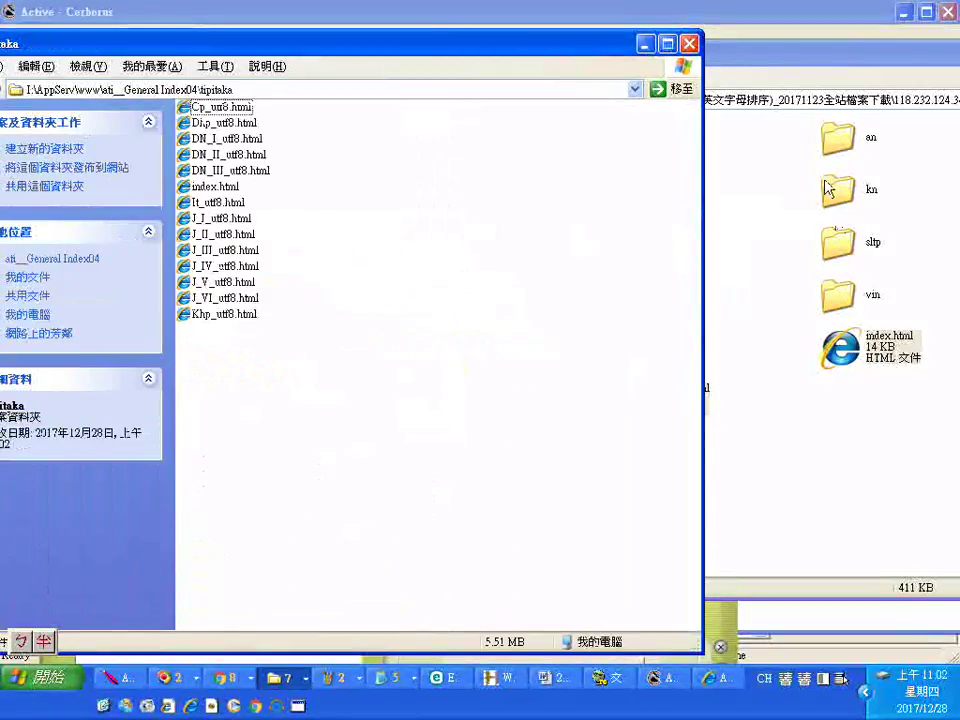
Copy the name of the sltp folder in the source tipitaka folder without renaming it
left_click(785, 70)
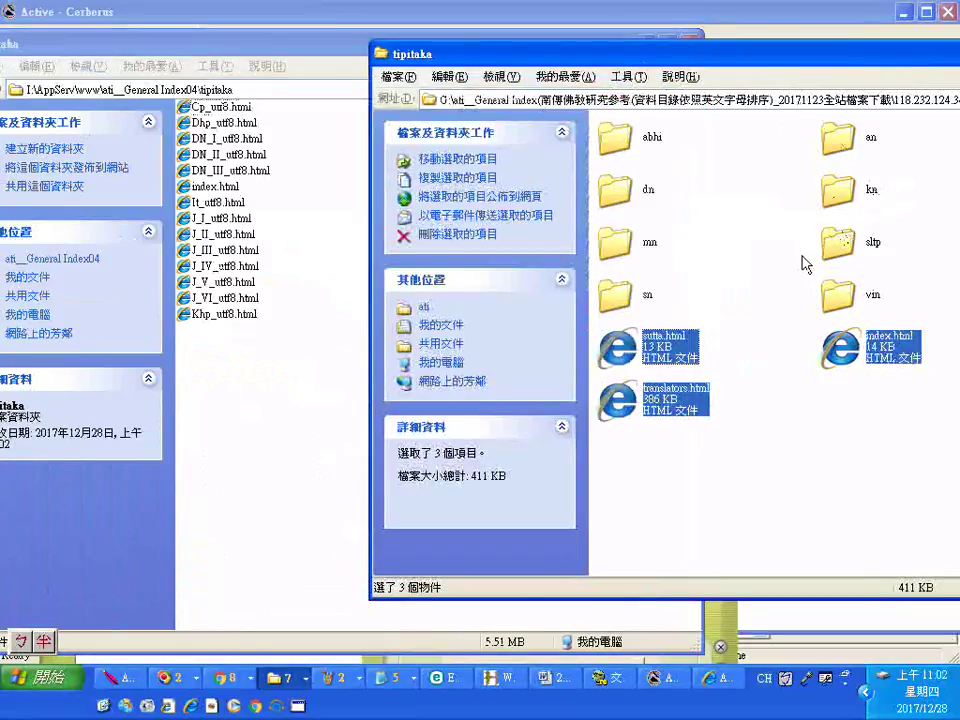
left_click(857, 250)
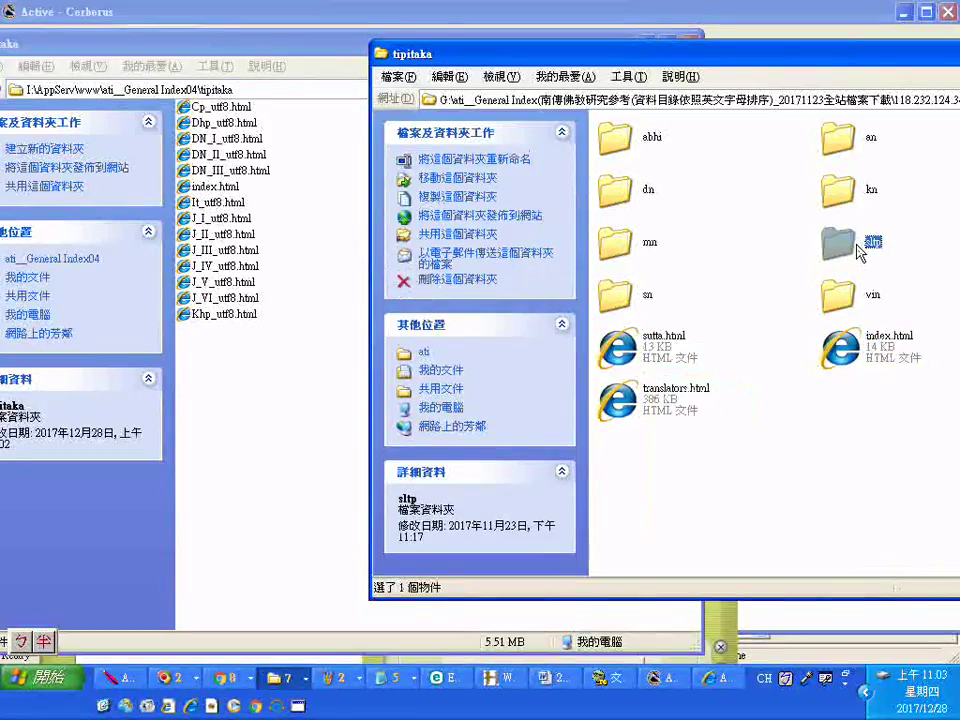
left_click(872, 250)
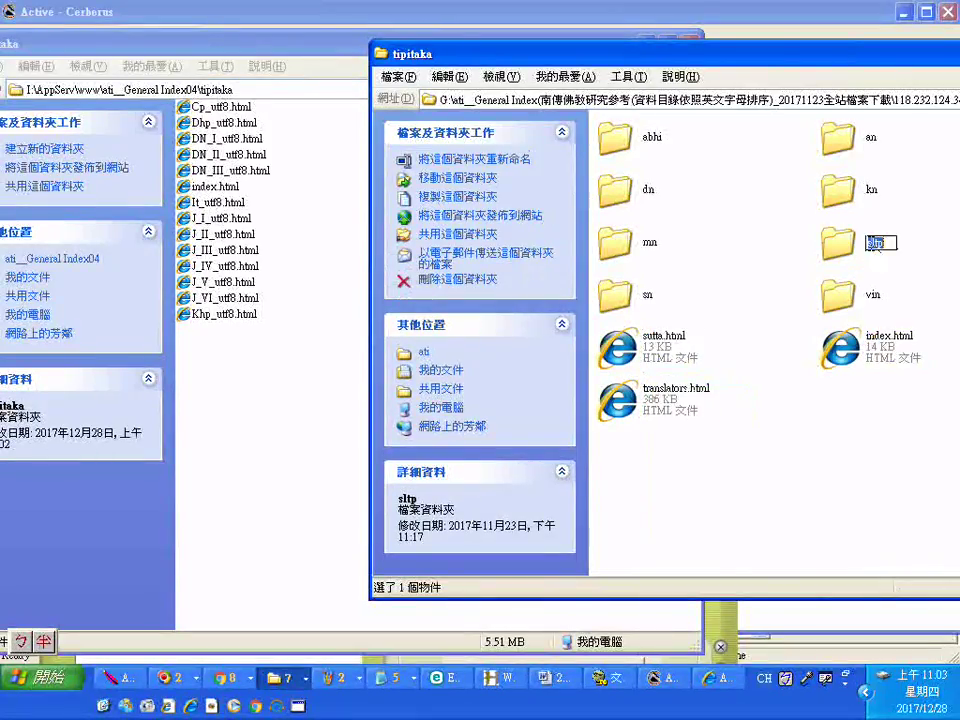
right_click(876, 243)
left_click(808, 298)
Create a folder named sltp inside ati__General Index04's tipitaka folder
right_click(290, 345)
mouse_move(380, 508)
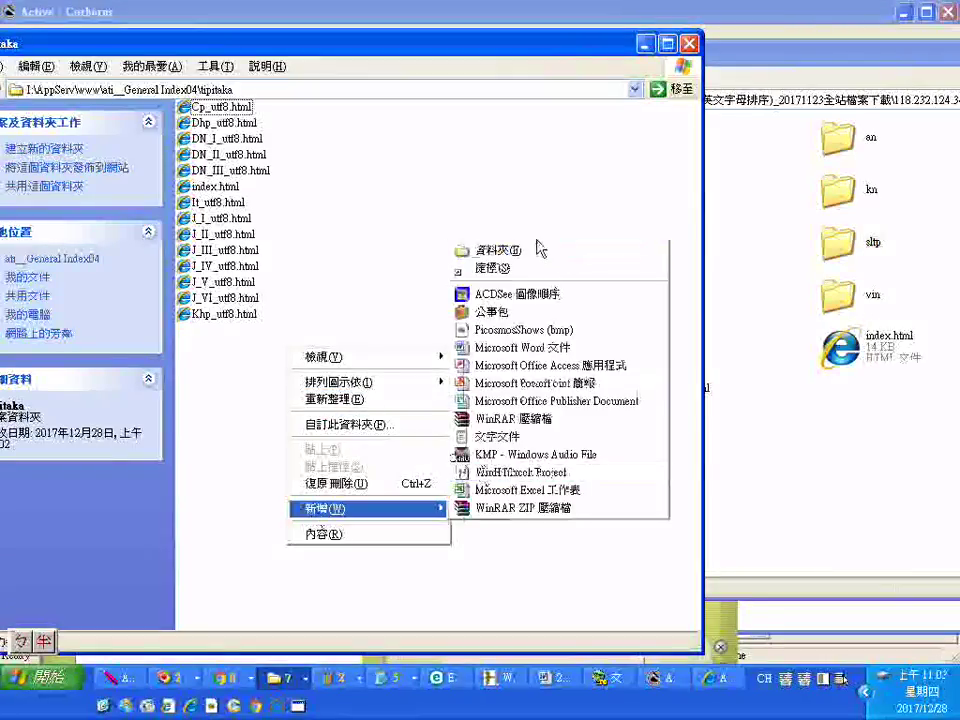
left_click(540, 247)
right_click(214, 331)
left_click(262, 401)
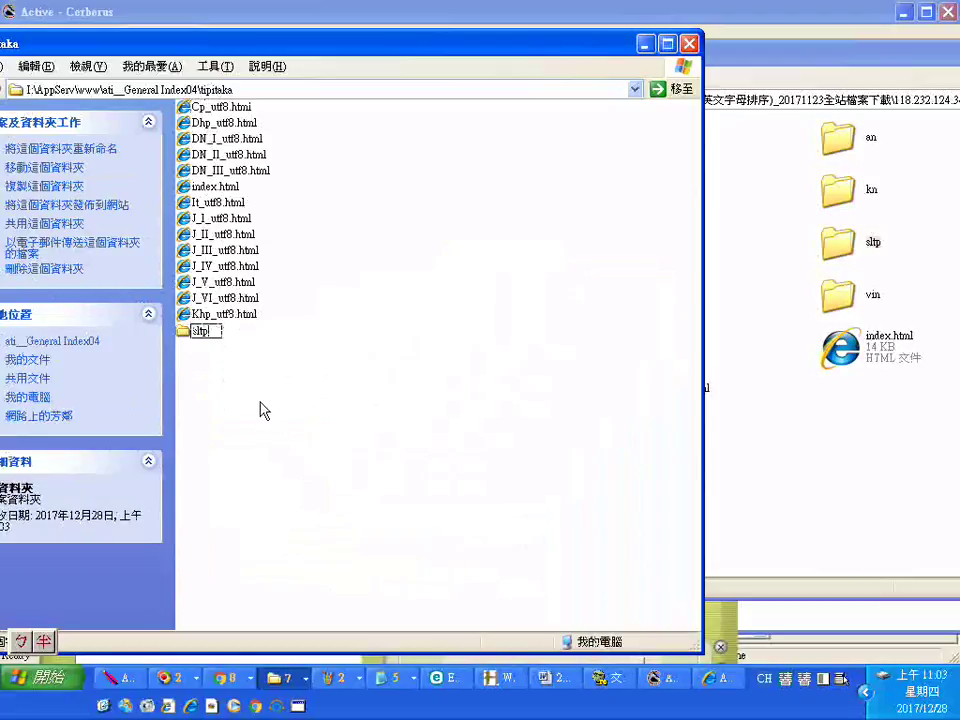
left_click(318, 363)
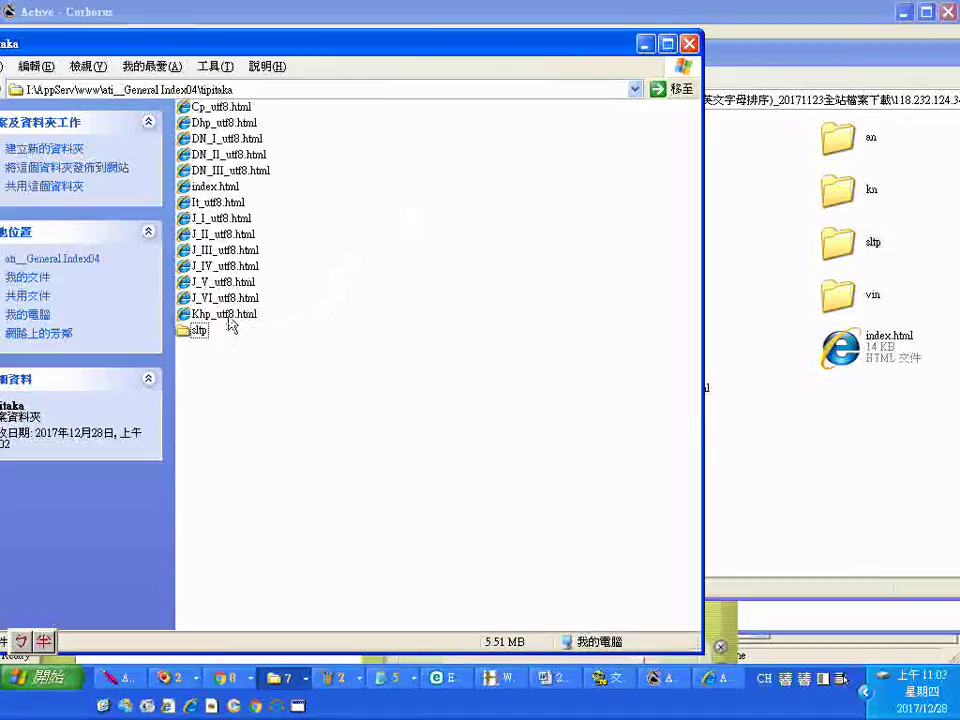
Move the files from Cp_utf8.html through Khp_utf8.html into the new sltp folder
left_click(229, 315)
key("shift+Home")
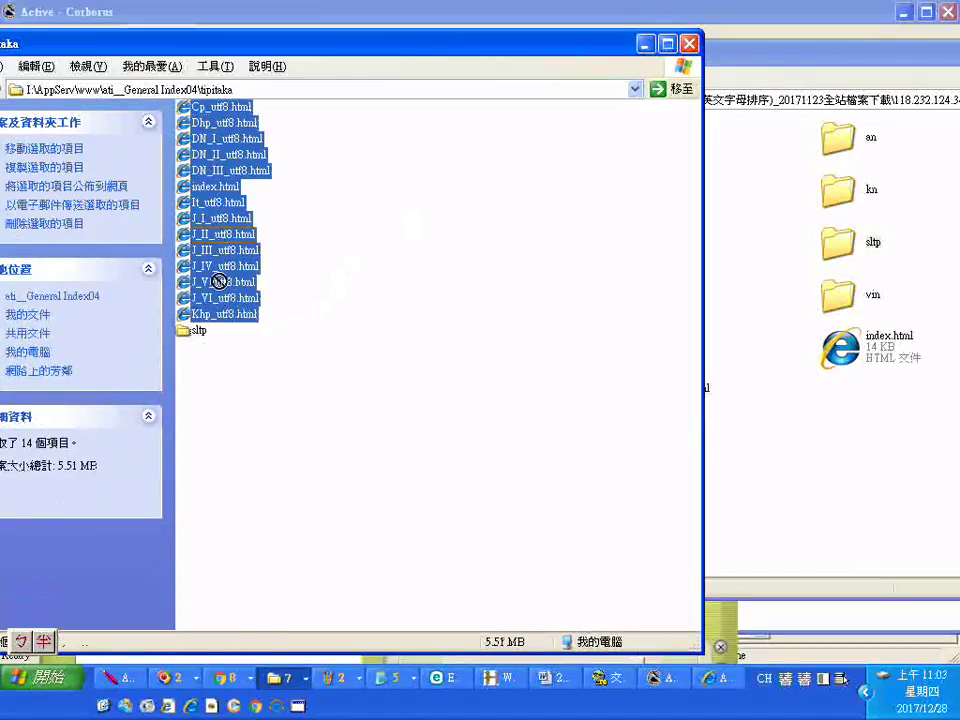
left_click_drag(204, 337, 203, 338)
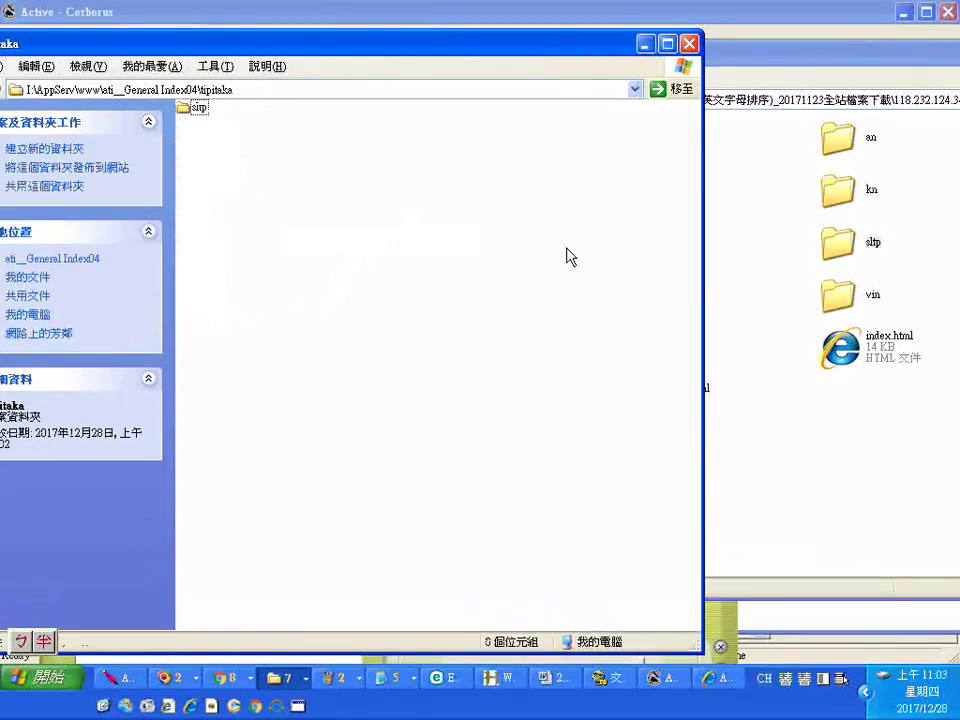
Copy sutta.html, index.html and translators.html from the source tipitaka folder into ati__General Index04's tipitaka folder beside sltp
left_click(835, 72)
left_click(632, 345)
left_click(662, 388, "shift")
left_click_drag(662, 388, 326, 339)
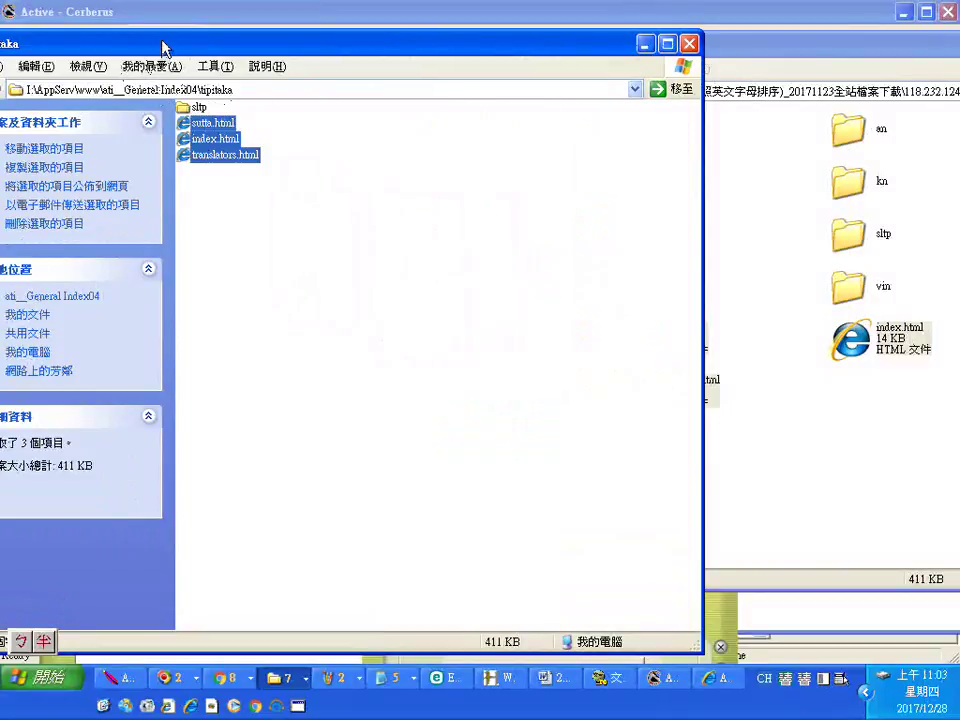
Go to ati__General Index03 in www and open its tipitaka folder to check the contents
left_click_drag(165, 43, 250, 200)
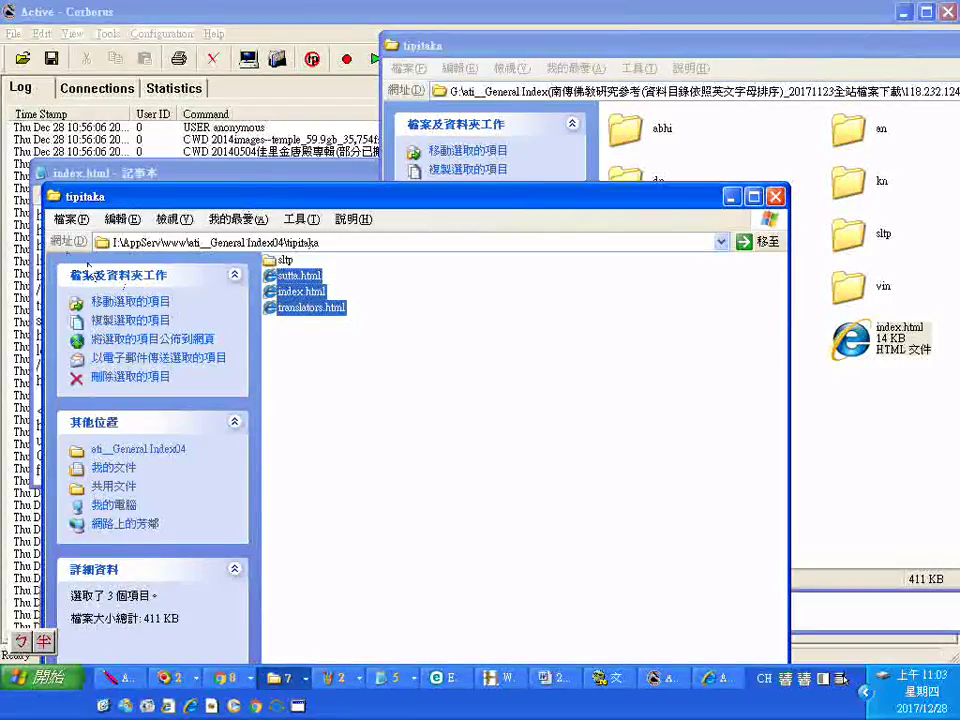
left_click(157, 455)
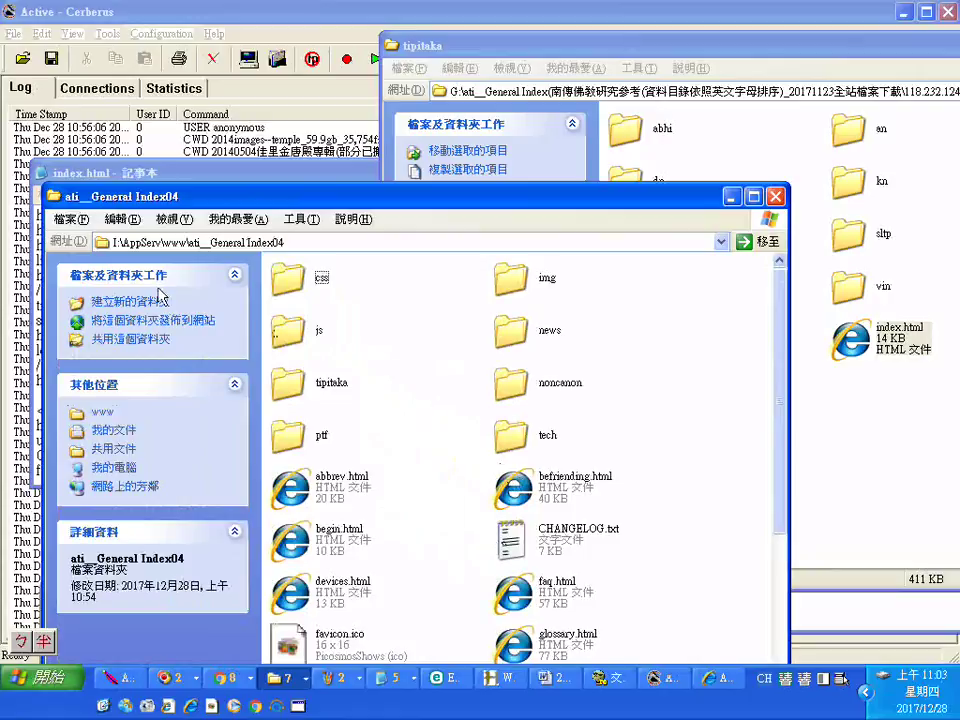
left_click(283, 242)
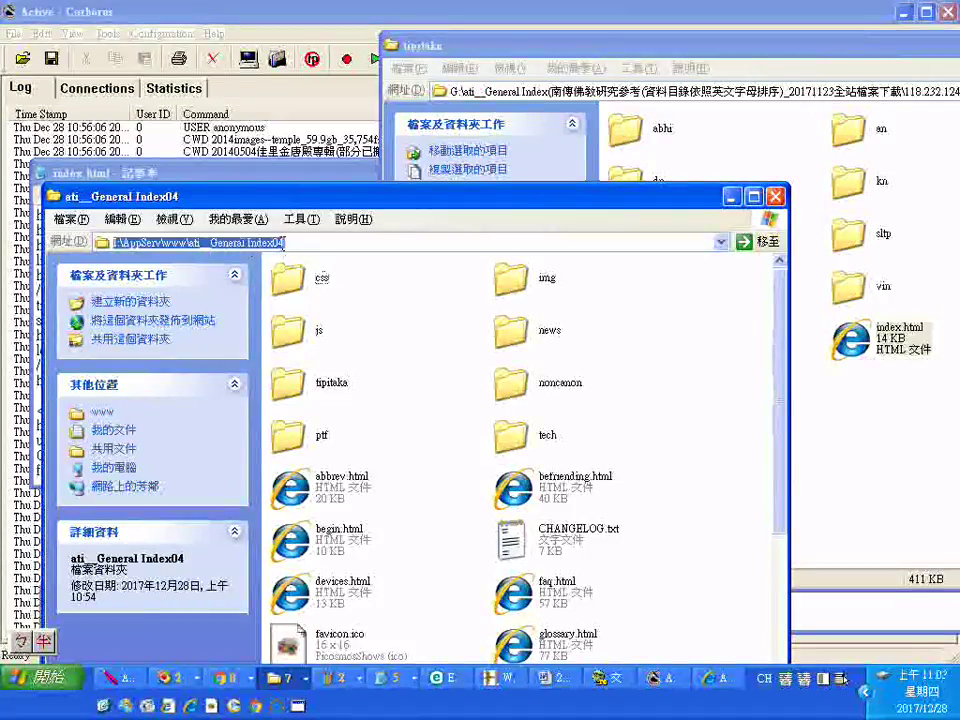
left_click(283, 242)
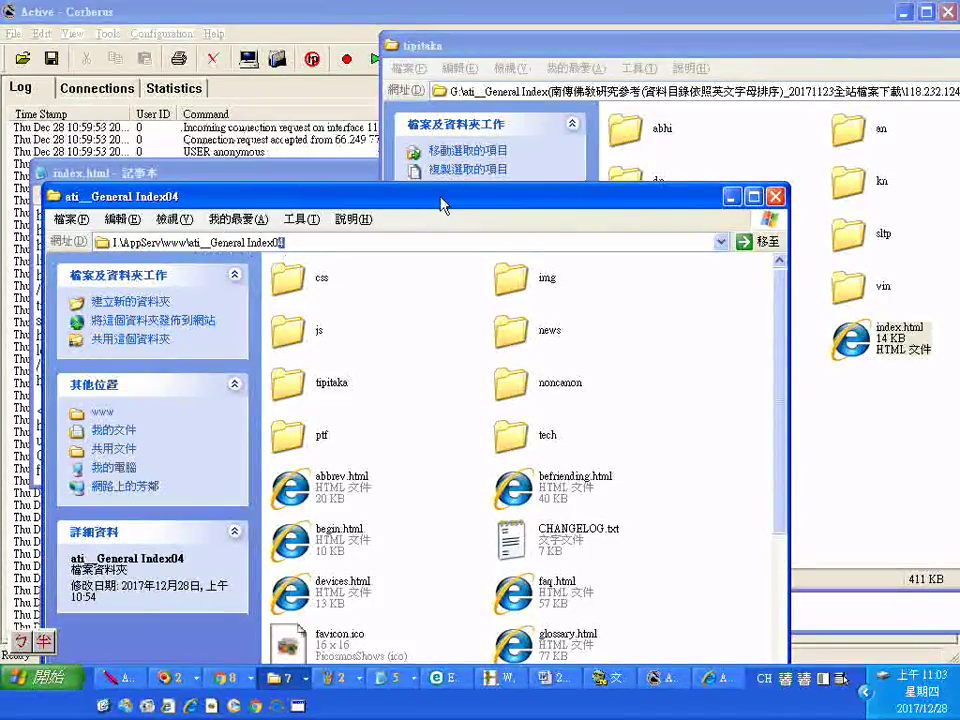
key("Return")
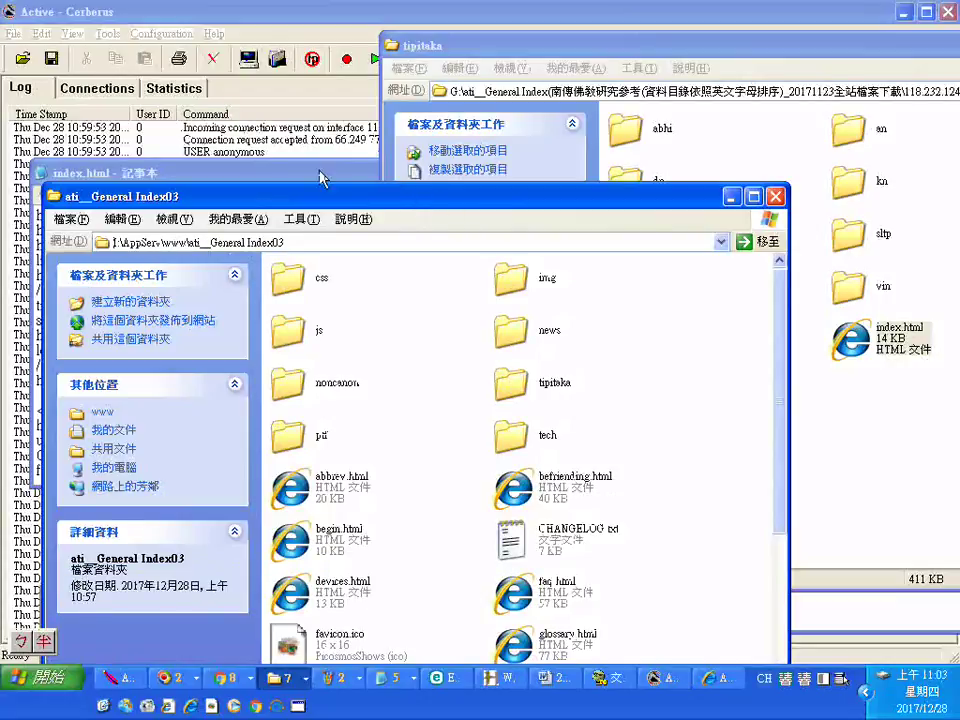
left_click(521, 395)
right_click(521, 395)
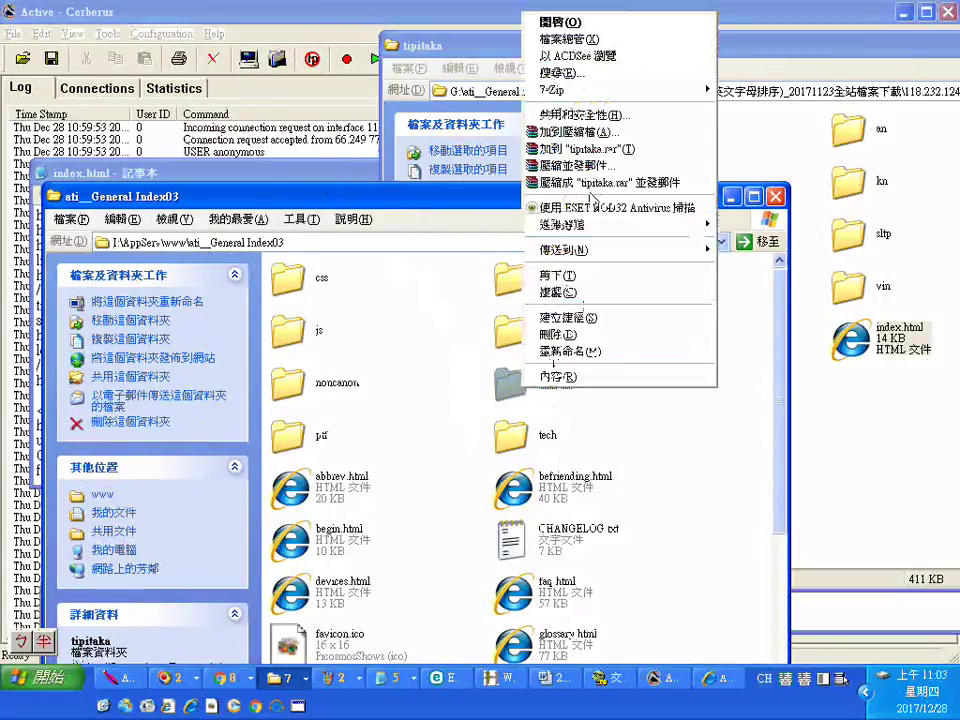
left_click(550, 23)
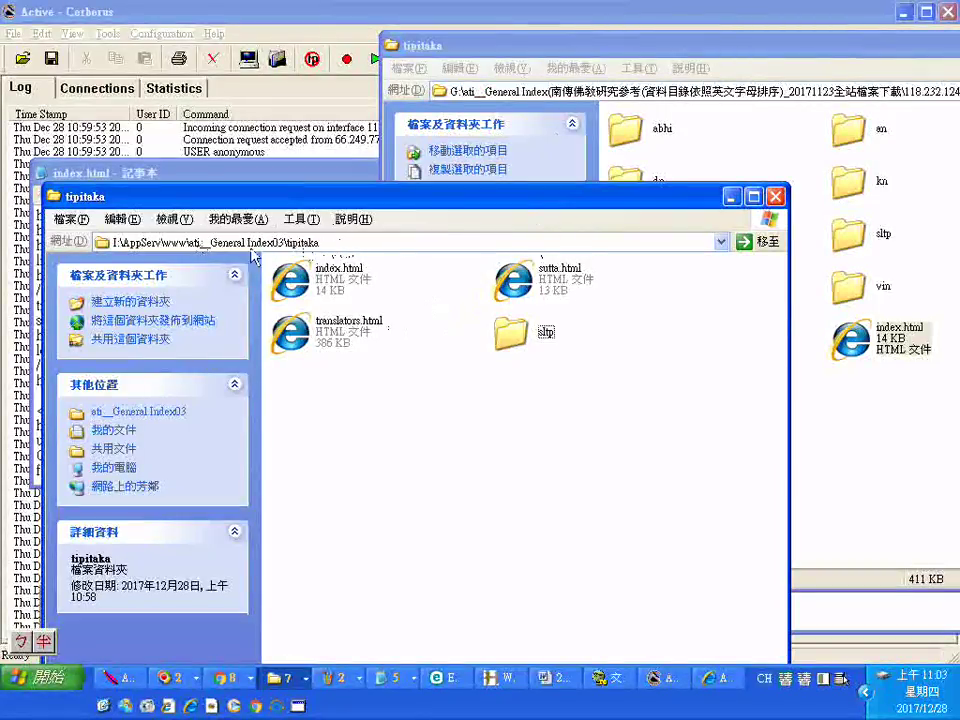
Go to ati__General Index05 in www and create a new folder in it
left_click(280, 240)
double_click(280, 240)
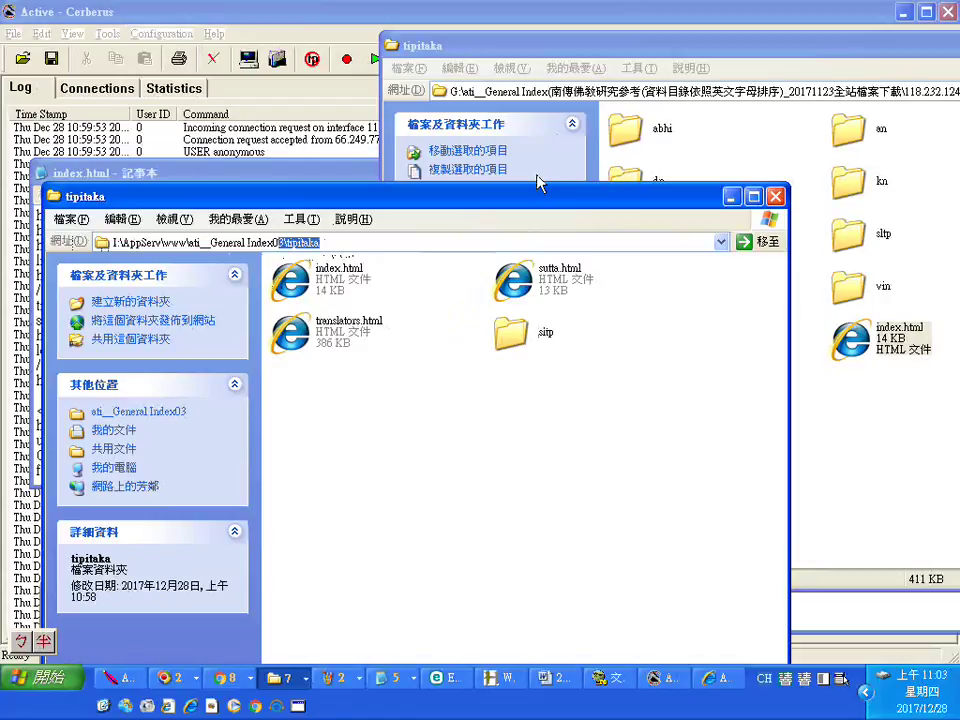
type("5")
key("Return")
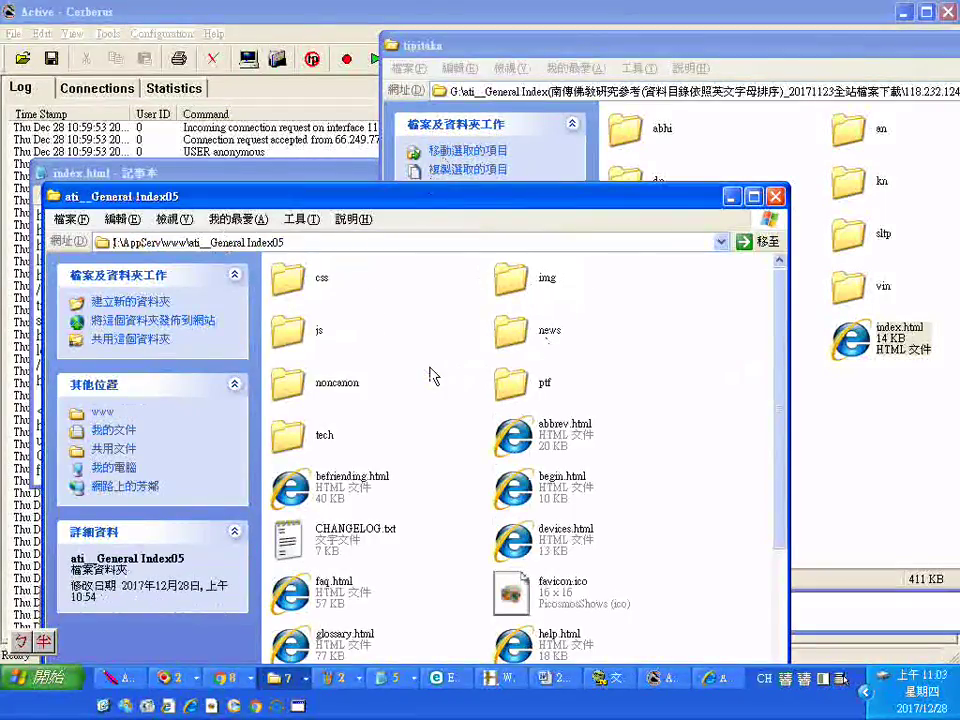
right_click(427, 376)
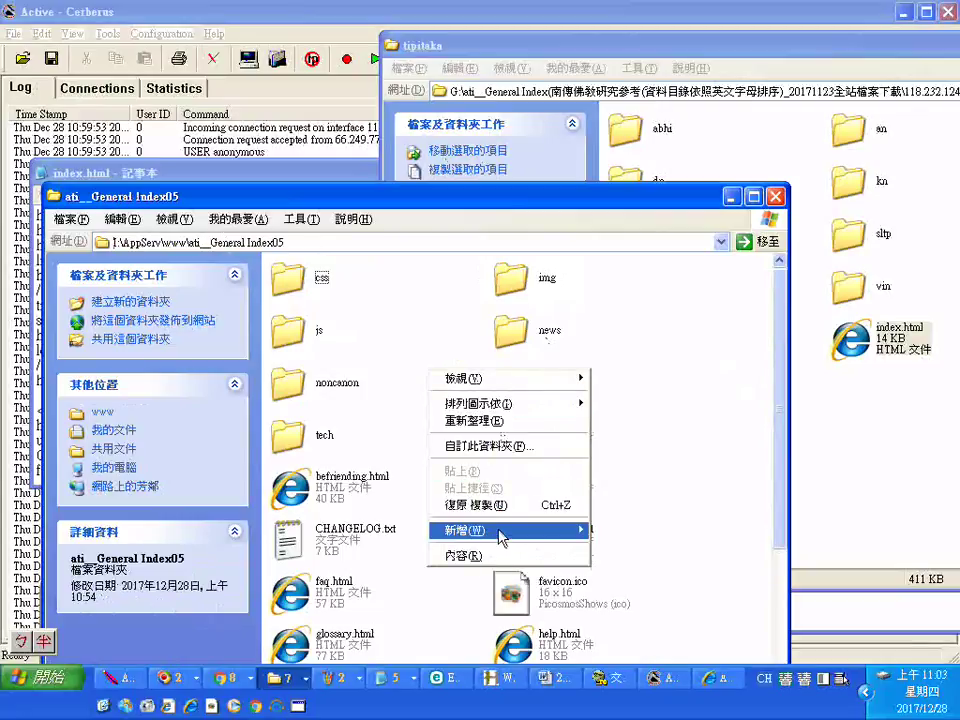
mouse_move(499, 530)
left_click(622, 207)
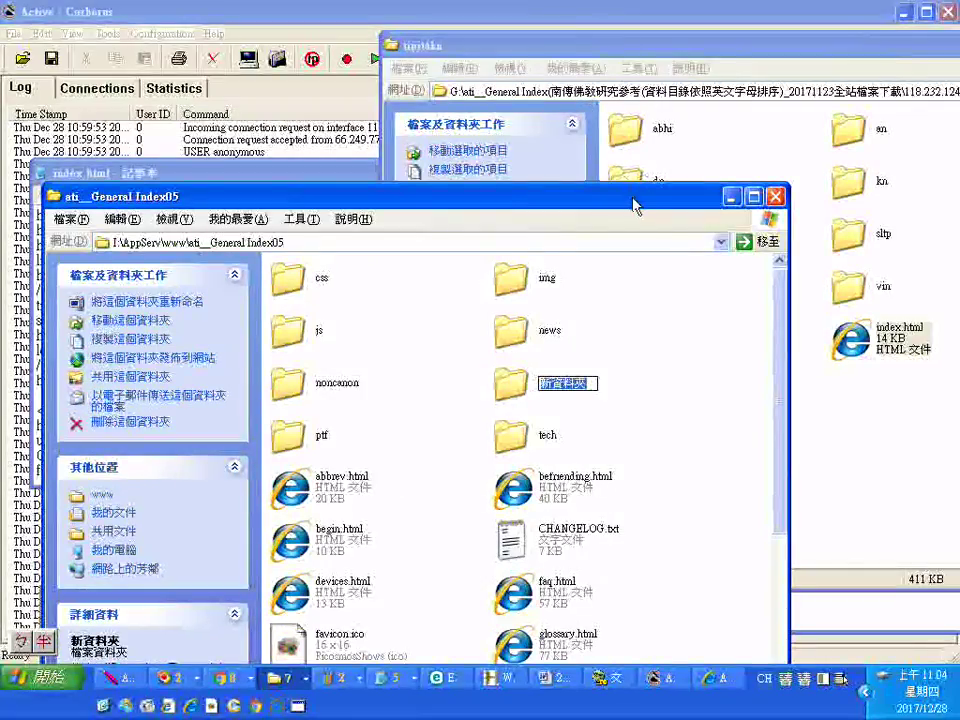
left_click_drag(632, 205, 485, 131)
left_click(380, 307)
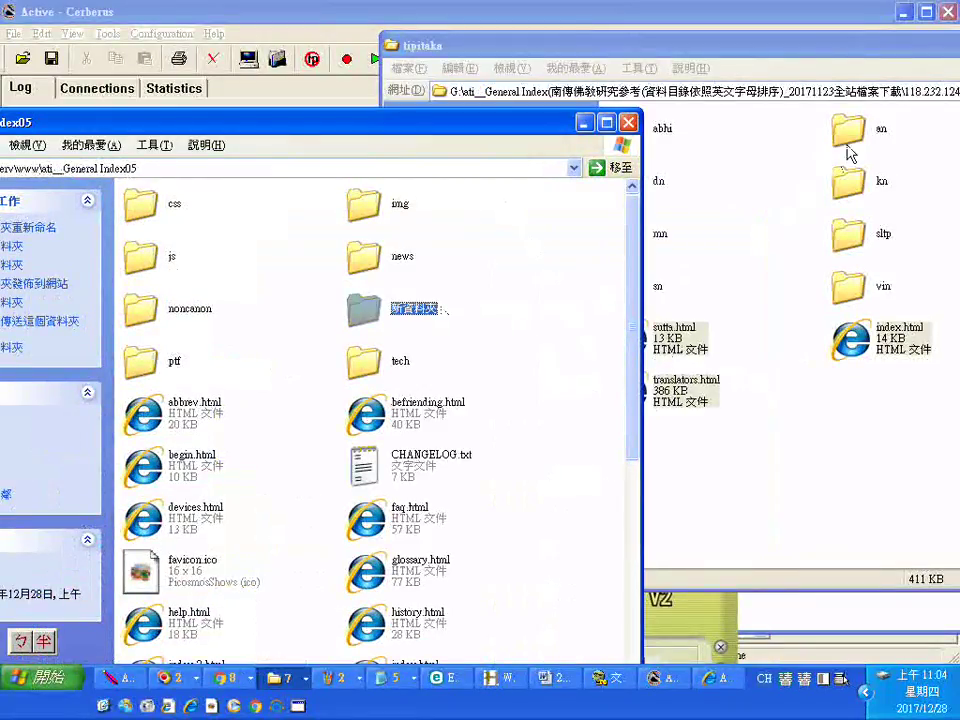
Copy the folder name tipitaka from the end of the source tipitaka folder's path
left_click_drag(678, 45, 453, 45)
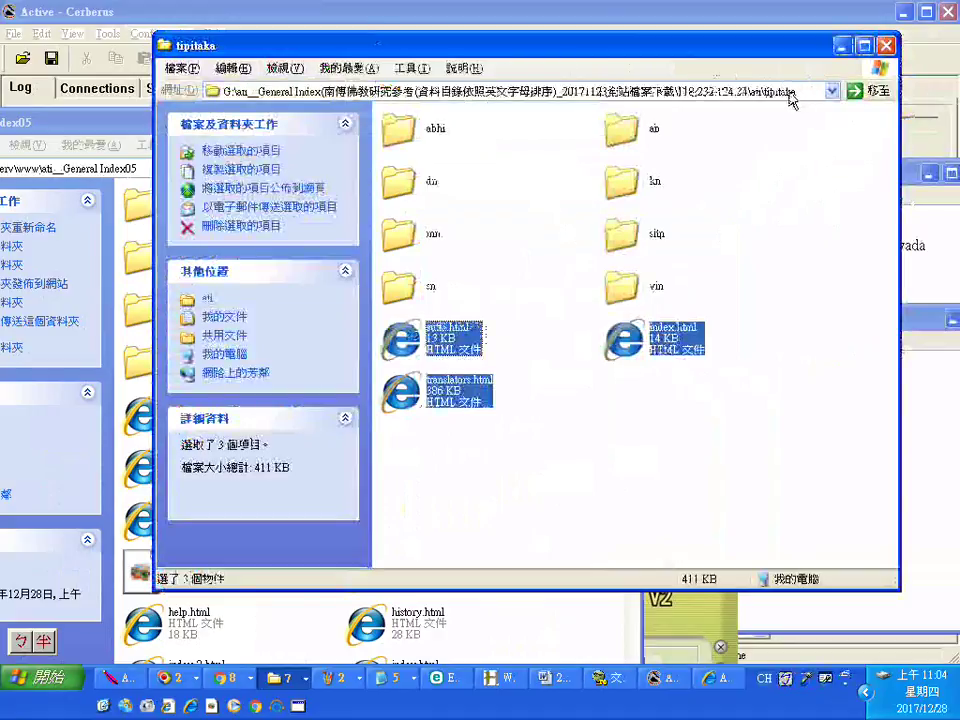
left_click(500, 91)
key("alt")
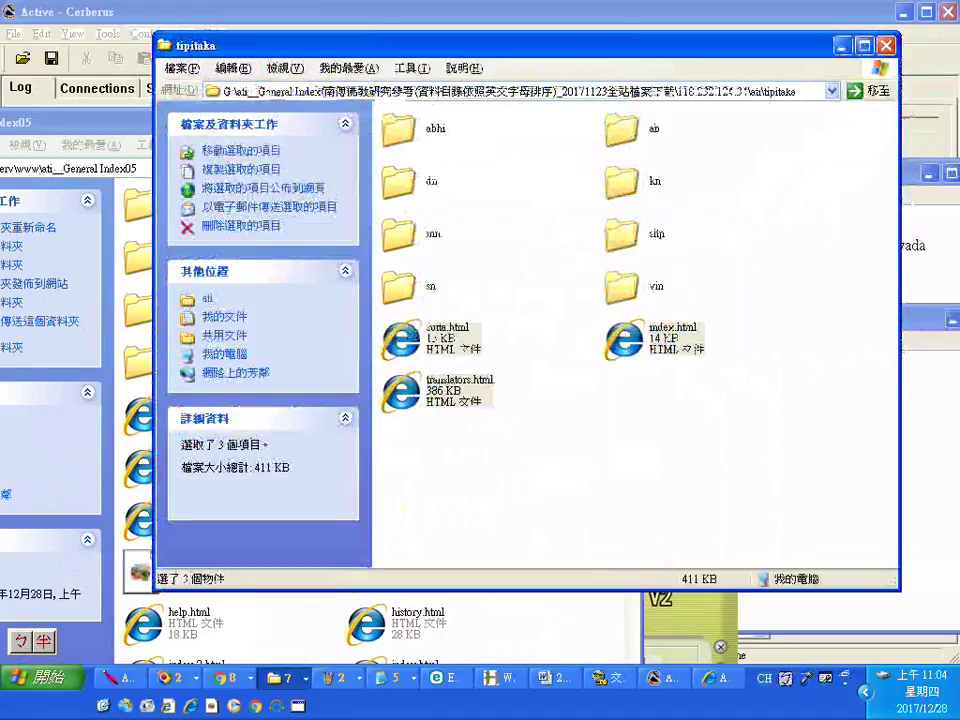
double_click(766, 91)
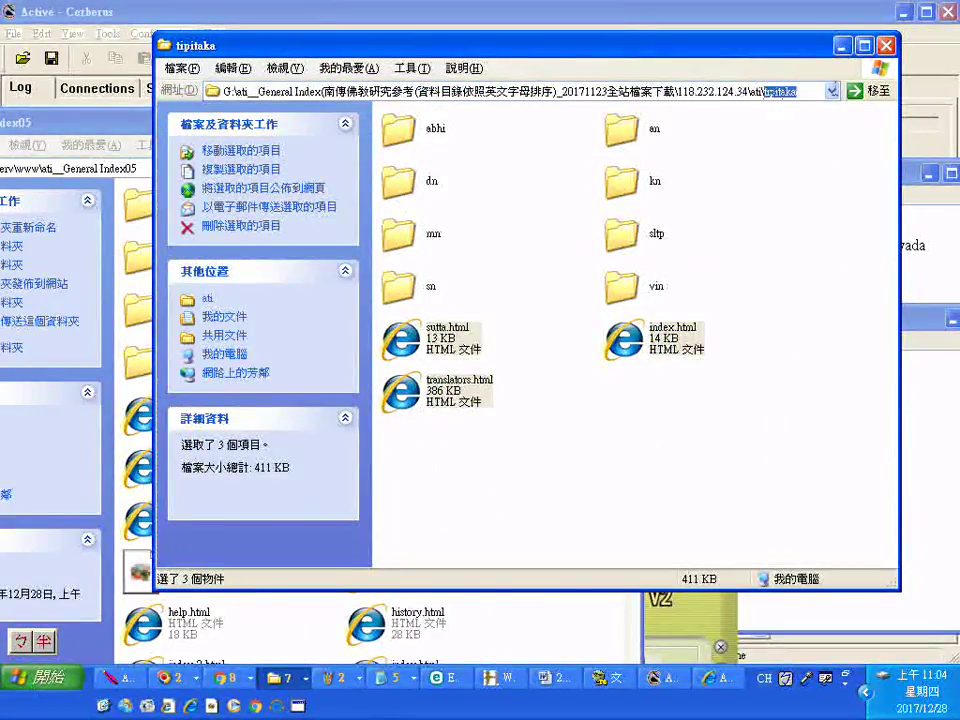
right_click(781, 93)
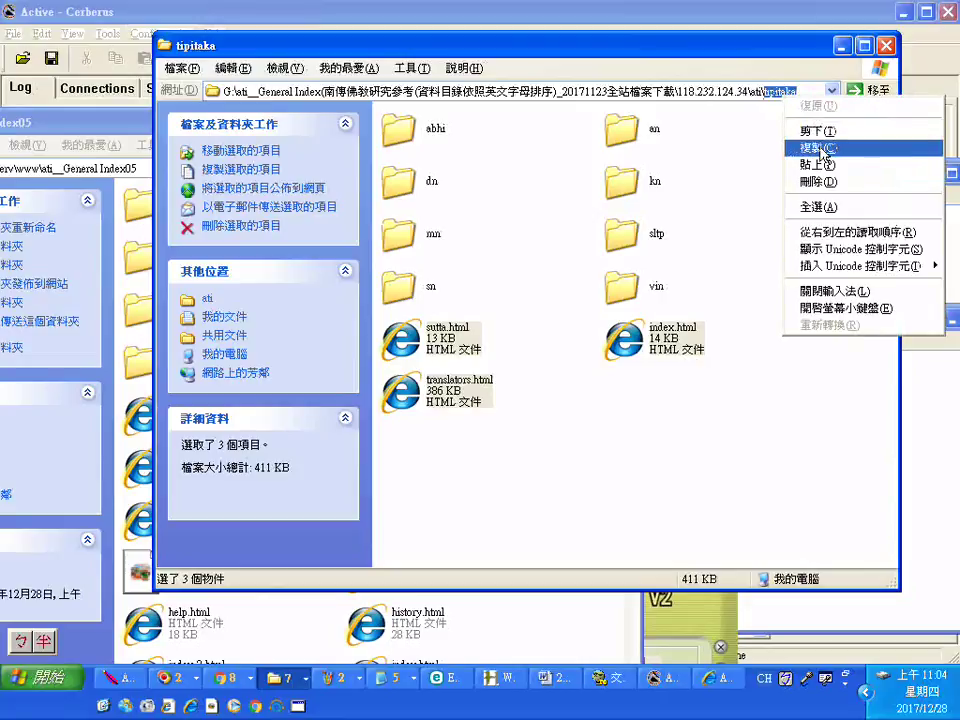
left_click(820, 143)
Rename the new folder in ati__General Index05 as tipitaka and open it
left_click_drag(640, 50, 825, 115)
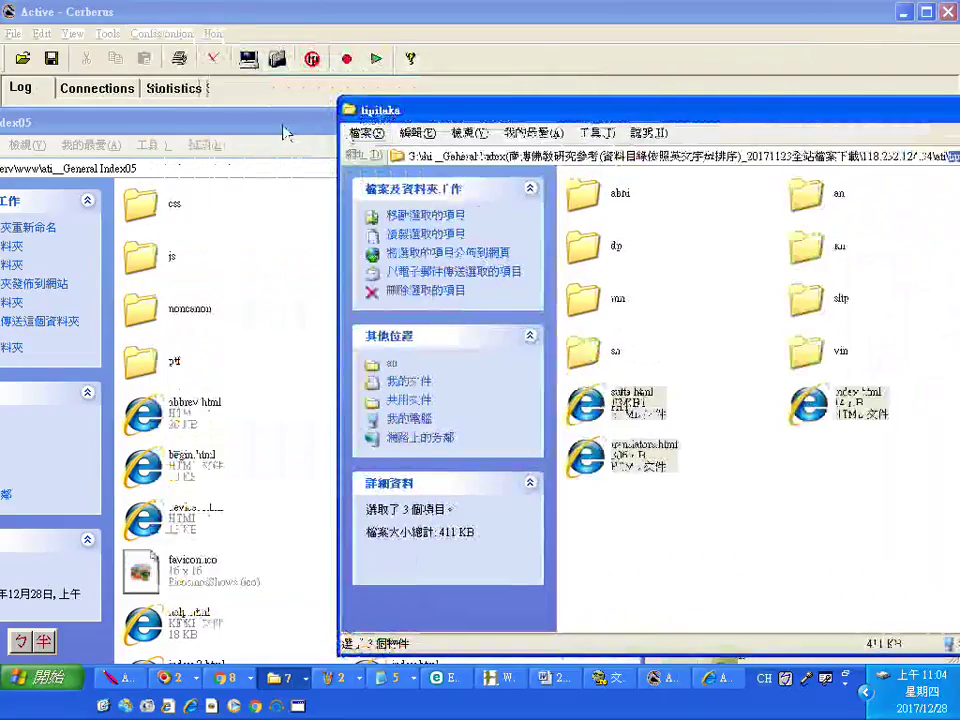
left_click(478, 306)
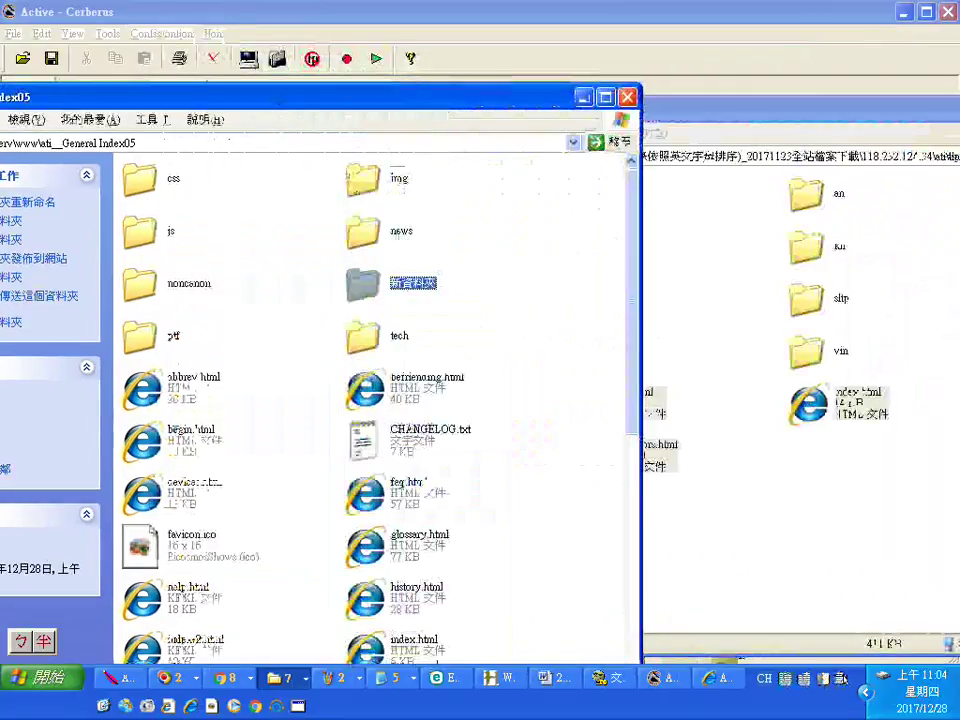
right_click(405, 285)
left_click(440, 354)
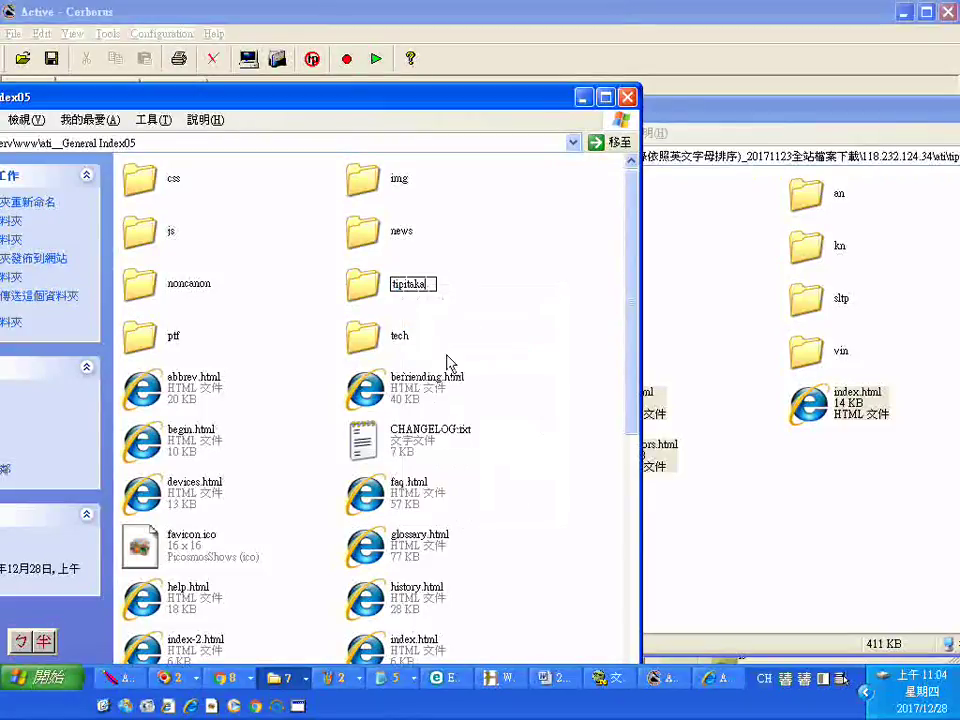
left_click(366, 290)
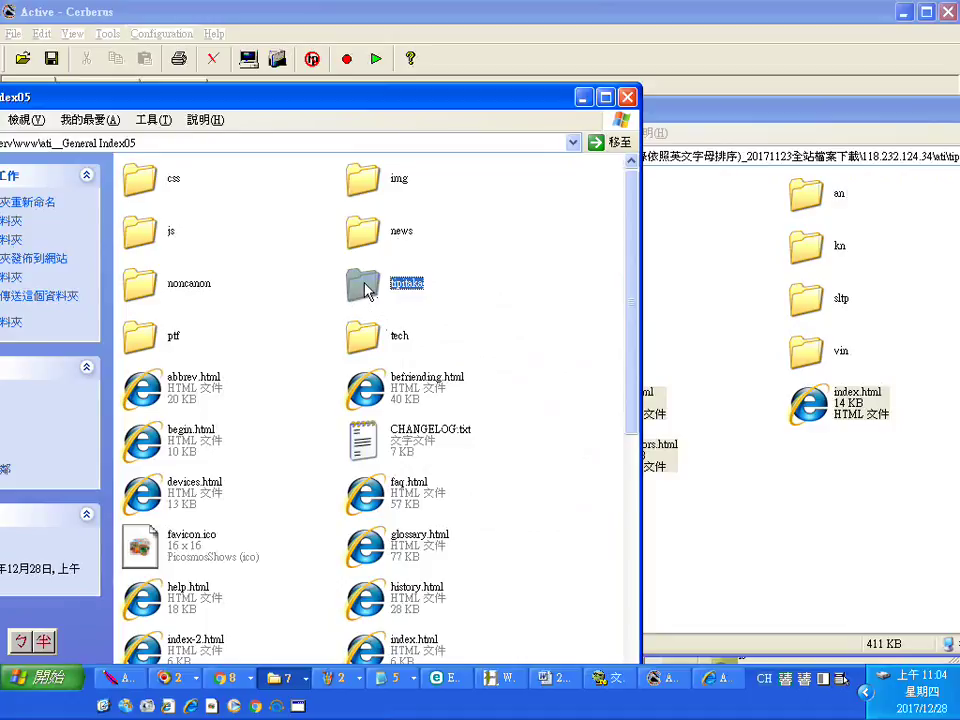
right_click(366, 290)
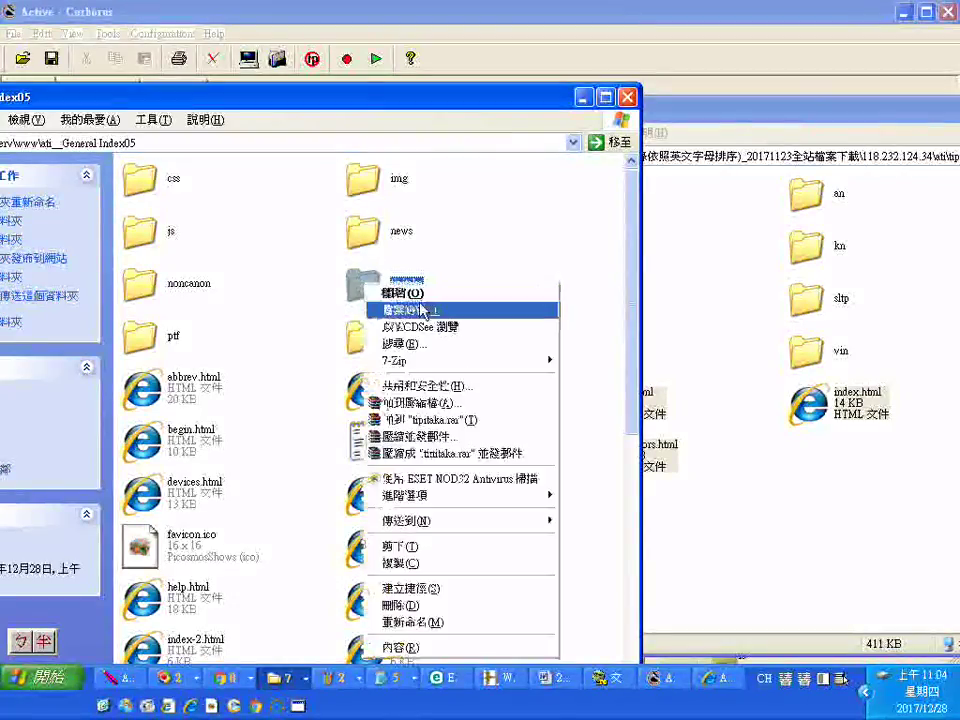
left_click(410, 233)
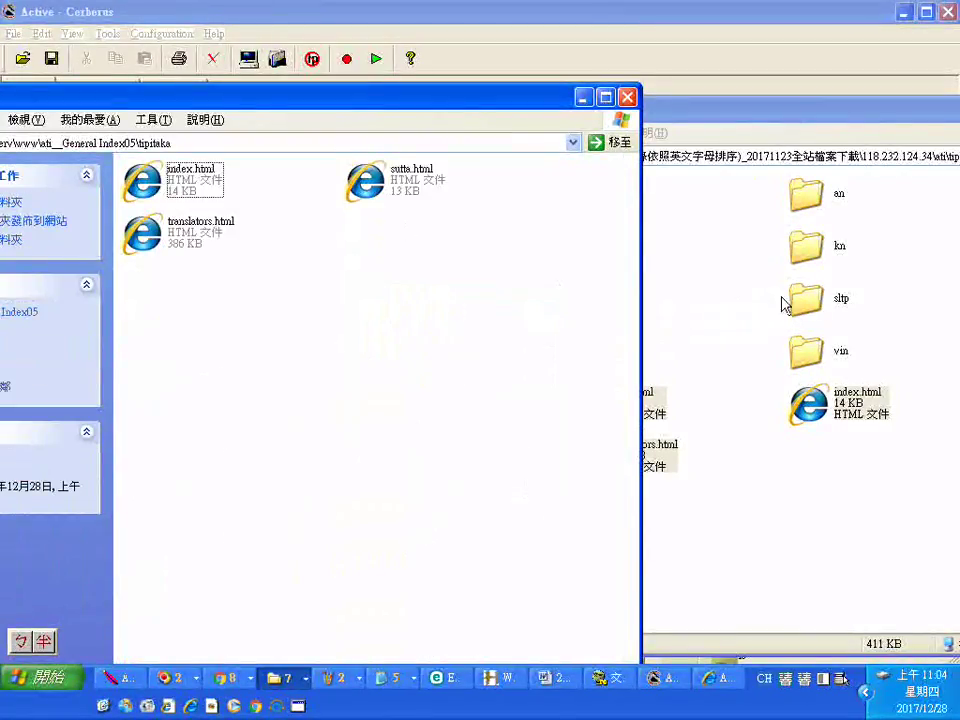
Copy the name of the source tipitaka folder's sltp subfolder, leaving the subfolder's name as it is
left_click(838, 300)
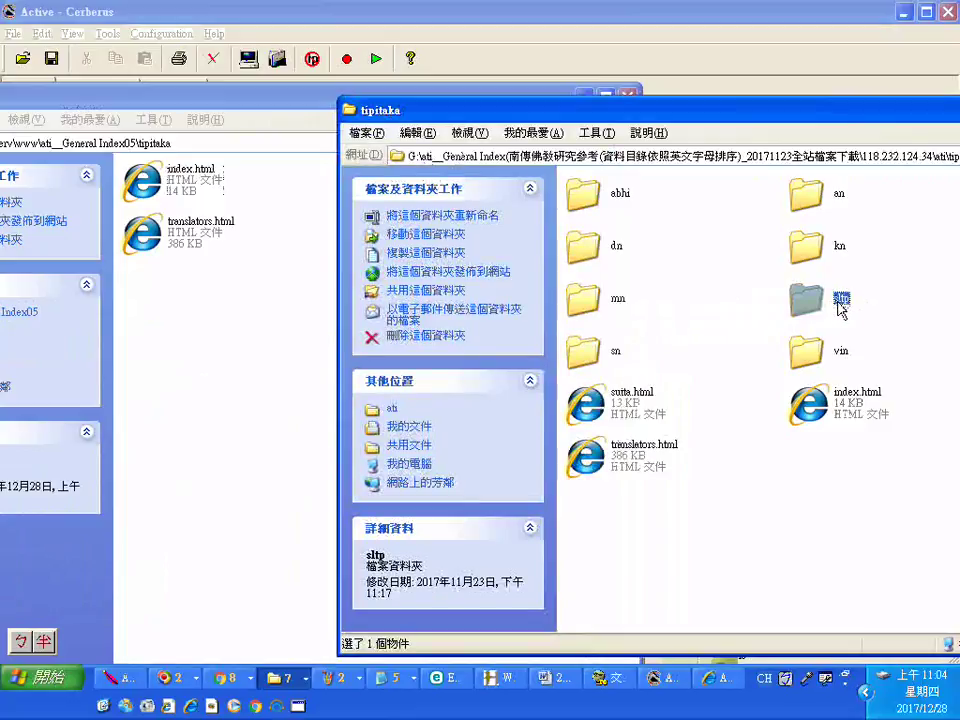
left_click(841, 299)
right_click(840, 304)
left_click(747, 353)
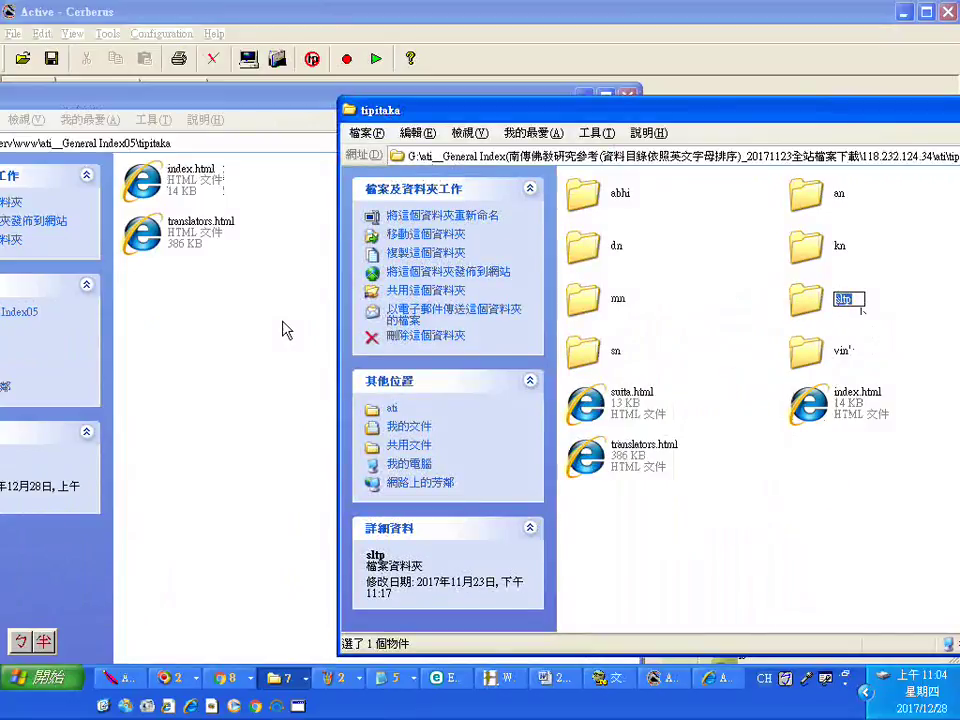
Create a folder named sltp inside ati__General Index05's tipitaka folder
right_click(275, 332)
mouse_move(332, 487)
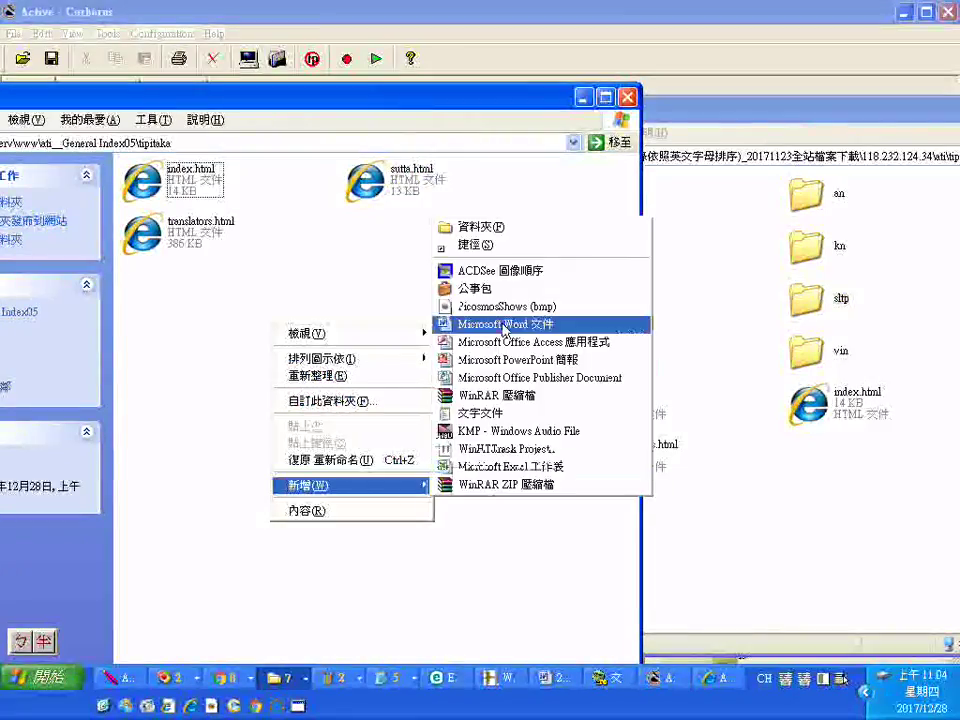
left_click(485, 227)
right_click(411, 246)
left_click(440, 306)
left_click(366, 240)
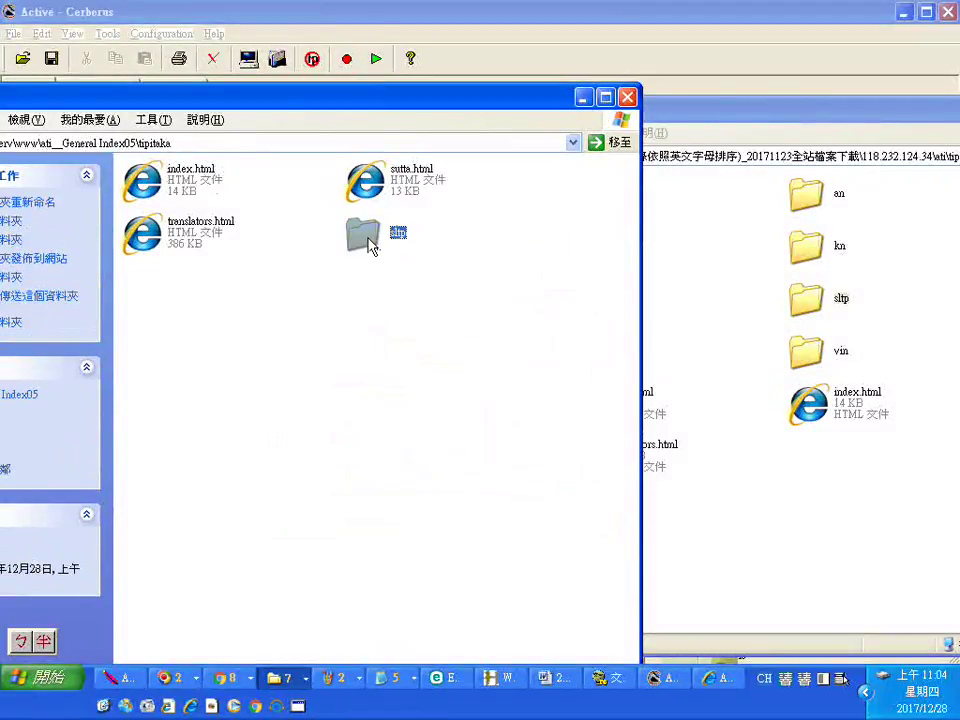
Open the new sltp folder in ati__General Index05 and the sltp folder in the source tipitaka folder
right_click(370, 246)
left_click(445, 248)
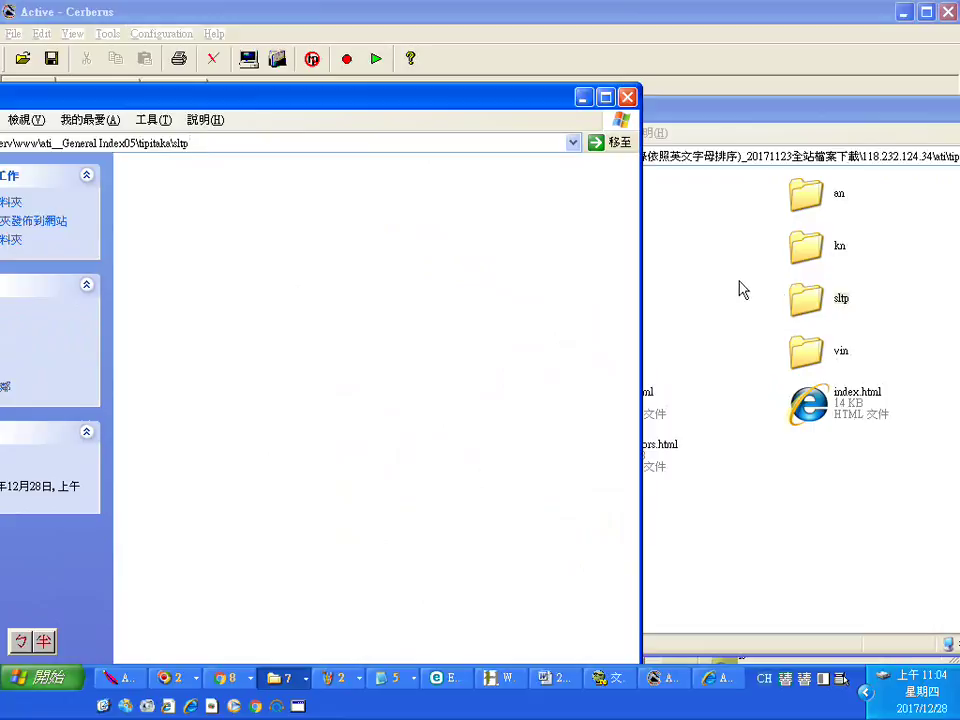
right_click(797, 302)
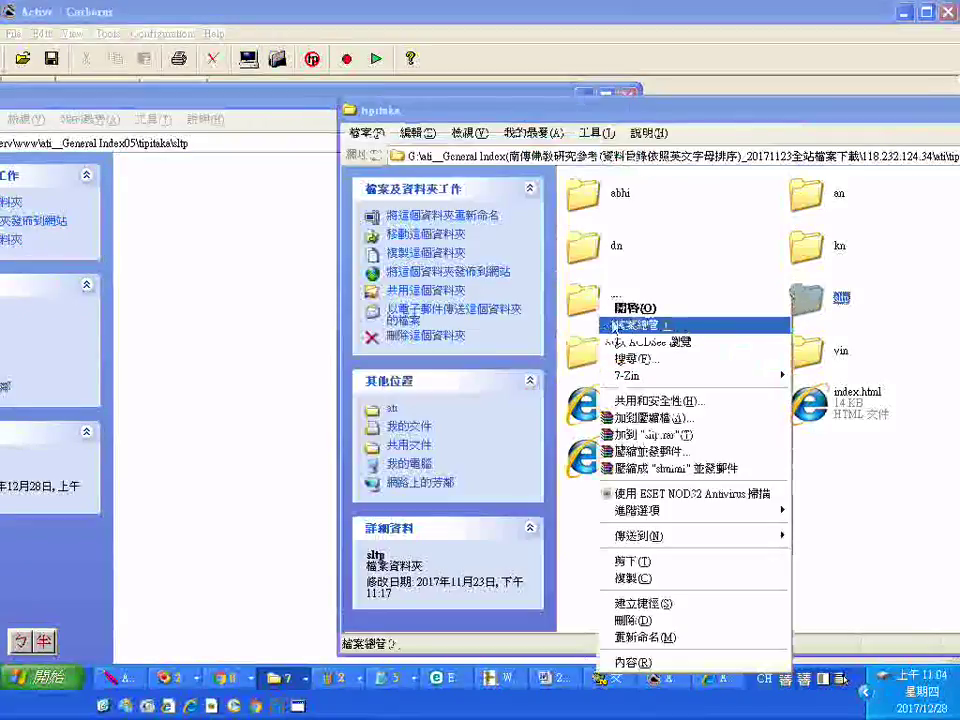
left_click(621, 309)
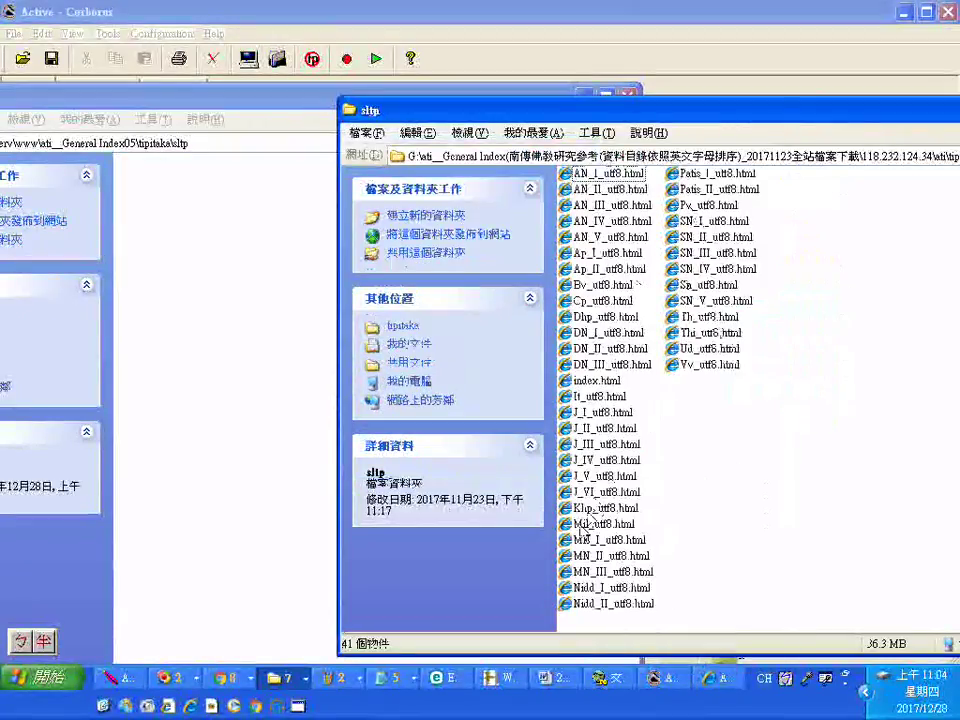
left_click(603, 588)
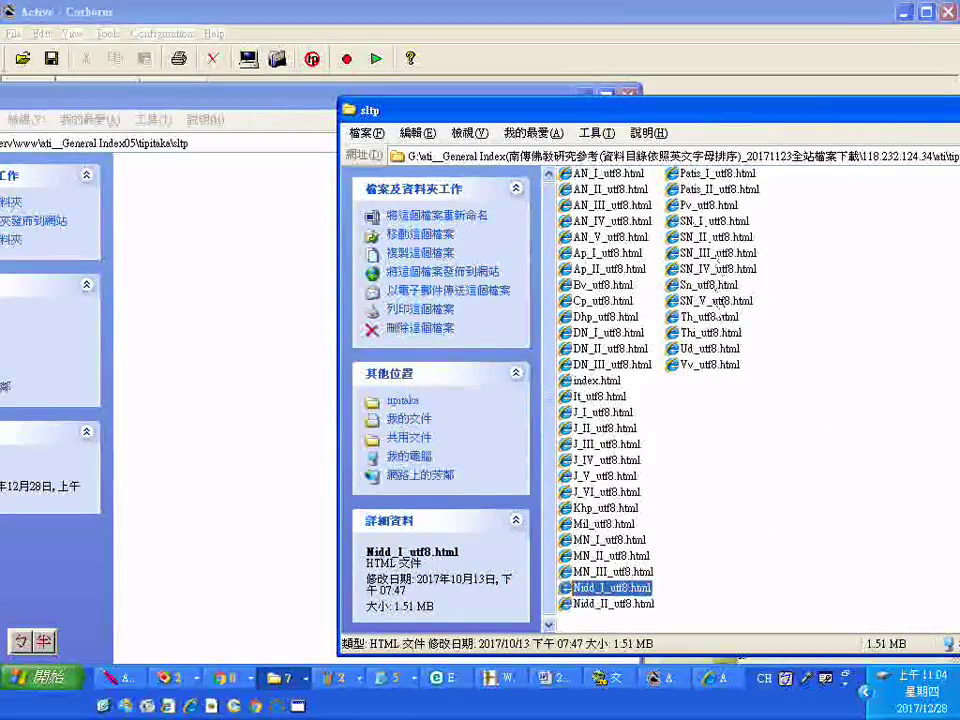
left_click(591, 604, "shift")
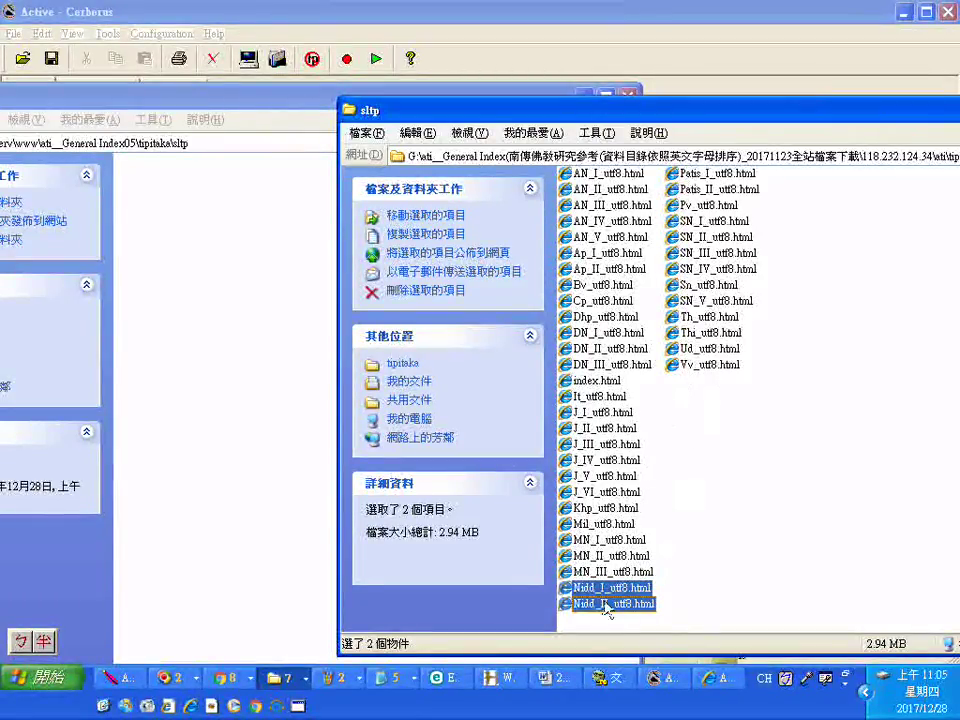
left_click(603, 523, "ctrl")
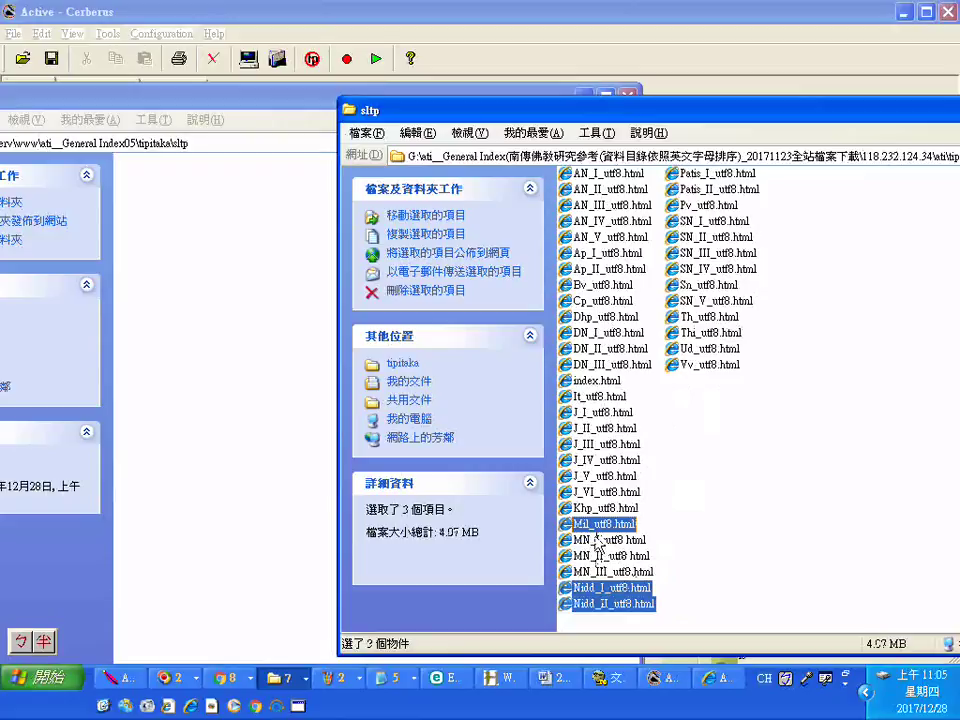
left_click(603, 539, "ctrl")
left_click(603, 555, "ctrl")
left_click(598, 571, "ctrl")
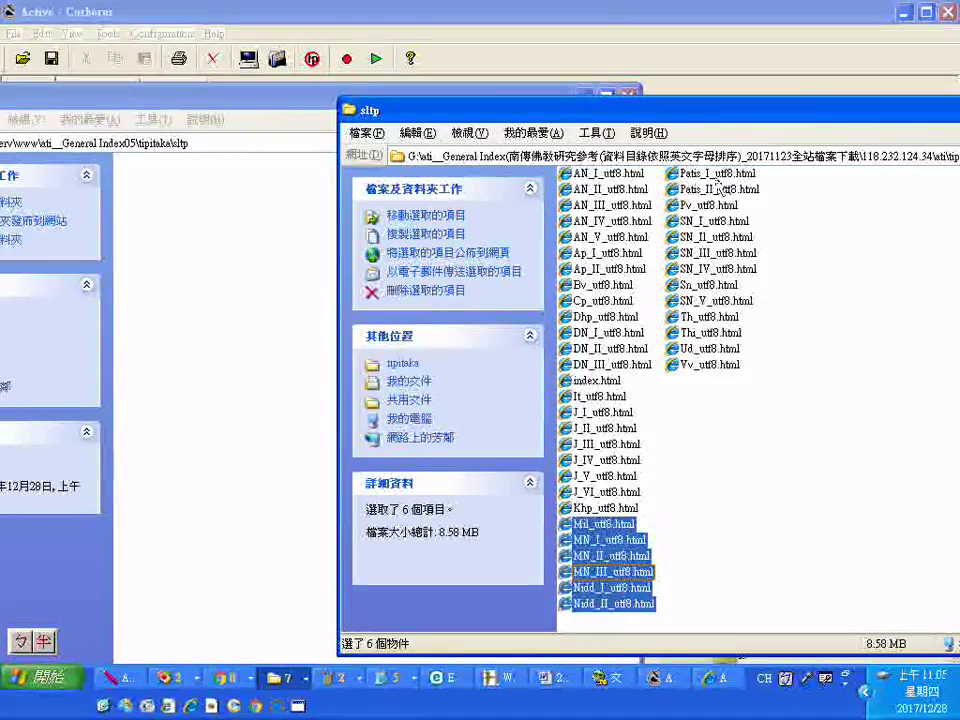
Check the combined size of the source sltp files from Patis_I_utf8 through SN_V_utf8, and again only through SN_IV_utf8
key("p")
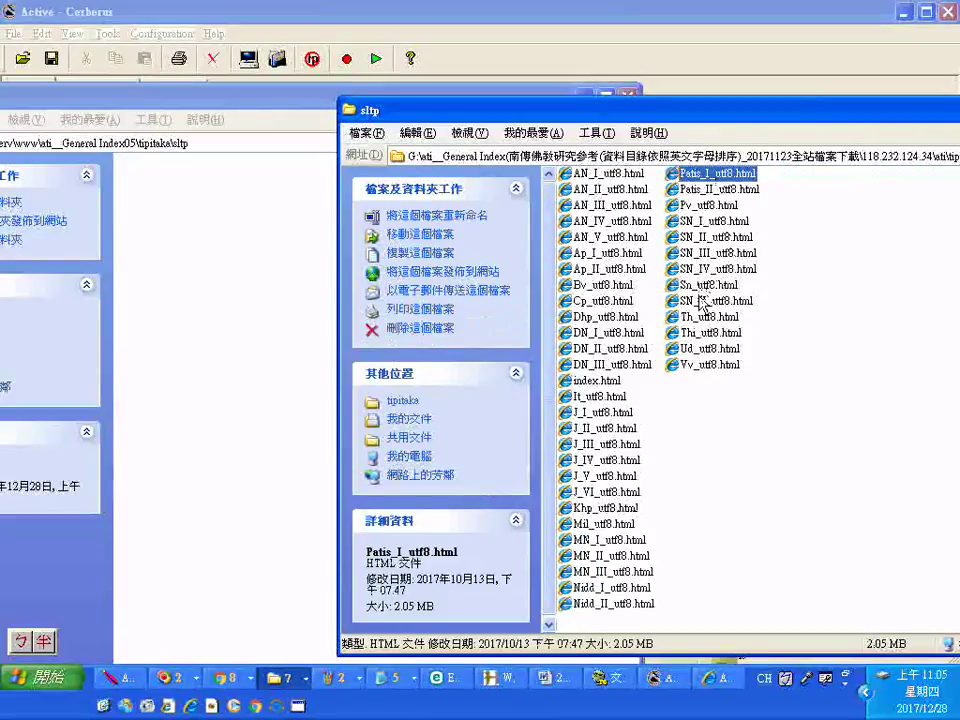
left_click(700, 301, "shift")
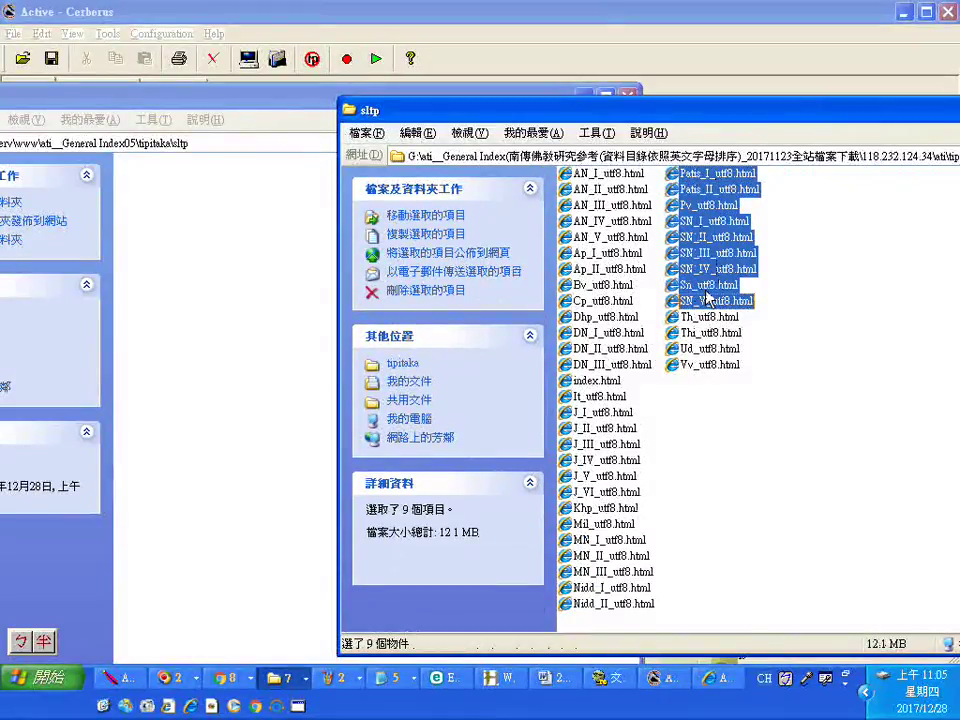
left_click(697, 270, "shift")
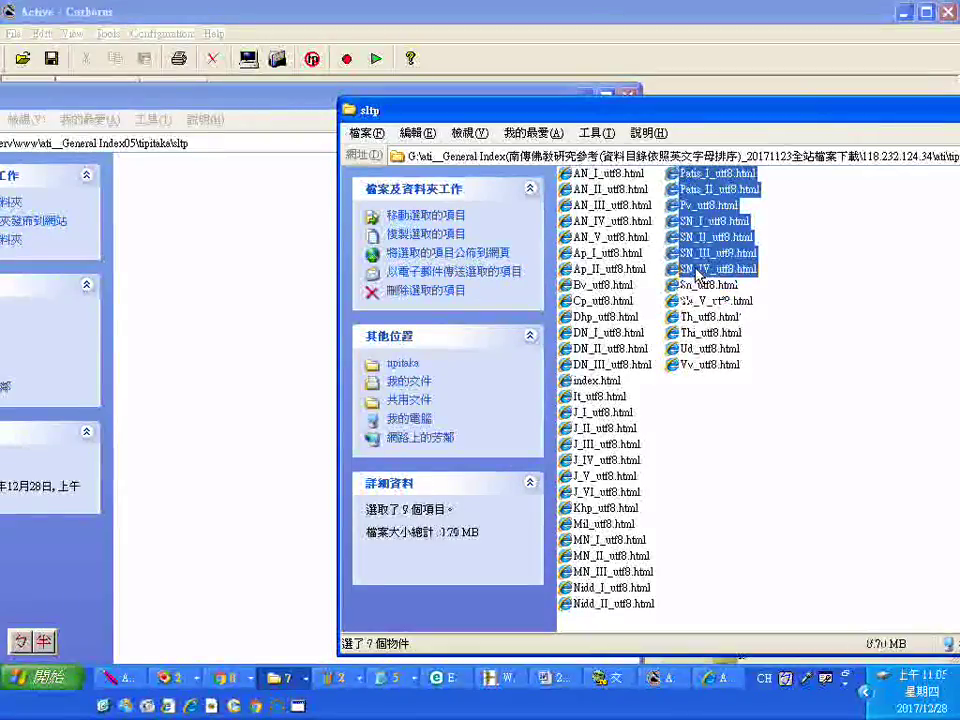
left_click(609, 385, "ctrl")
Check the combined size of Sn_utf8 through Vv_utf8 while adding SN_IV, SN_III, SN_II and SN_I one by one
left_click(703, 287)
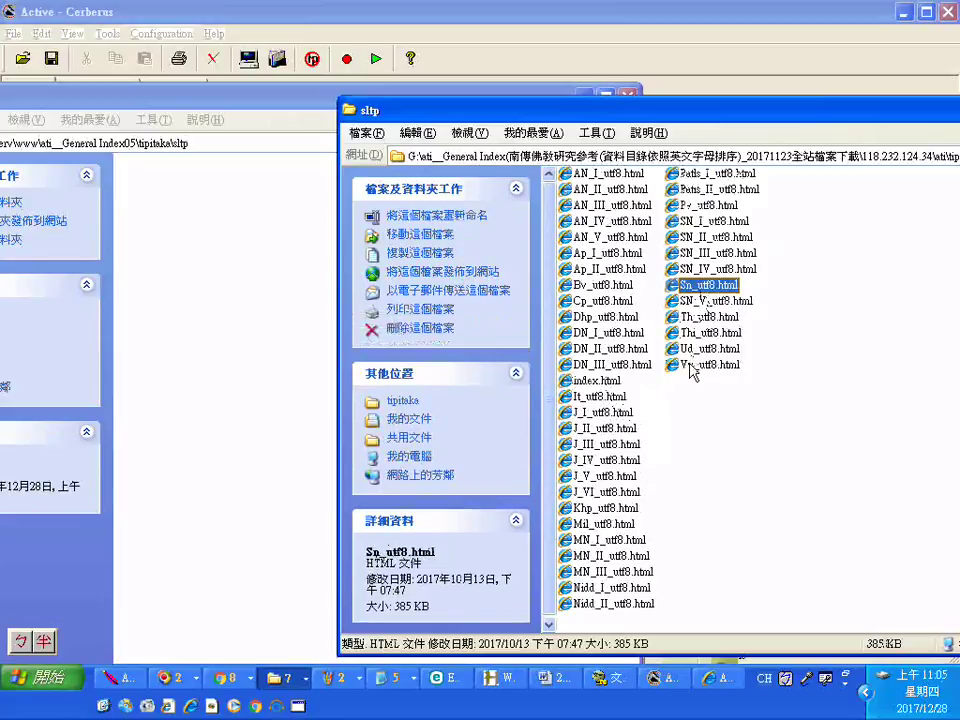
left_click(690, 366, "shift")
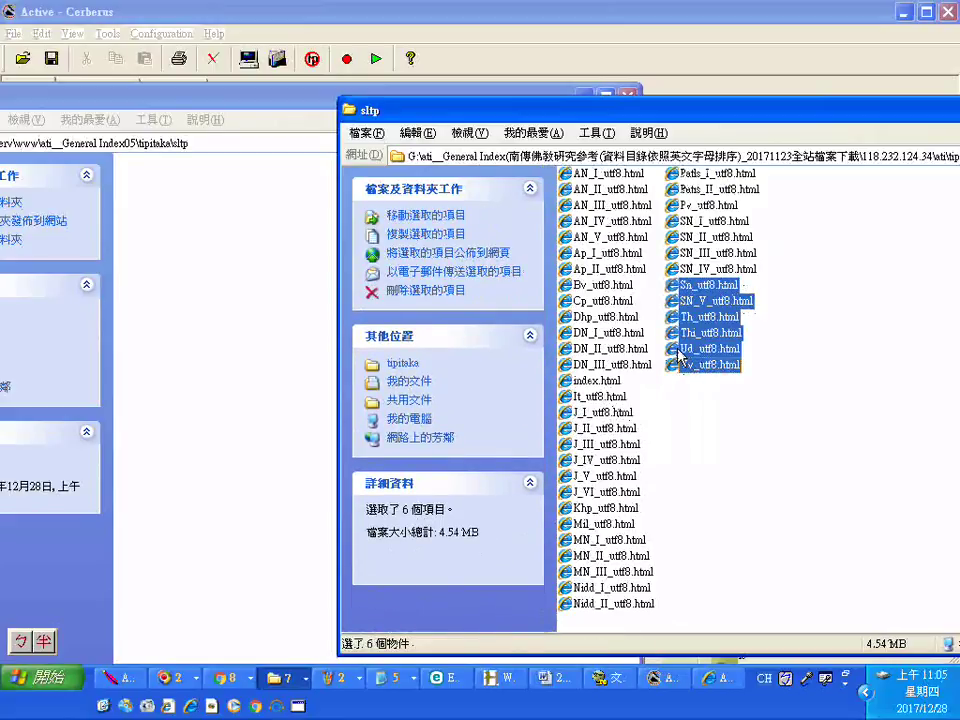
left_click(694, 268, "ctrl")
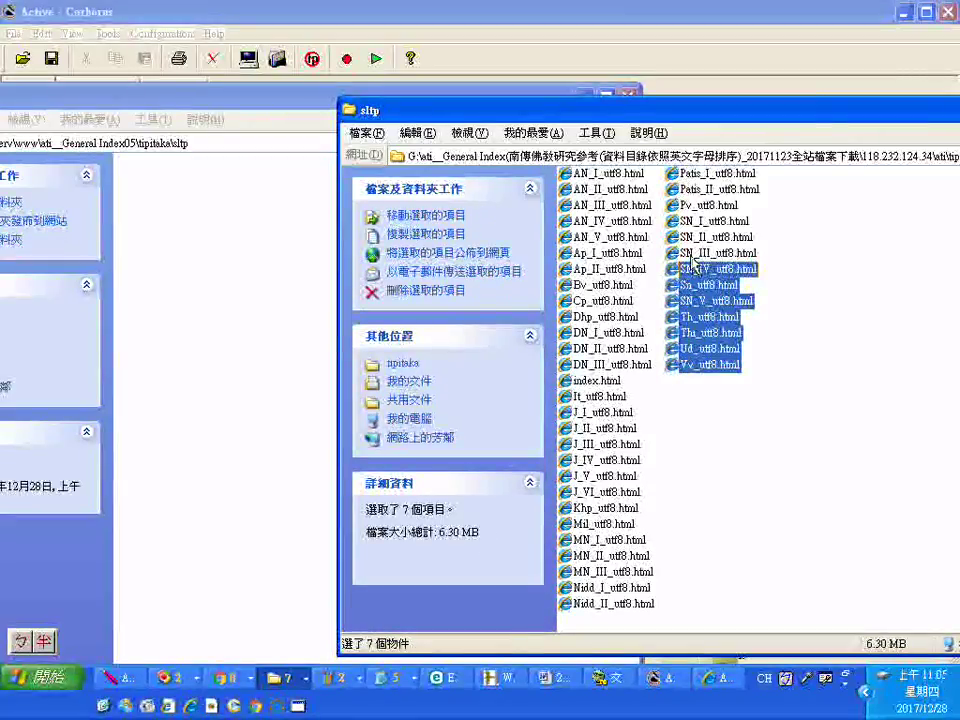
left_click(694, 254, "ctrl")
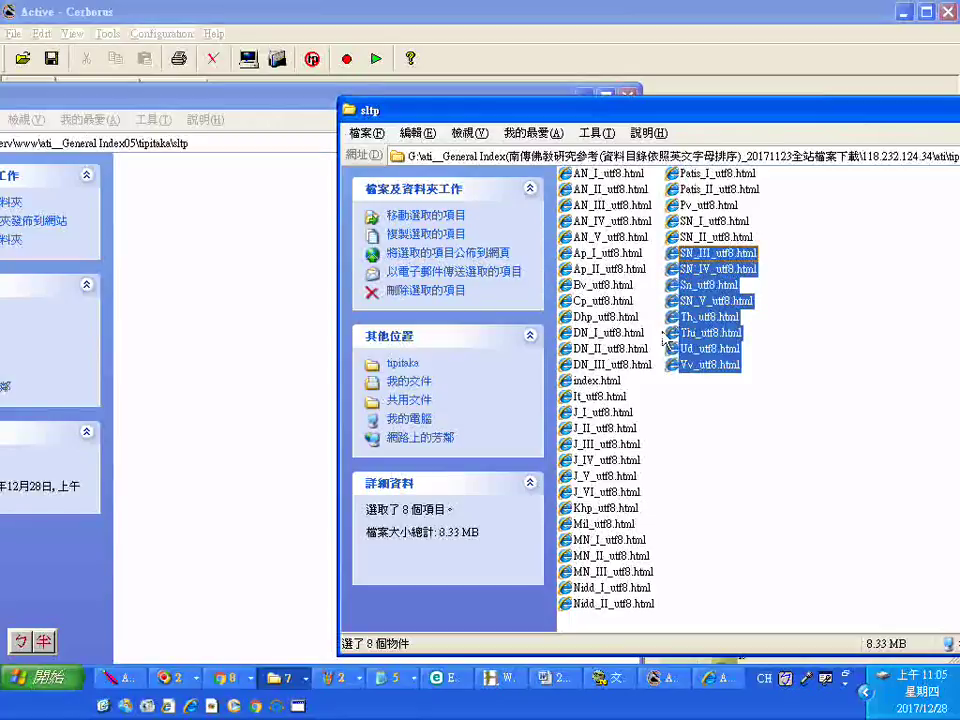
left_click(694, 237, "ctrl")
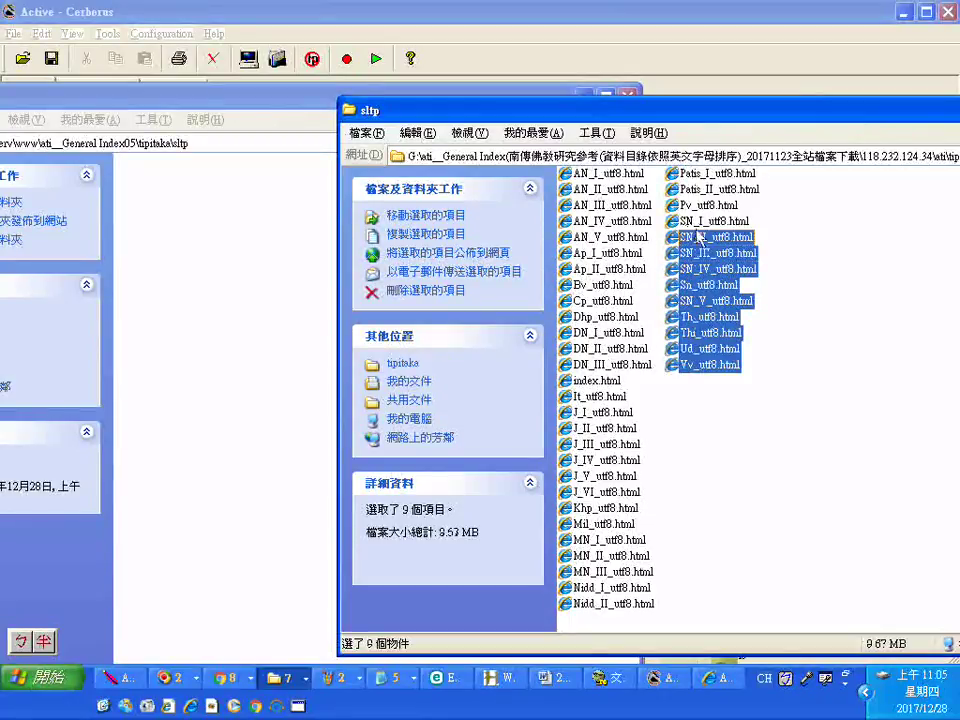
left_click(694, 221, "ctrl")
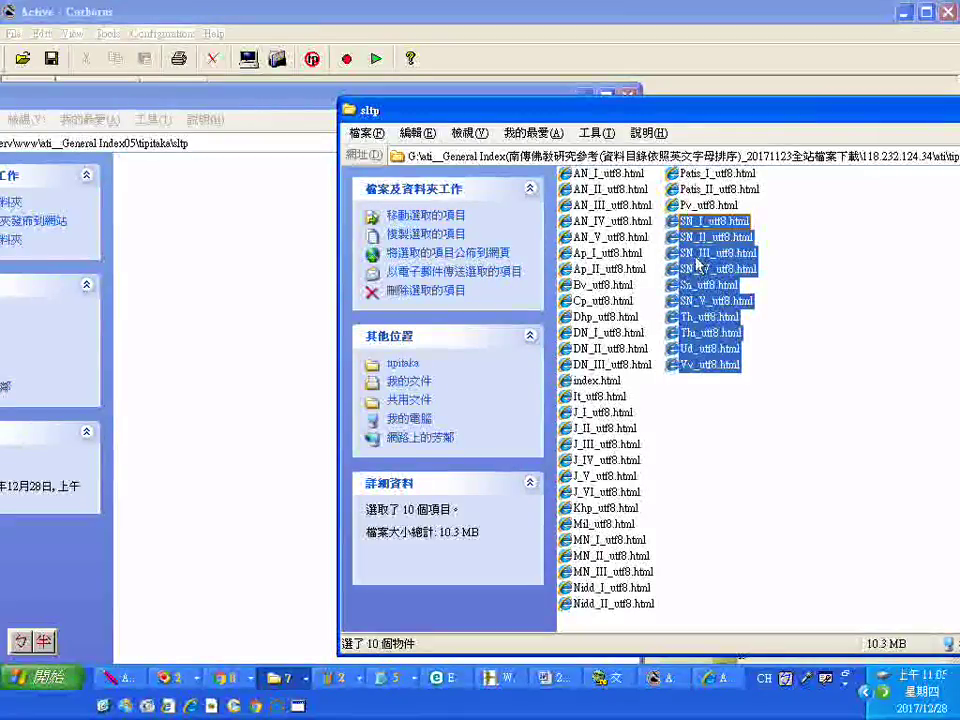
left_click(695, 255, "ctrl")
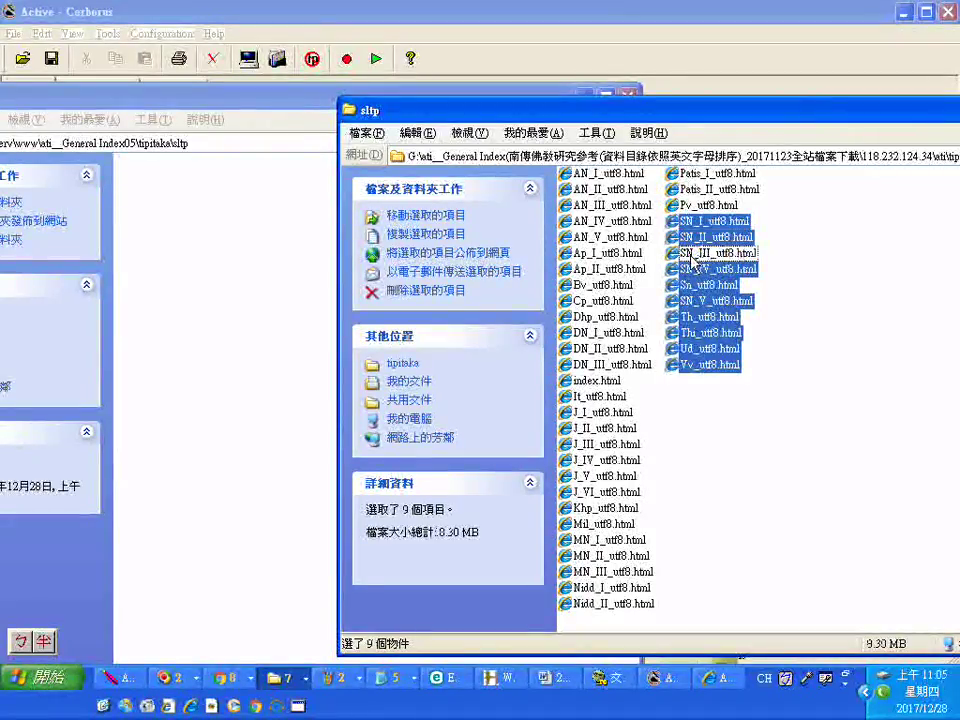
Compare the combined sizes of the files before and after a split point at SN_III_utf8 in the source sltp folder
left_click(700, 253)
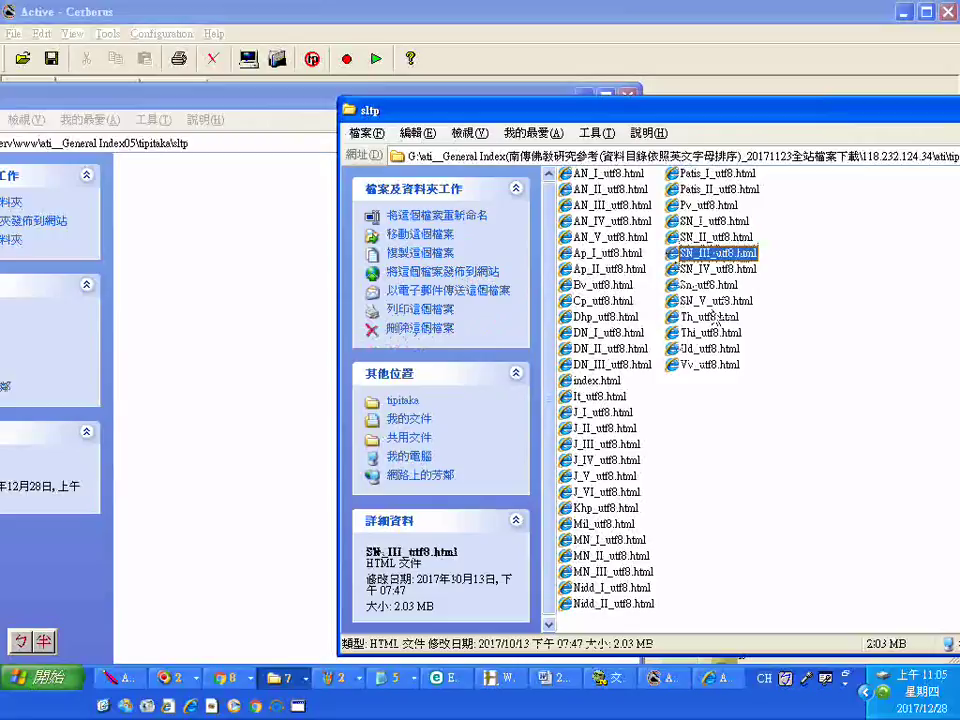
left_click(696, 366, "shift")
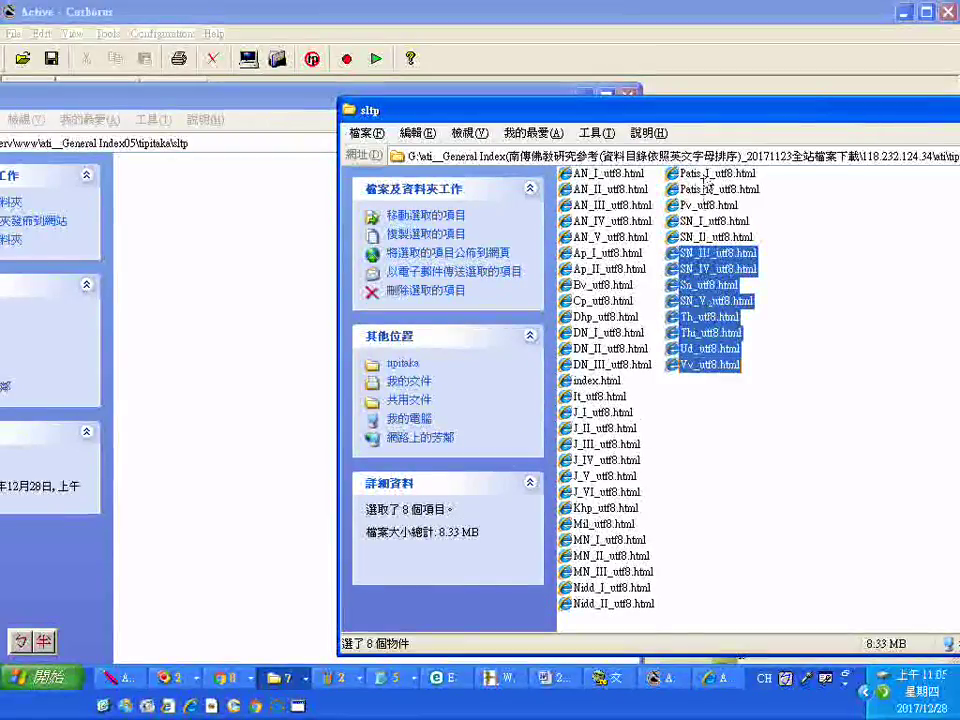
left_click(708, 175)
left_click(702, 238, "shift")
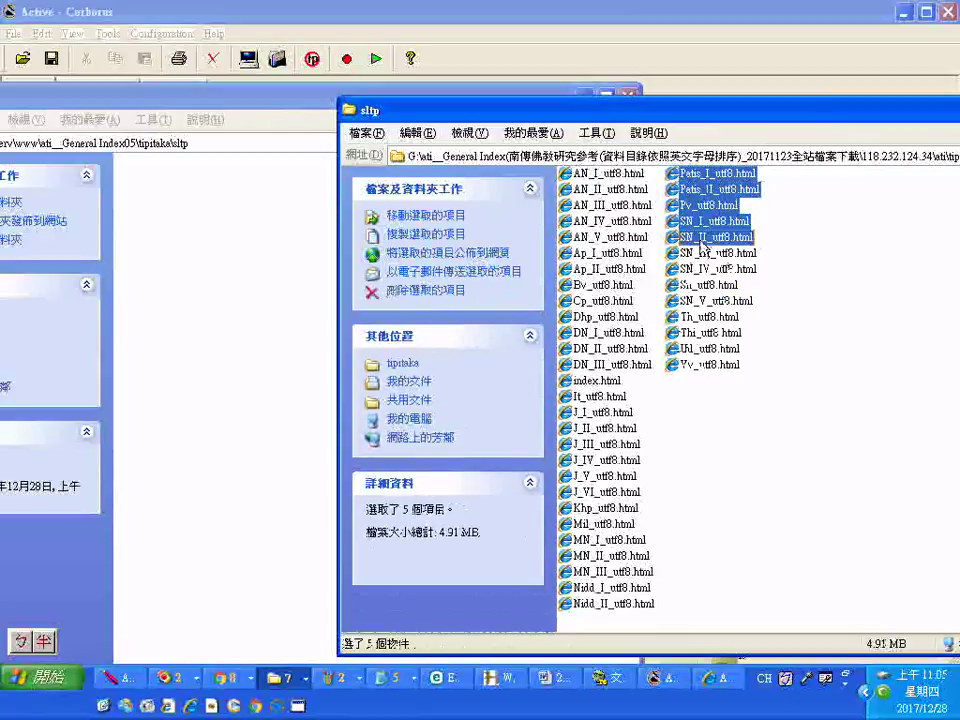
left_click(698, 254, "shift")
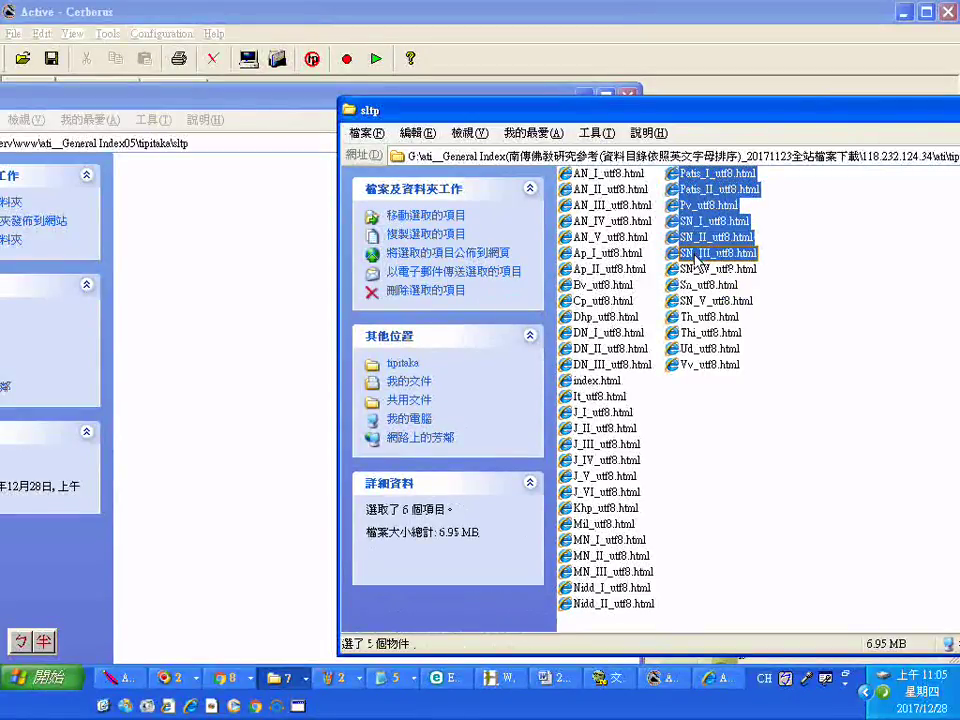
left_click(698, 272)
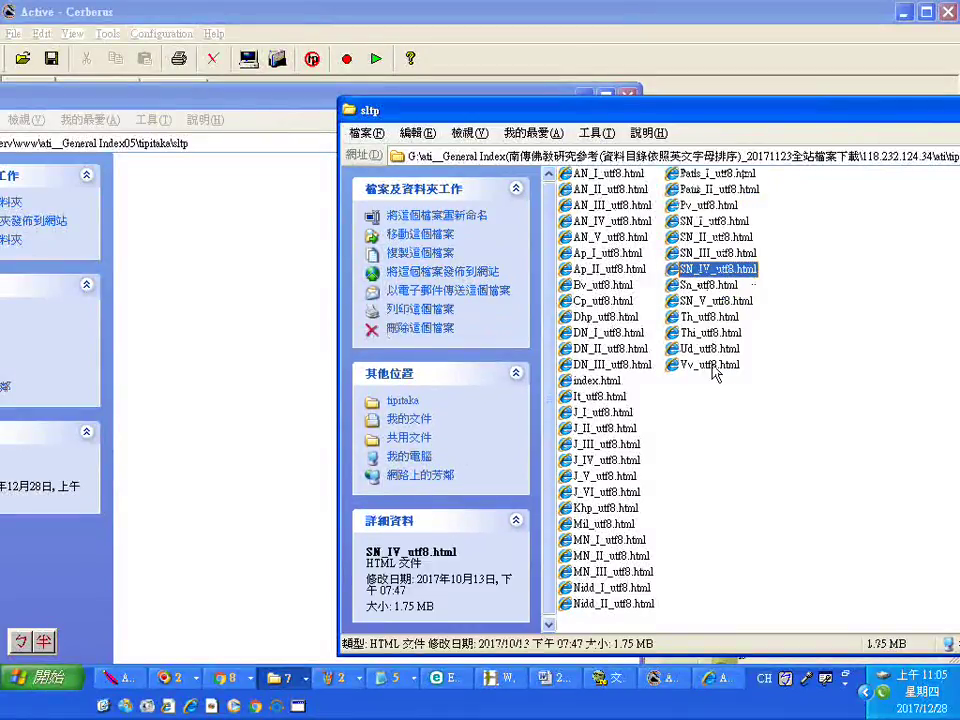
left_click(712, 365, "shift")
Copy Patis_I_utf8 through SN_III_utf8 from the source sltp folder into ati__General Index05's tipitaka\sltp folder
left_click(705, 253)
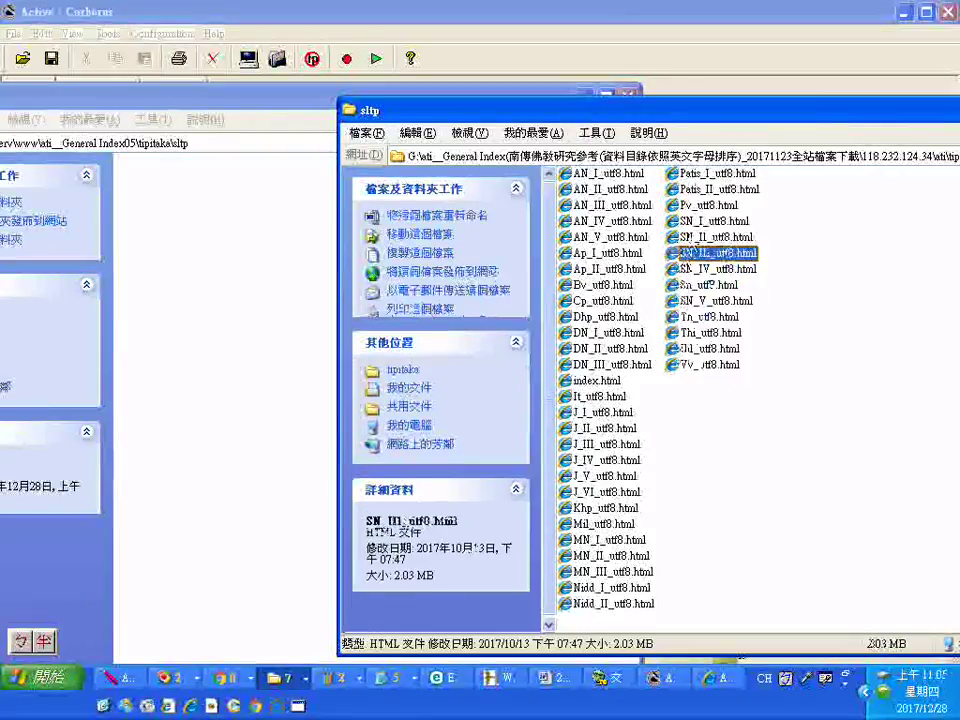
left_click(691, 175, "shift")
key("ctrl+c")
left_click(216, 292)
key("ctrl+v")
left_click(285, 390)
Go from ati__General Index05's sltp folder to I:\AppServ\www\ati__General Index06 by editing the folder path
left_click_drag(262, 103, 420, 112)
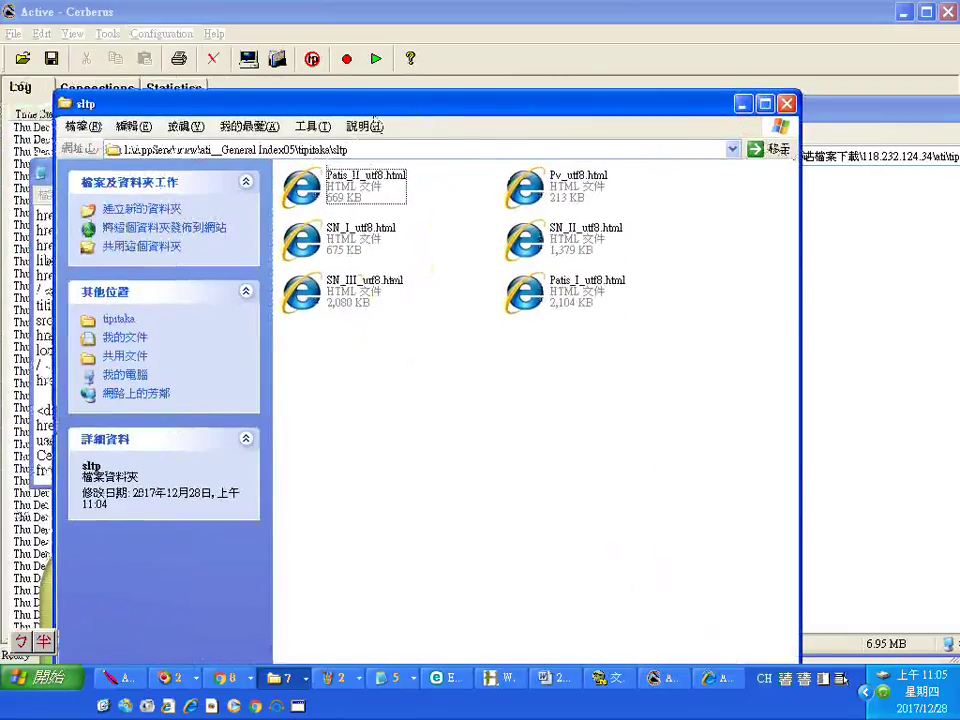
left_click(324, 151)
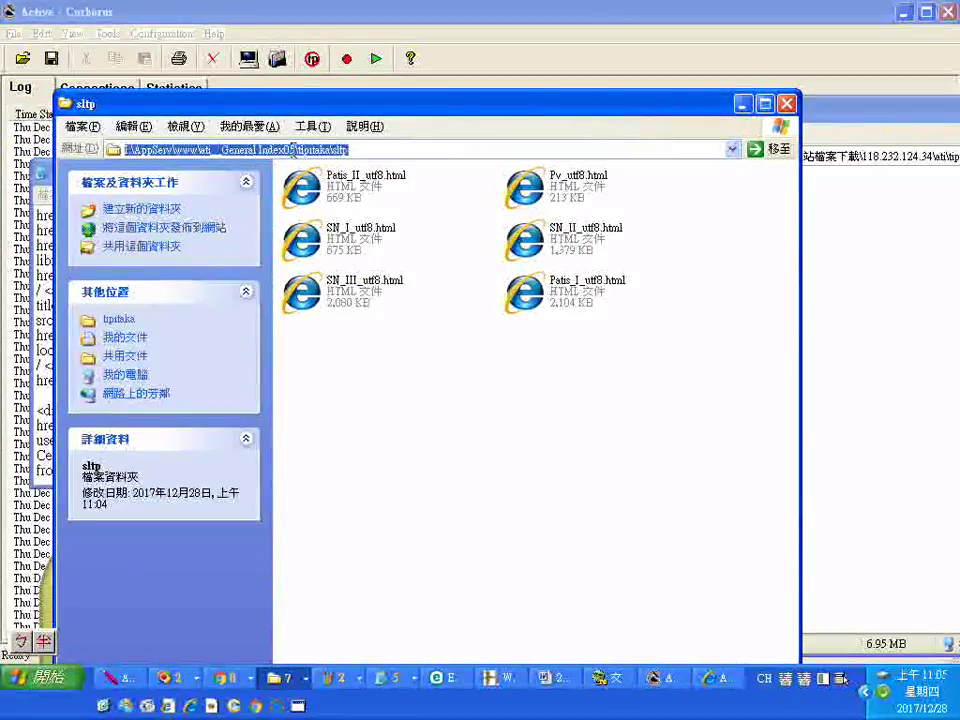
left_click_drag(294, 149, 359, 135)
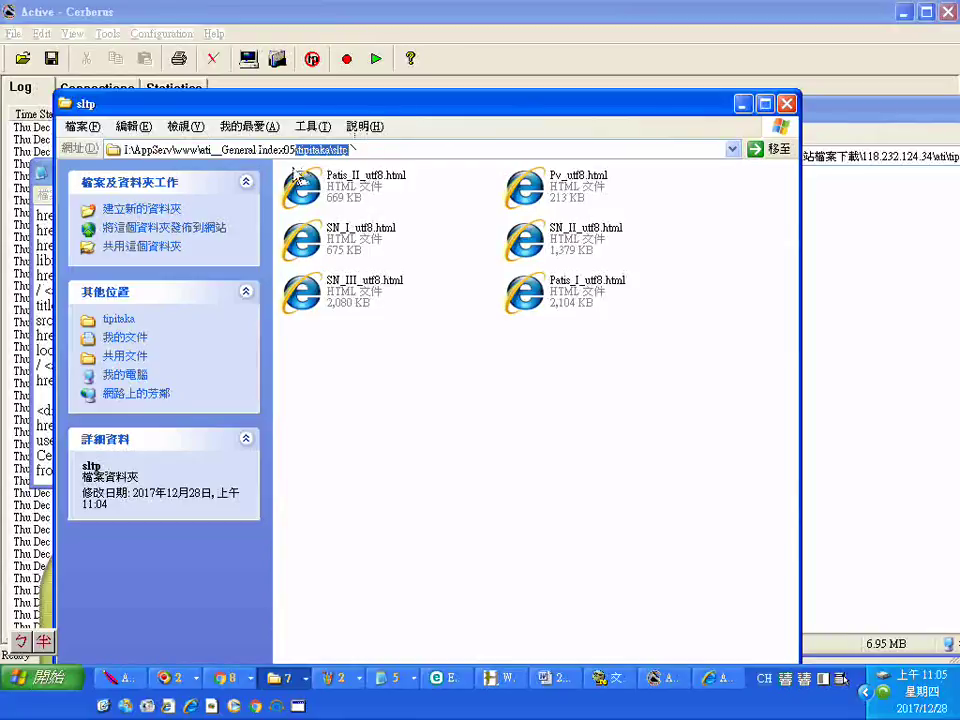
left_click_drag(294, 163, 480, 115)
key("BackSpace")
key("Return")
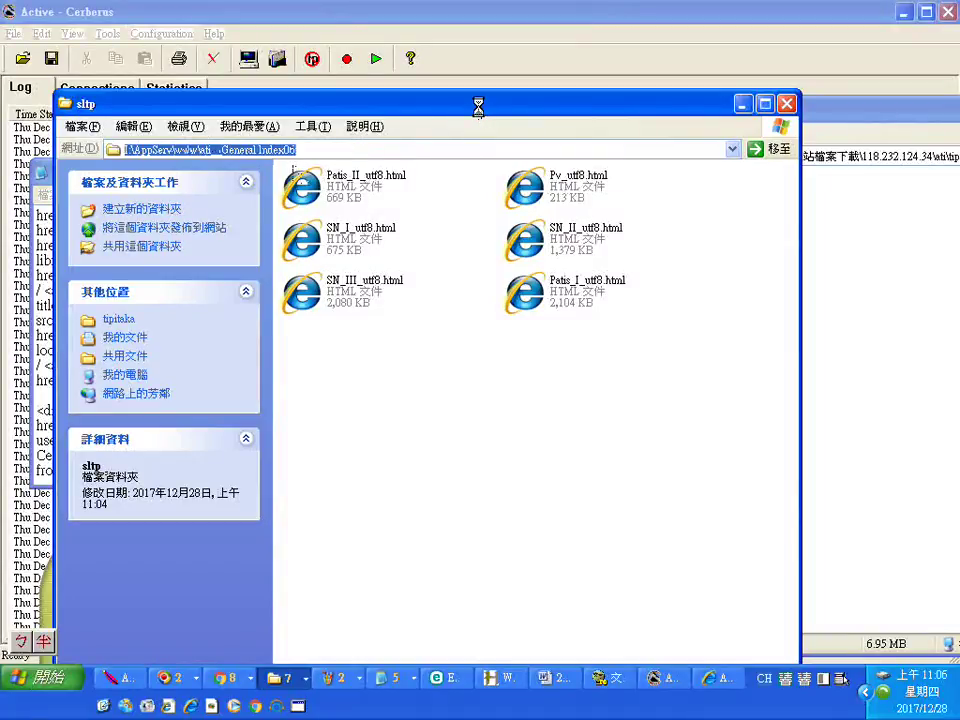
Create a new folder in ati__General Index06 and arrange its window beside the source sltp window
right_click(630, 264)
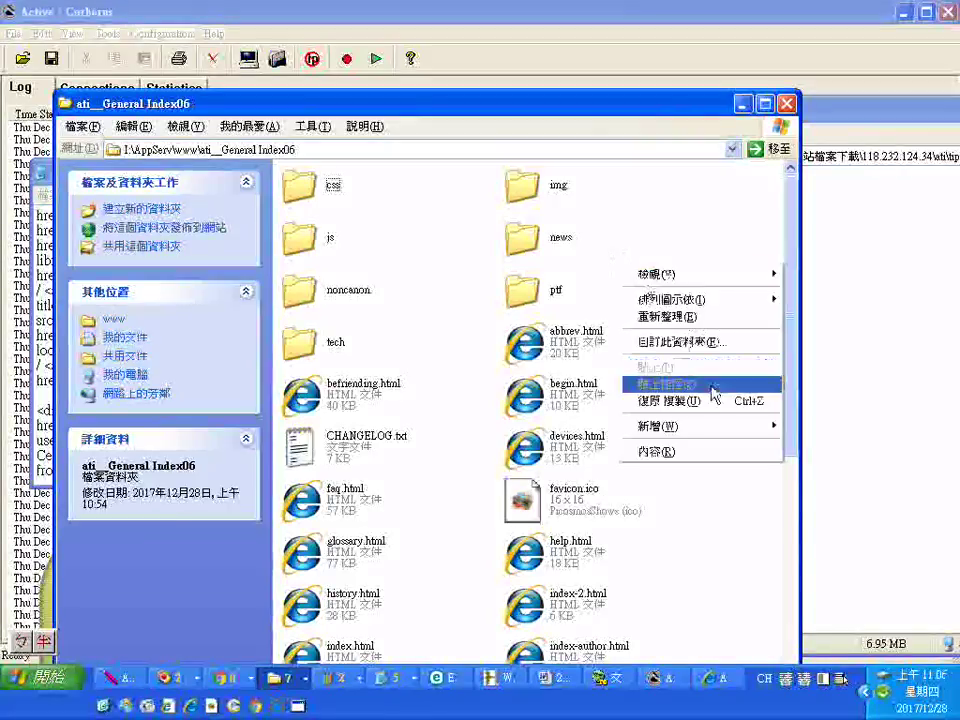
mouse_move(700, 426)
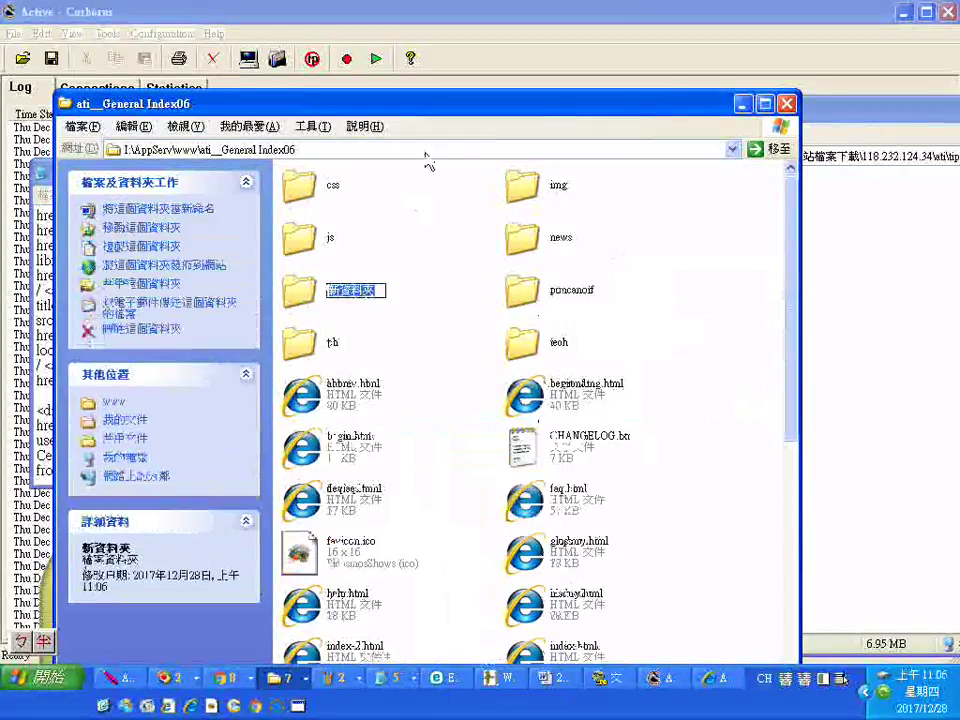
left_click_drag(400, 103, 227, 88)
left_click_drag(655, 113, 688, 110)
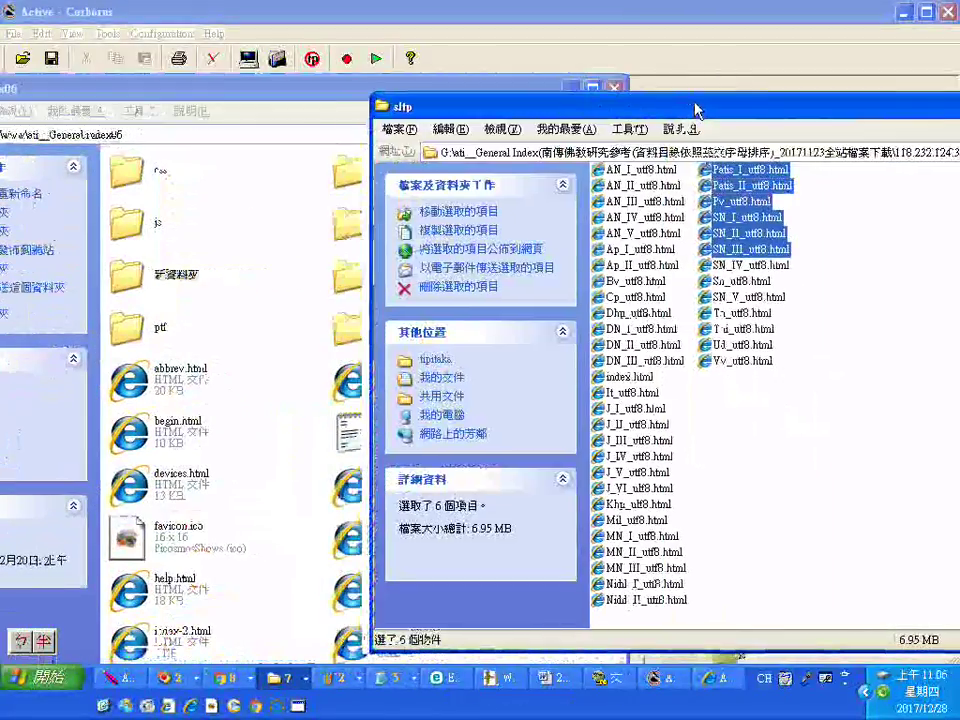
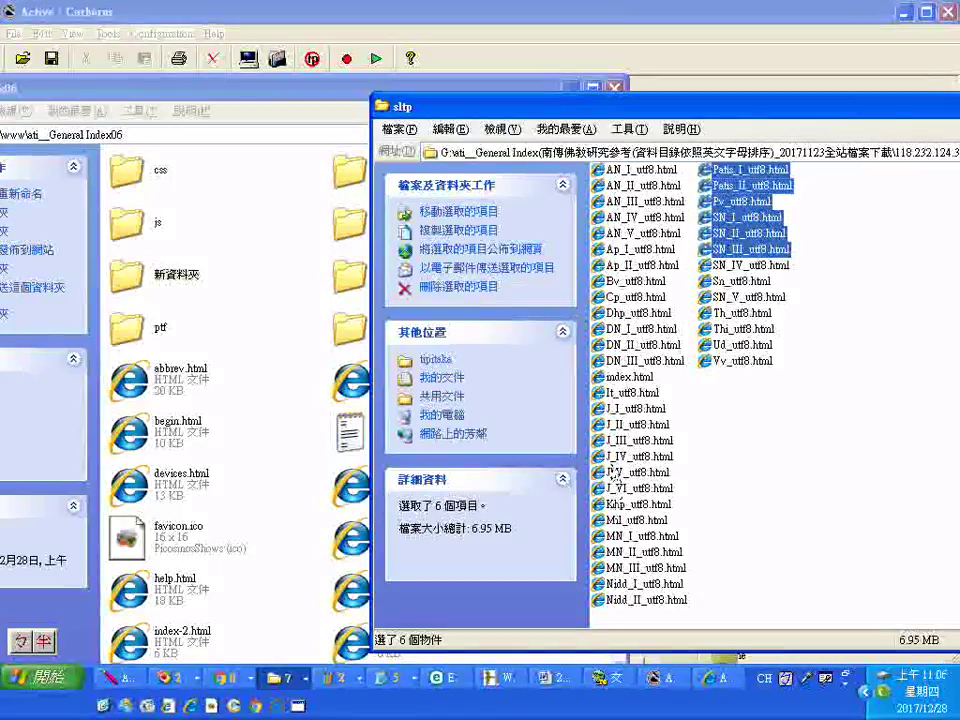
Add index.html to the selected Patis_I through SN_III files and copy them into ati__General Index06's new folder
left_click_drag(77, 88, 144, 78)
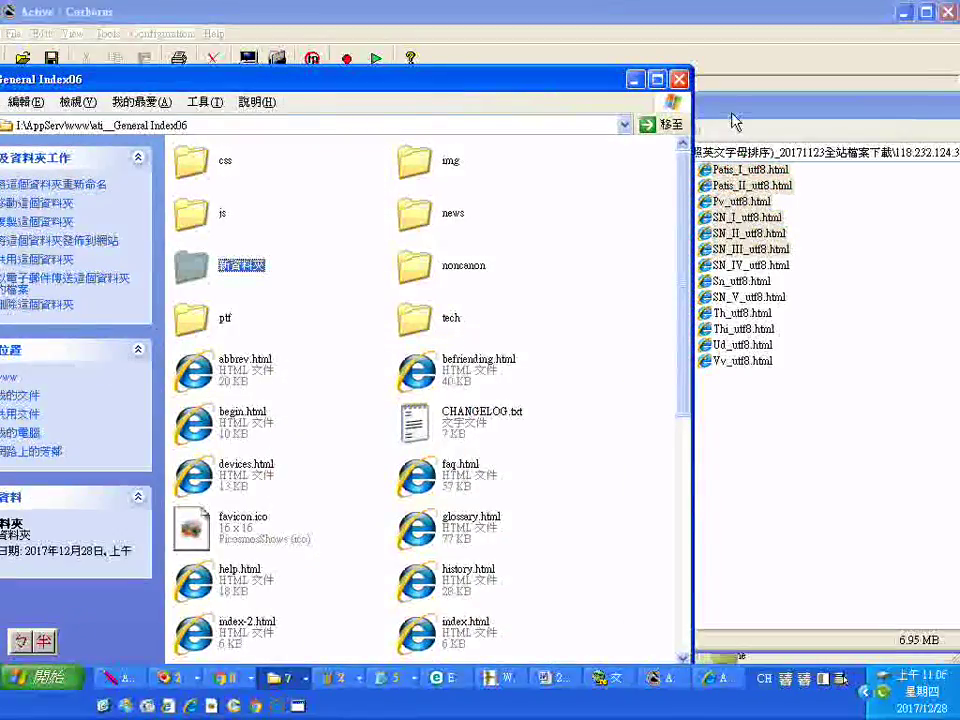
left_click(805, 138)
left_click(634, 373, "ctrl")
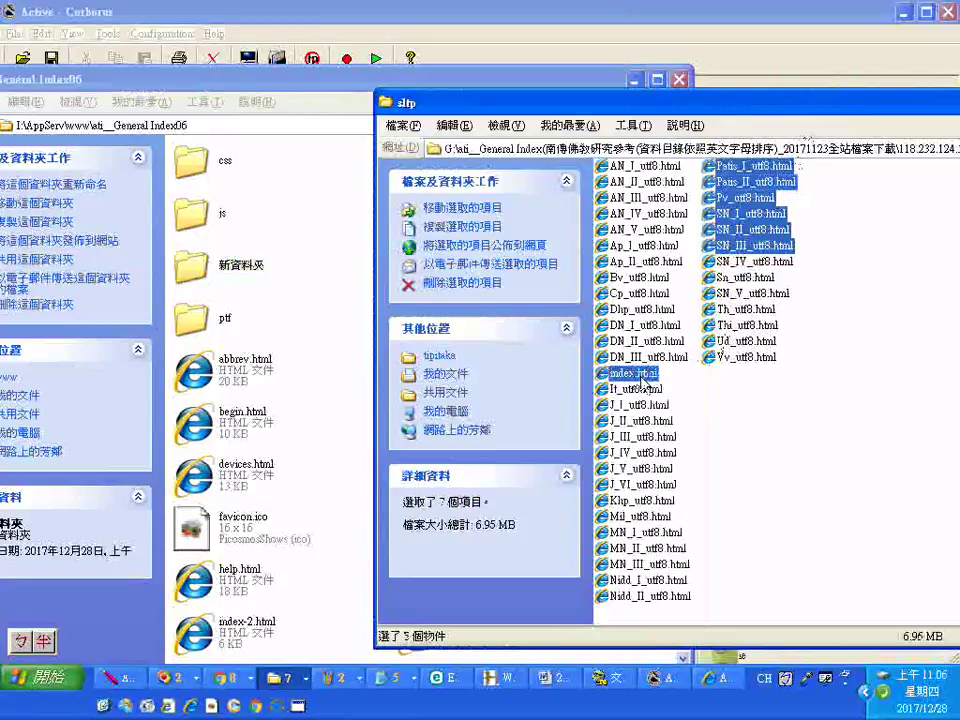
left_click_drag(716, 197, 230, 268)
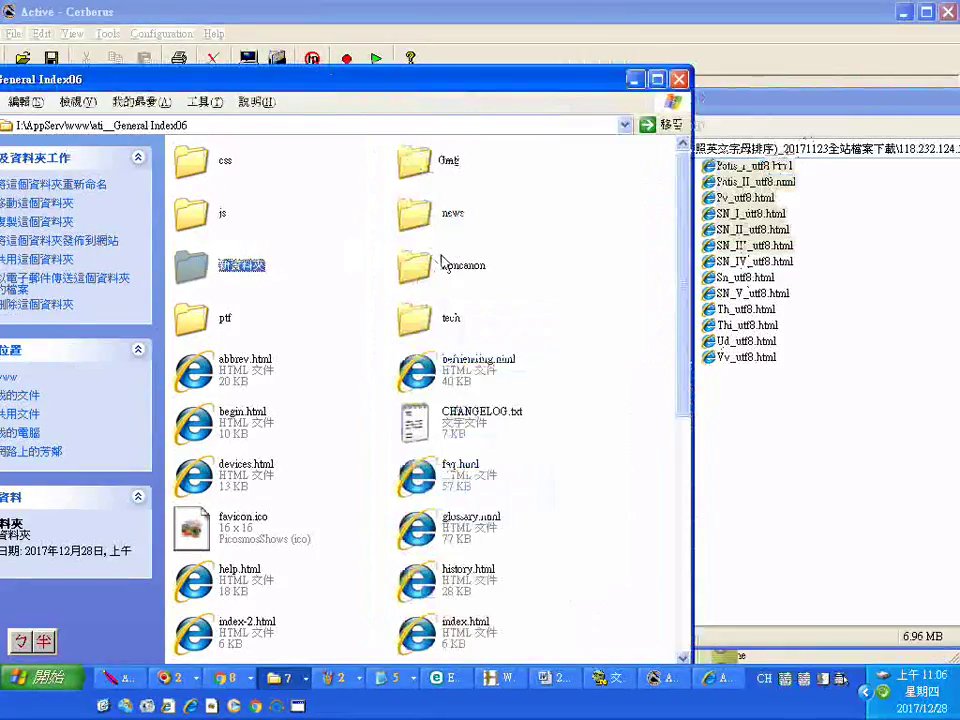
Open the new folder in ati__General Index06 and create a subfolder inside it
key("F2")
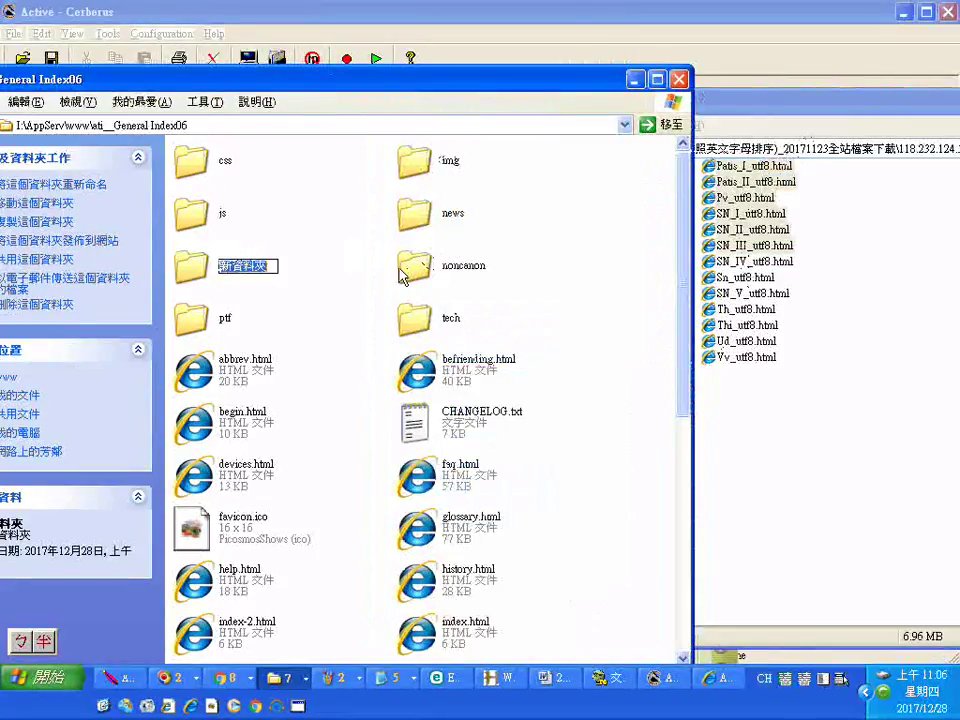
left_click(192, 273)
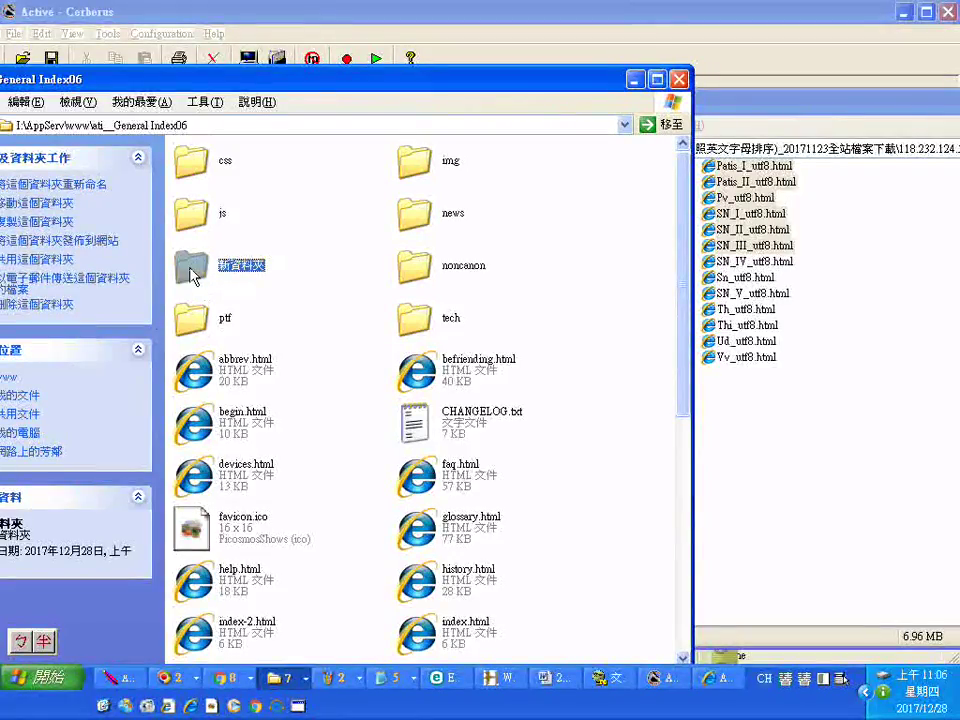
double_click(245, 272)
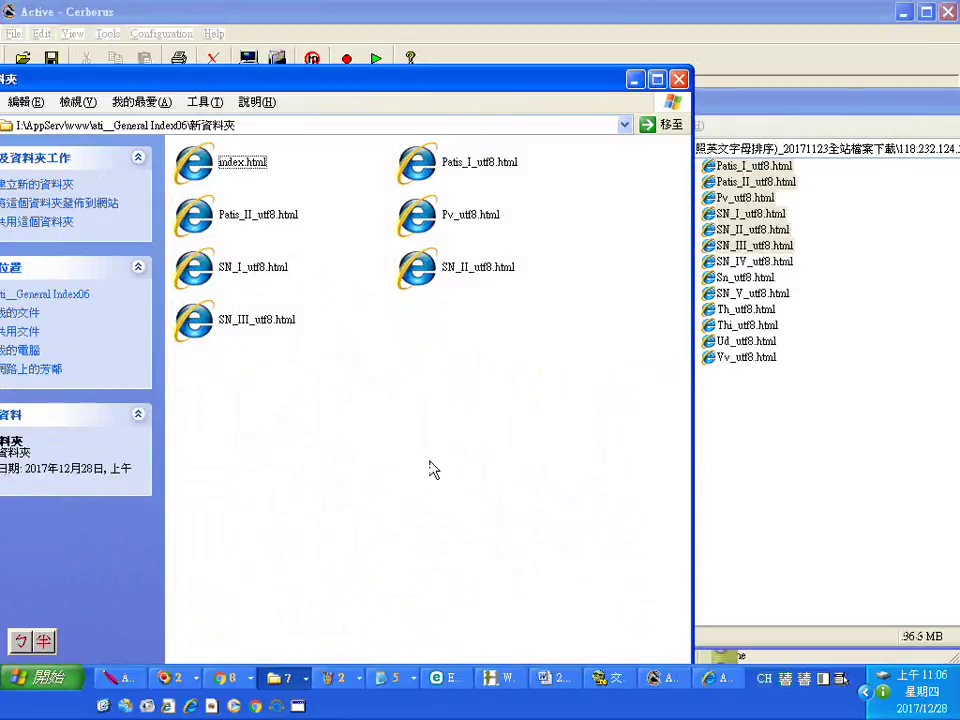
right_click(376, 346)
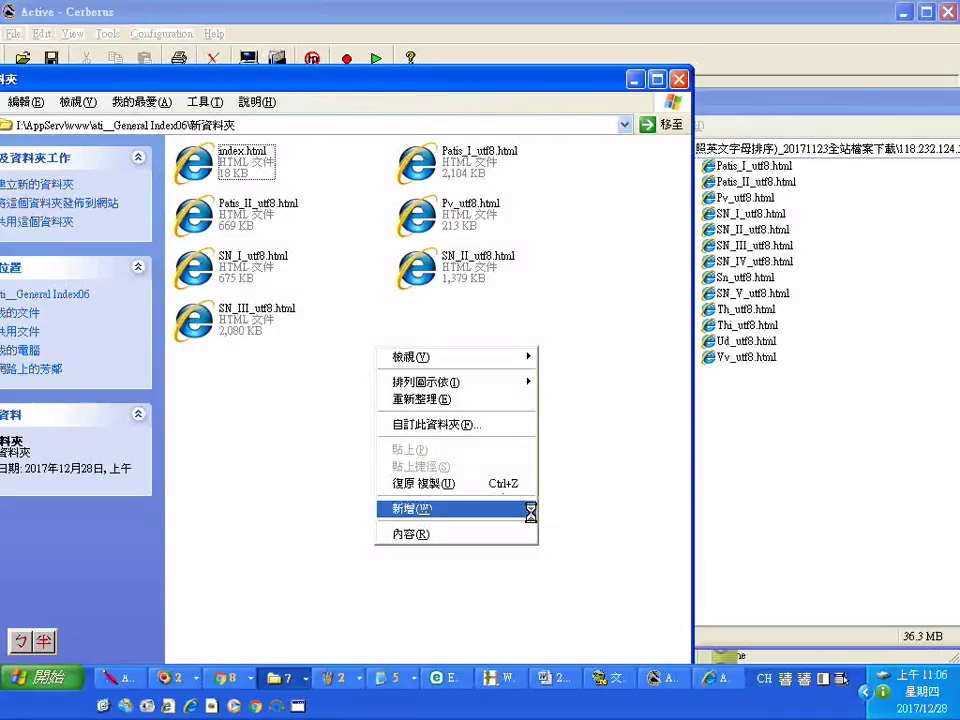
mouse_move(531, 510)
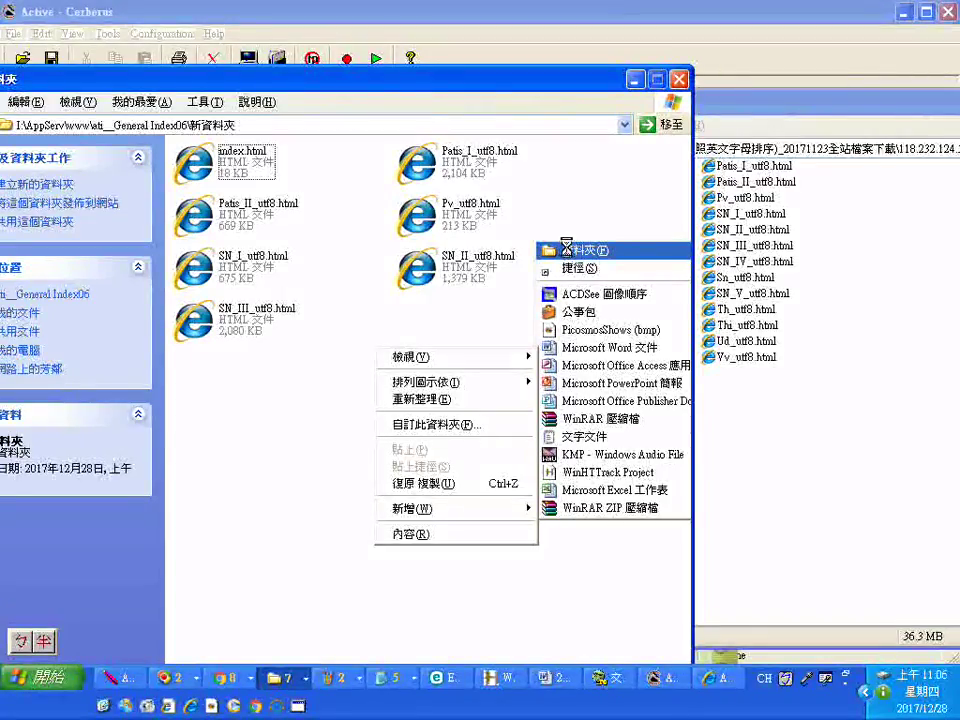
Copy the folder name sltp from the source folder's path and return to the new folder in ati__General Index06
left_click(798, 110)
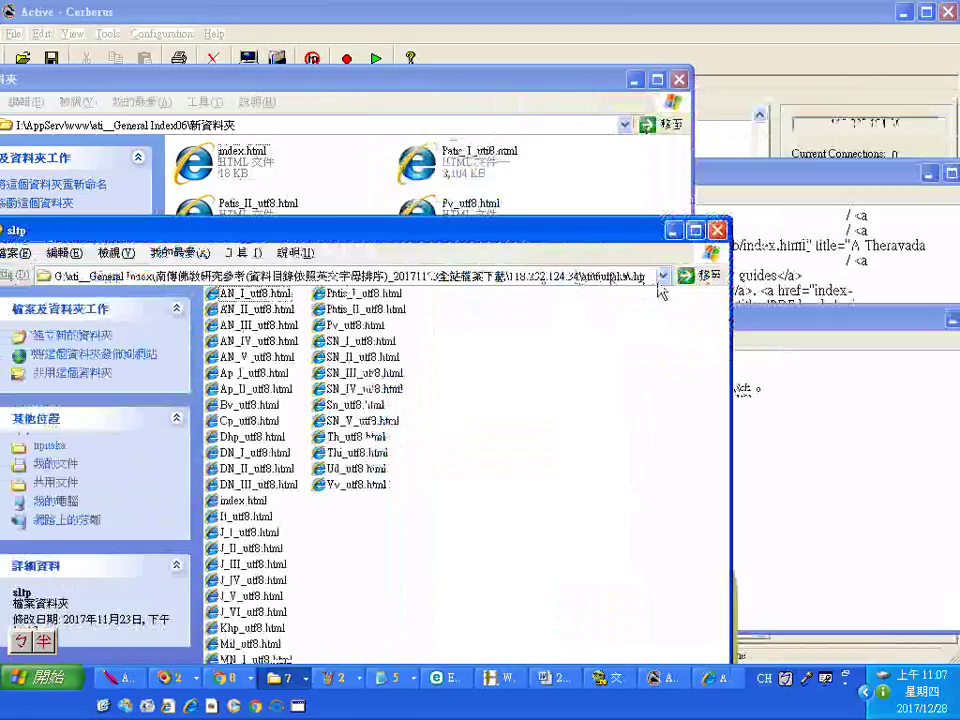
left_click(645, 276)
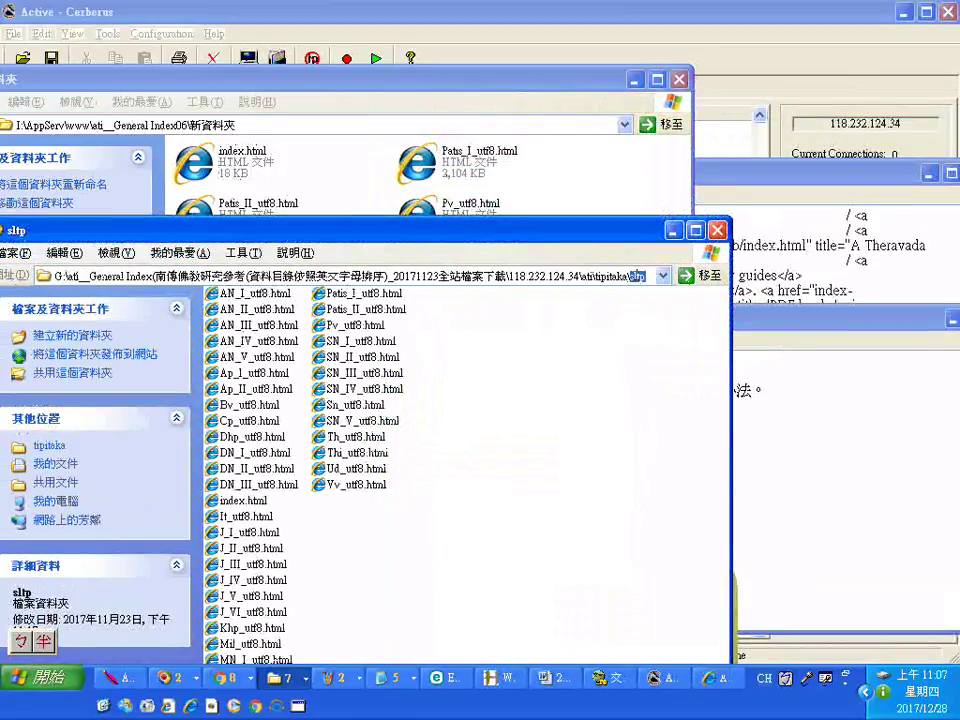
right_click(637, 277)
left_click(665, 325)
left_click(572, 200)
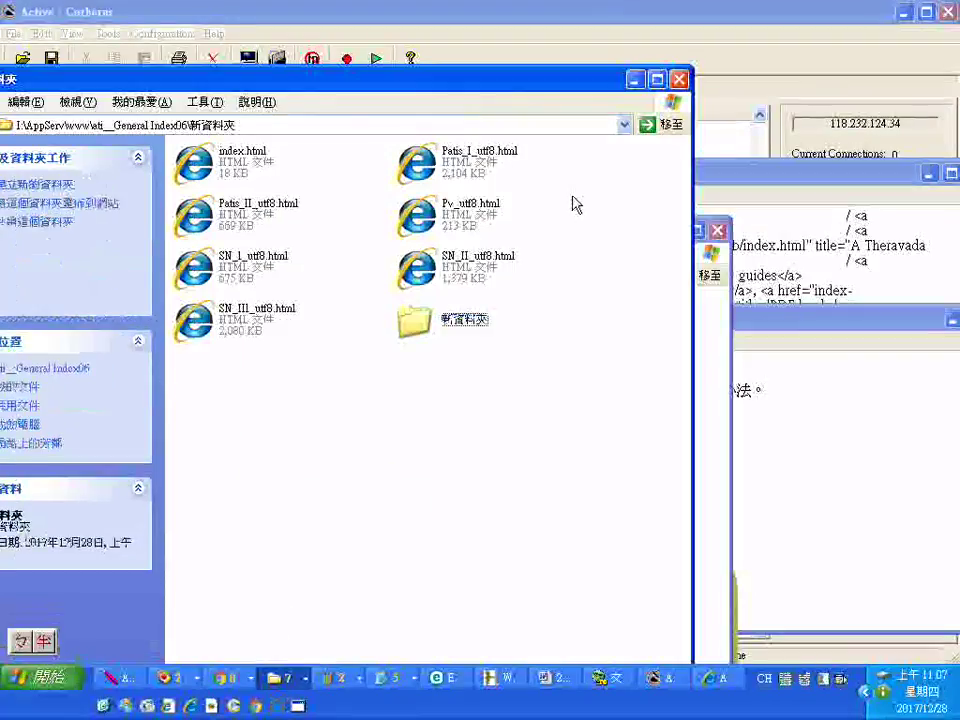
Rename the new subfolder inside ati__General Index06's new folder as sltp
left_click(440, 324)
left_click(477, 322)
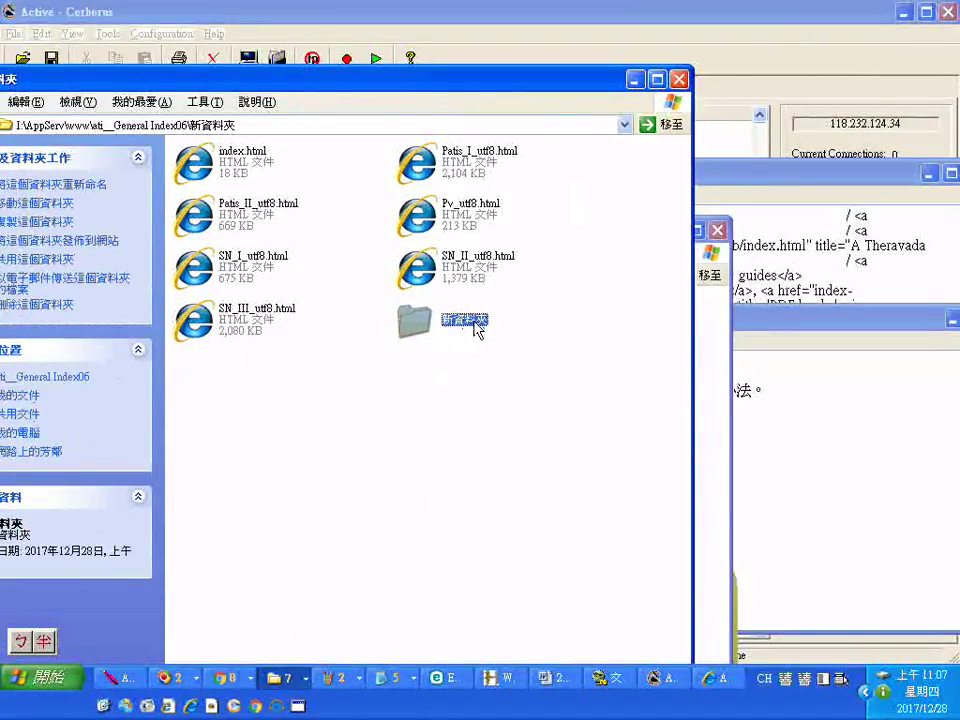
right_click(477, 322)
left_click(497, 389)
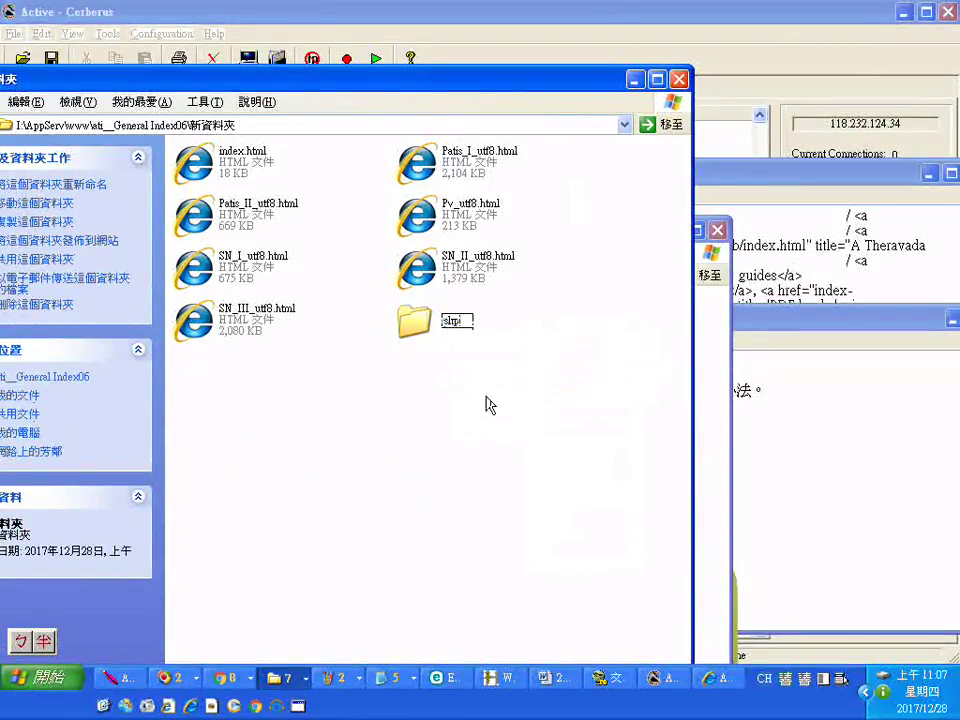
Move all the HTML files, from index.html through SN_III_utf8.html, into the sltp subfolder
left_click(216, 184)
left_click(280, 308, "shift")
left_click_drag(428, 278, 435, 330)
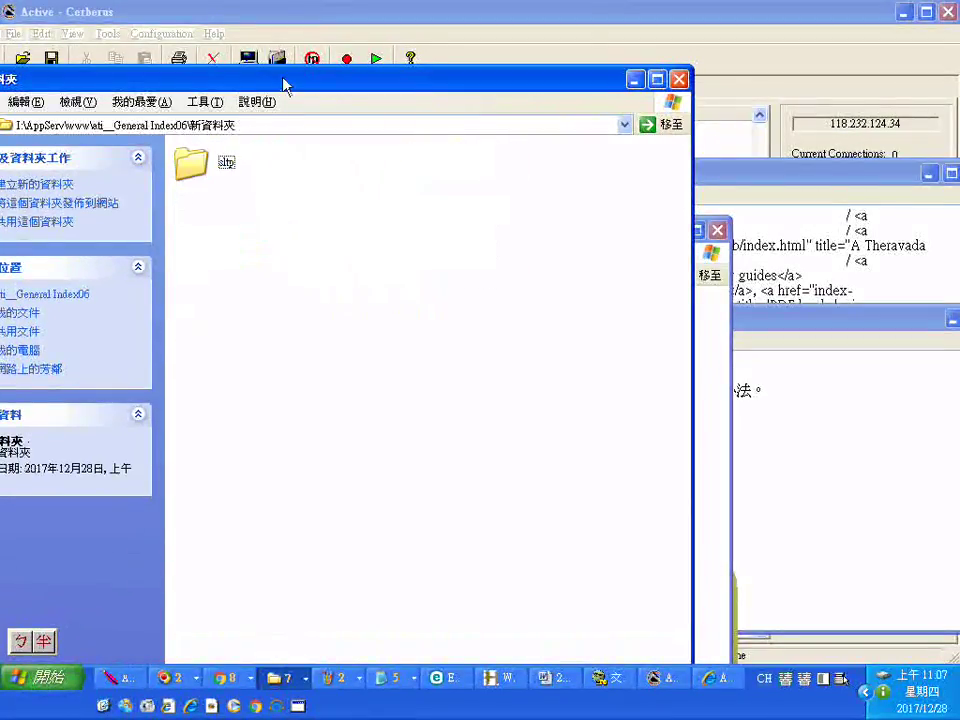
Return to the ati__General Index06 folder and arrange its window beside the source sltp window
left_click_drag(281, 87, 287, 104)
key("Return")
left_click_drag(256, 232, 529, 154)
left_click_drag(40, 95, 126, 88)
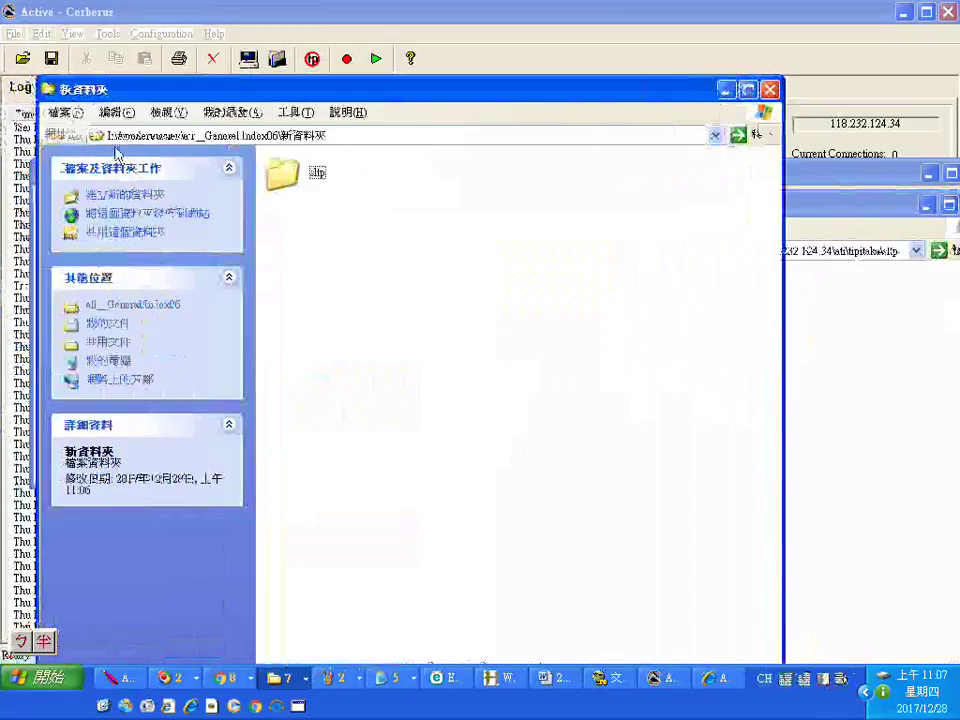
left_click(116, 310)
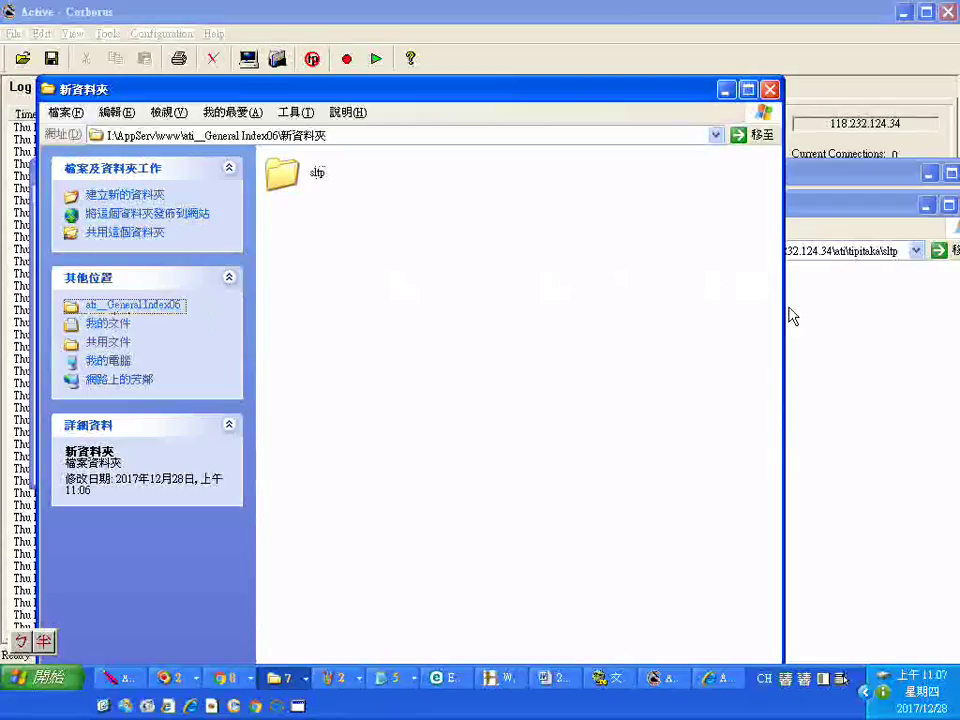
left_click(838, 210)
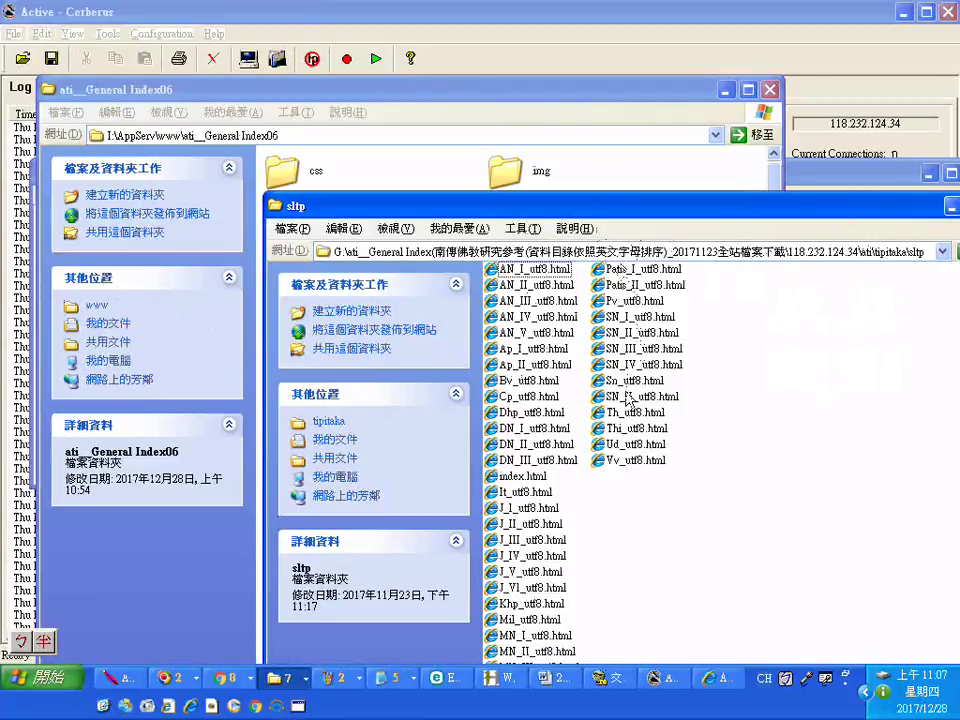
left_click_drag(636, 217, 621, 142)
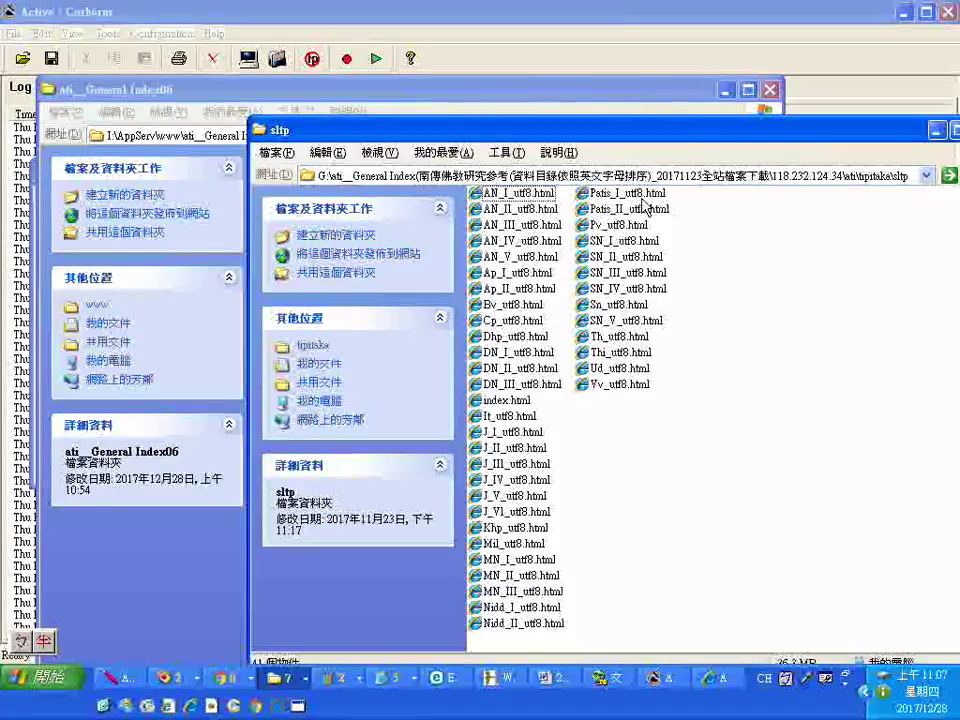
left_click_drag(380, 90, 213, 78)
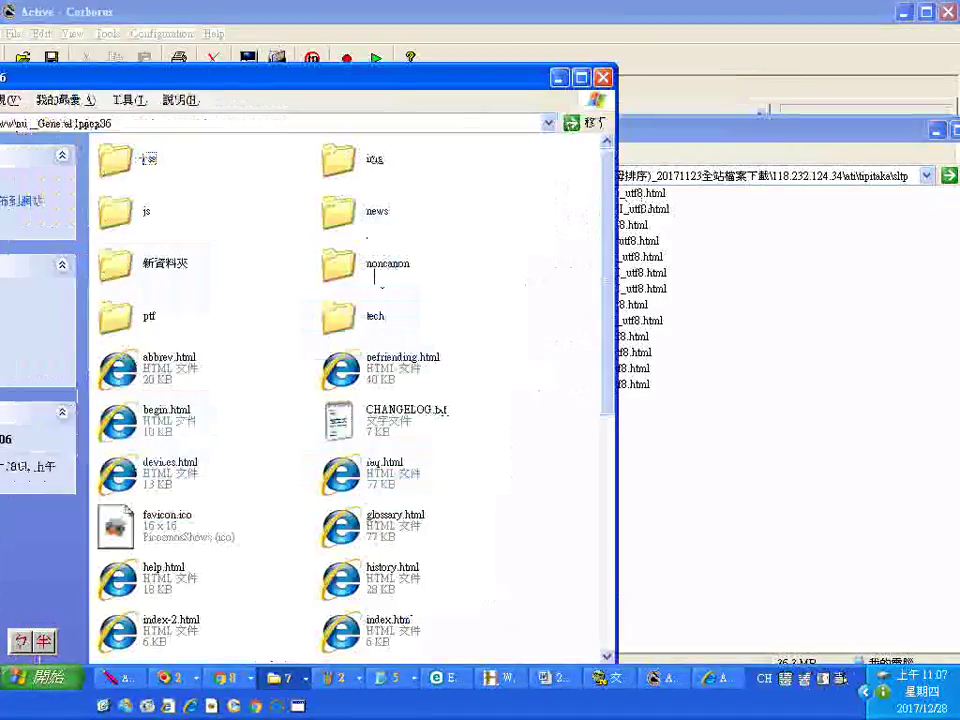
Copy the folder name tipitaka from the source folder's path and rename ati__General Index06's new folder with it
left_click(845, 192)
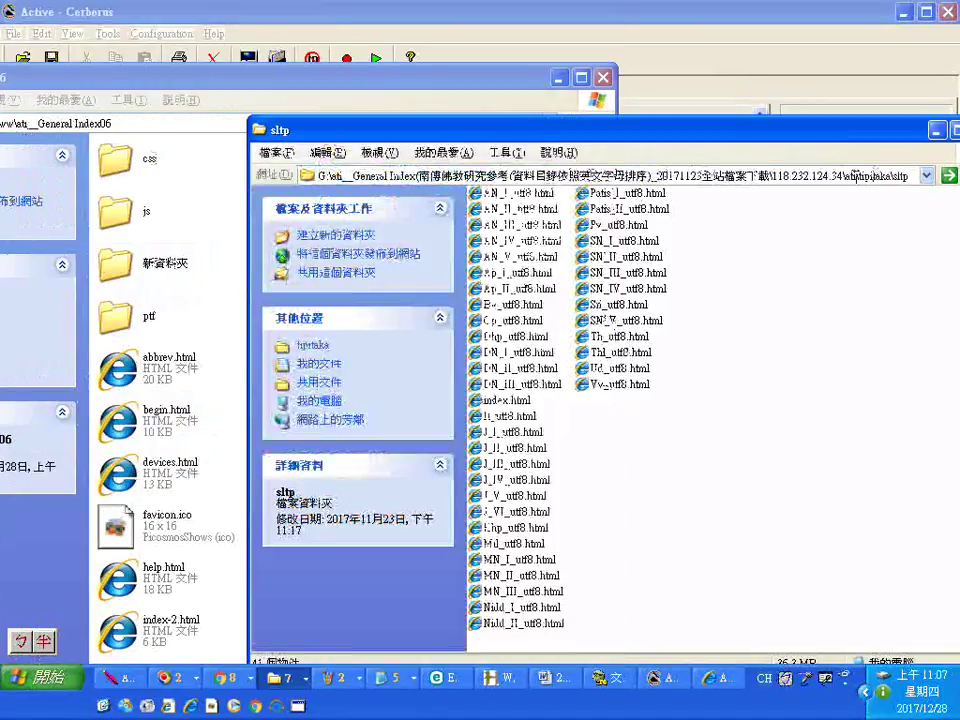
double_click(860, 176)
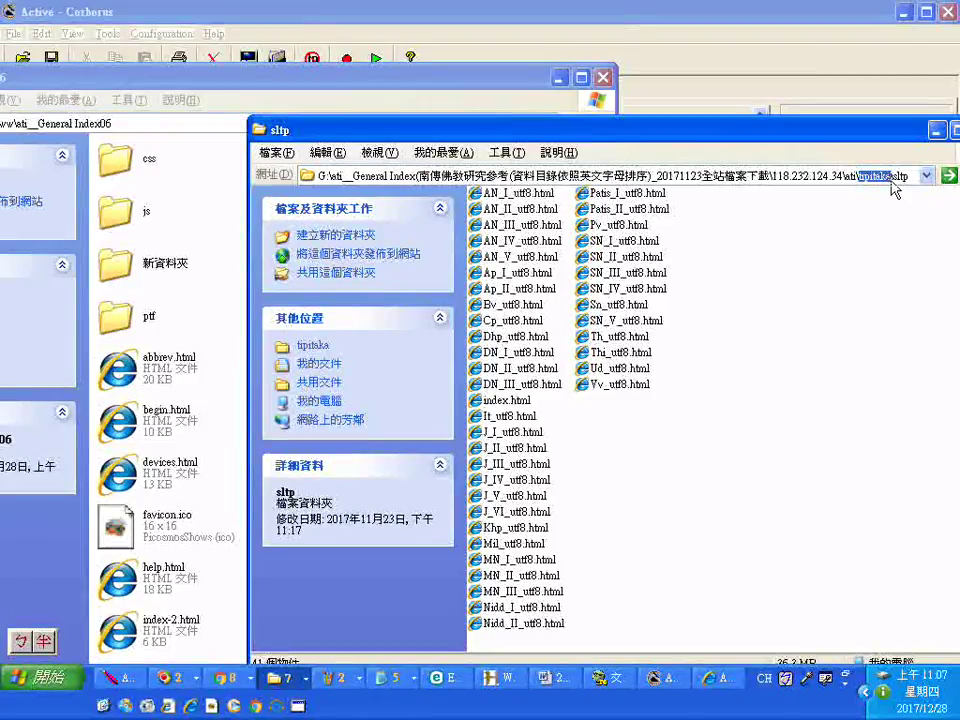
right_click(886, 181)
left_click(768, 233)
left_click(165, 264)
left_click(158, 266)
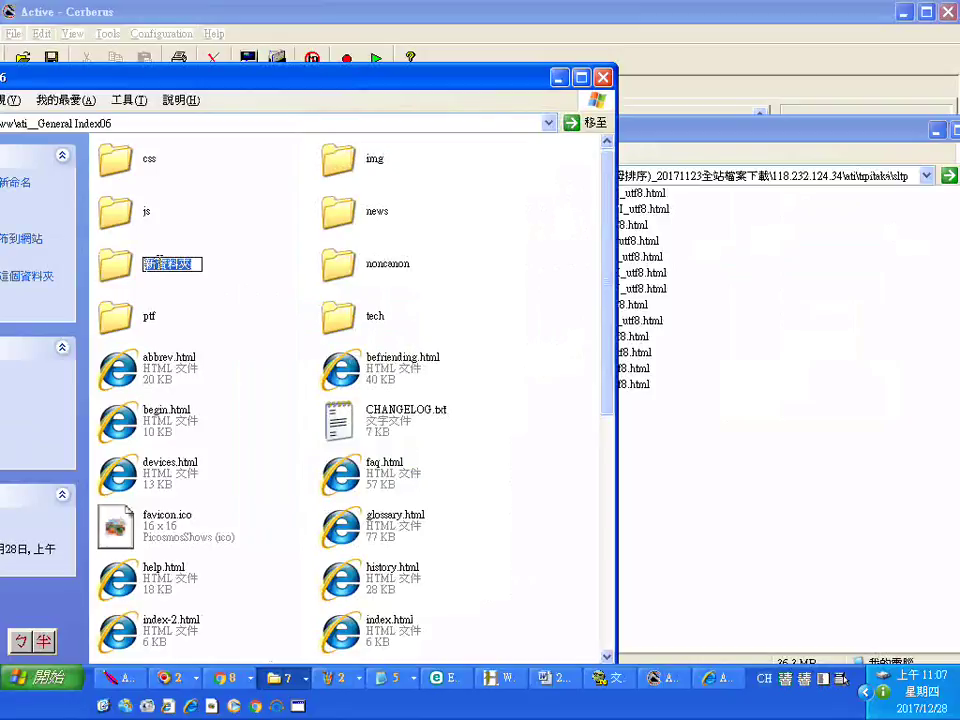
right_click(170, 262)
left_click(235, 330)
key("Return")
left_click(207, 305)
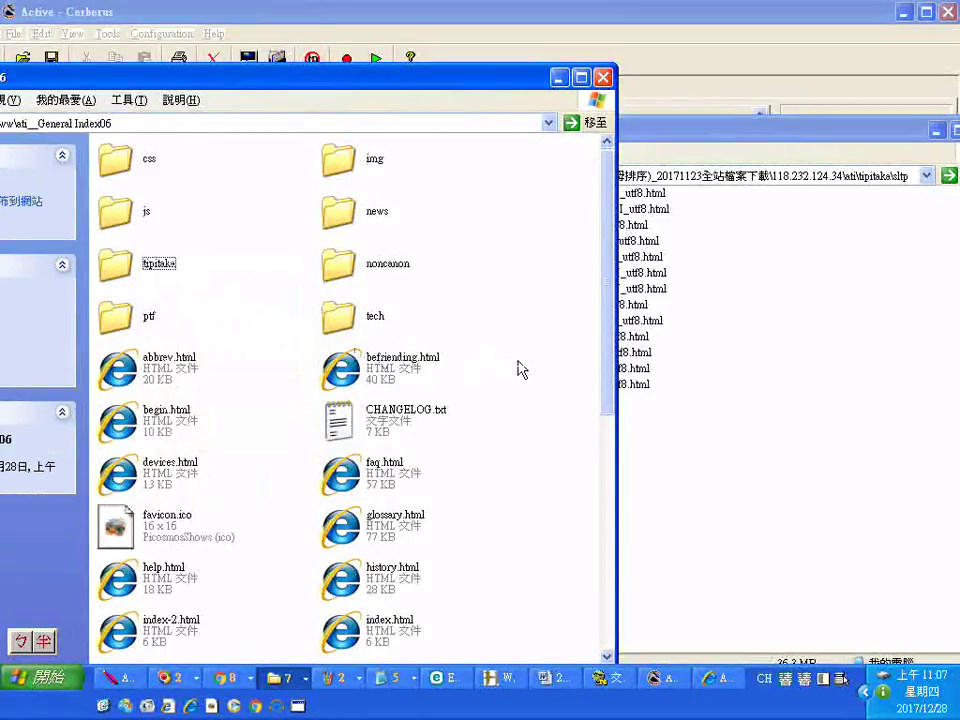
Check the total size and file count of everything in ati__General Index06
key("ctrl+a")
left_click_drag(336, 84, 392, 27)
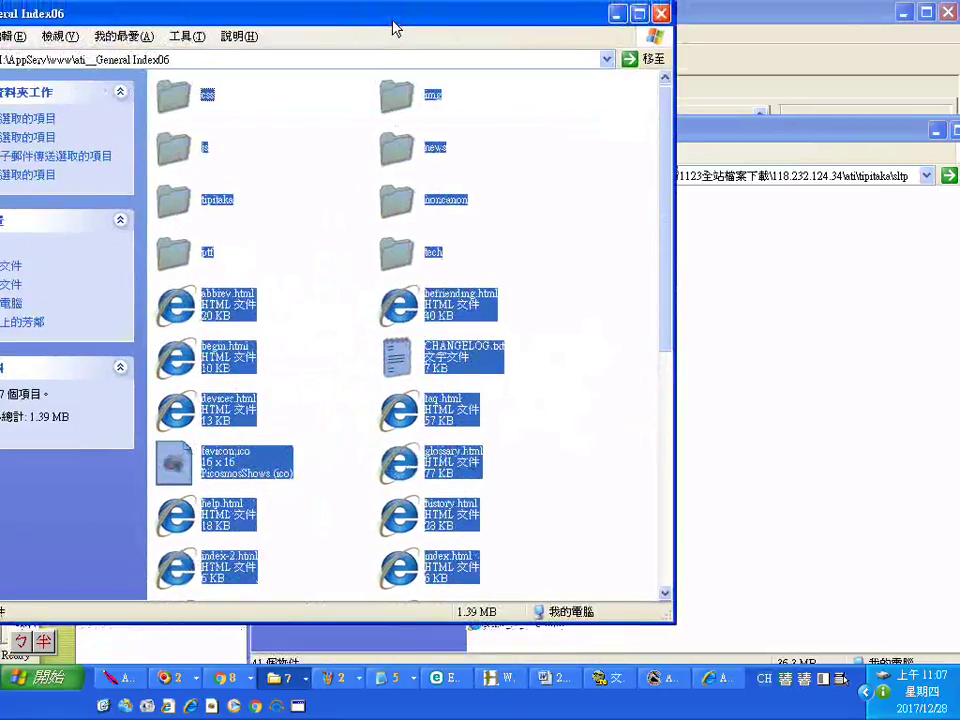
right_click(408, 160)
left_click(456, 490)
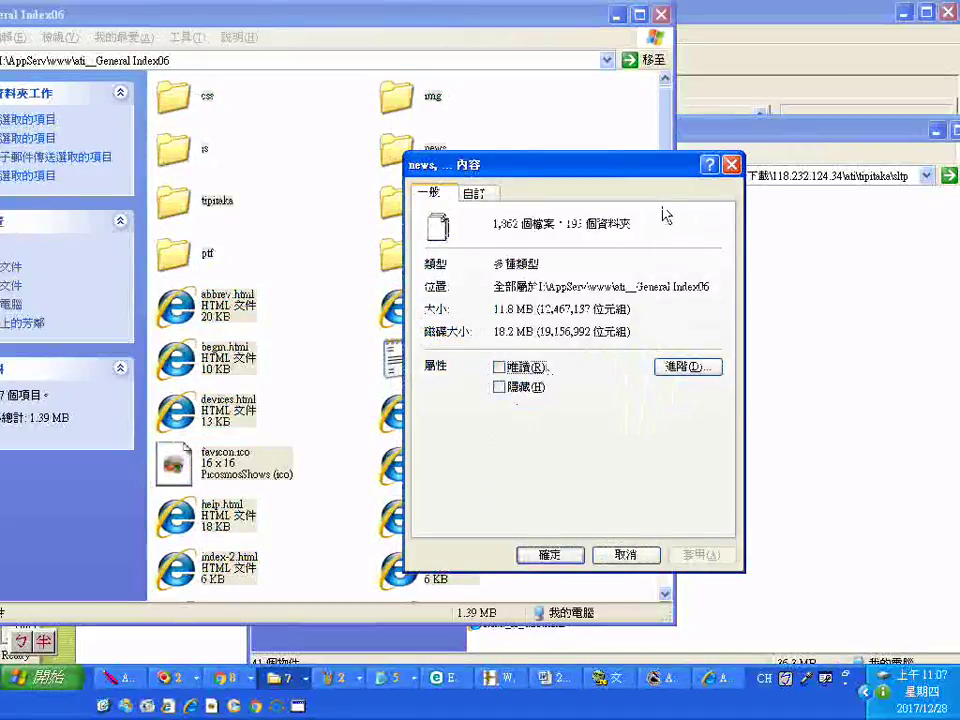
left_click(731, 164)
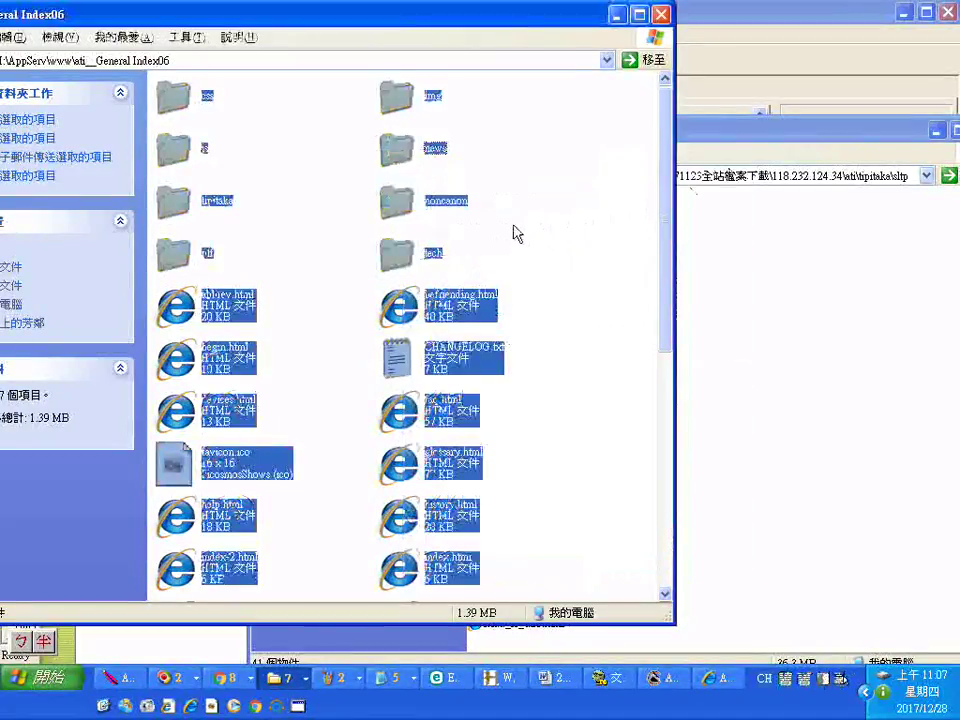
left_click(563, 190)
Copy sutta.html, translators.html and index.html from the source tipitaka folder into ati__General Index06's tipitaka folder
left_click(188, 203)
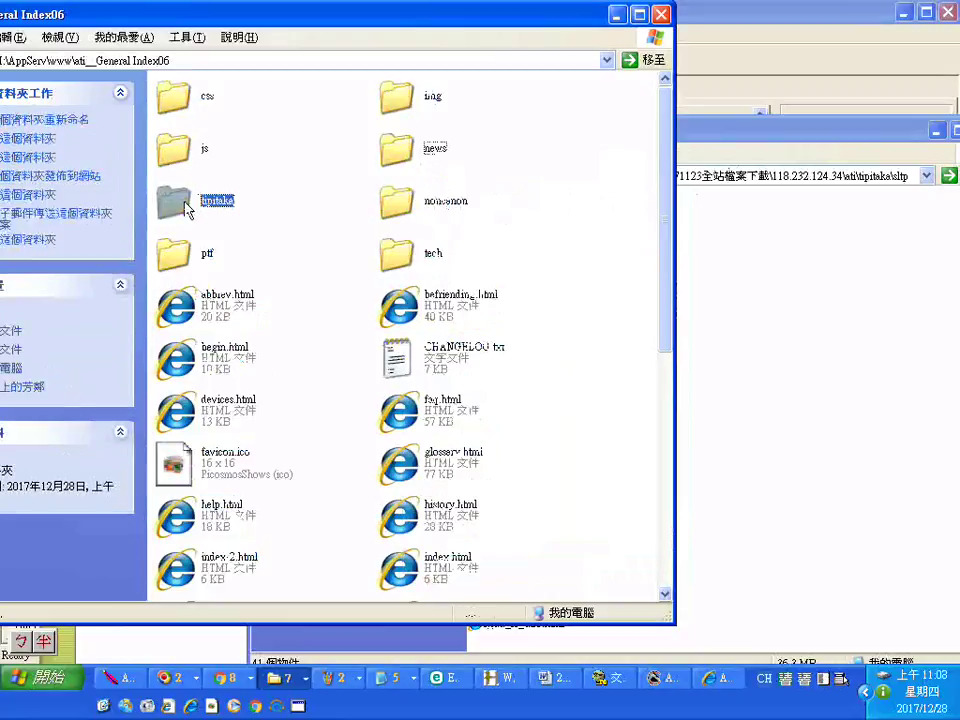
right_click(187, 204)
left_click(228, 214)
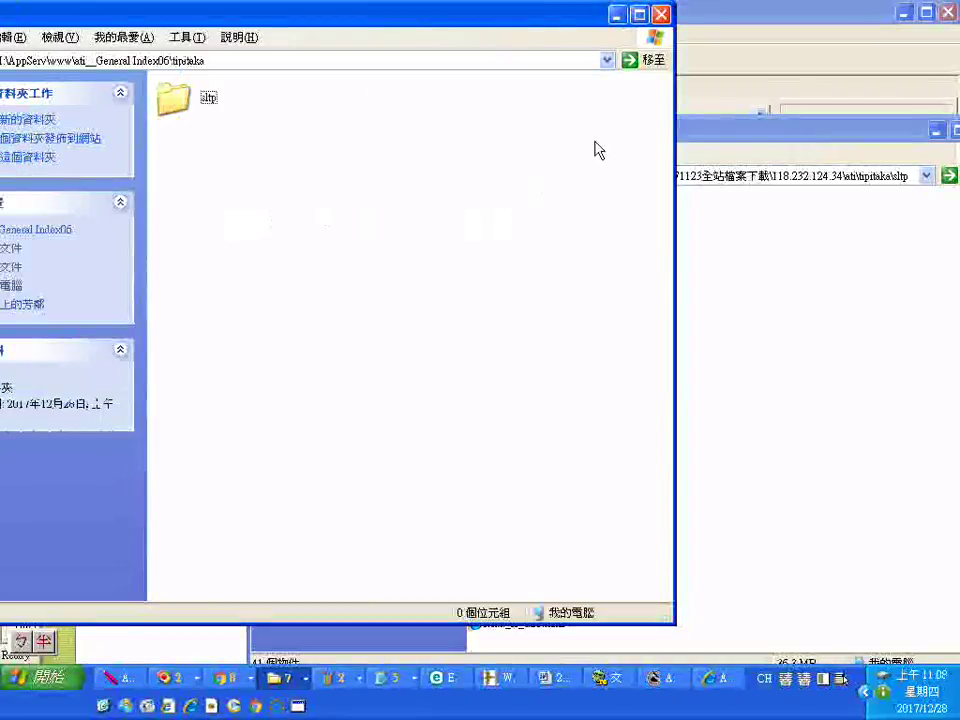
left_click(745, 128)
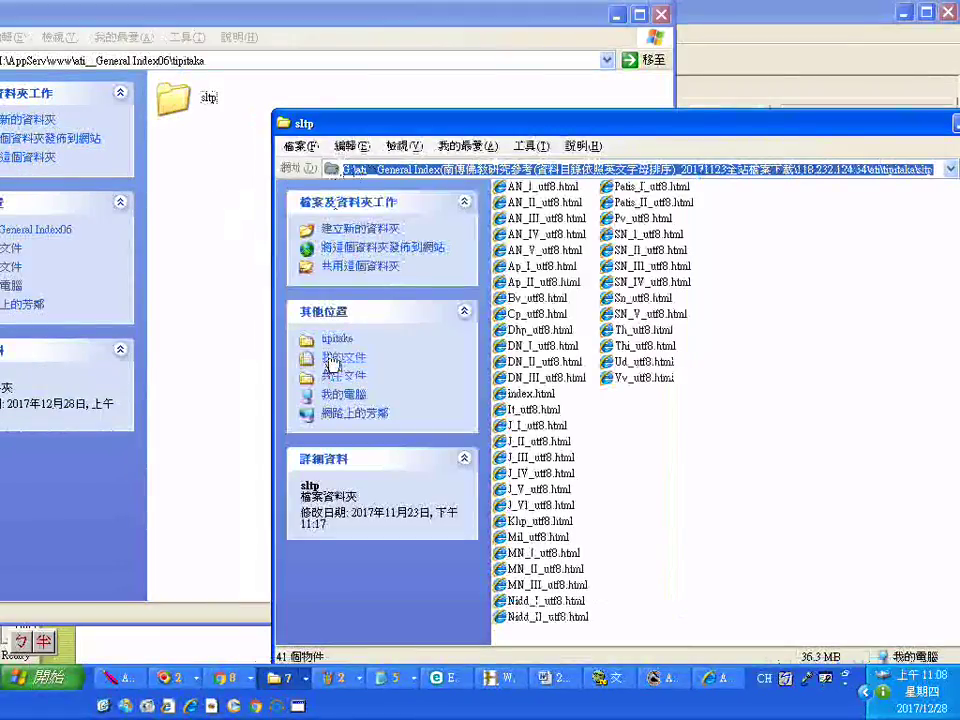
left_click(330, 341)
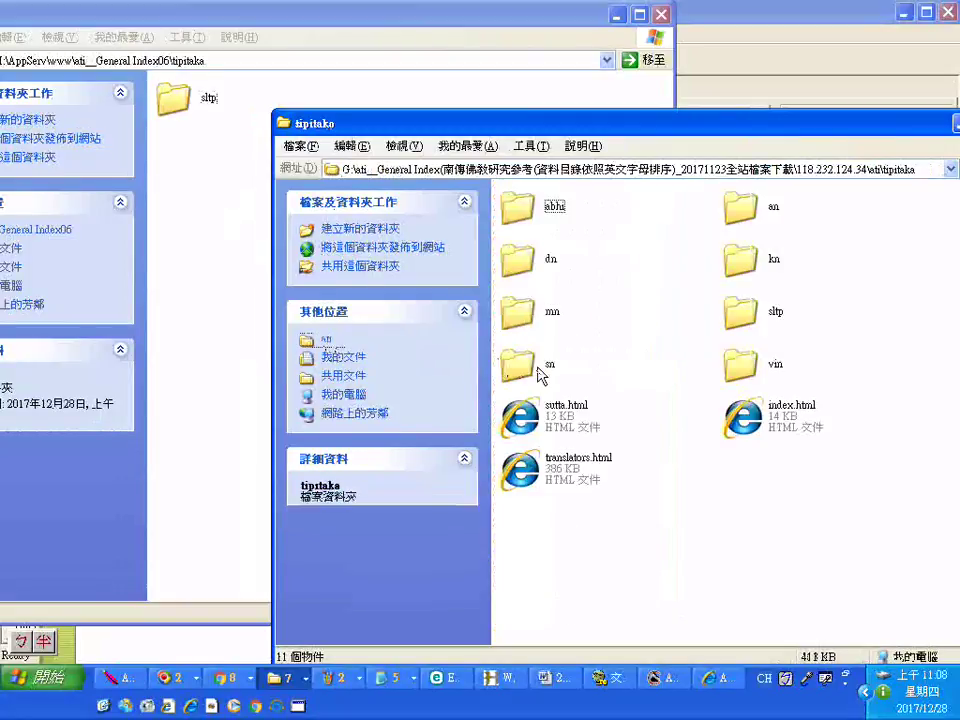
left_click(550, 418)
left_click(548, 472, "ctrl")
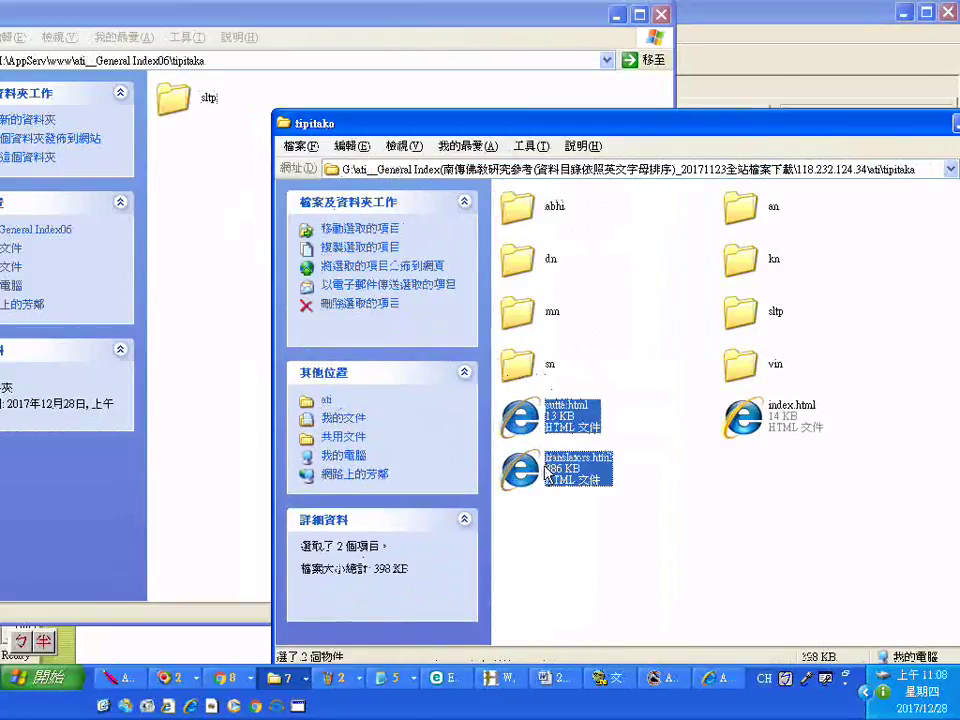
left_click(790, 412, "ctrl")
left_click_drag(551, 425, 229, 231)
Go to ati__General Index04 and open its tipitaka\sltp folder to check the files it contains
left_click(167, 60)
left_click_drag(165, 60, 350, 83)
type("4")
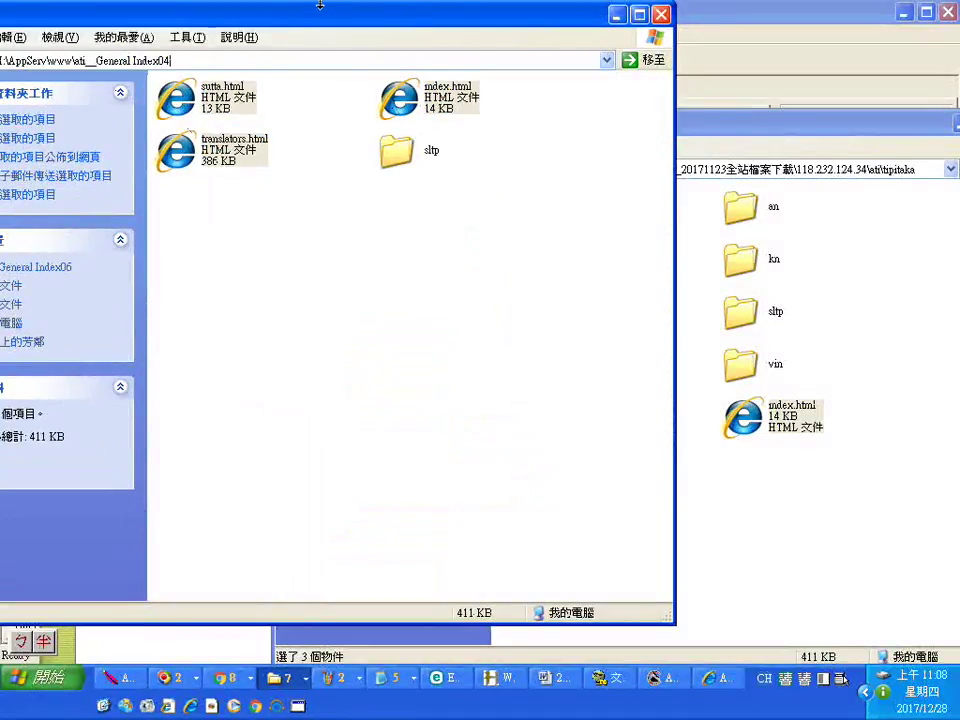
key("Return")
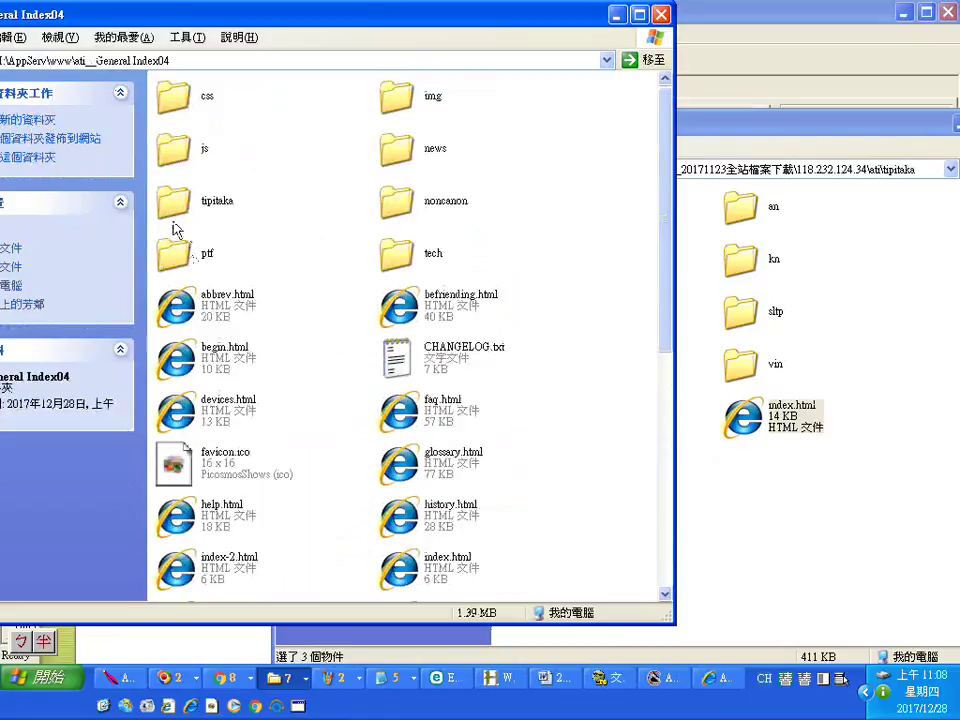
left_click(176, 203)
right_click(184, 203)
left_click(233, 212)
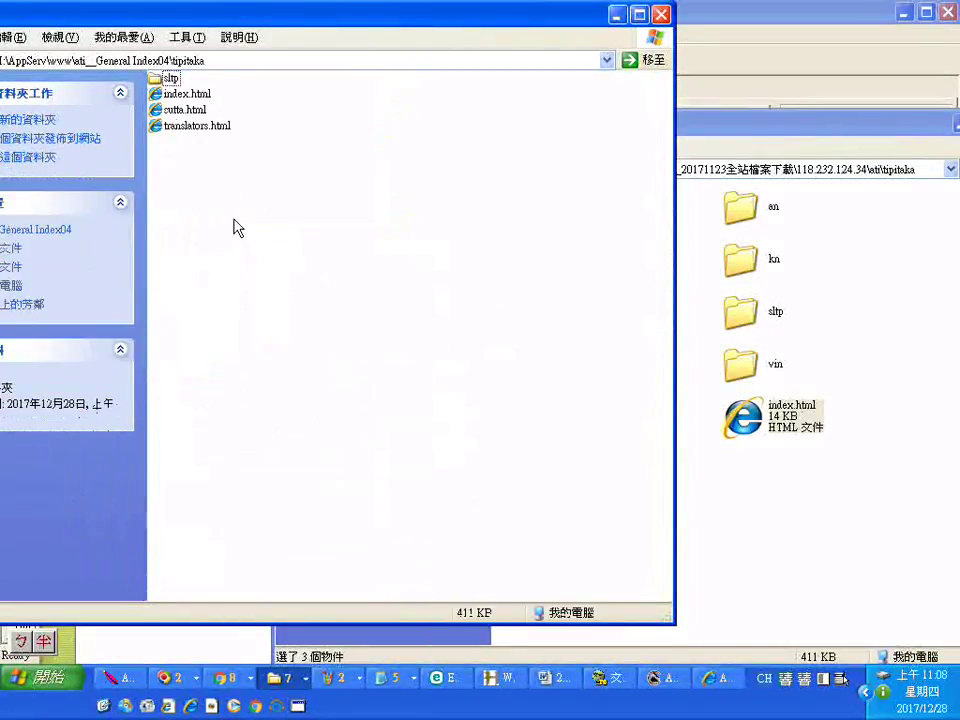
left_click(160, 78)
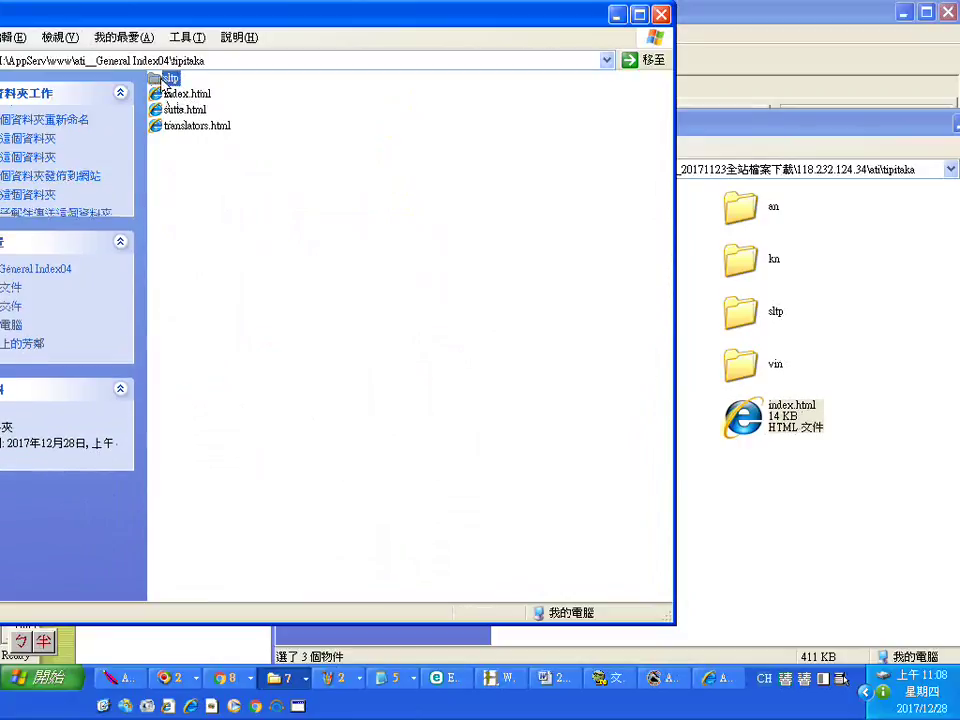
right_click(163, 79)
left_click(278, 90)
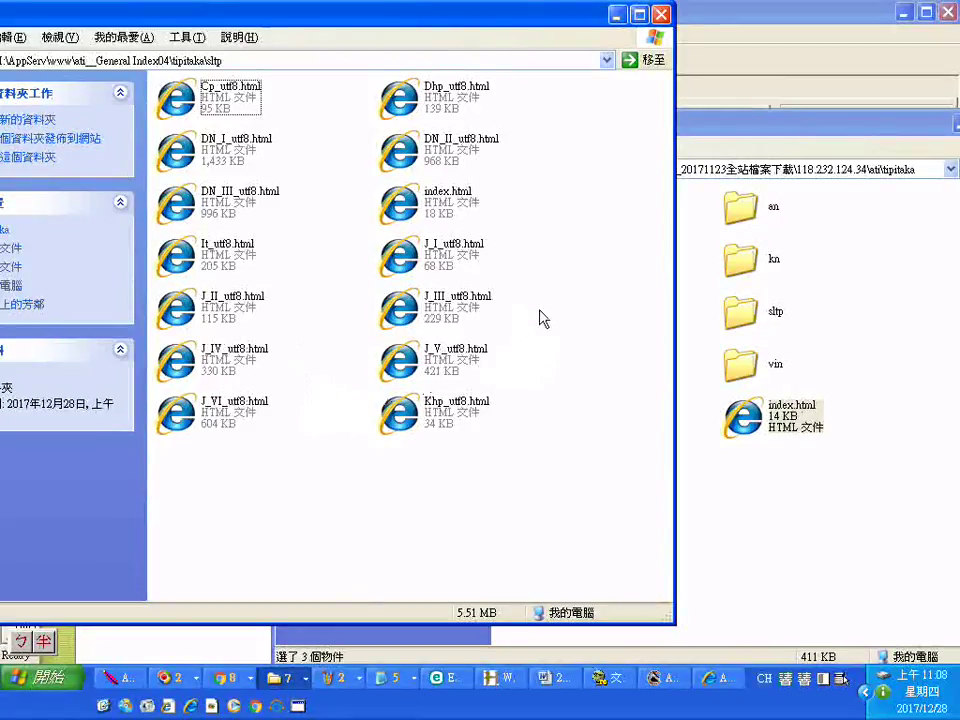
Go to ati__General Index05 and open its tipitaka folder
left_click_drag(169, 57, 10, 57)
left_click(168, 58)
left_click_drag(168, 57, 300, 58)
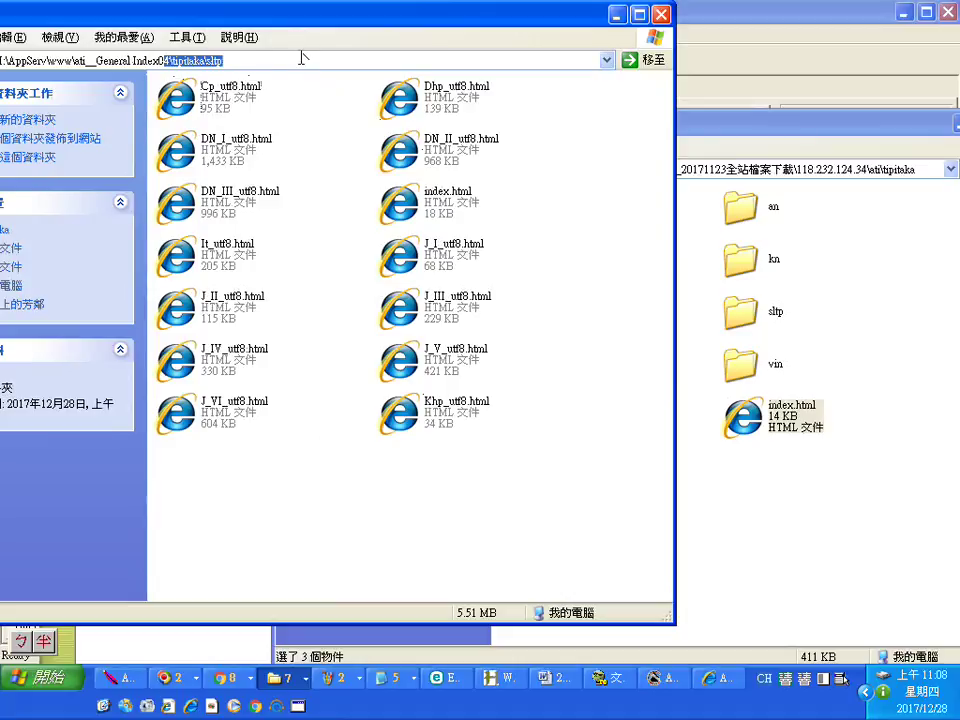
type("5")
key("Return")
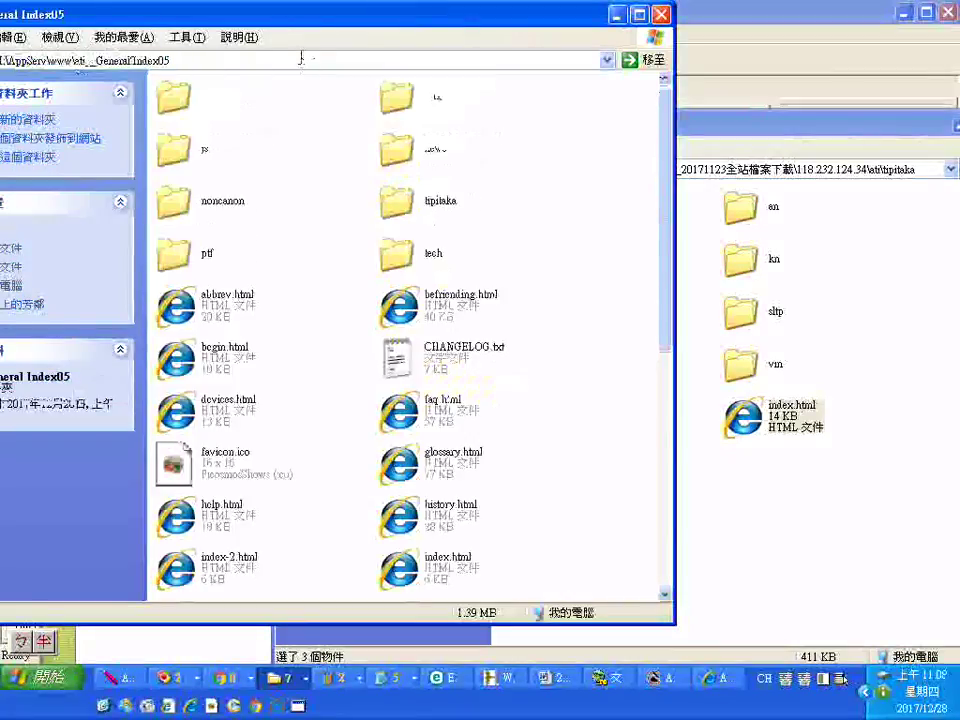
left_click(399, 207)
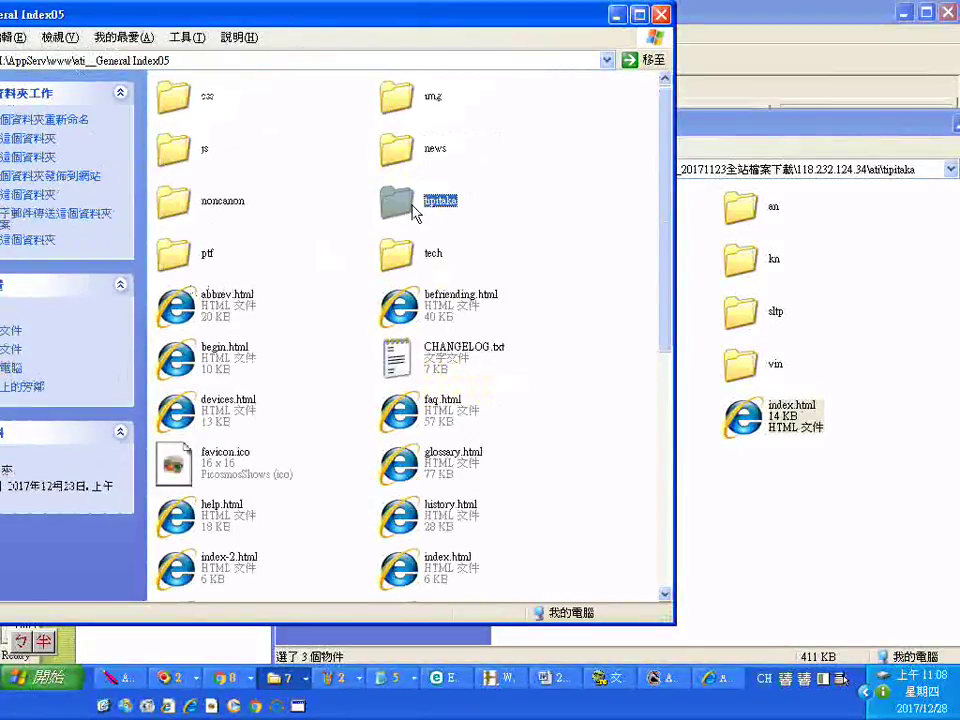
right_click(470, 205)
left_click(492, 212)
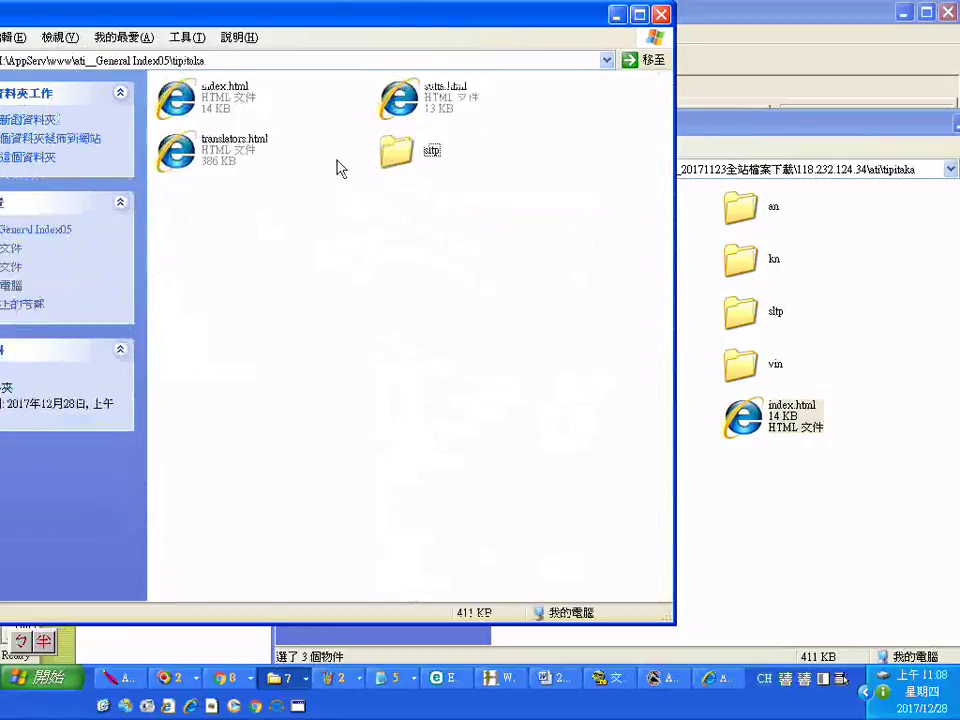
Open the sltp folder of ati__General Index05 and display its files as a list
left_click(408, 164)
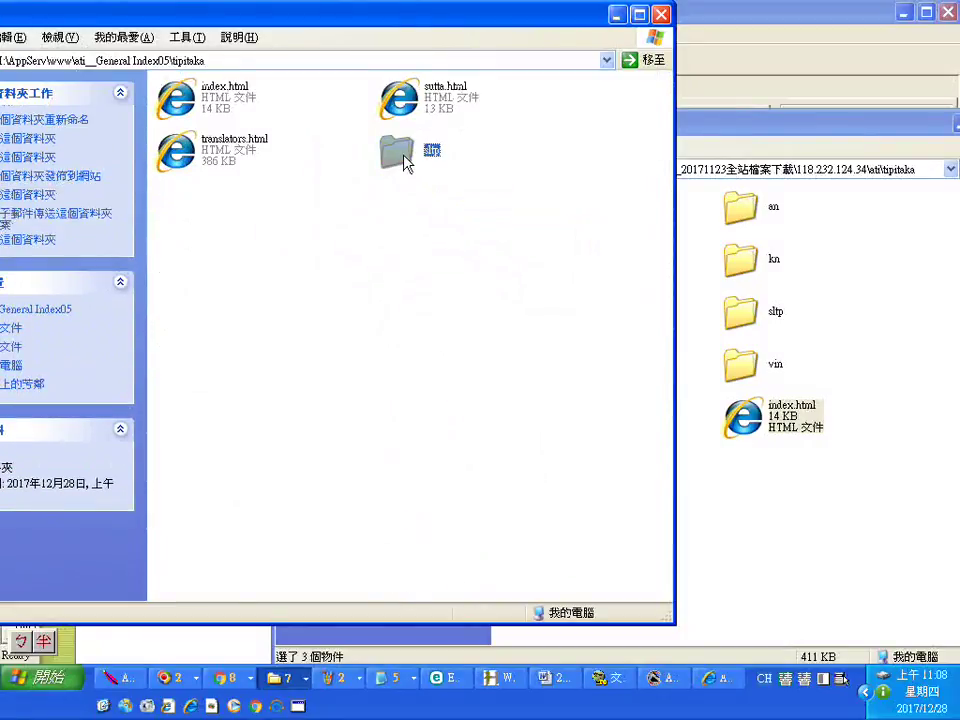
right_click(408, 164)
left_click(448, 166)
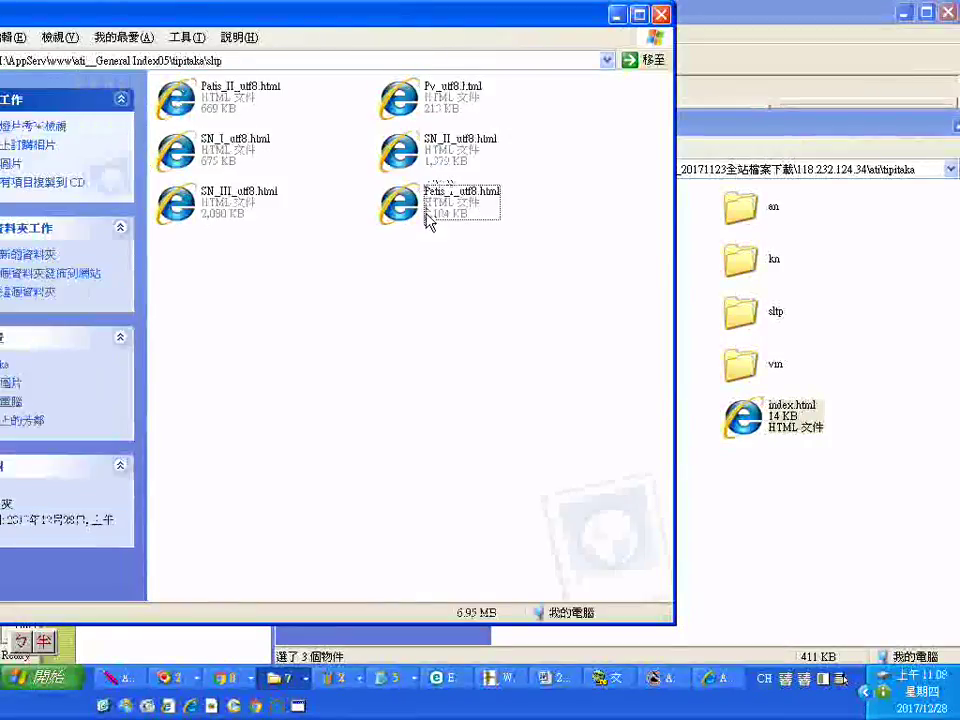
left_click(57, 40)
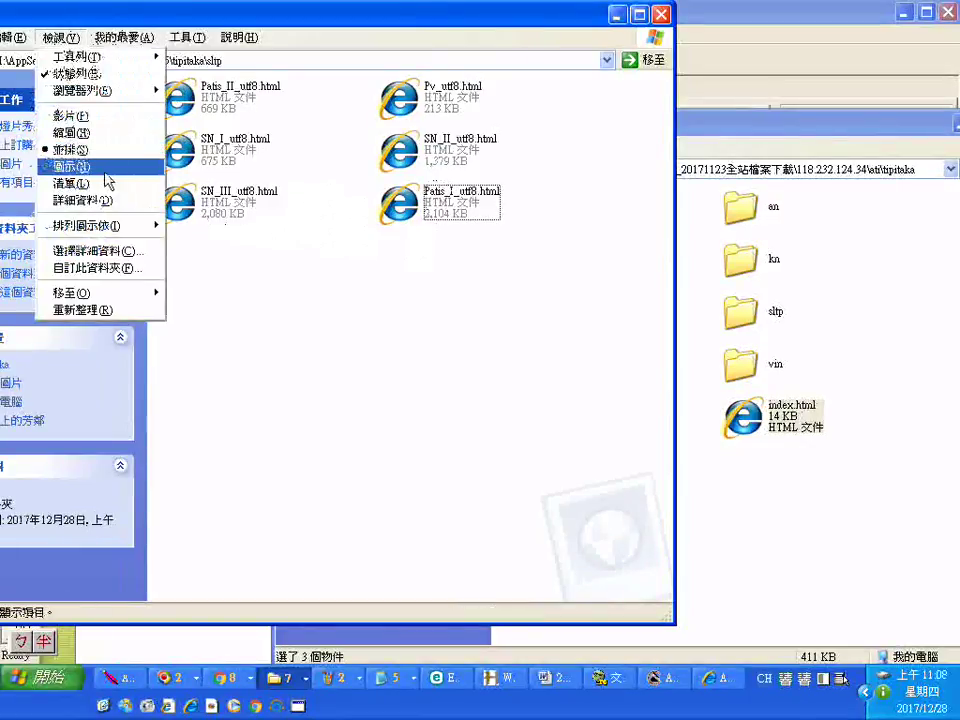
left_click(100, 184)
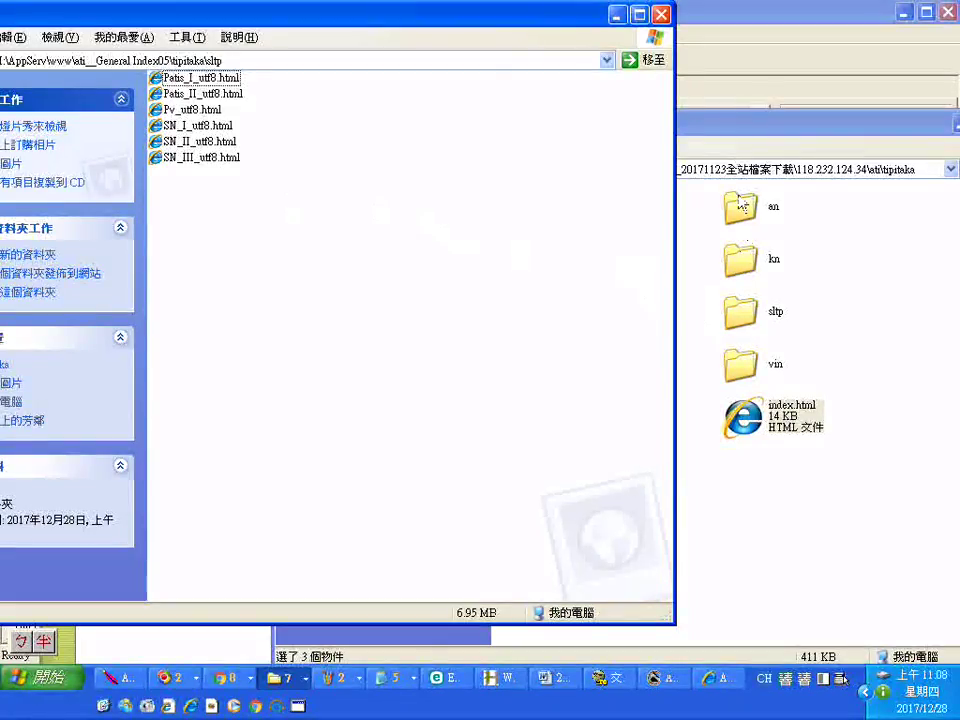
Open the source tipitaka\sltp folder and copy its index.html into ati__General Index05's tipitaka\sltp folder
left_click(756, 148)
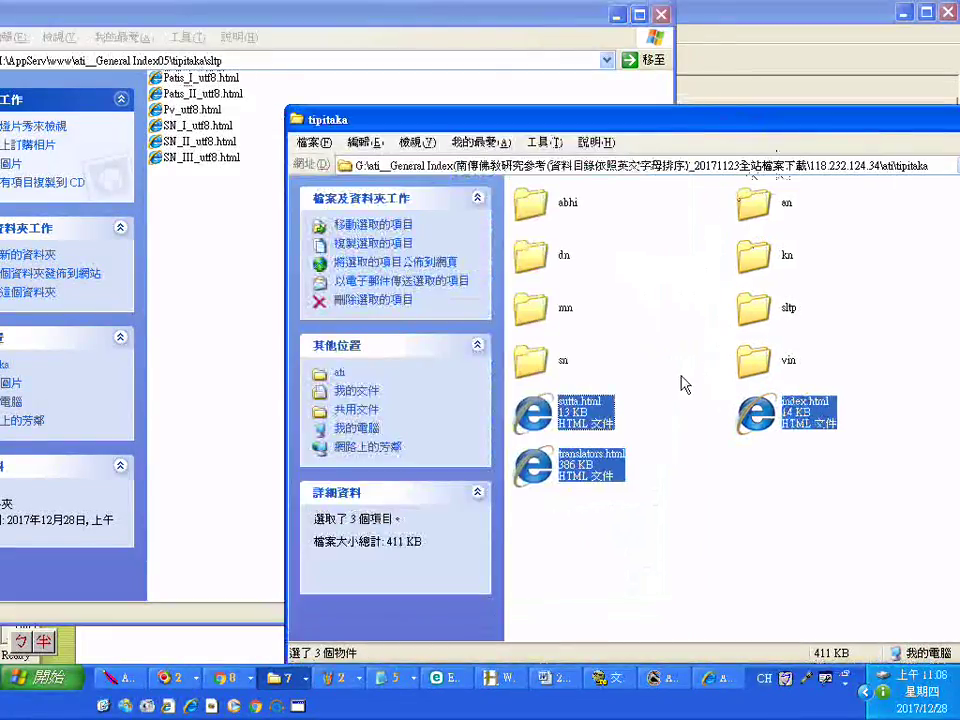
left_click(768, 318)
right_click(765, 312)
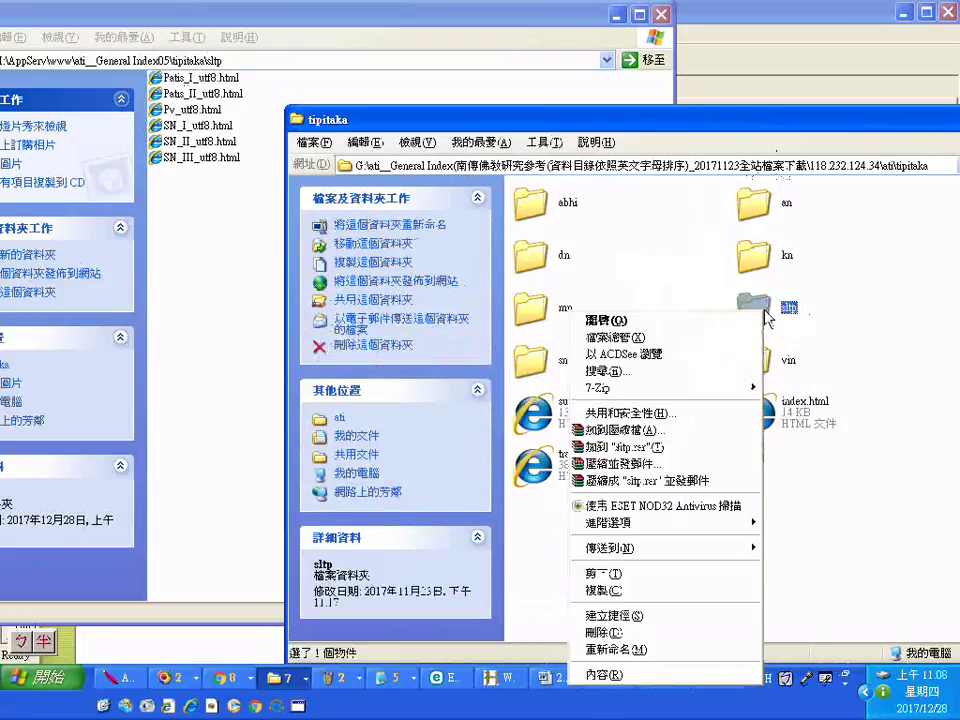
left_click(620, 320)
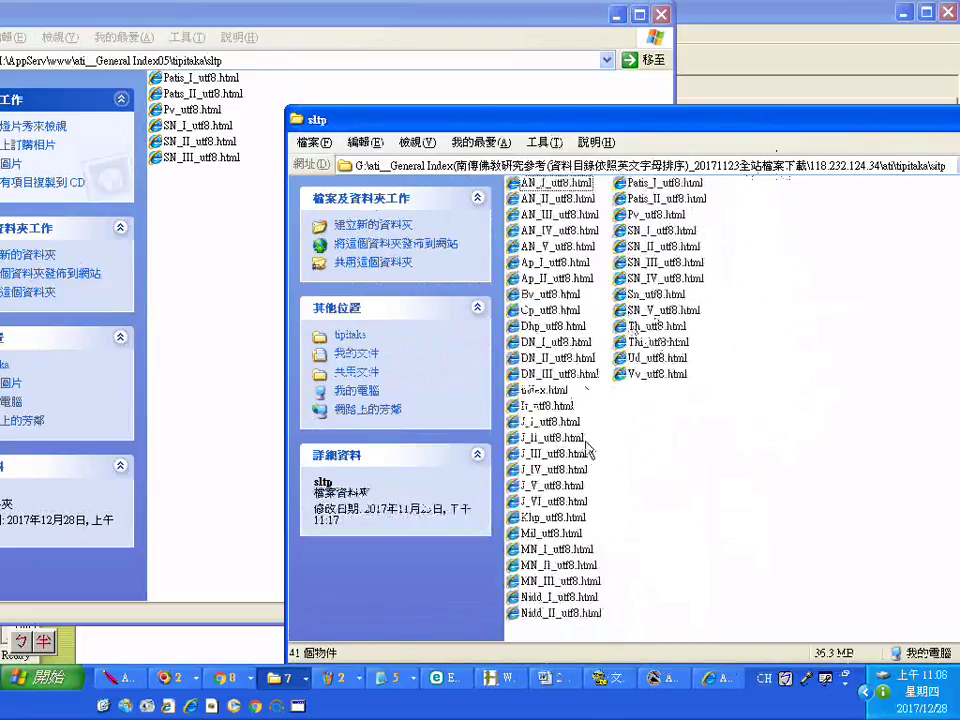
left_click_drag(555, 400, 242, 336)
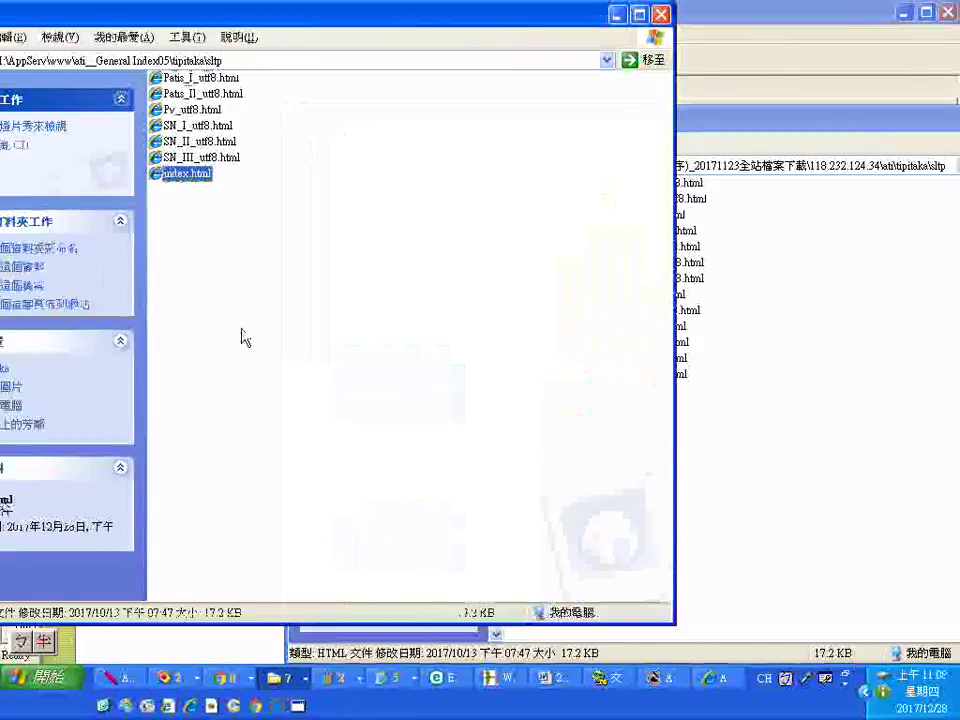
Select SN_IV_utf8.html through Vv_utf8.html together with index.html in the source sltp folder
left_click(786, 403)
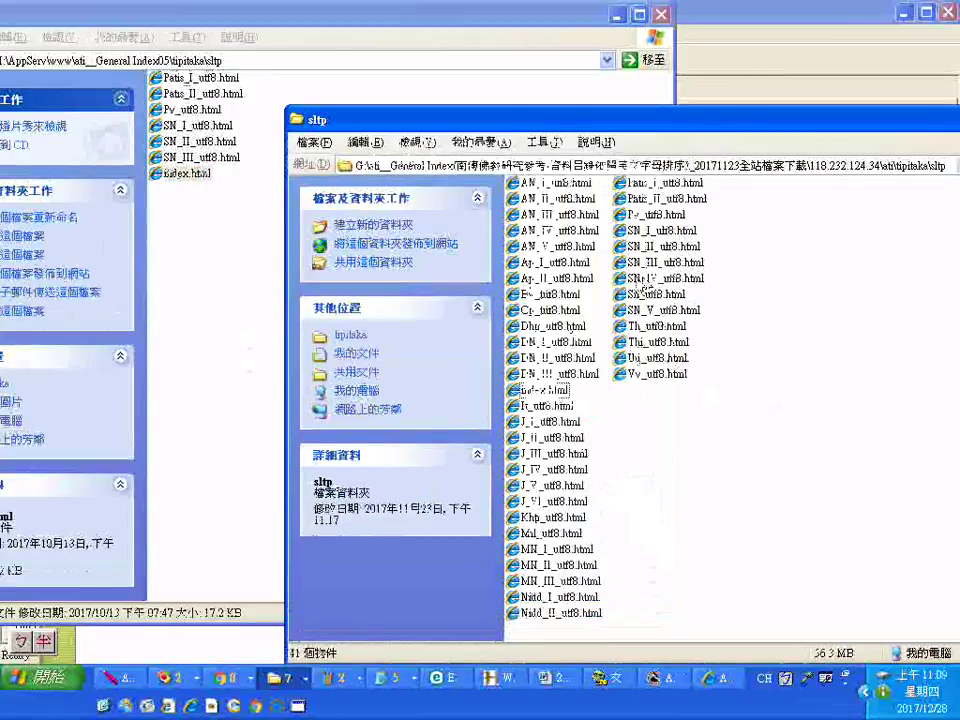
left_click(663, 279)
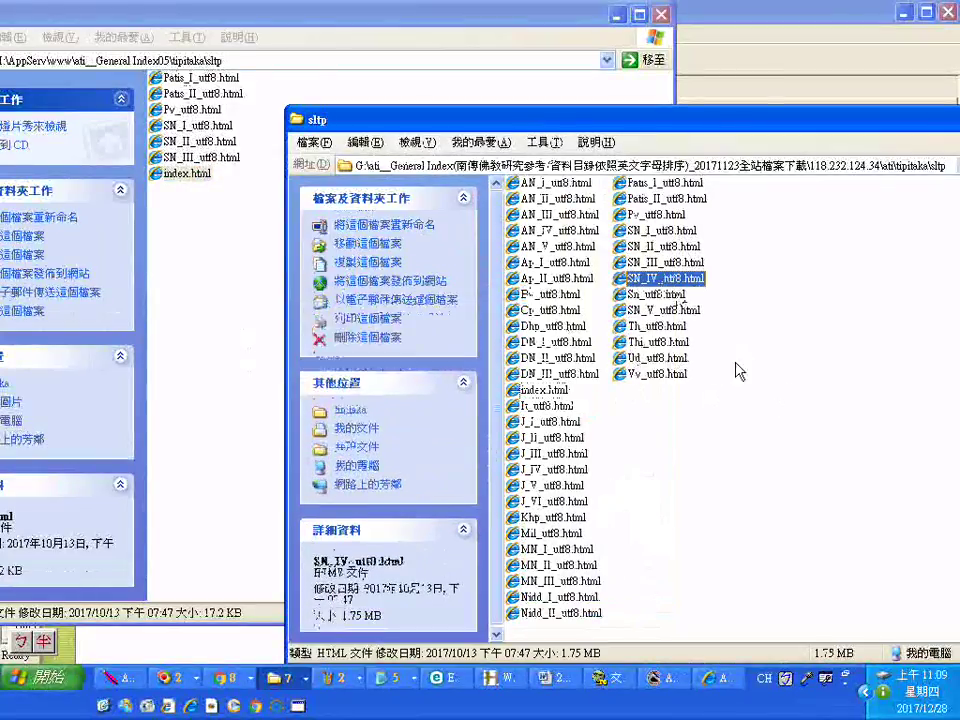
left_click(669, 376, "shift")
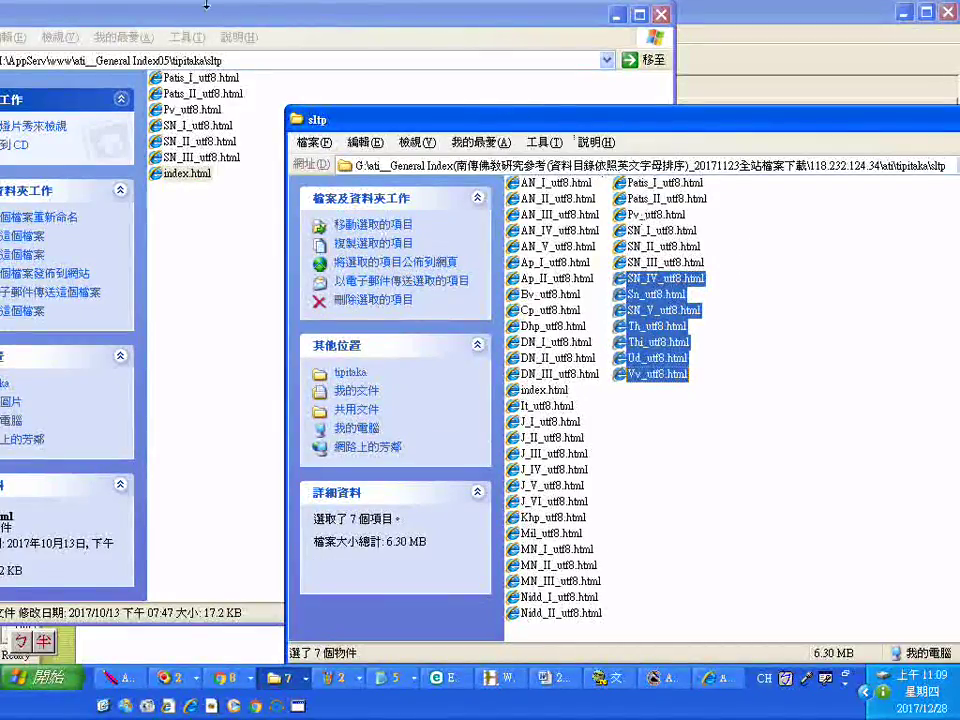
left_click(553, 391, "ctrl")
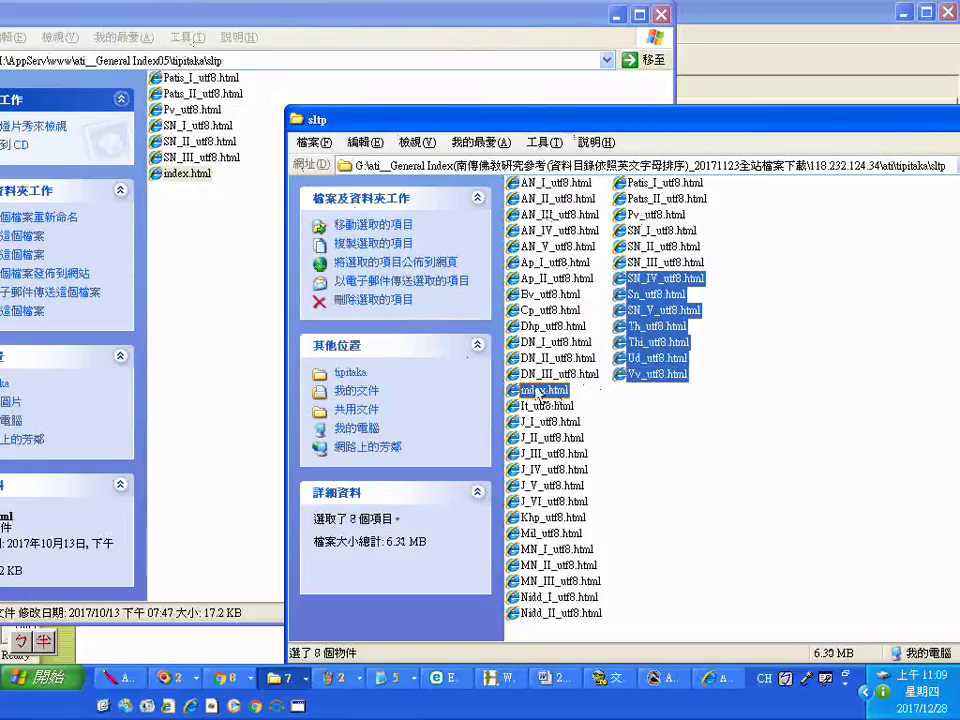
left_click(118, 20)
left_click_drag(118, 20, 264, 54)
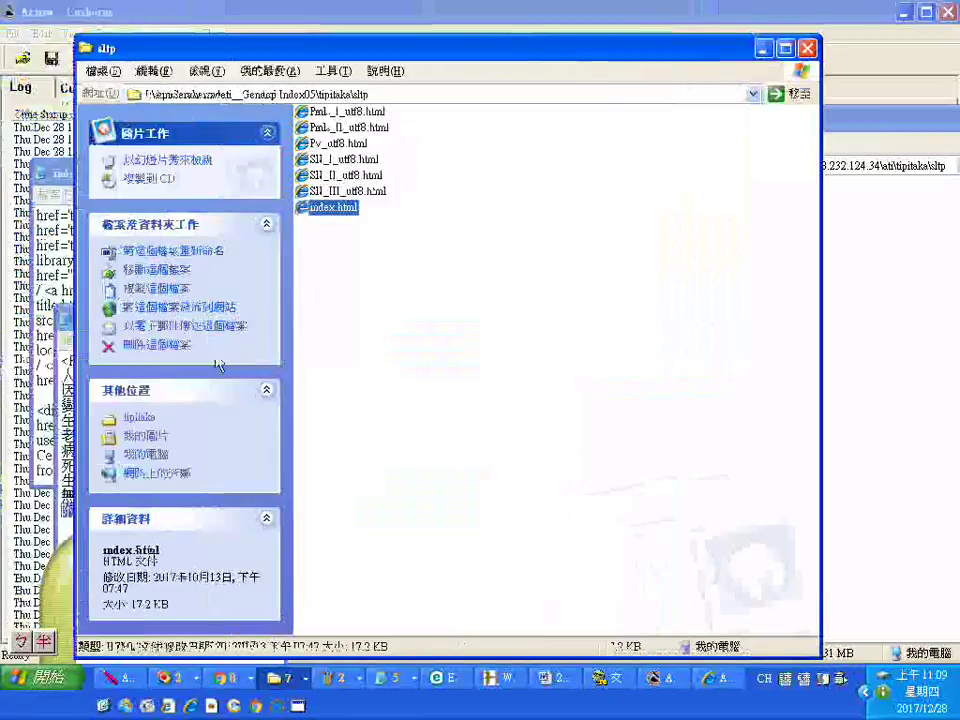
left_click(136, 419)
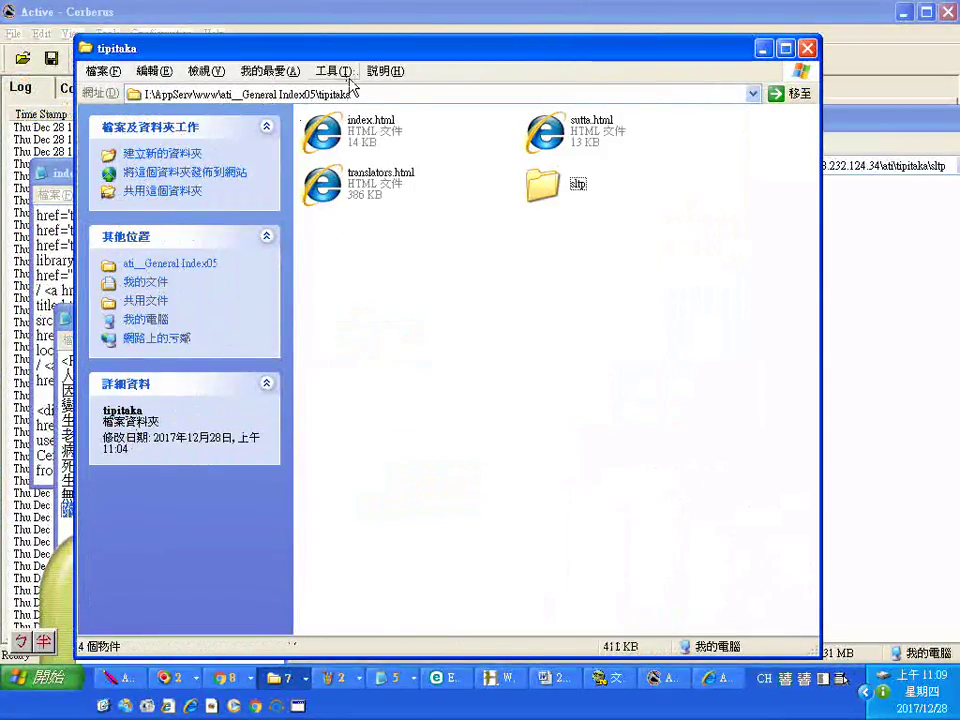
left_click(312, 93)
double_click(316, 93)
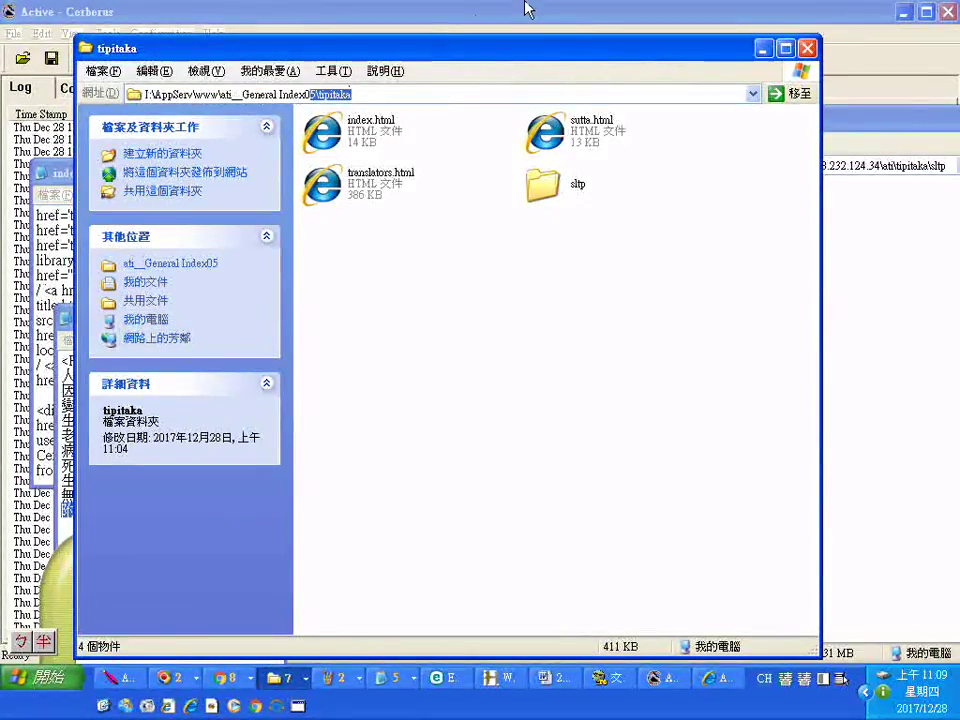
type("7")
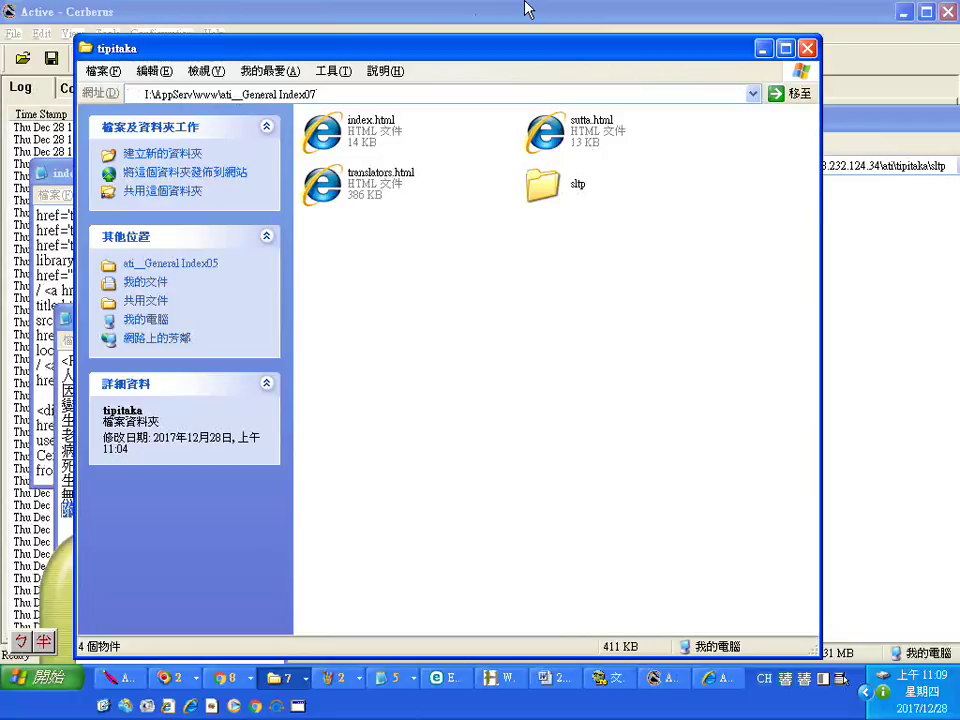
key("Return")
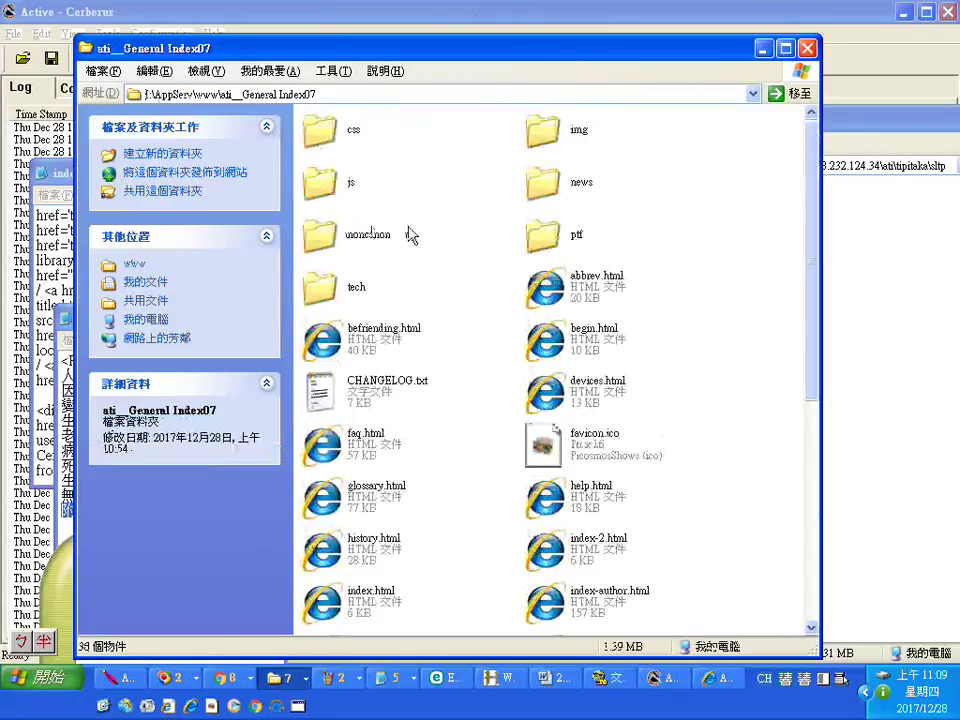
Create a new folder in ati__General Index07 and place the source sltp window beside it
right_click(476, 222)
mouse_move(553, 375)
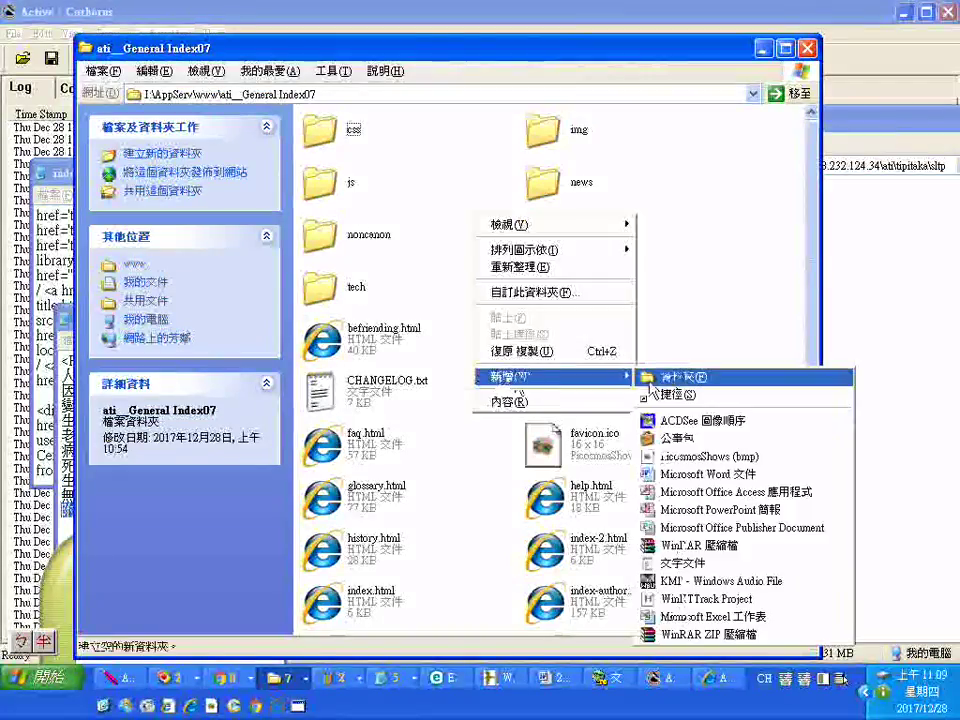
left_click(681, 375)
left_click_drag(654, 116, 381, 96)
left_click_drag(609, 122, 676, 112)
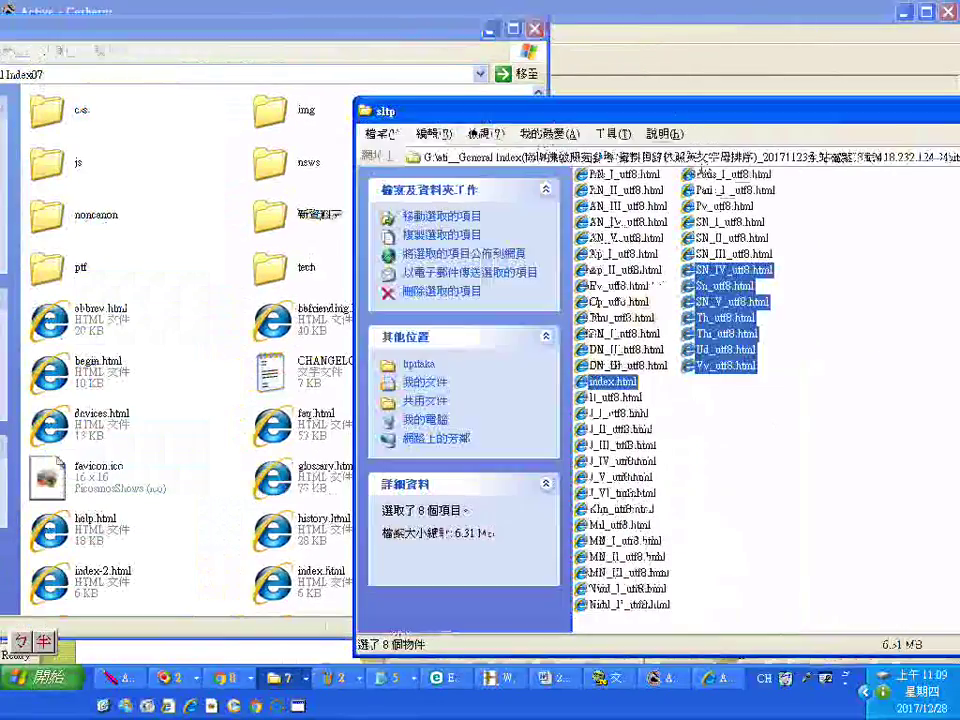
left_click(272, 214)
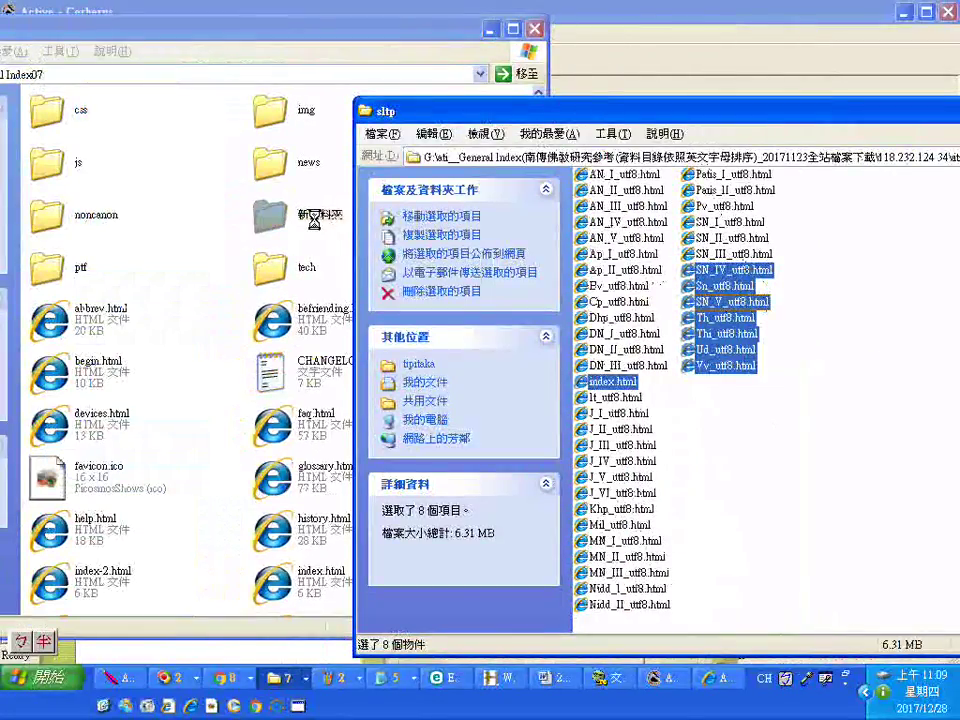
Copy the text ati\tipitaka from the source sltp folder's path
left_click_drag(775, 126, 478, 151)
left_click(668, 178)
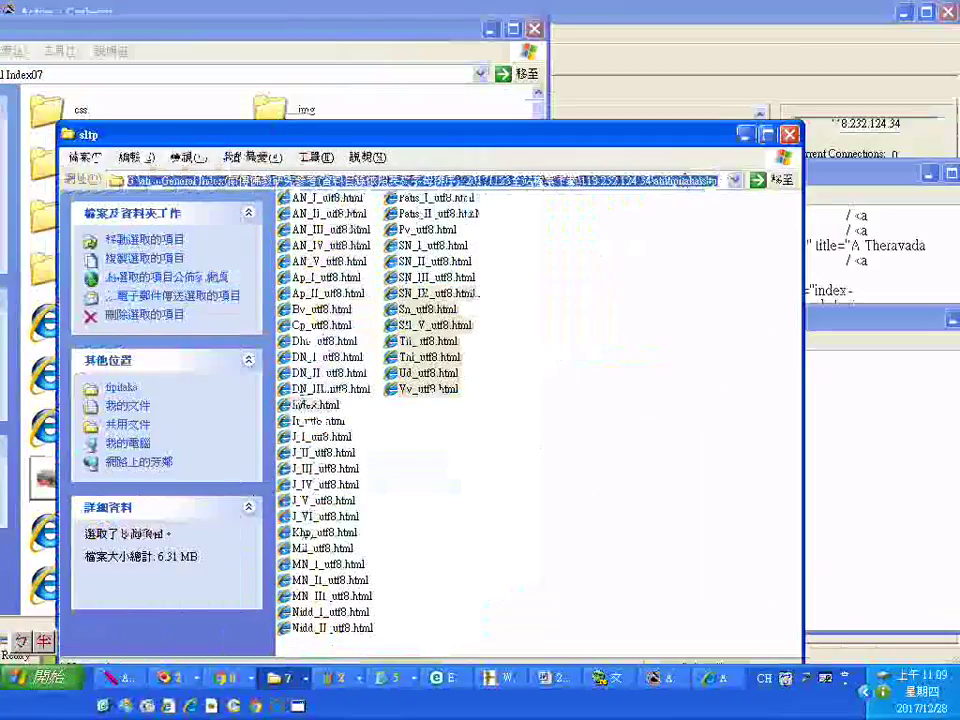
double_click(682, 179)
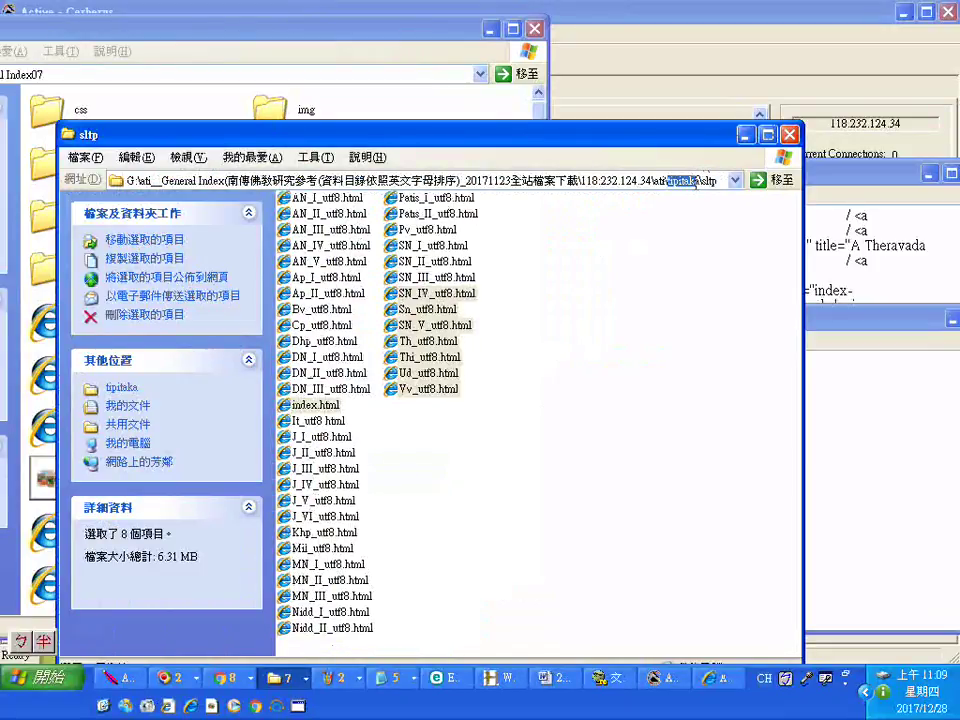
left_click_drag(697, 186, 652, 186)
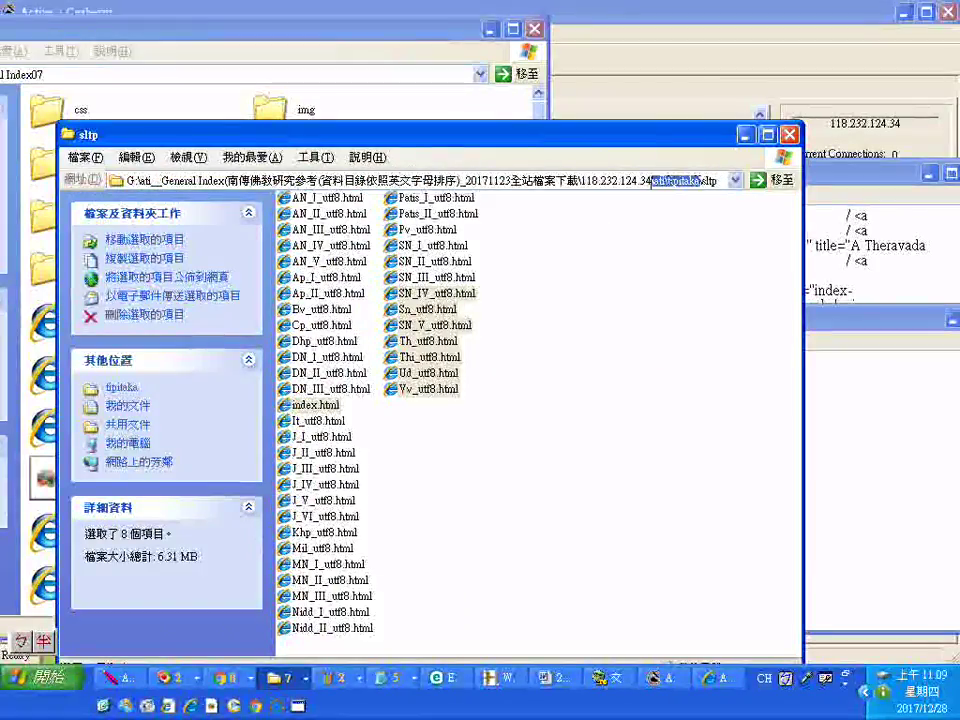
right_click(652, 182)
left_click(700, 238)
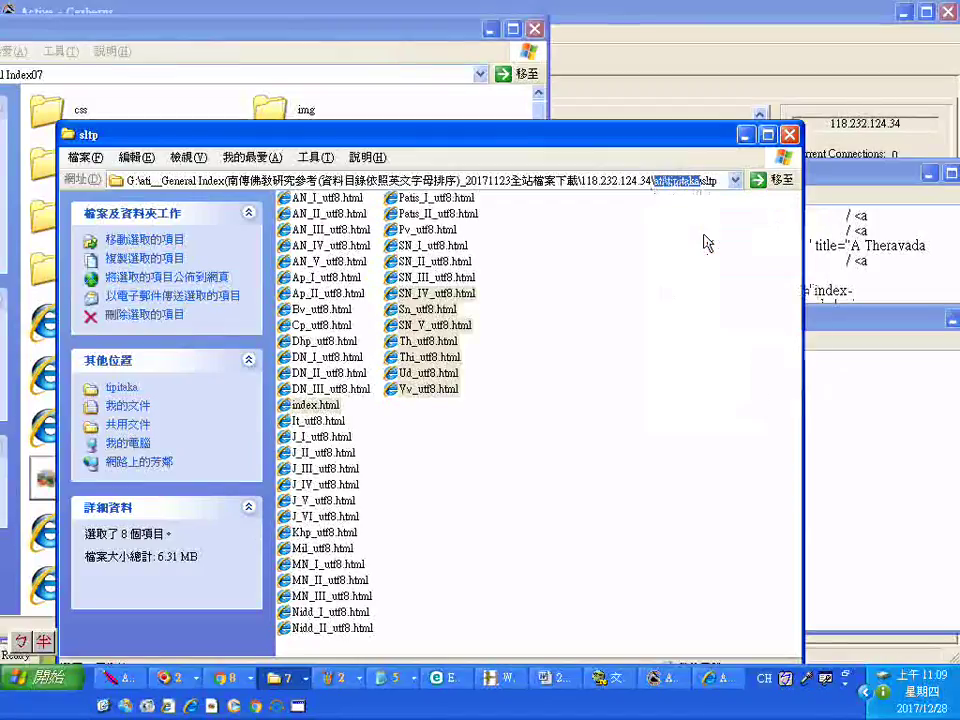
Paste the copied text as the new folder's name in ati__General Index07, giving atitipitaka
left_click_drag(536, 146, 959, 137)
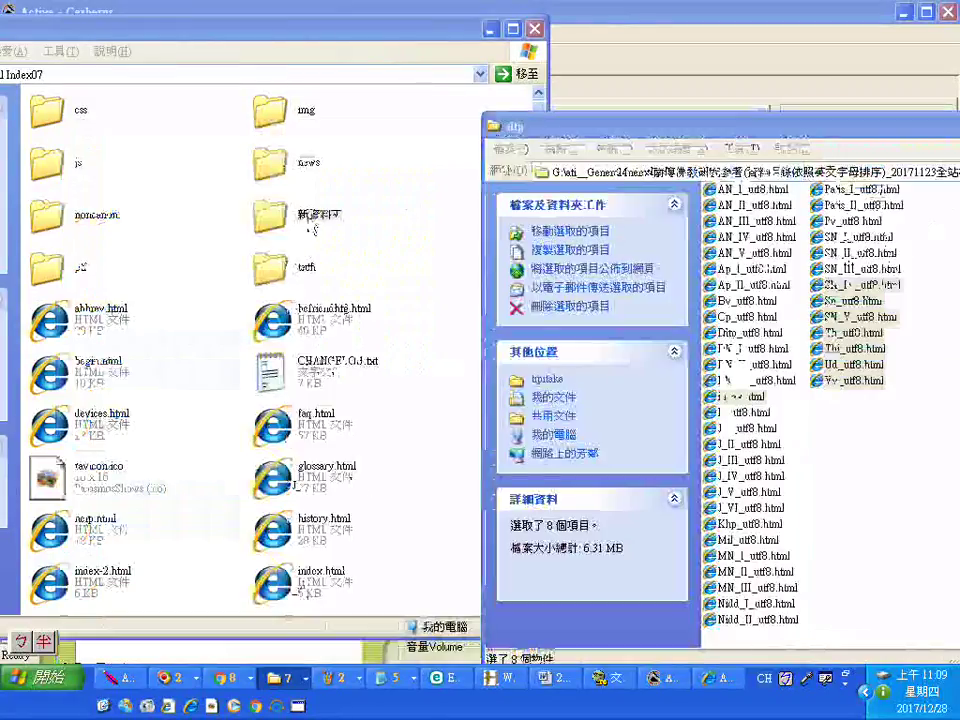
left_click(316, 226)
left_click(312, 212)
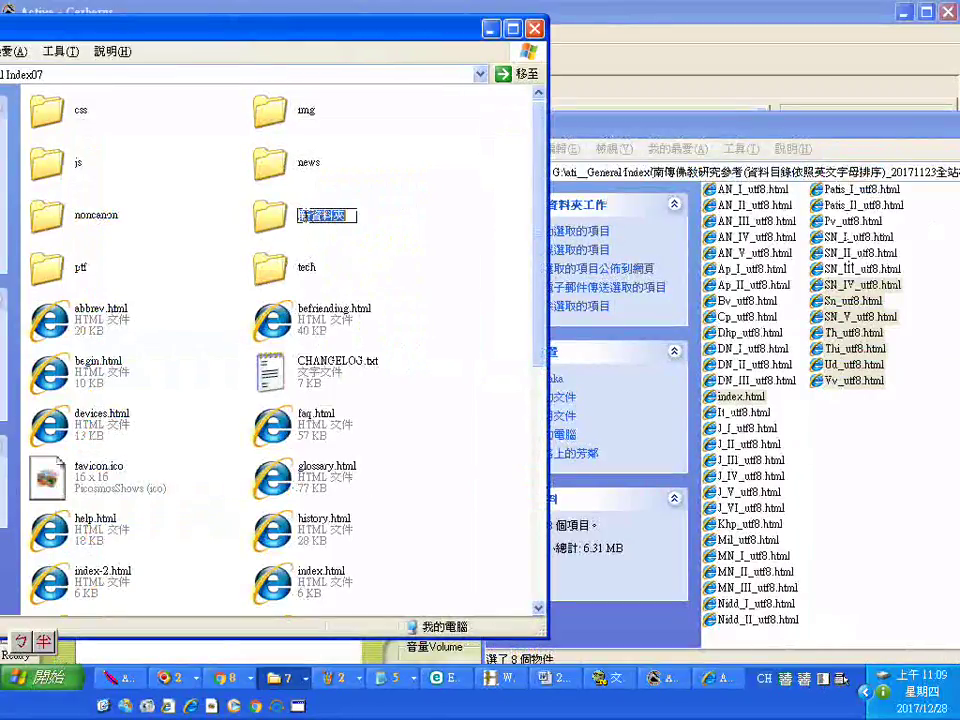
right_click(313, 221)
left_click(385, 297)
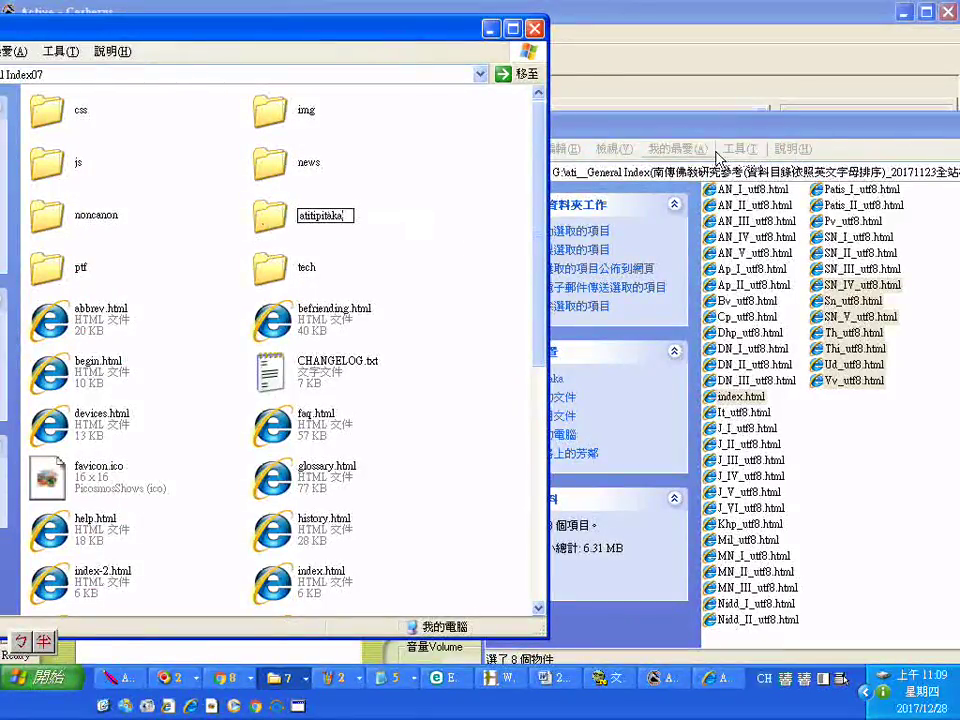
Try to copy only the folder name tipitaka from the source sltp folder's path
left_click_drag(737, 128, 525, 149)
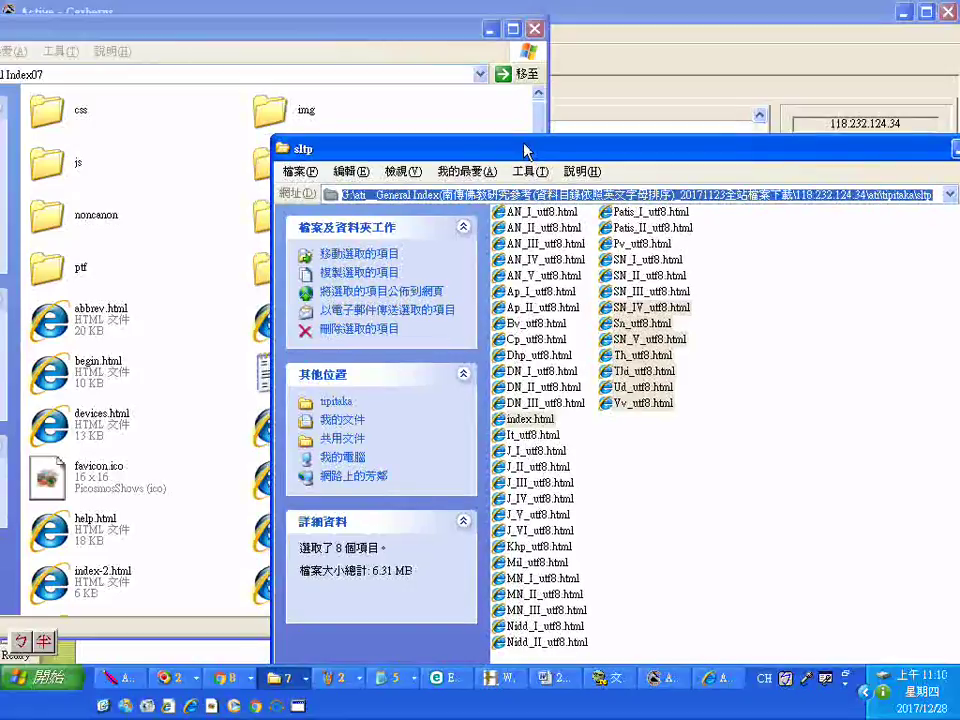
left_click(883, 200)
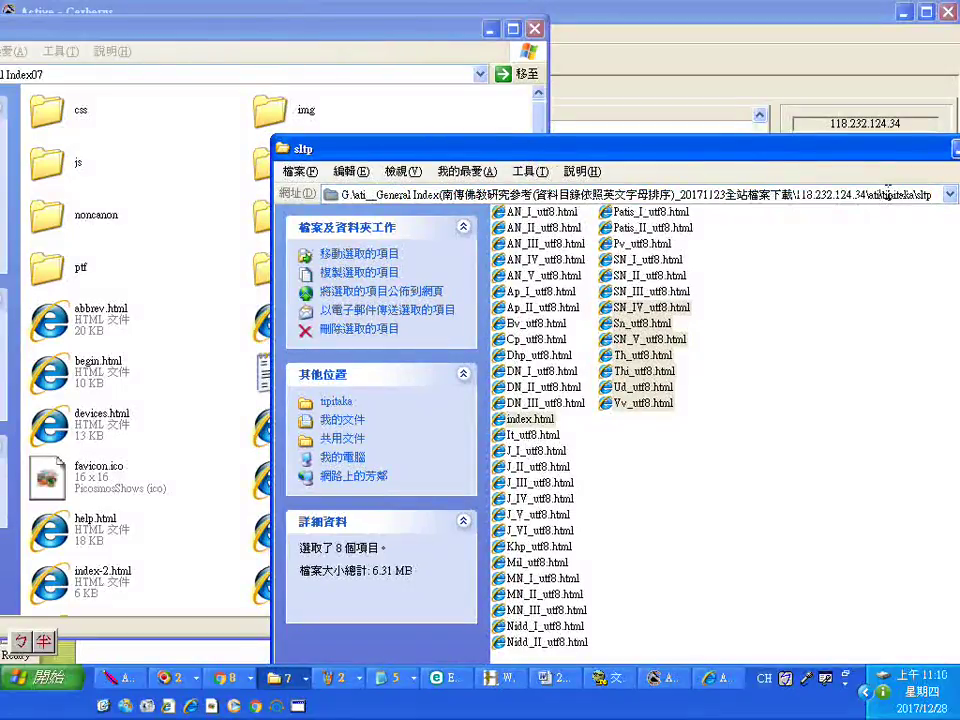
left_click_drag(883, 191, 913, 190)
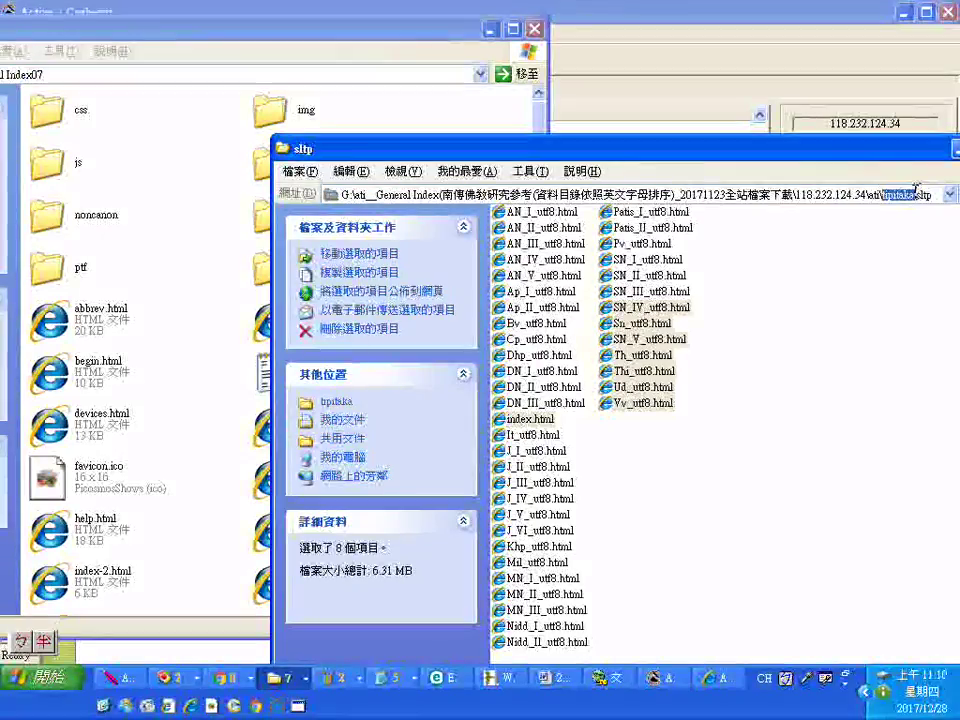
right_click(915, 194)
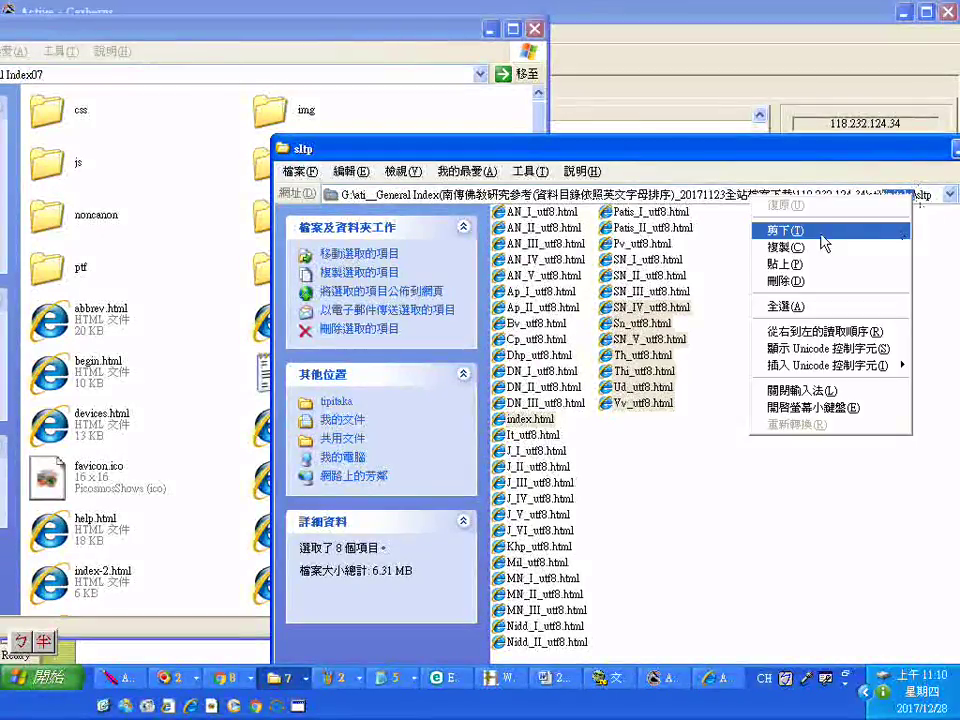
left_click(432, 54)
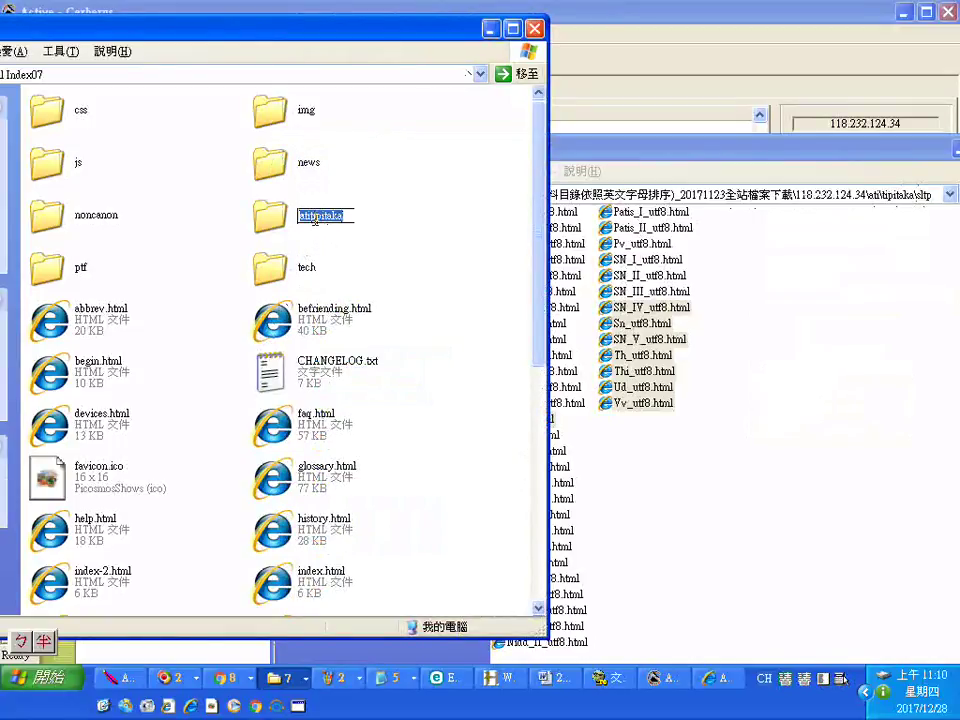
Rename the new folder in ati__General Index07 as tipitaka
right_click(316, 229)
left_click(320, 281)
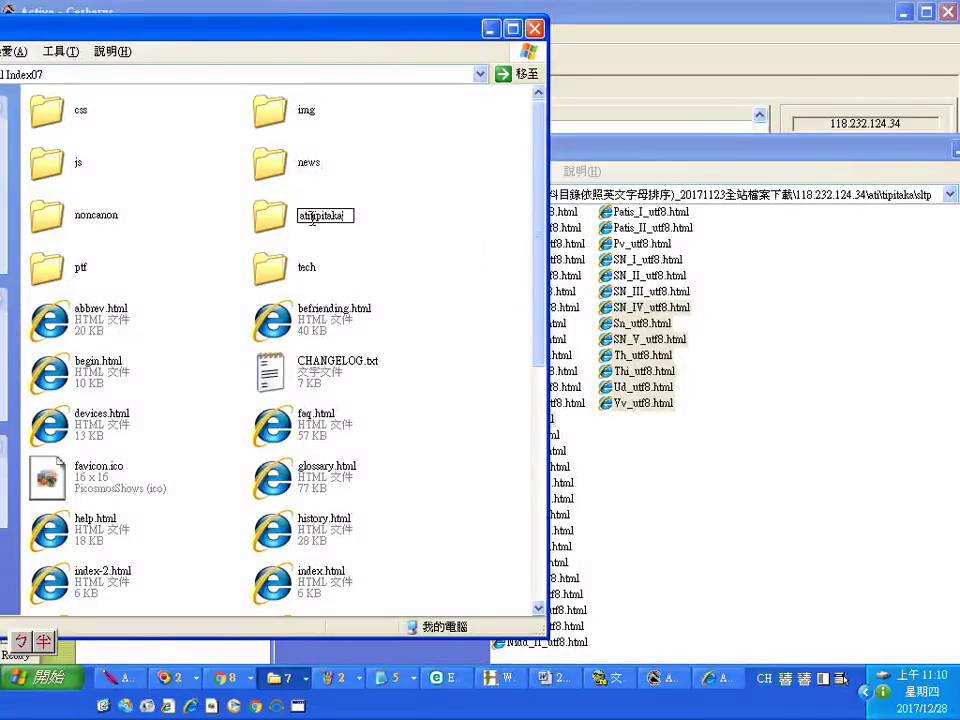
key("Delete")
key("Return")
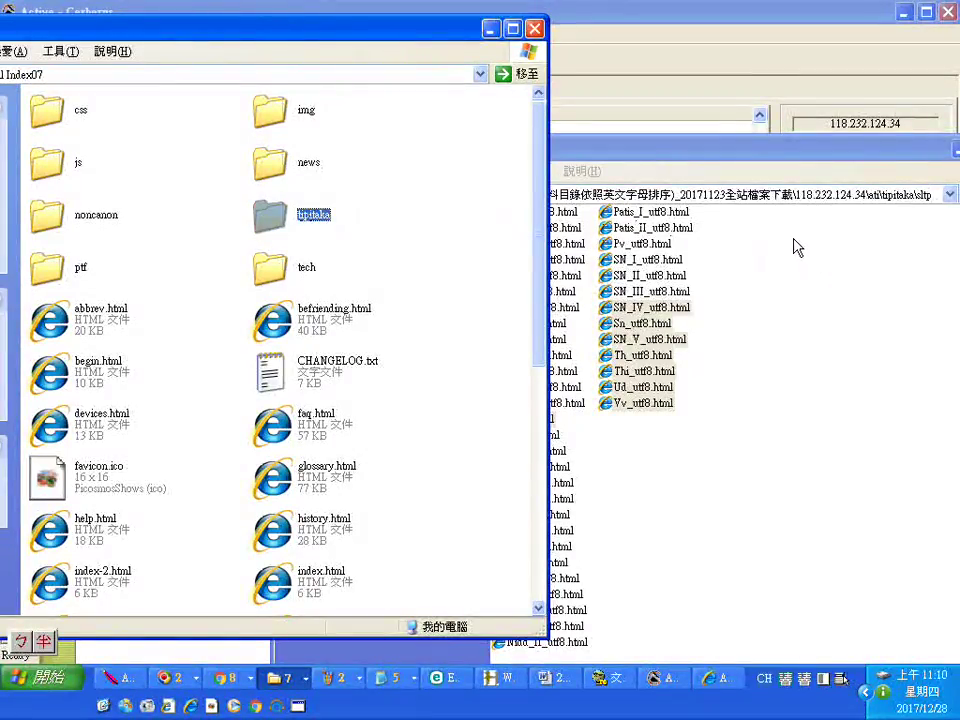
Copy sutta.html, translators.html and index.html from the source tipitaka folder into ati__General Index07's tipitaka folder
left_click_drag(651, 157, 754, 135)
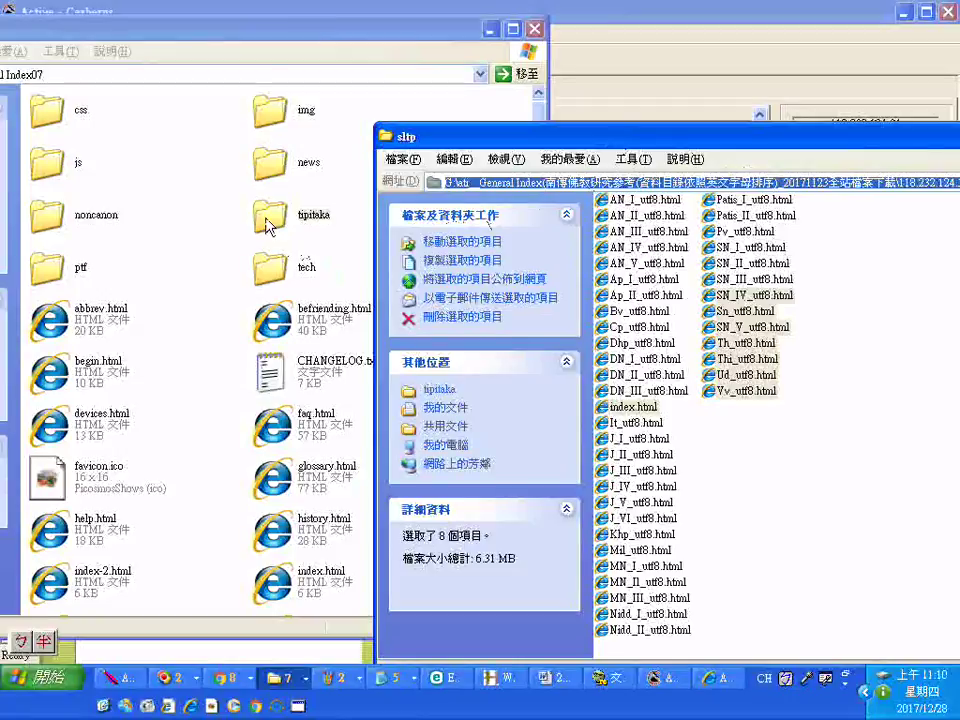
left_click(437, 393)
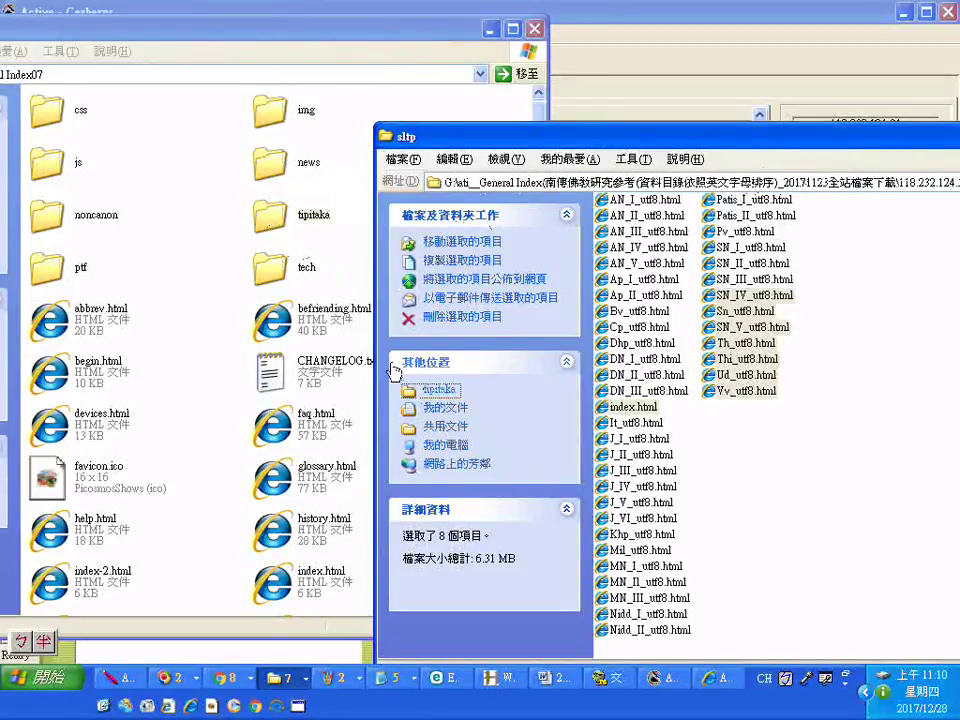
left_click(283, 222)
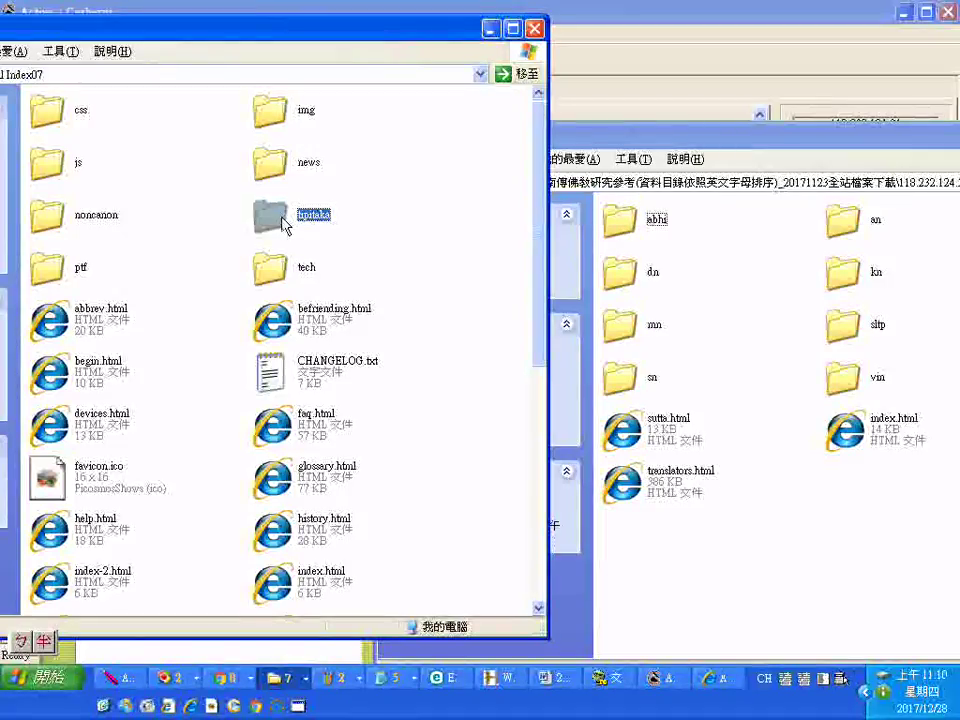
left_click(686, 436)
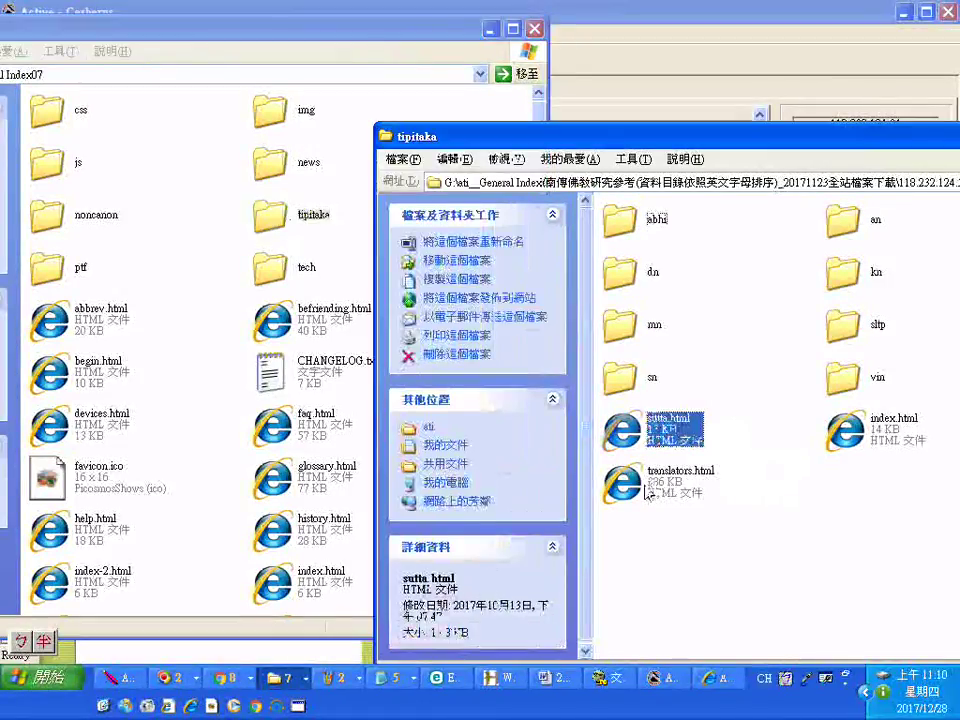
left_click(680, 472, "shift")
left_click_drag(680, 476, 285, 216)
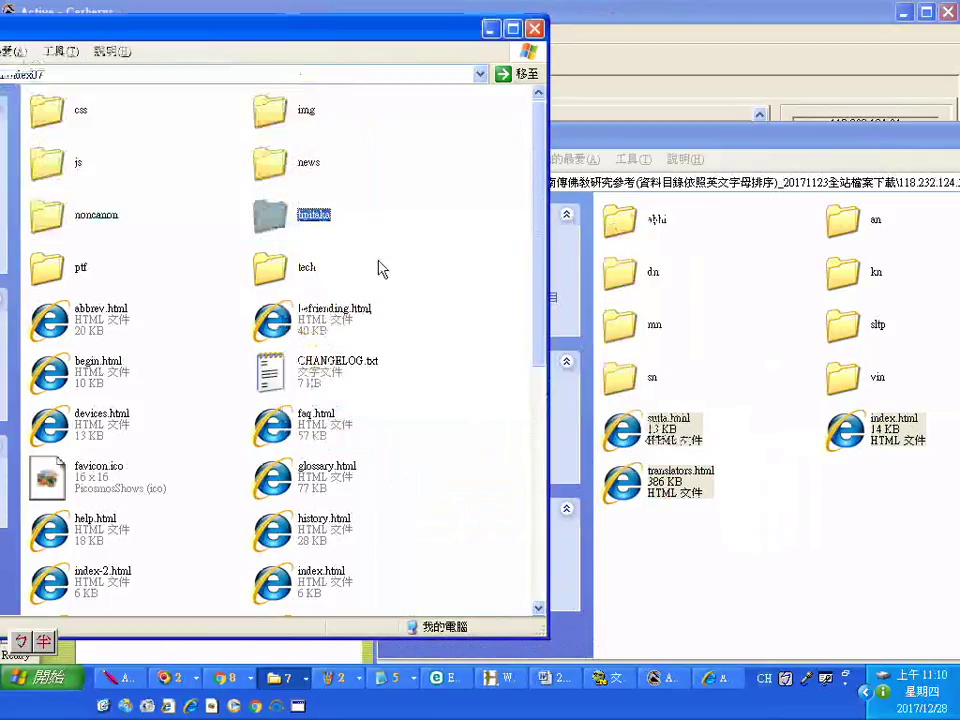
Create a new folder inside ati__General Index07's tipitaka folder
left_click(540, 423)
right_click(279, 218)
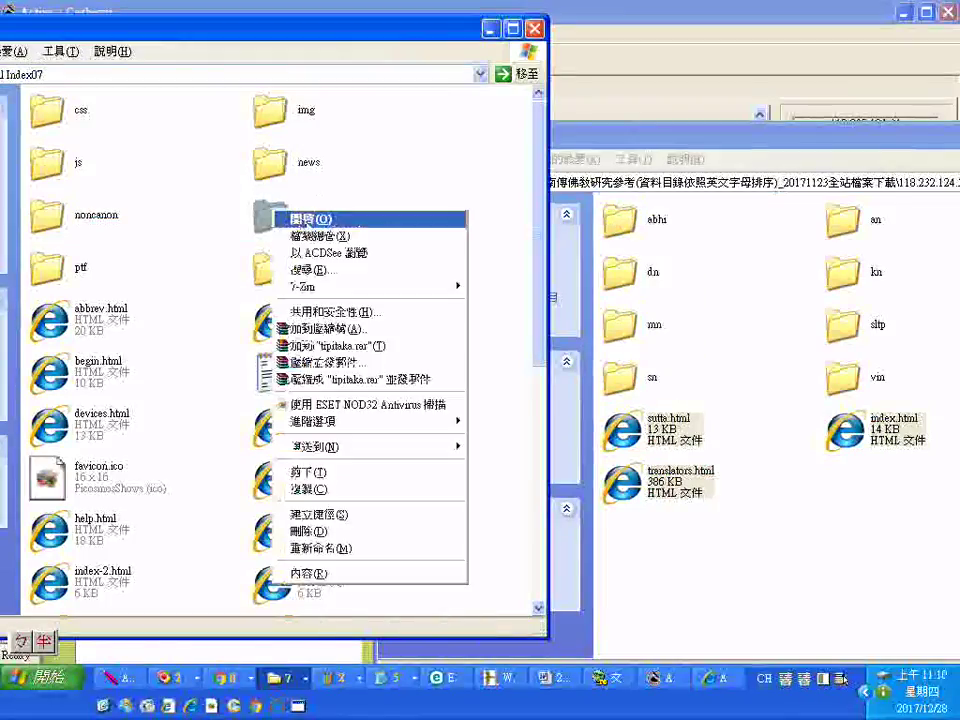
left_click(329, 216)
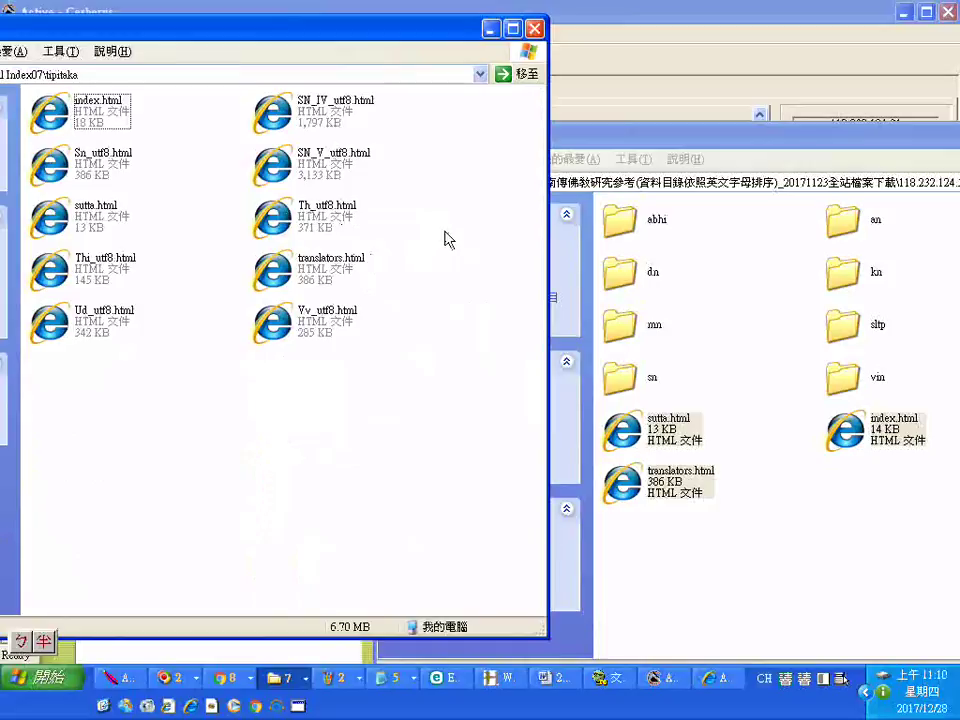
right_click(446, 236)
mouse_move(493, 403)
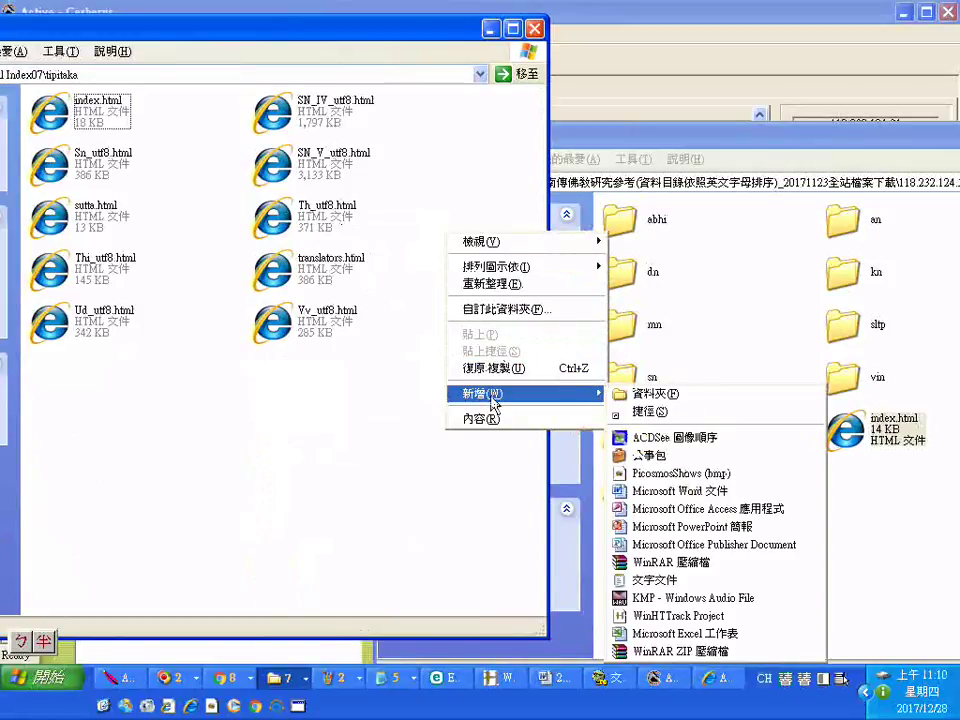
left_click(640, 393)
Open the source tipitaka\sltp folder and copy the folder name sltp from its path
left_click(848, 335)
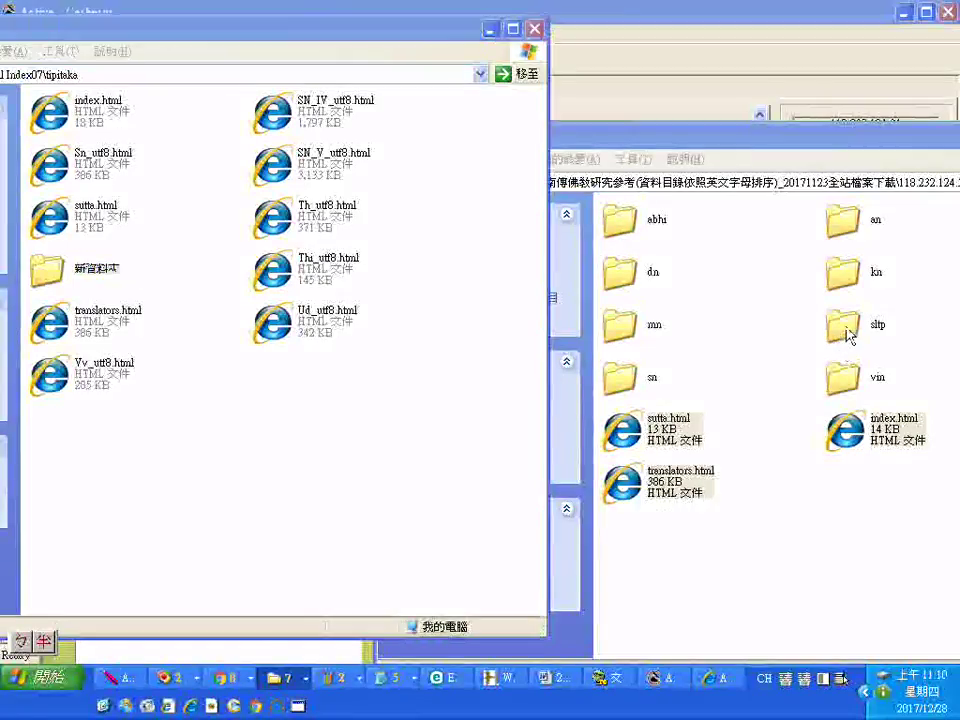
right_click(848, 335)
left_click(733, 336)
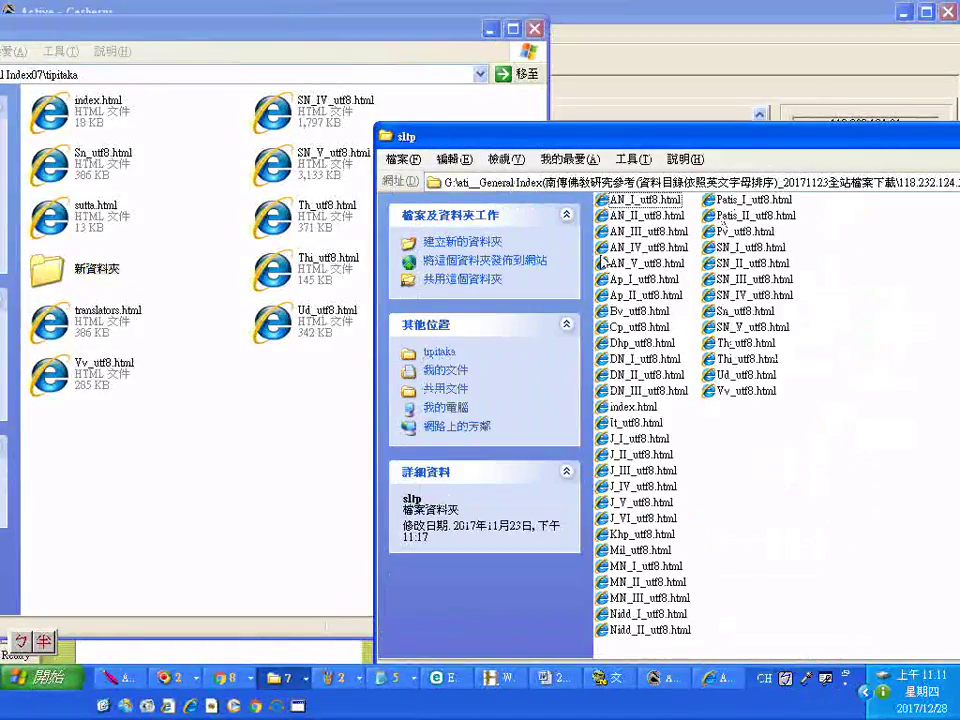
left_click_drag(496, 140, 291, 139)
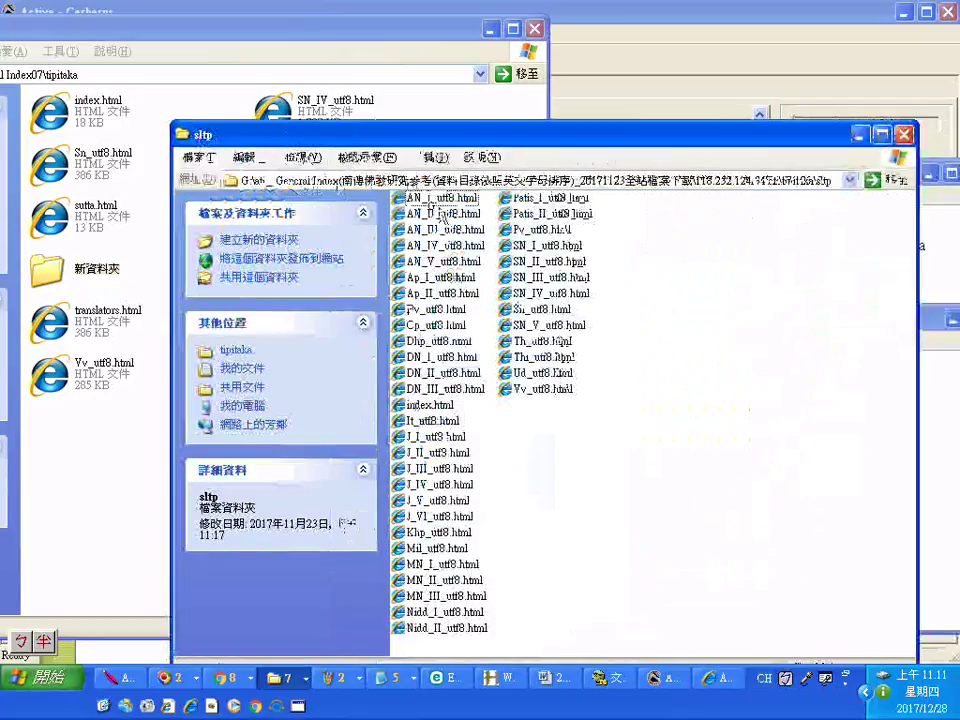
left_click(818, 183)
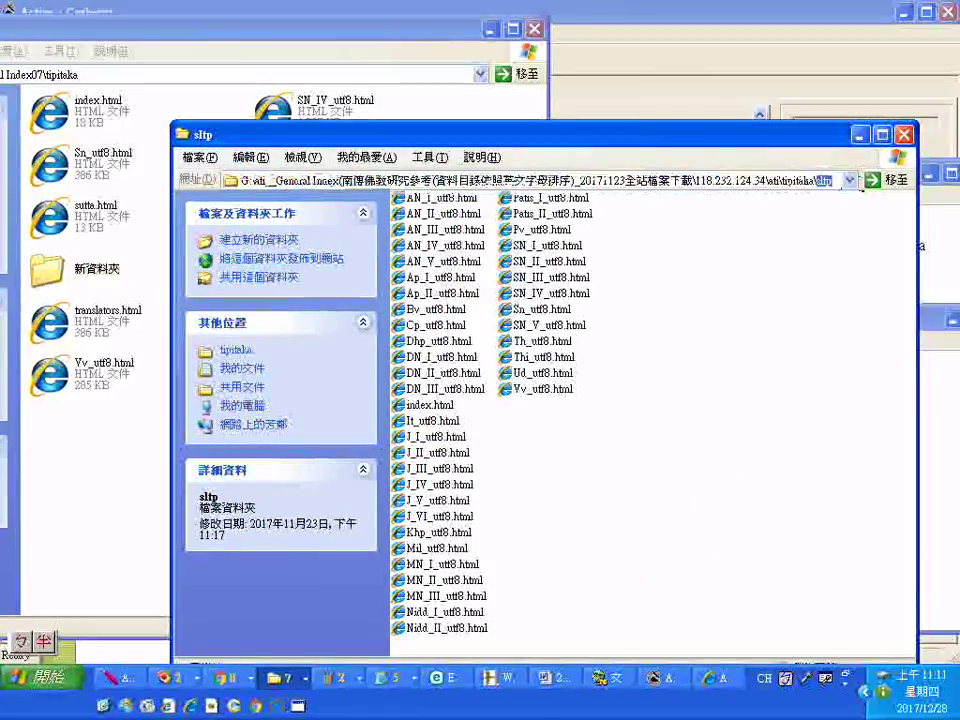
right_click(818, 183)
left_click(709, 235)
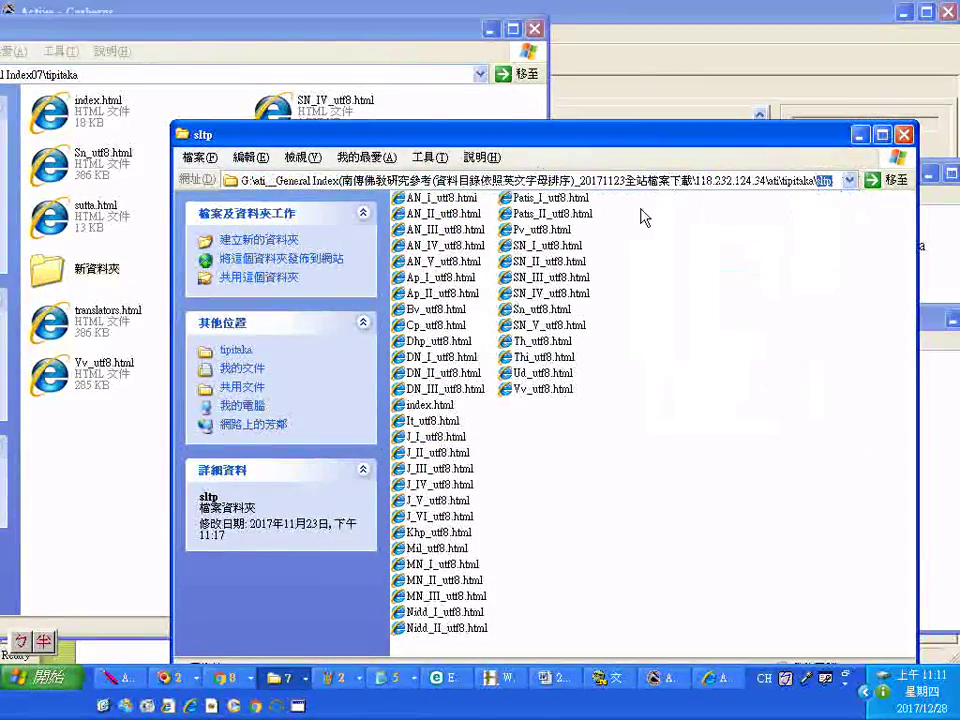
Rename the new folder in ati__General Index07\tipitaka as sltp, using the copied name
left_click(439, 54)
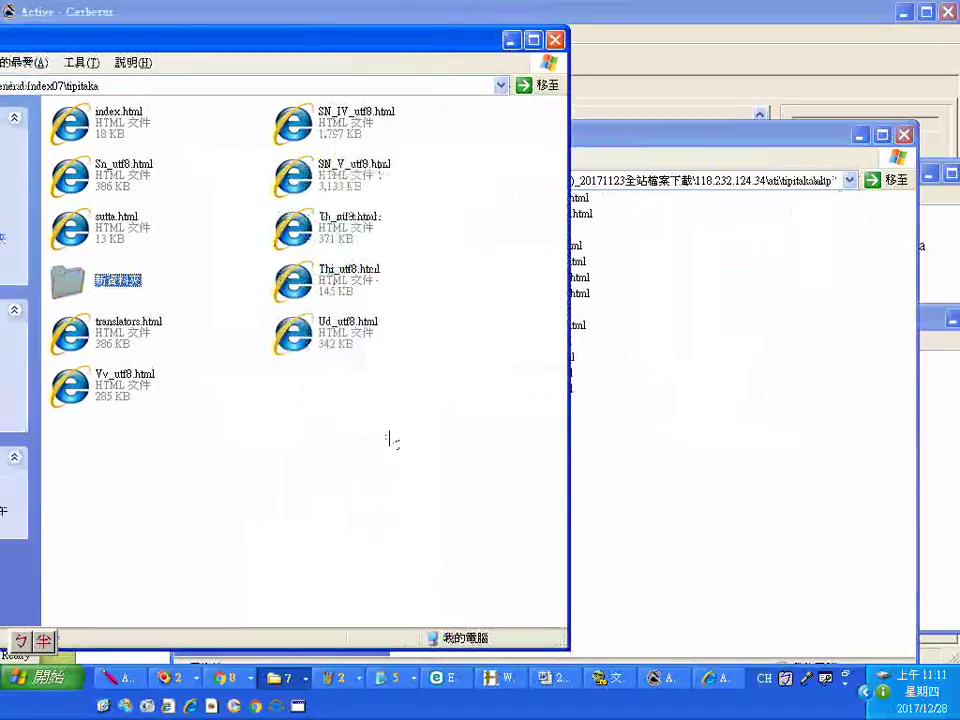
left_click(126, 284)
right_click(122, 284)
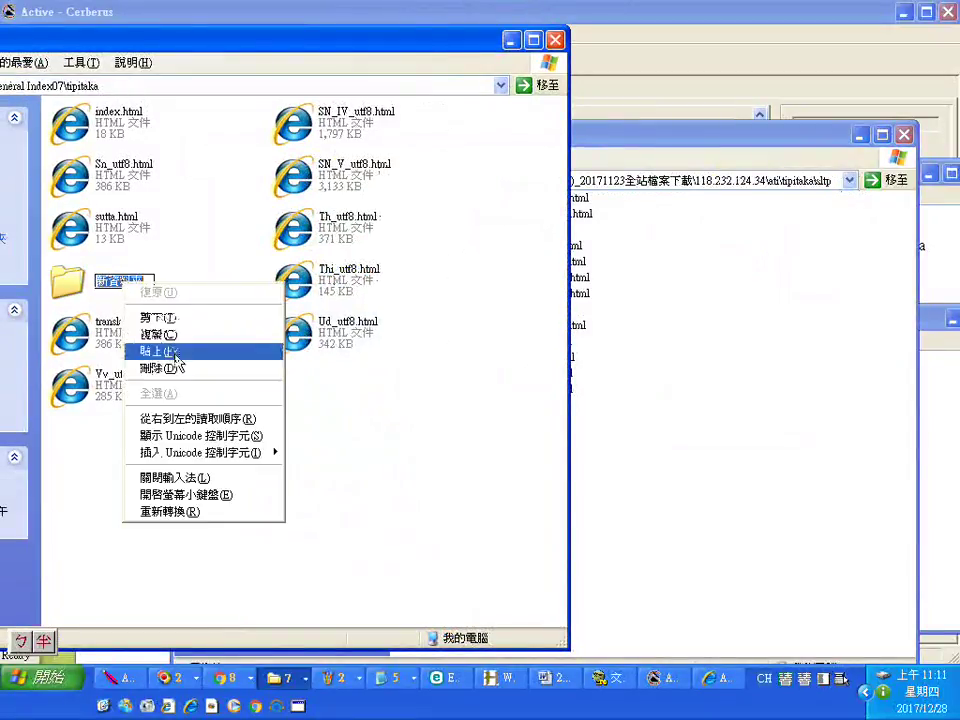
left_click(178, 362)
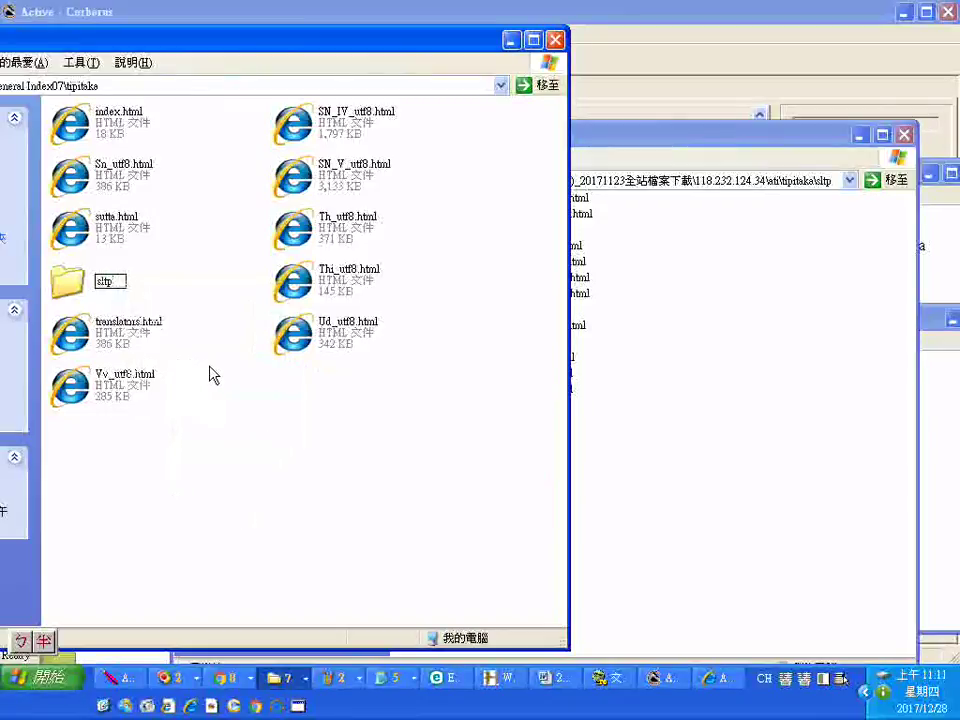
left_click(210, 377)
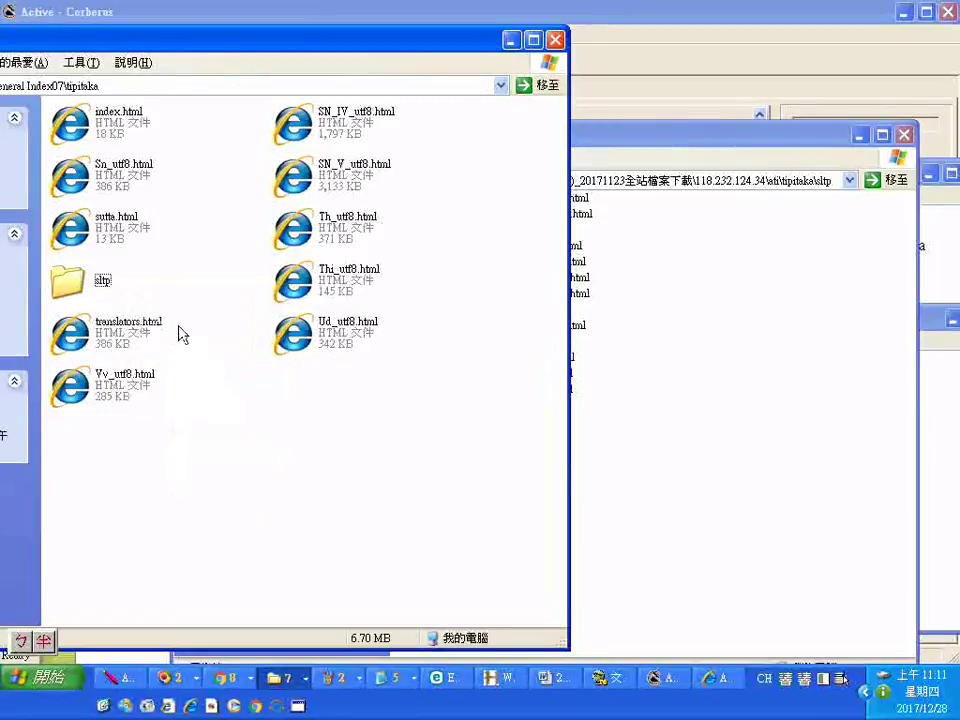
Move all the HTML files in ati__General Index07\tipitaka into its sltp folder
left_click(98, 126)
key("ctrl+a")
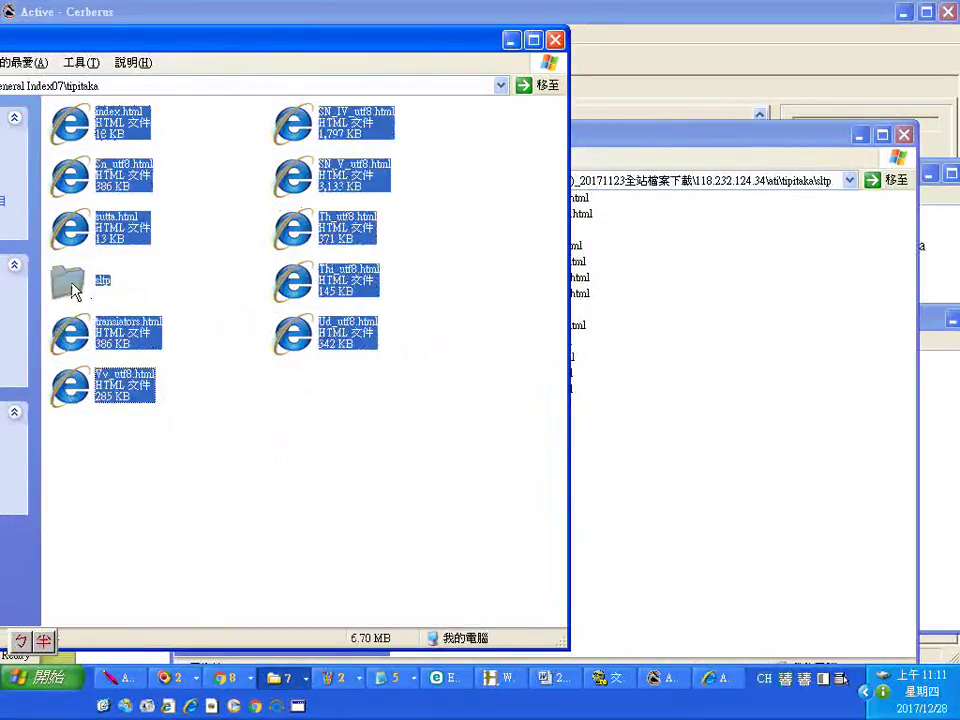
key("Delete")
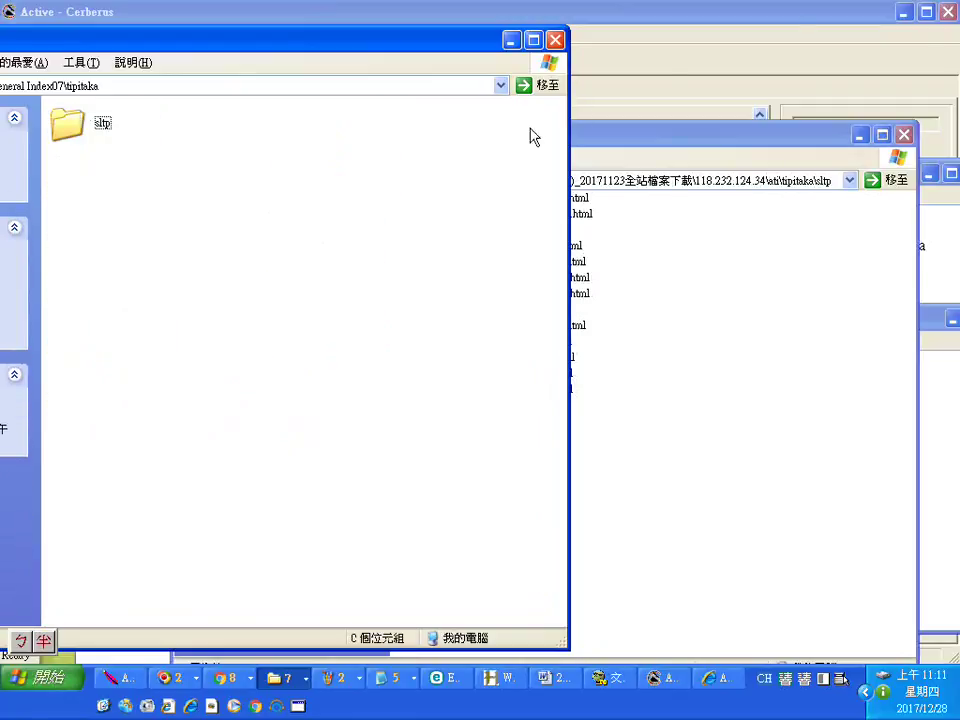
Copy sutta.html, translators.html and index.html from the source tipitaka folder into ati__General Index07\tipitaka, beside the sltp folder
left_click_drag(743, 138, 803, 129)
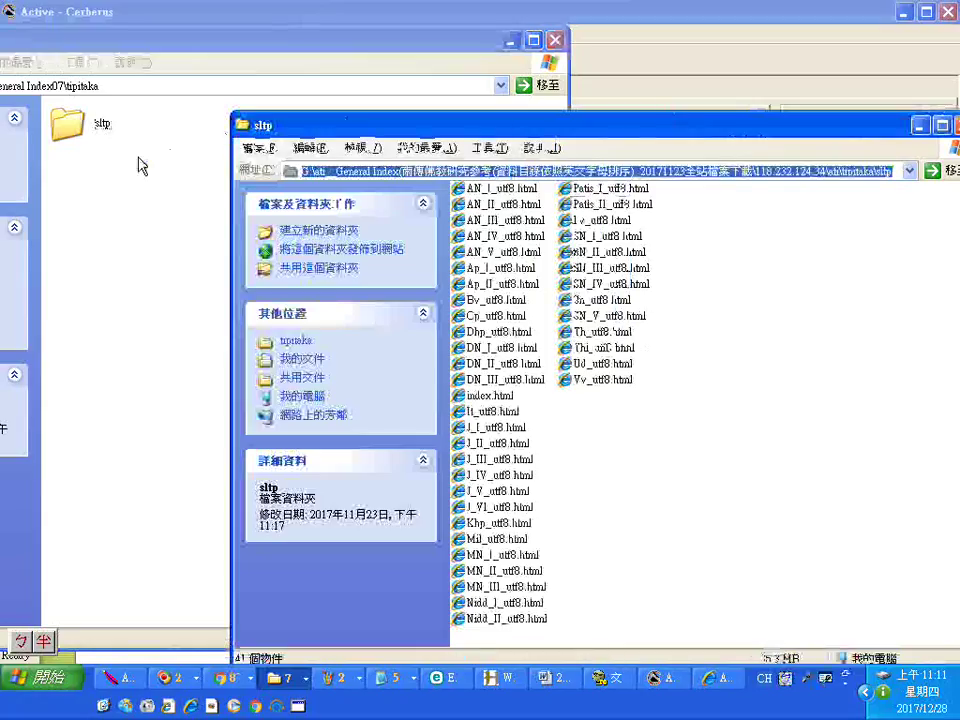
left_click(288, 345)
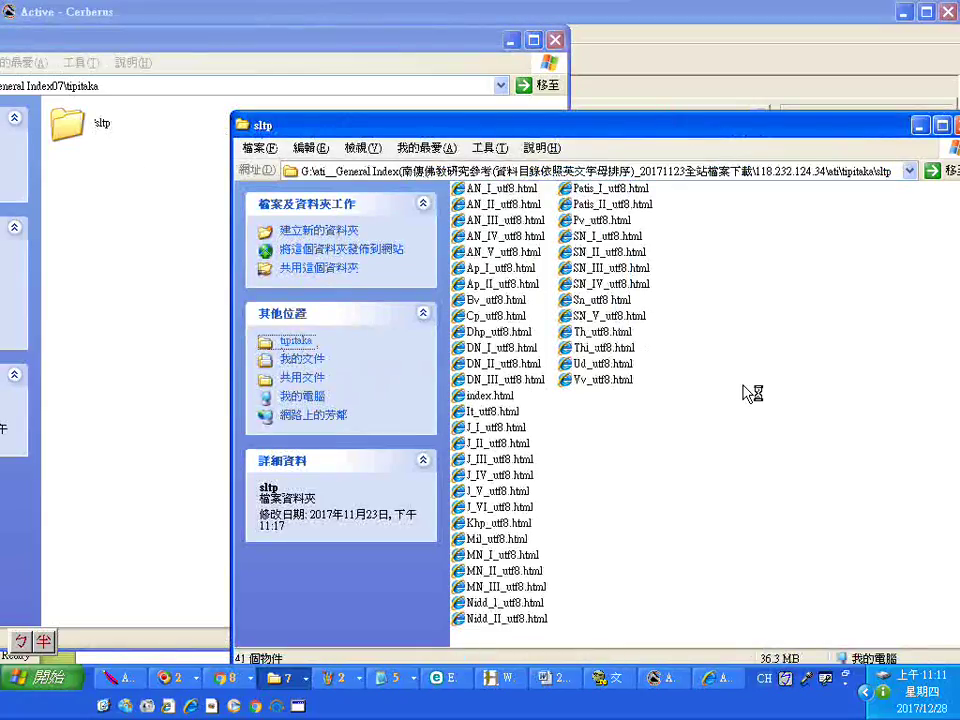
left_click(527, 420)
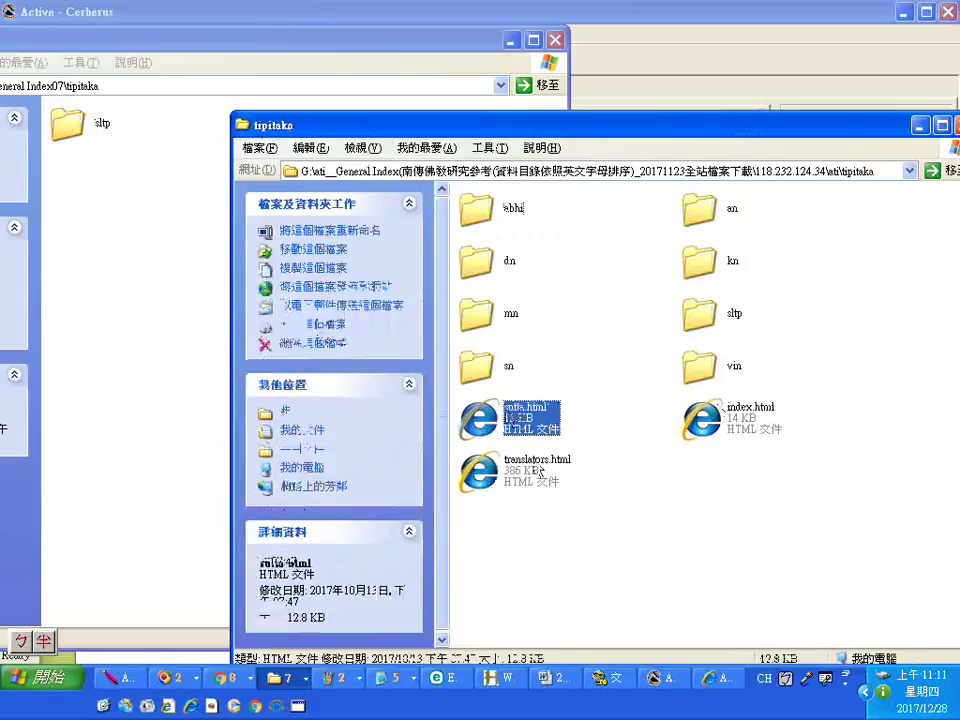
key("shift+End")
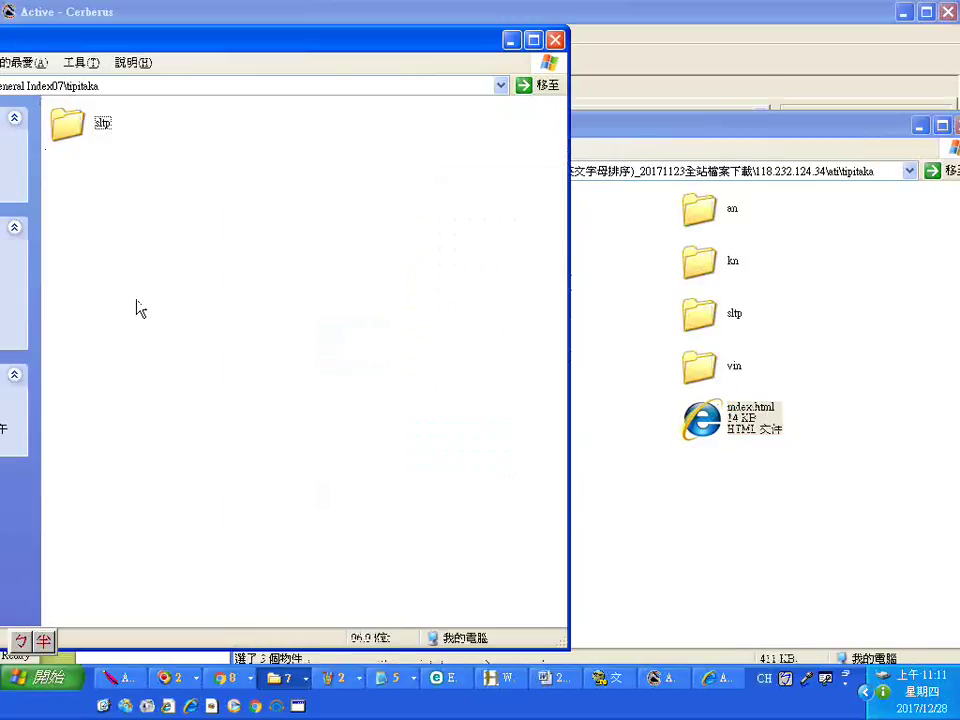
left_click_drag(294, 52, 511, 158)
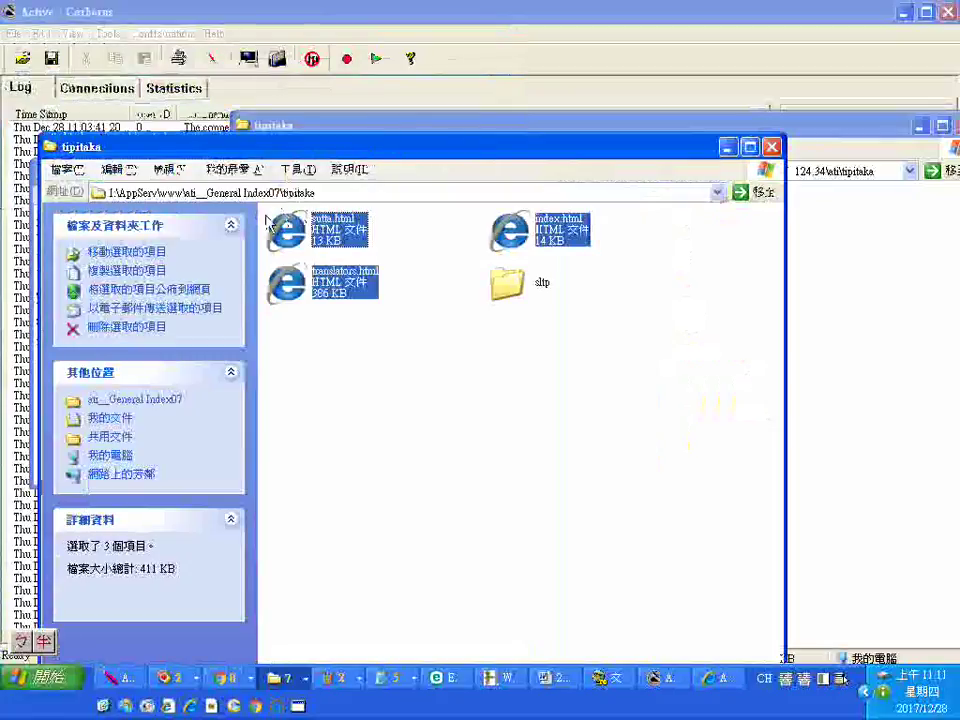
left_click(277, 190)
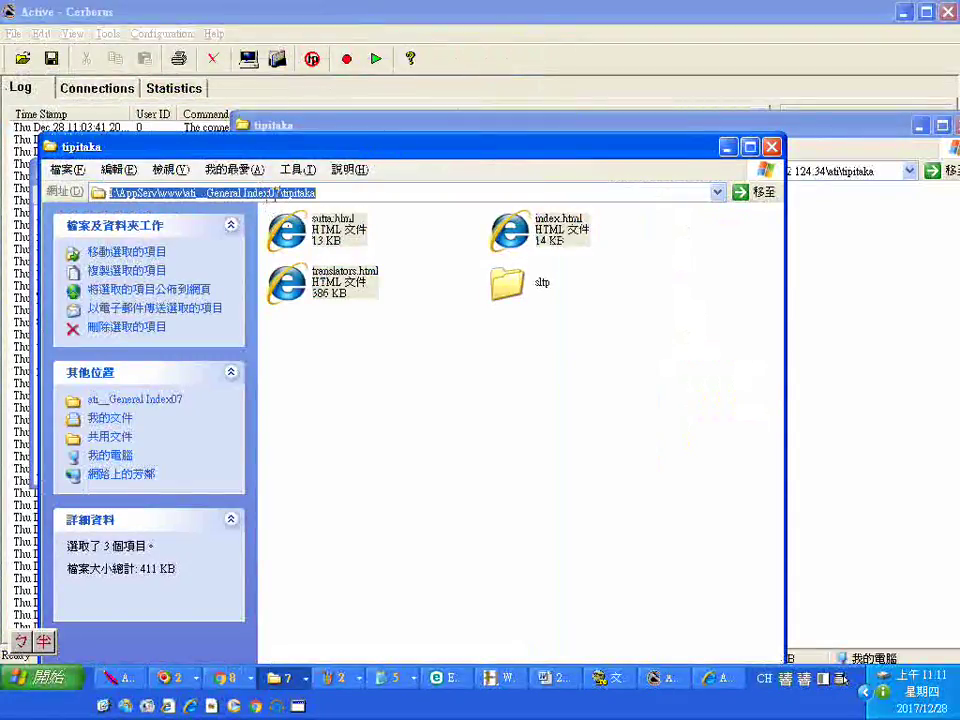
left_click_drag(274, 191, 623, 95)
type("8")
key("Return")
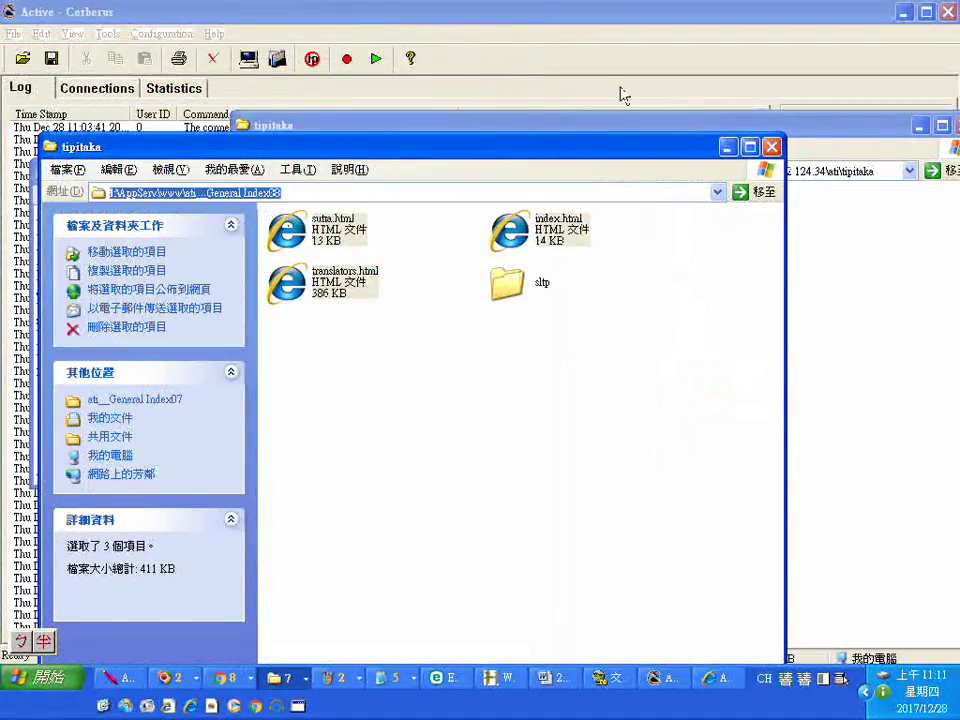
Return to the source ati folder and copy the name of its lib folder
left_click_drag(596, 148, 466, 218)
left_click_drag(440, 127, 467, 3)
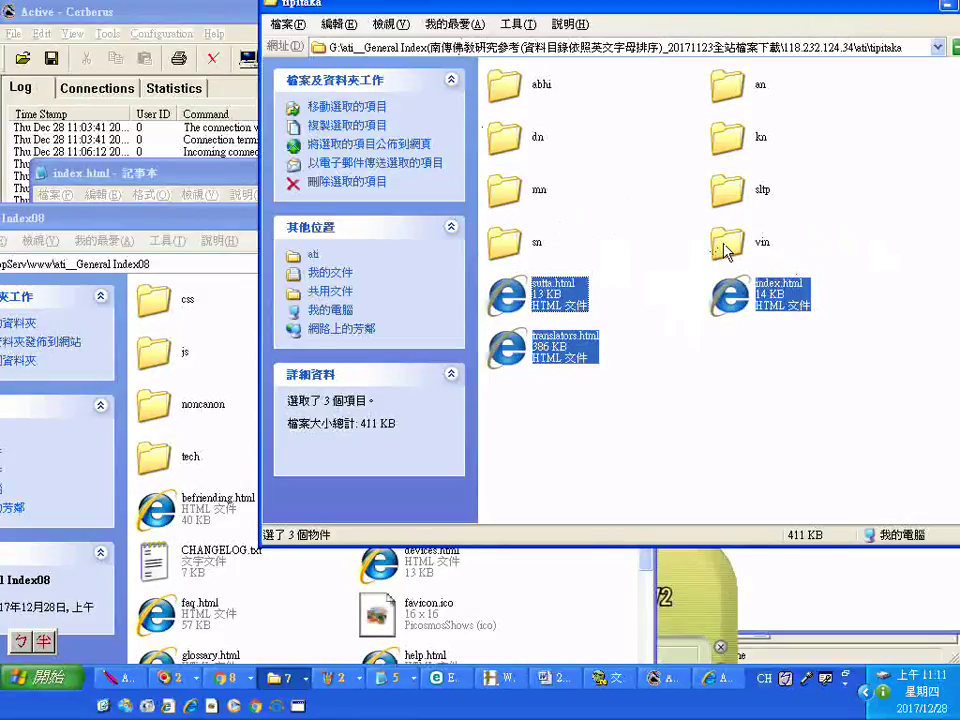
left_click(313, 255)
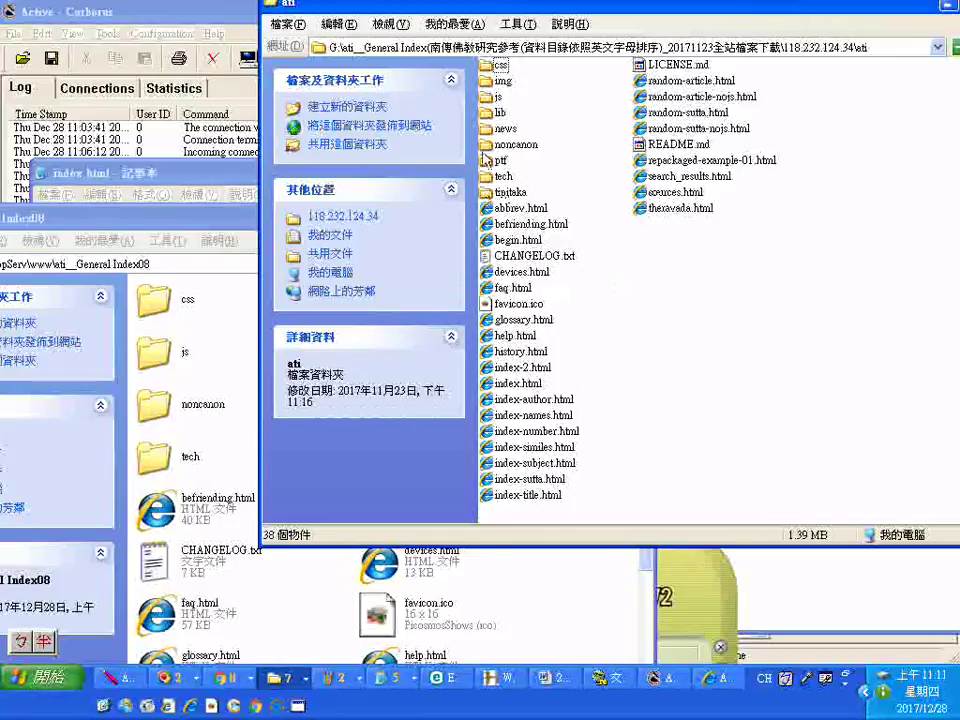
left_click(499, 115)
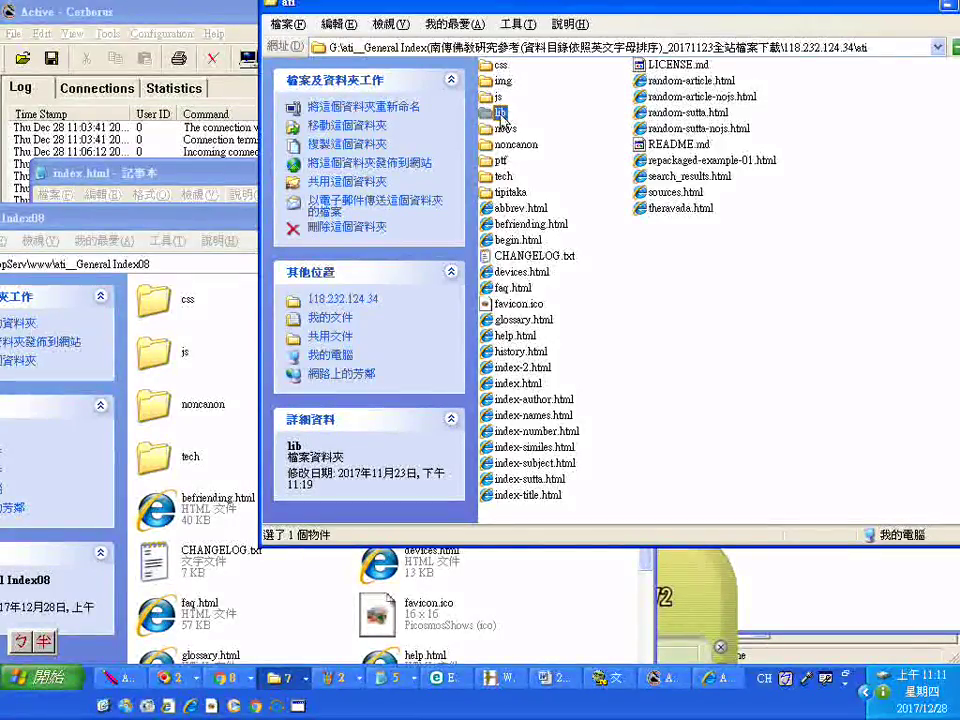
left_click(501, 117)
key("ctrl+c")
right_click(500, 115)
left_click(521, 163)
Create a new folder in ati__General Index08 and name it lib using the copied name
left_click_drag(225, 218, 363, 161)
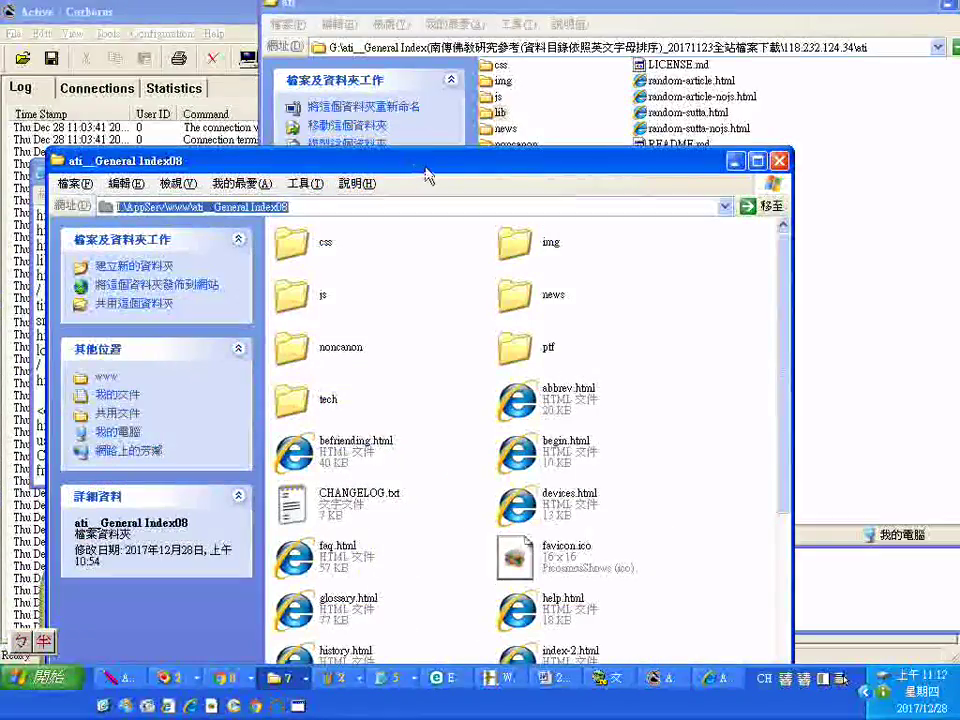
left_click_drag(428, 163, 391, 95)
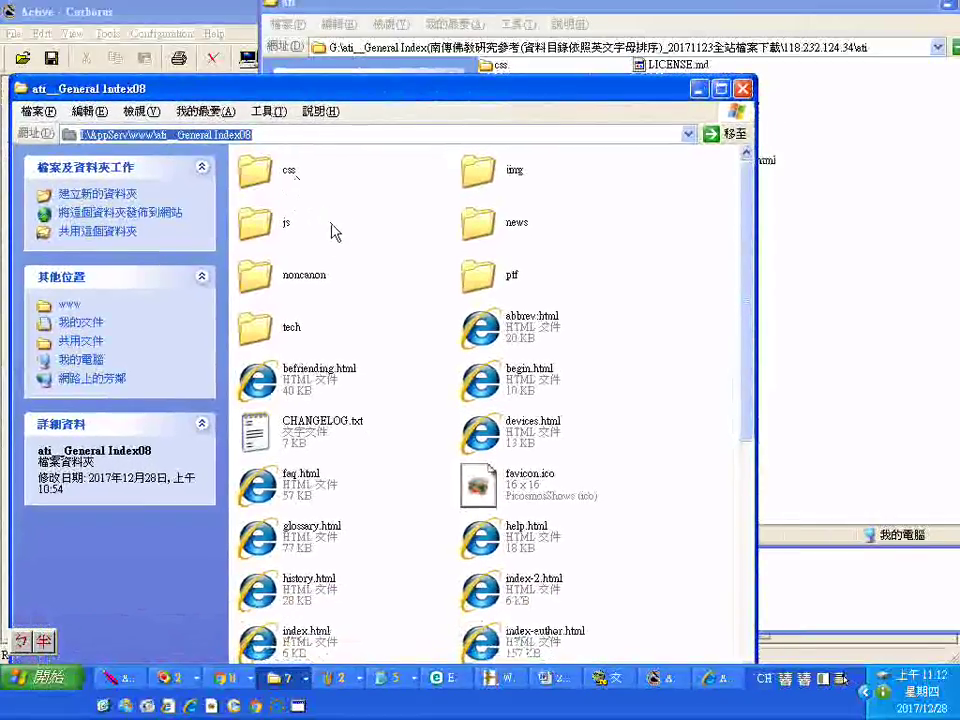
left_click(397, 280)
right_click(397, 276)
mouse_move(500, 430)
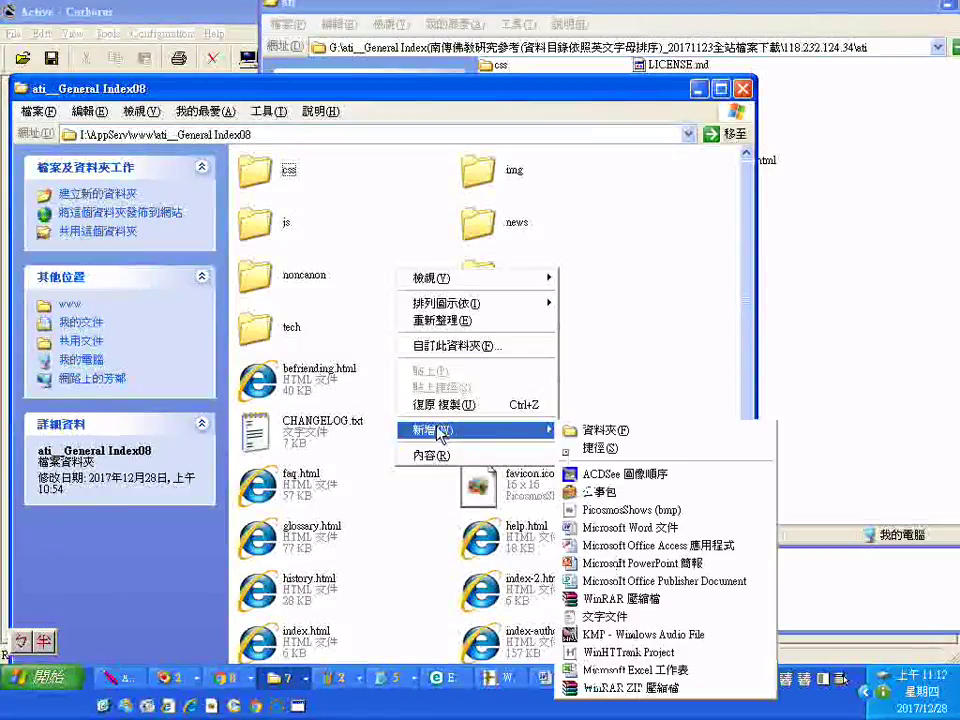
left_click(621, 432)
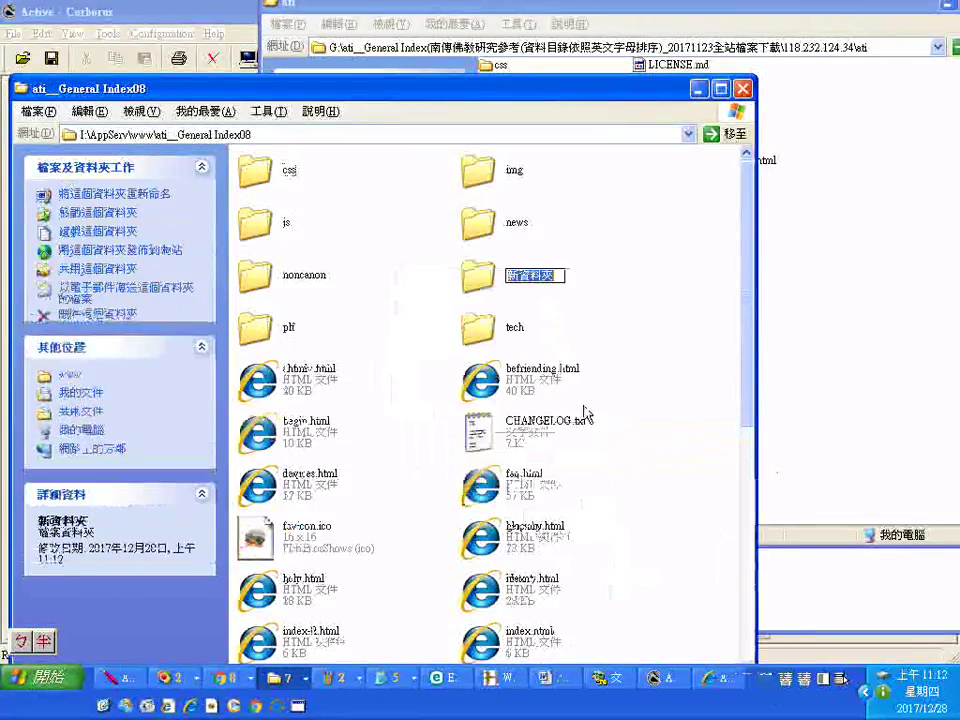
right_click(521, 279)
left_click(577, 345)
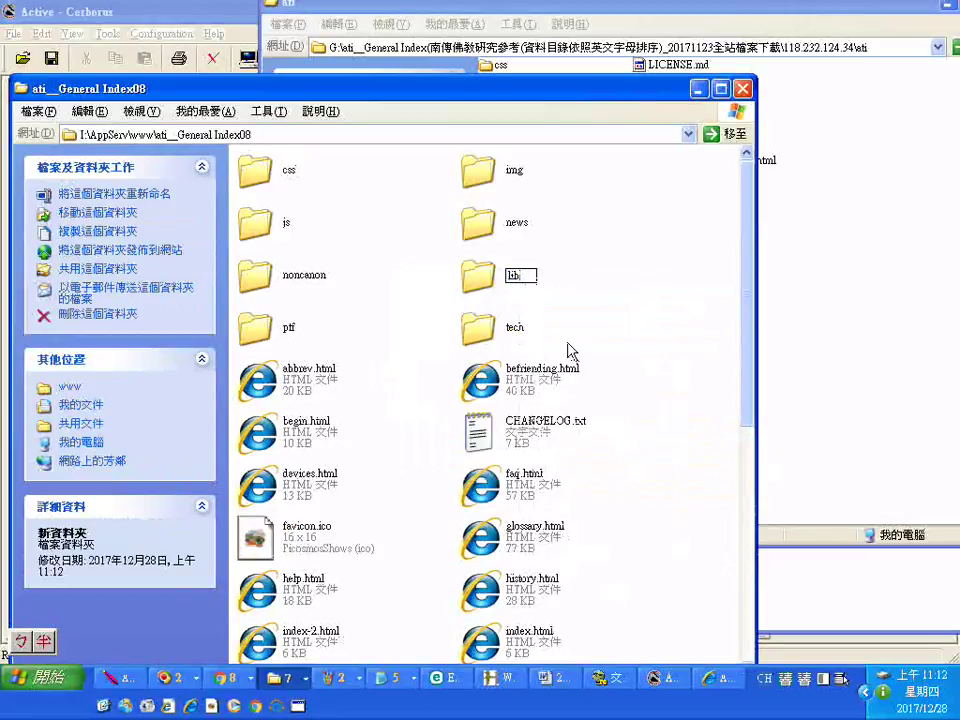
left_click(479, 282)
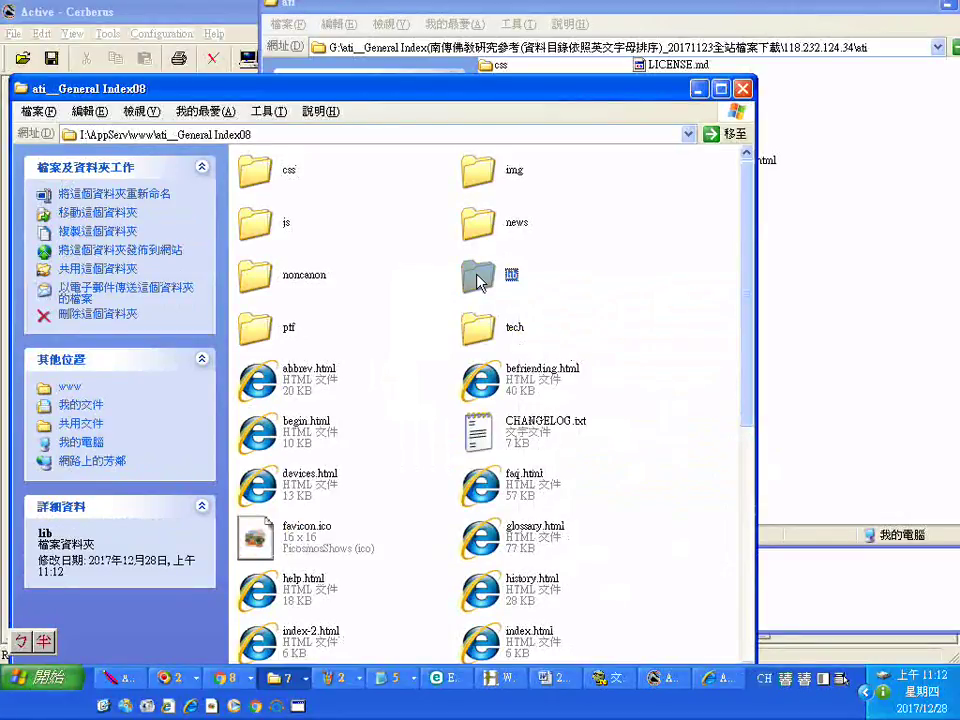
Open the lib folder in ati__General Index08 and the source lib folder under ati, arranging both windows side by side
double_click(477, 279)
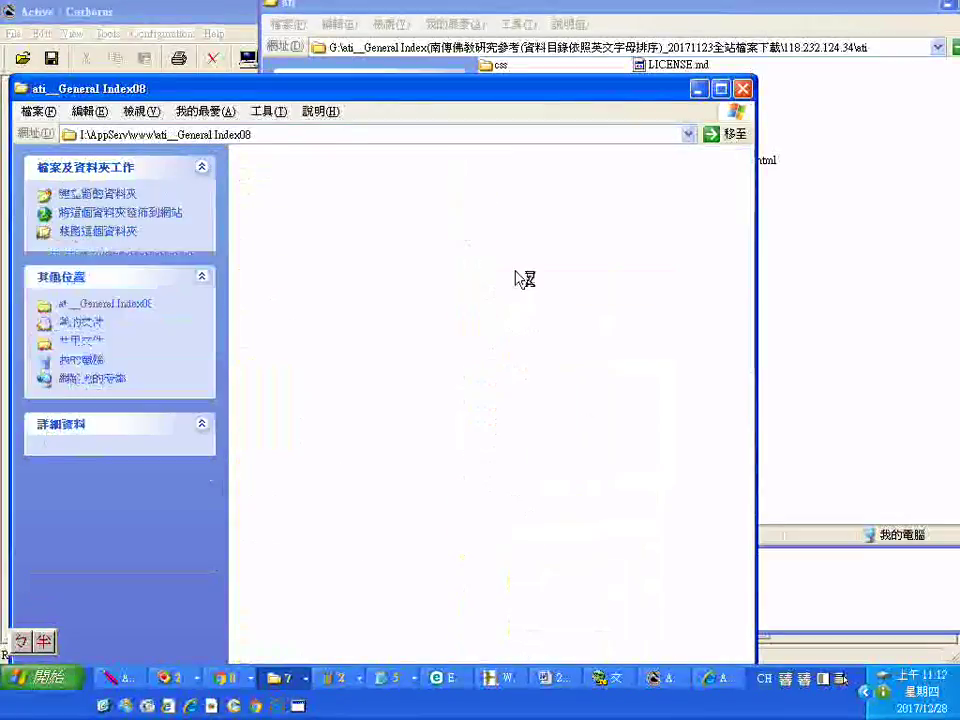
left_click_drag(456, 94, 254, 153)
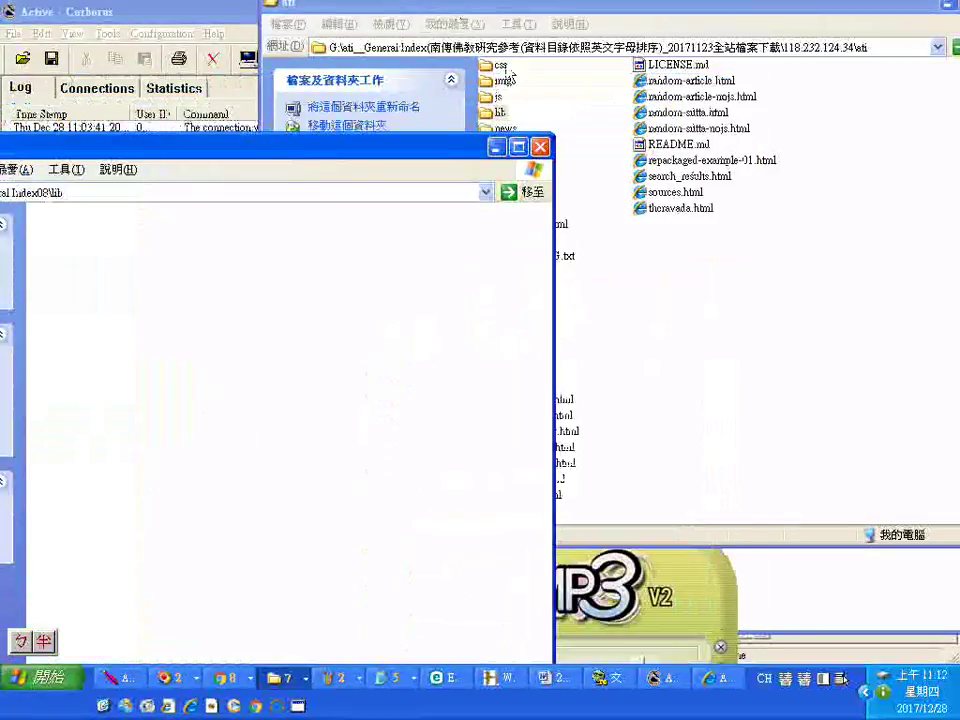
left_click_drag(470, 8, 545, 15)
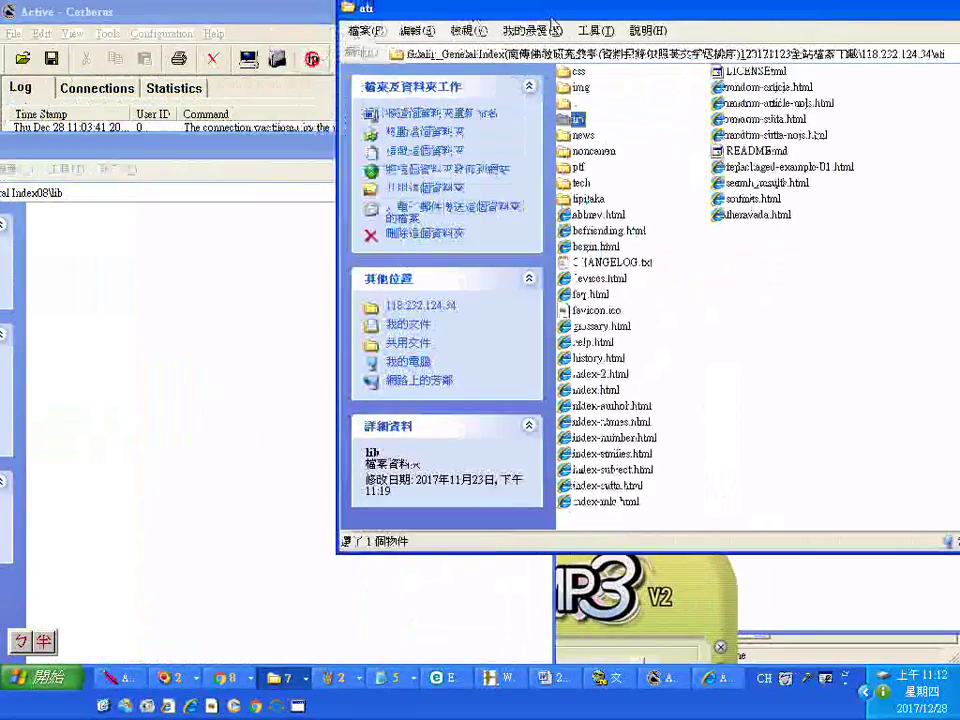
right_click(573, 120)
left_click(605, 124)
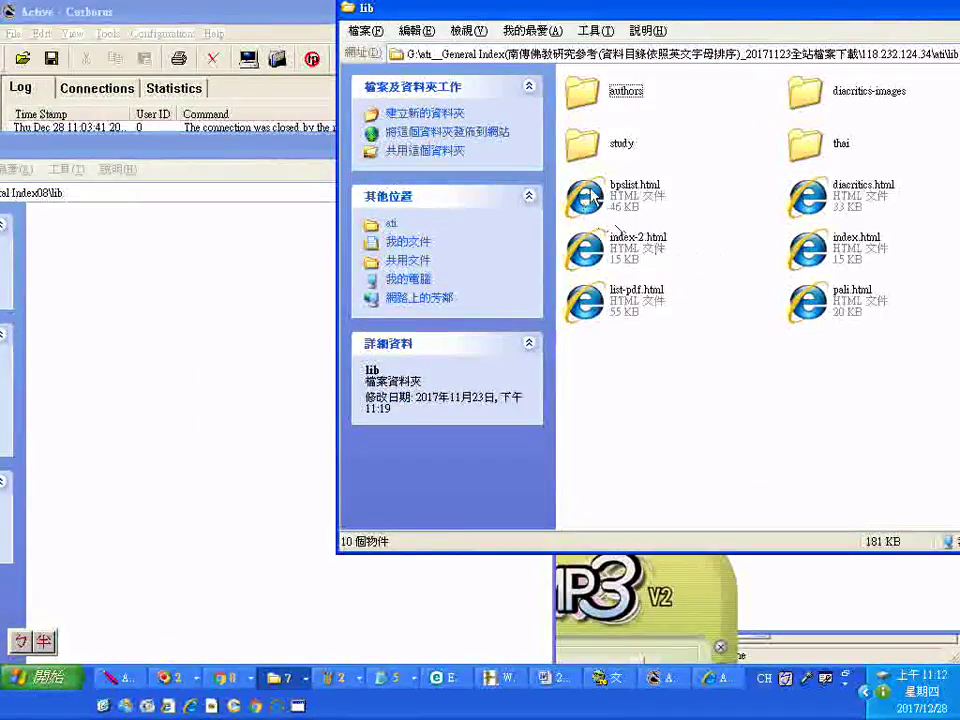
Copy the six HTML files from bpslist.html through pali.html from the source lib folder into ati__General Index08\lib
left_click(635, 205)
key("shift+End")
left_click_drag(590, 252, 191, 343)
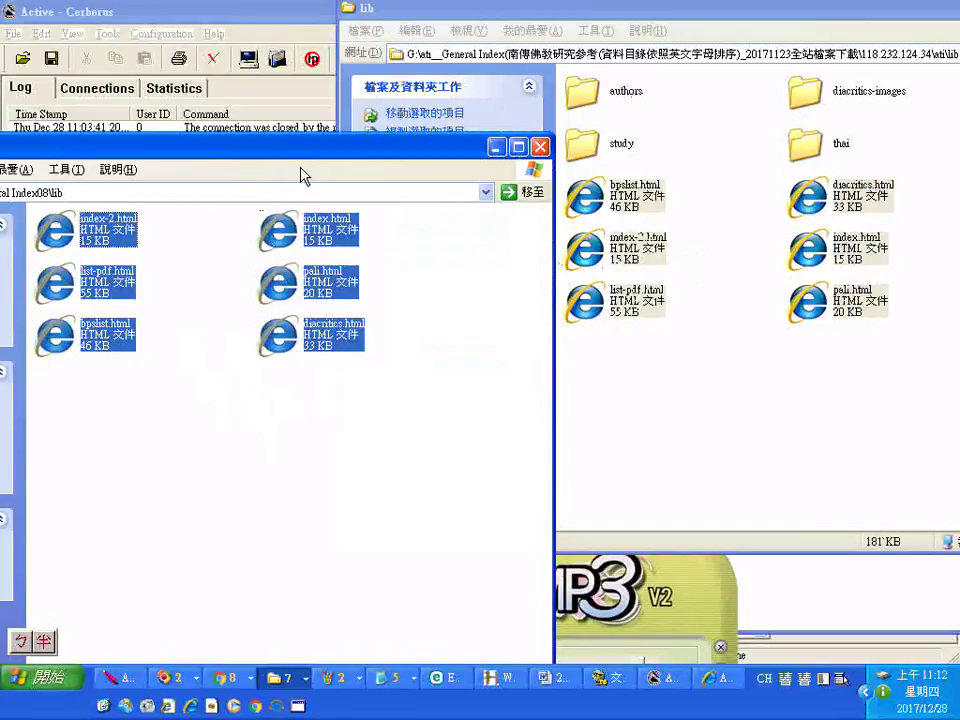
left_click_drag(317, 154, 573, 155)
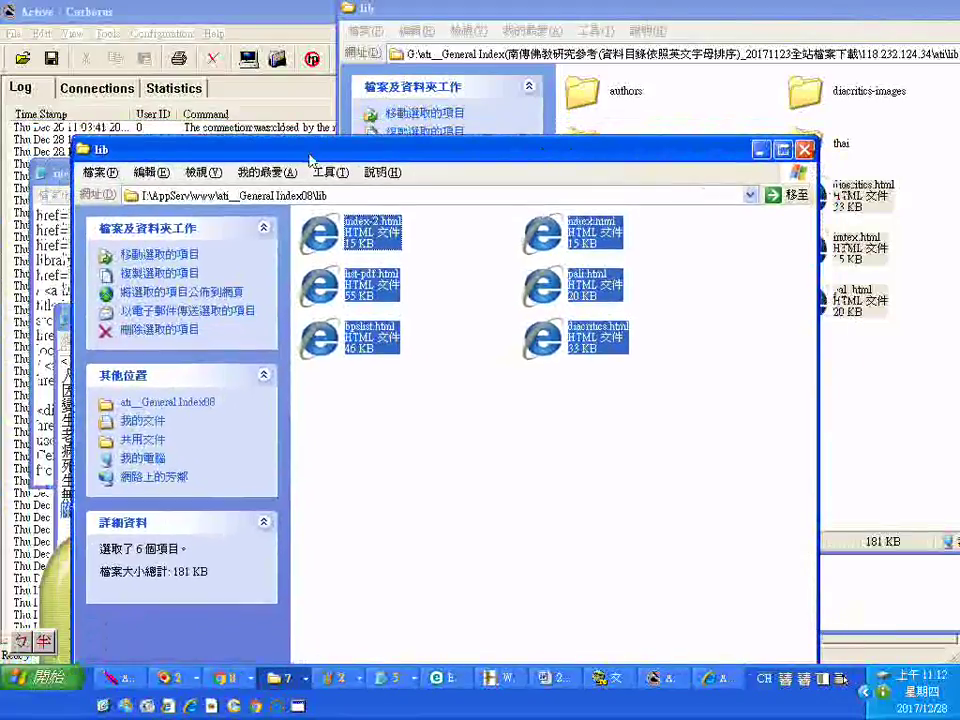
Copy the lib folder from ati__General Index08 into the ati__General Index09 folder
left_click(203, 404)
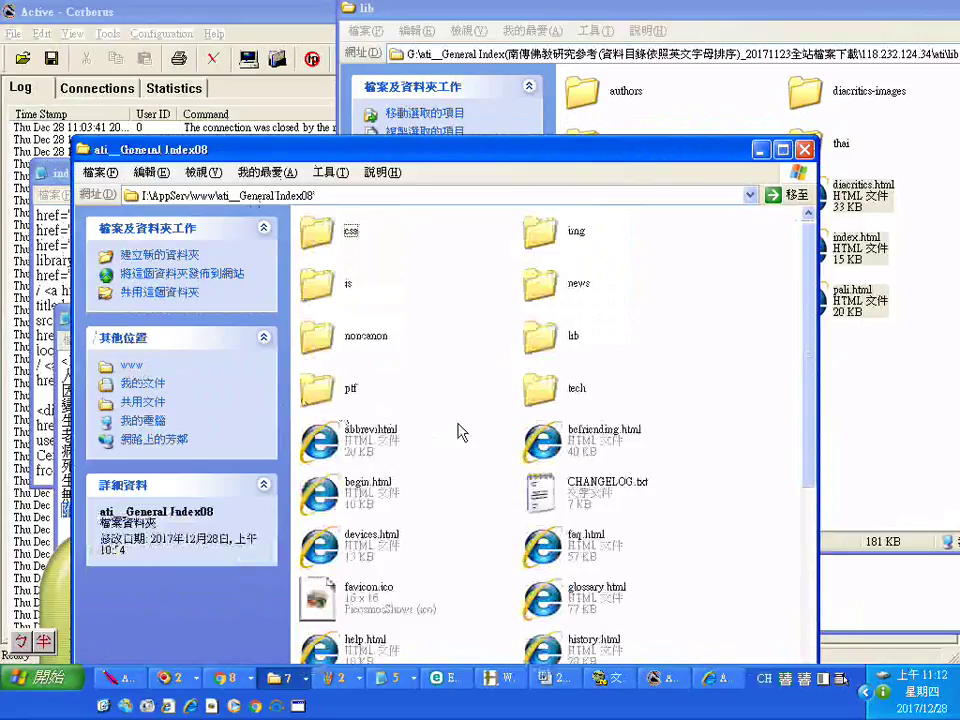
right_click(549, 337)
left_click(583, 613)
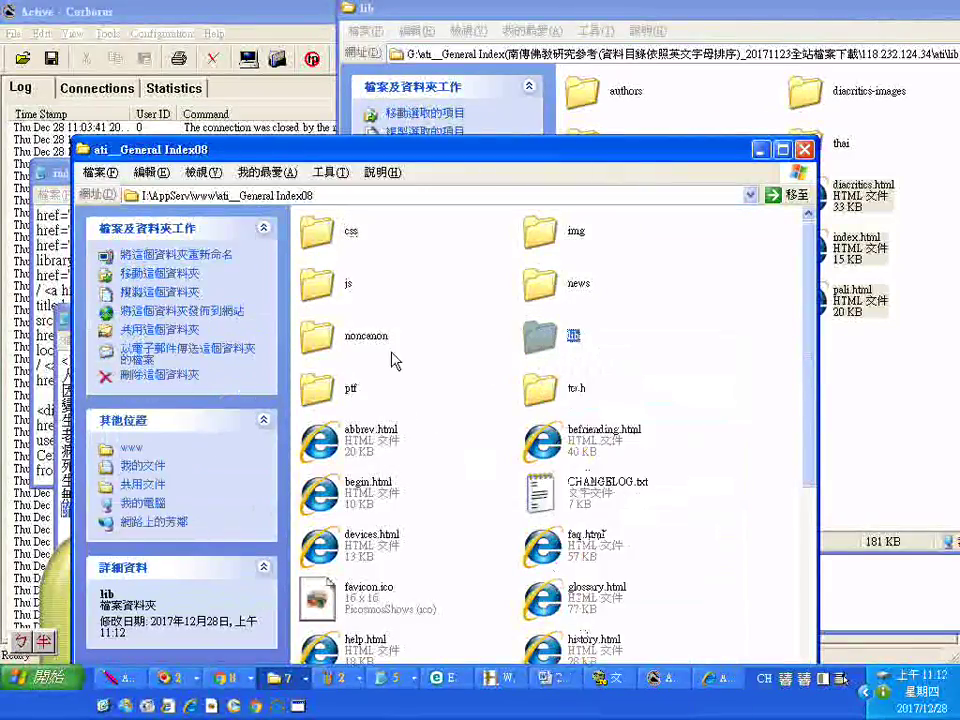
left_click(406, 195)
left_click(406, 195)
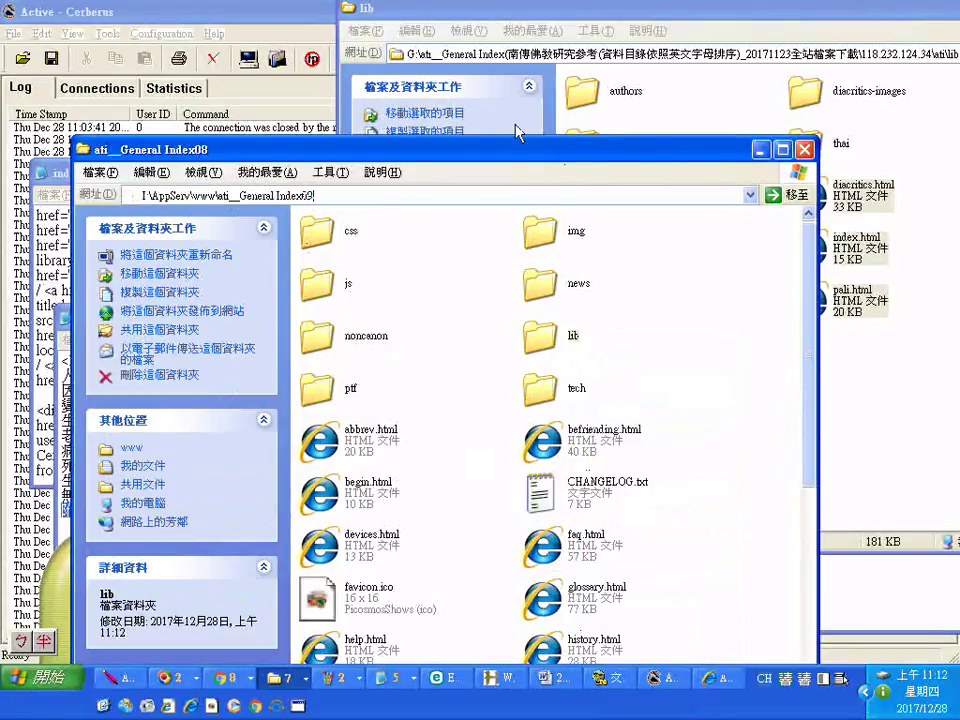
key("ctrl+a")
key("Return")
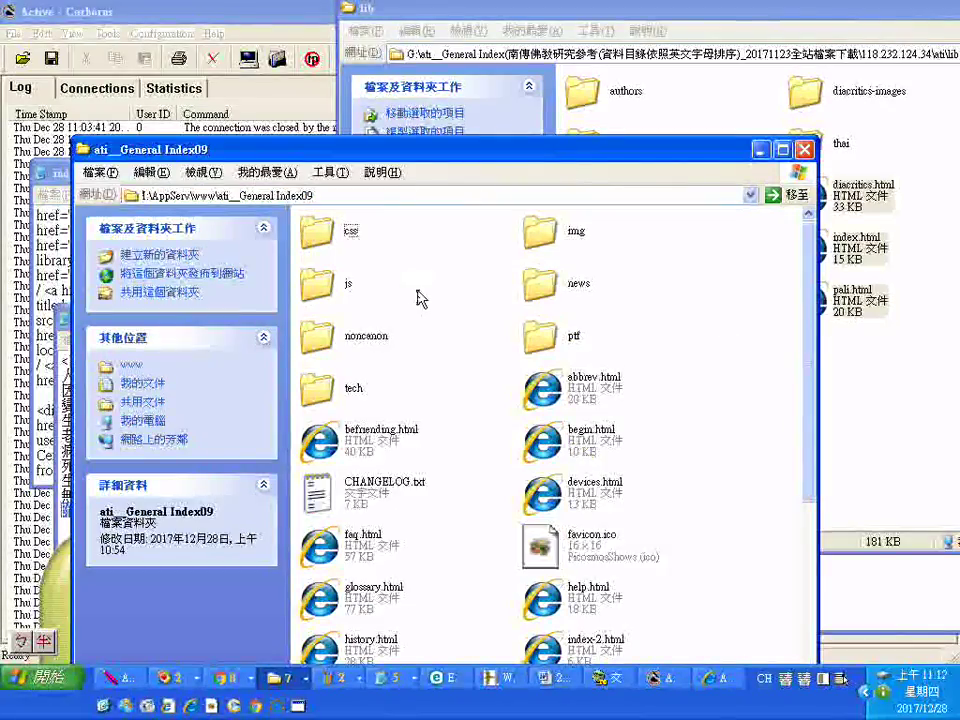
right_click(433, 296)
left_click(462, 393)
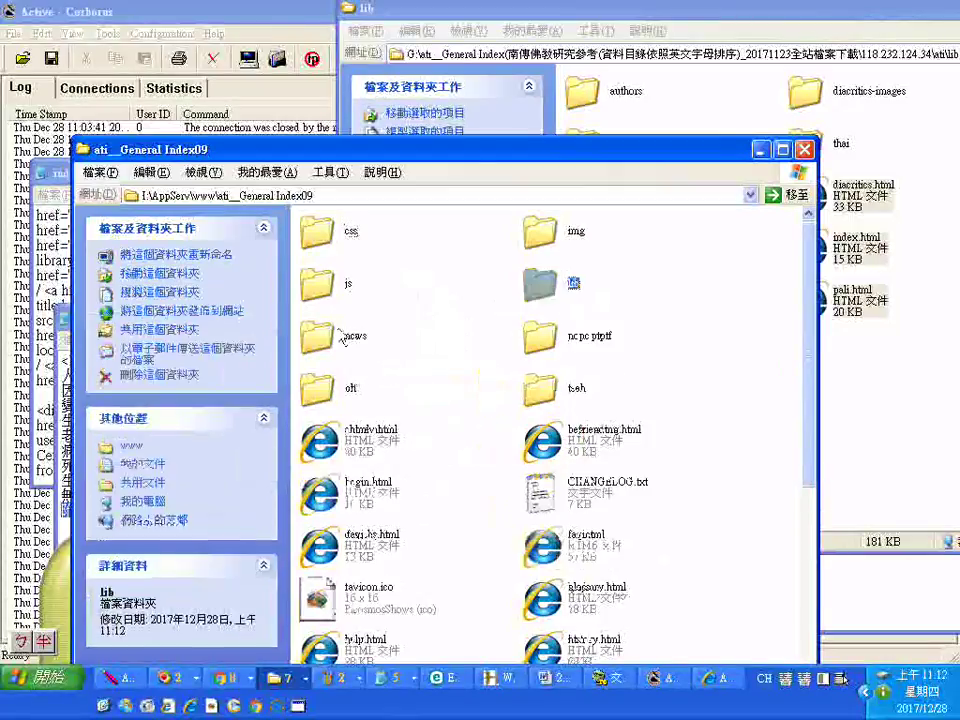
Paste the copied lib folder into the ati__General Index10 folder as well and check the folder listing
left_click(303, 195)
left_click(303, 195)
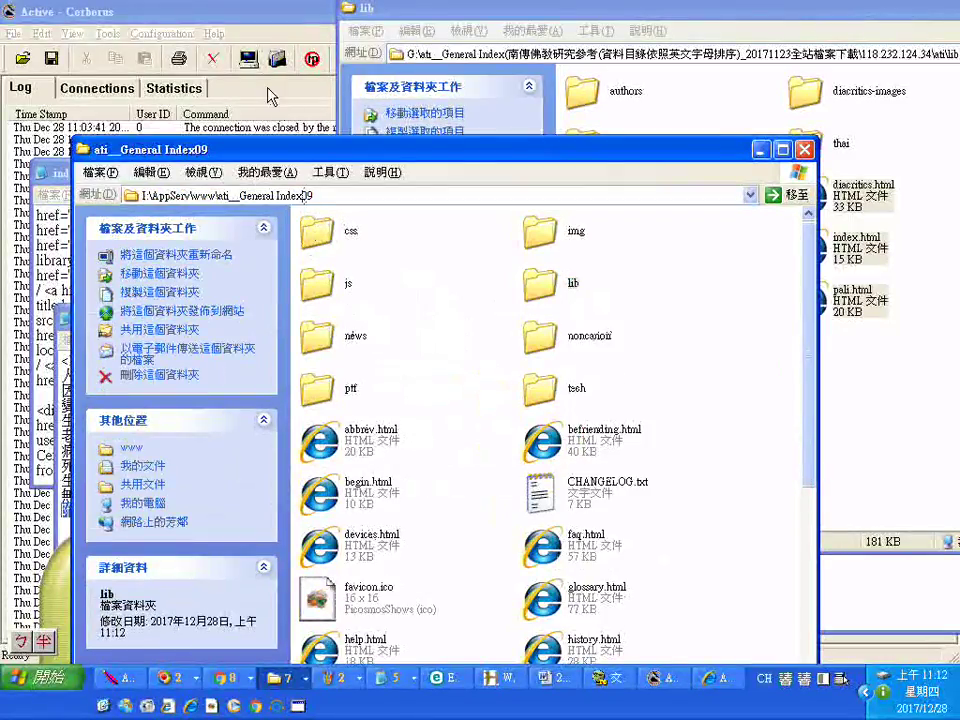
key("Return")
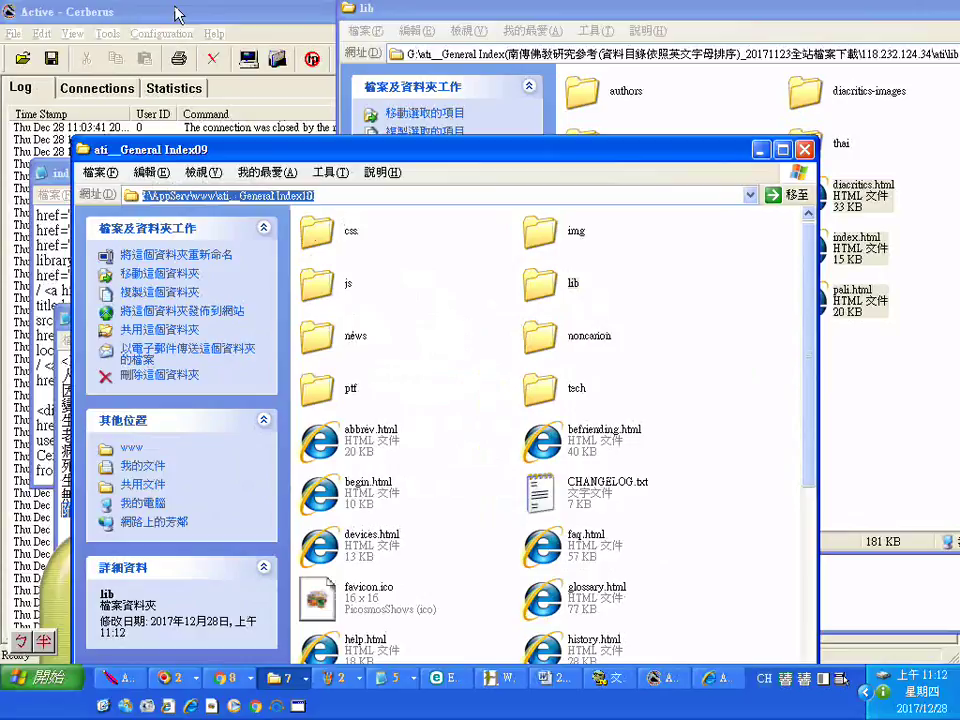
right_click(452, 302)
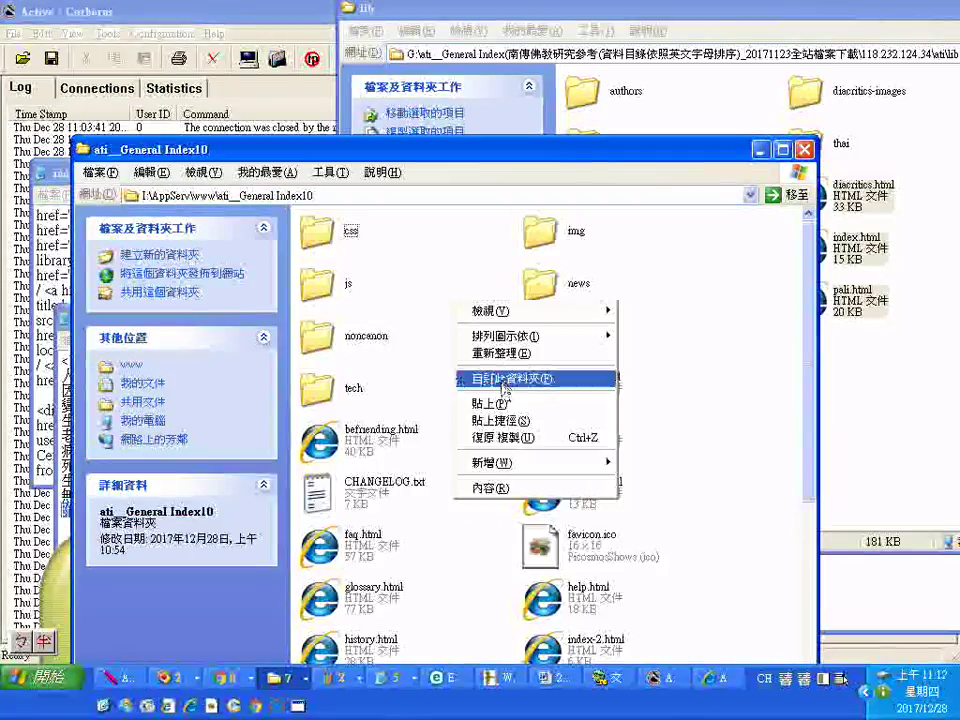
left_click(478, 401)
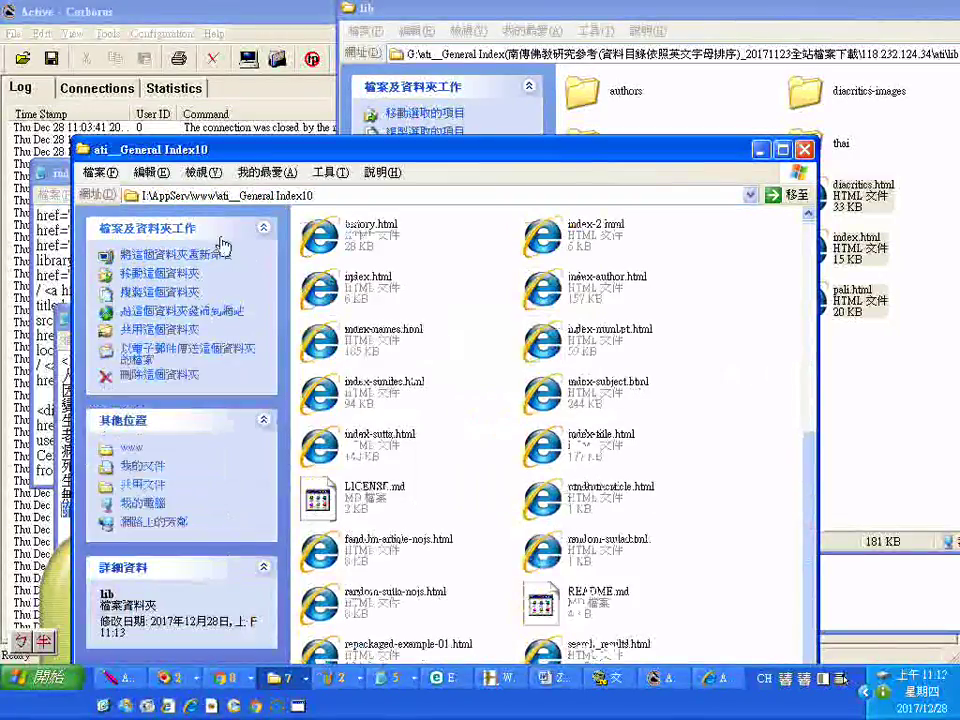
left_click_drag(195, 151, 165, 38)
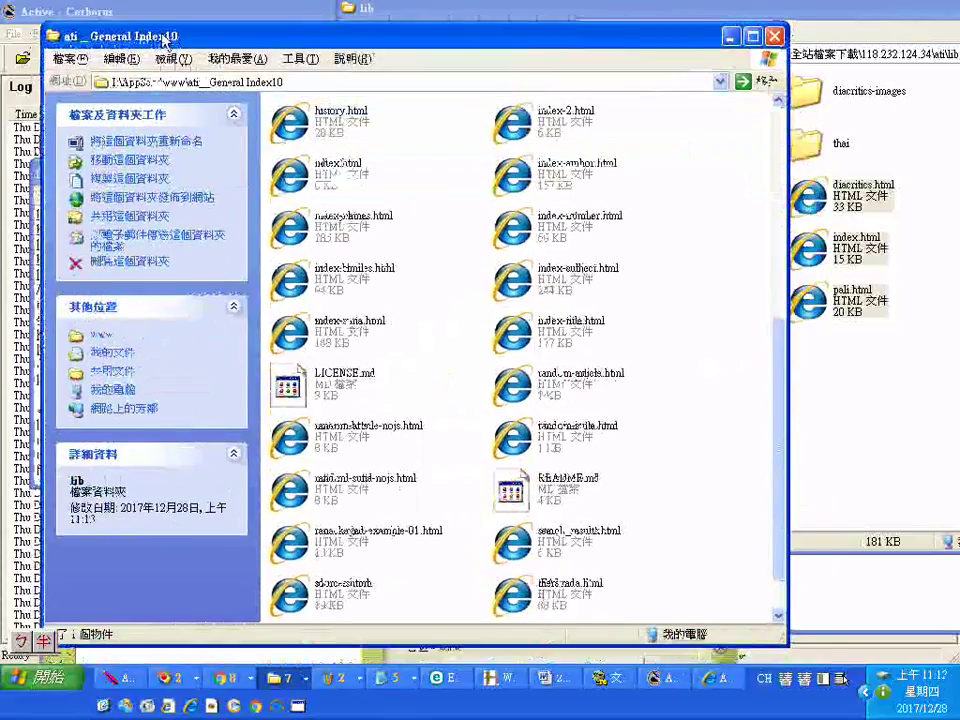
scroll(316, 97, "up", 3)
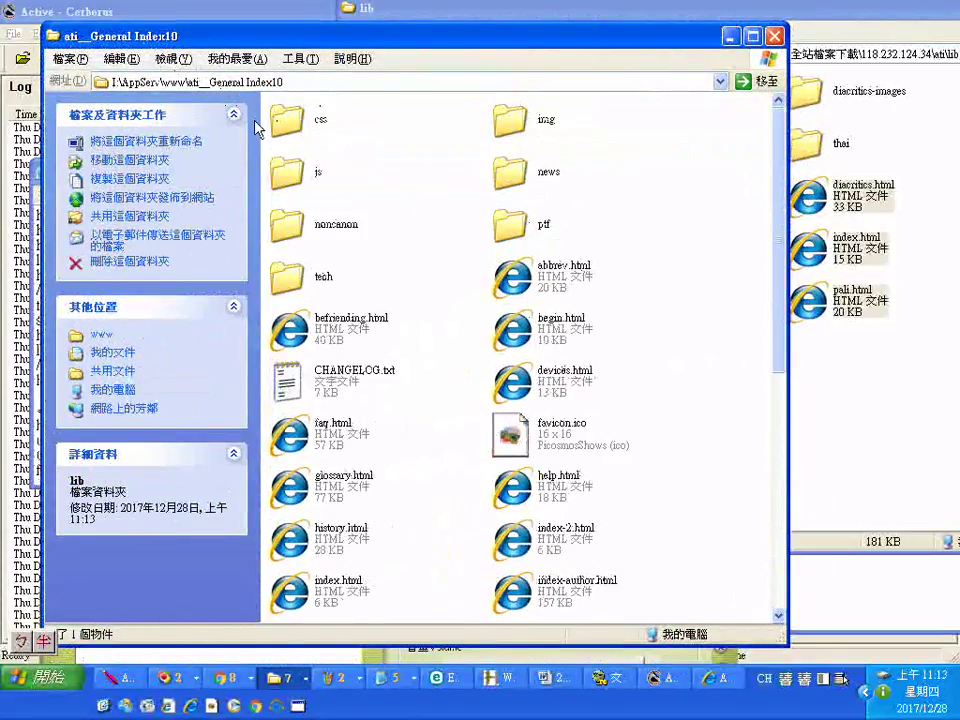
scroll(270, 124, "down", 5)
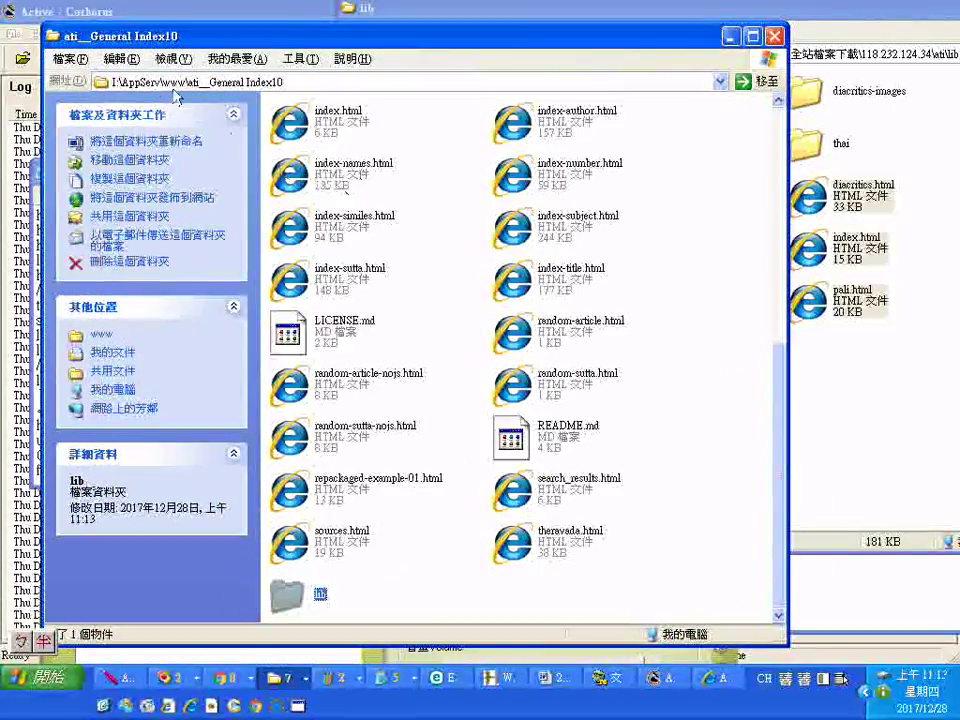
Return to the ati__General Index08 folder and open its lib subfolder
left_click(284, 83)
left_click(277, 82)
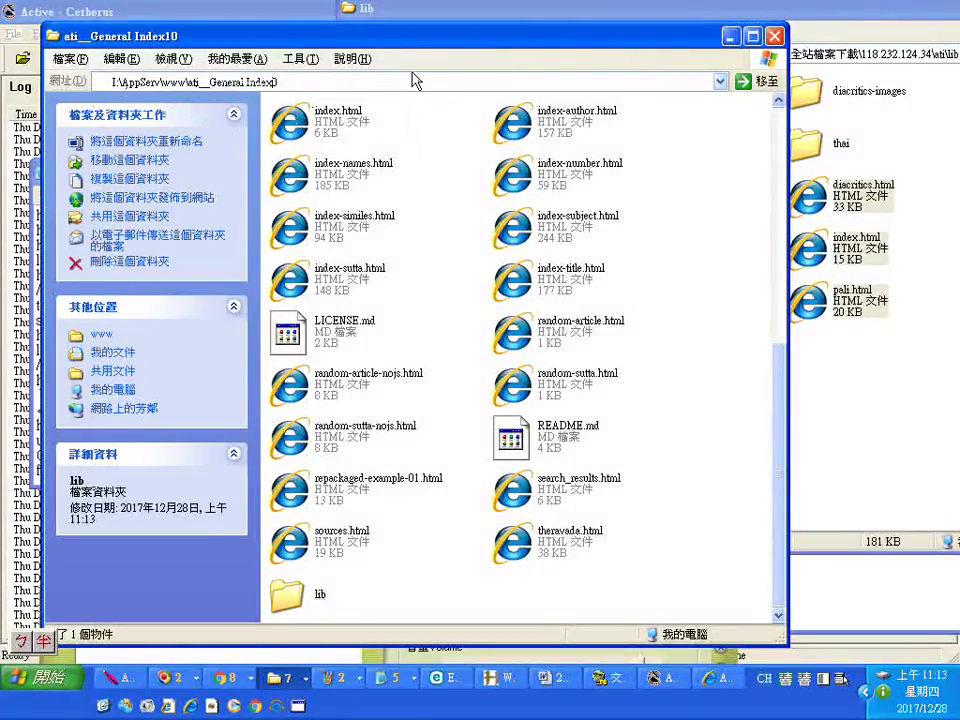
key("BackSpace")
type("0")
key("Return")
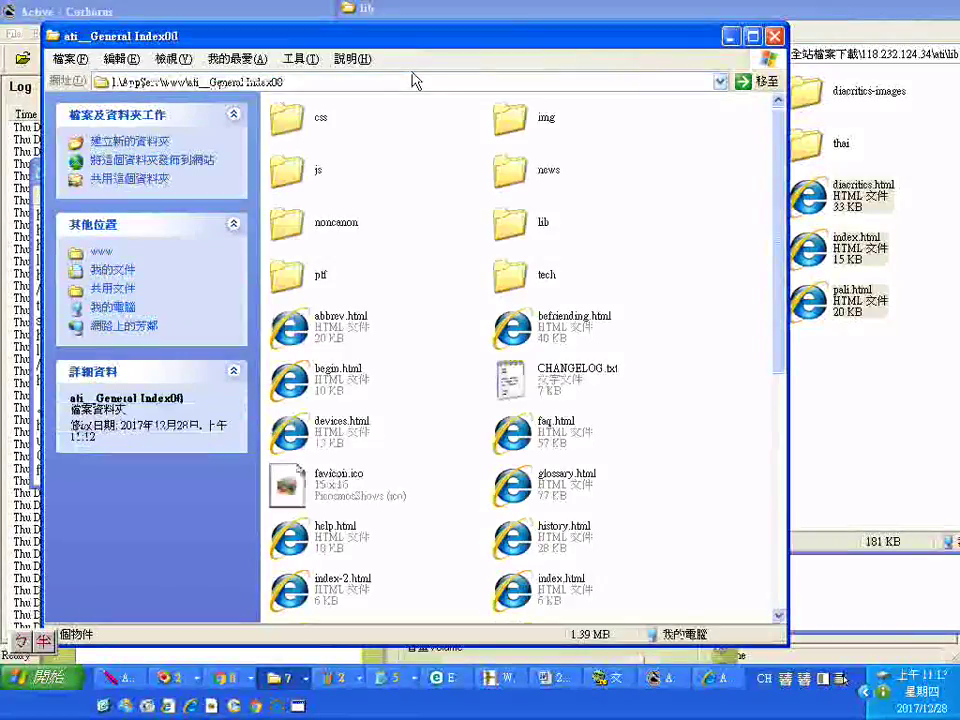
left_click(520, 225)
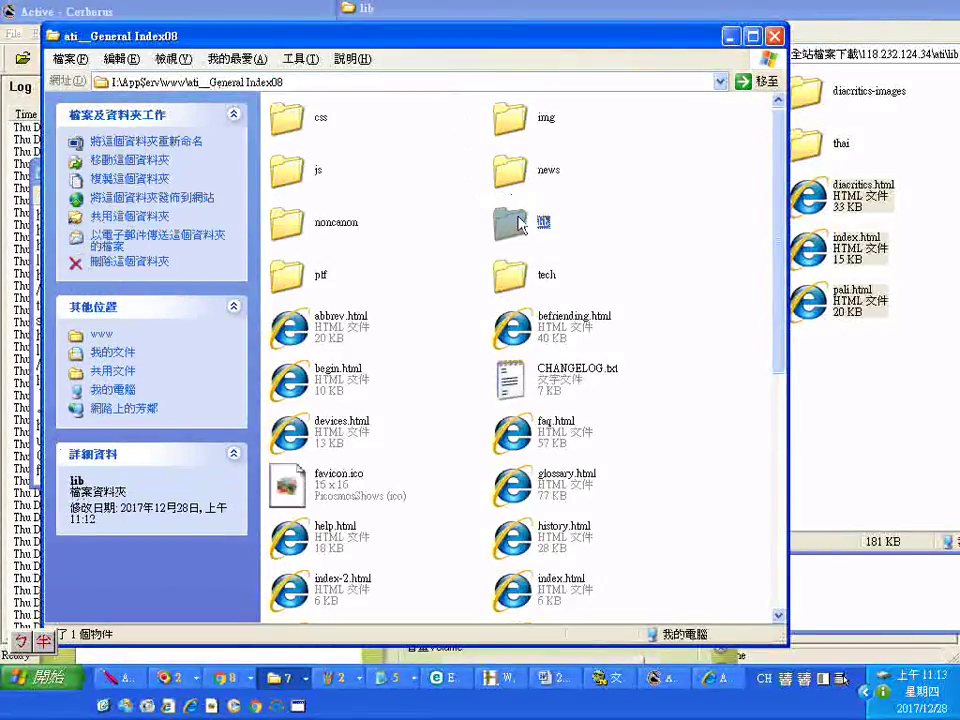
right_click(515, 223)
left_click(564, 230)
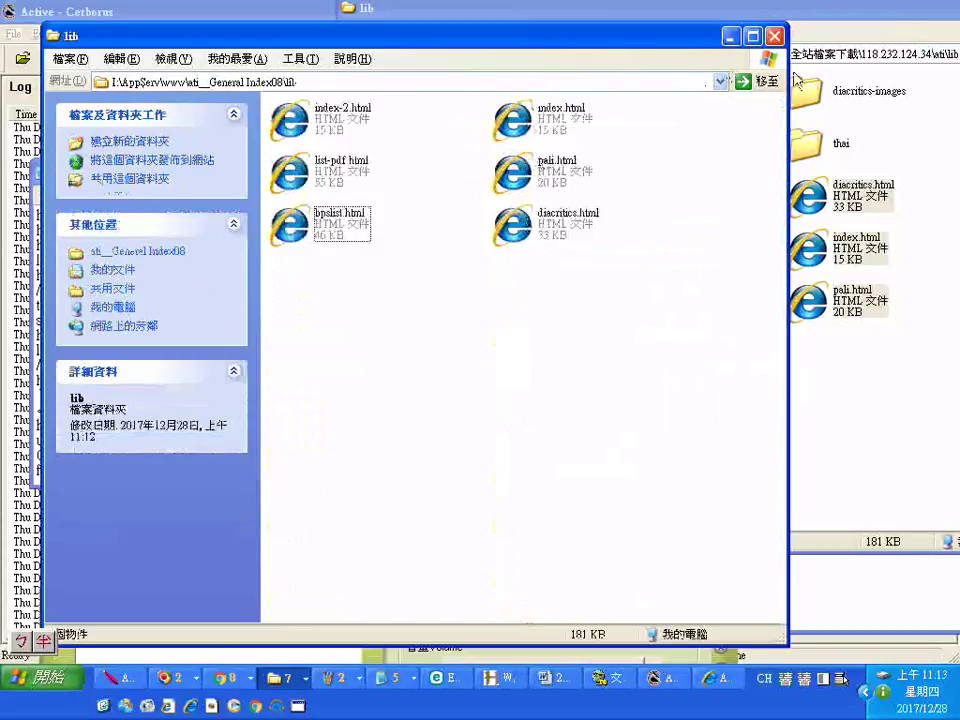
Select the diacritics-images and study folders in the source lib folder and check their combined properties
left_click_drag(826, 22, 866, 22)
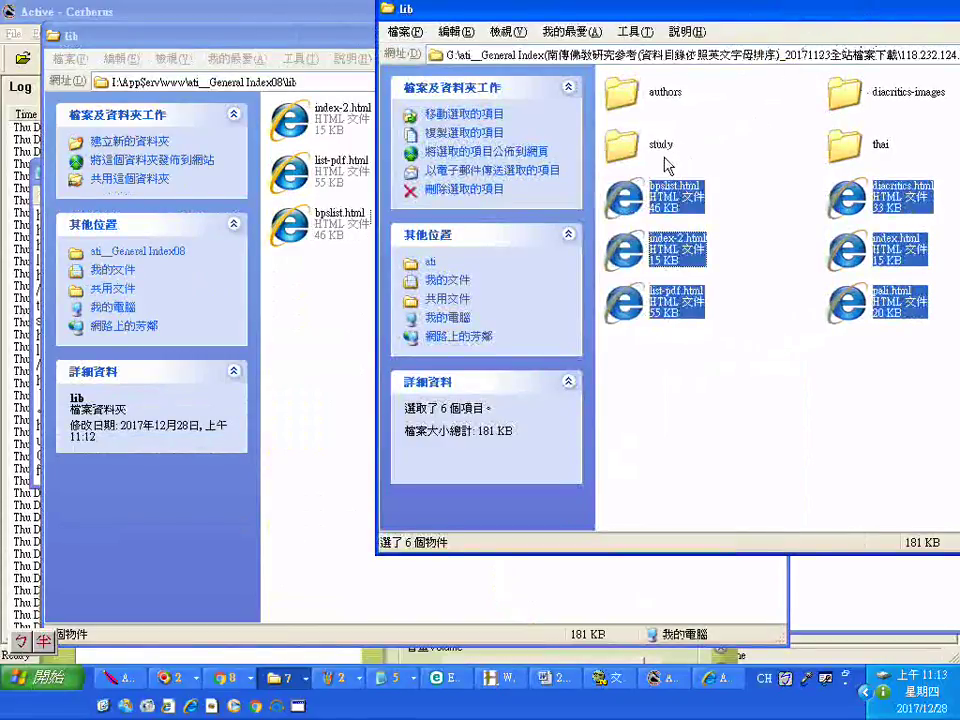
left_click(632, 96)
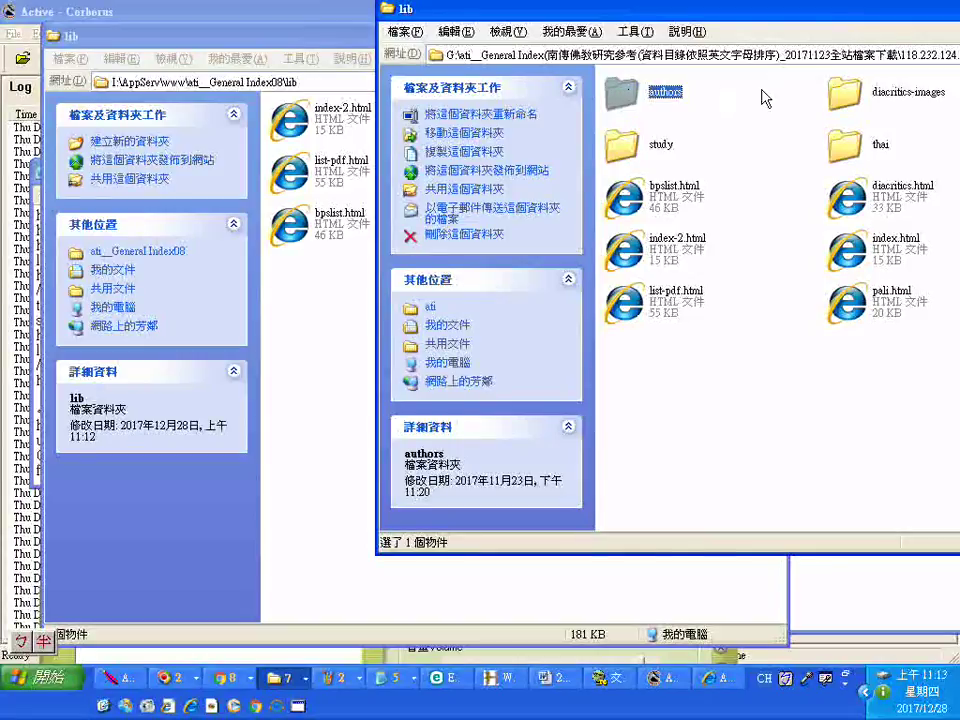
left_click(860, 97)
left_click_drag(840, 10, 690, 10)
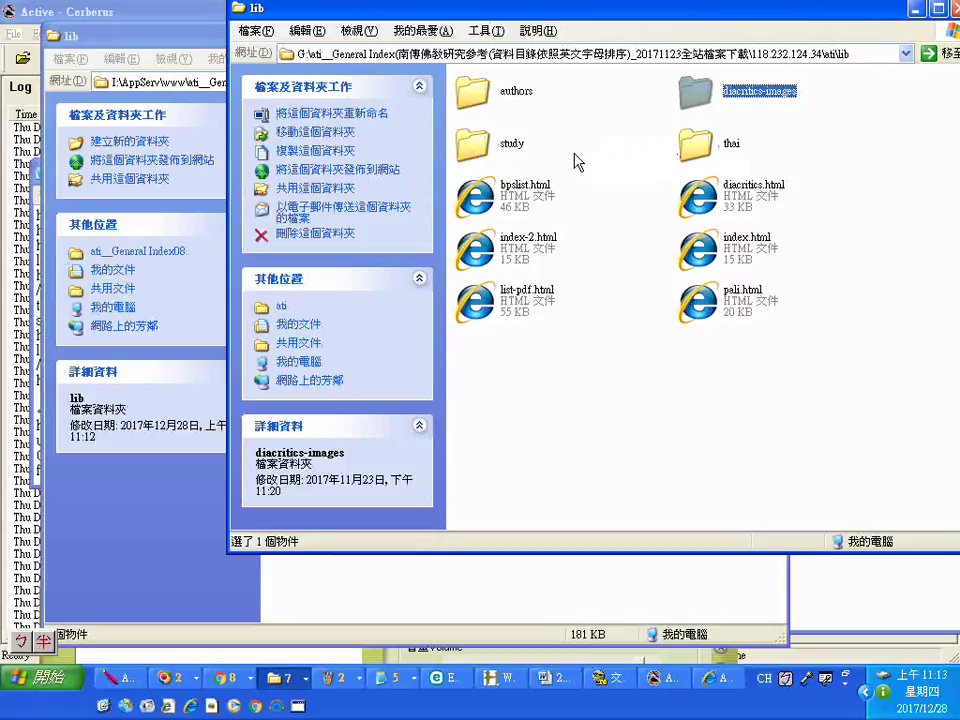
left_click(490, 152, "ctrl")
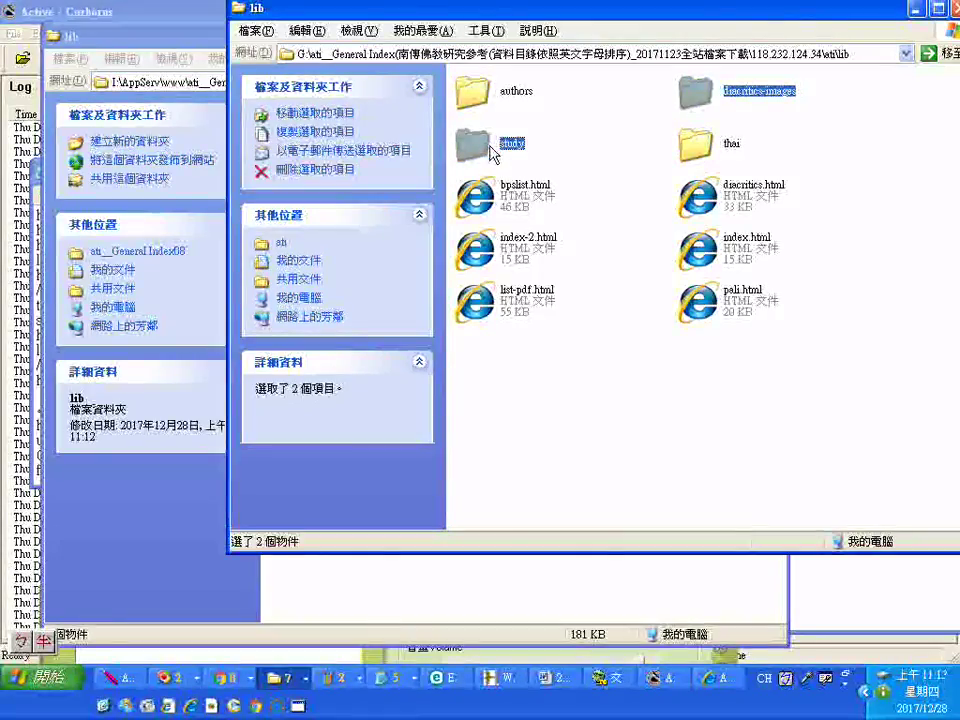
right_click(490, 152)
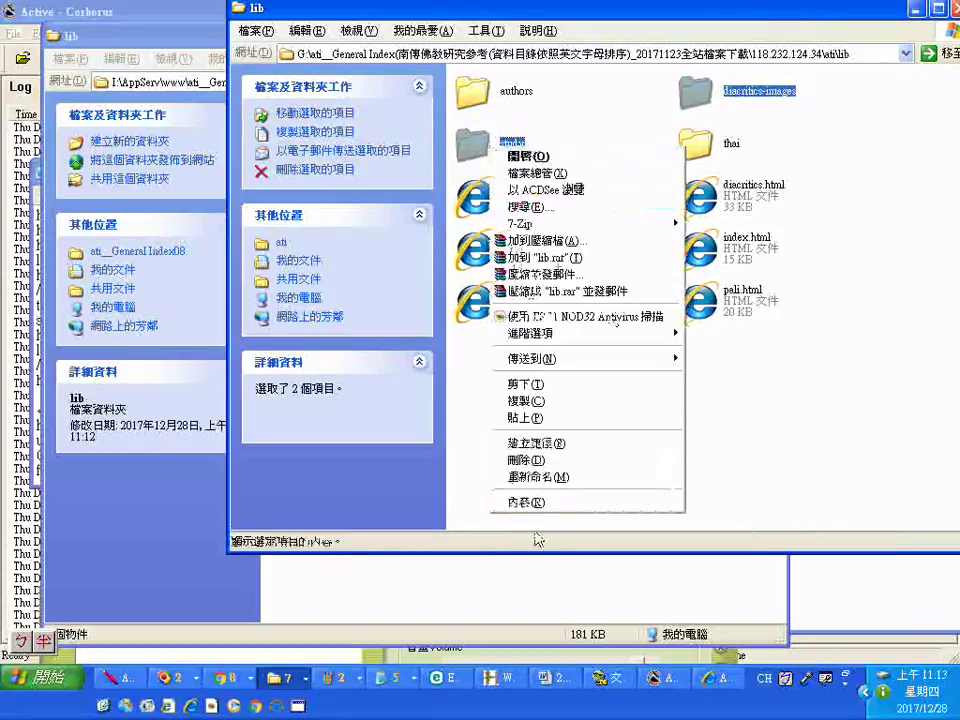
left_click(535, 500)
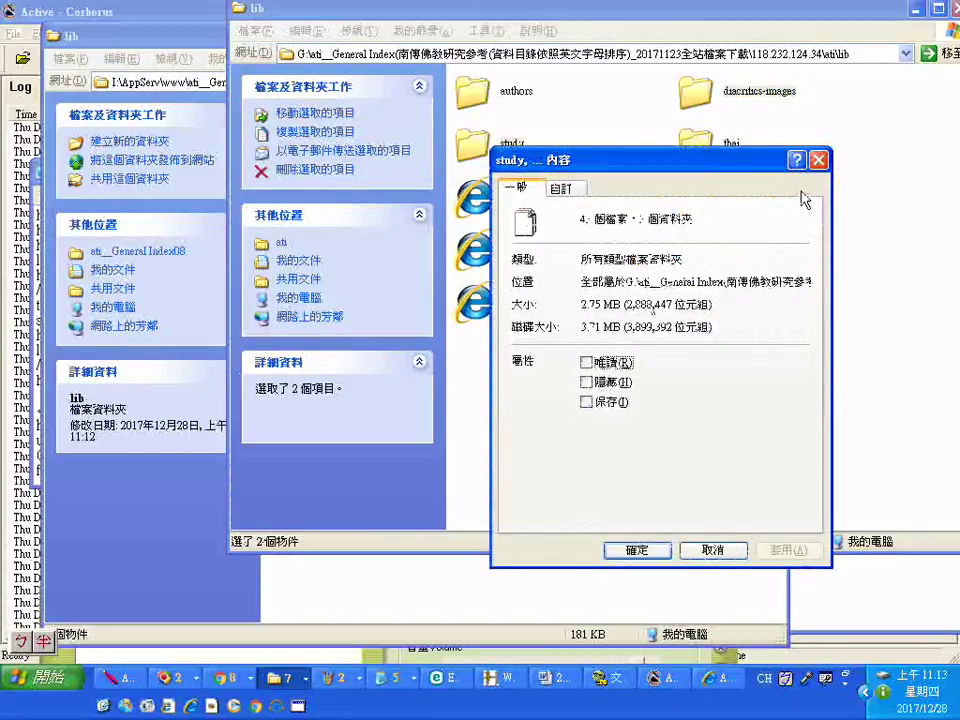
left_click(819, 161)
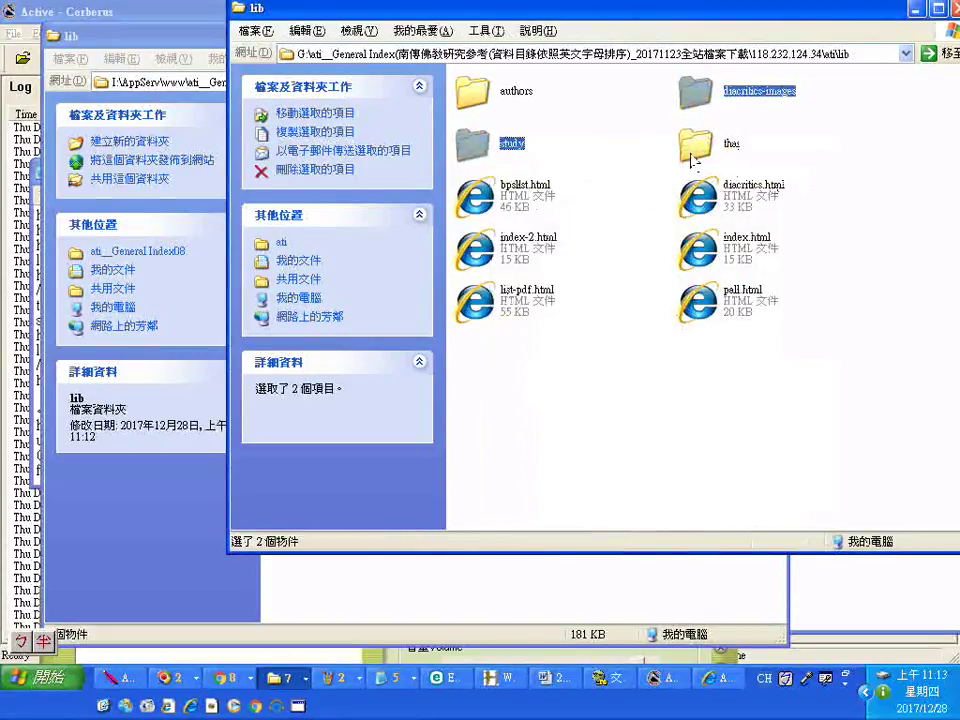
Copy the selected diacritics-images and study folders into ati__General Index08\lib
left_click_drag(367, 10, 516, 20)
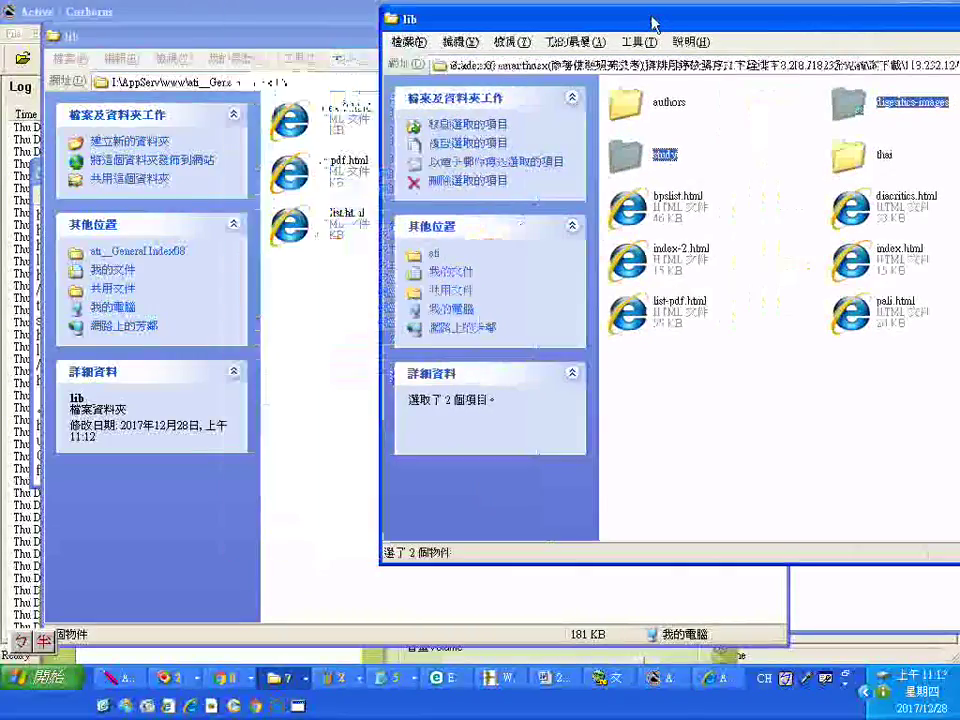
left_click(326, 407)
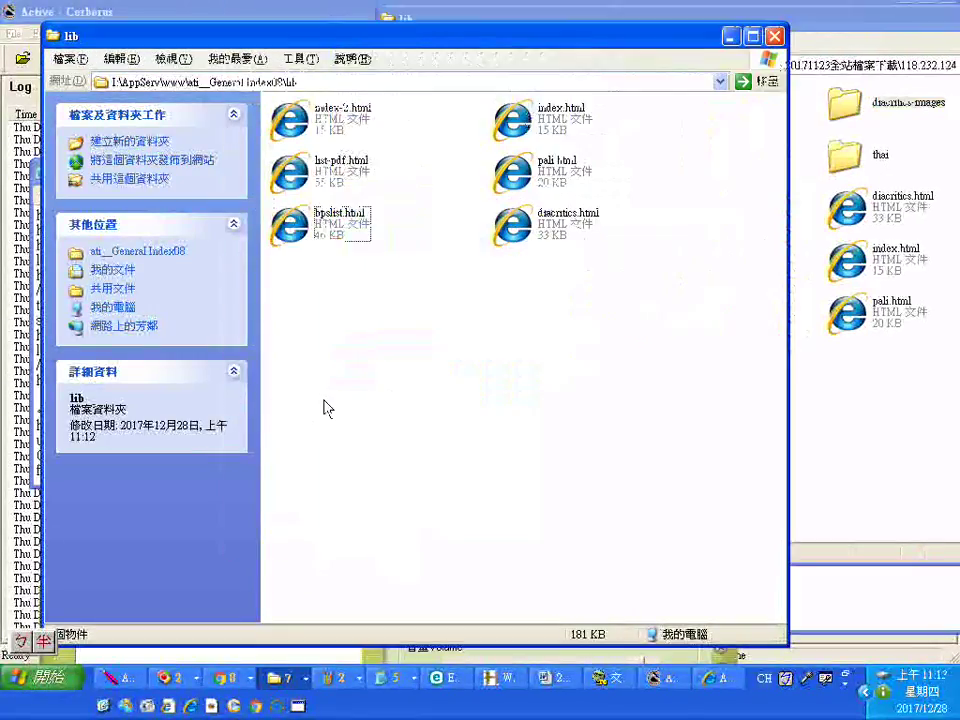
key("ctrl+v")
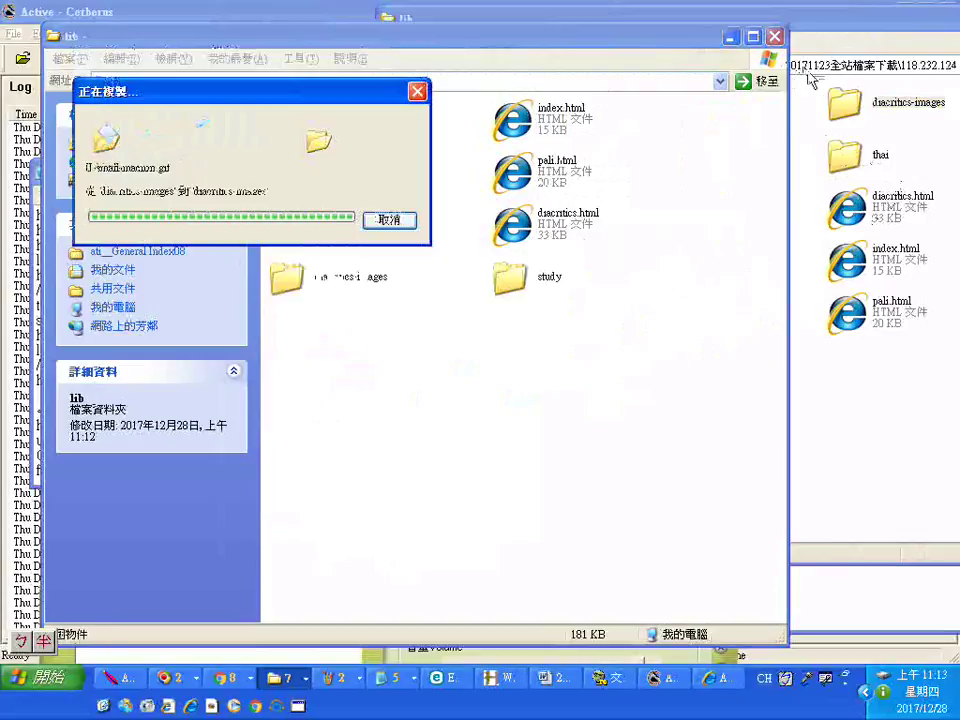
Copy the name of the authors folder in the source lib folder
left_click(843, 20)
left_click(655, 108)
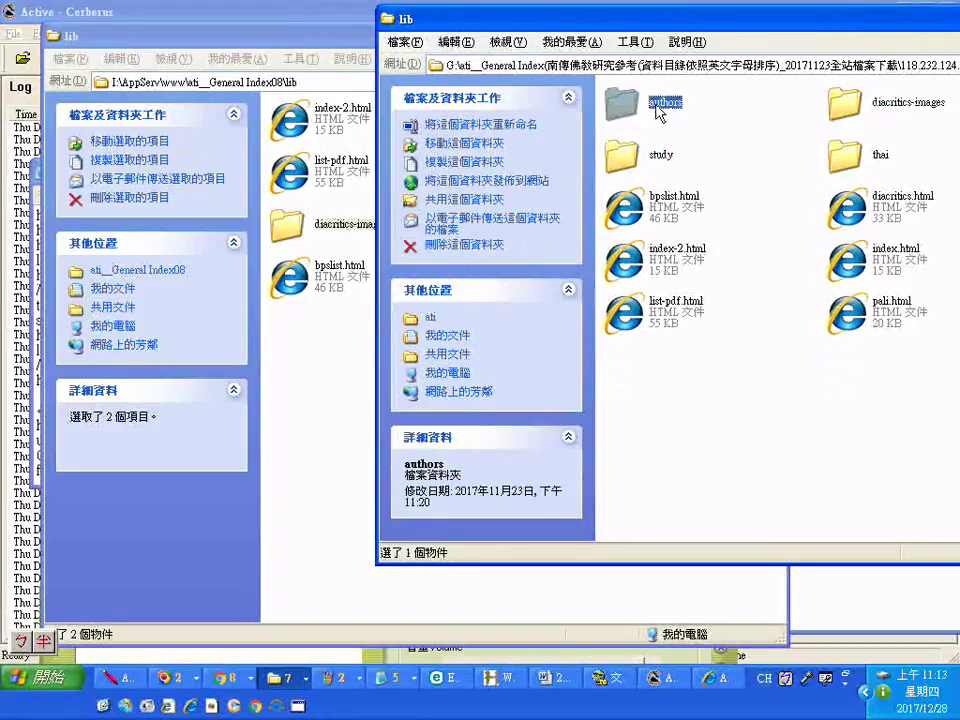
left_click(660, 104)
right_click(648, 110)
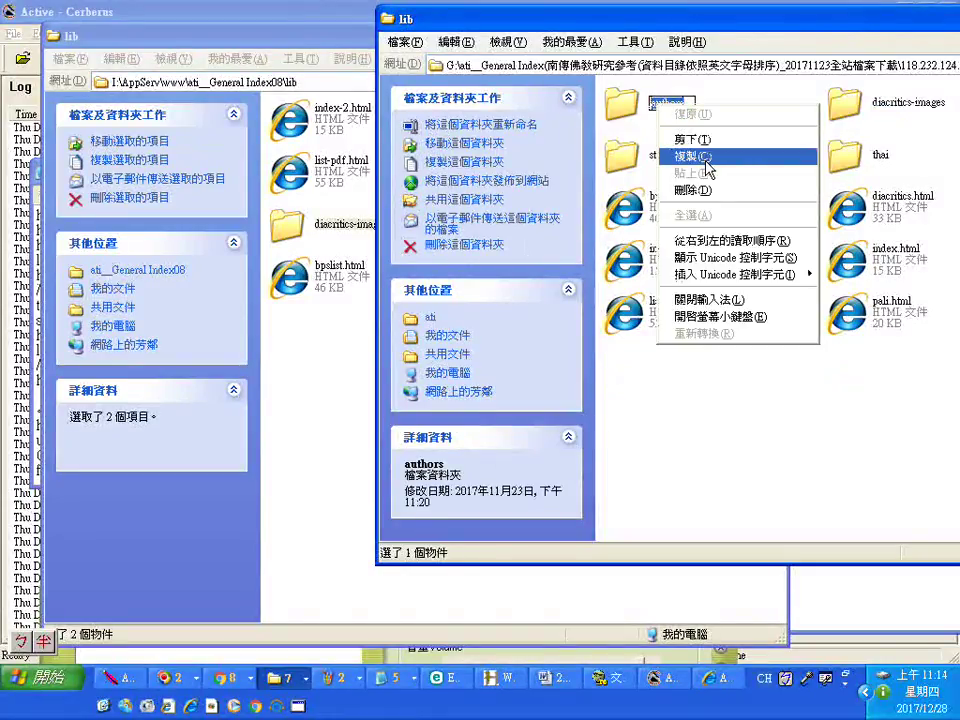
left_click(660, 155)
Create a new folder in ati__General Index08\lib, name it authors with the copied text, and open it
left_click(326, 364)
right_click(322, 364)
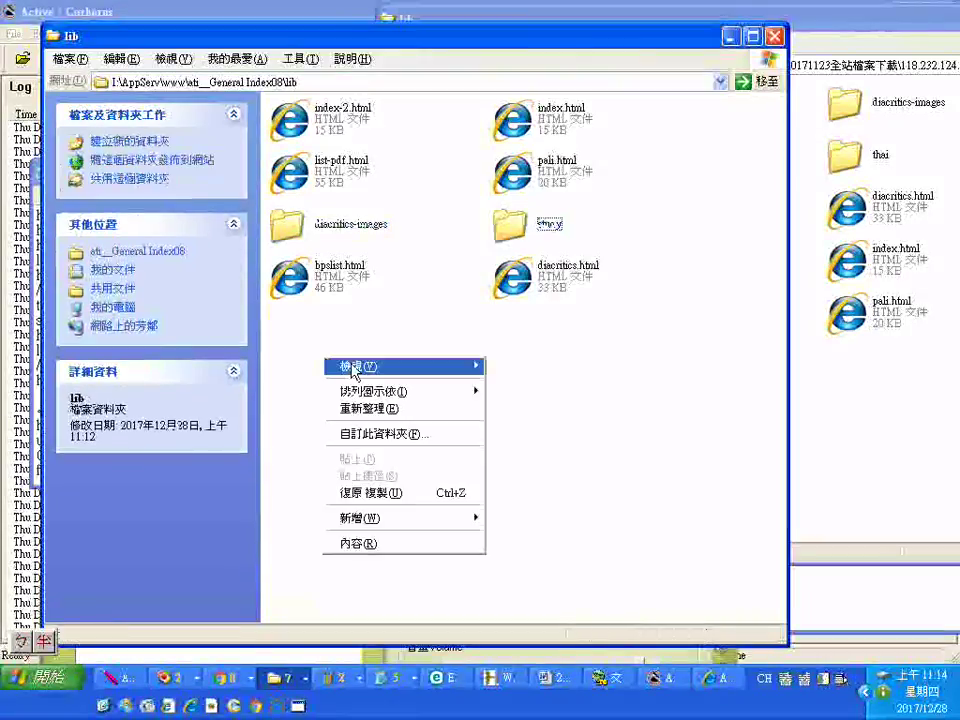
mouse_move(406, 521)
left_click(530, 371)
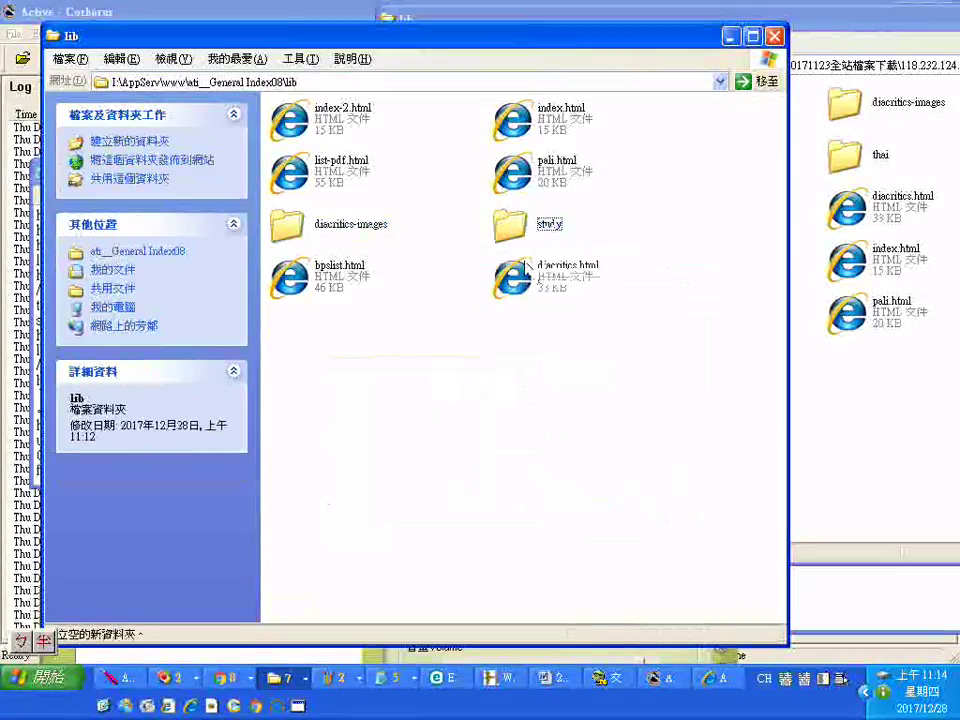
right_click(350, 325)
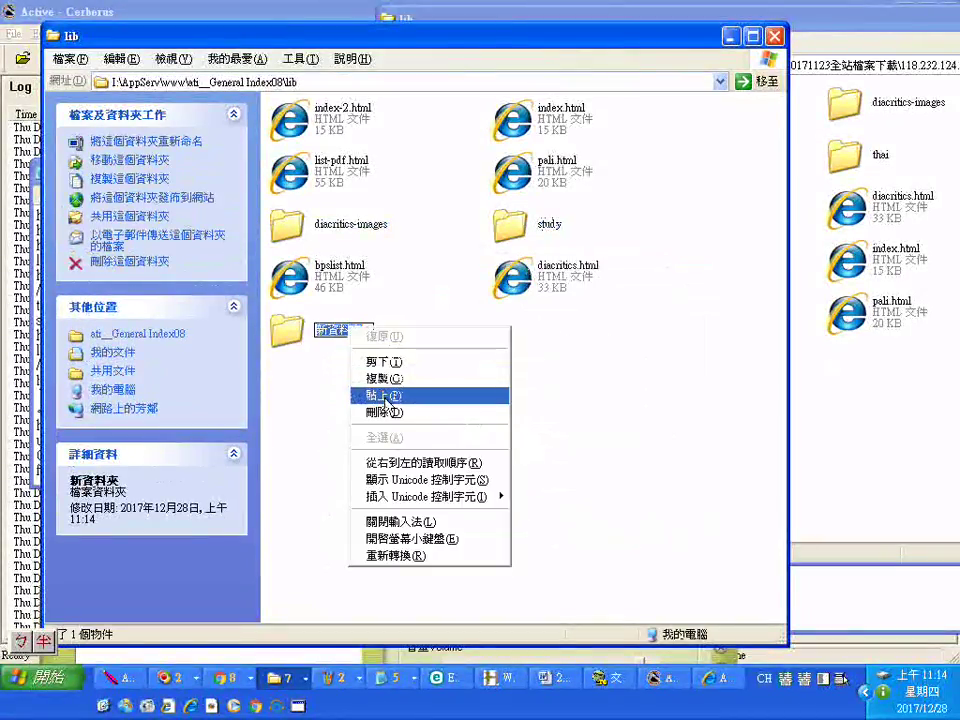
left_click(375, 398)
right_click(290, 333)
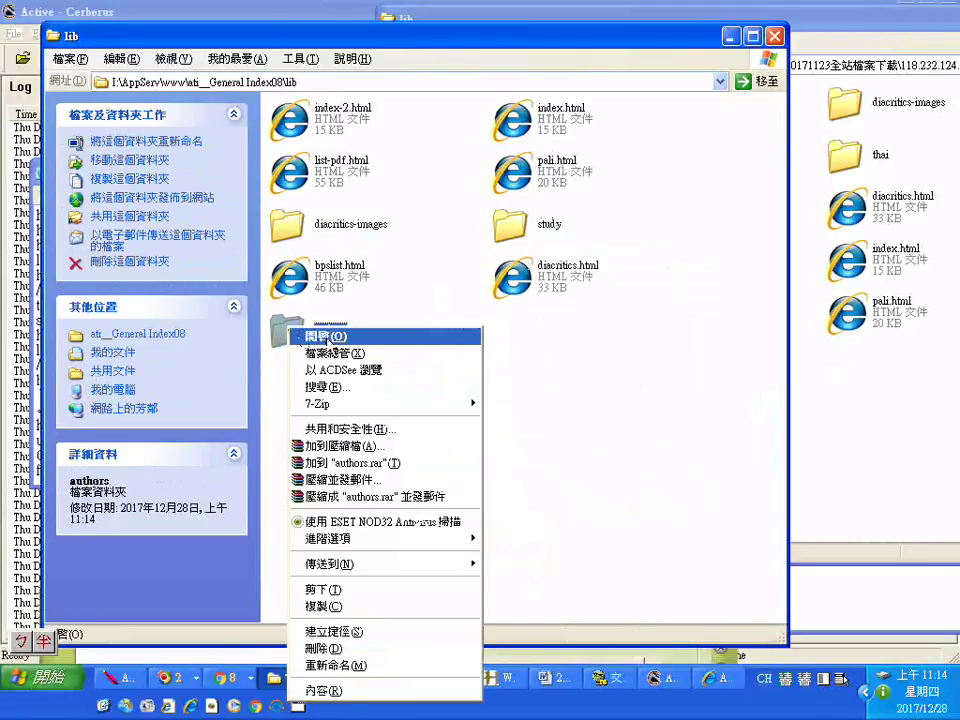
left_click(305, 337)
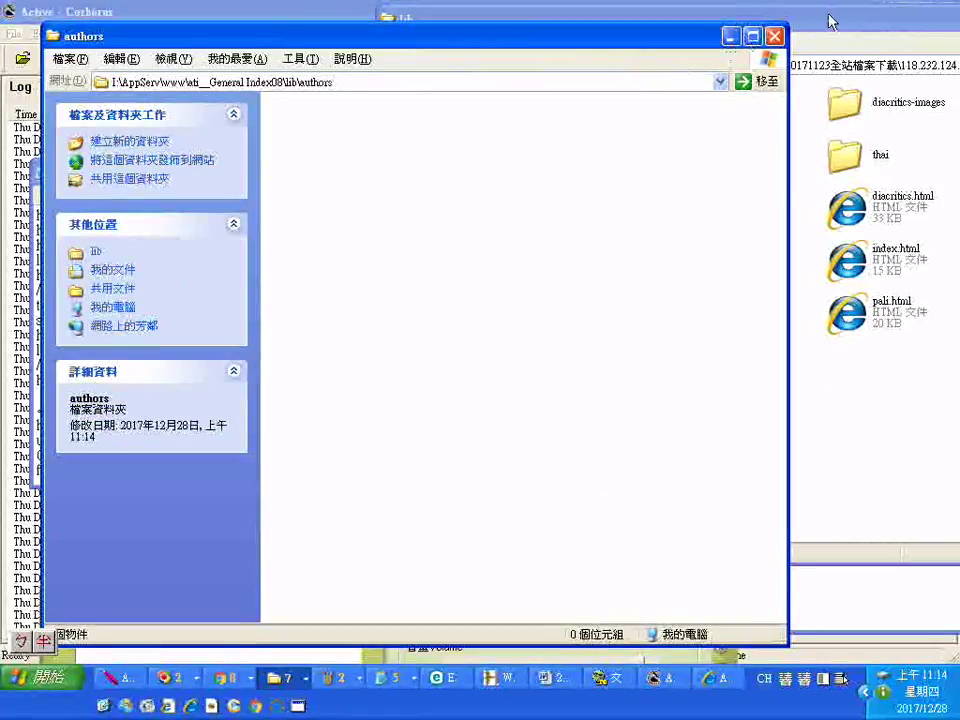
Open the authors folder in the source lib folder and show its contents in list view
left_click_drag(828, 26, 898, 32)
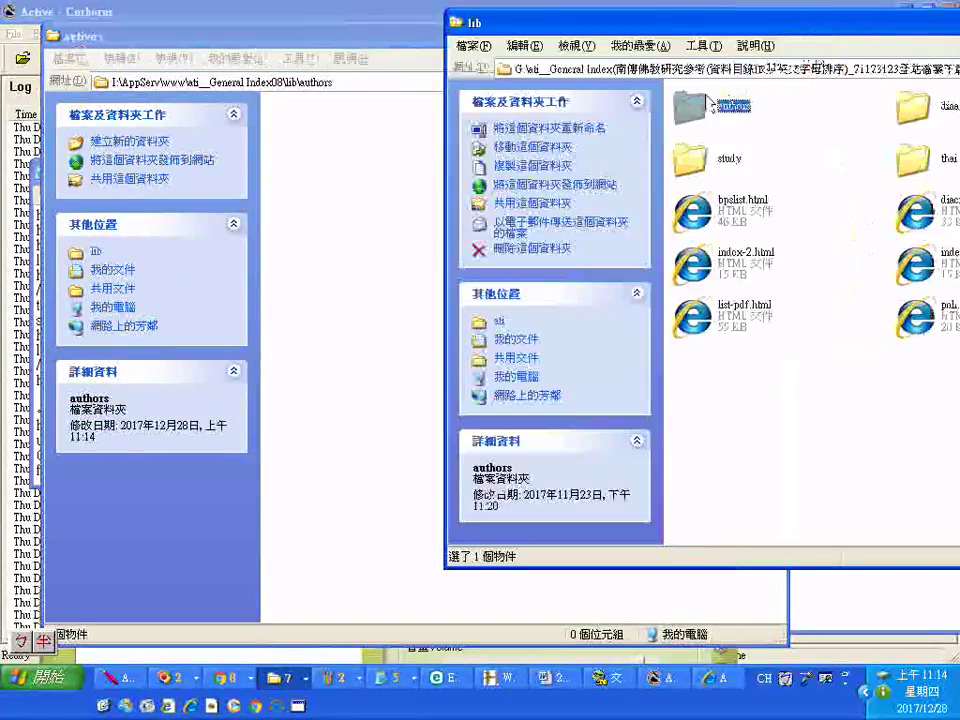
right_click(697, 117)
left_click(710, 119)
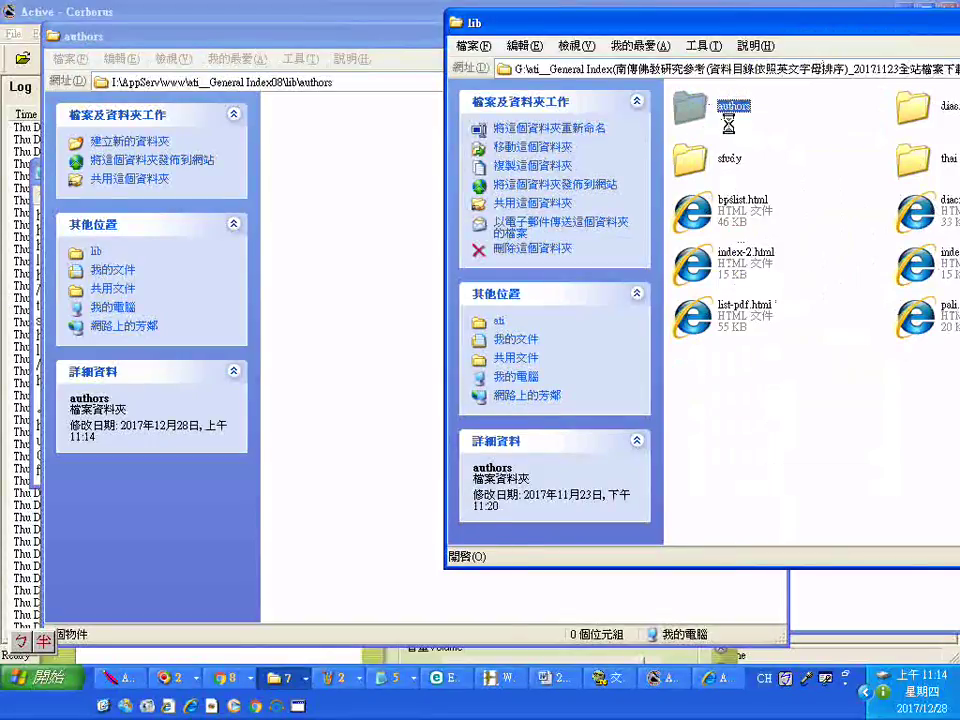
left_click_drag(651, 31, 430, 55)
left_click(330, 67)
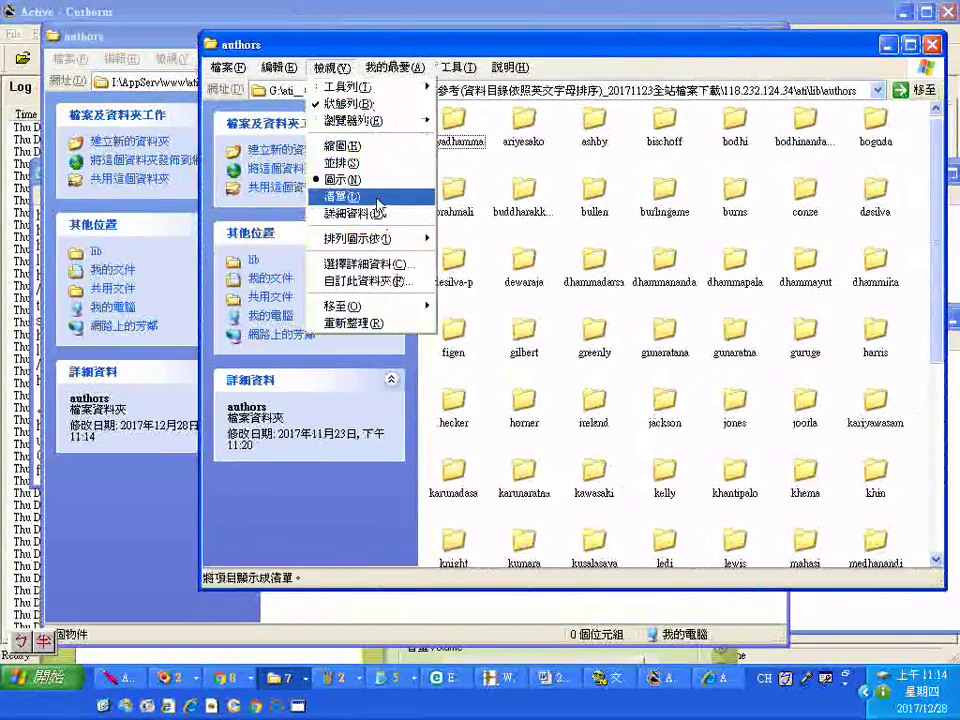
left_click(378, 204)
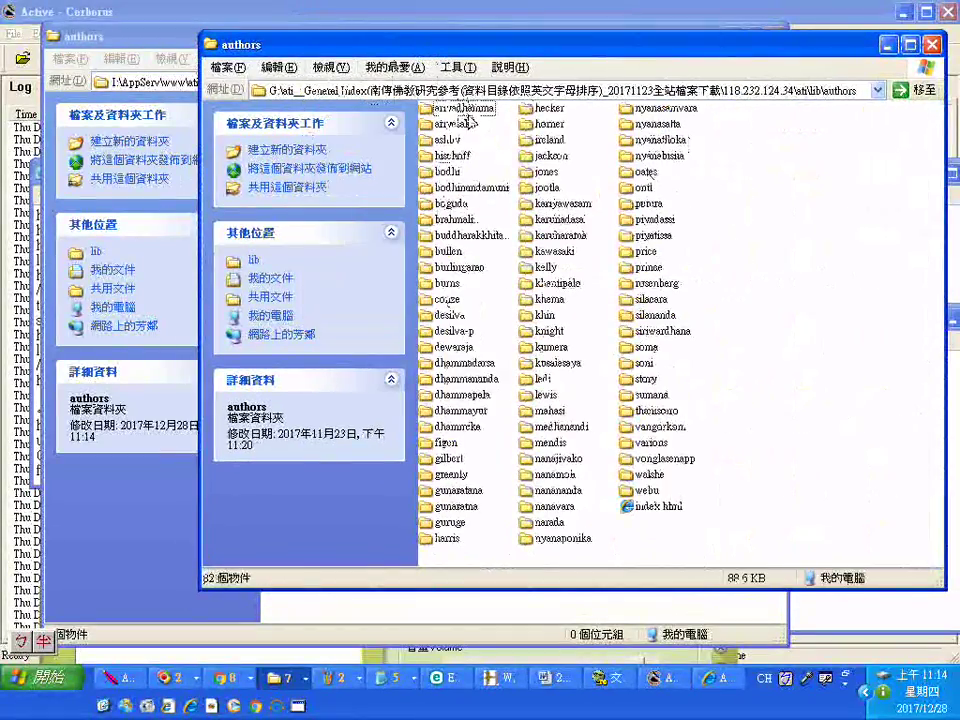
Select the source author folders from ariyadhamma through burns and check their combined properties
left_click(464, 110)
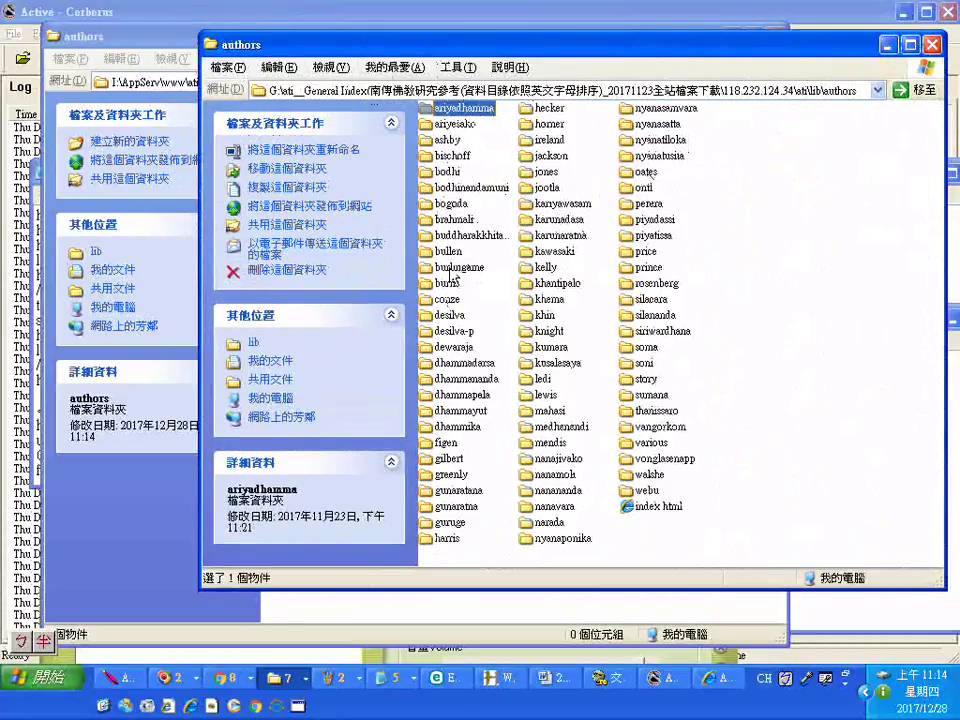
left_click(452, 270, "shift")
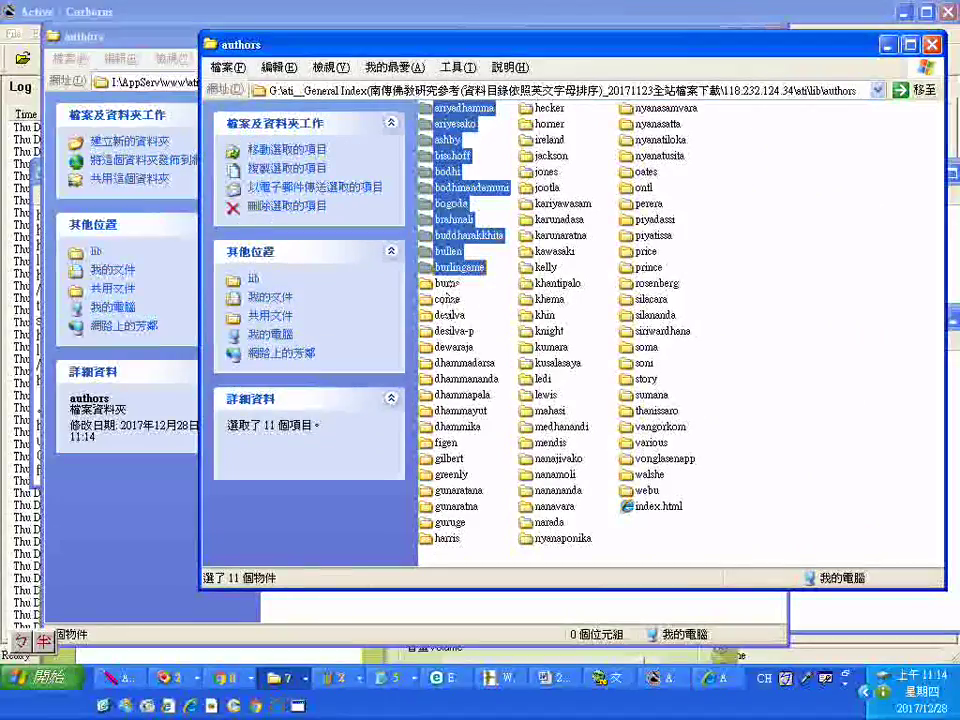
left_click(455, 285, "shift")
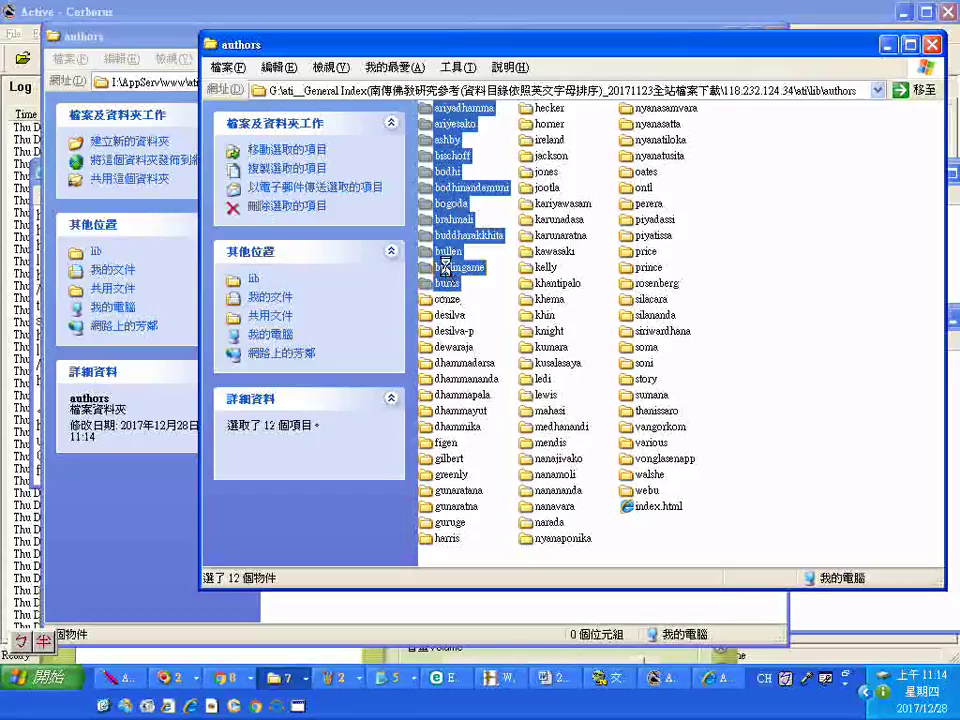
right_click(448, 270)
left_click(491, 606)
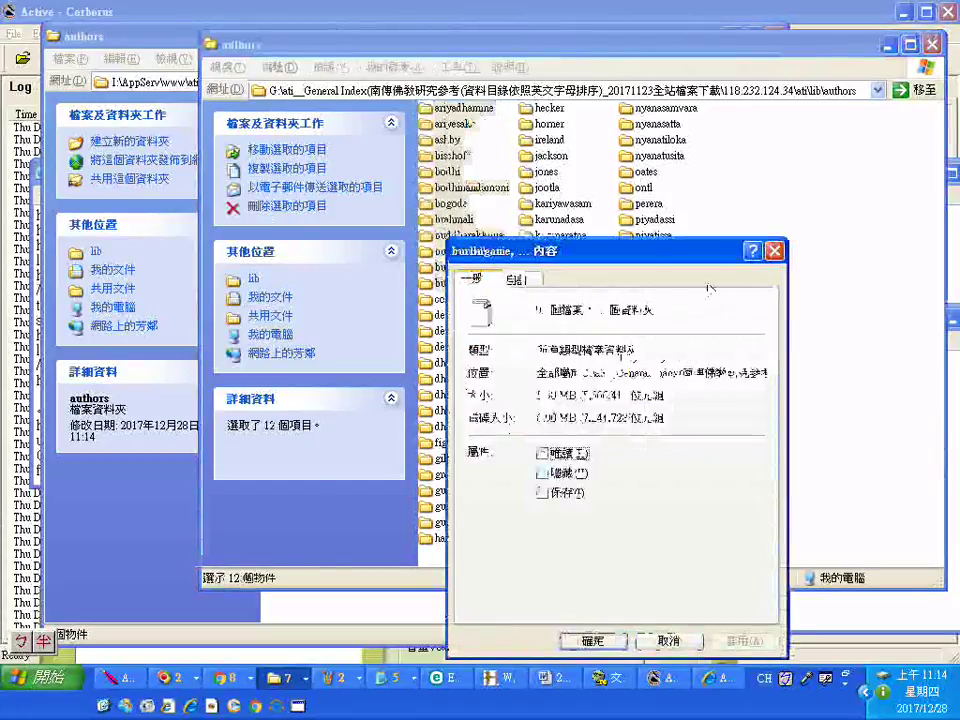
key("Escape")
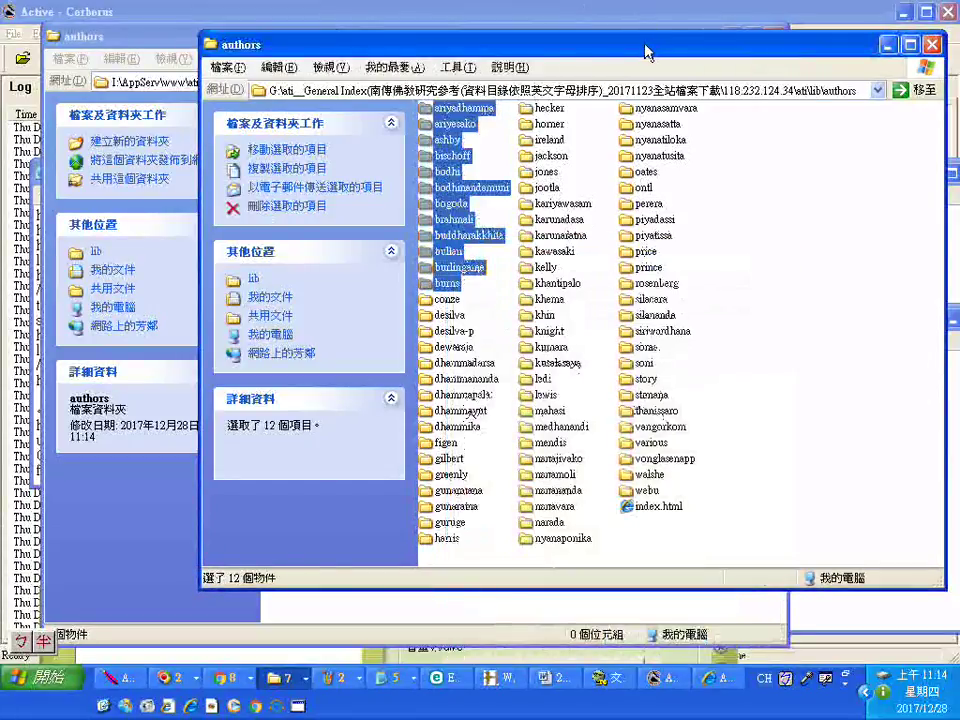
Extend the selection to the source author folders ariyadhamma through figen and check their combined properties
left_click_drag(646, 52, 741, 63)
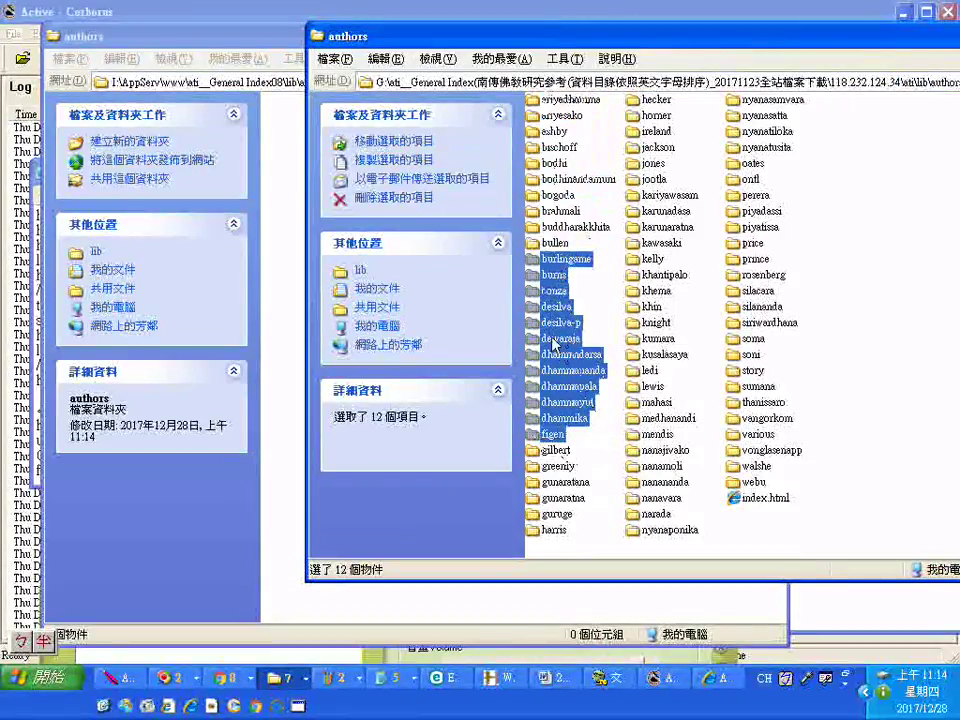
left_click(562, 101)
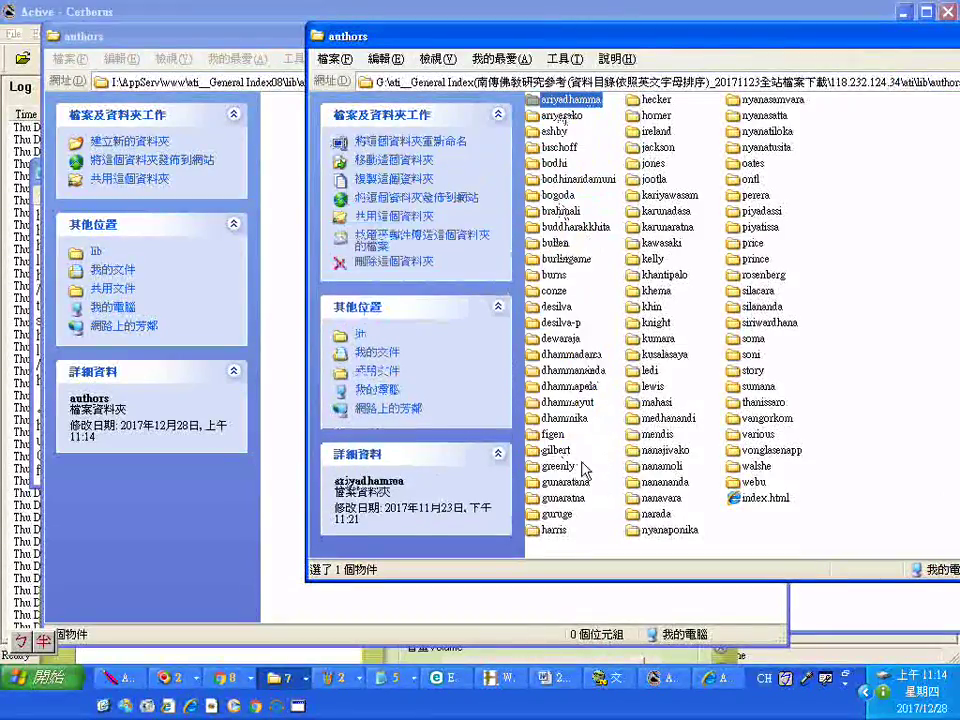
left_click(551, 428, "shift")
right_click(551, 421)
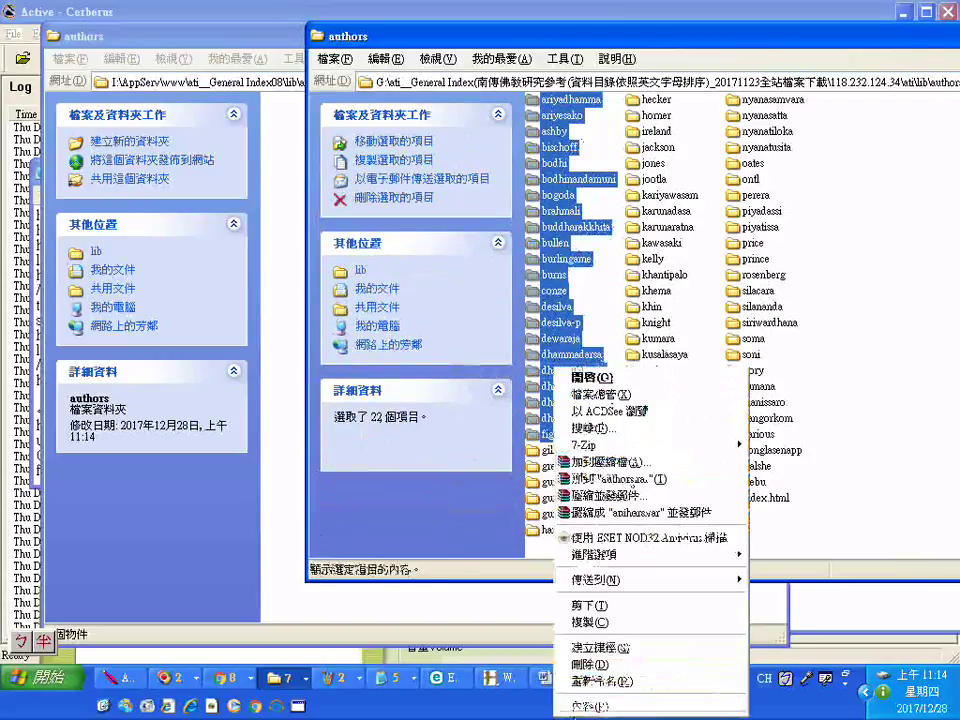
left_click(590, 707)
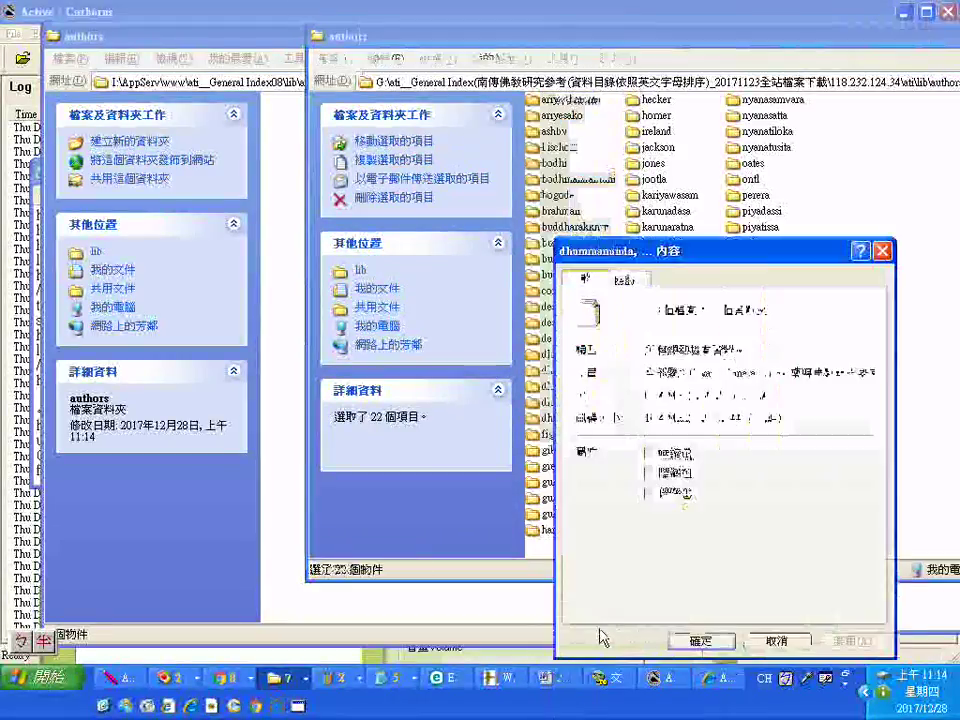
left_click(882, 251)
Go back up to the ati__General Index08 folder and select all its items to check their count and size
left_click(213, 41)
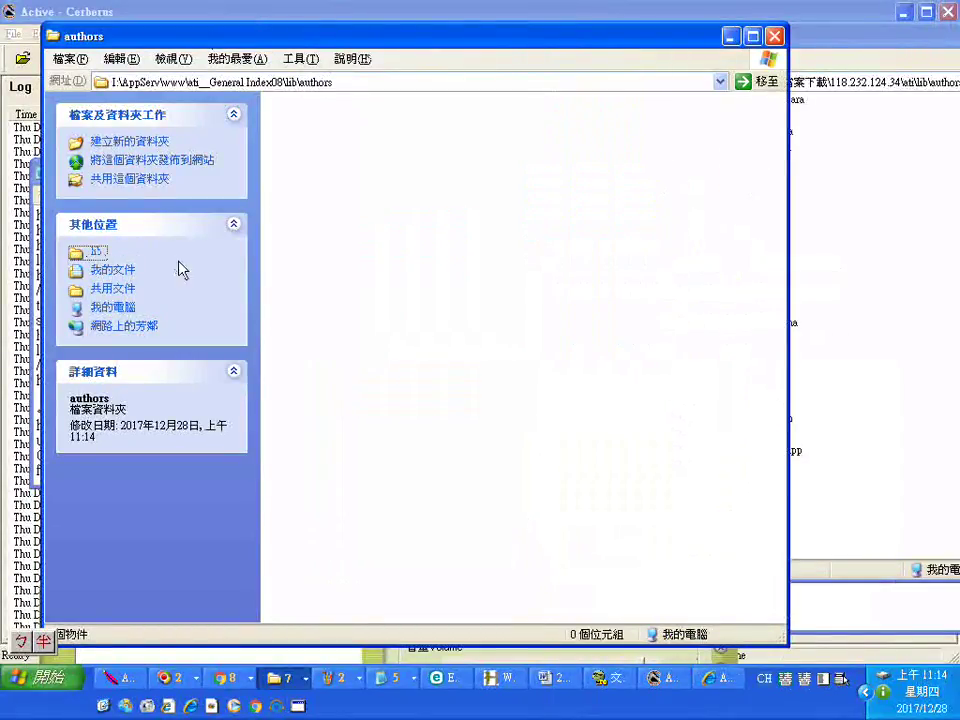
left_click(97, 251)
left_click(115, 252)
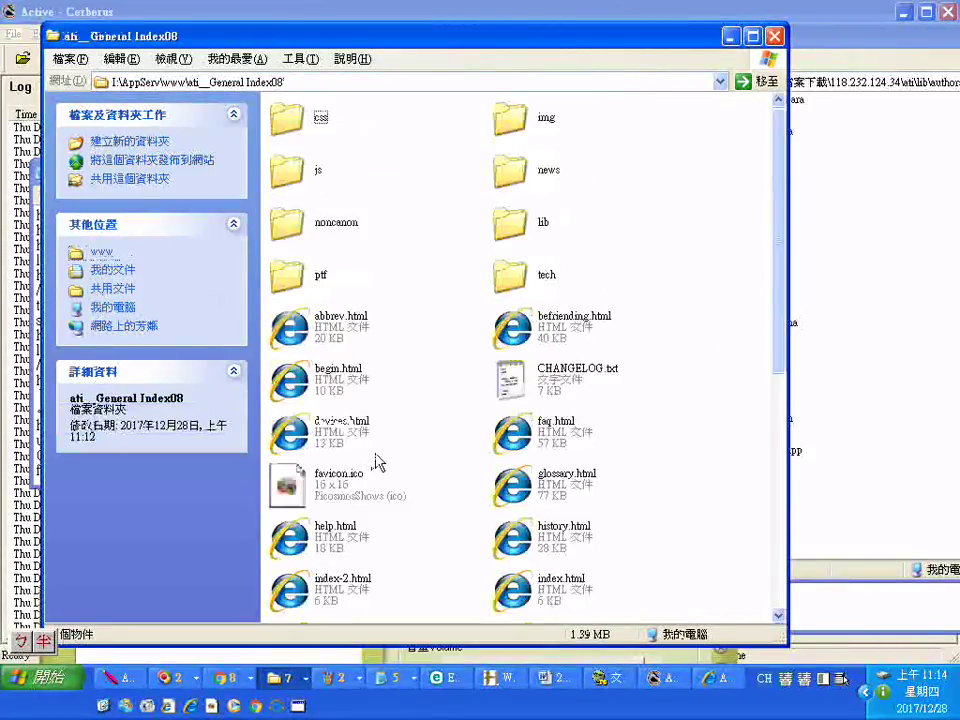
key("ctrl+a")
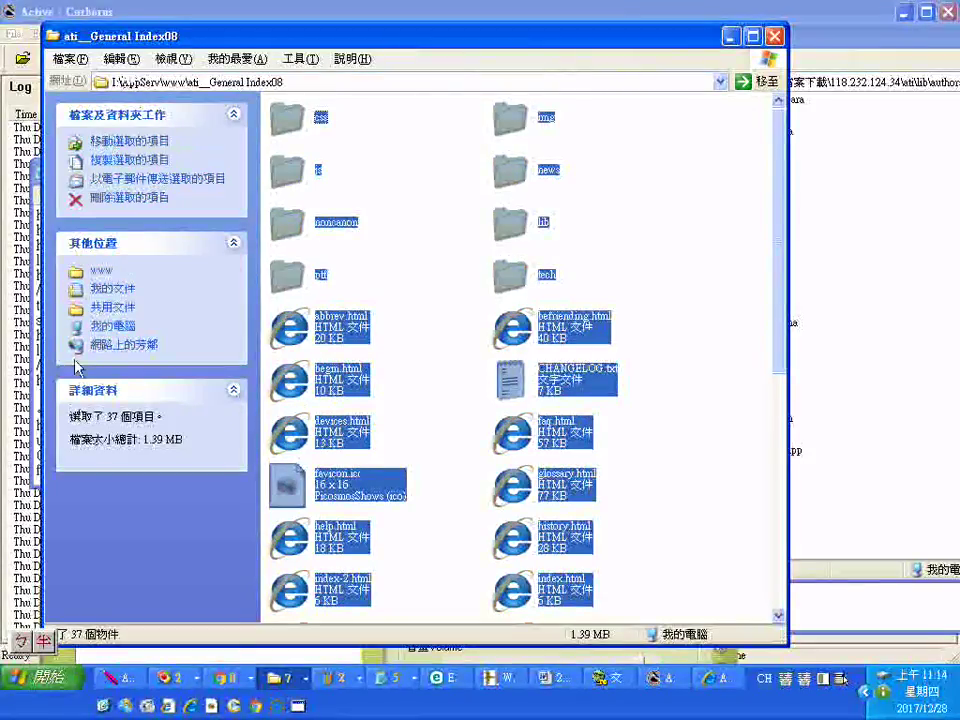
Clear the selection and reopen the lib\authors subfolder of ati__General Index08
left_click(426, 208)
left_click(508, 228)
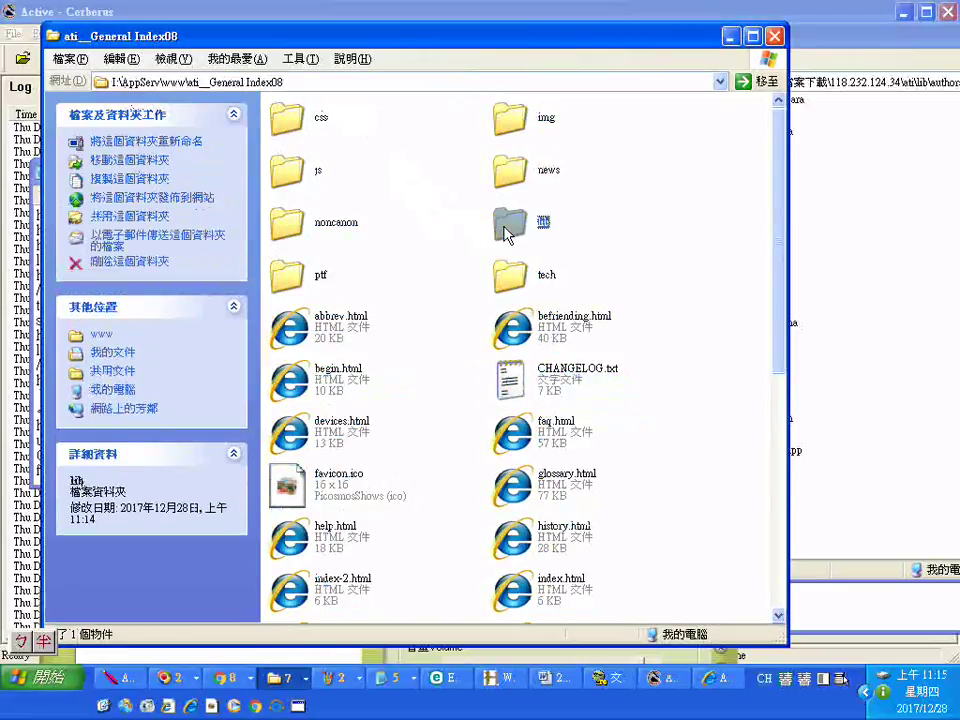
right_click(507, 230)
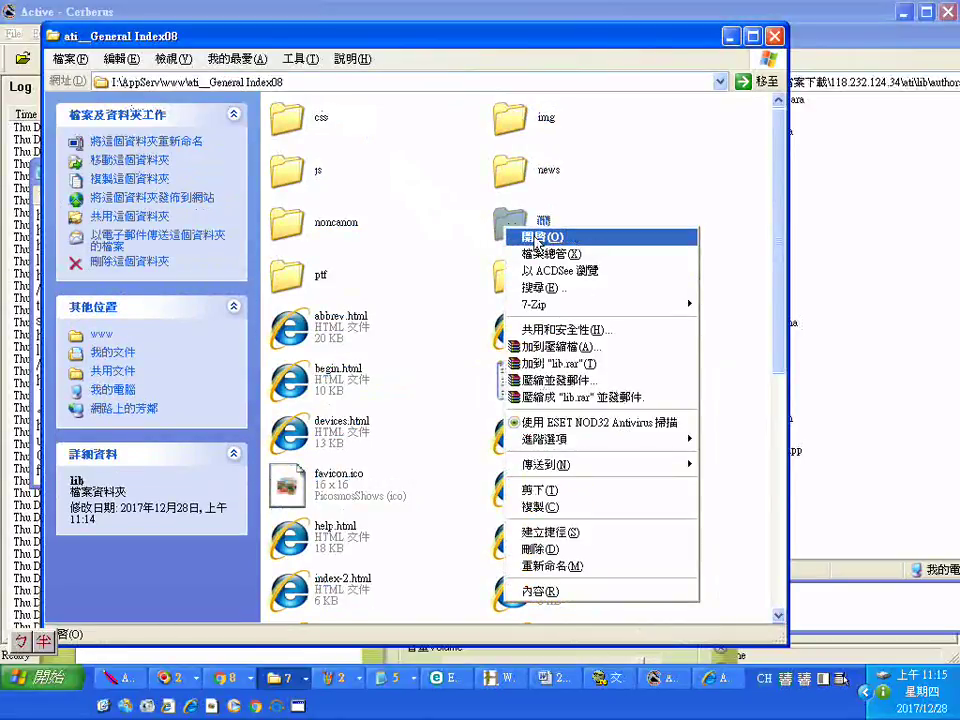
left_click(429, 242)
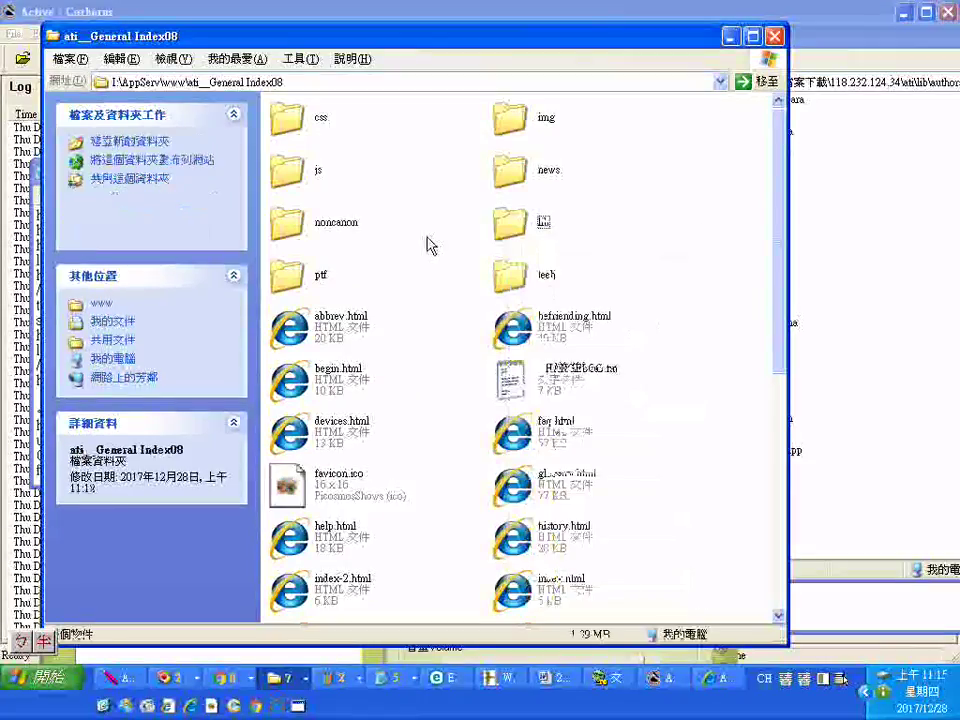
left_click(497, 232)
right_click(538, 224)
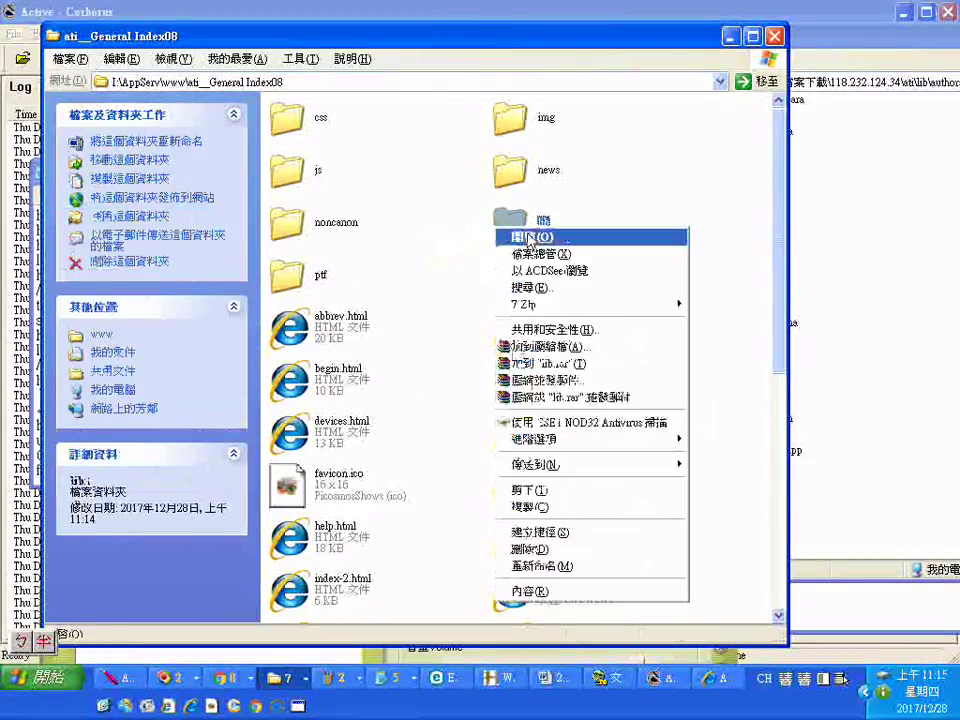
left_click(556, 238)
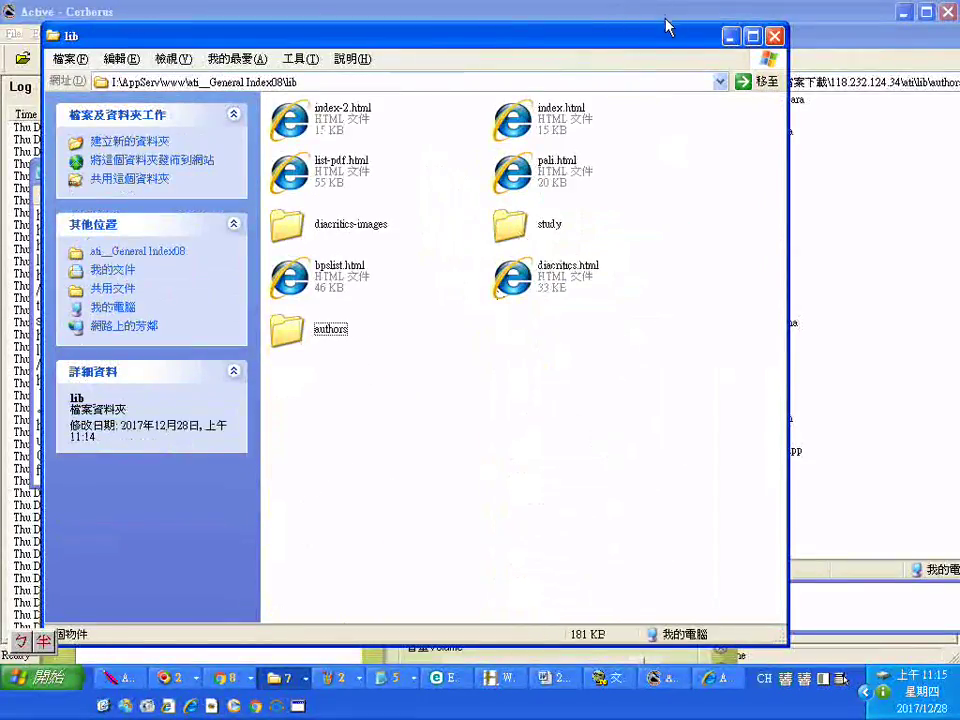
left_click(510, 230)
right_click(527, 228)
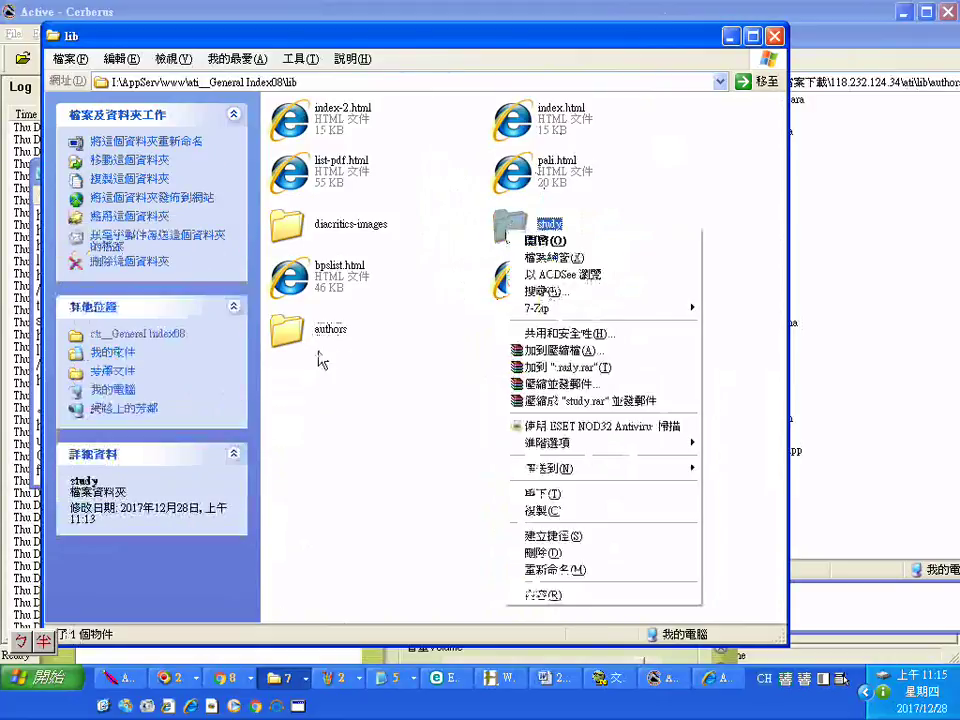
left_click(312, 336)
right_click(312, 336)
left_click(370, 314)
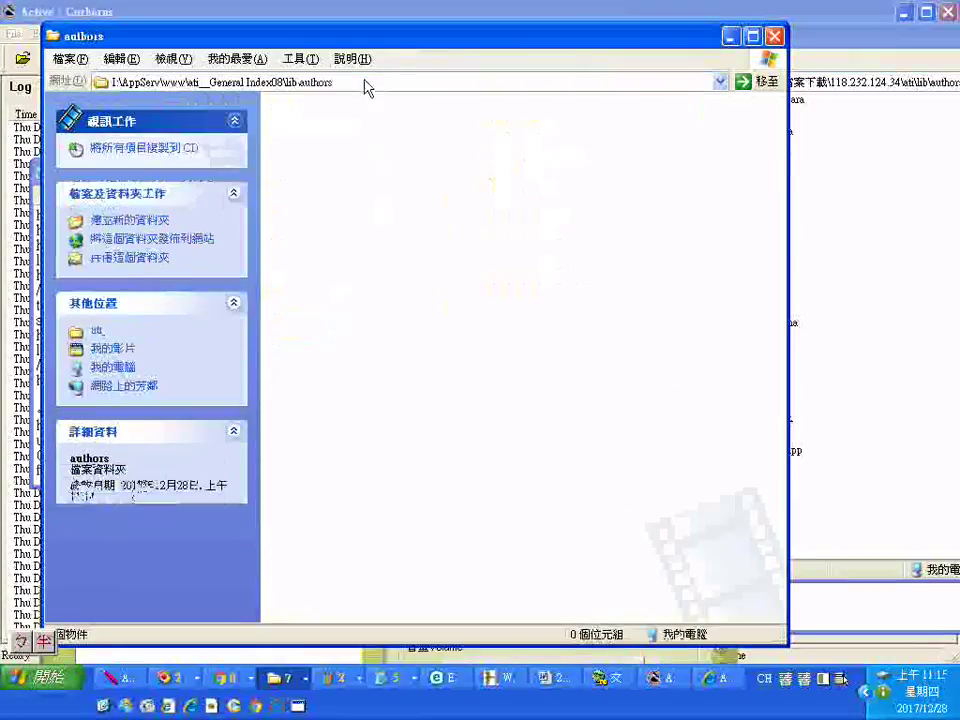
Copy the selected source folders ariyadhamma through figen into ati__General Index08\lib\authors
left_click_drag(478, 50, 118, 62)
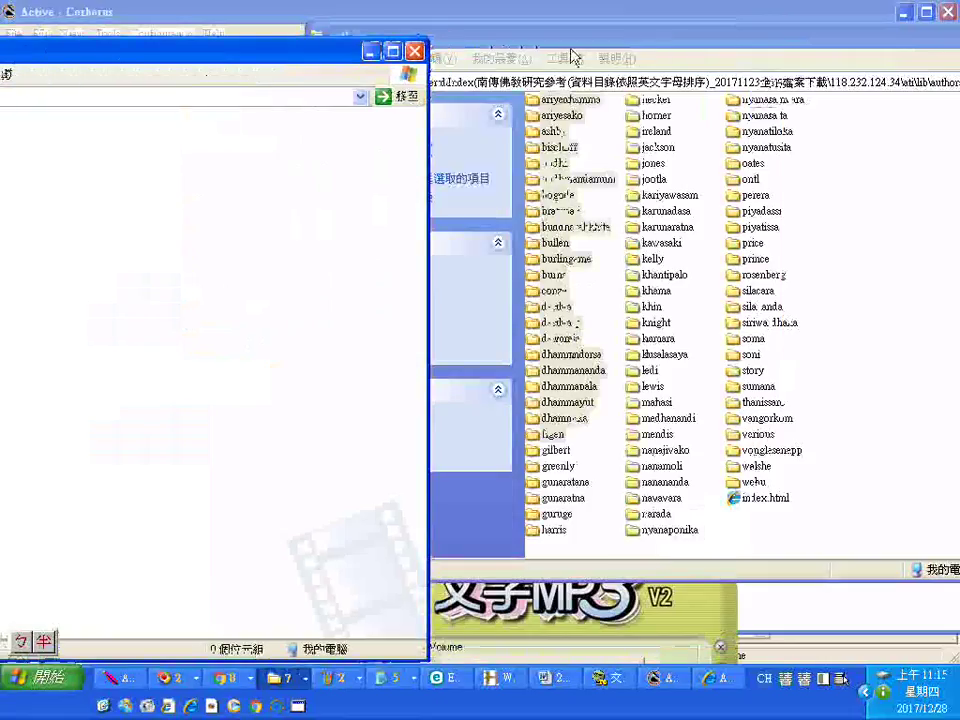
left_click(440, 30)
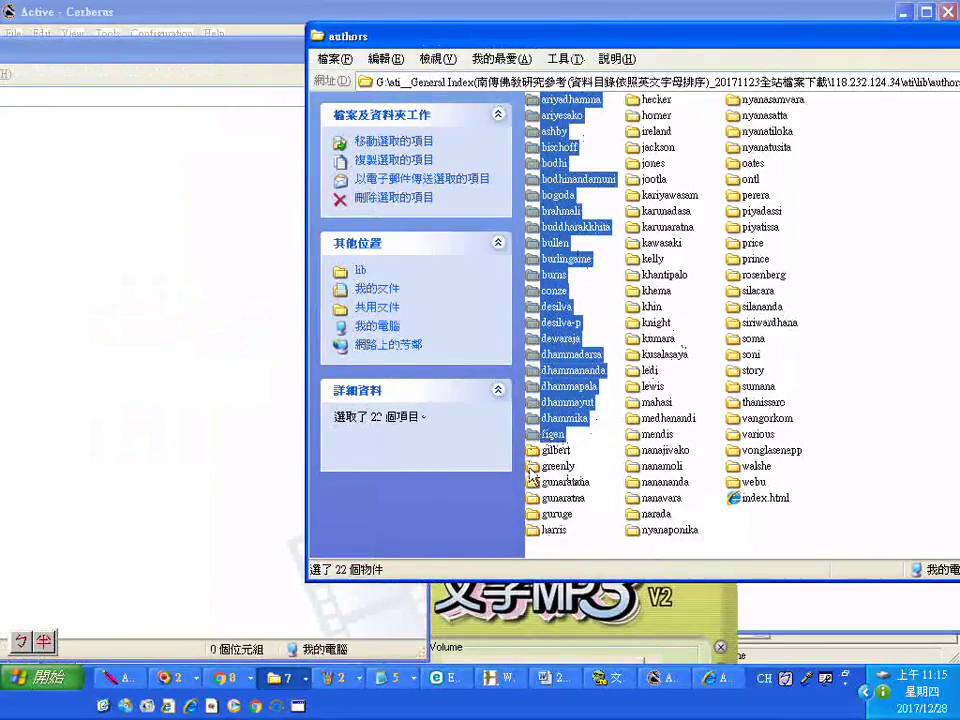
left_click_drag(557, 445, 214, 407)
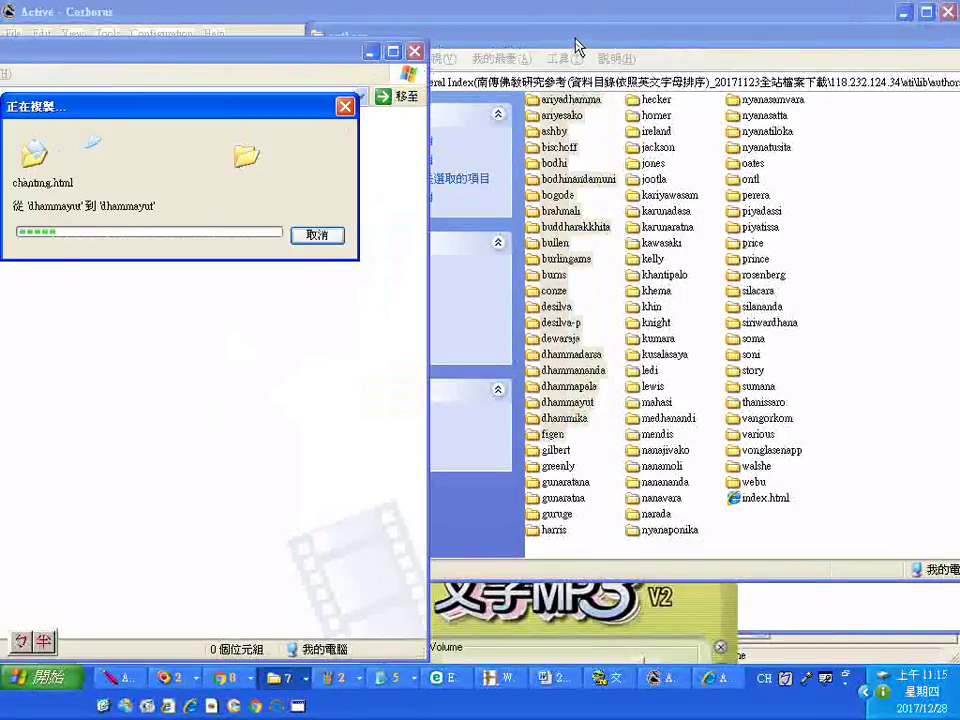
Select the source author folders gilbert through guruge and check their combined properties
left_click_drag(576, 47, 611, 38)
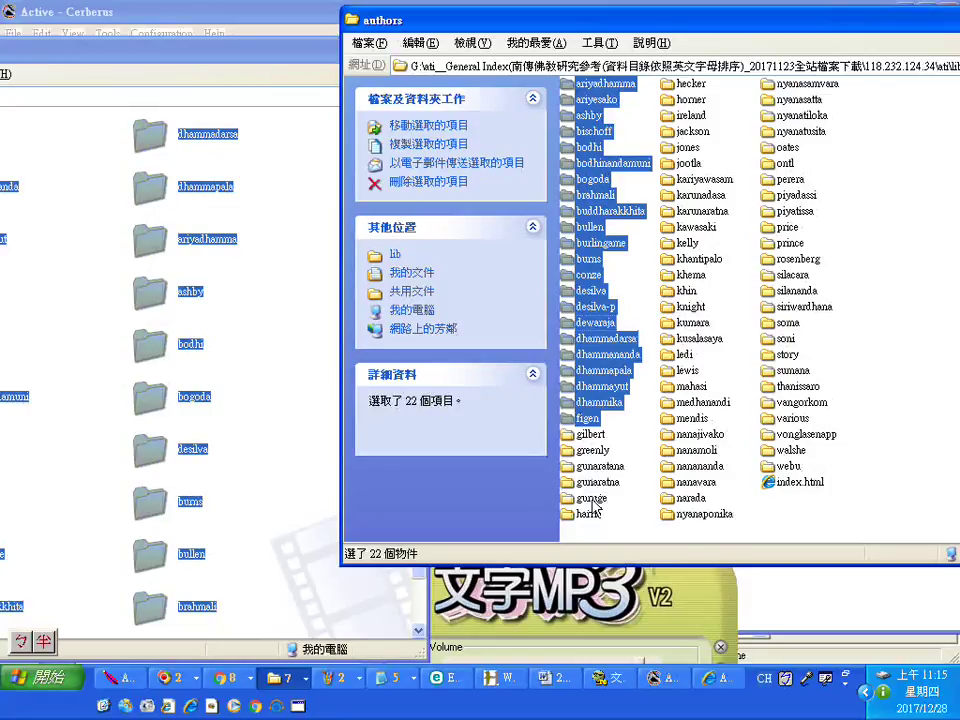
left_click(590, 498)
left_click(590, 434, "shift")
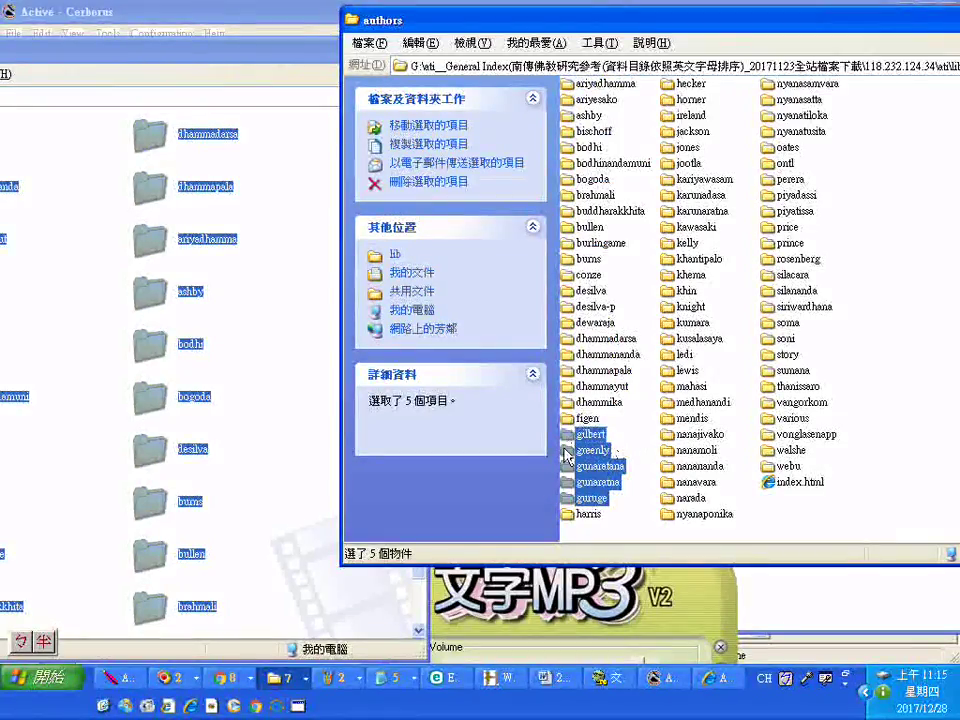
right_click(570, 453)
left_click(590, 437)
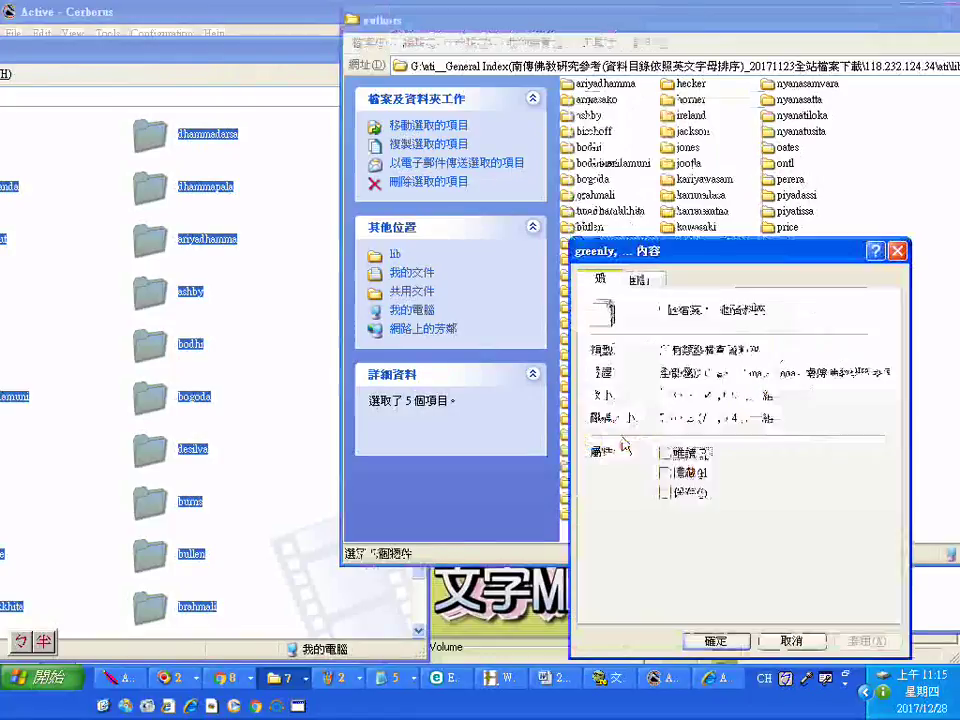
key("Escape")
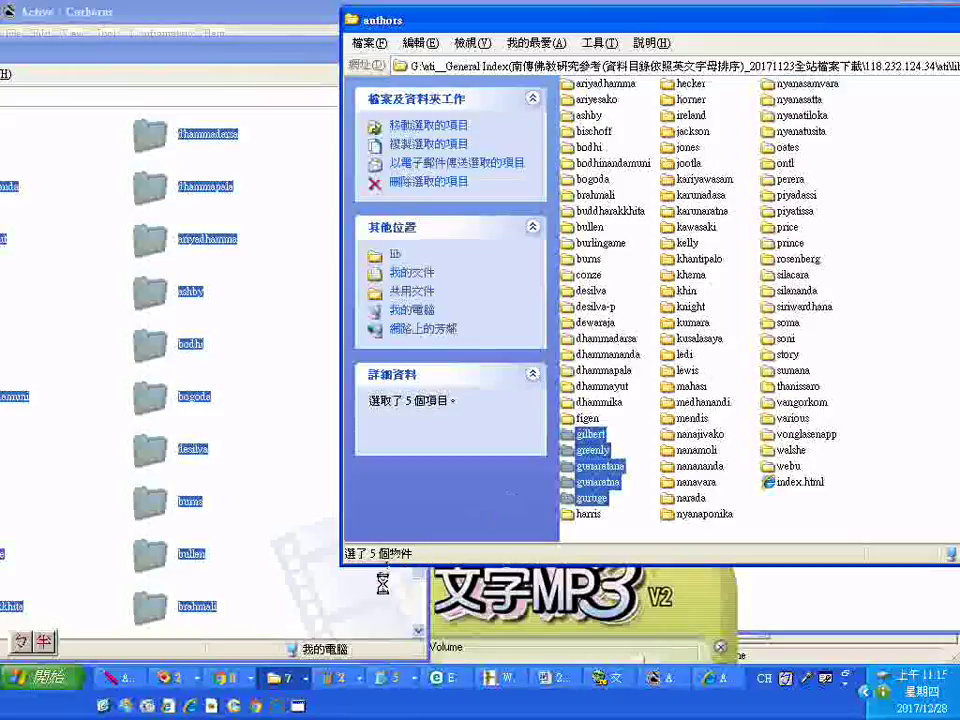
Copy the source folders gilbert through guruge into ati__General Index08\lib\authors
scroll(338, 617, "down", 2)
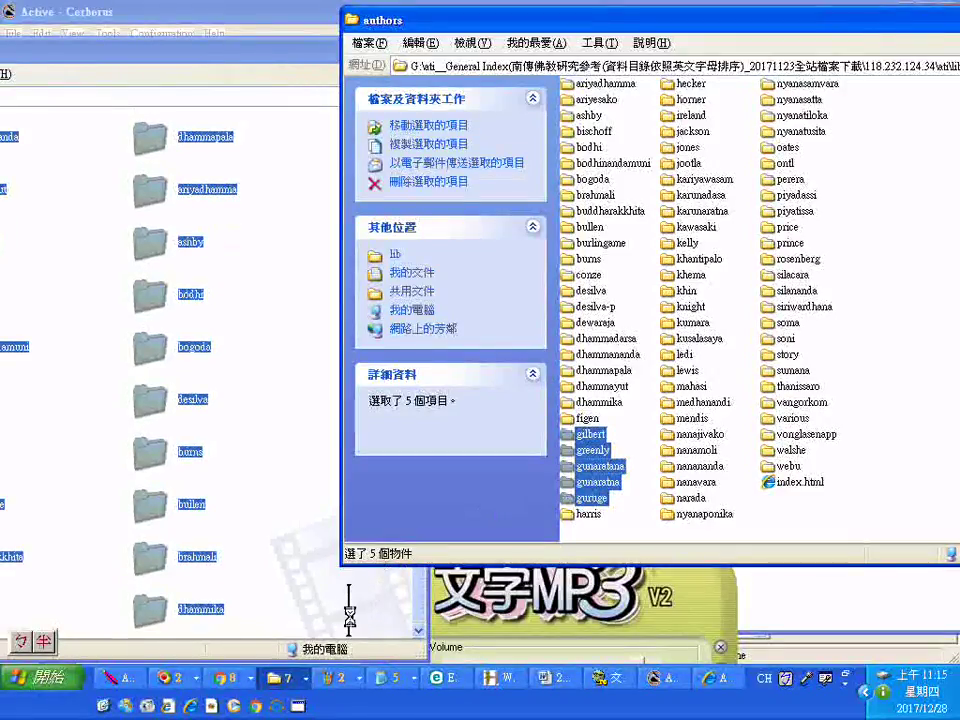
mouse_move(600, 465)
left_mouse_down()
mouse_move(584, 481)
mouse_move(590, 470)
left_mouse_up()
left_click_drag(350, 617, 362, 622)
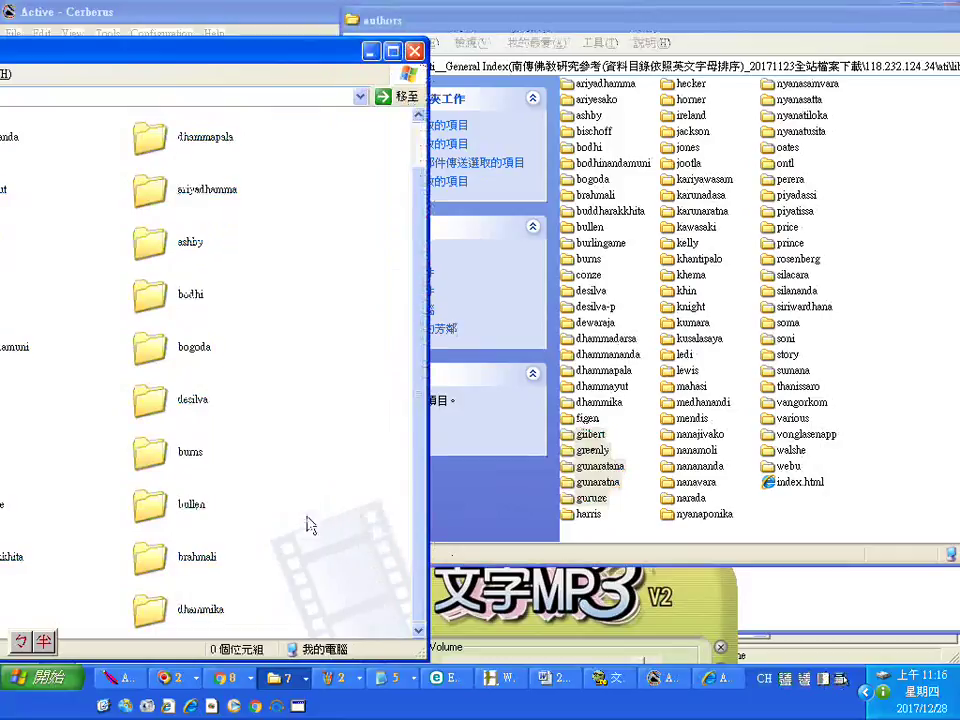
left_click_drag(594, 473, 370, 575)
scroll(330, 520, "down", 1)
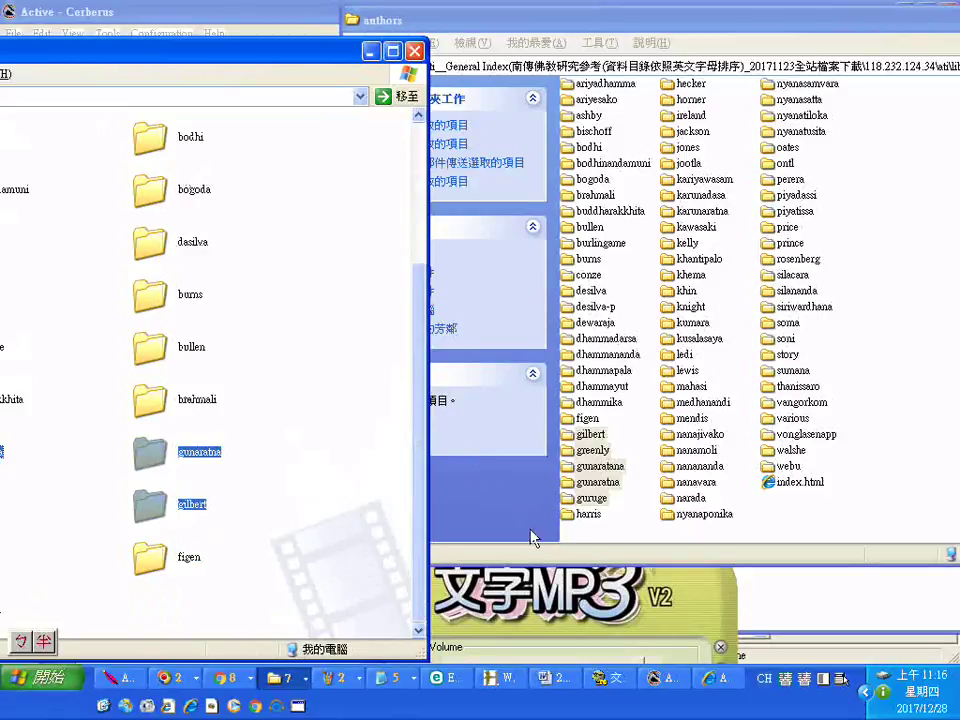
Select the source author folders harris through kusalasaya and check their combined properties
left_click(580, 516)
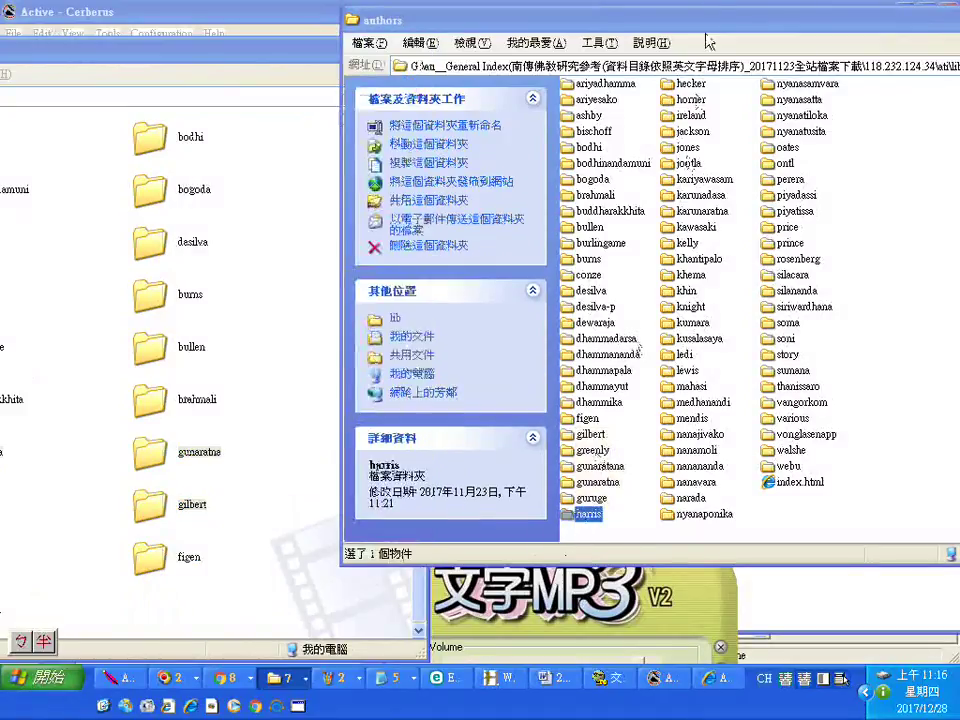
left_click_drag(727, 311, 665, 82)
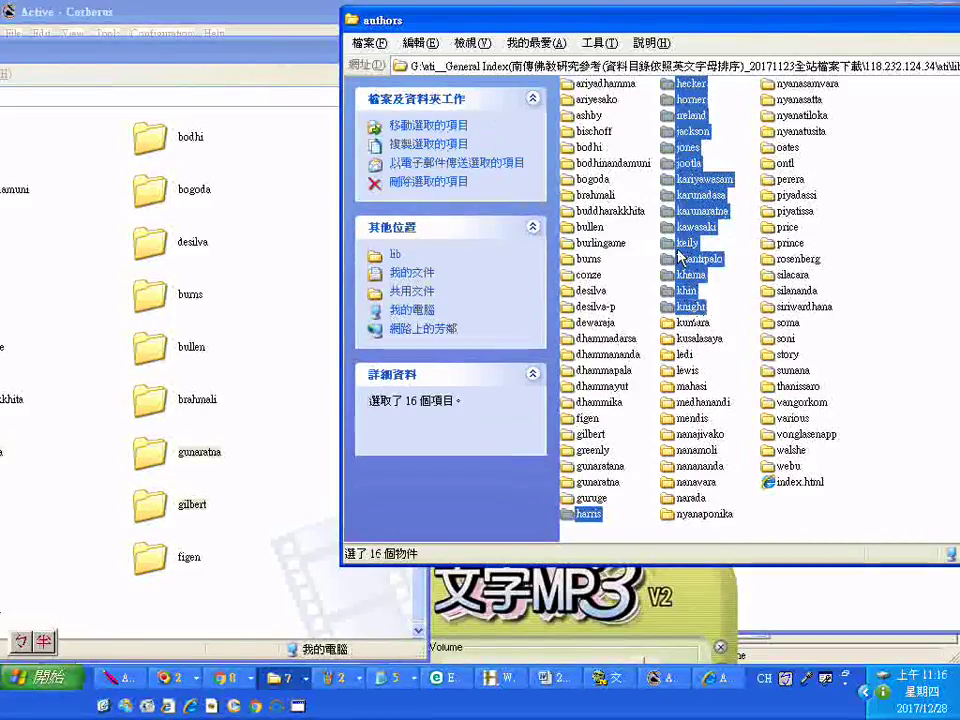
left_click(700, 339, "ctrl")
left_click(693, 322, "ctrl")
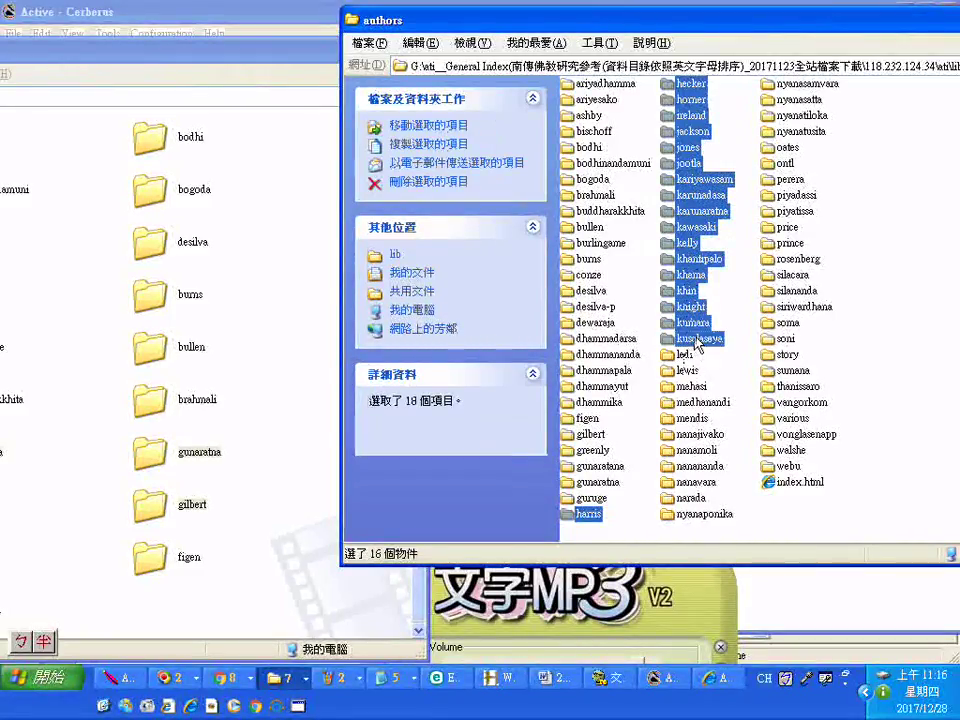
right_click(688, 285)
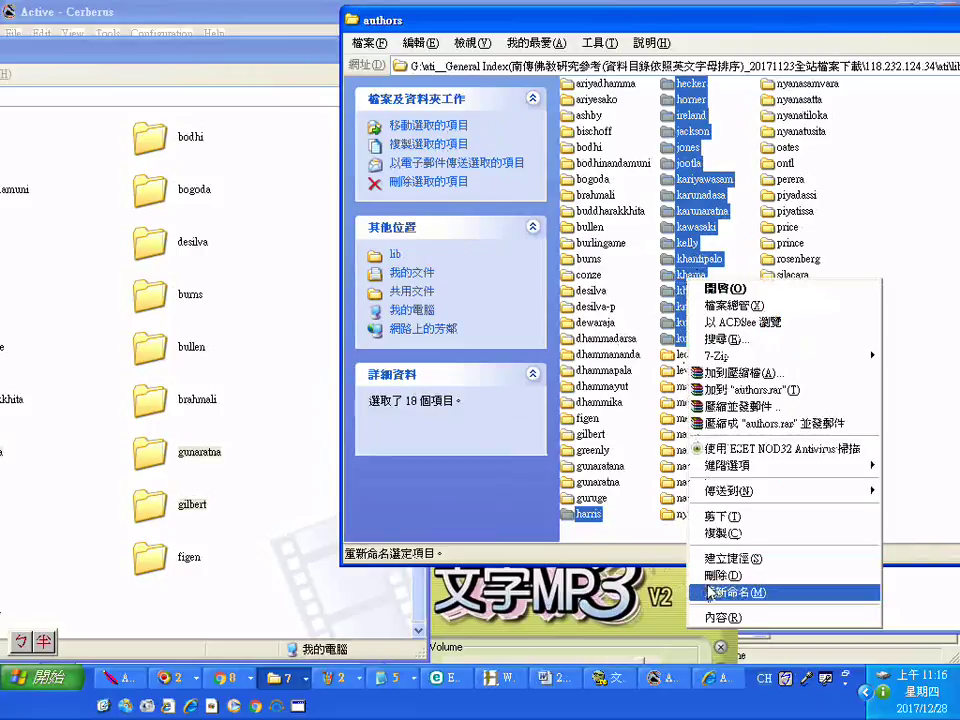
left_click(707, 618)
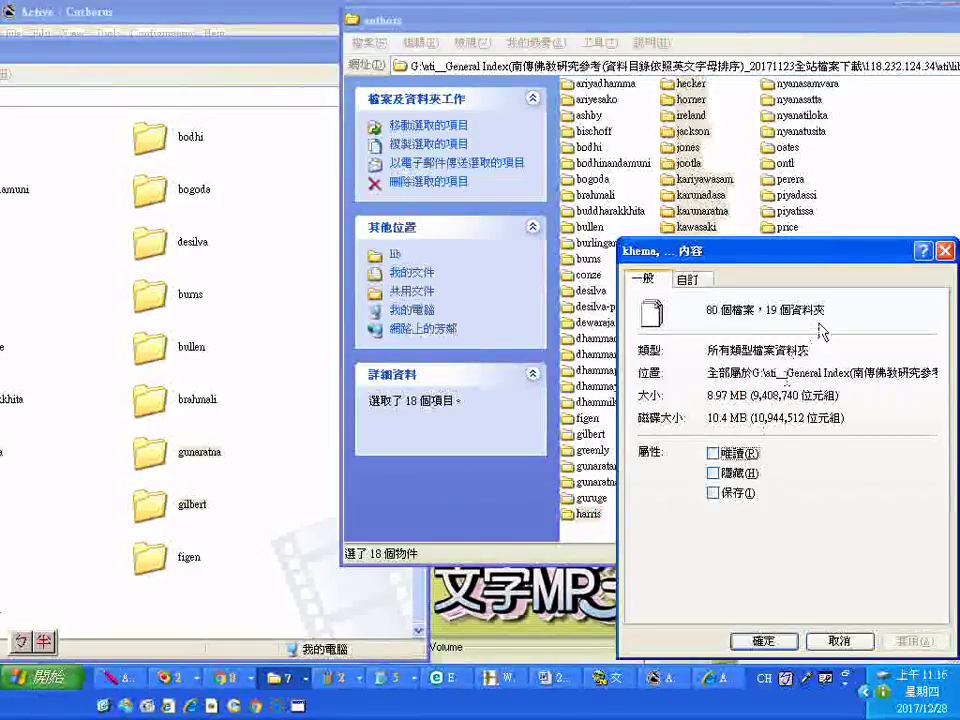
left_click(945, 251)
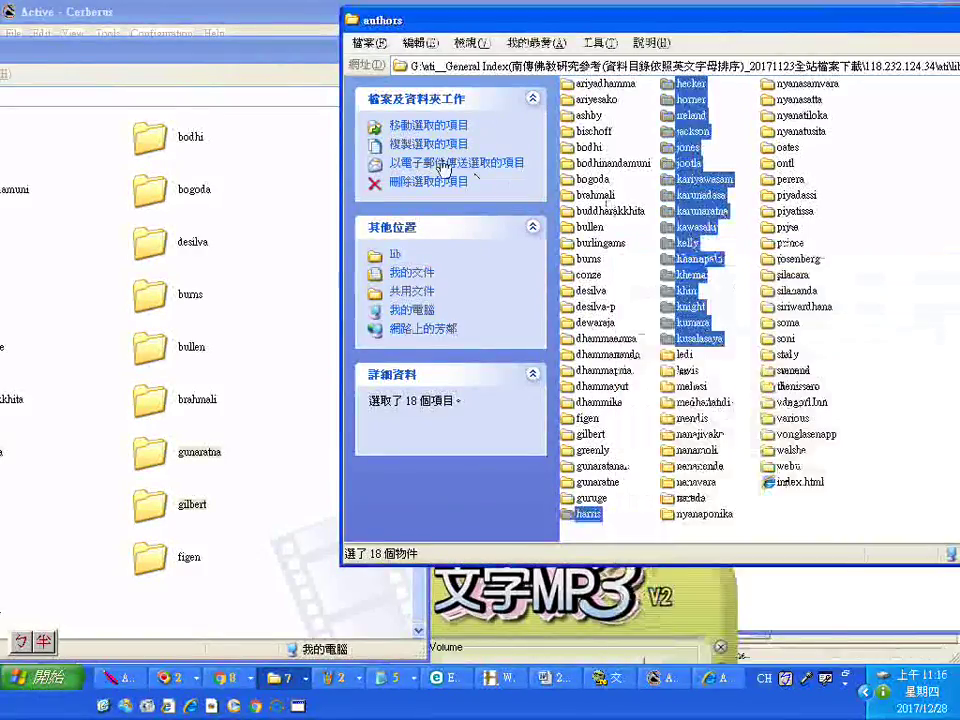
Change the destination window's path to I:\AppServ\www\ati__General Index09 and open its lib folder
left_click_drag(135, 60, 383, 20)
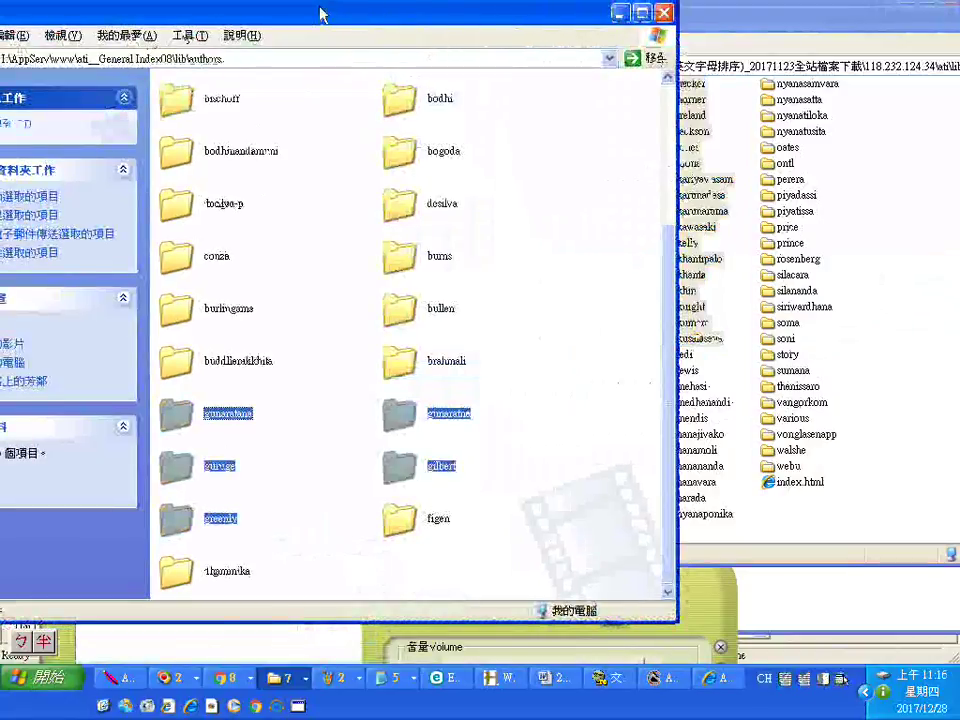
left_click_drag(268, 21, 379, 27)
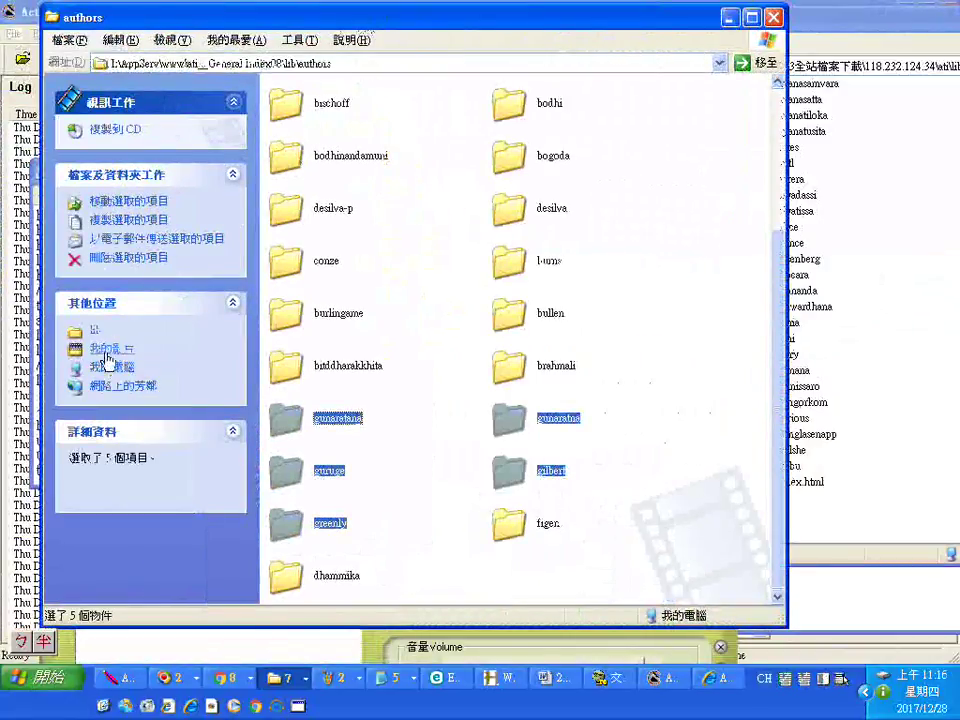
left_click(276, 63)
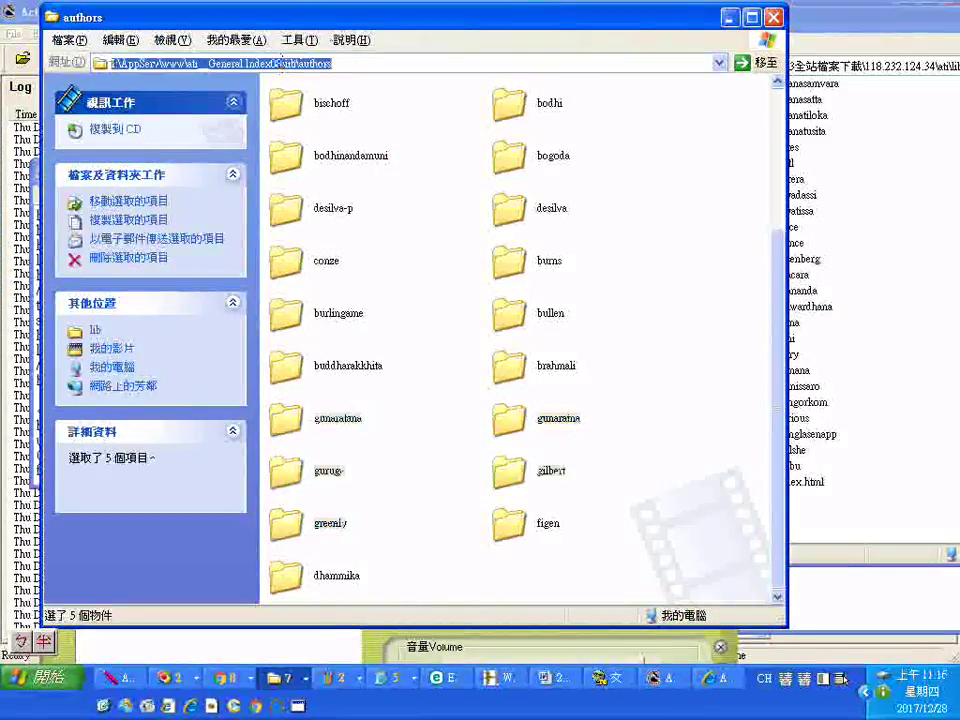
left_click(276, 63)
left_click_drag(276, 63, 511, 7)
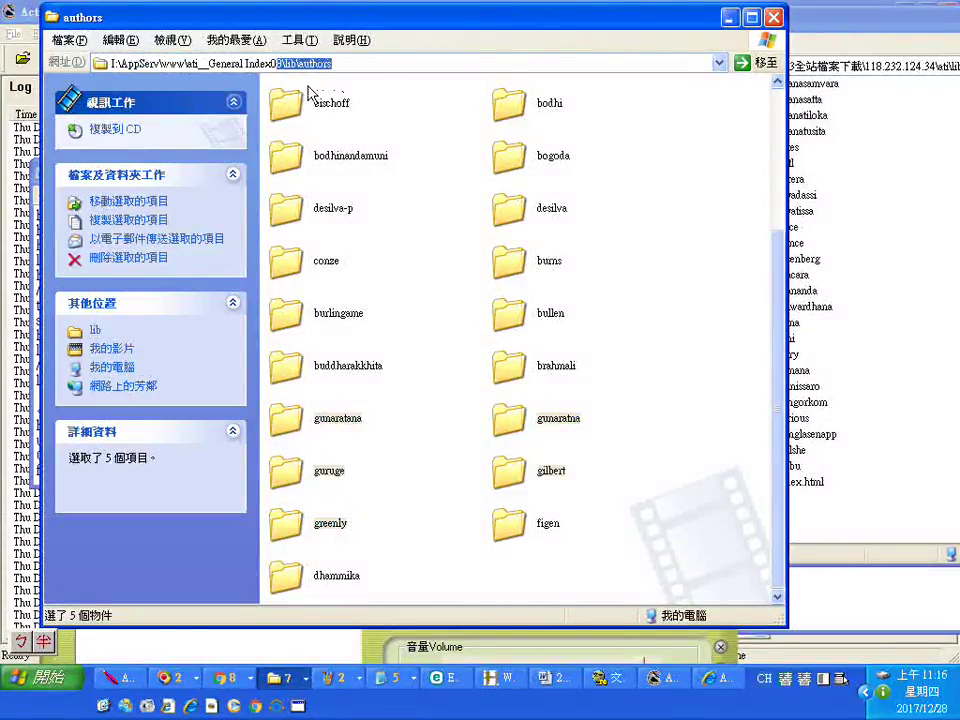
key("BackSpace")
key("Return")
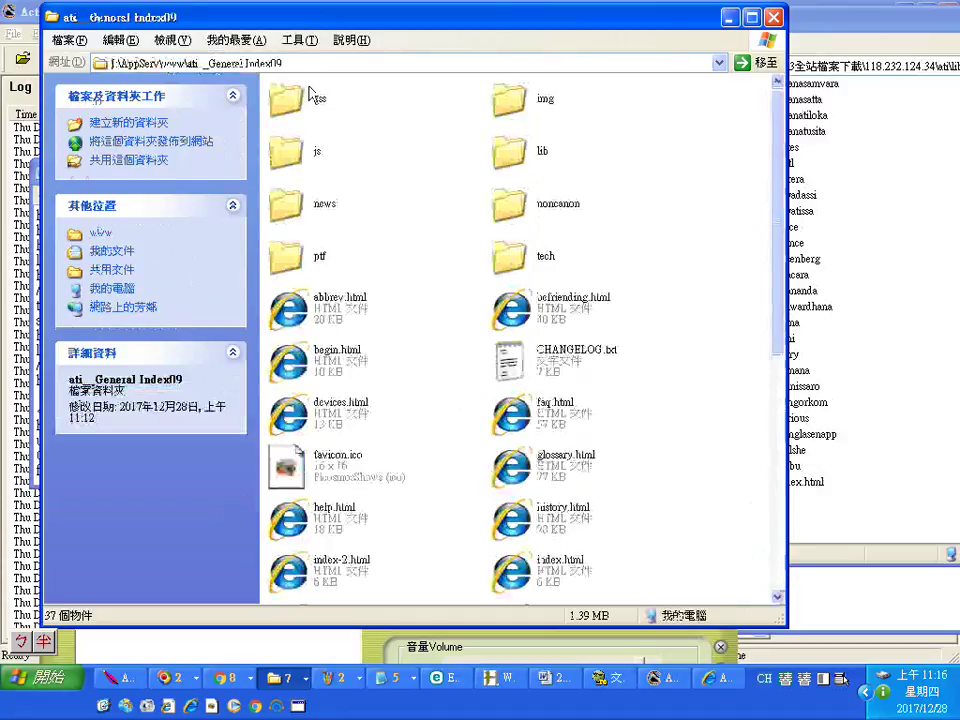
left_click(512, 150)
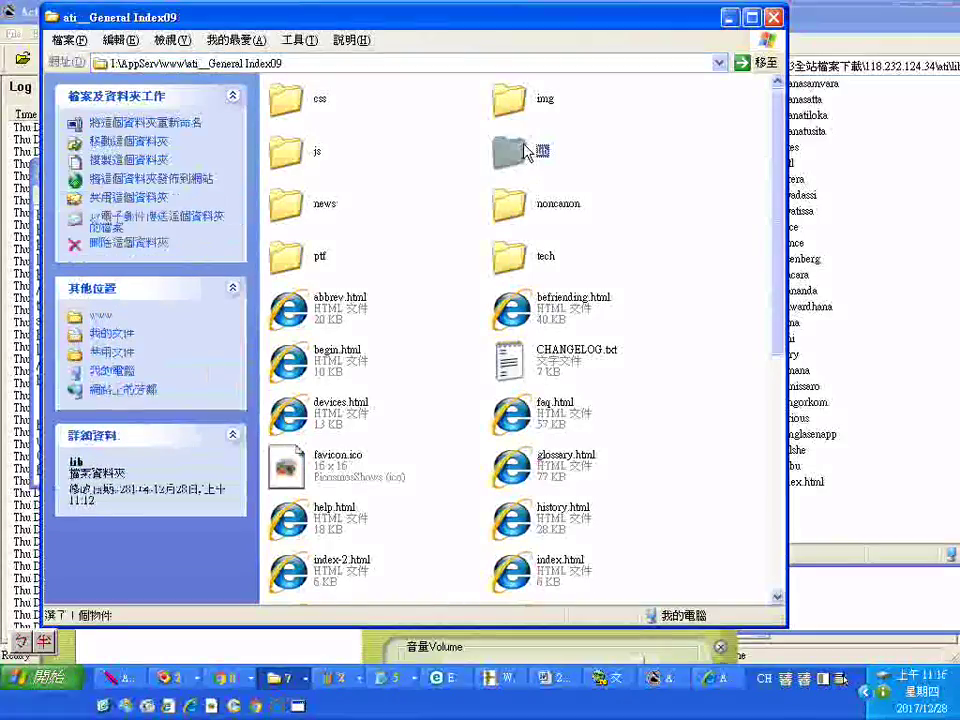
right_click(519, 149)
left_click(546, 157)
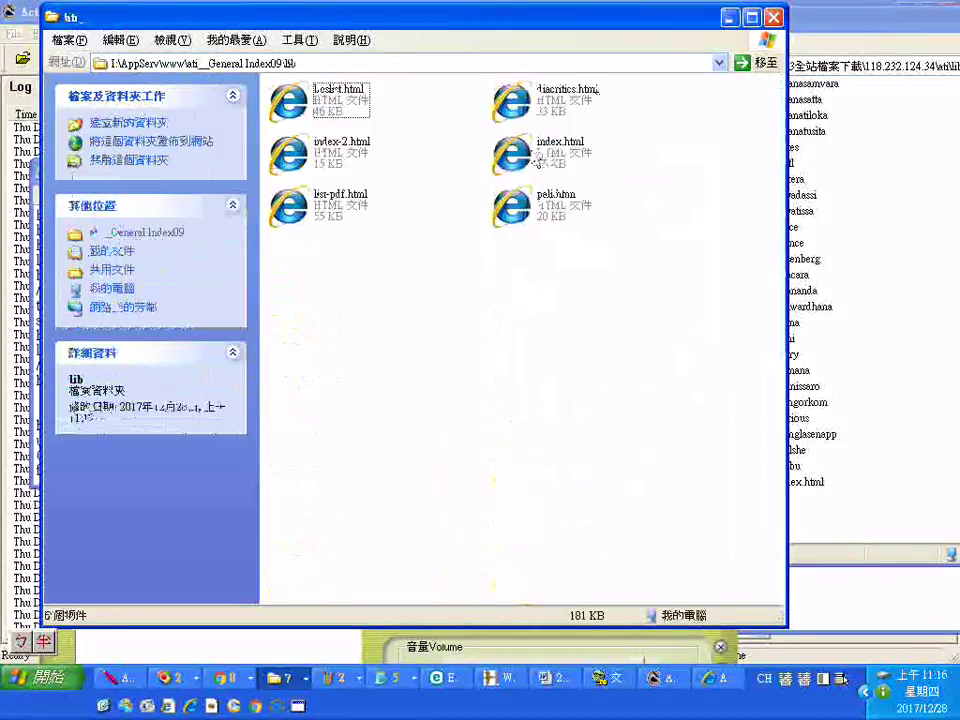
Create a new folder inside ati__General Index09\lib, beside the view of the source authors folder
left_click_drag(607, 30, 357, 28)
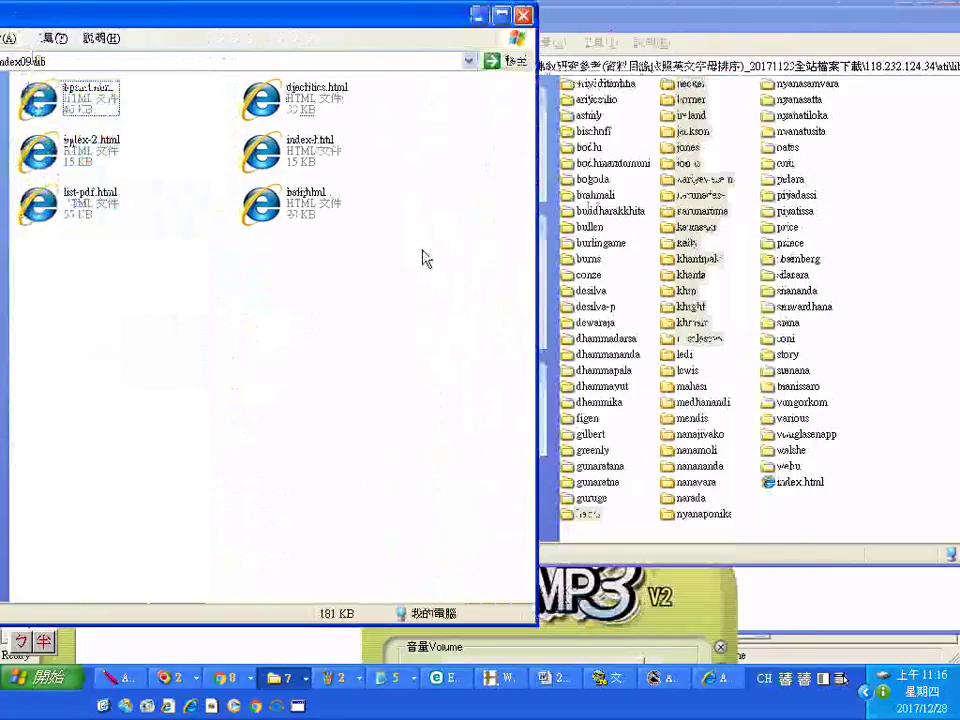
right_click(411, 241)
mouse_move(566, 399)
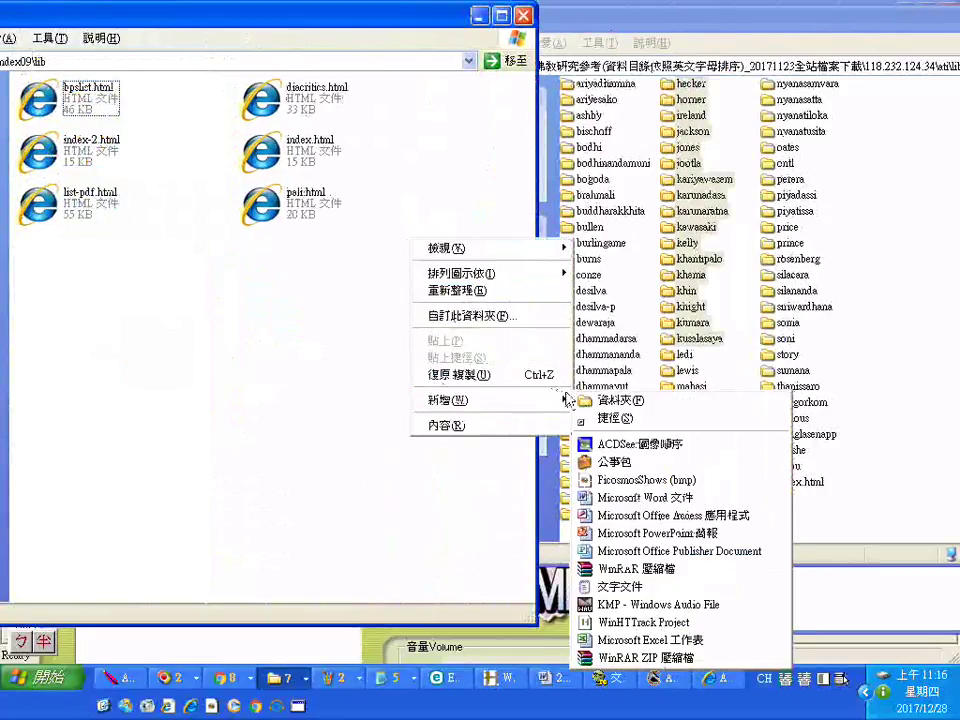
left_click(600, 401)
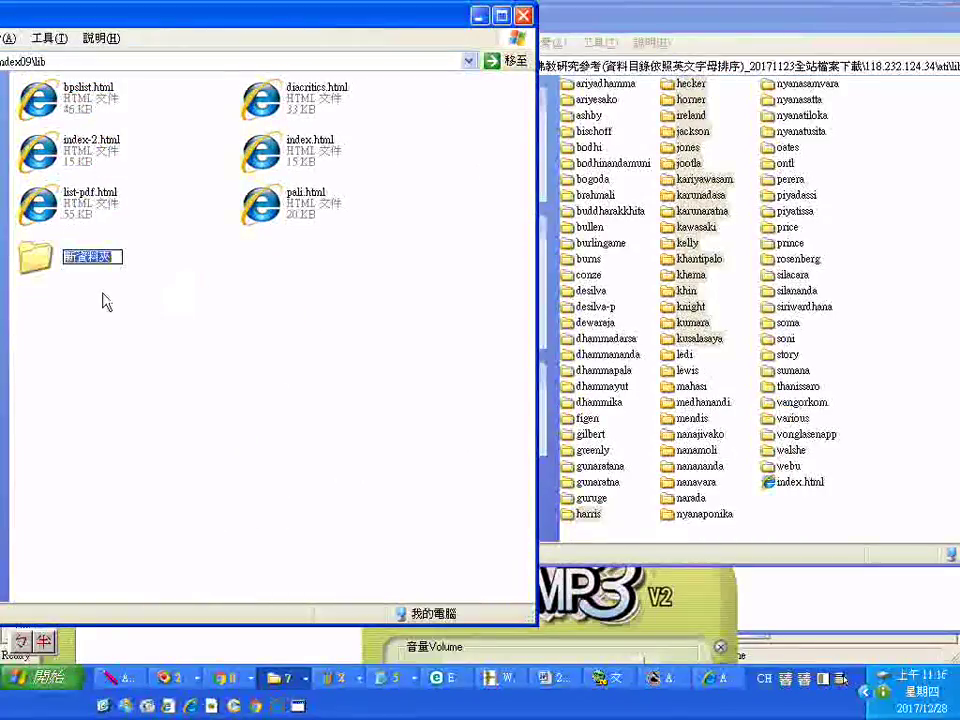
Open the new folder in ati__General Index09\lib and copy the selected source folders harris through kusalasaya into it
right_click(47, 266)
left_click(85, 266)
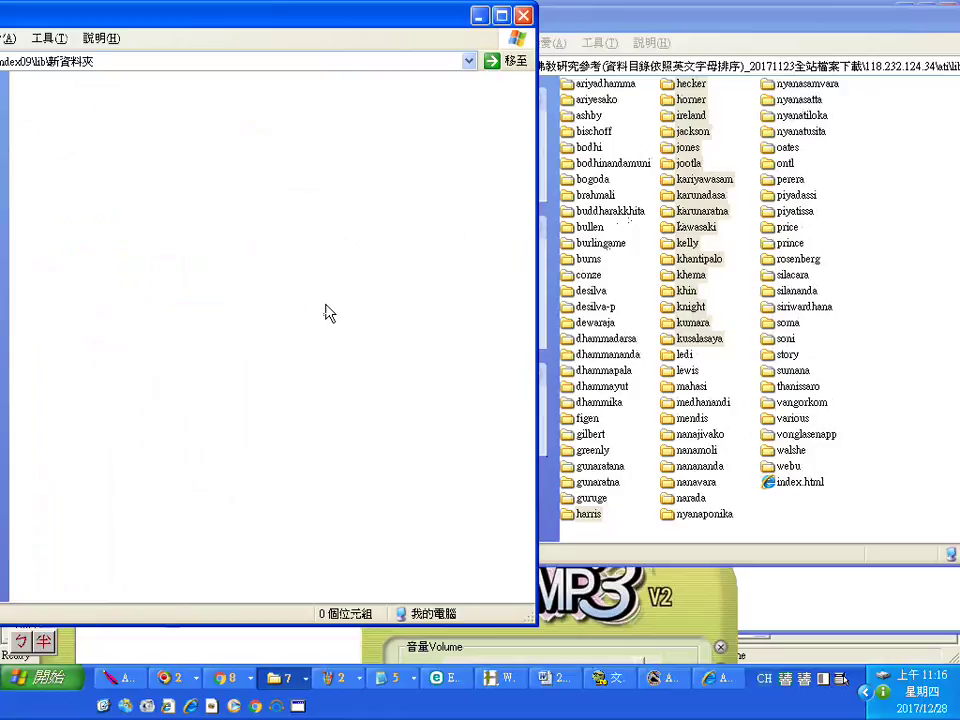
key("ctrl+v")
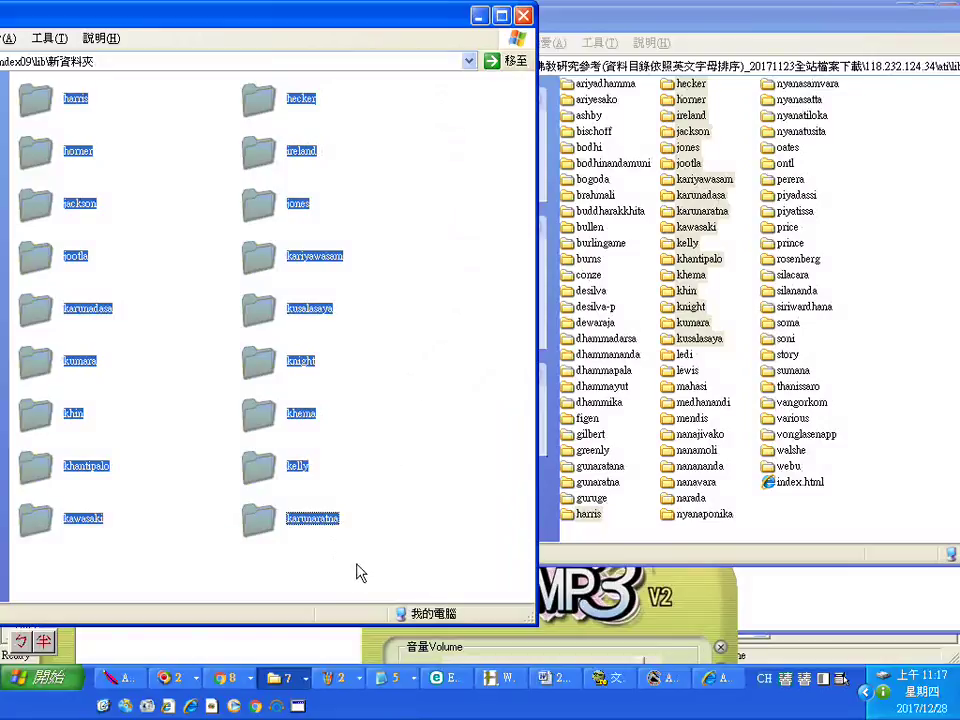
Open a blank Notepad window and move it down clear of the folder windows
left_click(390, 686)
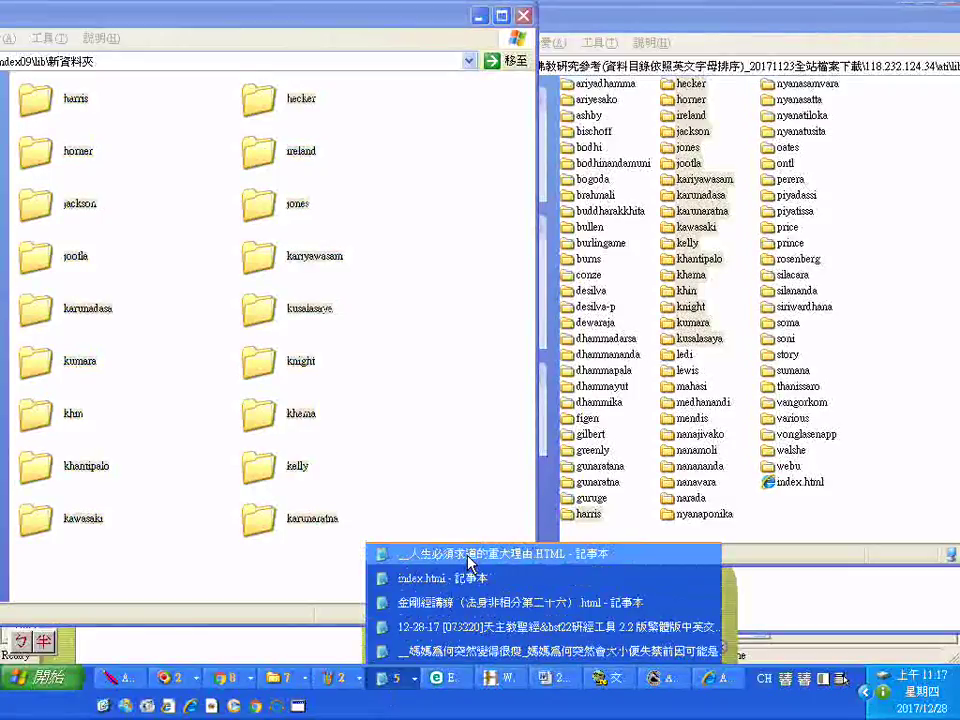
left_click(40, 680)
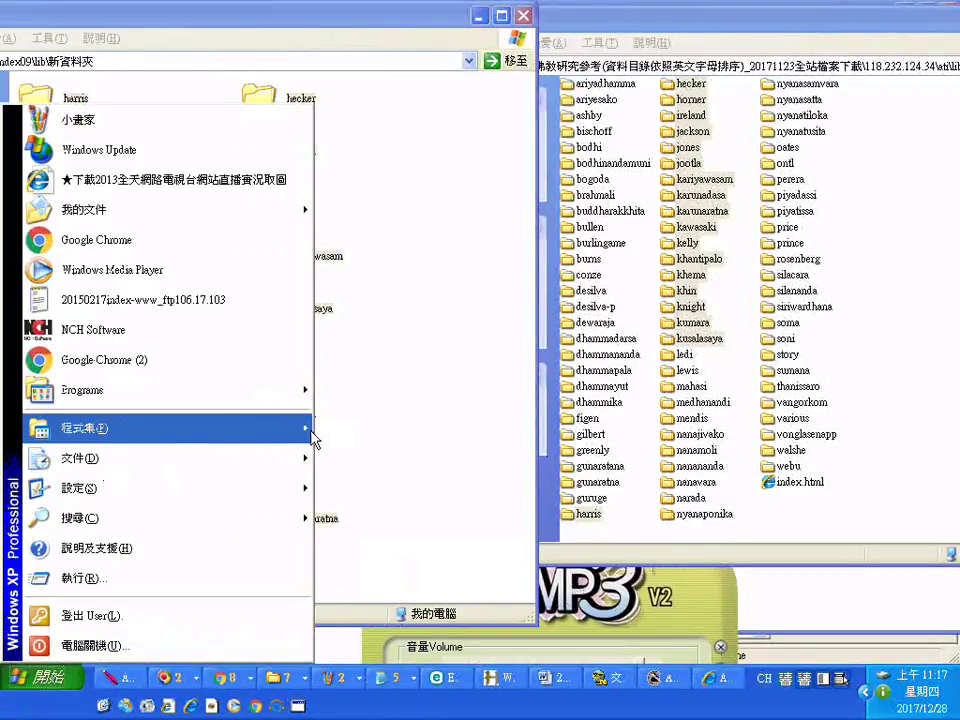
mouse_move(312, 437)
left_click(348, 438)
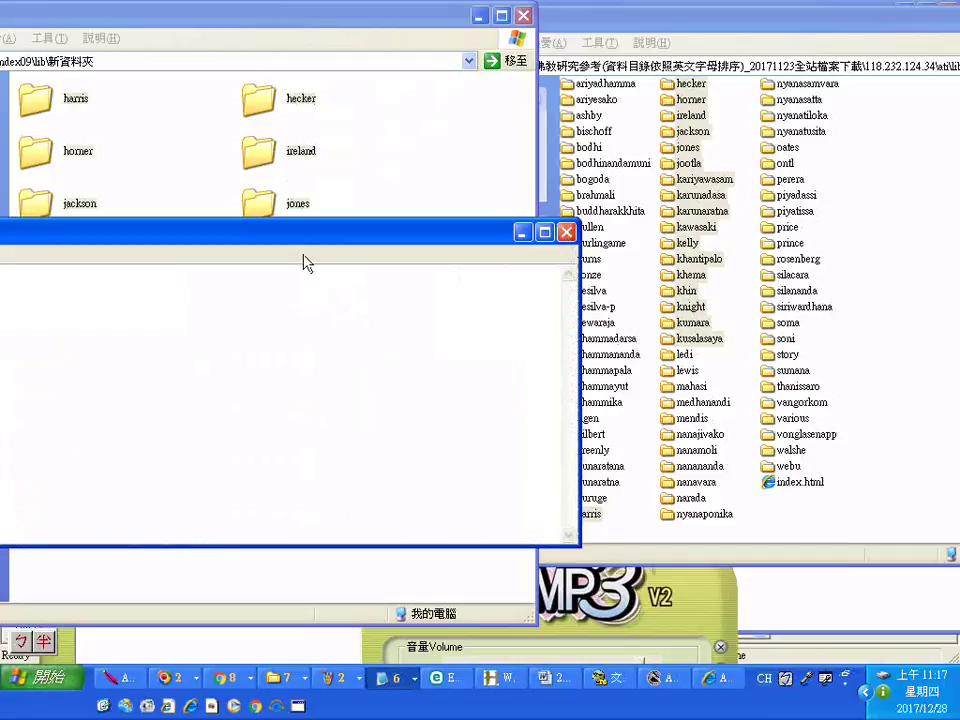
left_click_drag(300, 237, 528, 584)
Bring the destination folder window fully into view and go back up to ati__General Index09\lib
left_click(131, 13)
key("ctrl+a")
left_click_drag(131, 13, 198, 17)
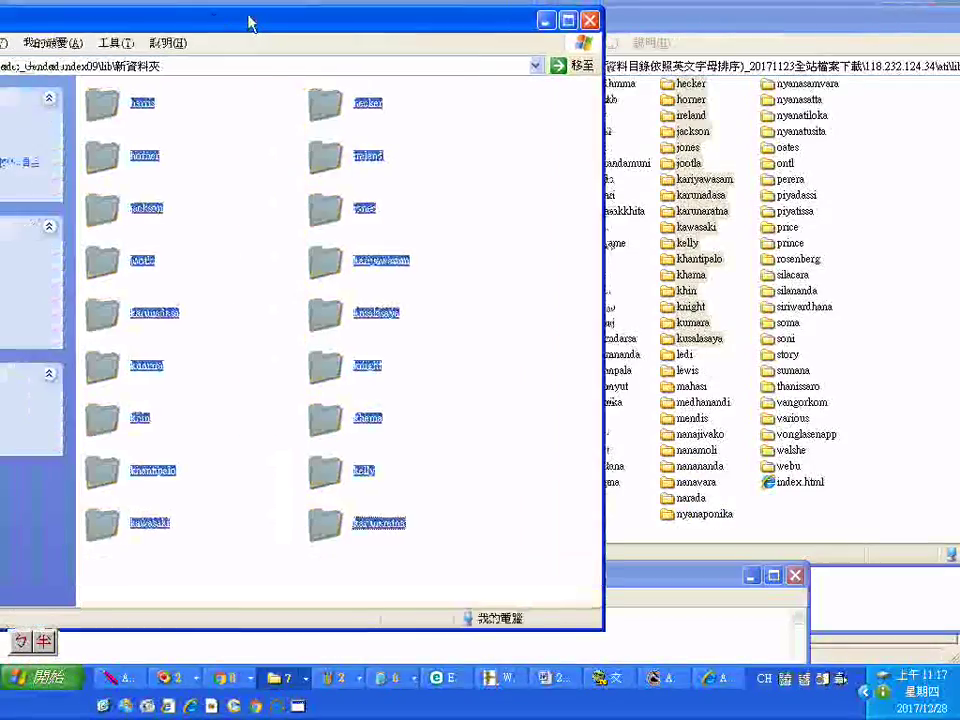
left_click_drag(62, 21, 170, 13)
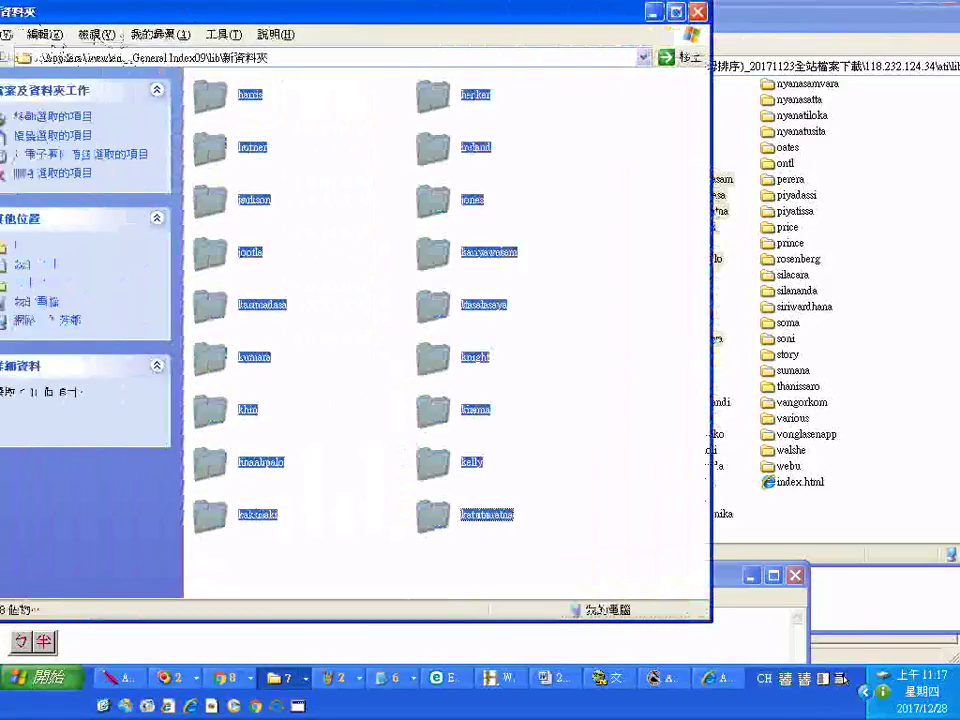
left_click_drag(68, 20, 119, 13)
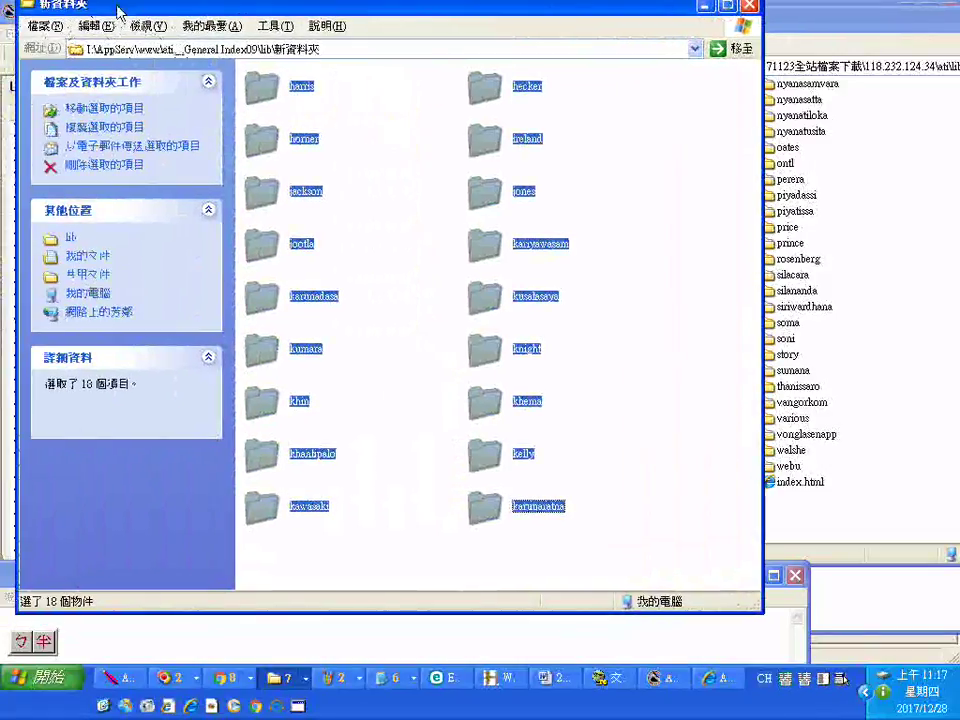
left_click(68, 241)
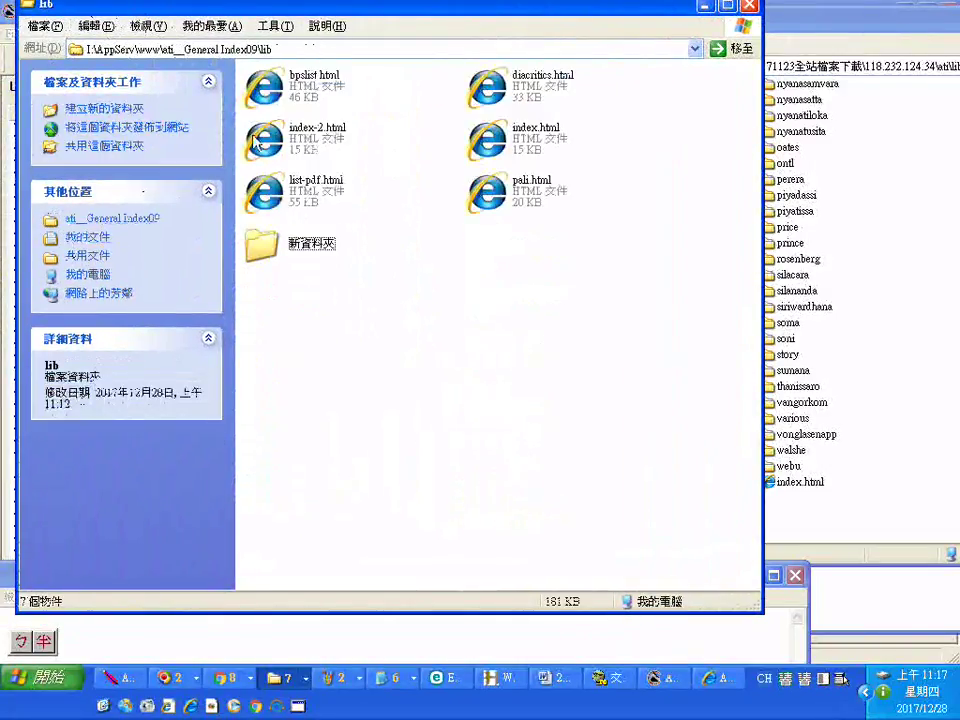
Bring the source authors folder window to the front and reposition it so its full path is readable
left_click_drag(411, 12, 324, 5)
left_click(739, 26)
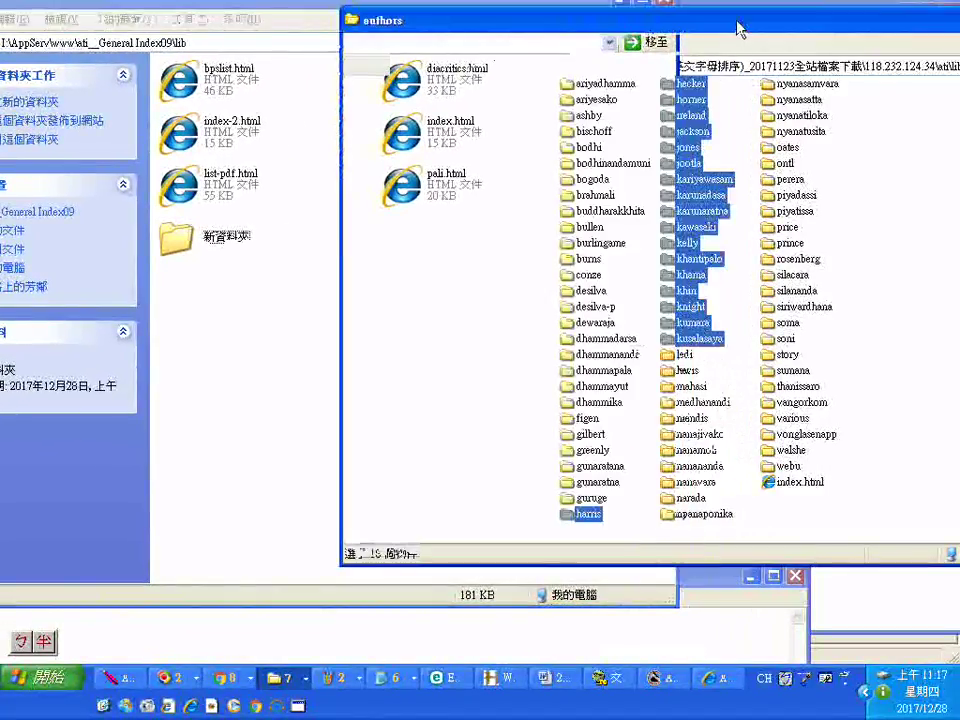
left_click_drag(739, 26, 609, 48)
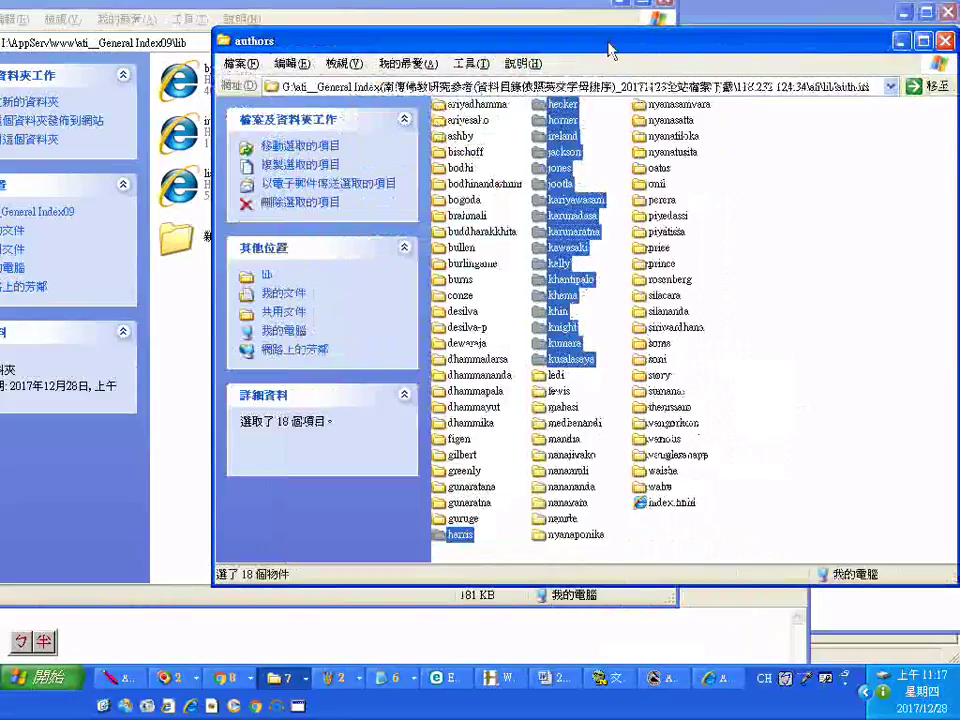
left_click_drag(608, 43, 537, 150)
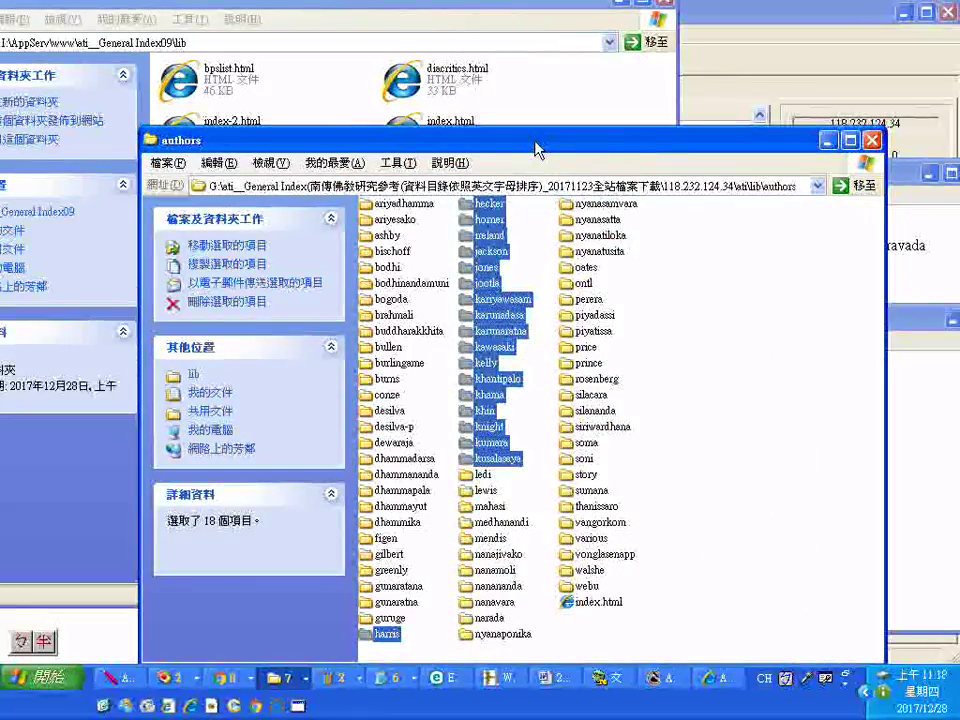
Reposition the source authors window and copy the folder name authors from the end of its path
left_click_drag(537, 150, 655, 48)
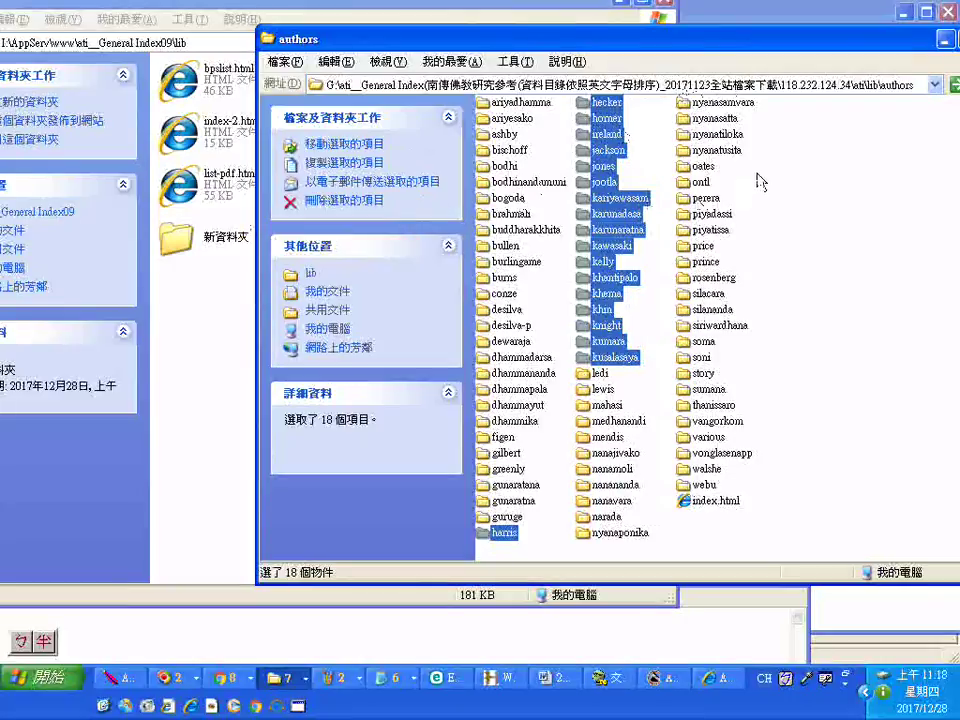
left_click(897, 86)
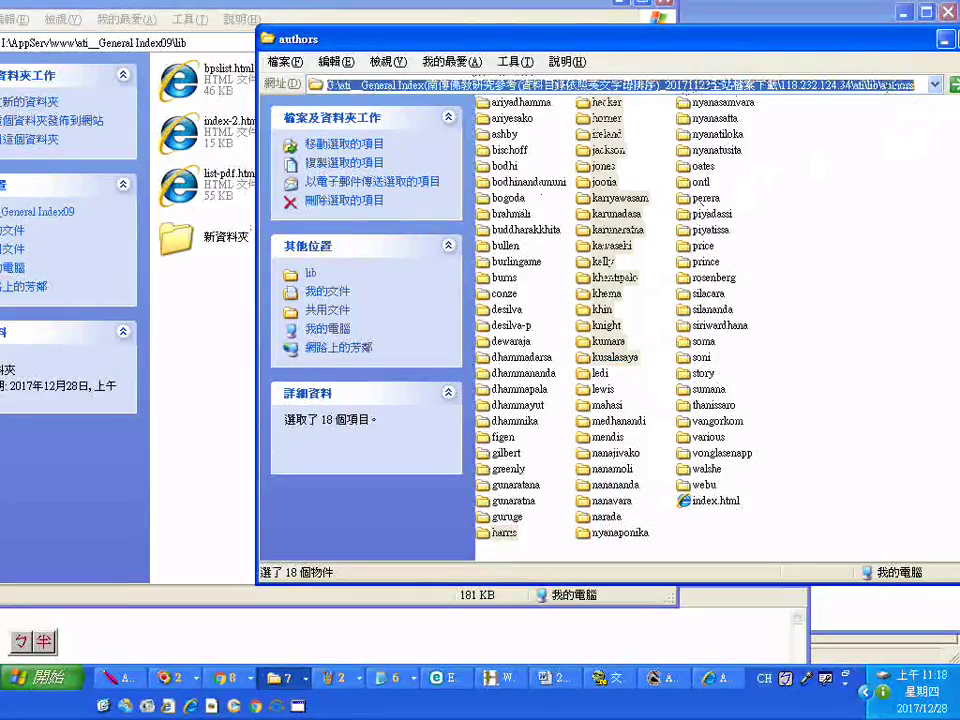
double_click(882, 86)
right_click(890, 86)
left_click(825, 137)
Rename the new folder in ati__General Index09\lib as authors using the copied name
left_click(222, 240)
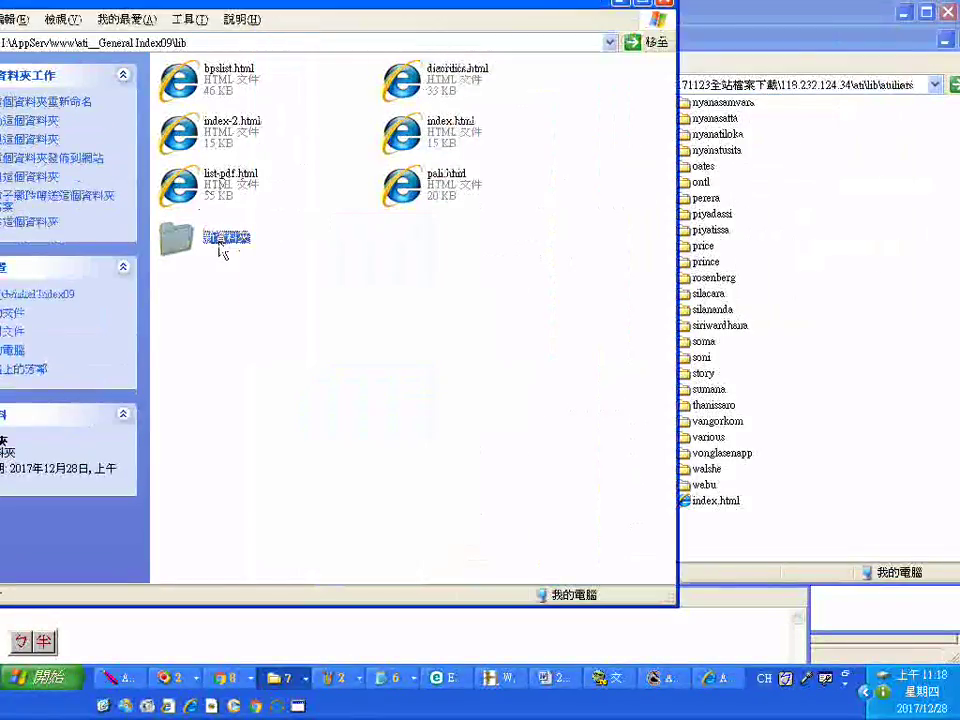
left_click(224, 240)
right_click(205, 238)
left_click(272, 313)
Open the renamed authors folder to check its subfolders and path, and go back up to lib
left_click(183, 237)
right_click(183, 237)
left_click(208, 240)
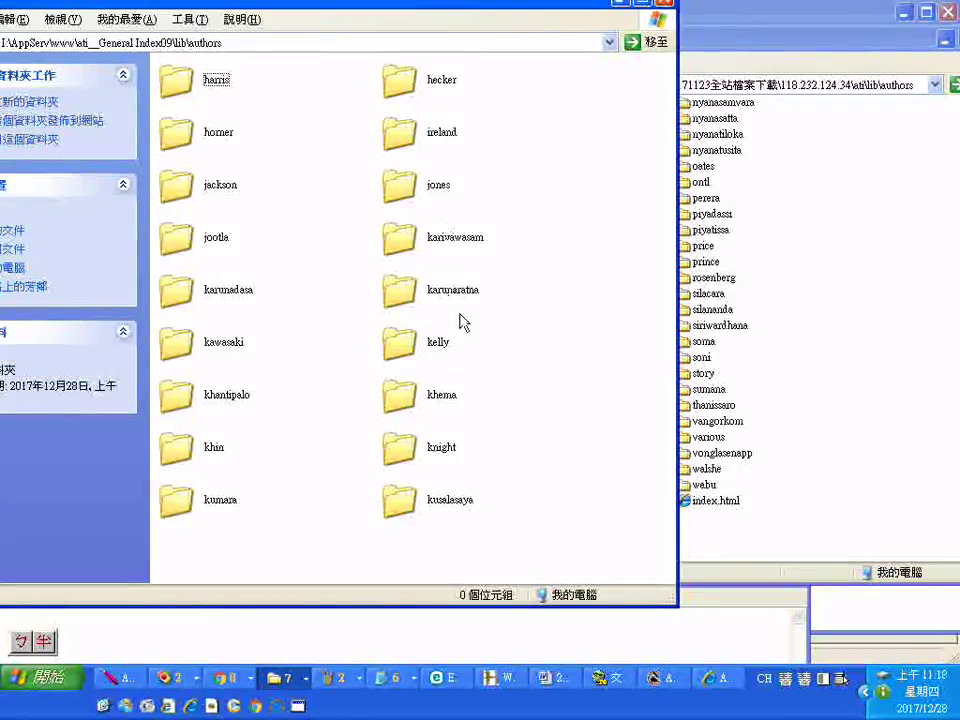
left_click_drag(82, 2, 110, 92)
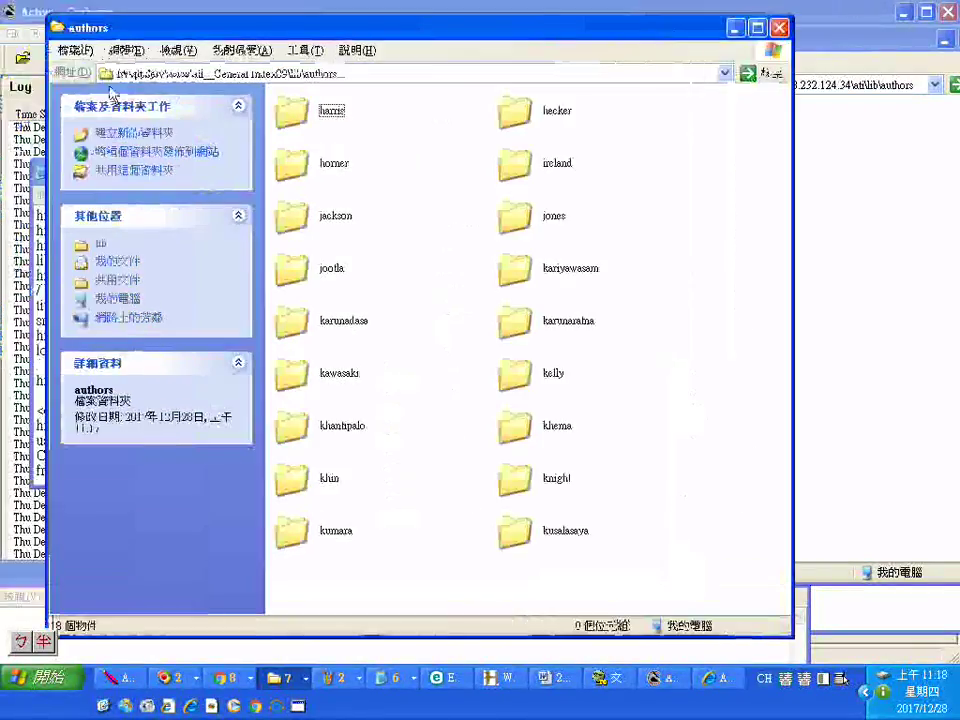
left_click(100, 246)
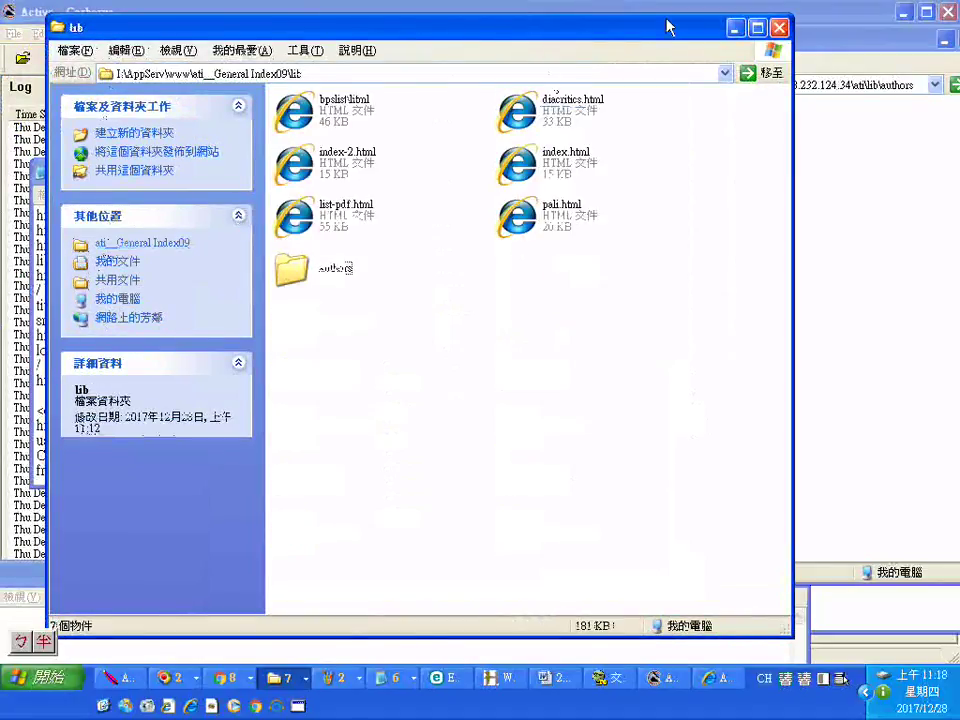
left_click_drag(590, 45, 440, 38)
Reopen the authors folder in ati__General Index09\lib and display its subfolders as a list
left_click(165, 277)
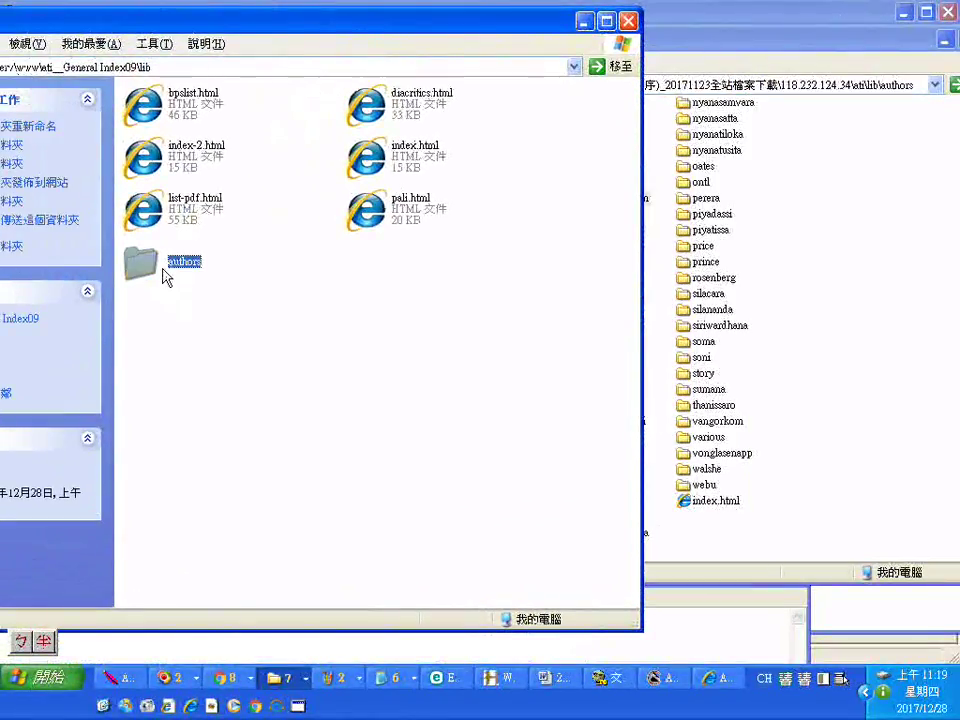
right_click(165, 277)
left_click(190, 280)
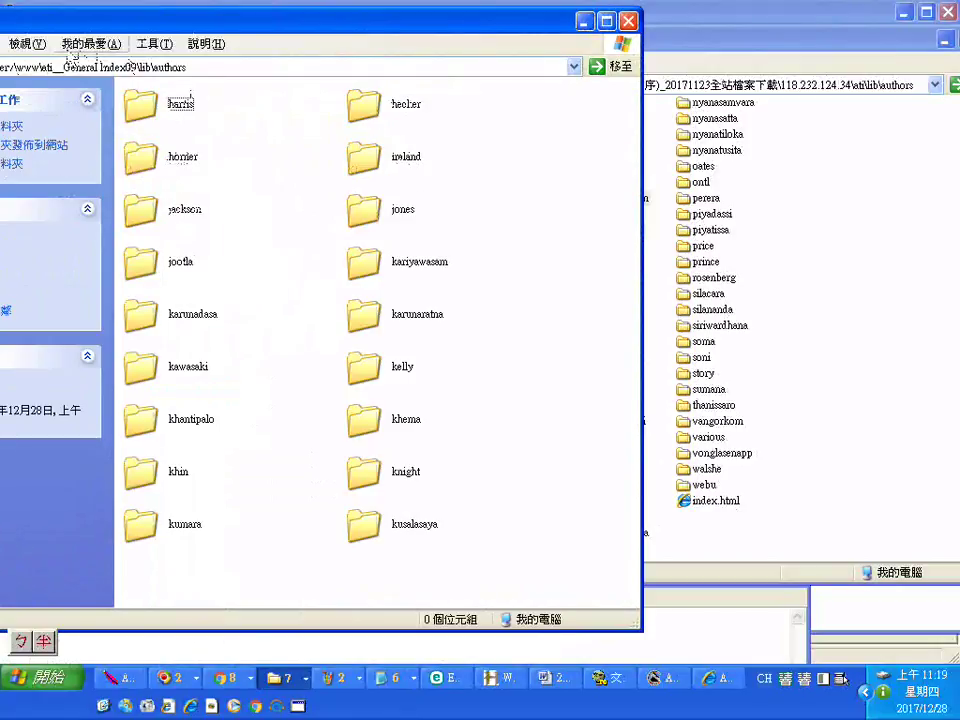
left_click(27, 43)
left_click(55, 172)
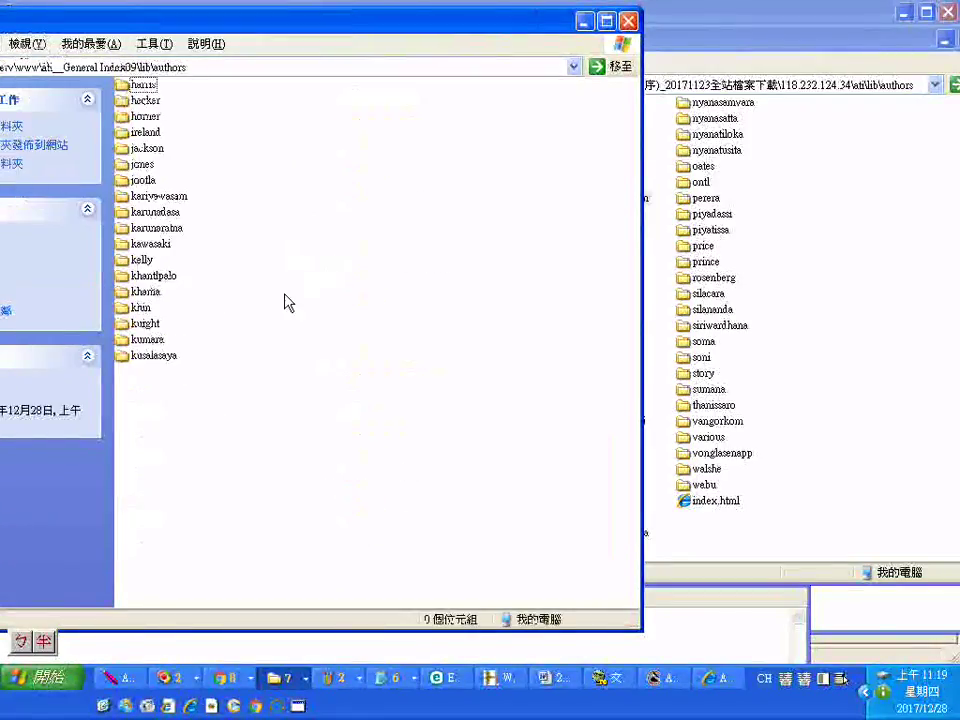
Go up to lib and change the folder path to I:\AppServ\www\ati__General Index10\lib
left_click_drag(400, 31, 583, 47)
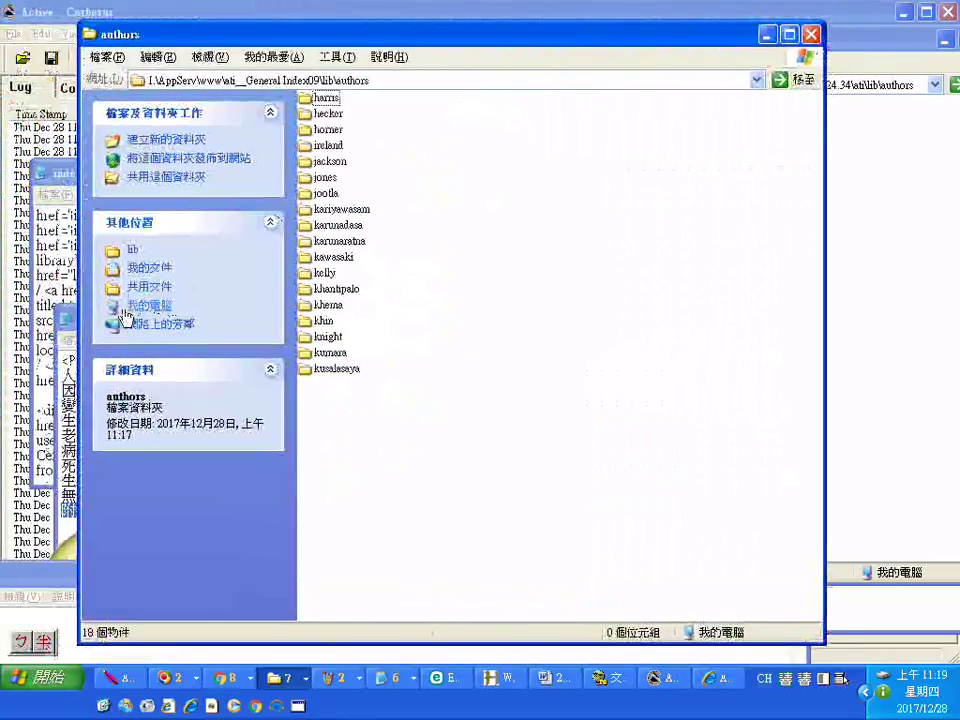
left_click(129, 253)
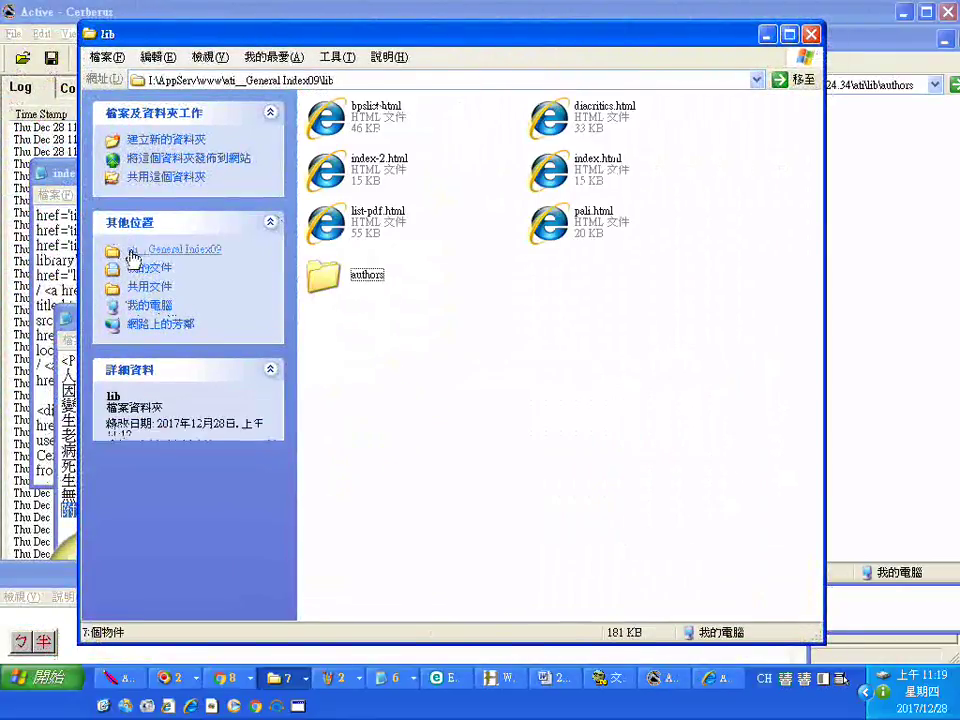
left_click(321, 79)
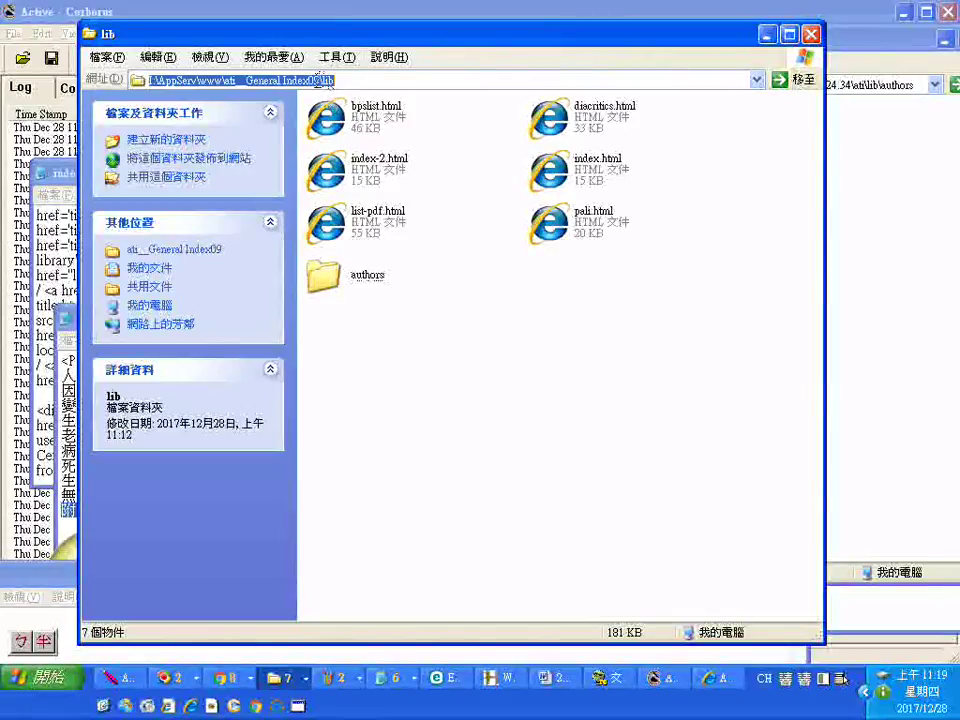
left_click(316, 79)
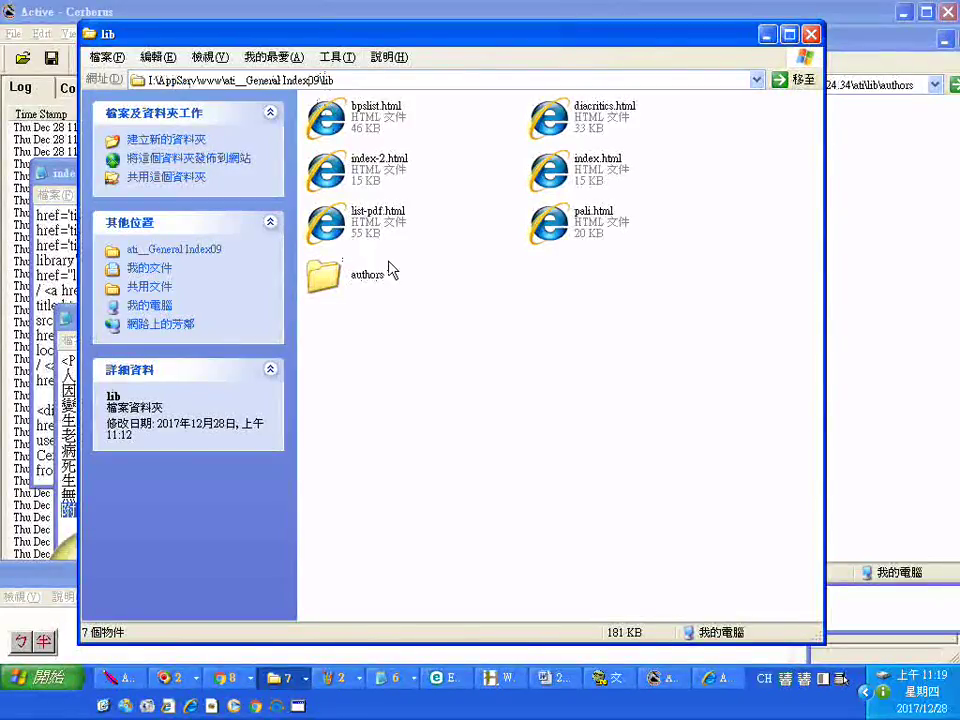
type(",")
key("Return")
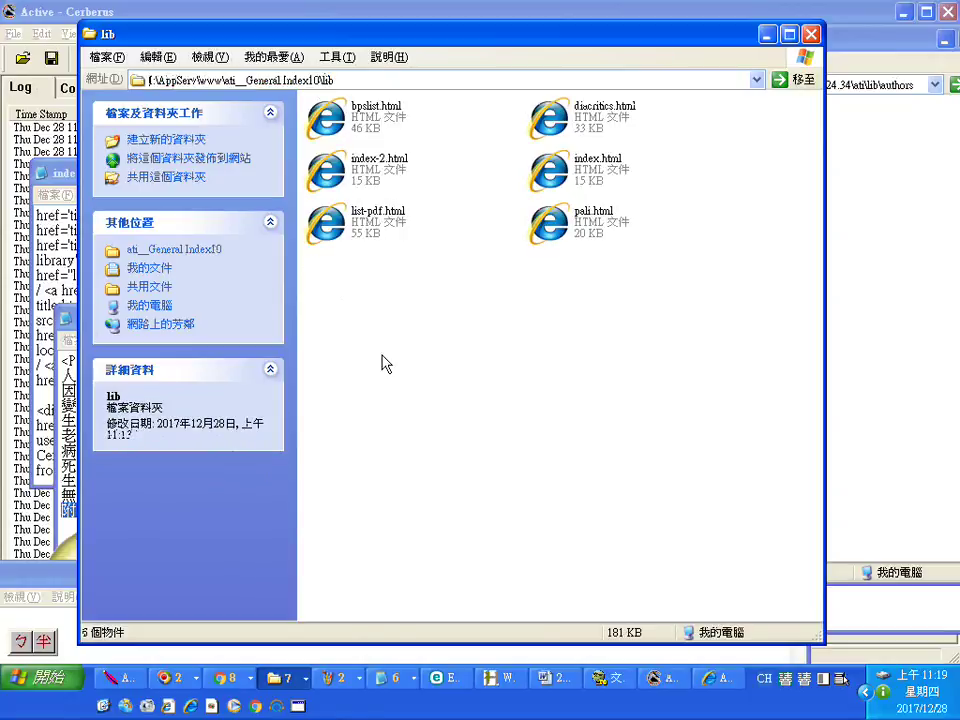
Create a new folder in ati__General Index10\lib and name it authors
right_click(406, 344)
mouse_move(483, 514)
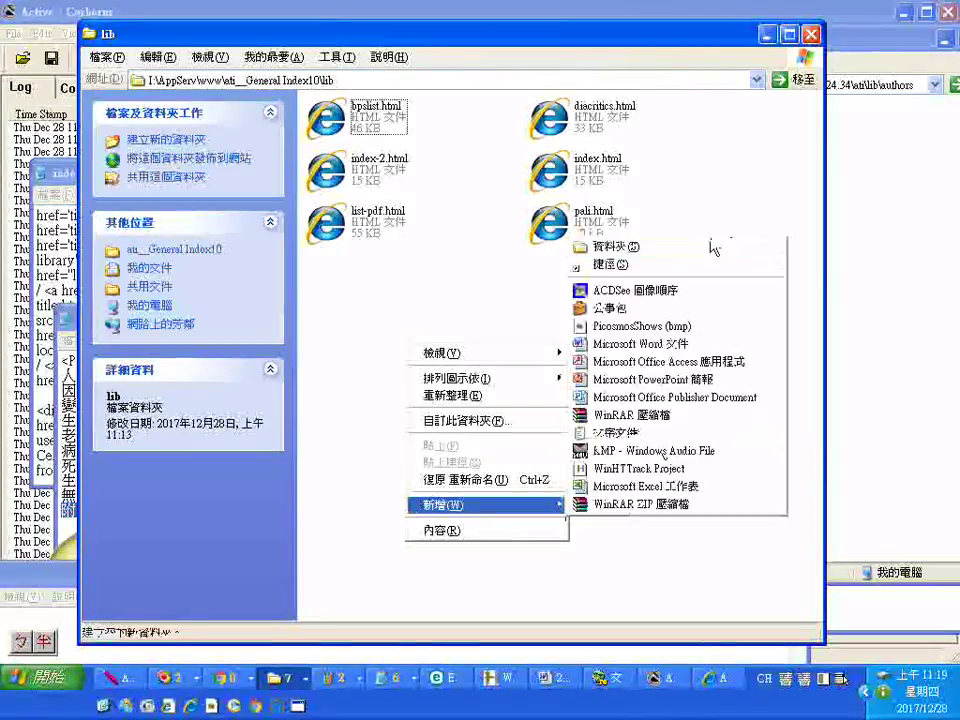
left_click(713, 248)
right_click(392, 283)
left_click(476, 341)
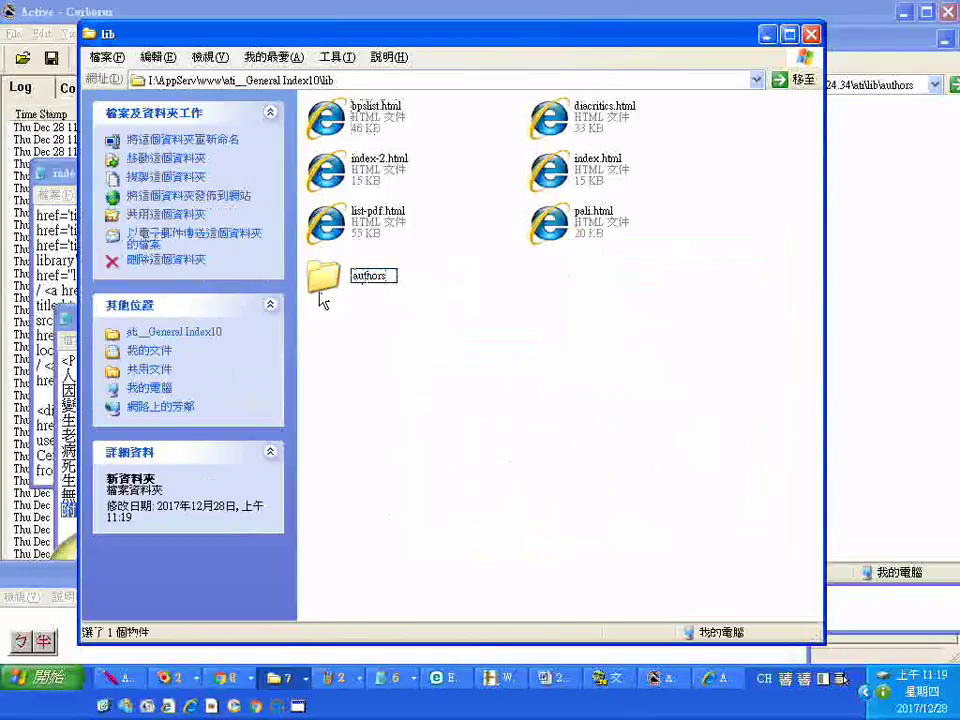
Open the new authors folder in ati__General Index10\lib and bring the source authors window forward beside it
left_click(328, 285)
right_click(350, 282)
left_click(375, 289)
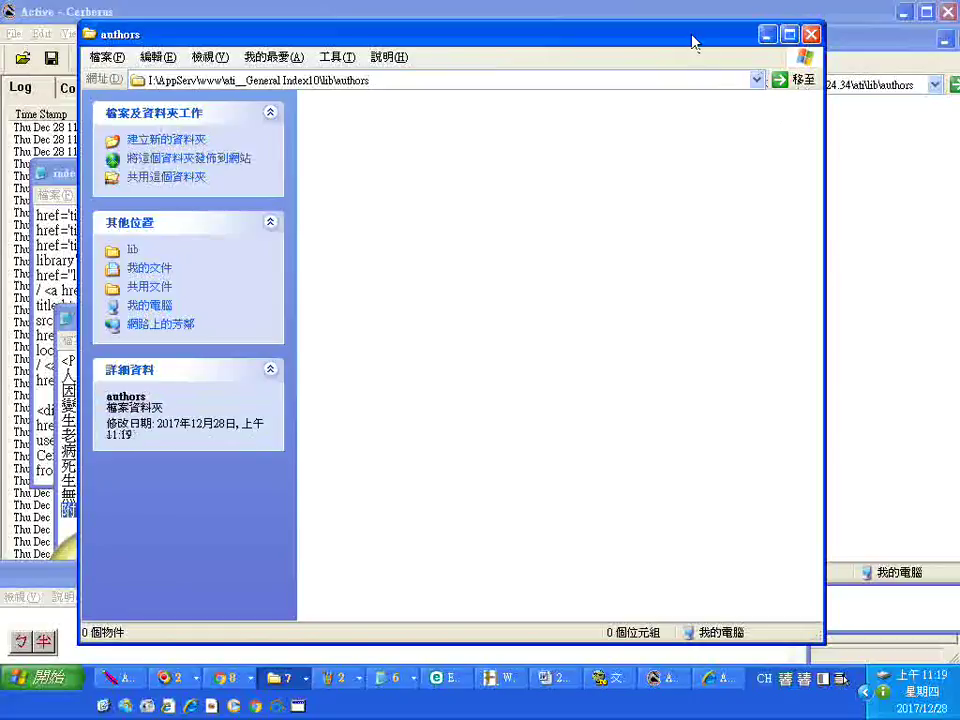
left_click_drag(692, 39, 336, 36)
left_click(657, 57)
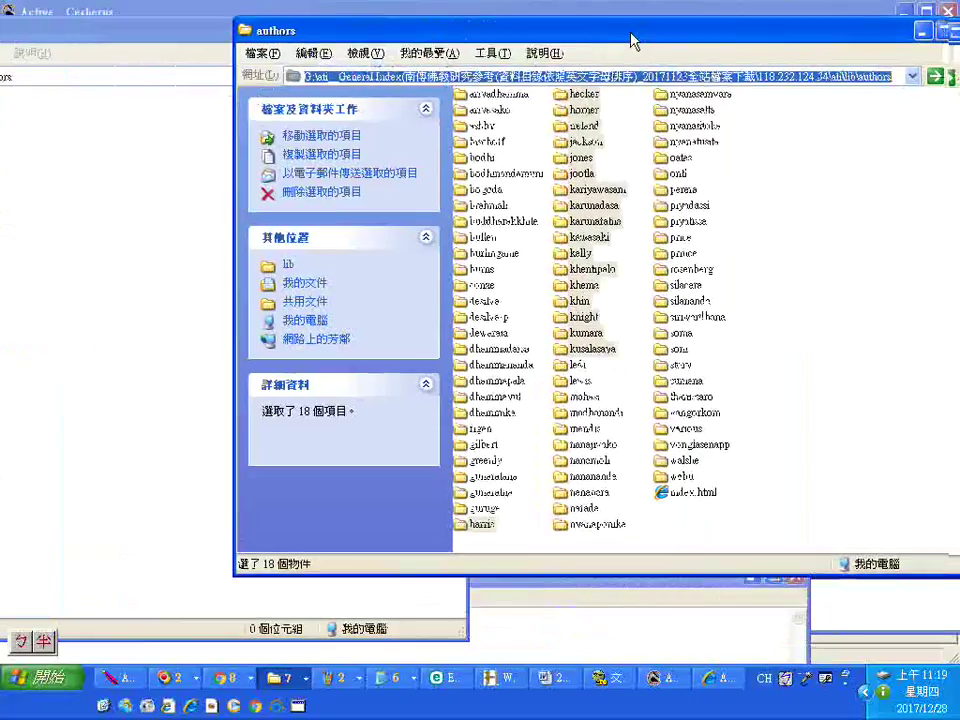
Select the source folders ledi through webu and check their combined file count and size
left_click(580, 366)
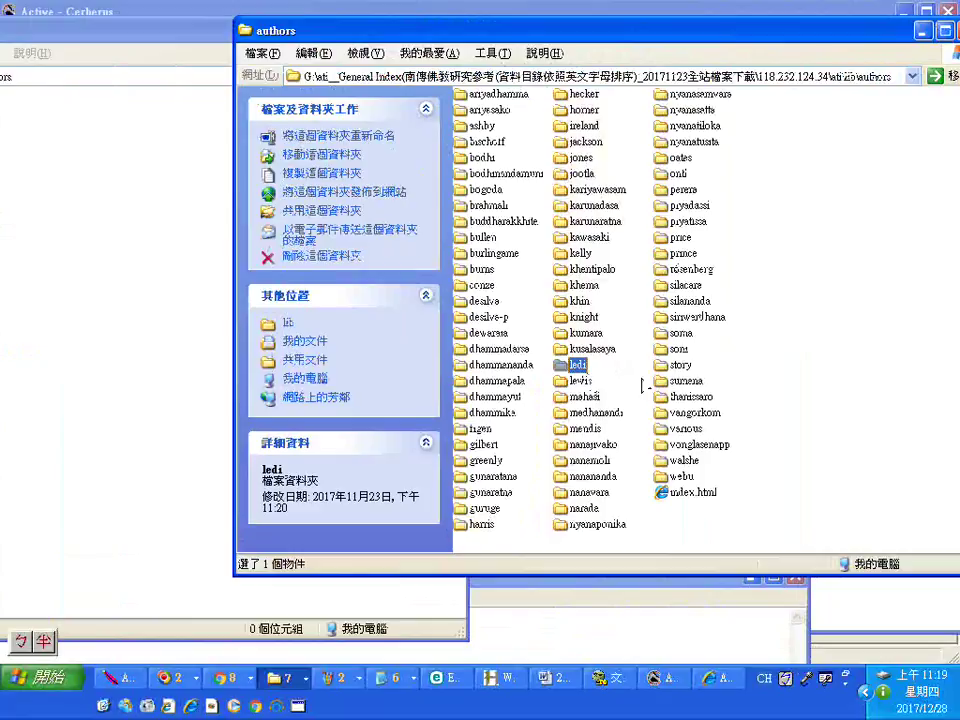
left_click(684, 478, "shift")
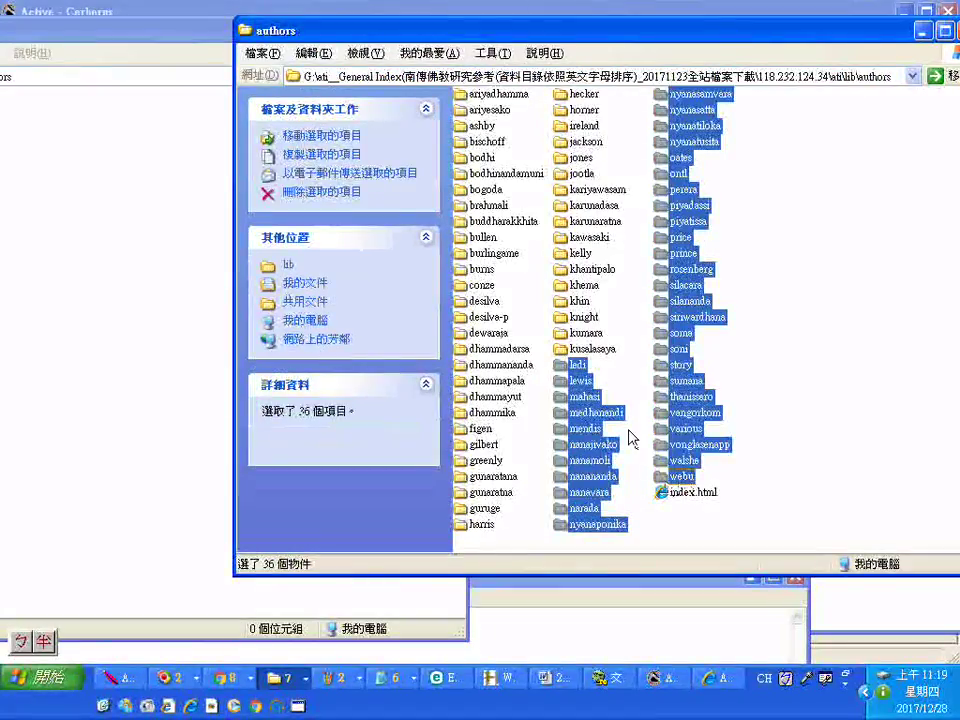
right_click(687, 432)
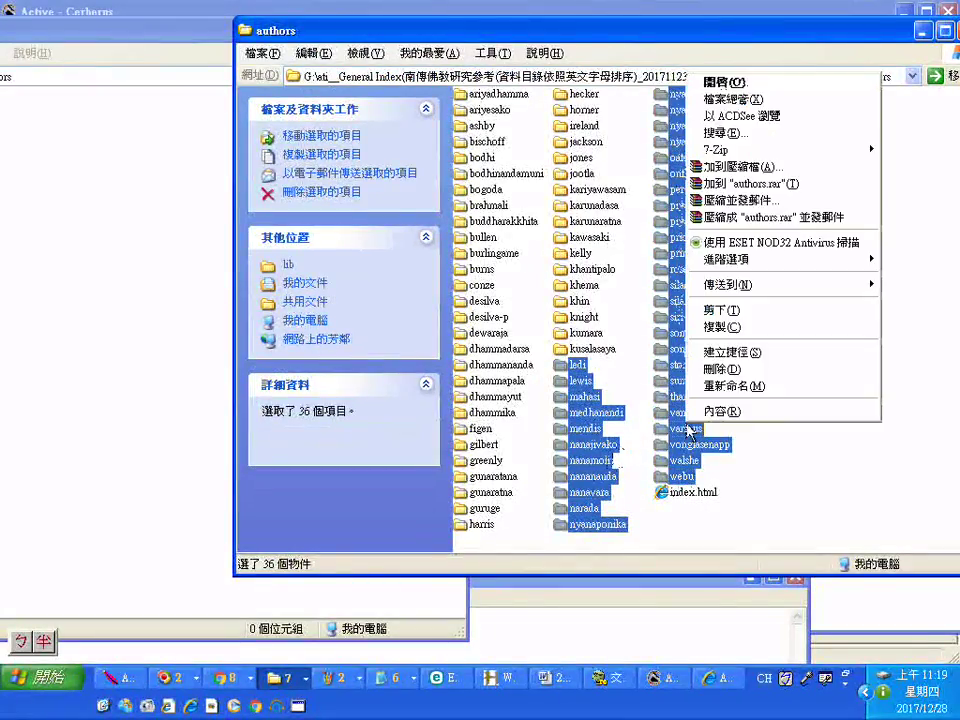
left_click(775, 409)
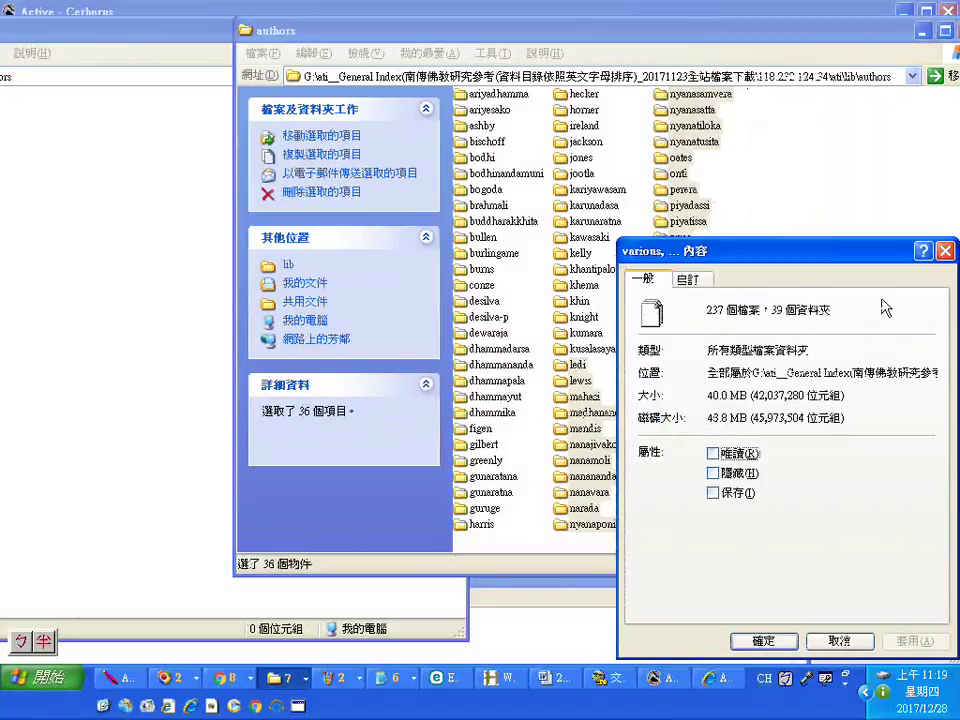
left_click(944, 251)
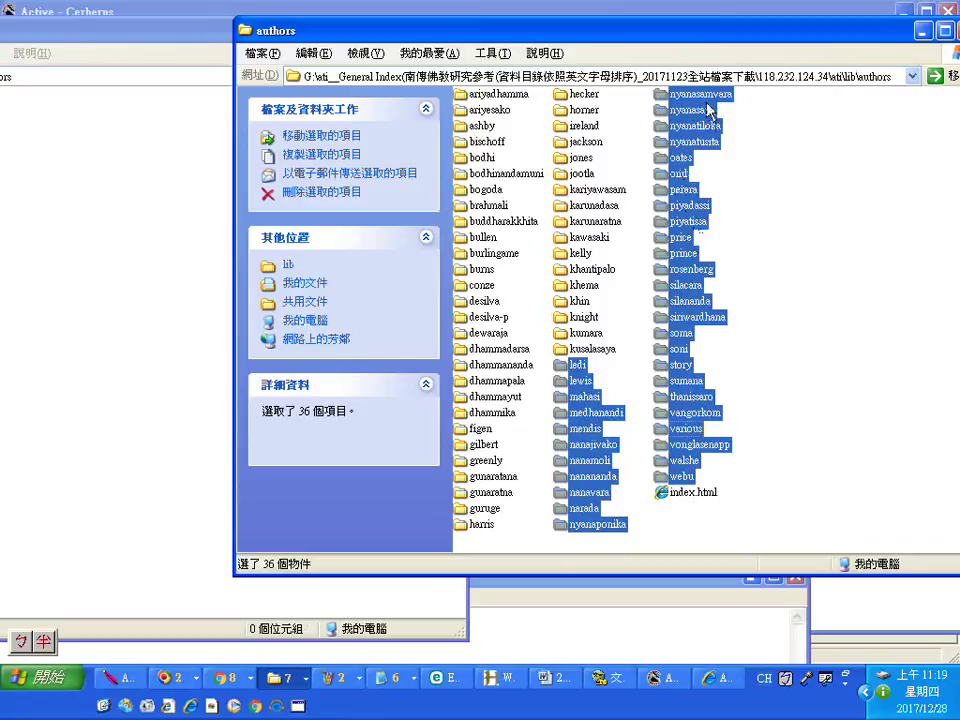
Narrow the source selection to folders ledi through nyanaponika plus index.html and check their combined size
left_click_drag(701, 98, 672, 430)
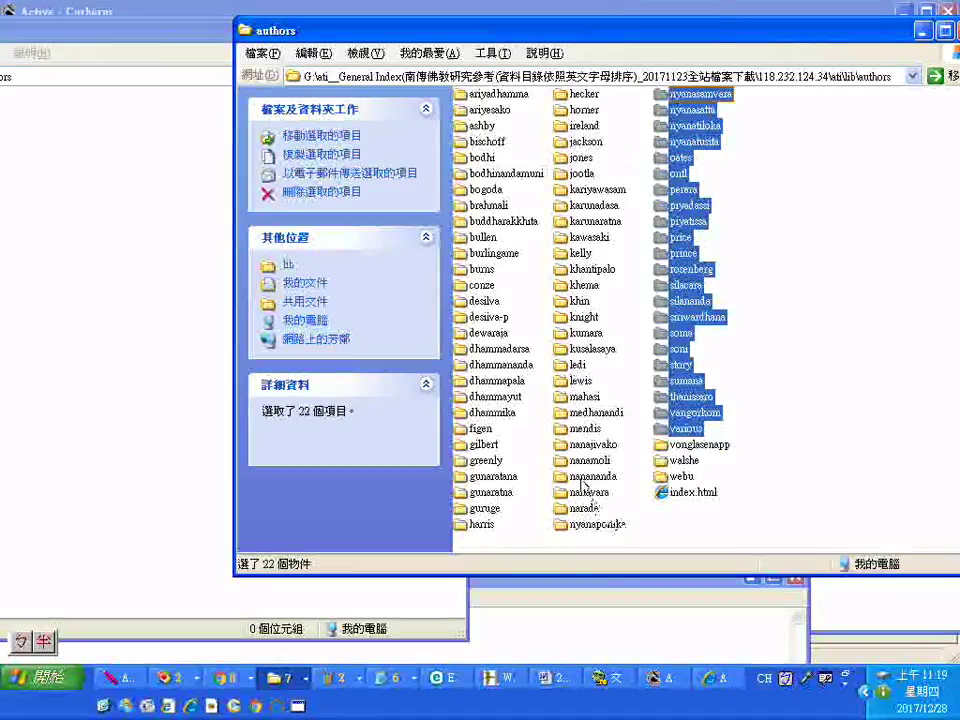
left_click(578, 366)
left_click(587, 524, "shift")
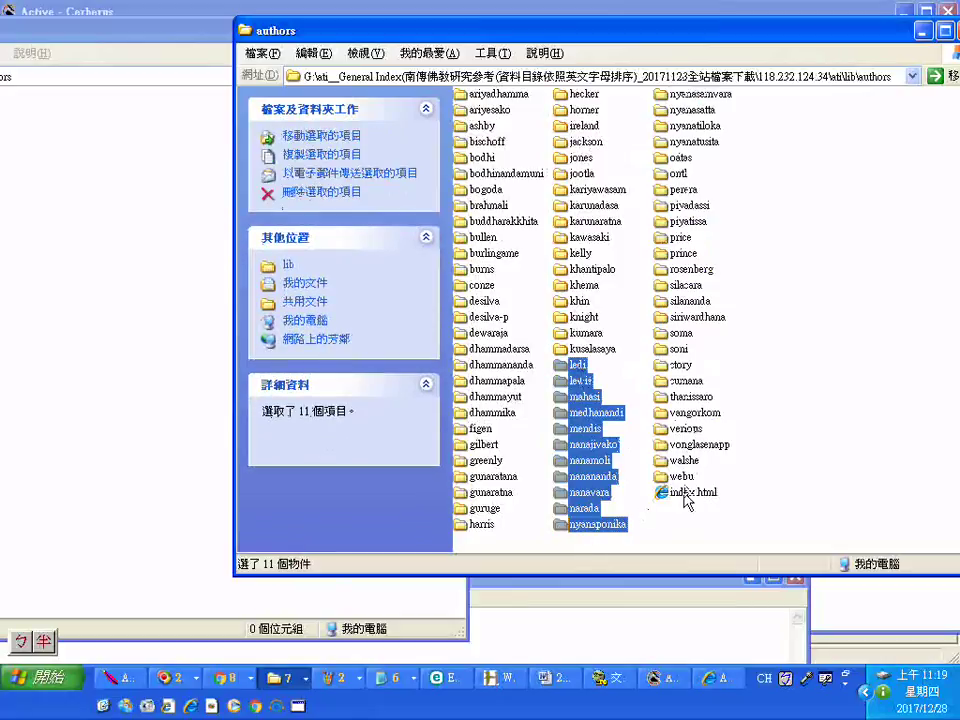
left_click(666, 495, "ctrl")
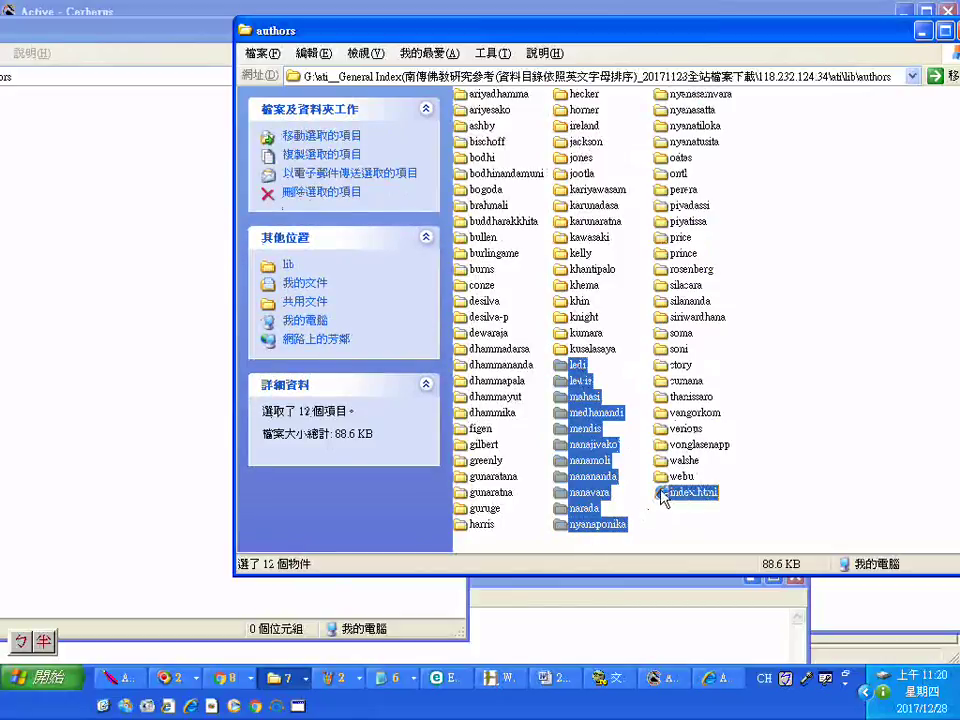
right_click(572, 460)
left_click(625, 440)
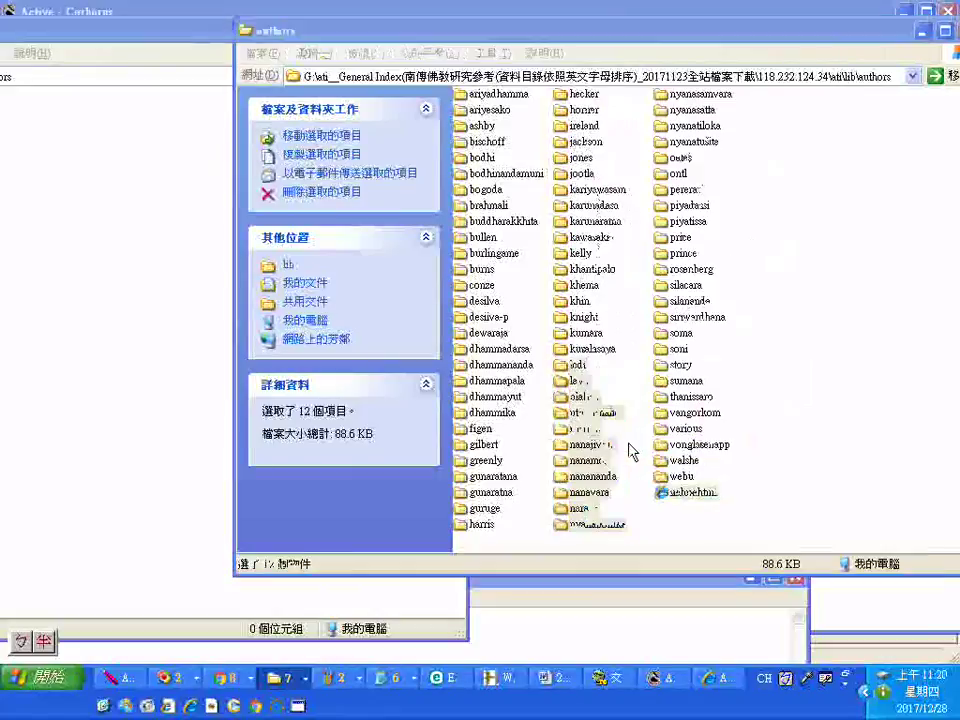
left_click(921, 251)
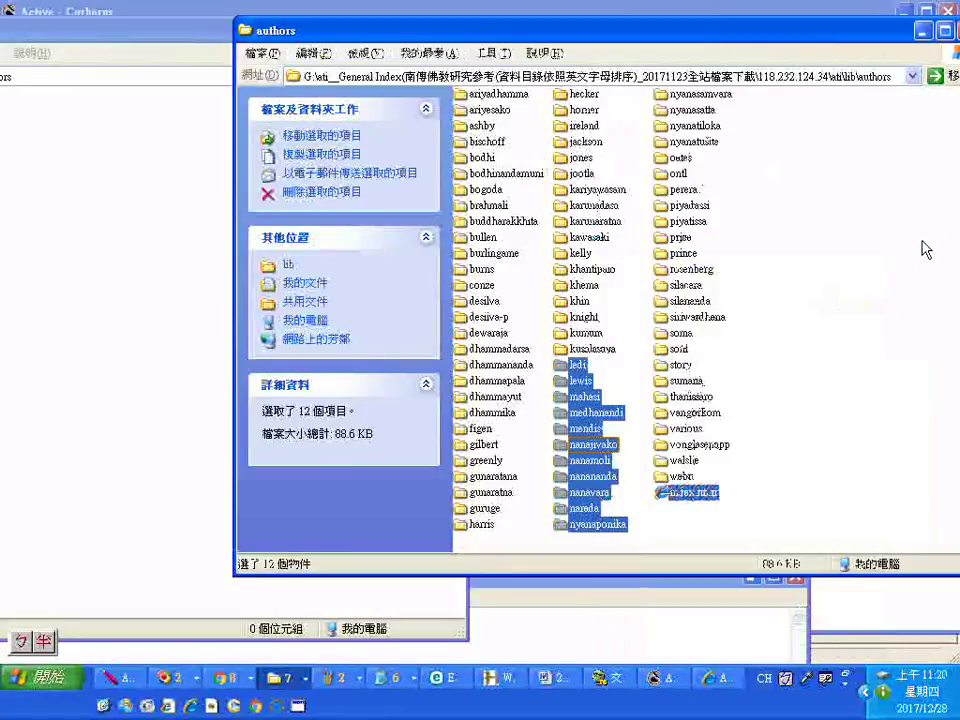
Add the nyanasamvara and nyanasatta folders to the source selection and check the combined file count and size
left_click(695, 94, "ctrl")
left_click(692, 110, "ctrl")
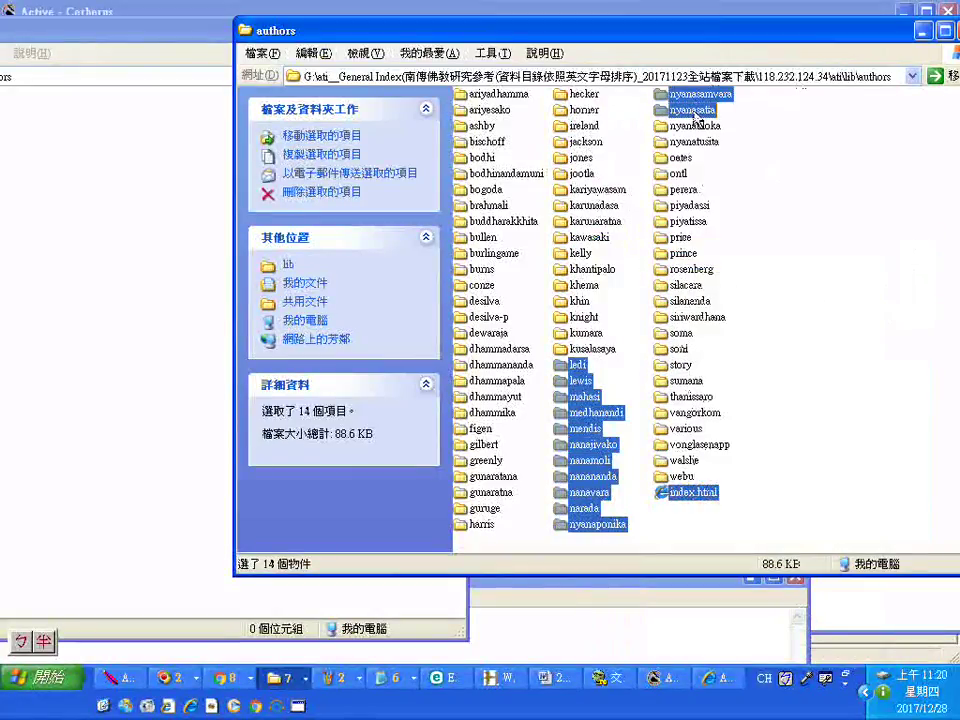
right_click(700, 492)
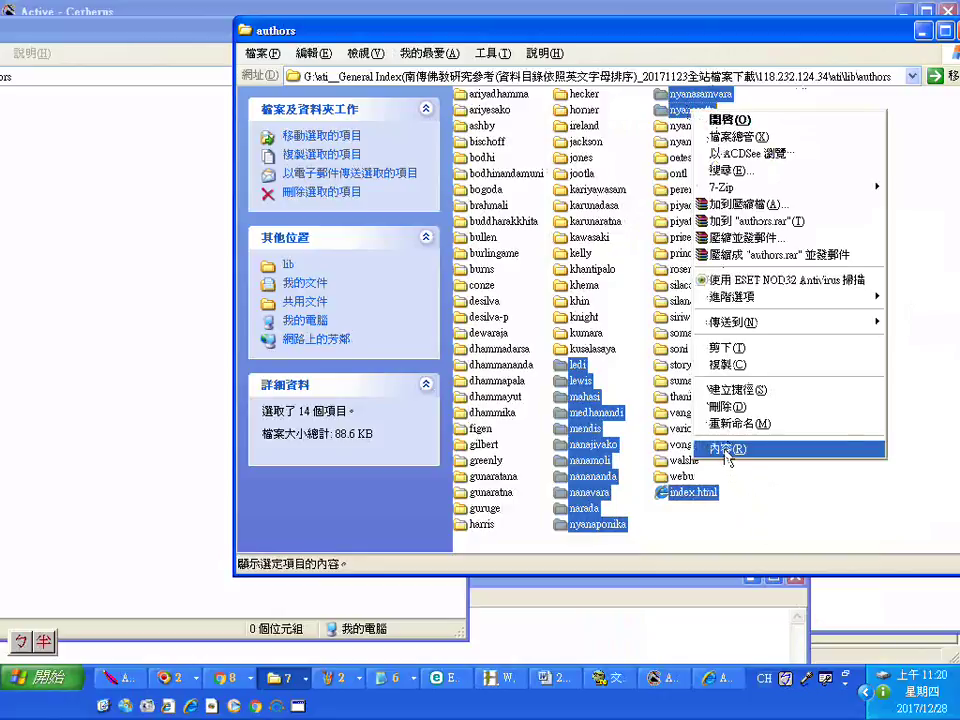
left_click(750, 450)
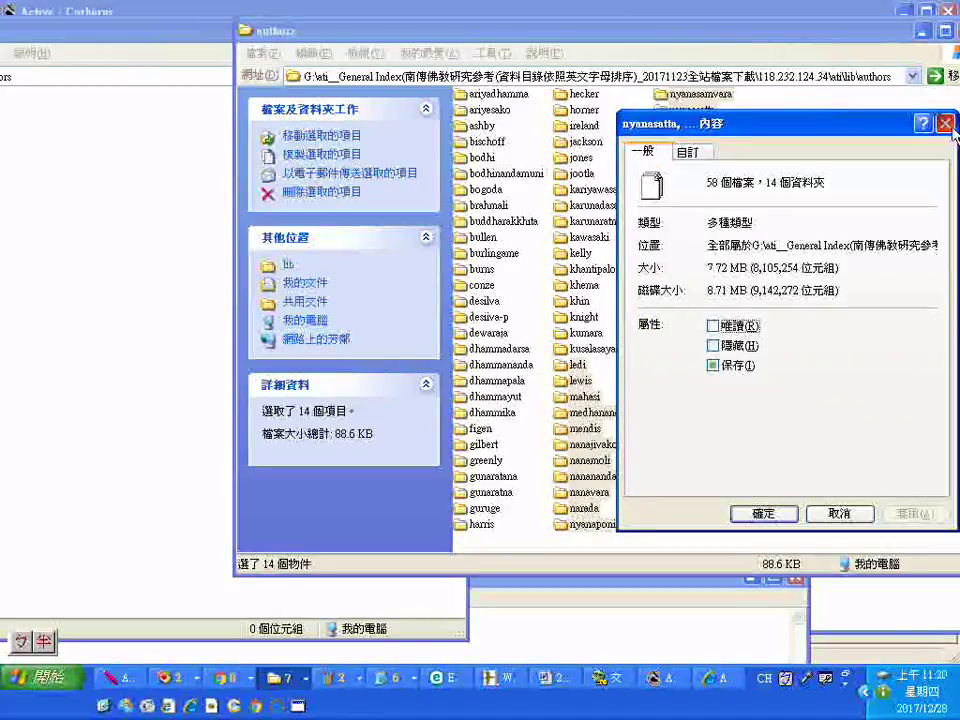
key("Escape")
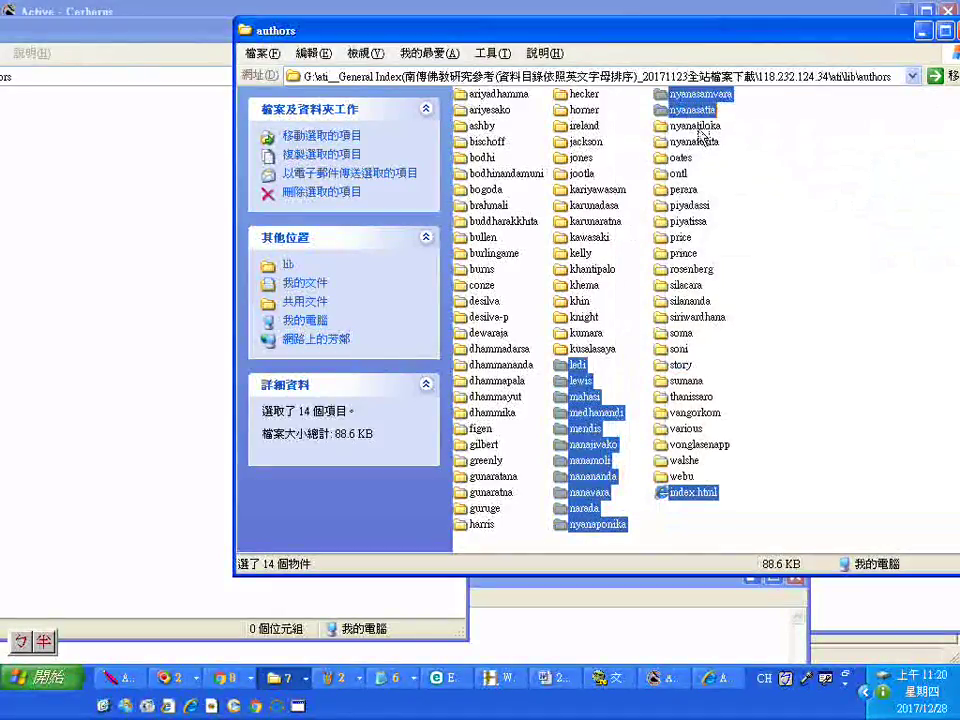
Add the nyanatiloka and nyanatusita folders to the source selection and check the combined properties again
left_click(695, 126, "ctrl")
left_click(693, 142, "ctrl")
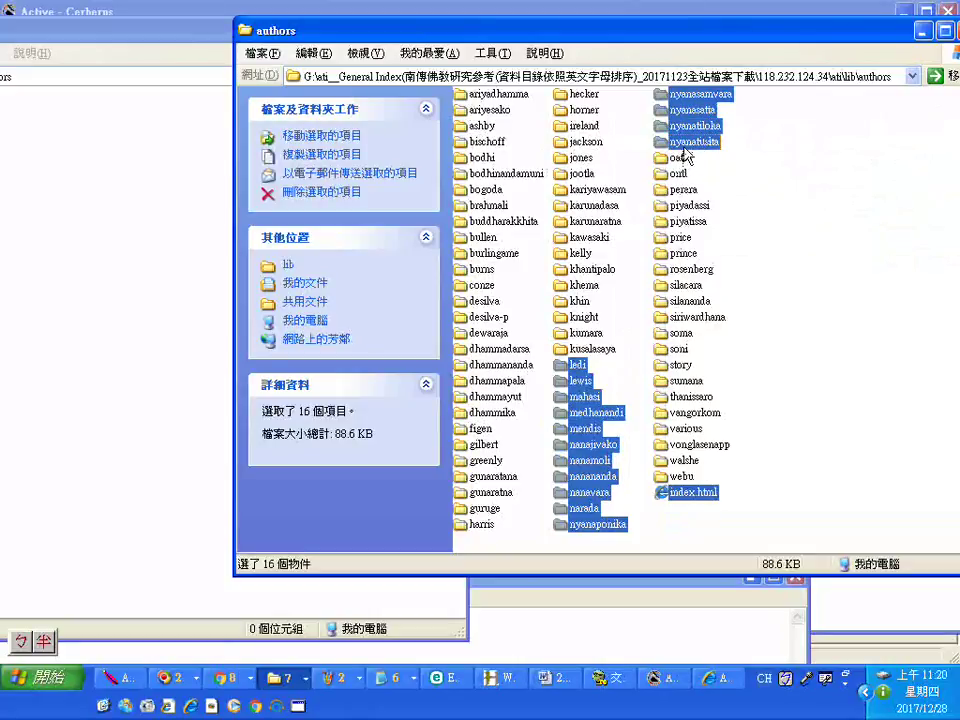
right_click(689, 144)
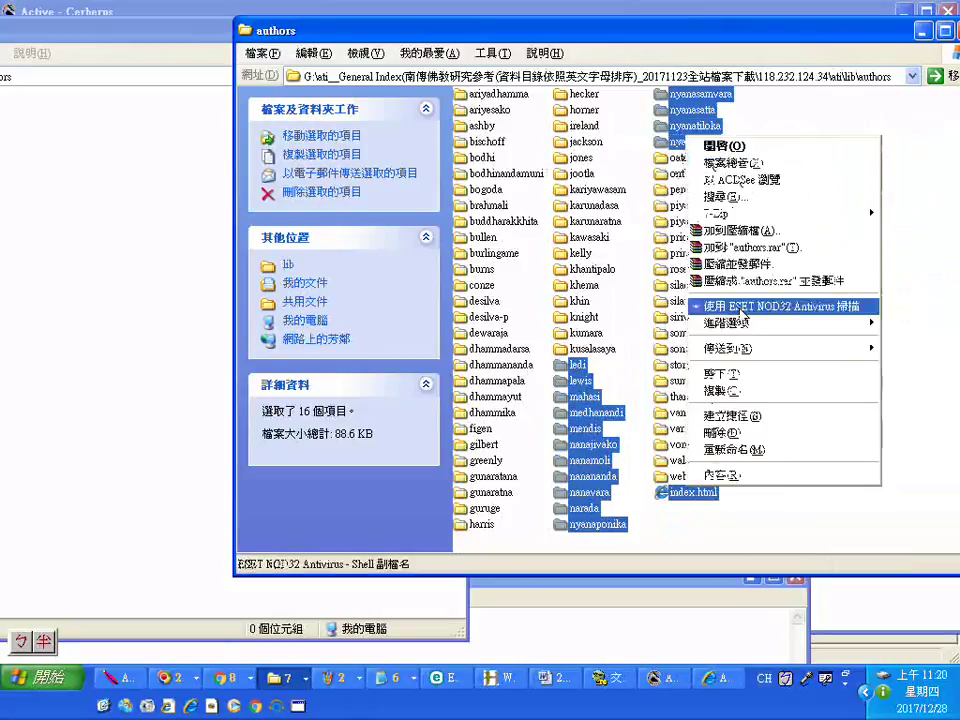
left_click(705, 477)
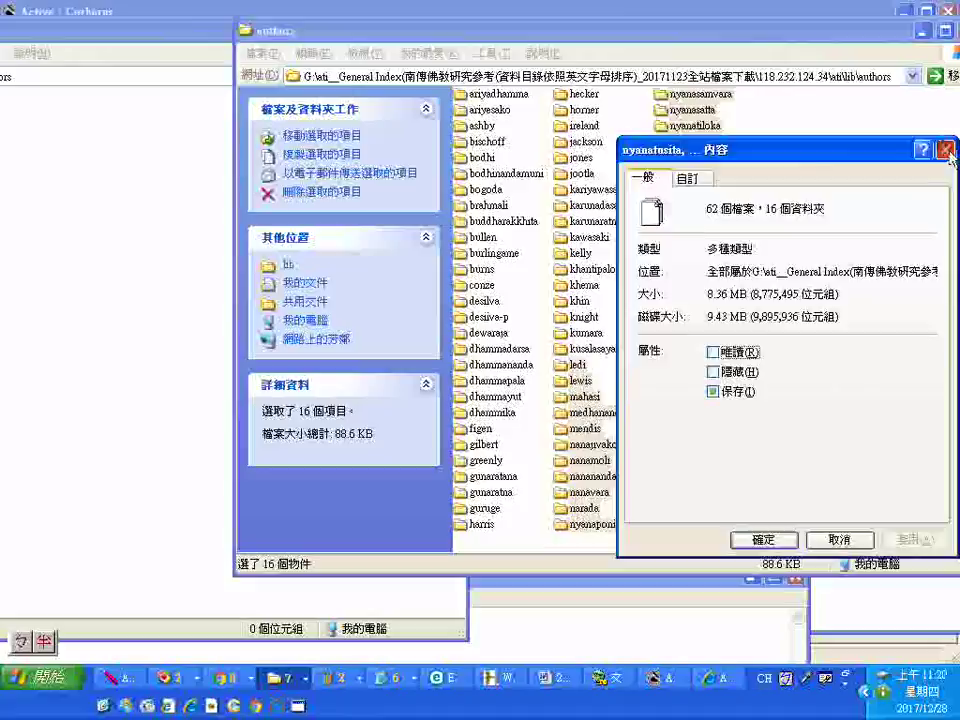
Copy the 16 selected source items, folders ledi through nyanatusita plus index.html, into lib\authors of ati__General Index10
key("Escape")
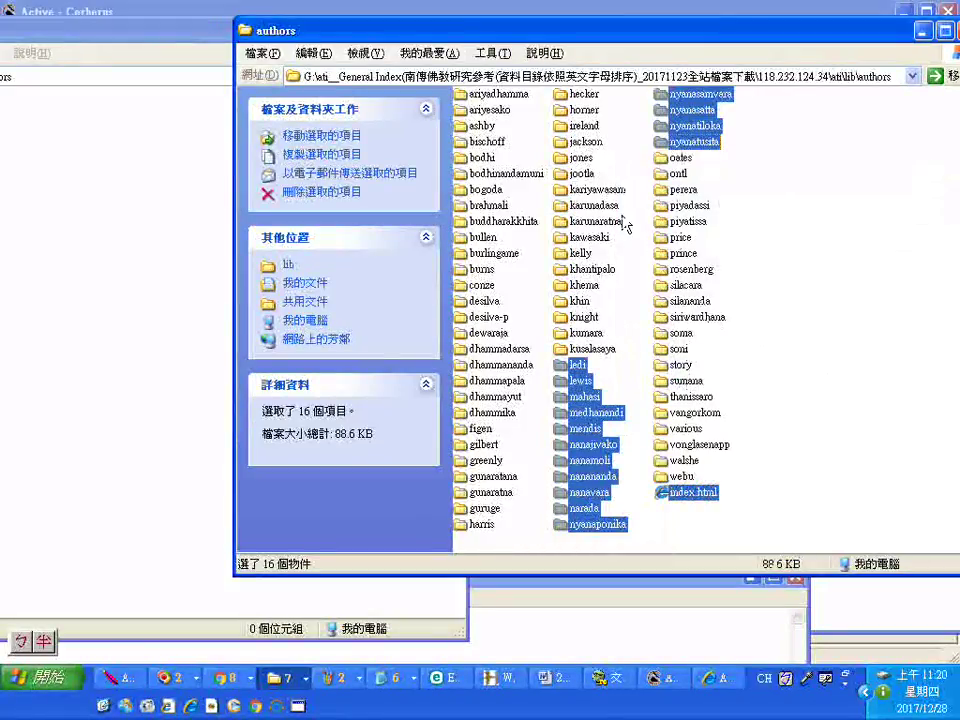
right_click(690, 137)
left_click(740, 386)
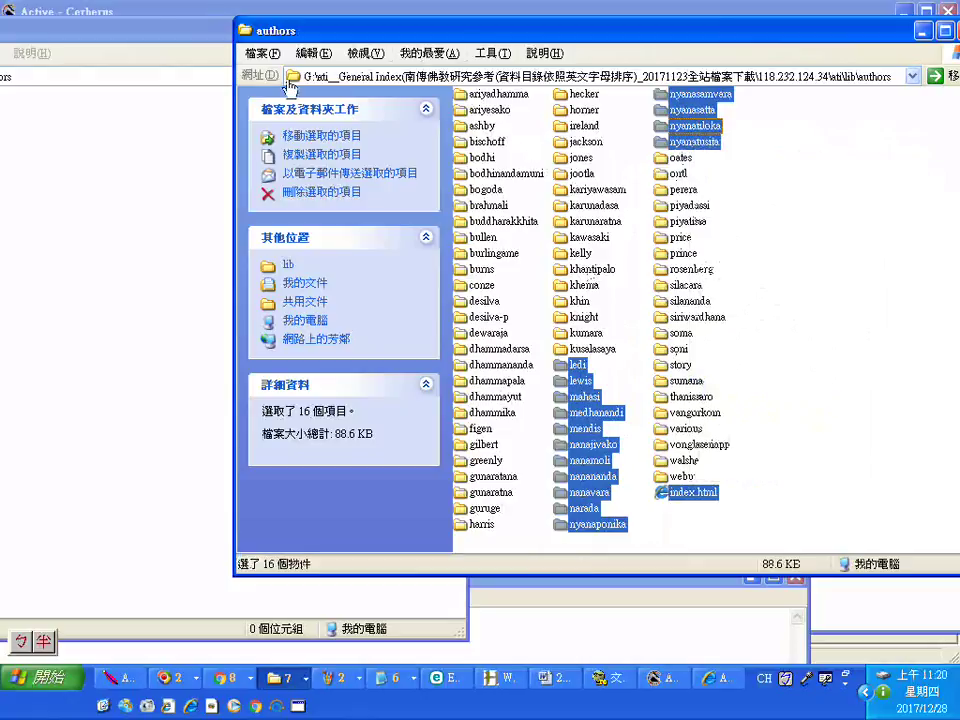
left_click(122, 21)
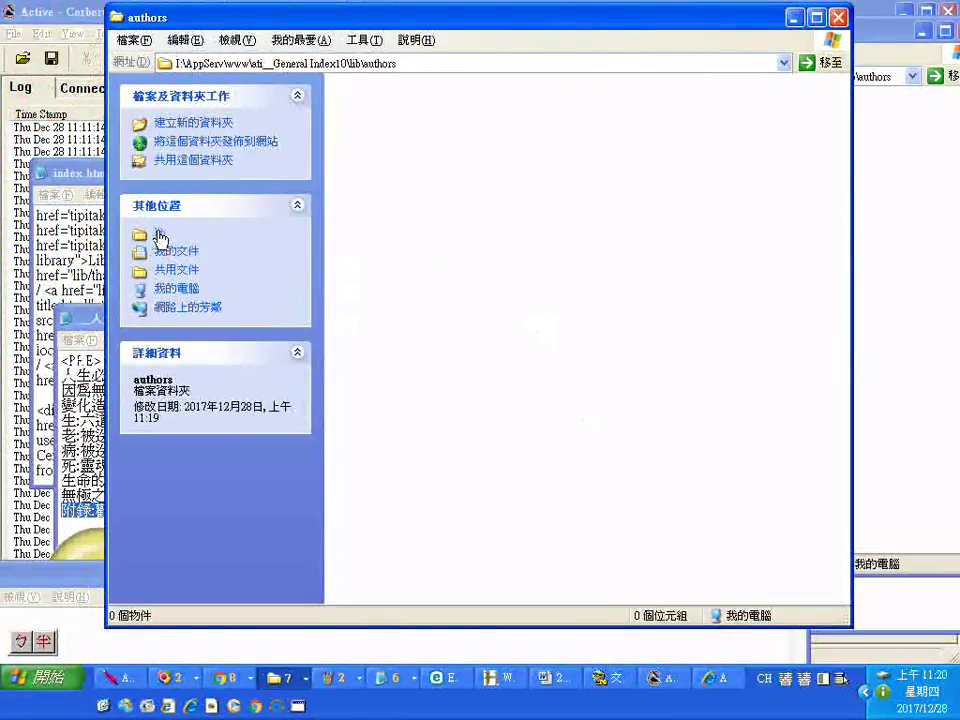
right_click(453, 228)
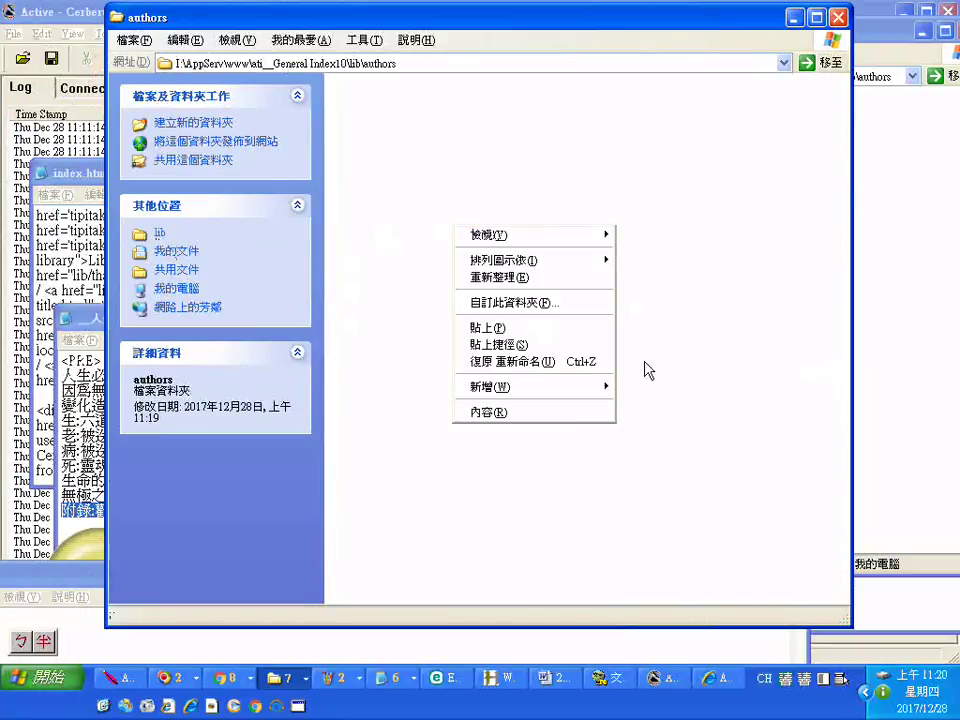
left_click(512, 328)
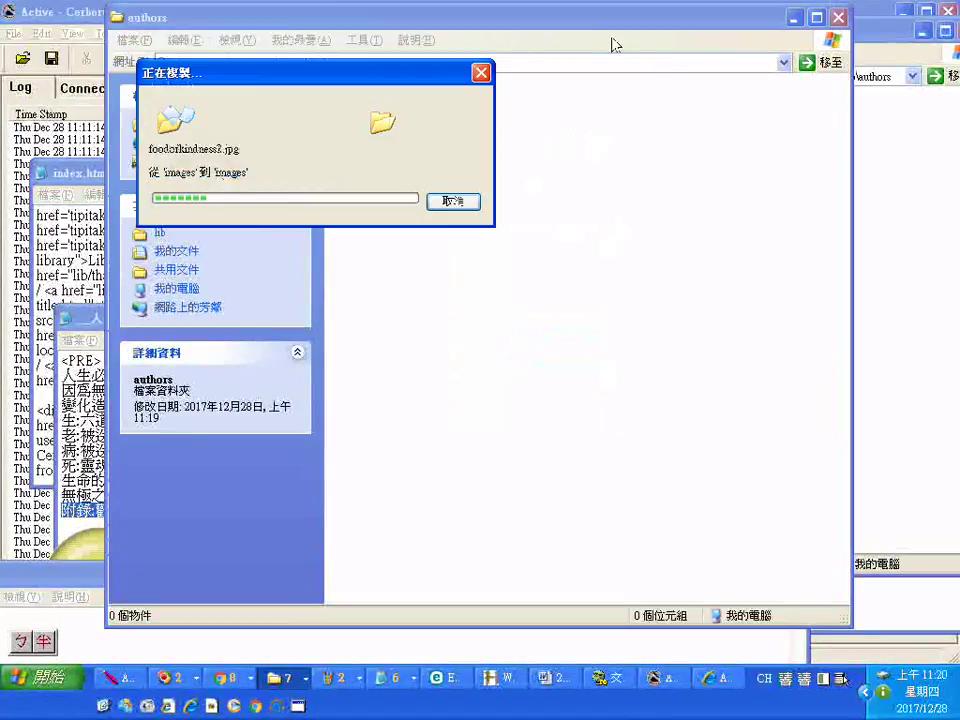
left_click_drag(630, 28, 317, 244)
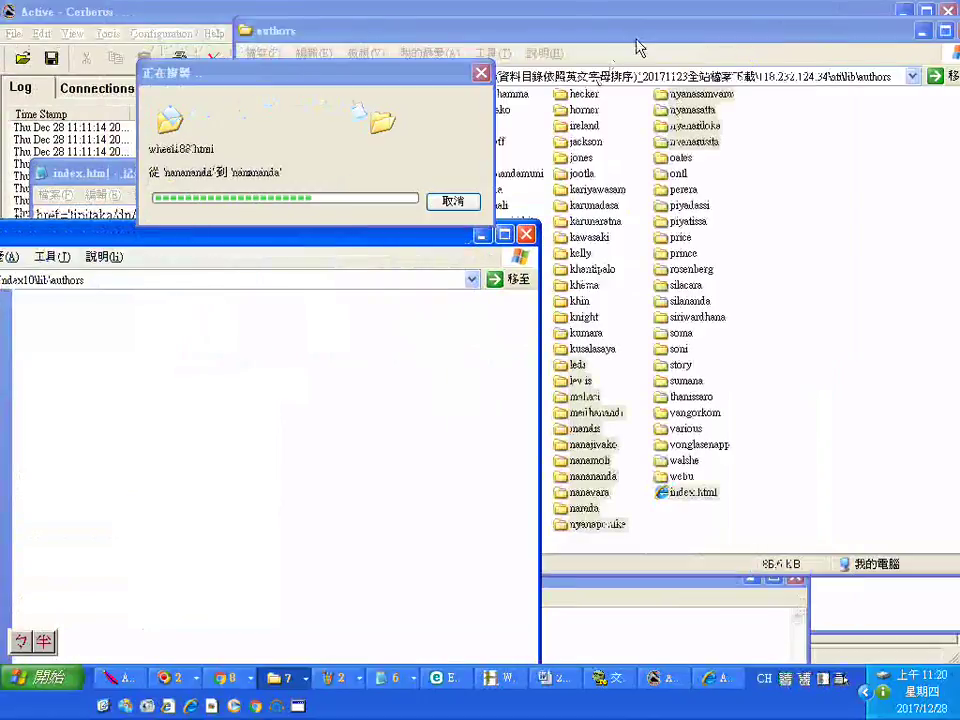
left_click(610, 36)
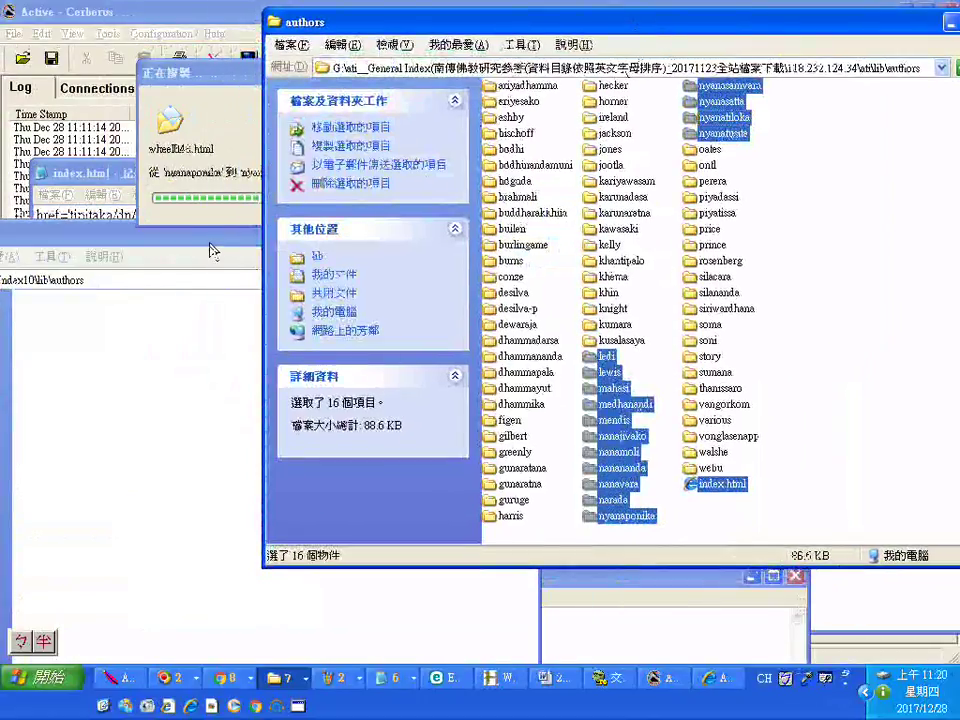
left_click(167, 167)
left_click_drag(228, 248, 476, 133)
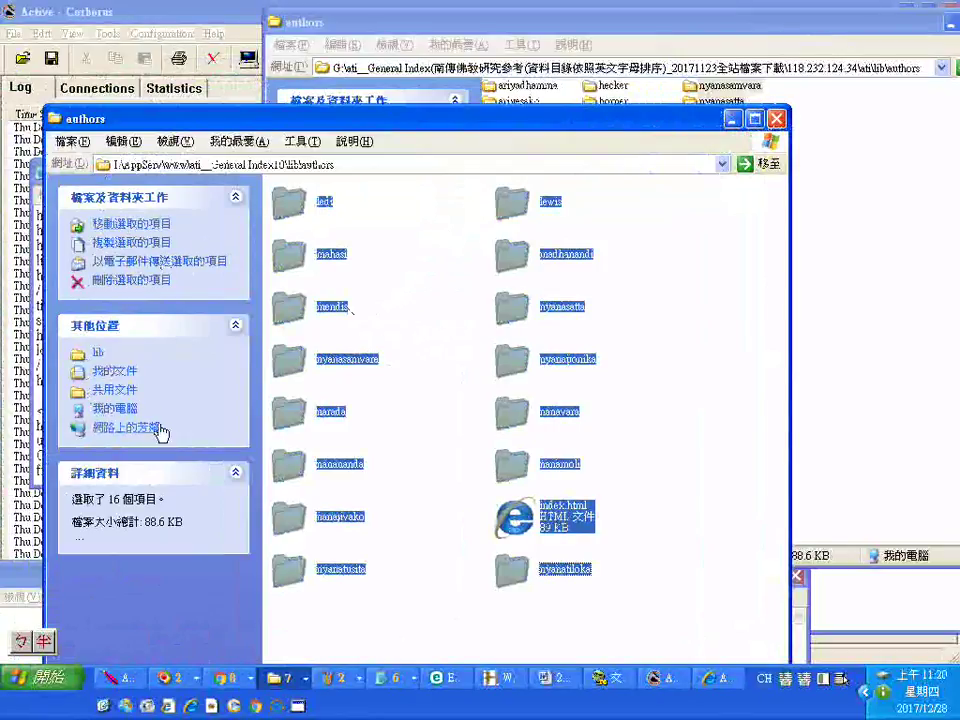
Go back up to the ati__General Index10 folder and check the combined file count and size of all its contents
left_click(99, 356)
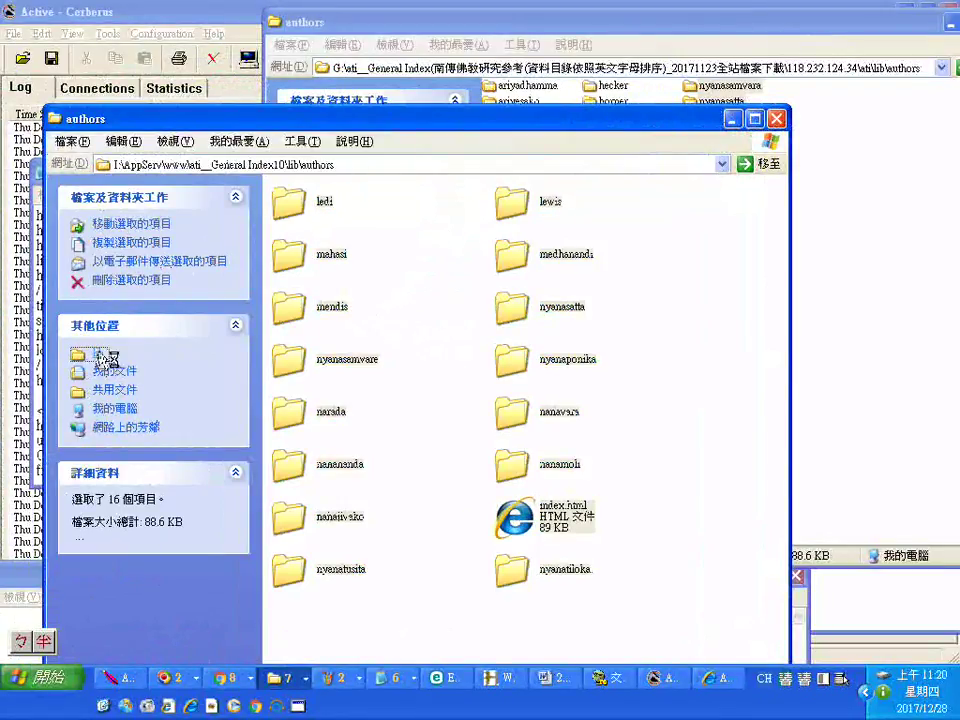
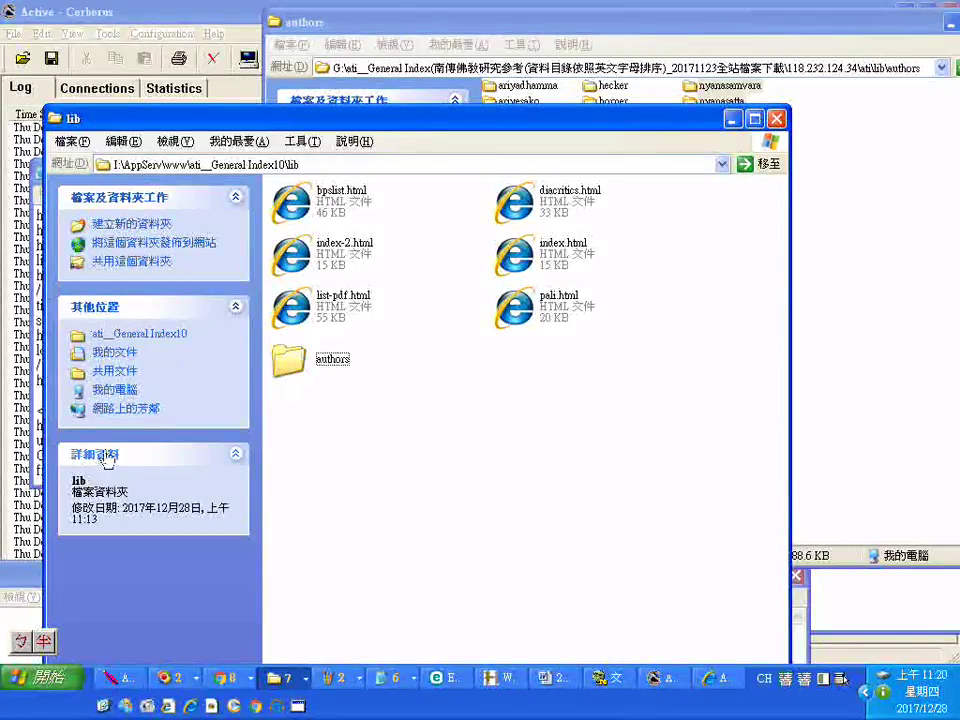
left_click(115, 336)
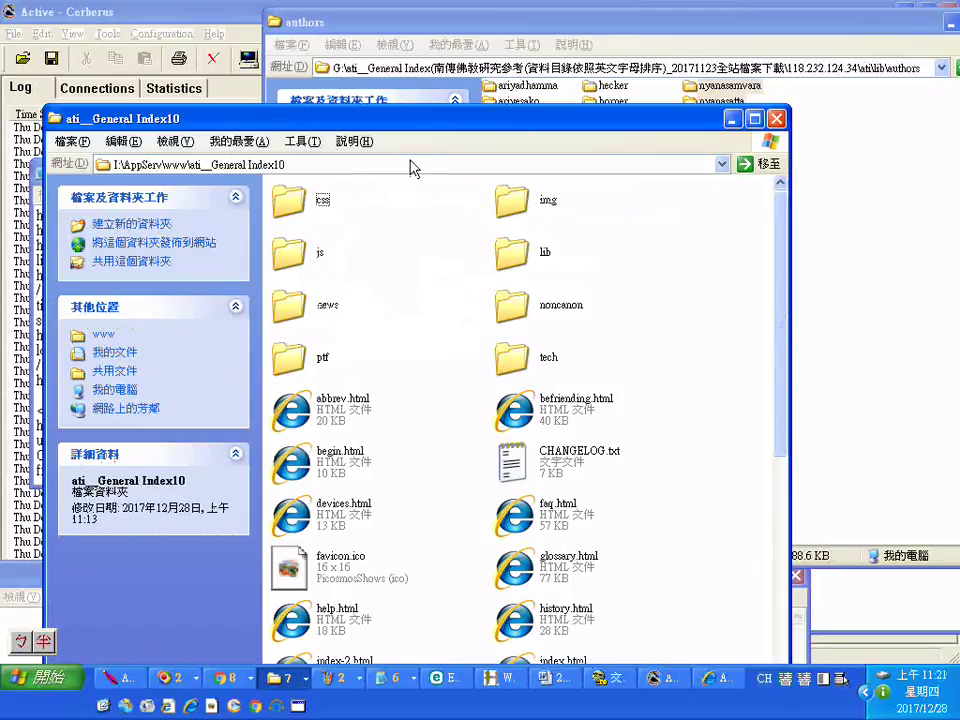
left_click_drag(422, 122, 389, 86)
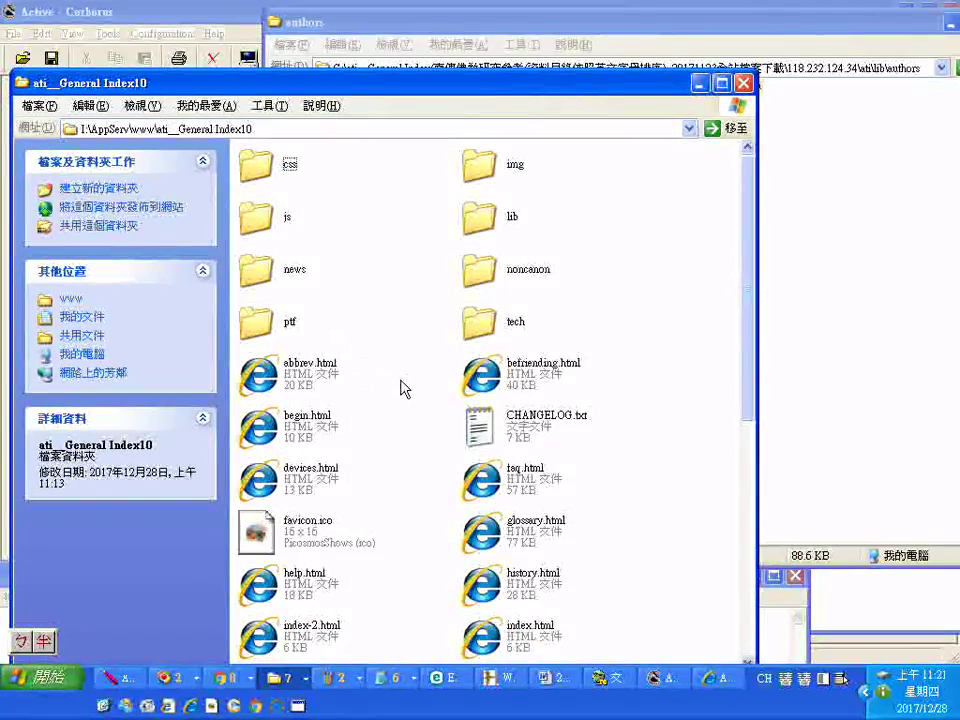
left_click_drag(350, 88, 332, 50)
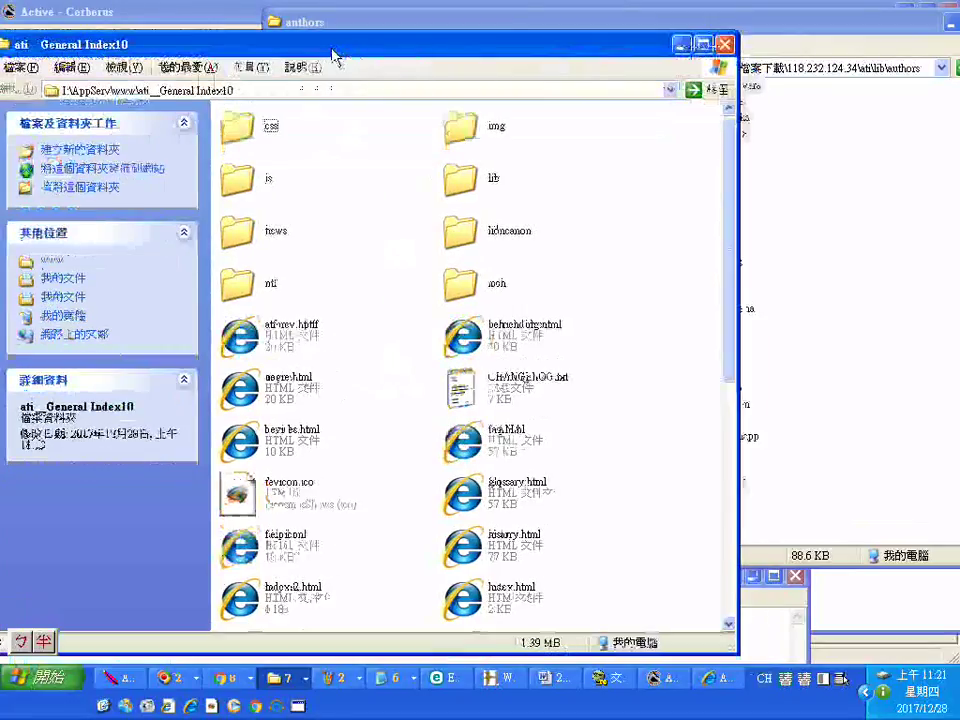
left_click(234, 90)
left_click(226, 90)
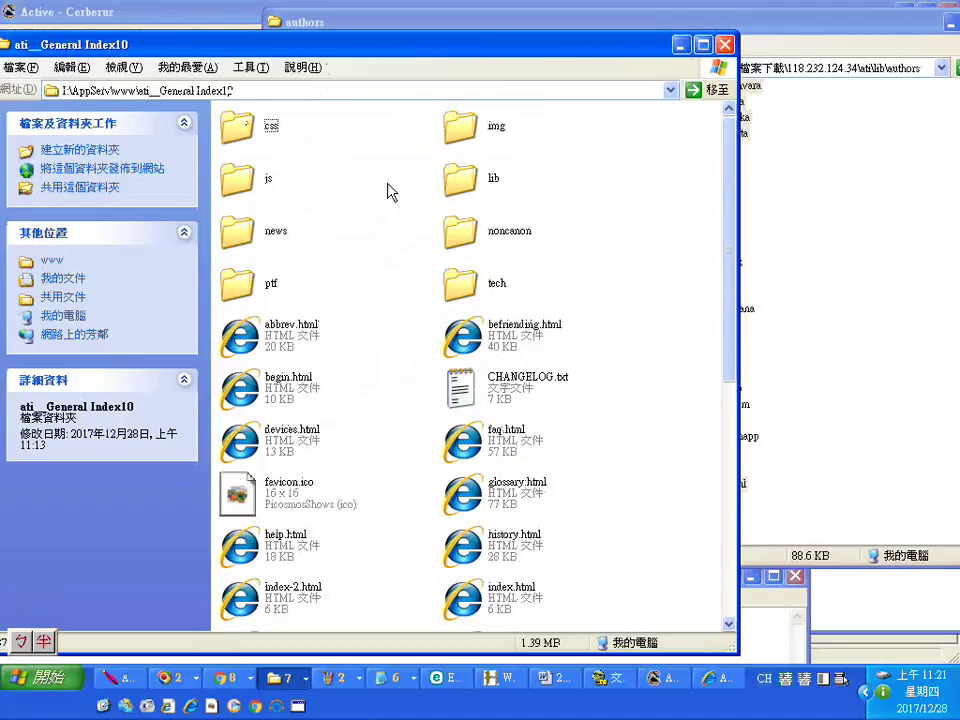
key("ctrl+a")
right_click(264, 230)
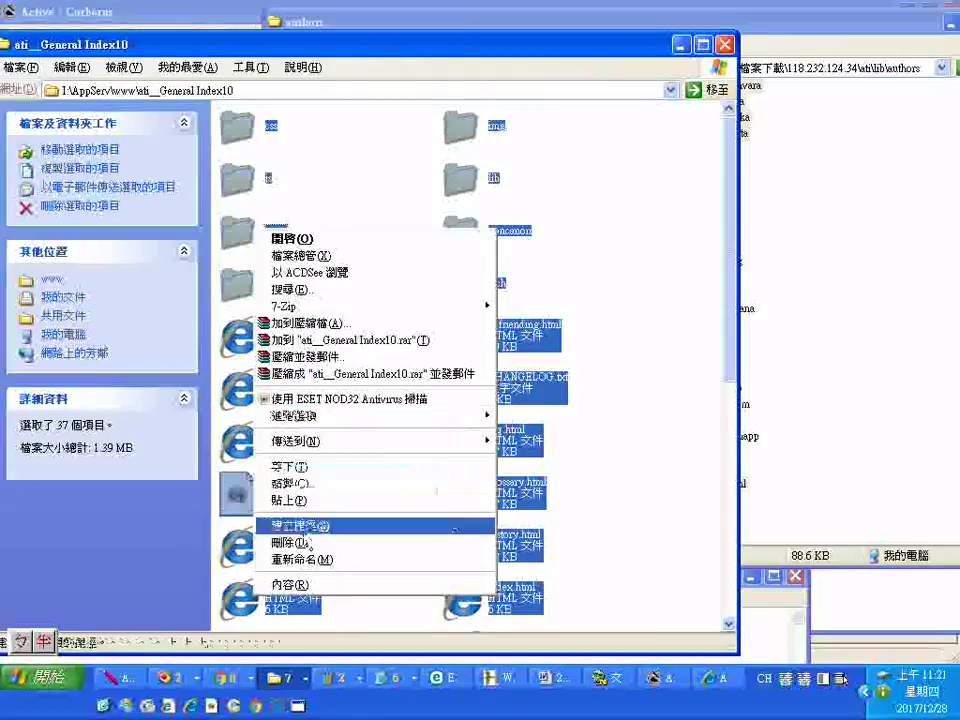
left_click(290, 584)
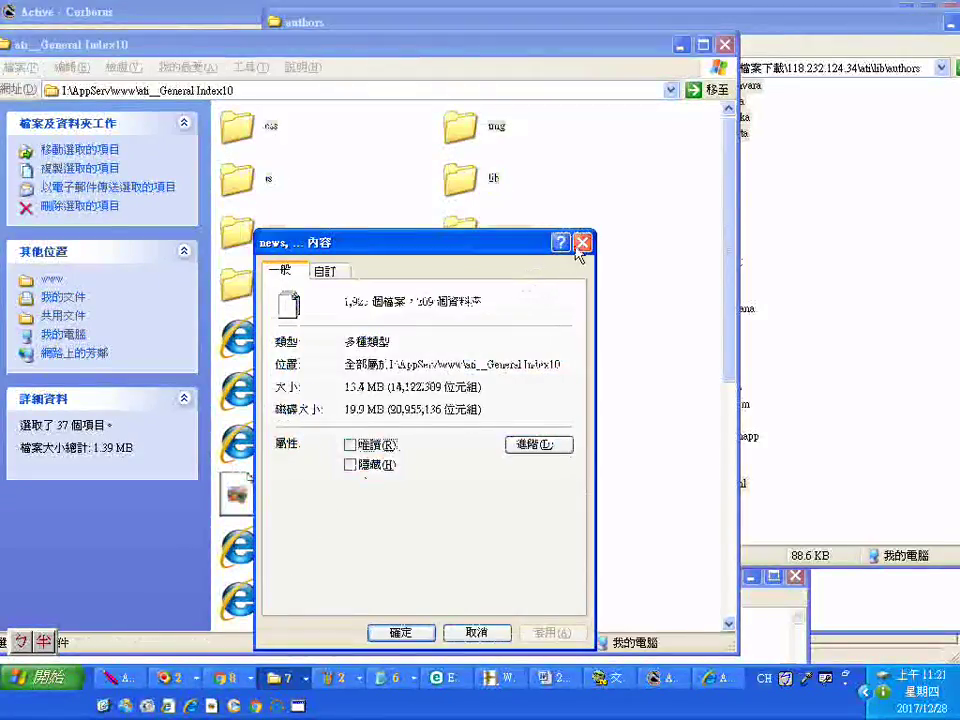
left_click(581, 243)
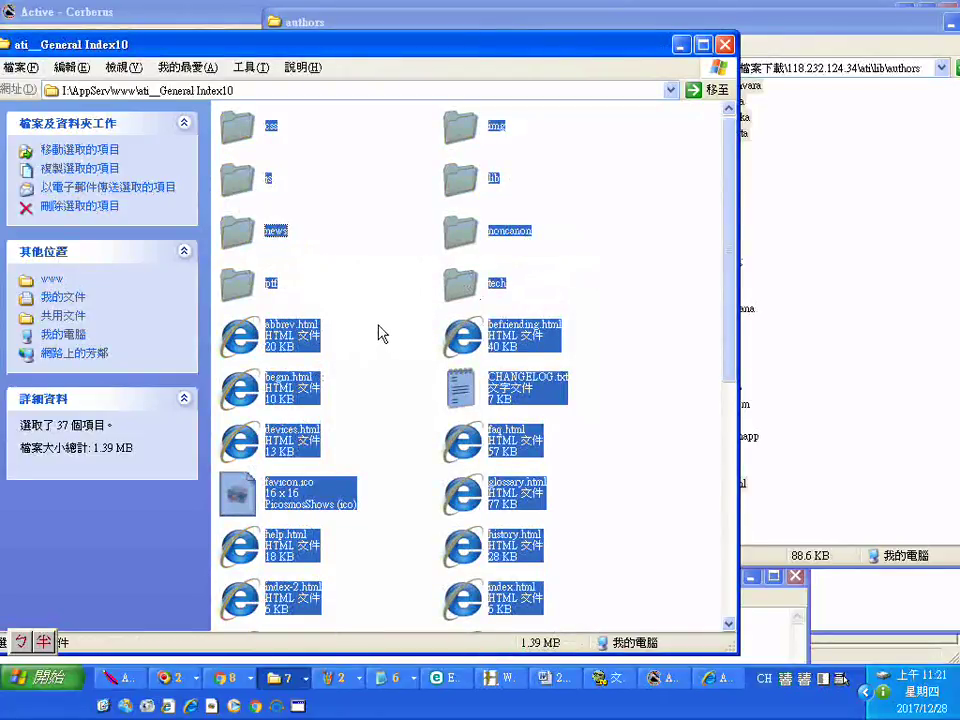
left_click(355, 231)
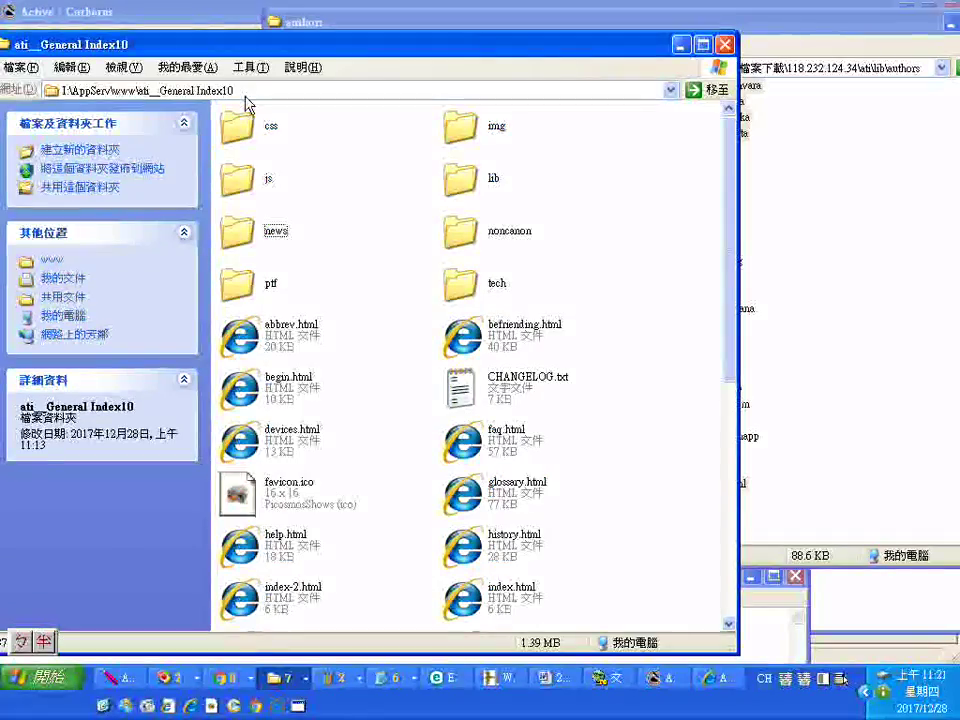
Go to the ati__General Index08 folder and open its lib\authors subfolder
left_click(237, 90)
left_click(222, 90)
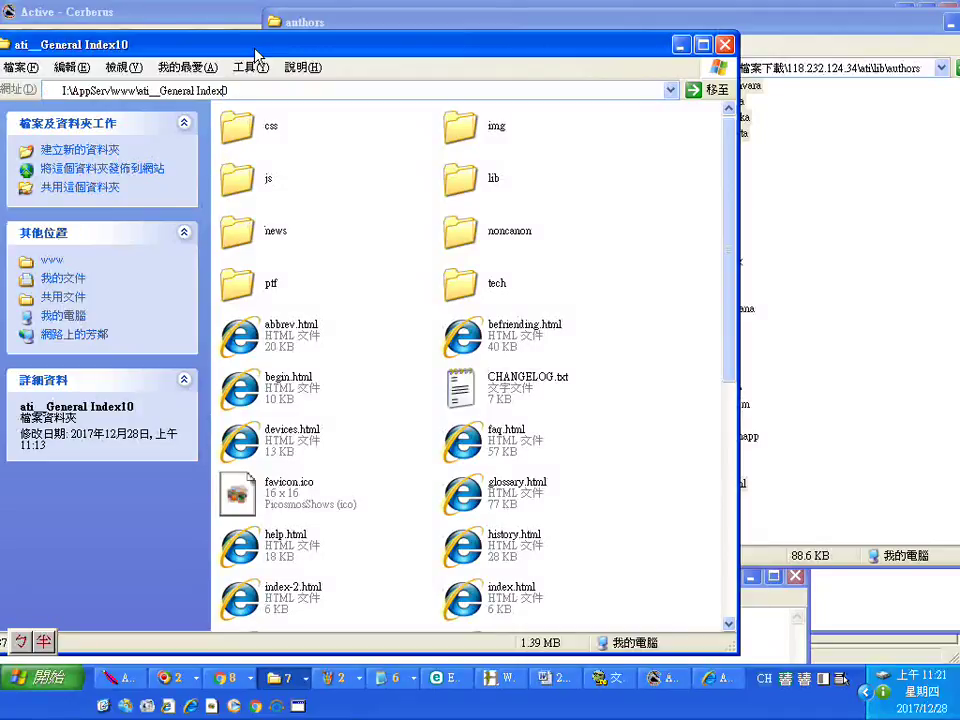
key("BackSpace")
key("BackSpace")
type("08")
key("Return")
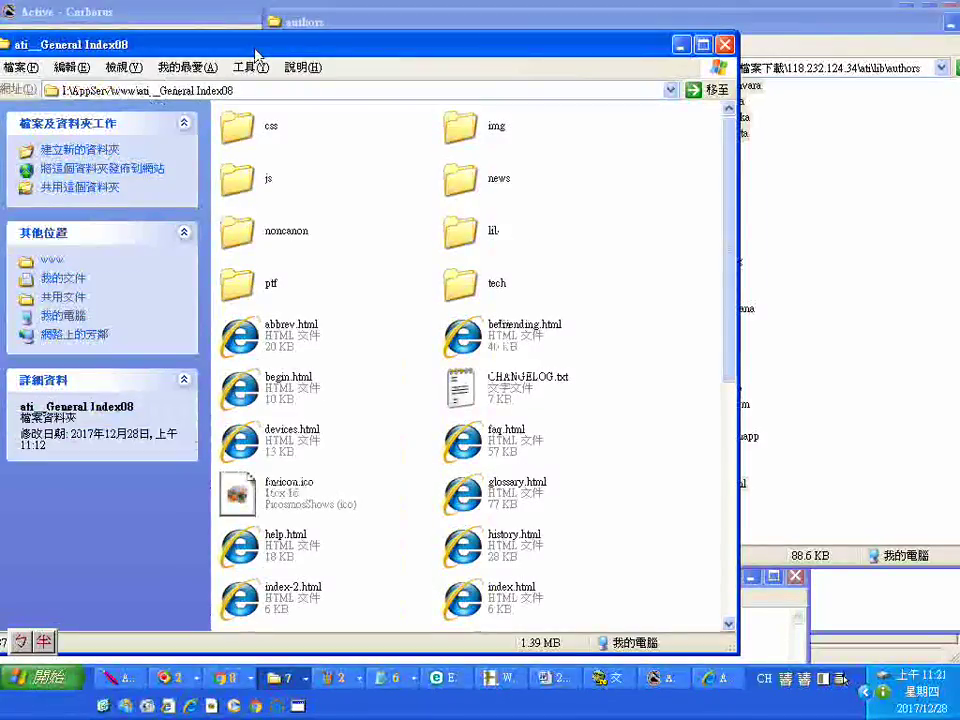
right_click(487, 245)
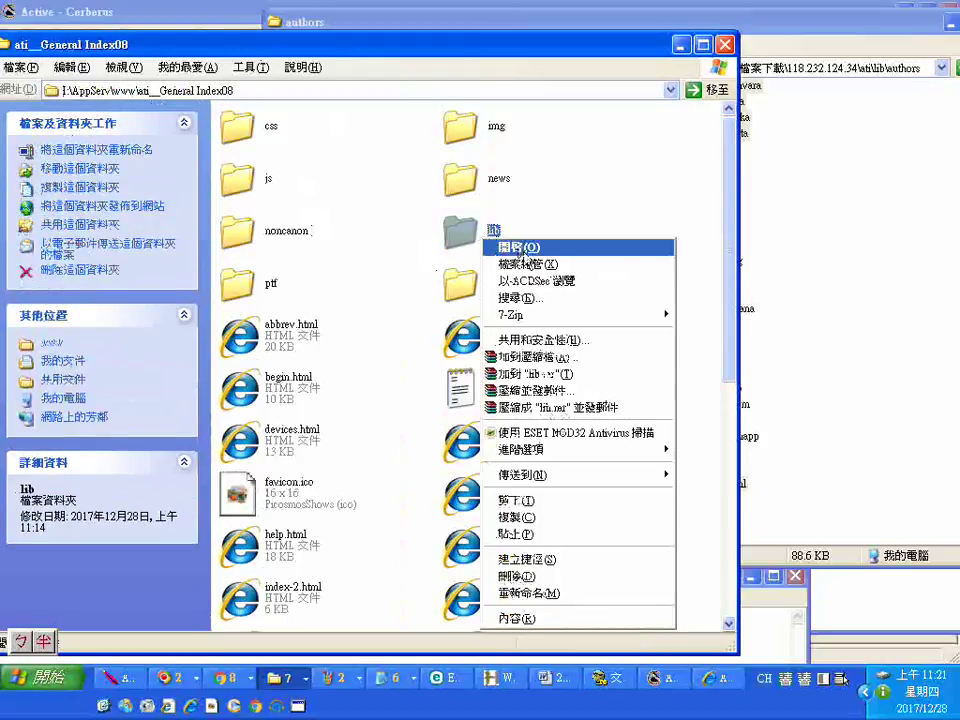
left_click(505, 246)
right_click(262, 337)
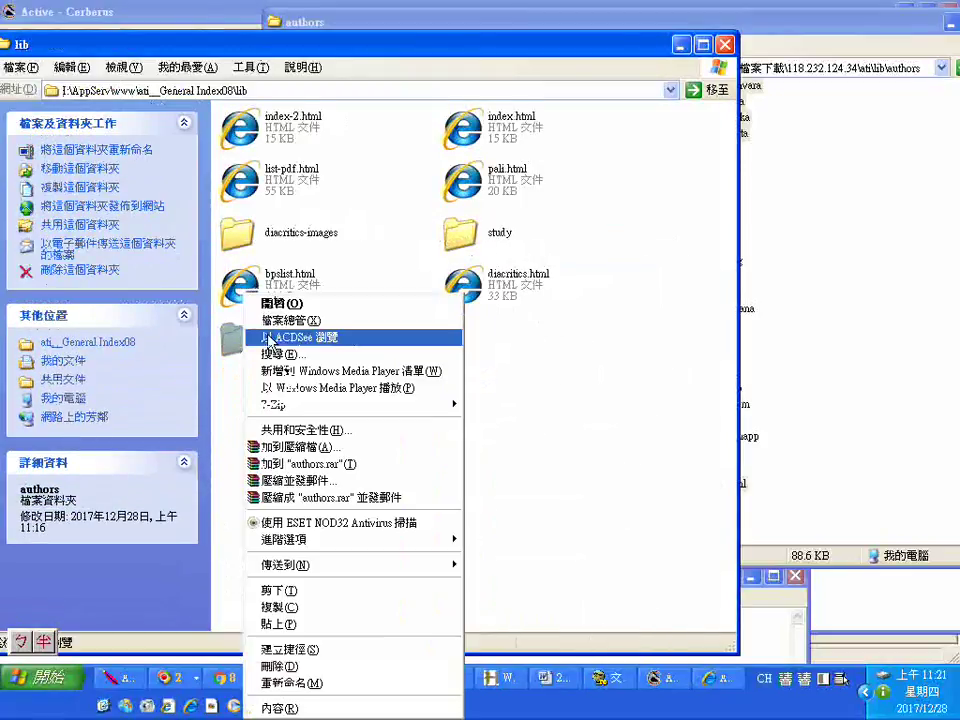
left_click(310, 303)
scroll(600, 317, "down", 3)
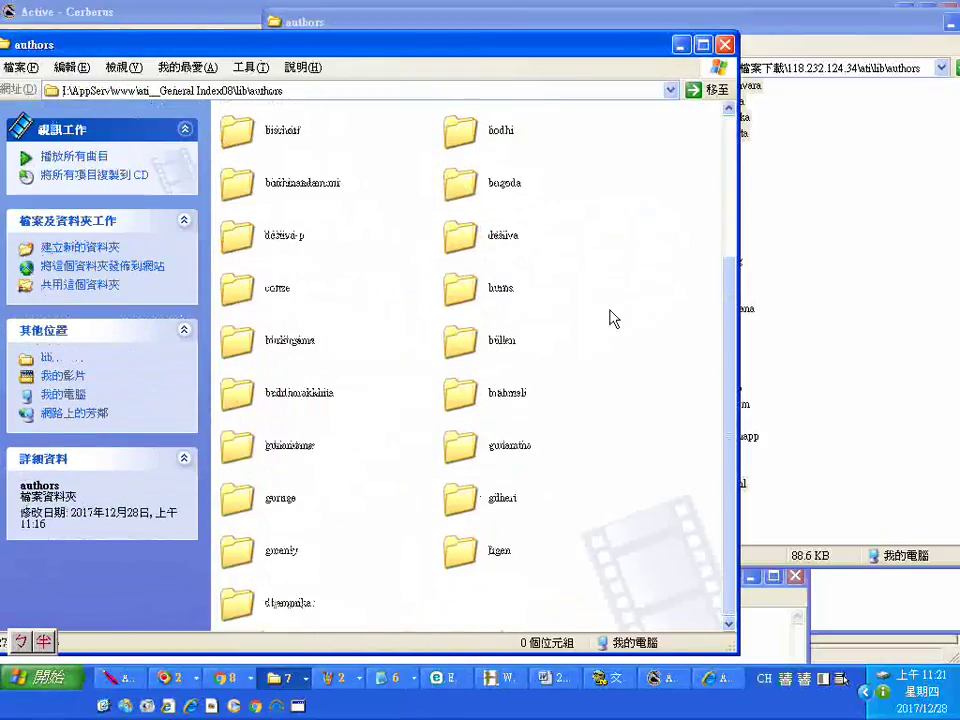
Copy only index.html from the source authors folder into lib\authors of ati__General Index08
left_click_drag(808, 35, 857, 35)
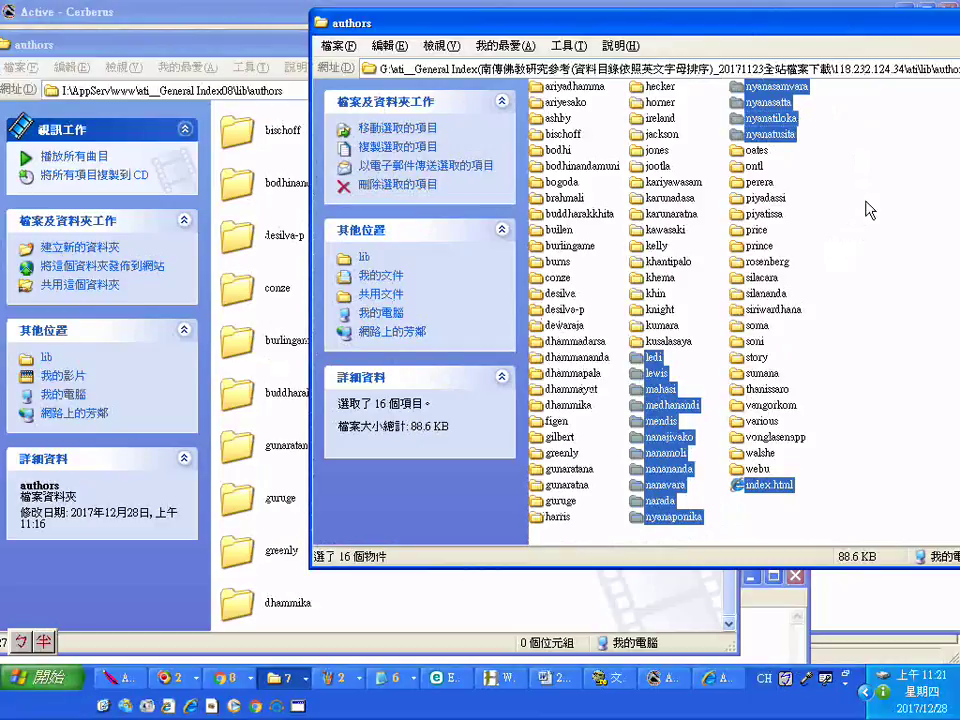
left_click(768, 485)
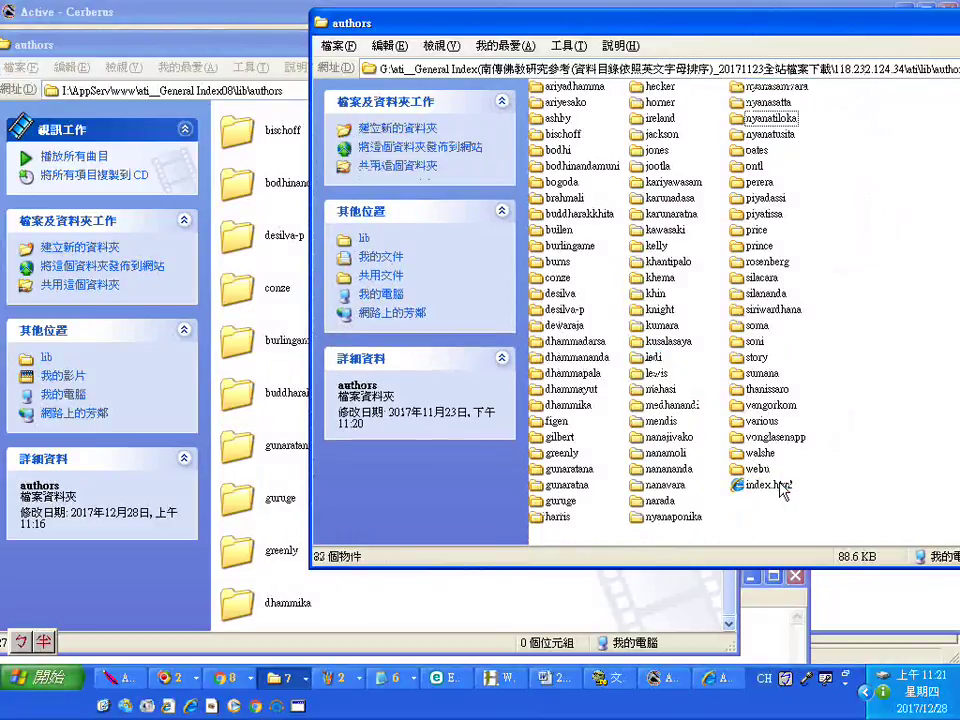
left_click_drag(545, 609, 552, 616)
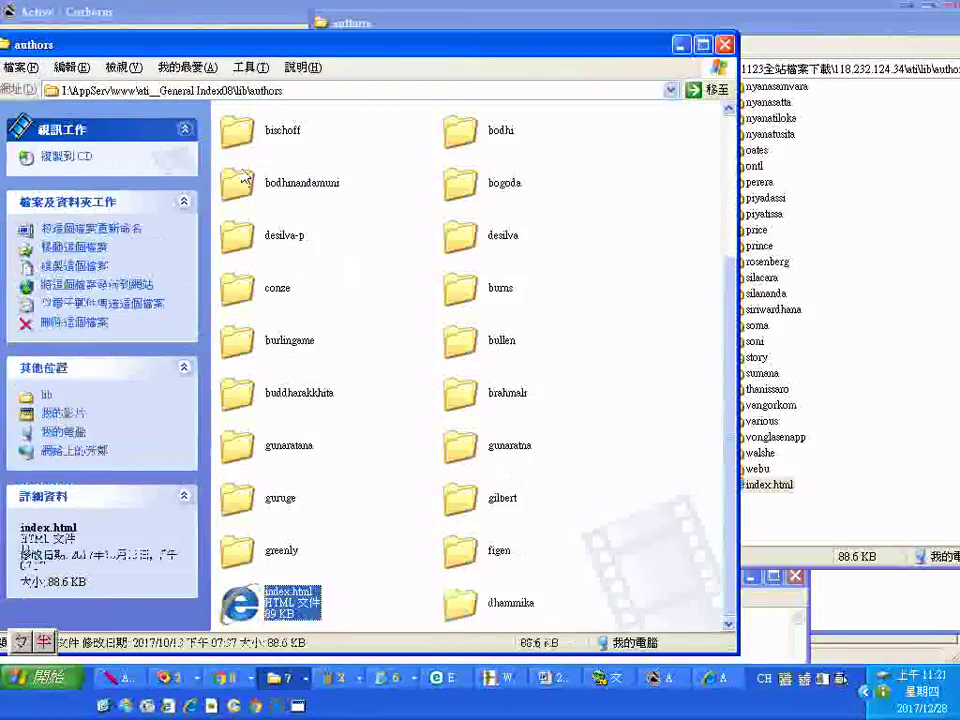
Go to lib\authors of ati__General Index09 and copy the source index.html into it
left_click(184, 90)
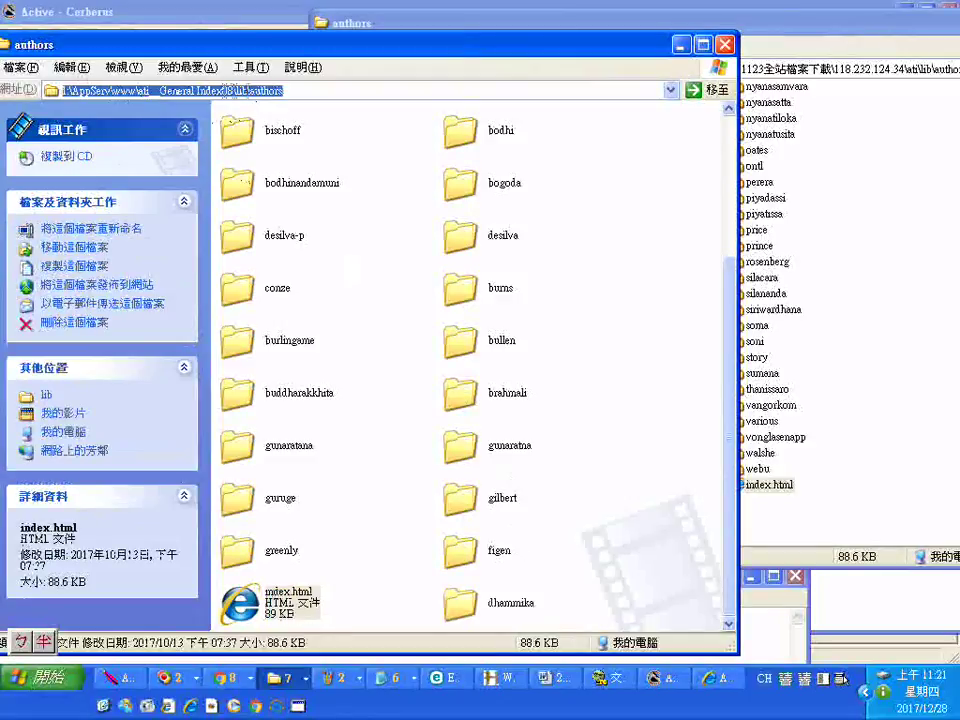
left_click(227, 90)
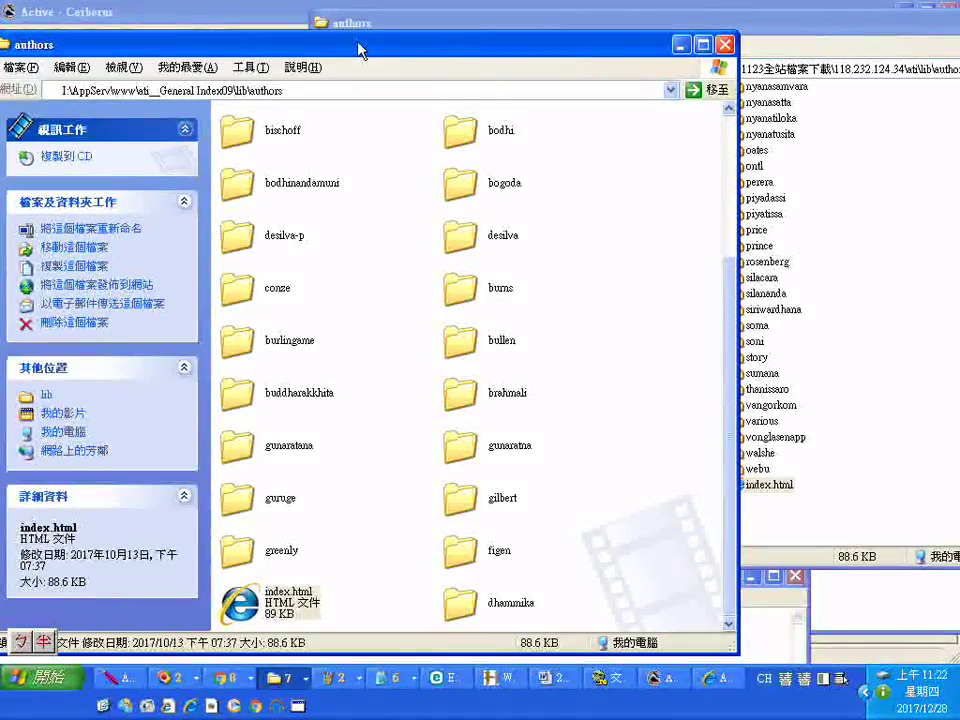
key("Return")
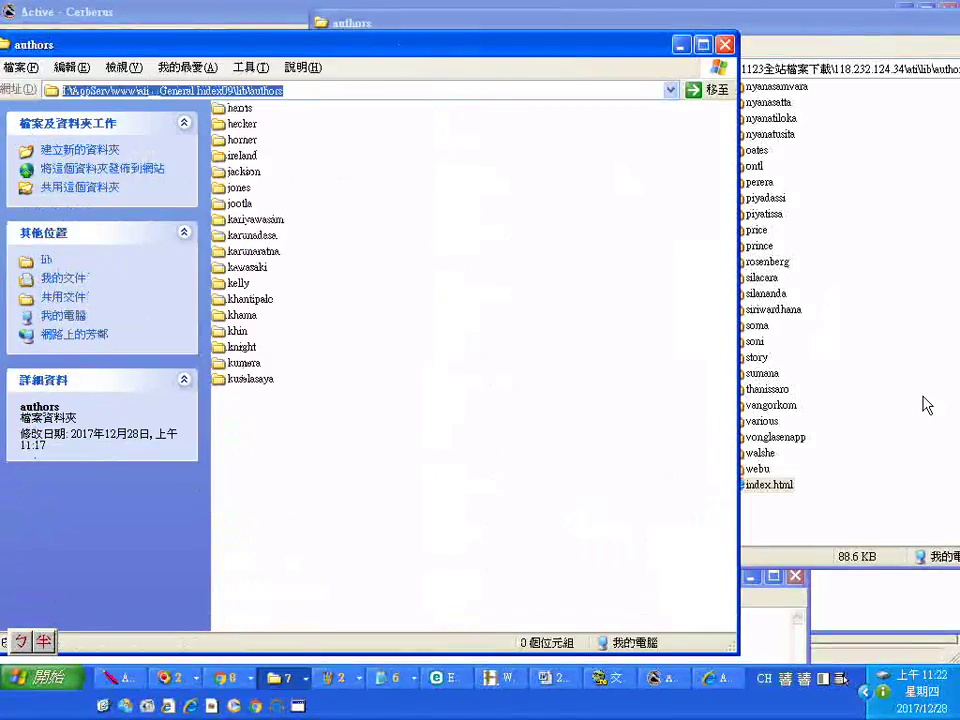
left_click(782, 488)
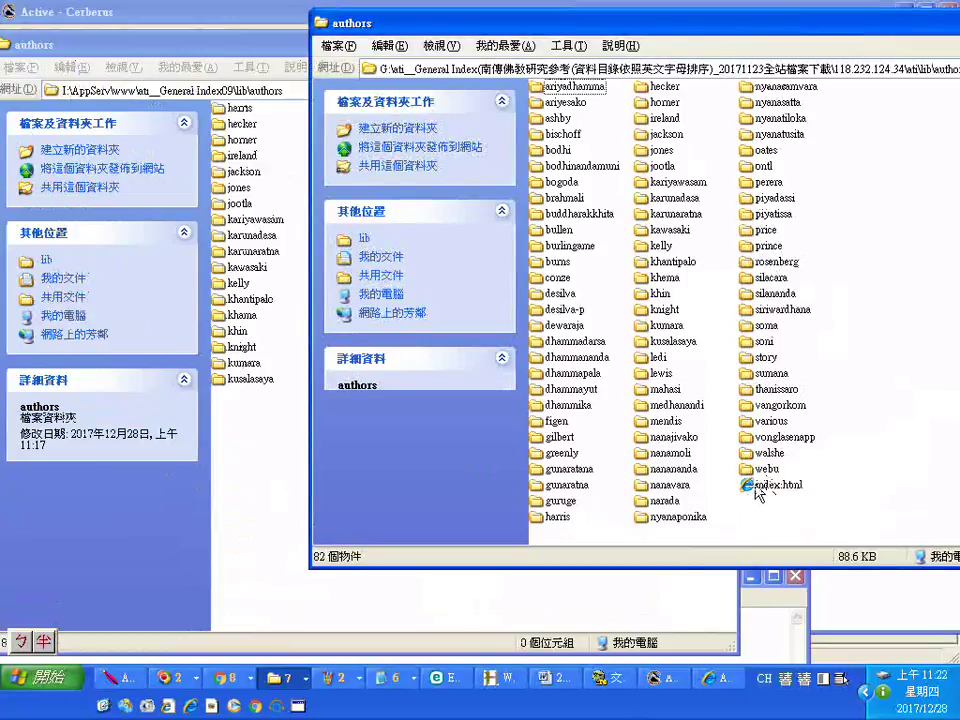
left_click(236, 517)
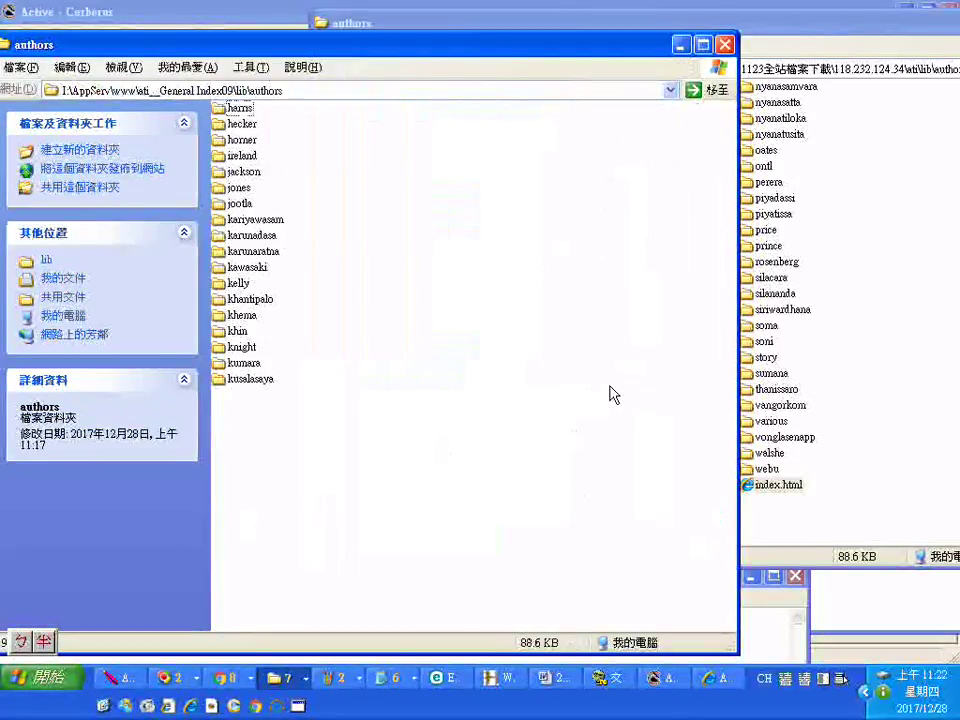
Try to copy the source index.html into the ati__General Index09 authors folder again, declining to replace the existing file
left_click(868, 435)
left_click(776, 484)
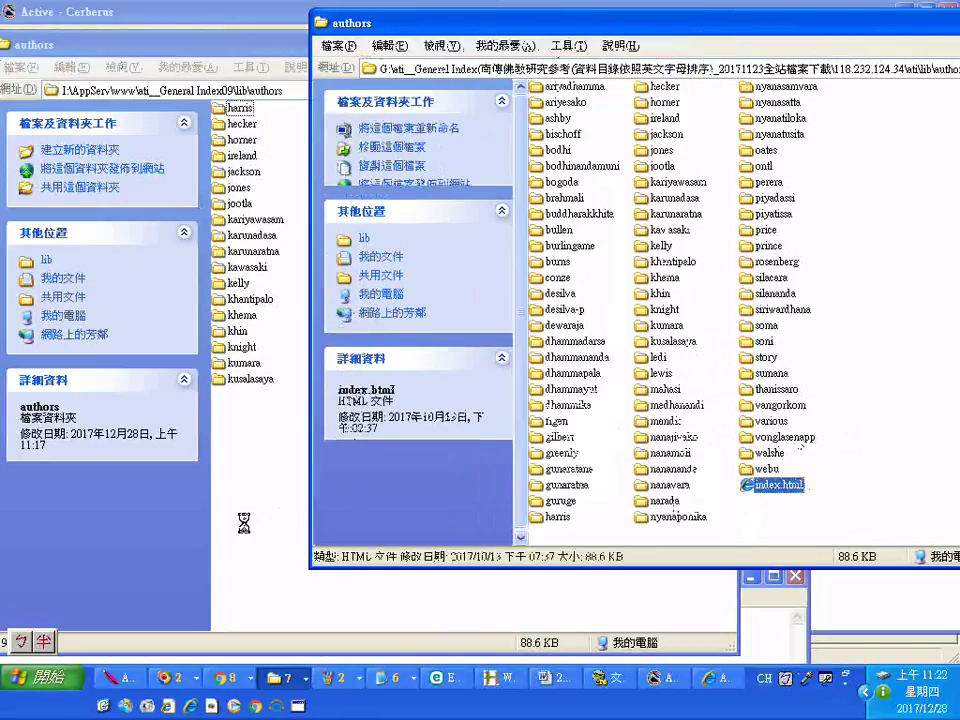
left_click(270, 529)
key("ctrl+v")
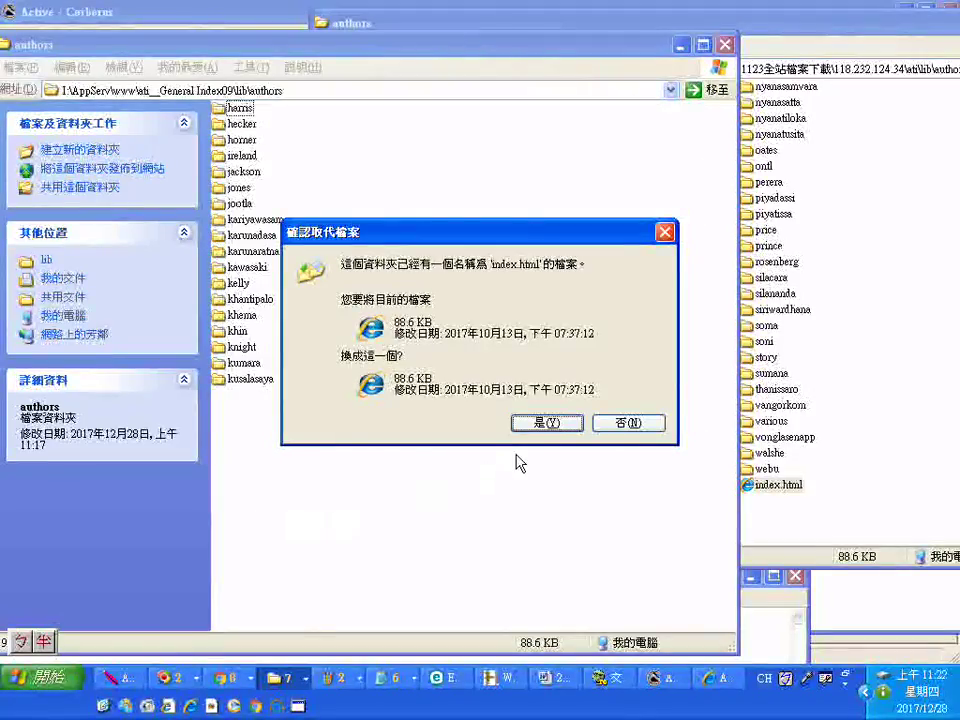
left_click(626, 423)
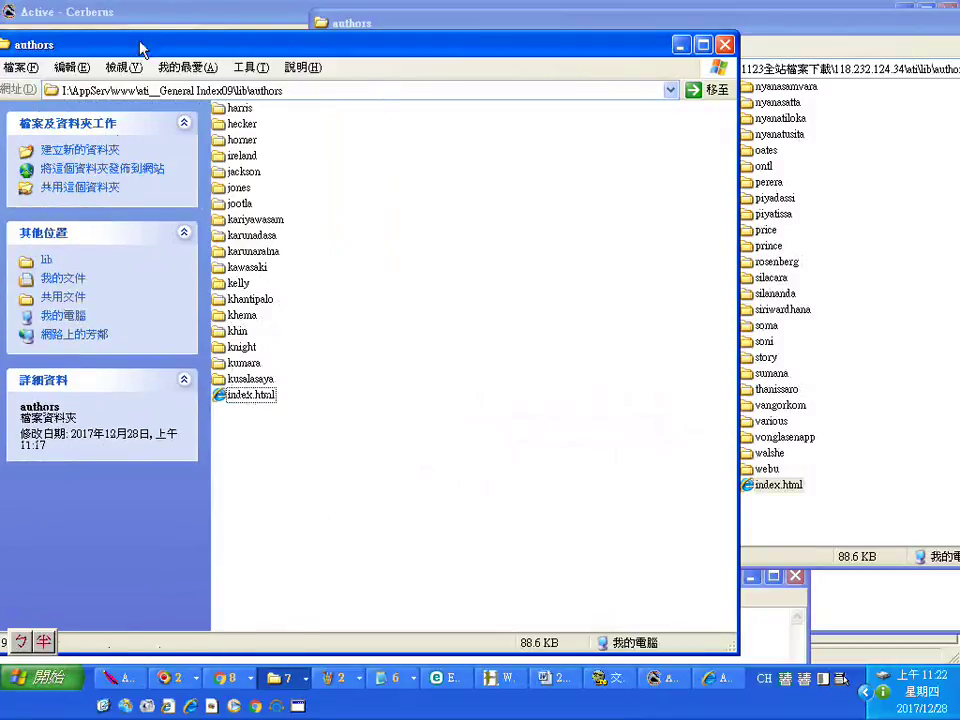
left_click(124, 67)
left_click(135, 196)
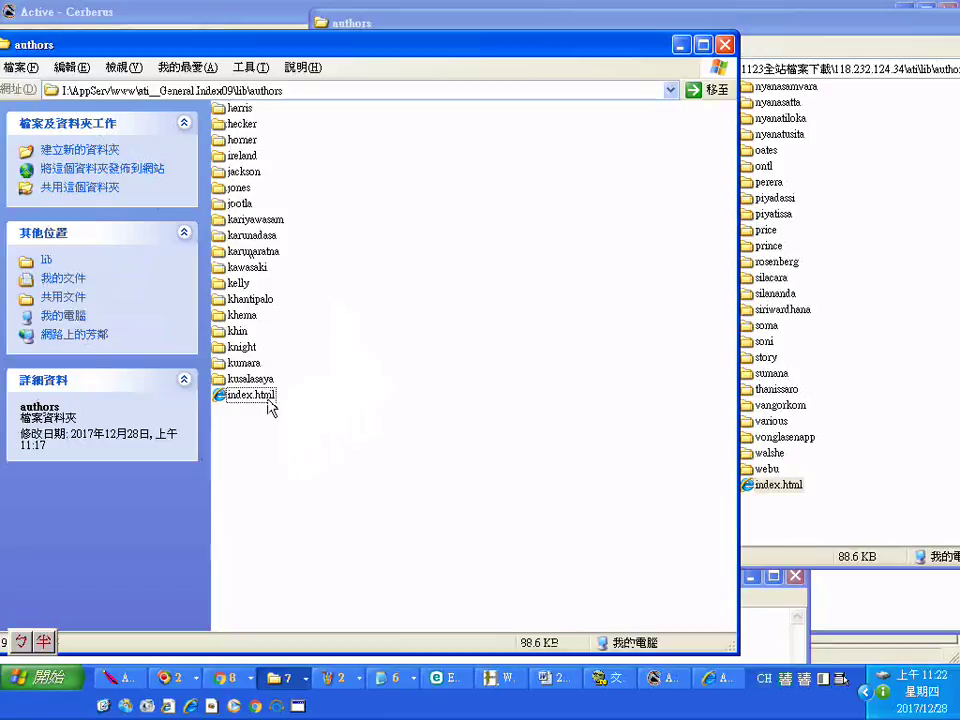
left_click(772, 487)
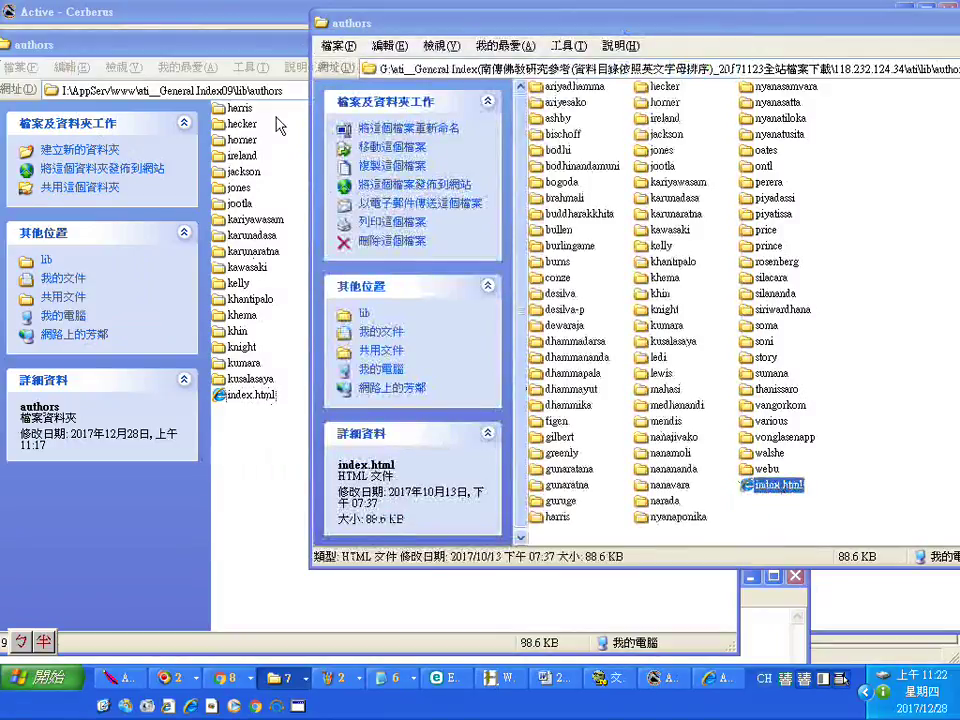
left_click(180, 50)
left_click(230, 91)
left_click(180, 90)
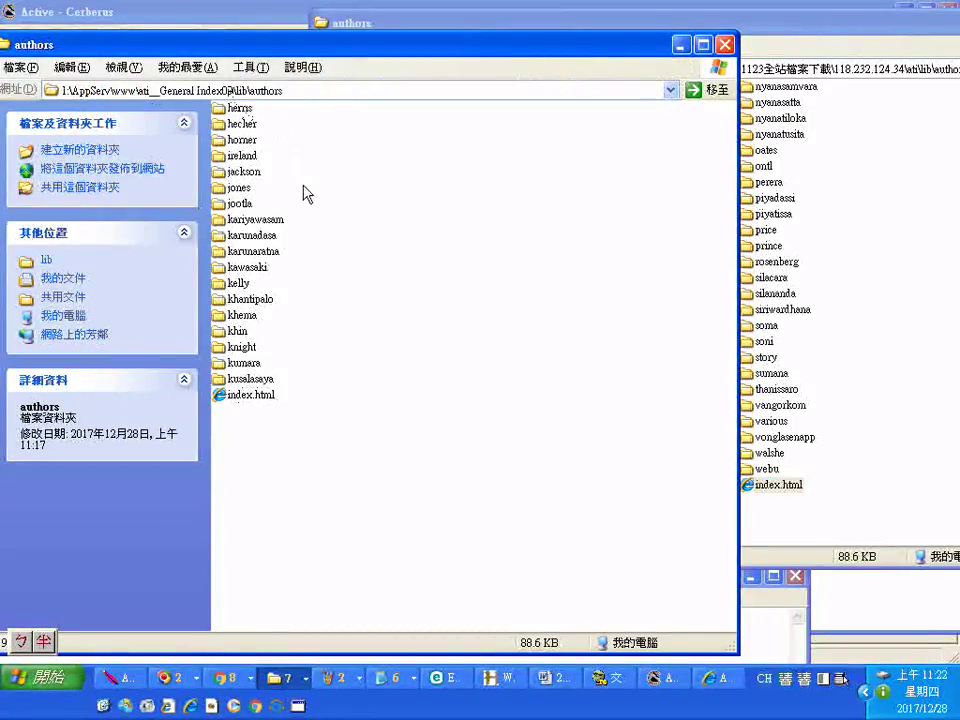
left_click(806, 22)
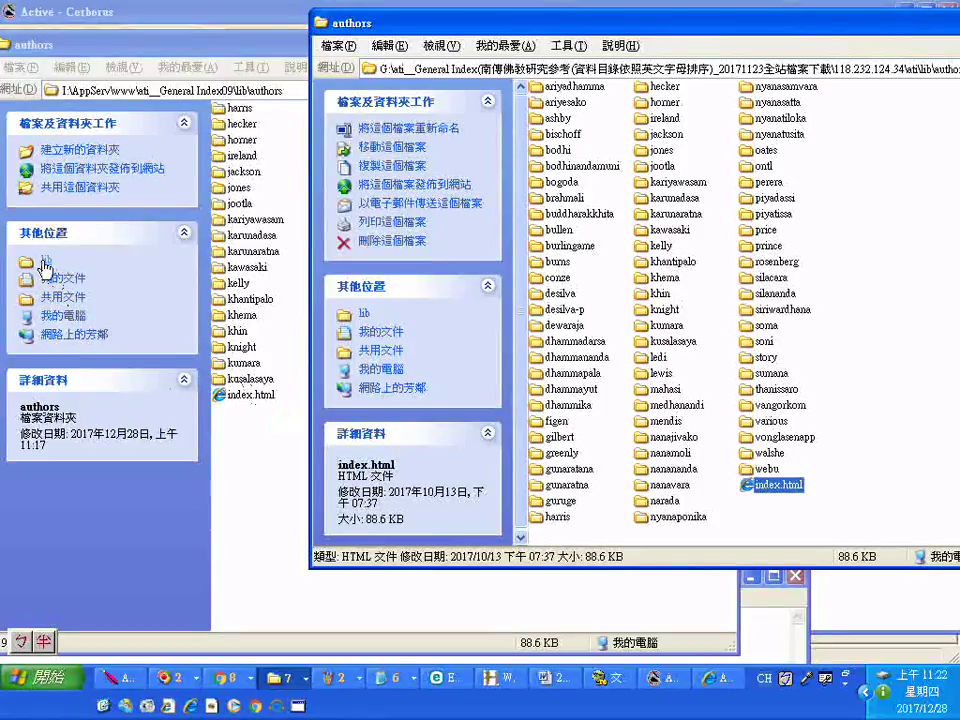
left_click(229, 89)
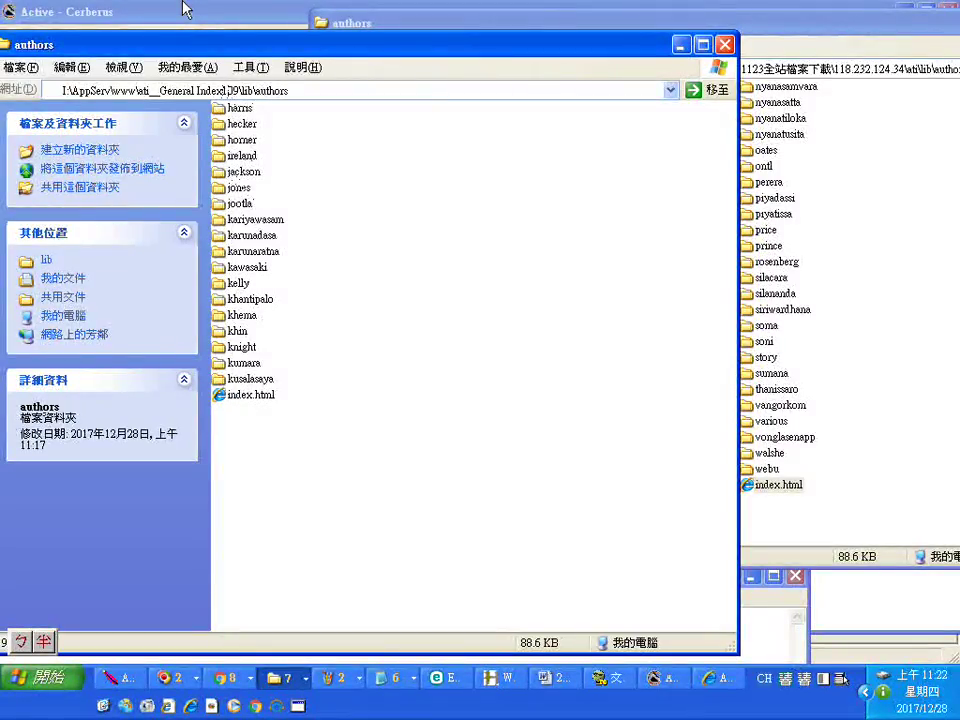
key("BackSpace")
key("BackSpace")
key("BackSpace")
key("BackSpace")
key("BackSpace")
key("BackSpace")
key("BackSpace")
key("BackSpace")
key("BackSpace")
key("BackSpace")
key("BackSpace")
key("BackSpace")
key("shift+Home")
key("Return")
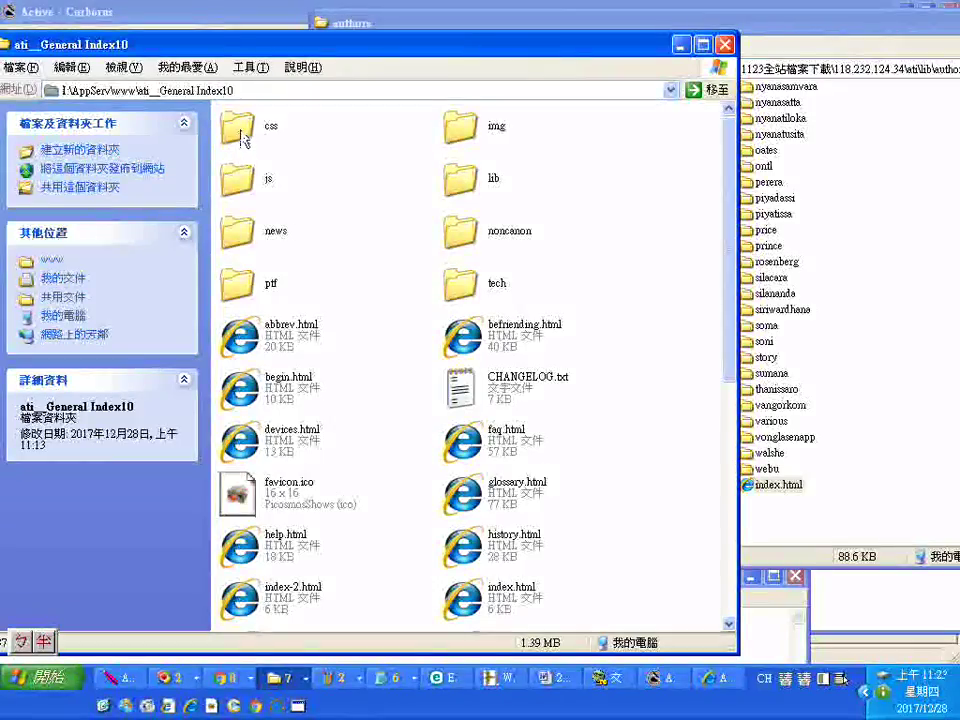
Create a new folder with the default name inside ati__General Index10
right_click(632, 218)
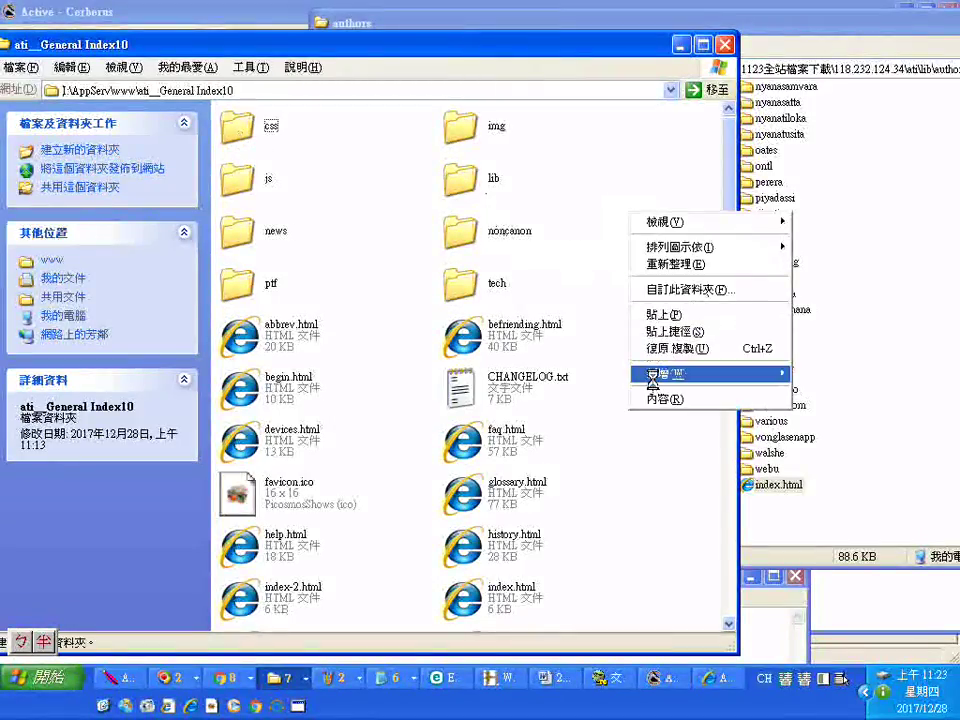
left_click(656, 373)
left_click(489, 376)
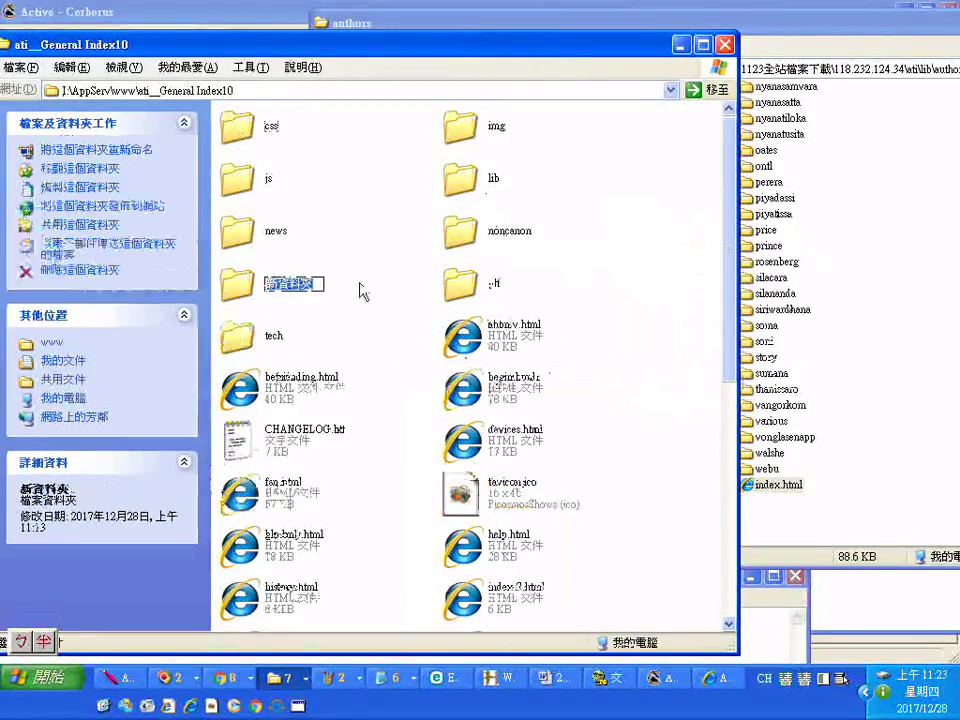
left_click(243, 130)
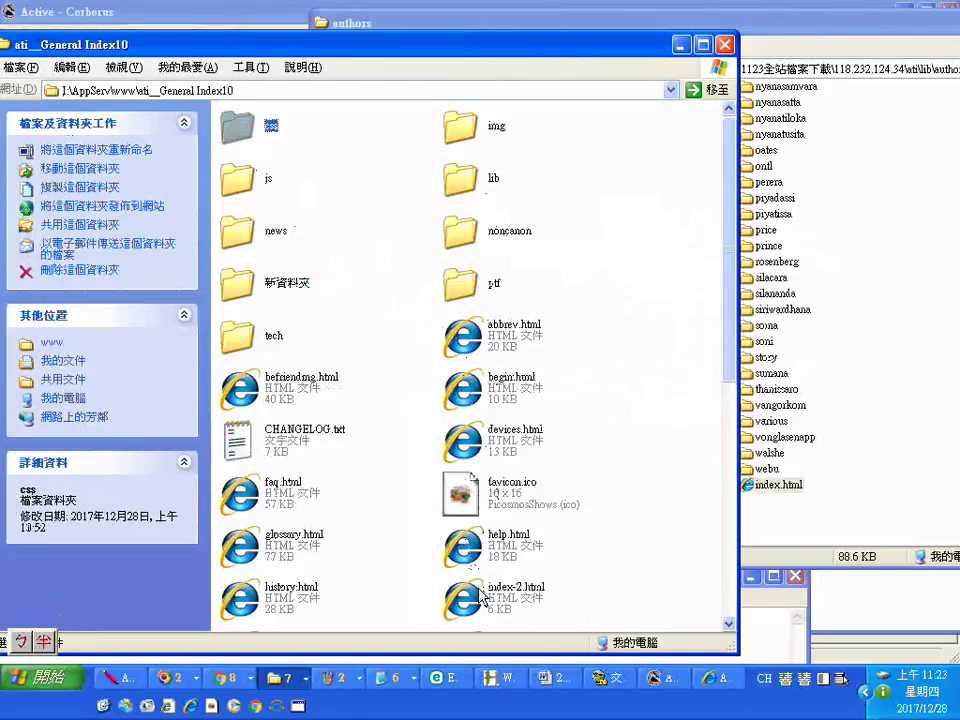
Try to duplicate all items of ati__General Index10 within the same folder, cancelling the copy partway
key("ctrl+a")
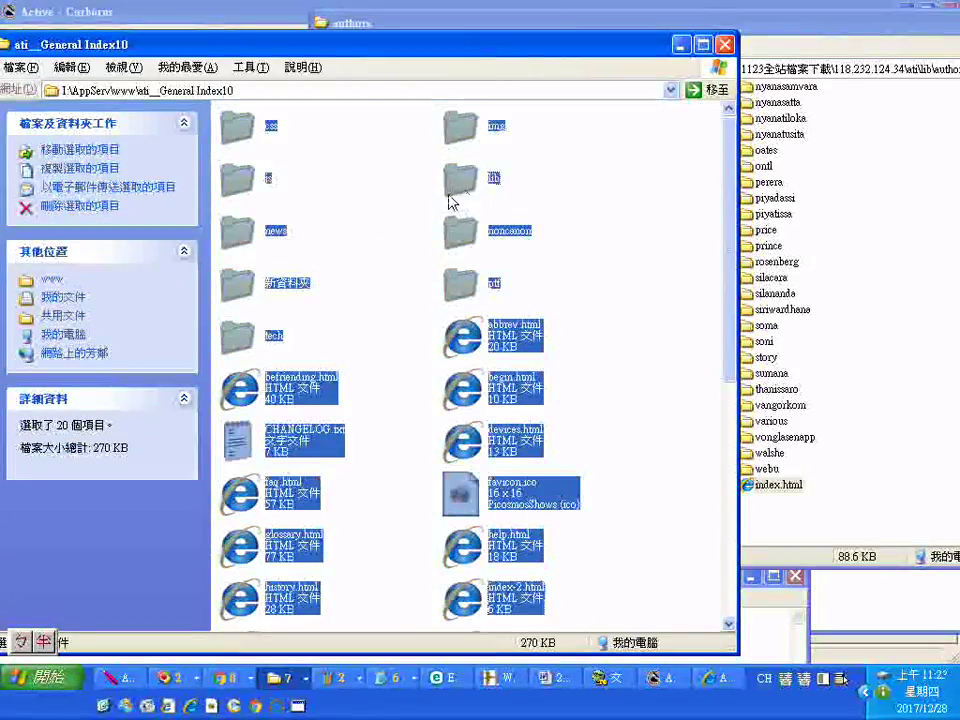
key("ctrl+c")
key("ctrl+v")
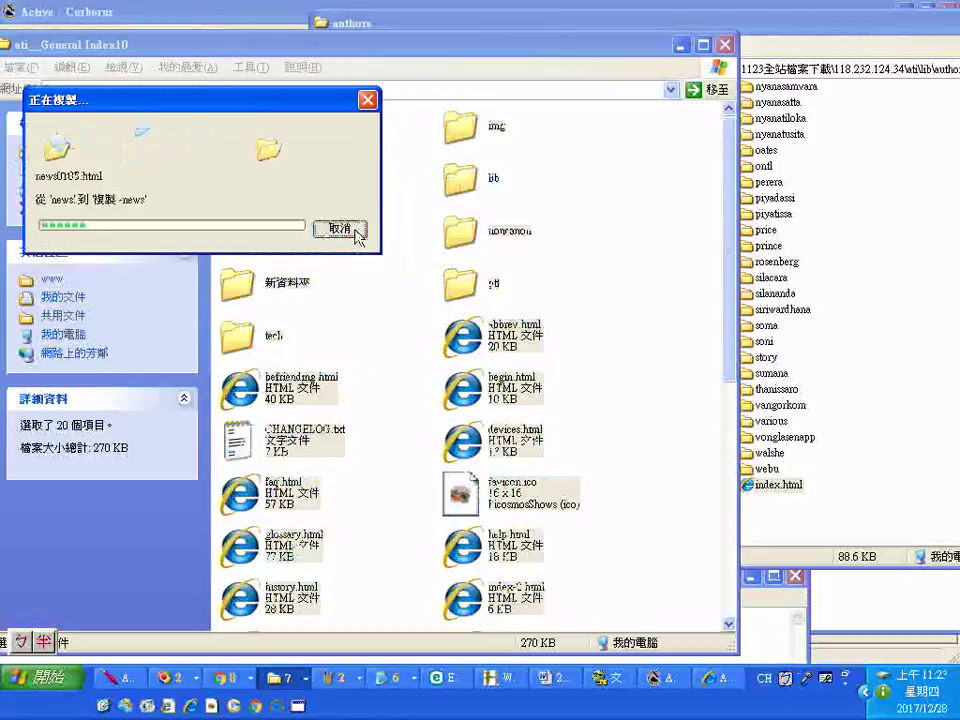
scroll(543, 360, "down", 5)
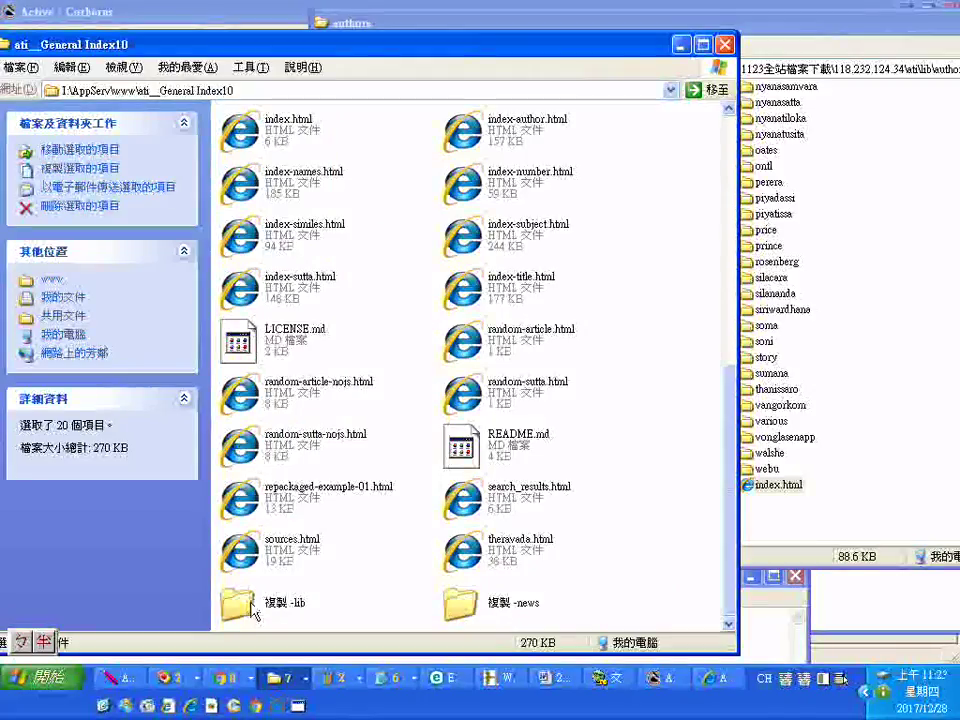
Delete the duplicated folders 複製 -lib and 複製 -news from ati__General Index10
left_click(289, 606)
left_click(495, 612, "ctrl")
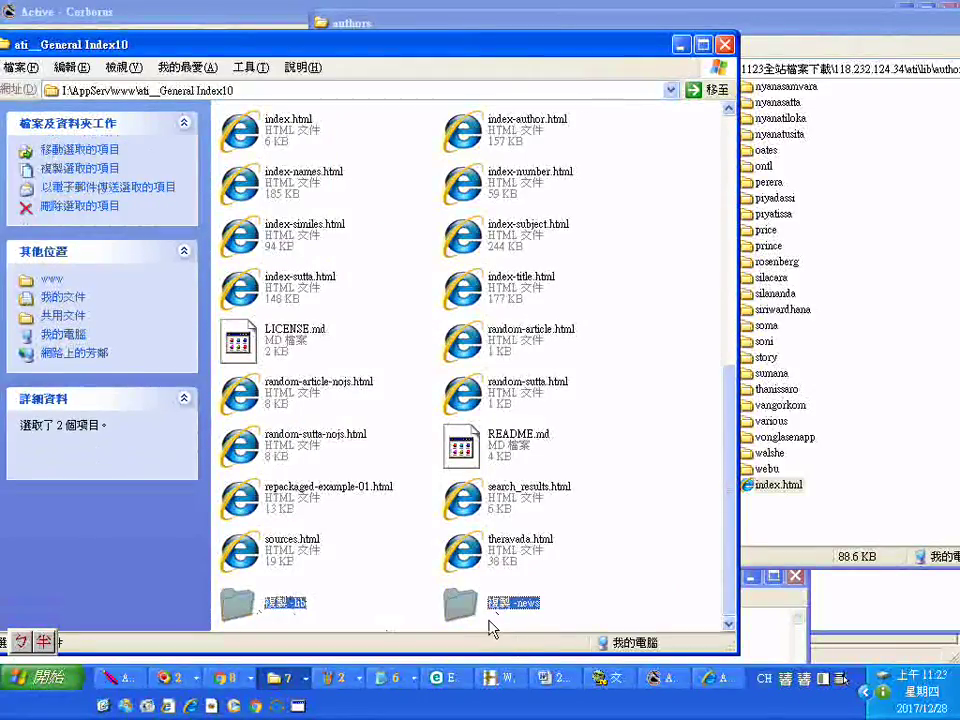
key("Delete")
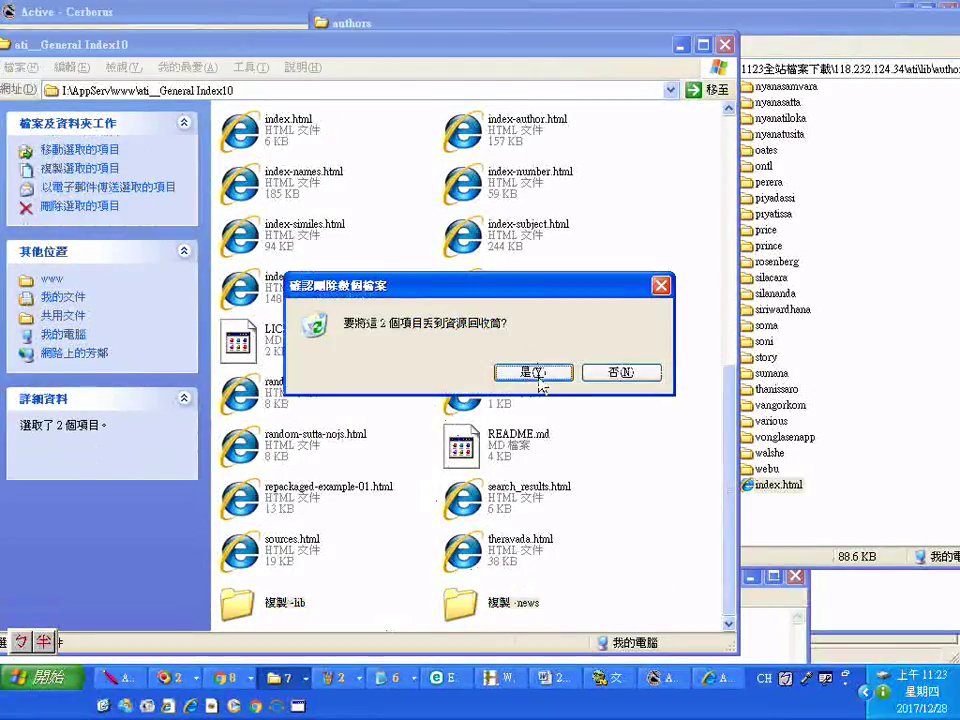
left_click(538, 372)
scroll(560, 500, "up", 5)
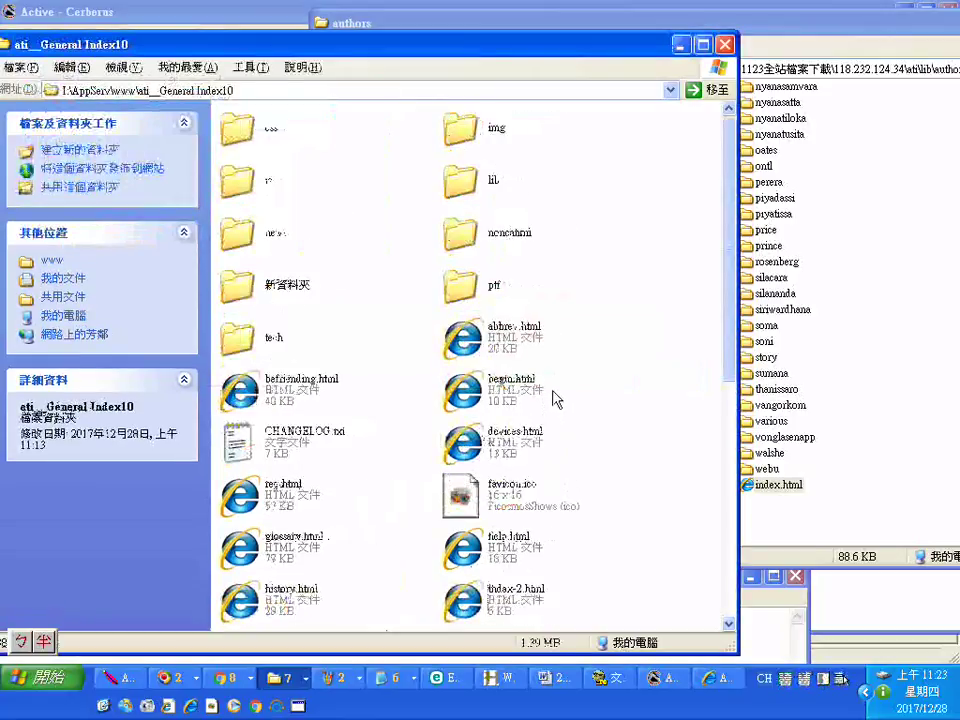
scroll(555, 420, "down", 5)
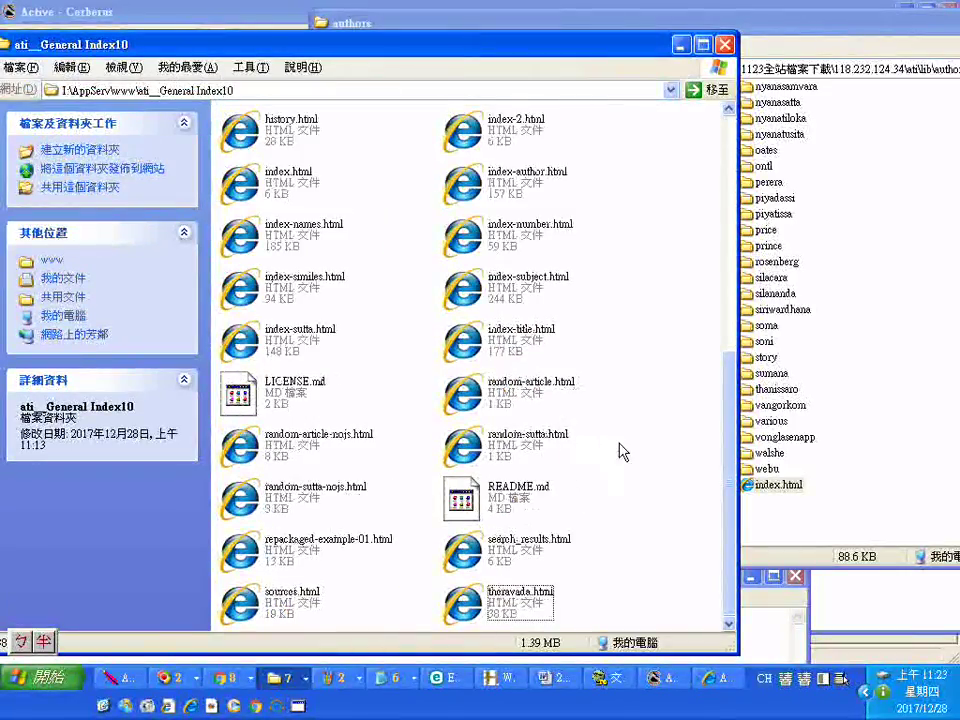
scroll(636, 437, "up", 5)
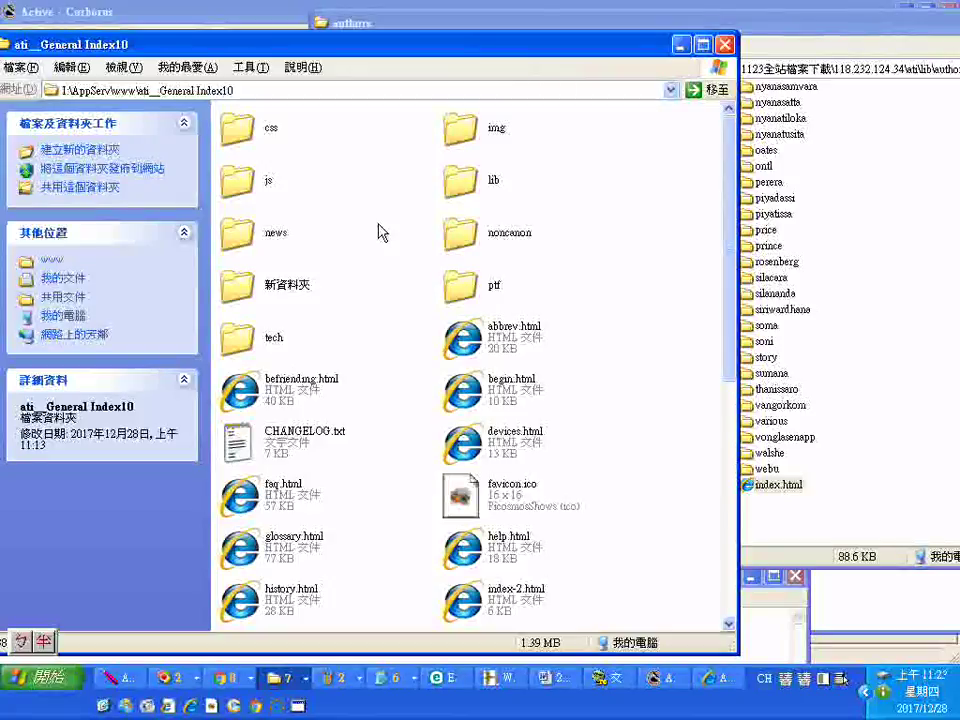
Copy everything in ati__General Index10 except lib and the new folder into the folder 新資料夾
key("ctrl+a")
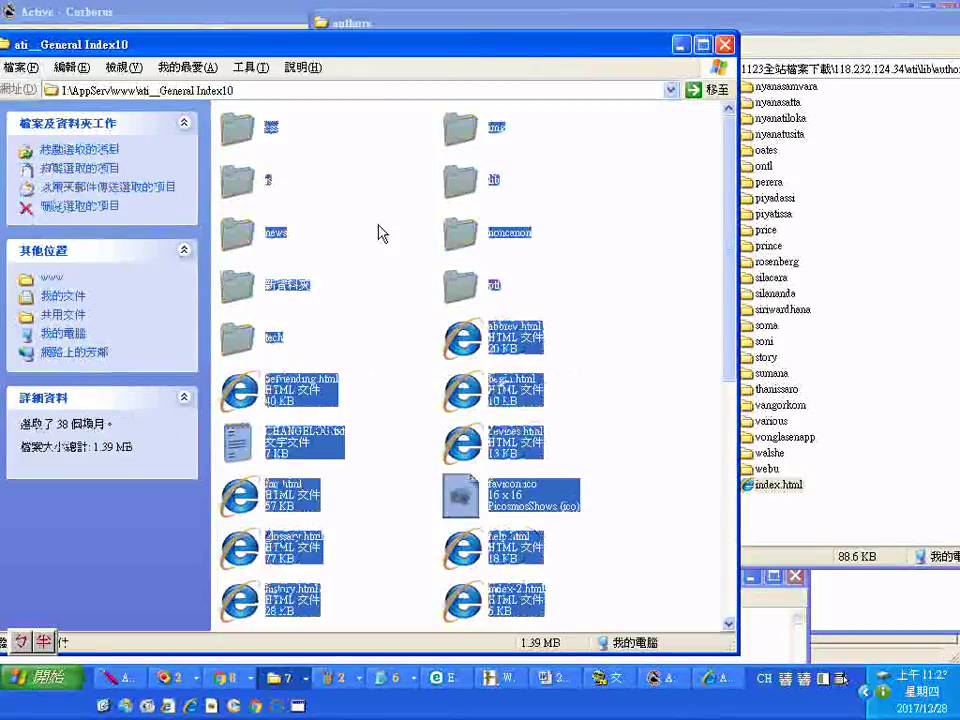
left_click(238, 289, "ctrl")
left_click(456, 186, "ctrl")
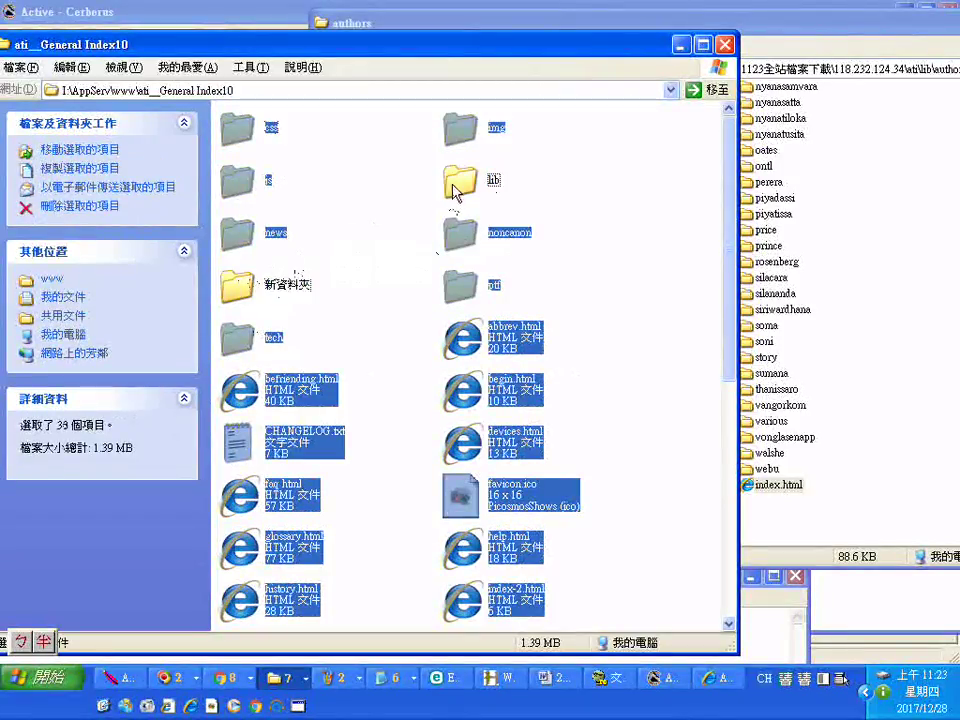
left_click_drag(288, 390, 288, 390)
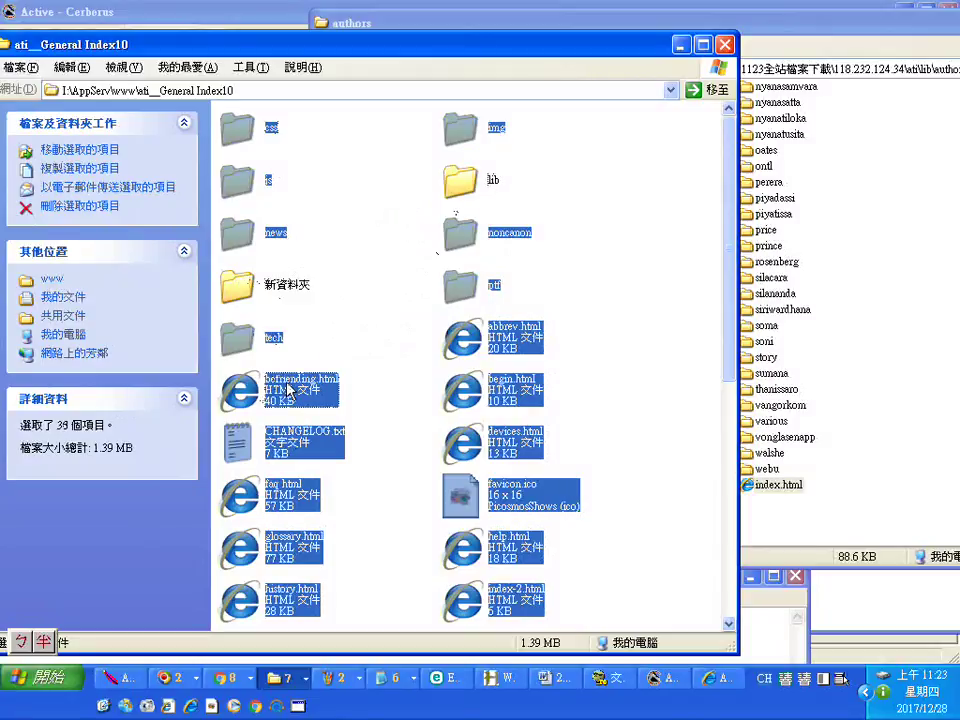
right_click(292, 378)
left_click(317, 621)
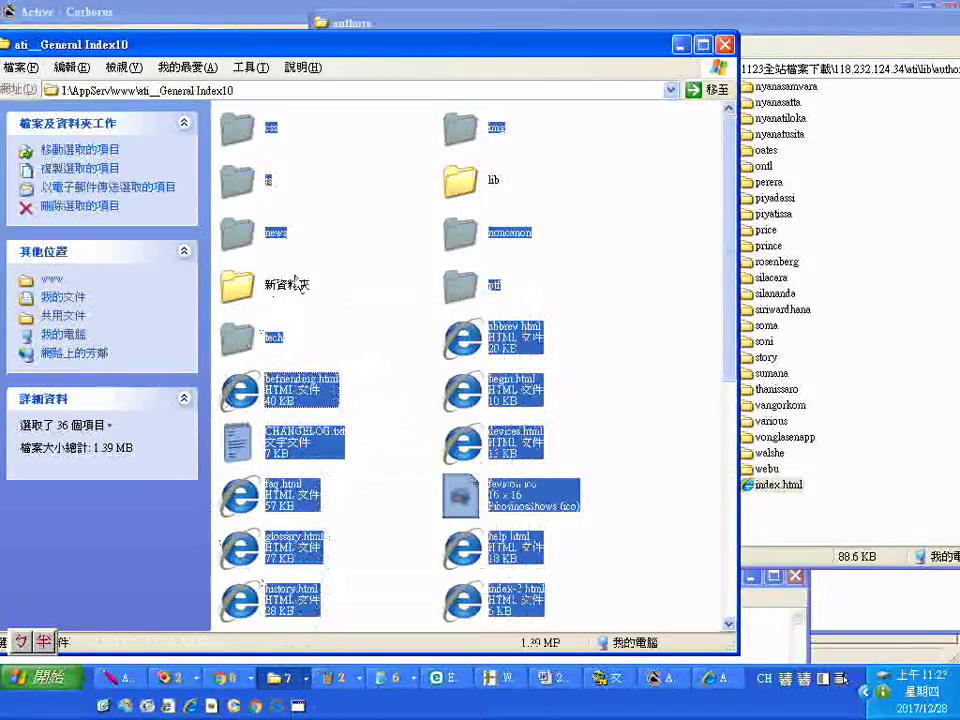
right_click(285, 287)
left_click(310, 586)
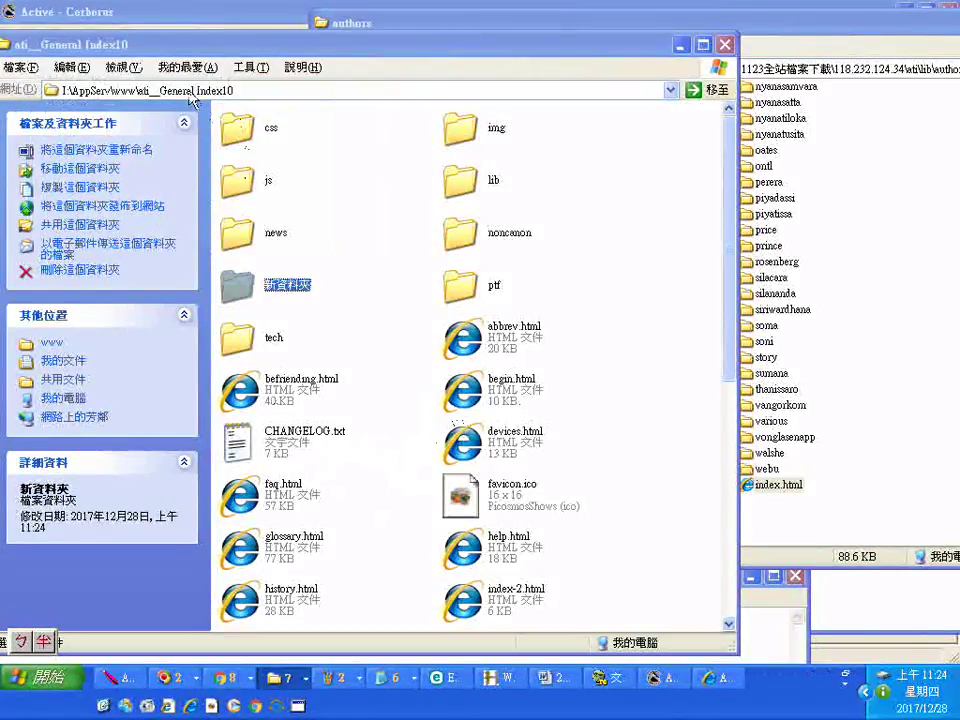
Rename the folder 新資料夾 as ati__General Index11, reusing the parent folder's name from the path
left_click(148, 88)
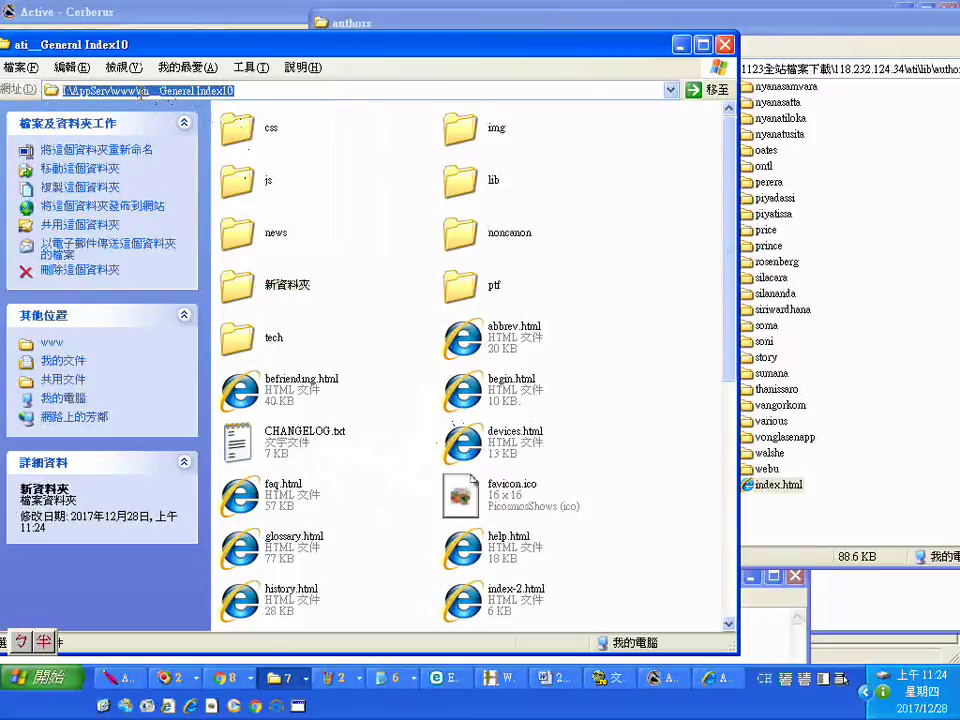
left_click_drag(138, 94, 279, 92)
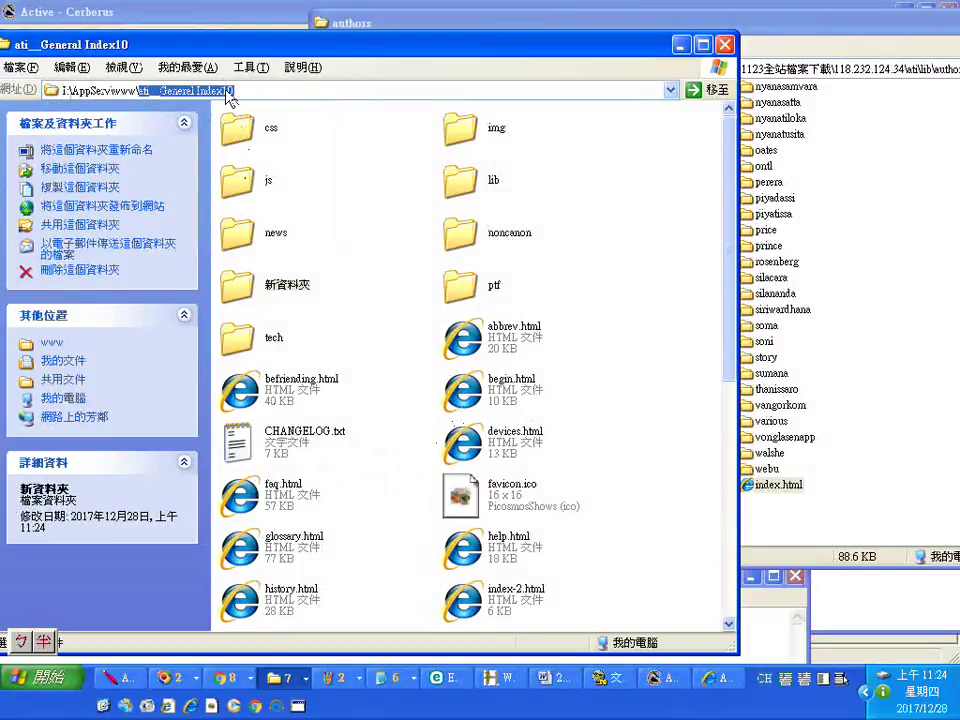
right_click(236, 94)
left_click(262, 143)
left_click(290, 288)
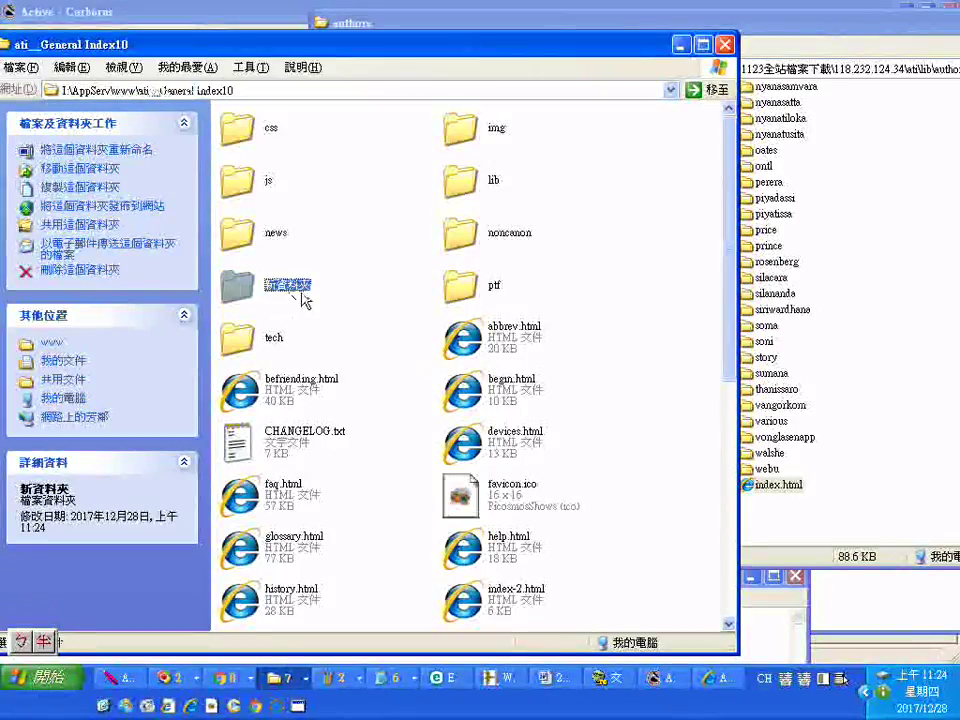
right_click(292, 288)
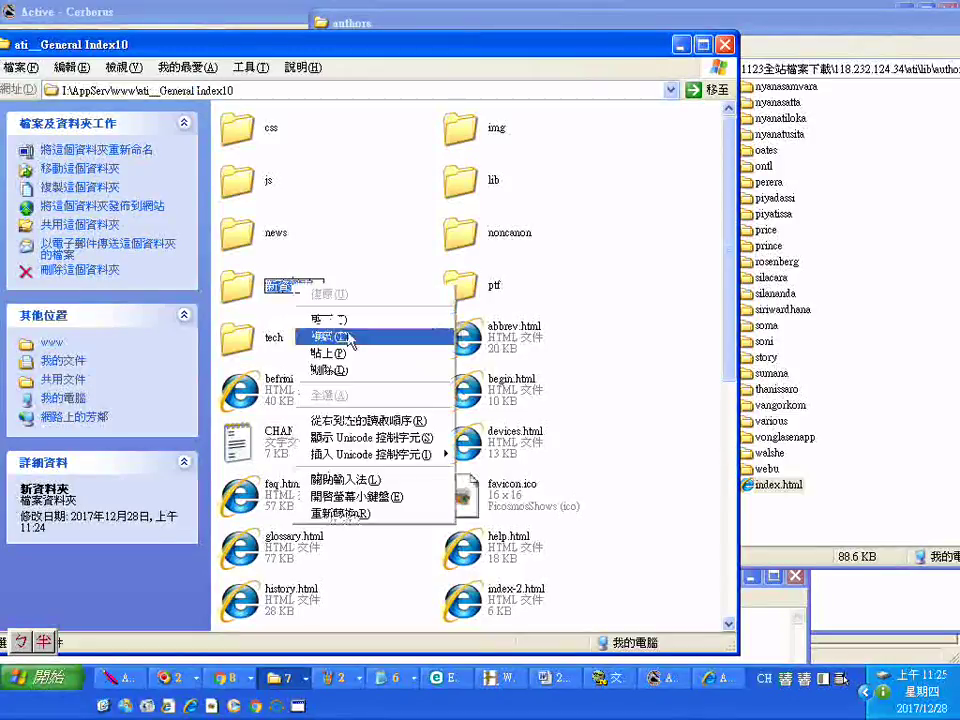
left_click(276, 351)
key("BackSpace")
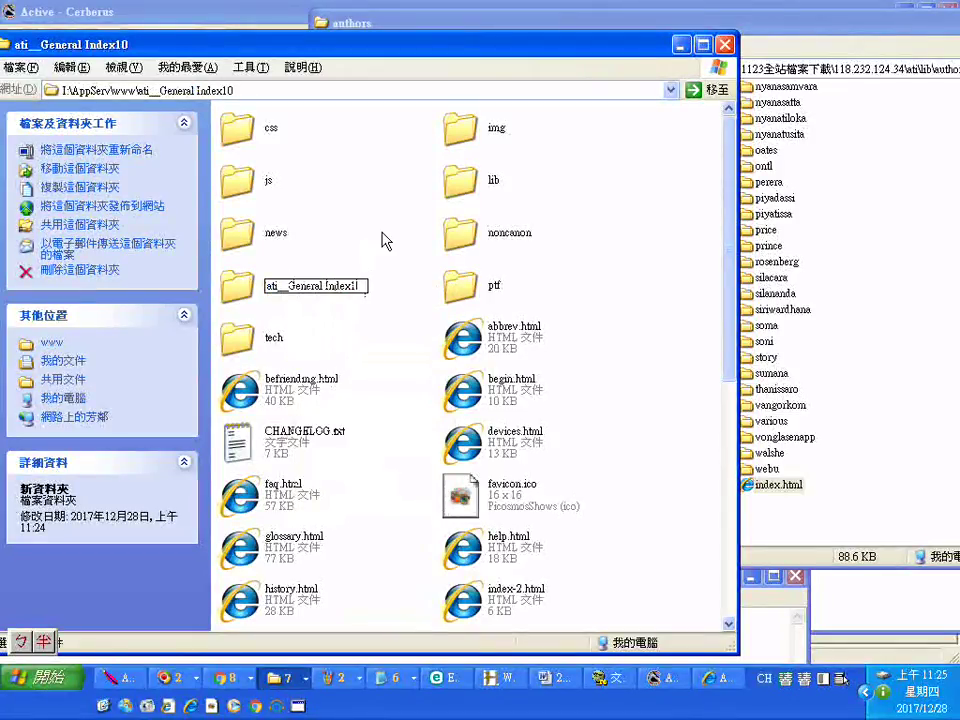
type("1")
key("Return")
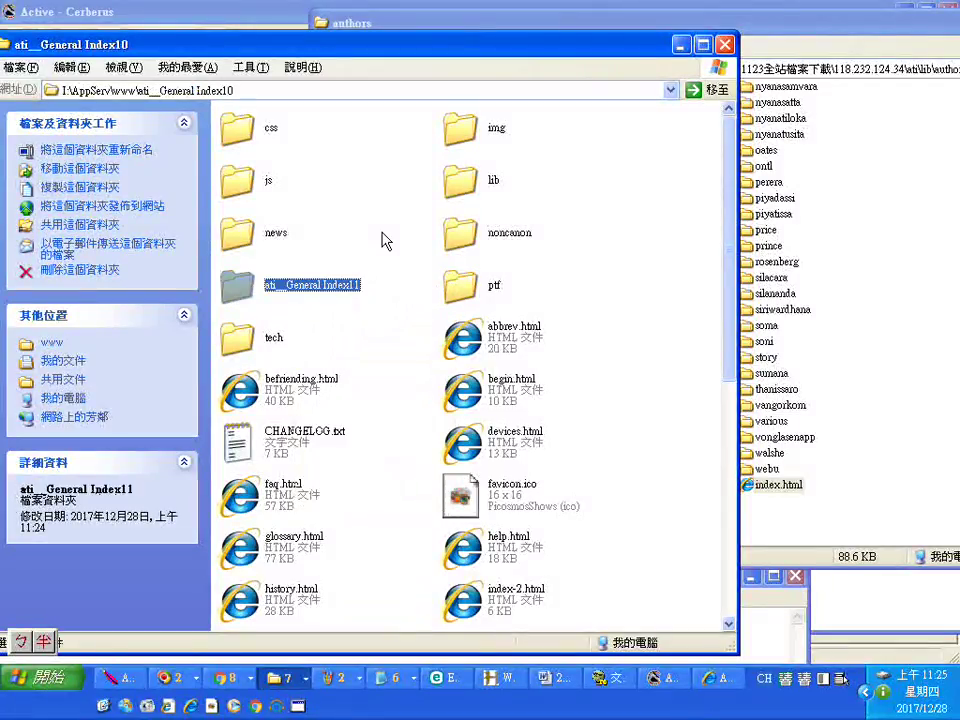
Duplicate the ati__General Index11 folder within ati__General Index10
right_click(315, 297)
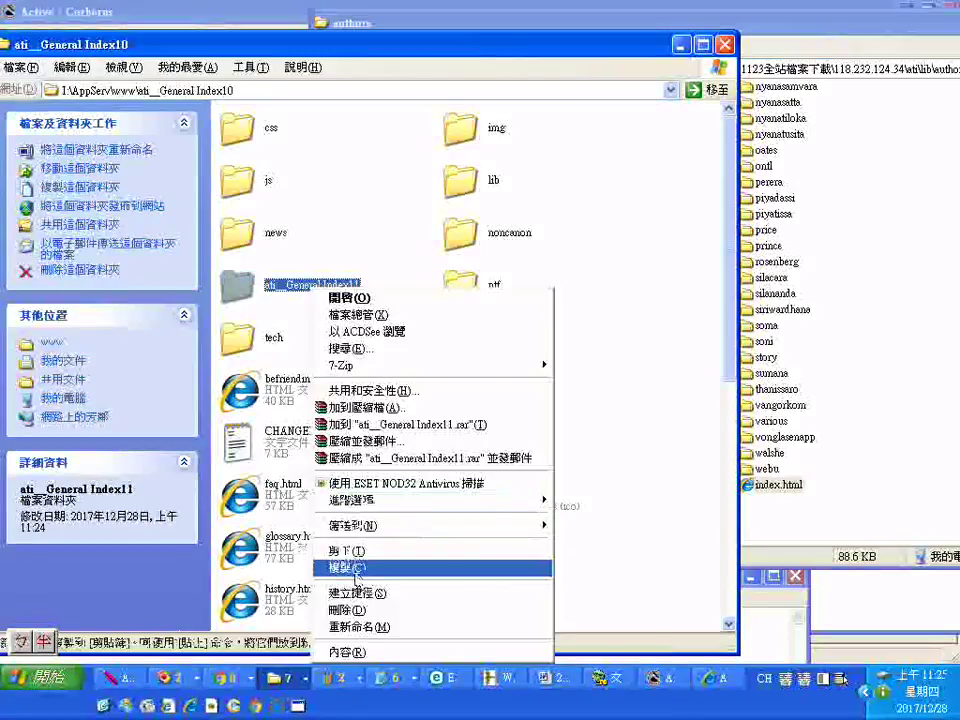
left_click(370, 566)
right_click(390, 380)
left_click(425, 480)
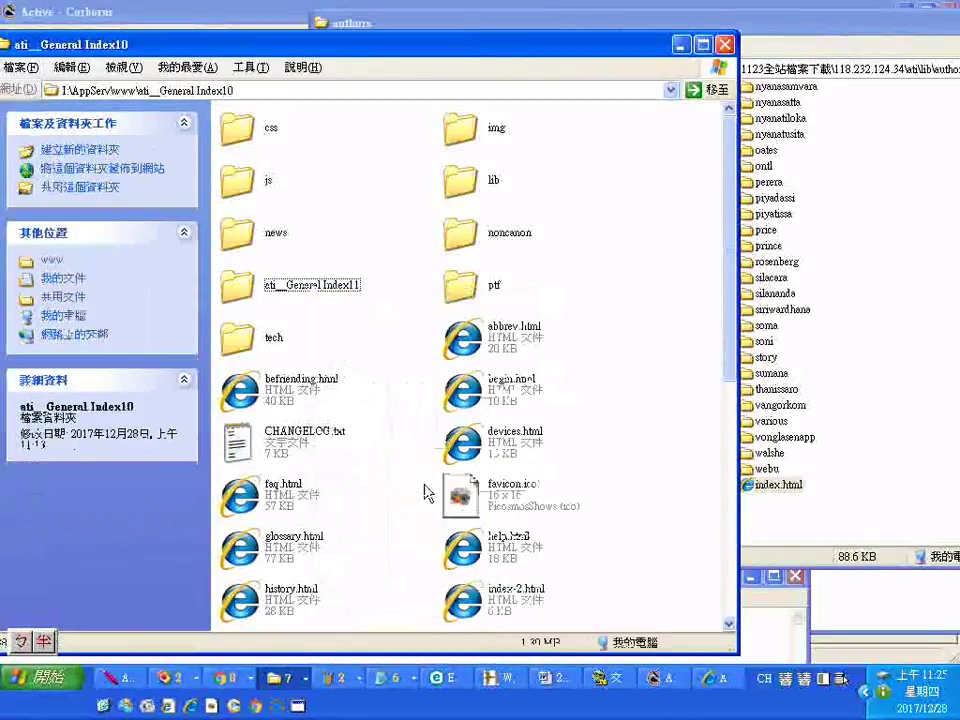
left_click(493, 186)
left_click(493, 179)
right_click(493, 180)
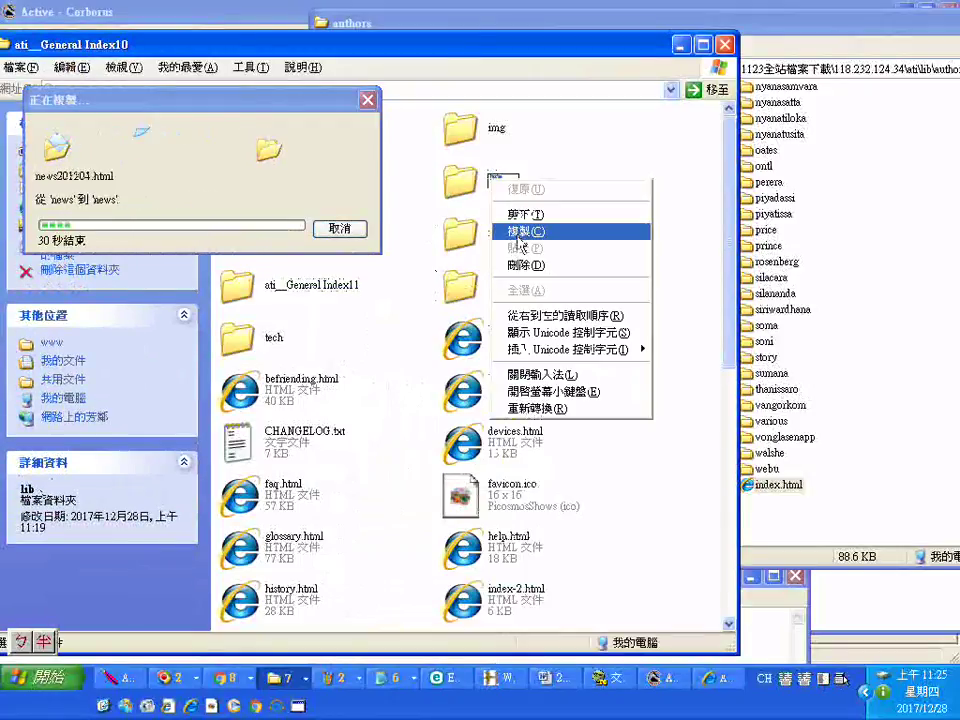
left_click(430, 170)
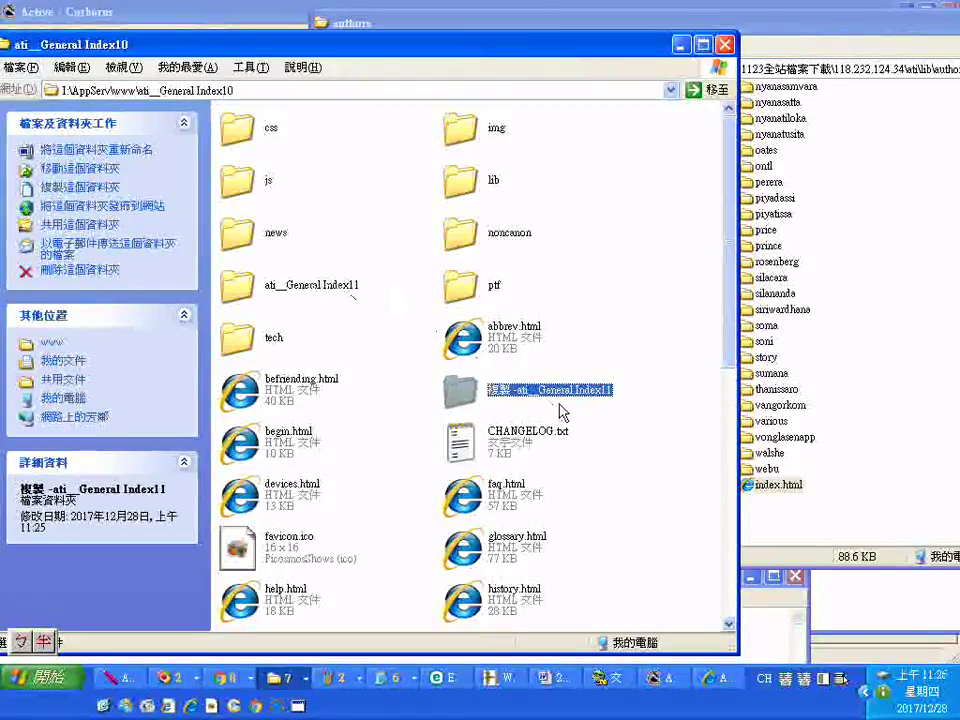
Rename the duplicated ati__General Index11 folder as ati__General Index12
key("Home")
key("shift+Right")
key("shift+Right")
key("shift+Right")
key("shift+Right")
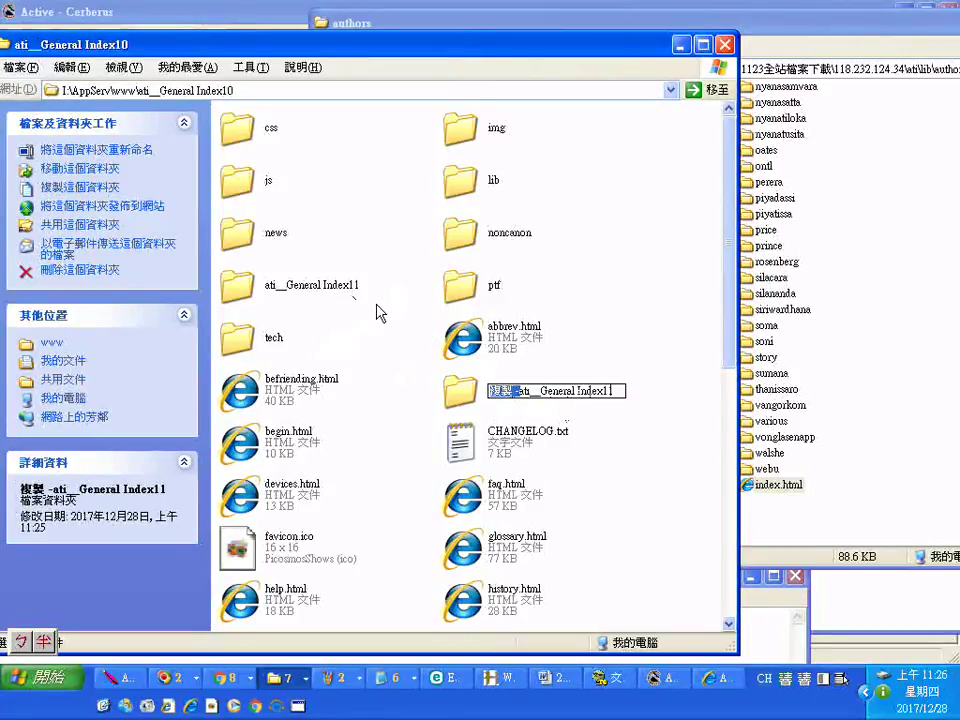
key("Delete")
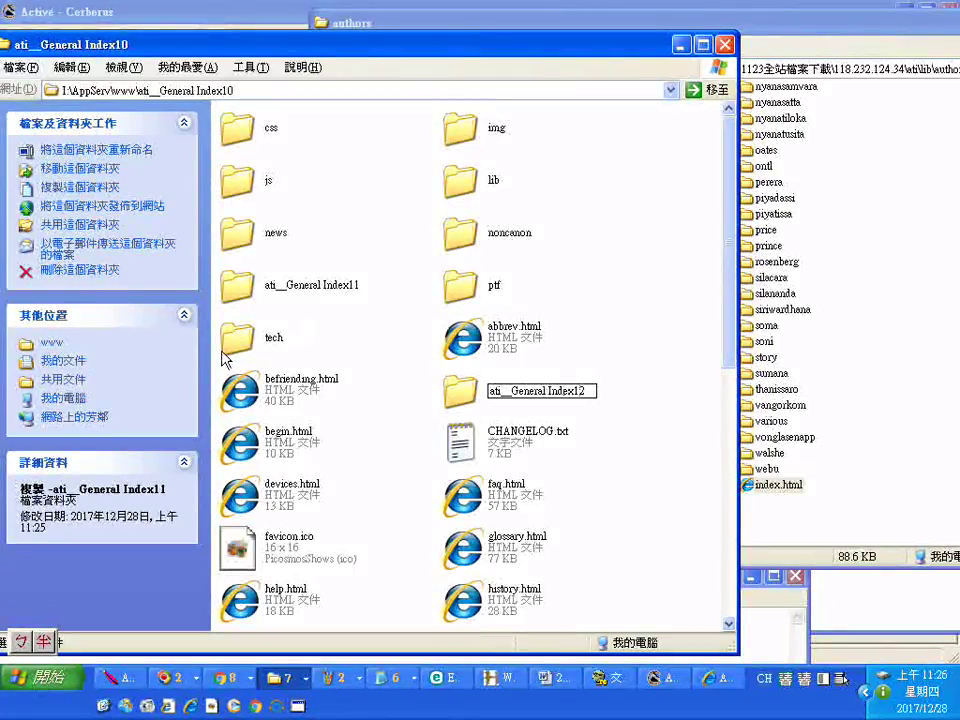
key("Return")
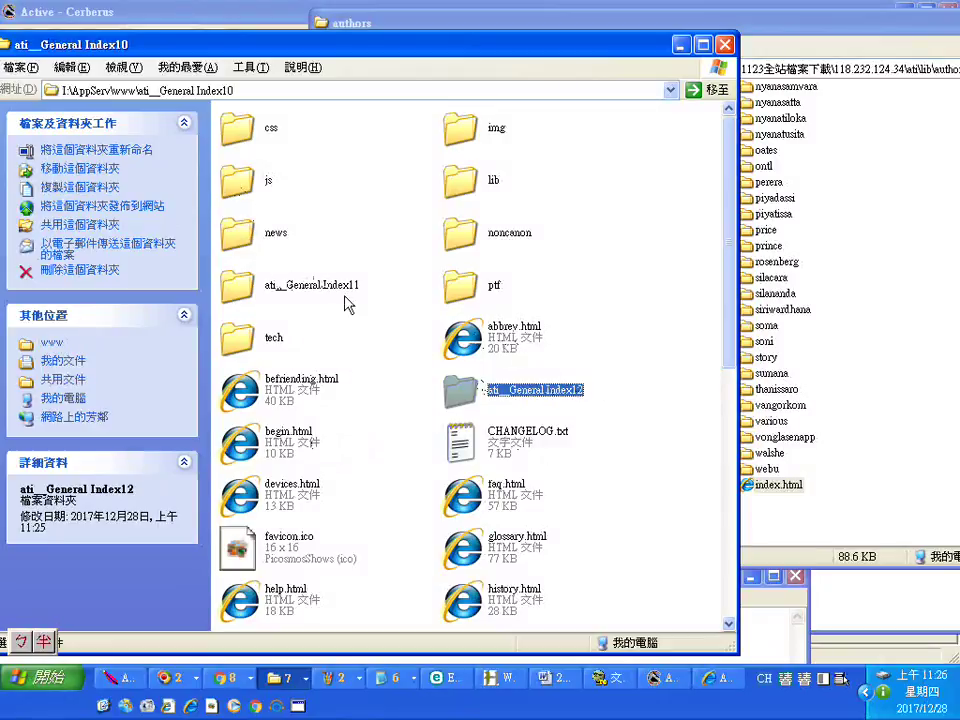
Copy the name of the lib folder in ati__General Index10 for reuse
left_click(492, 195)
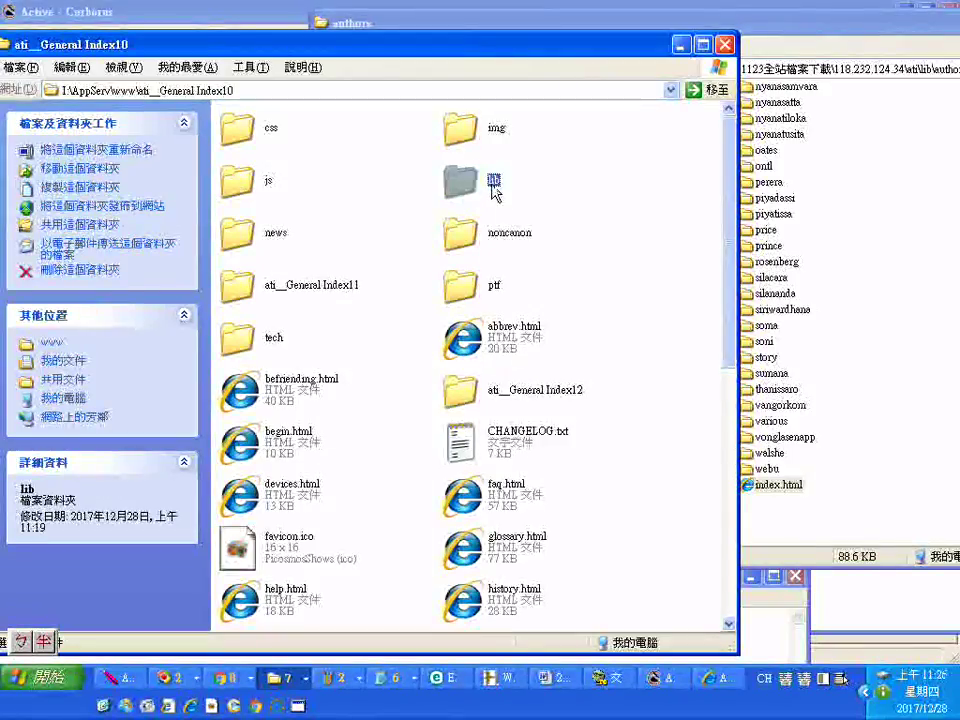
left_click(492, 182)
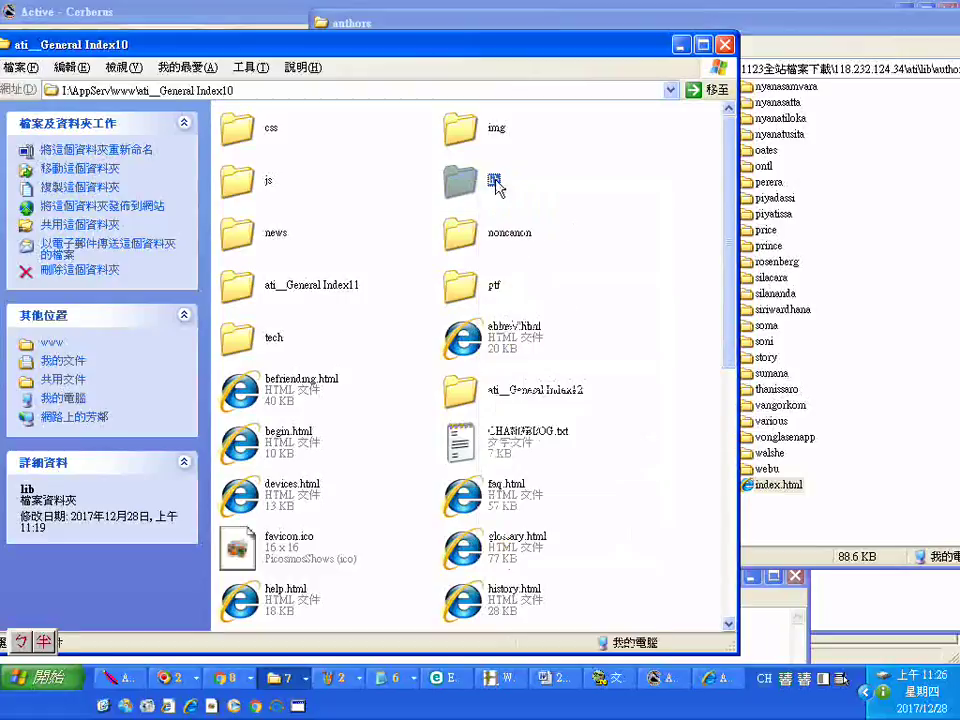
right_click(488, 187)
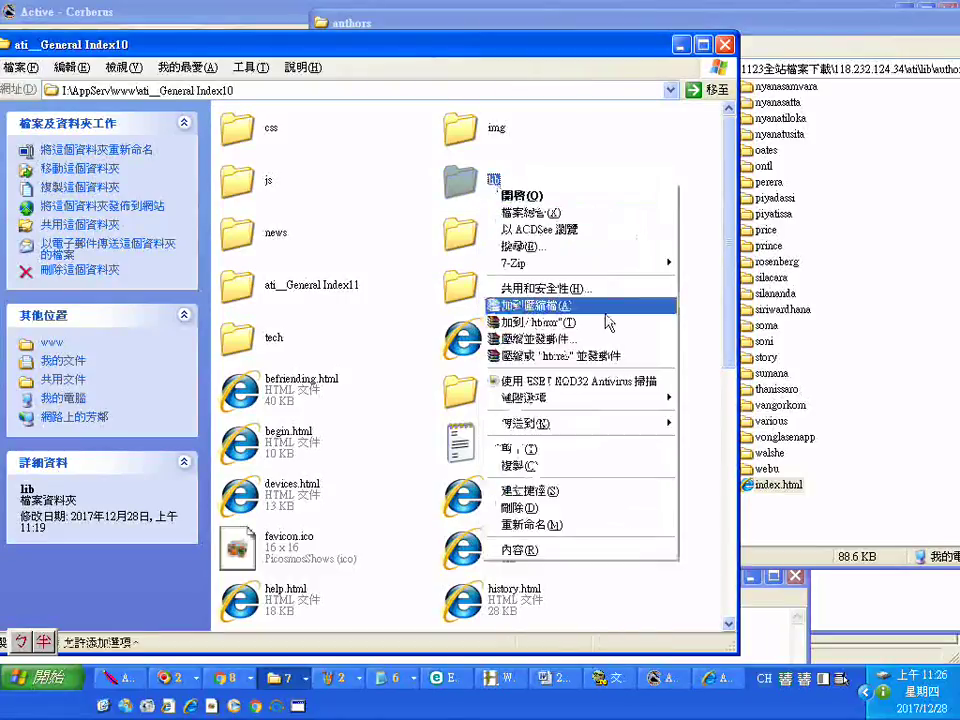
left_click(500, 185)
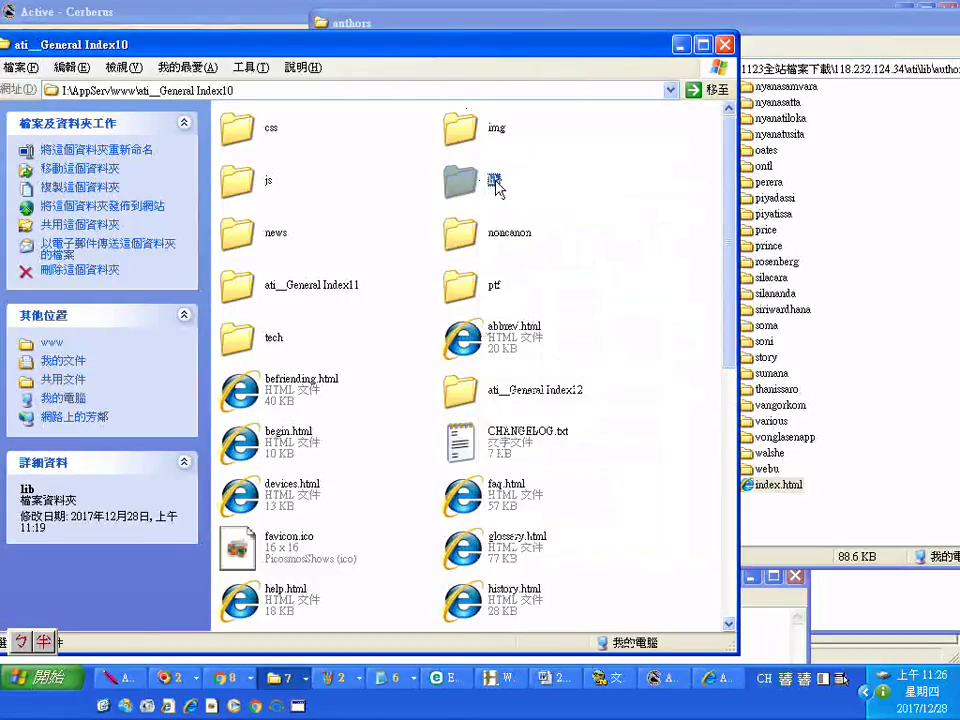
left_click(494, 180)
right_click(494, 180)
left_click(530, 204)
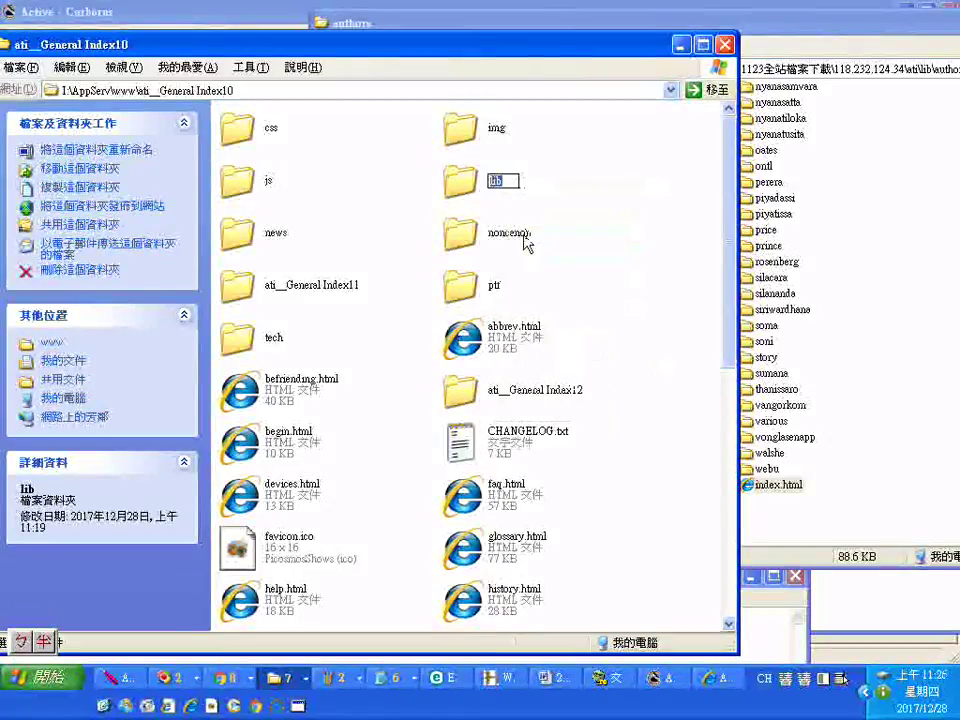
Create a folder inside ati__General Index11 and name it lib, reusing the copied folder name
left_click(265, 290)
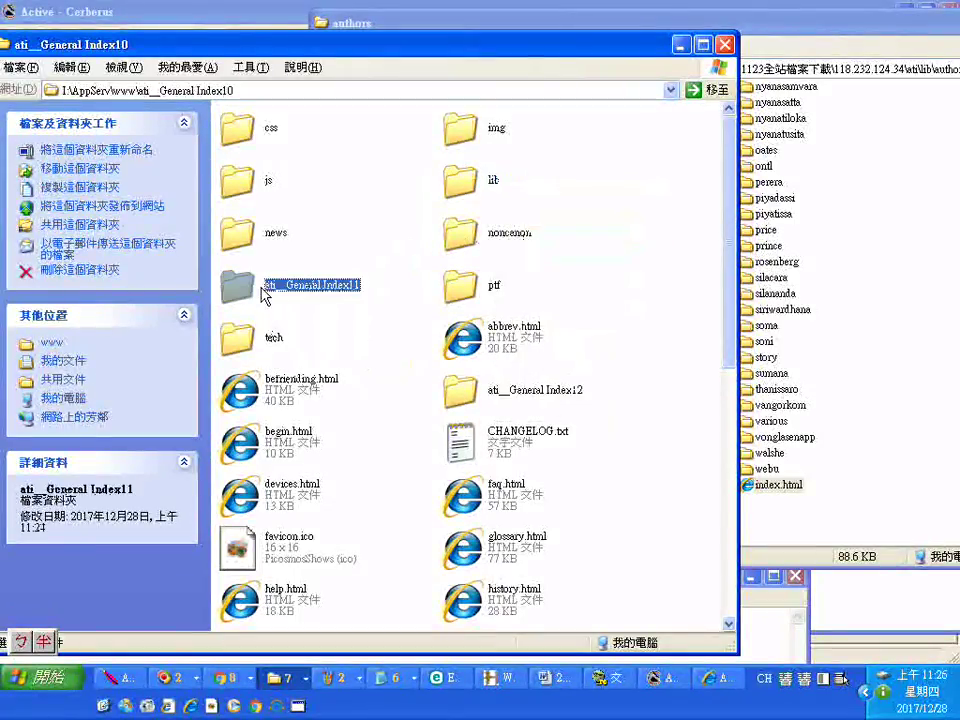
right_click(252, 292)
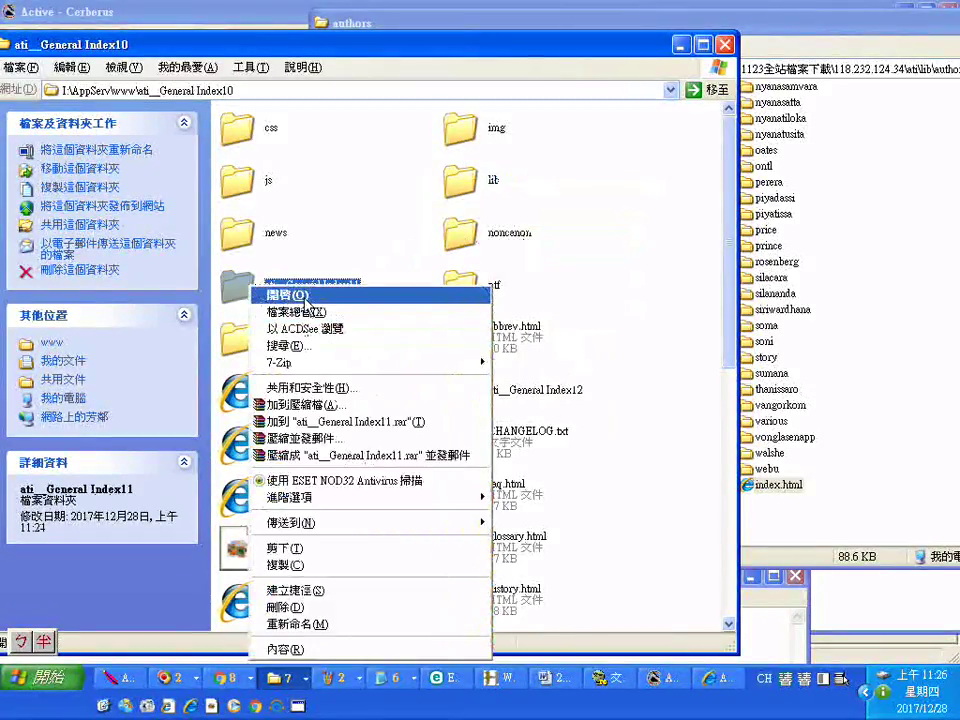
left_click(290, 297)
right_click(408, 189)
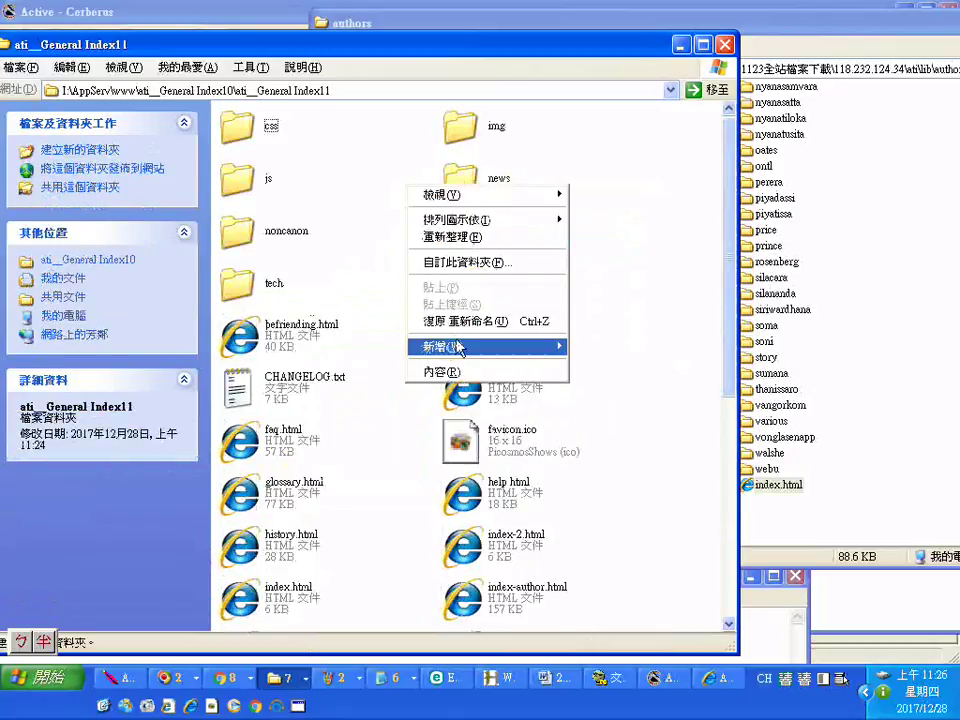
mouse_move(458, 345)
left_click(605, 347)
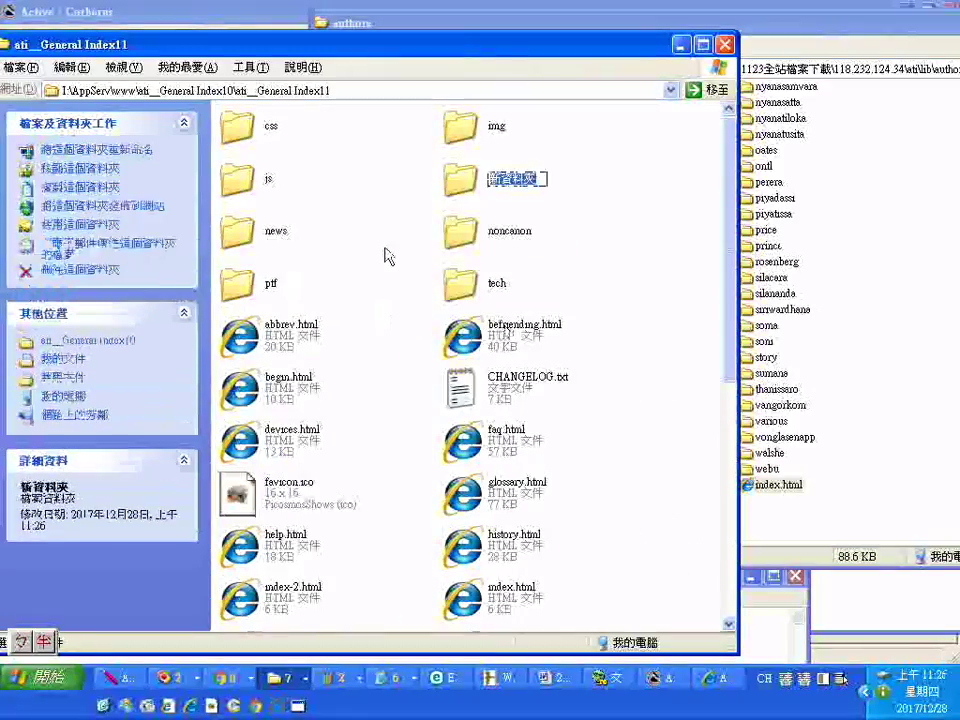
right_click(513, 182)
left_click(548, 251)
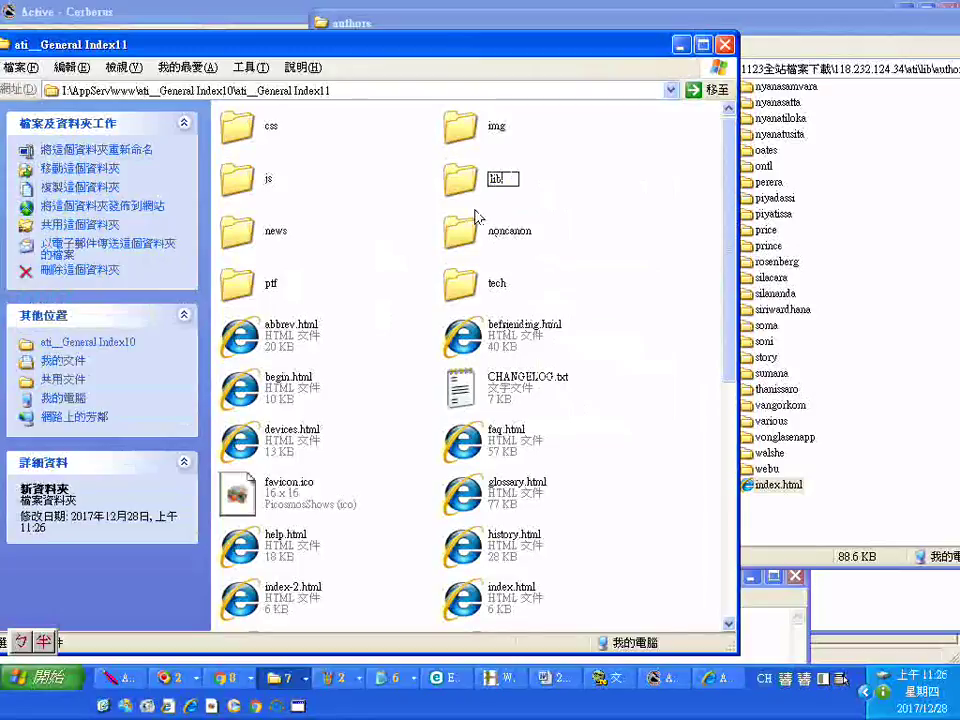
key("Return")
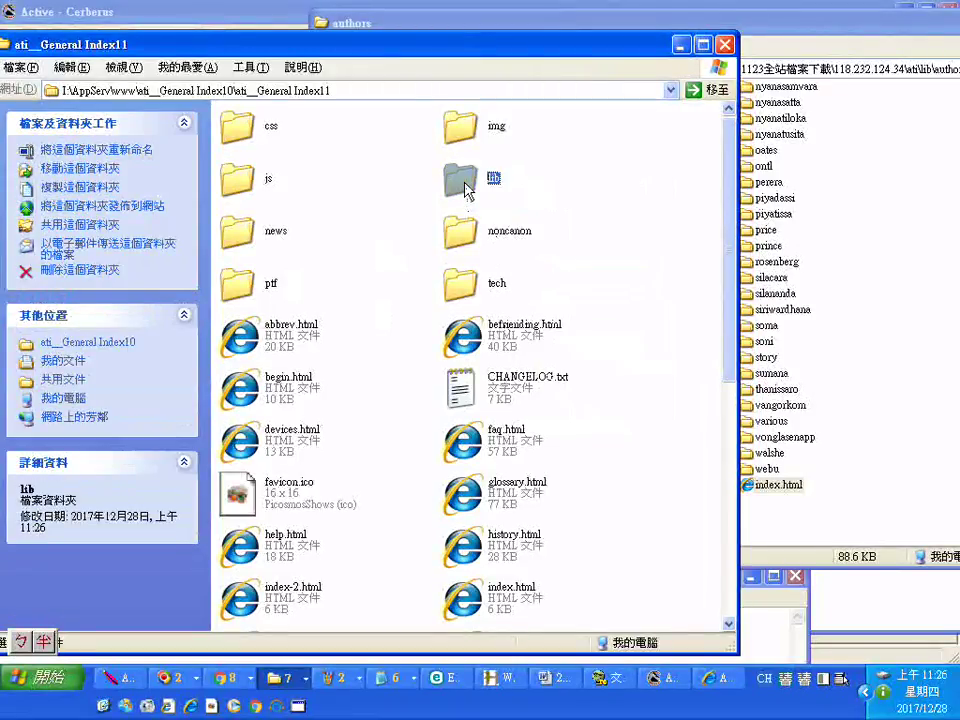
Copy index.html from the downloaded site's authors folder into the lib folder of ati__General Index11
right_click(466, 190)
left_click(495, 192)
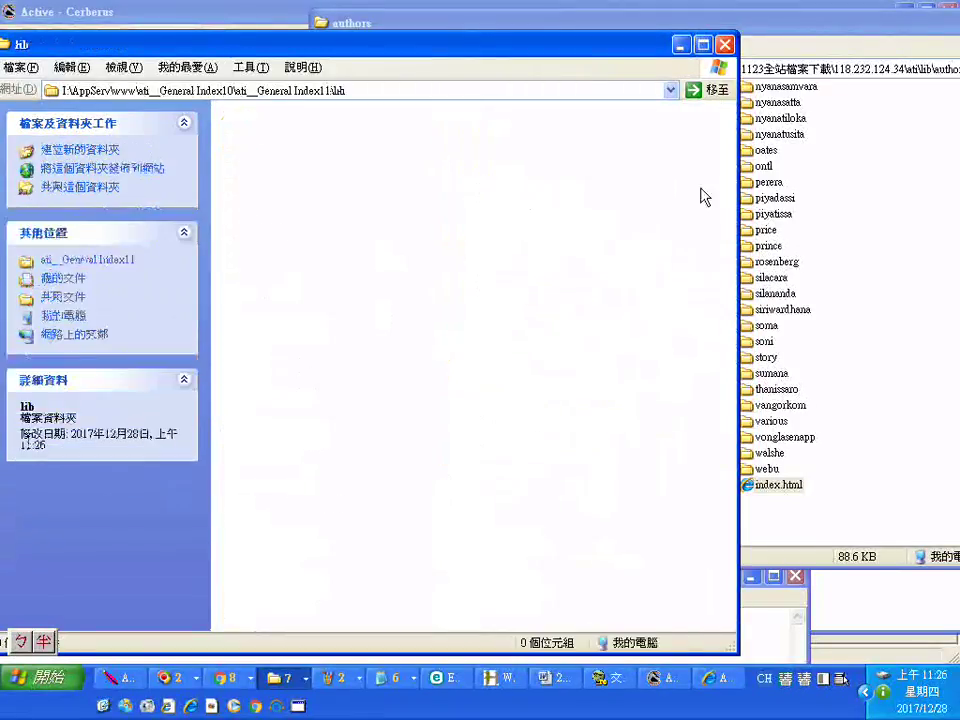
left_click(778, 28)
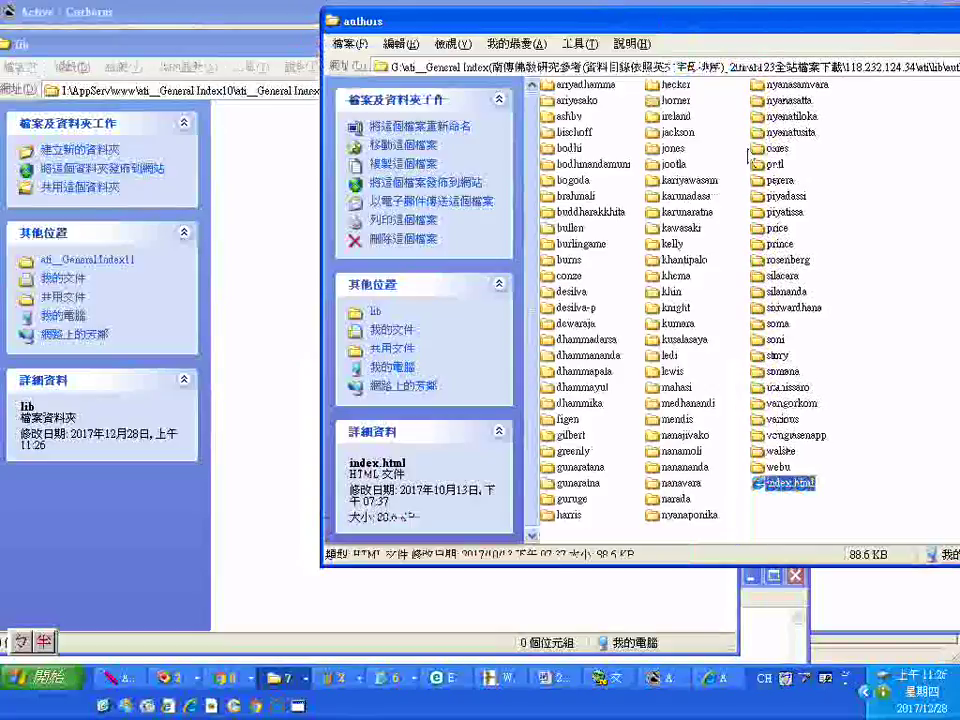
left_click_drag(770, 483, 217, 310)
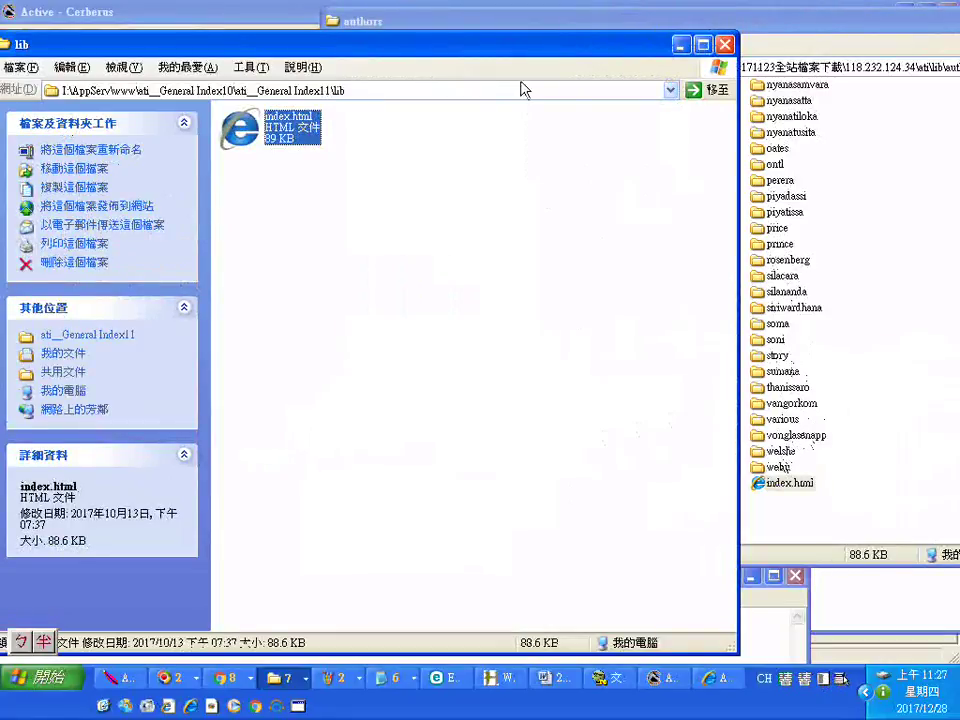
Try to go to the lib folder of ati__General Index12 by changing 11 to 12 in the path
left_click(259, 90)
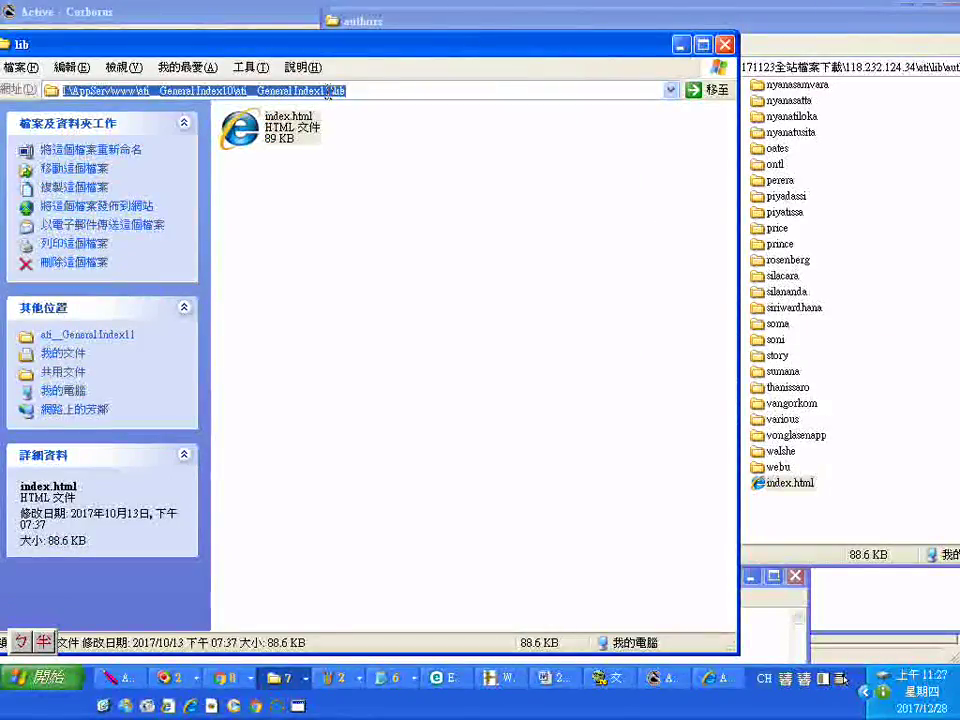
left_click(250, 90)
type("2")
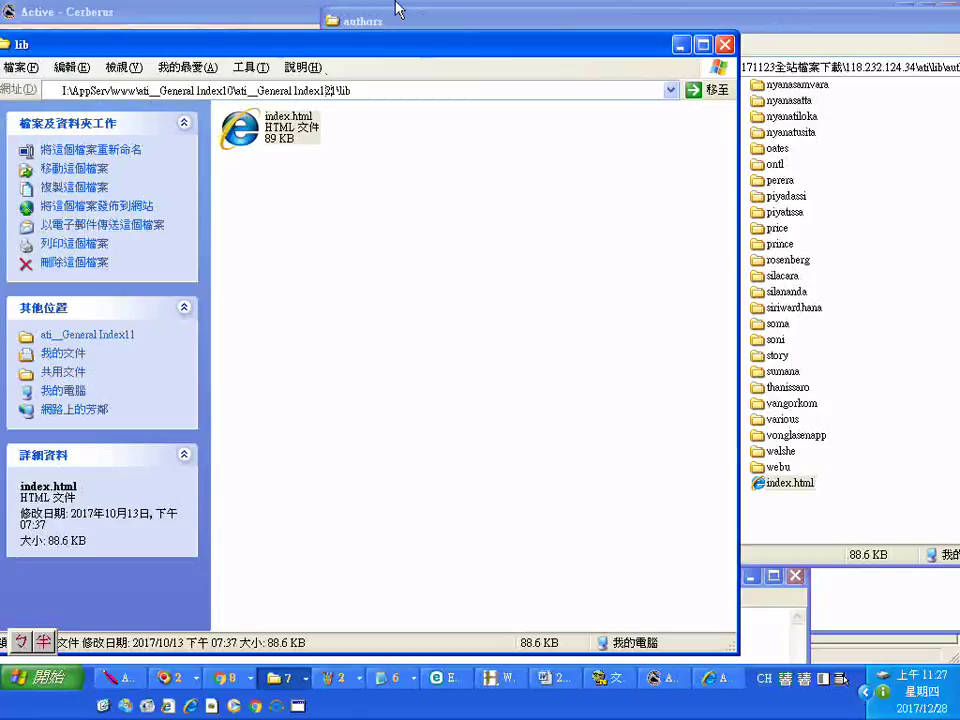
key("Delete")
key("Return")
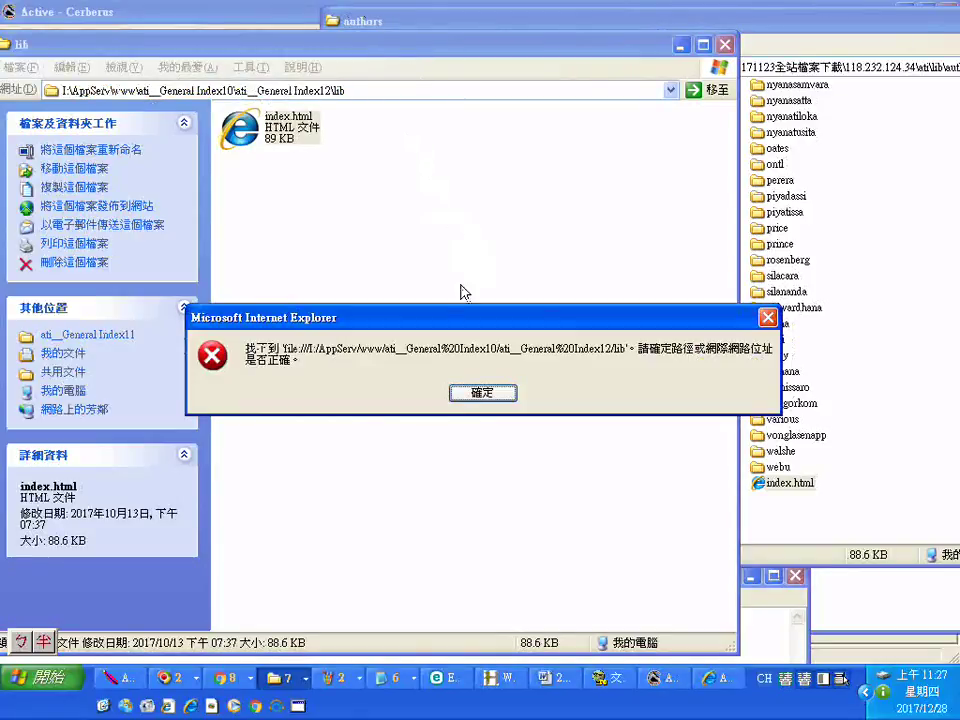
left_click(477, 396)
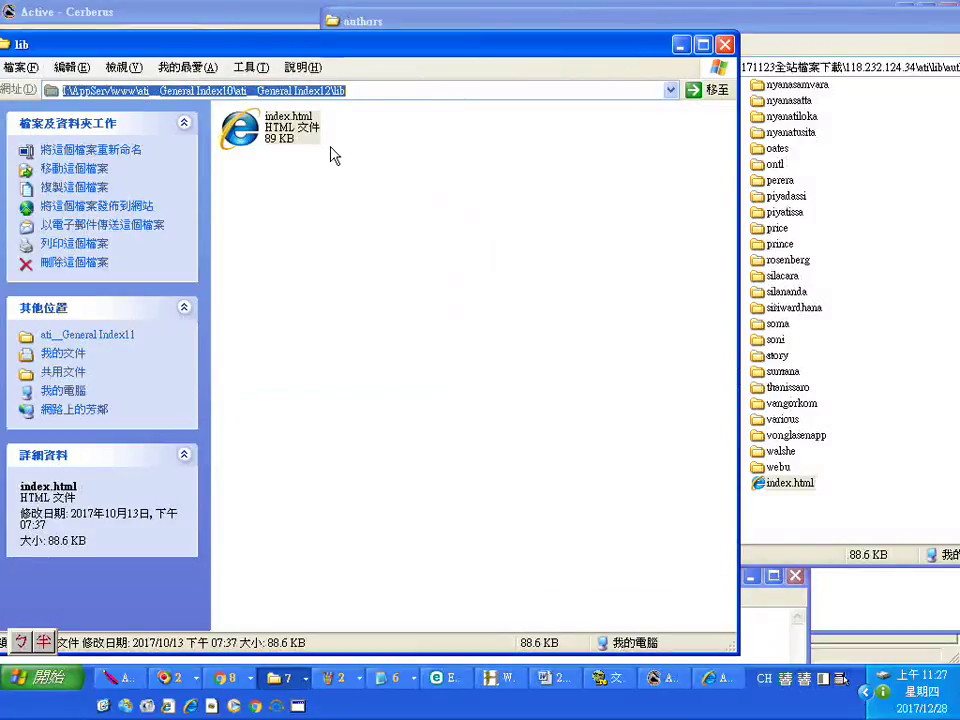
Reload the lib folder of ati__General Index11 and retry the path to ati__General Index12\lib
left_click(330, 90)
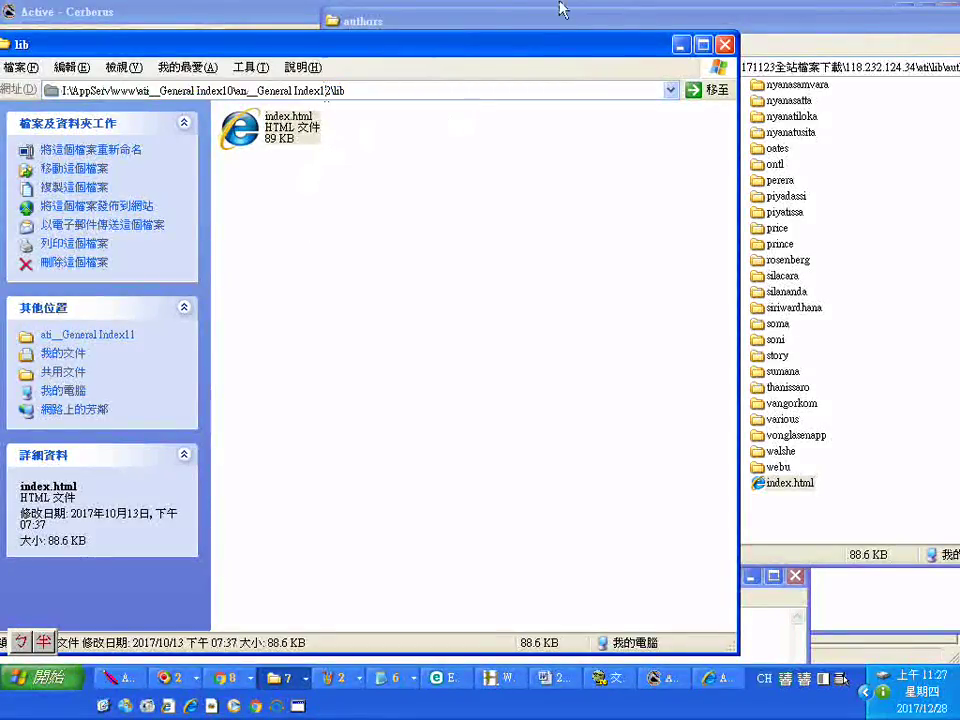
key("BackSpace")
type("1")
key("Return")
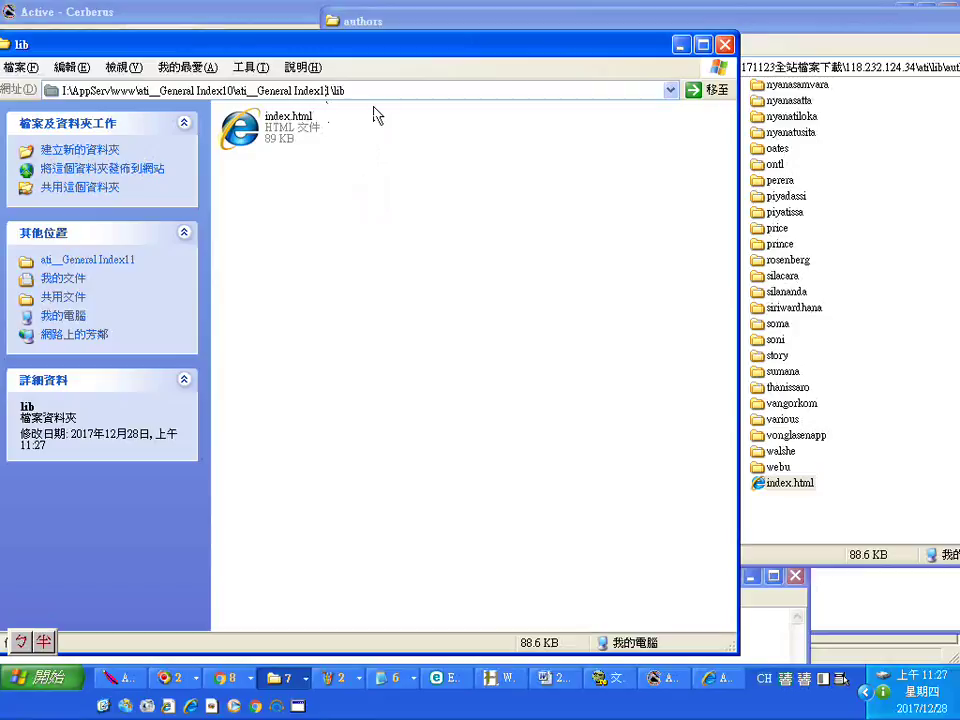
left_click(372, 95)
key("Return")
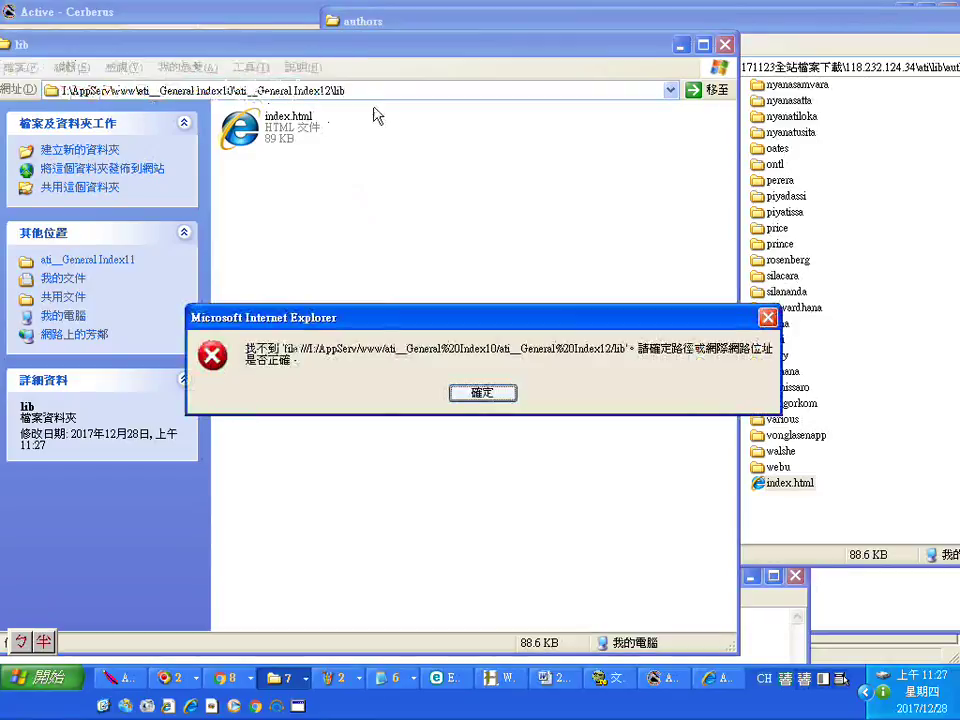
left_click(482, 393)
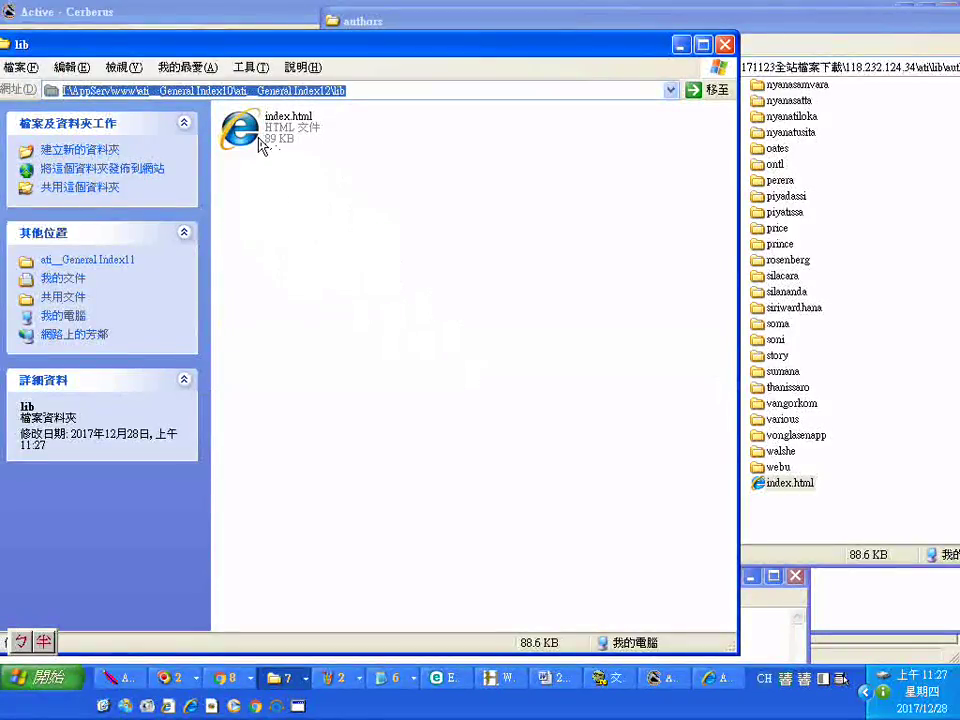
Go up to ati__General Index11 and change its path to open ati__General Index12
left_click(91, 264)
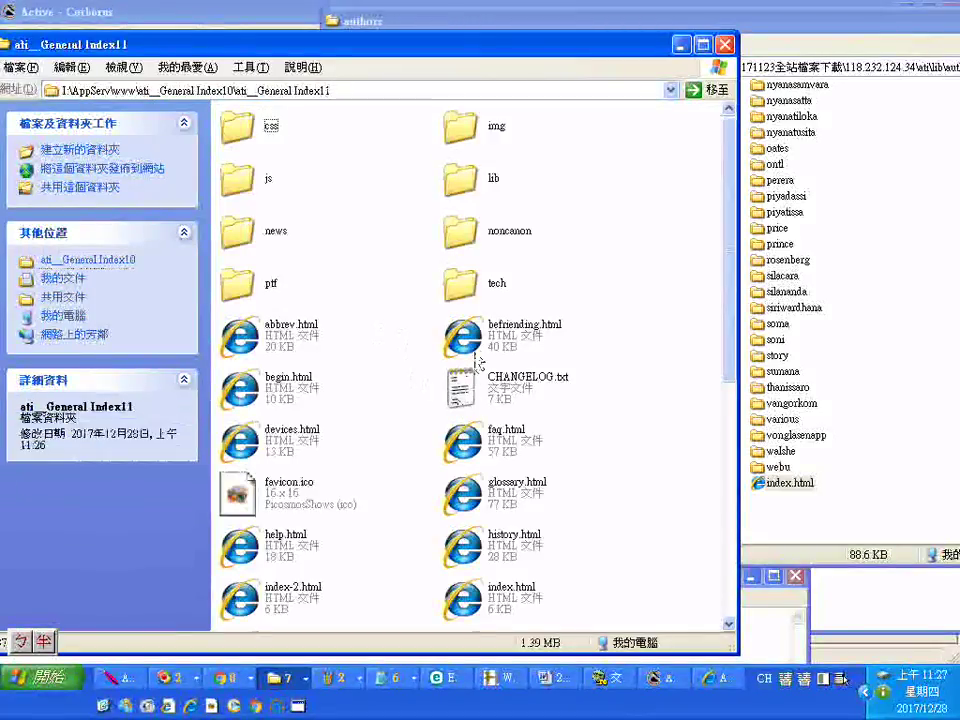
scroll(395, 342, "down", 5)
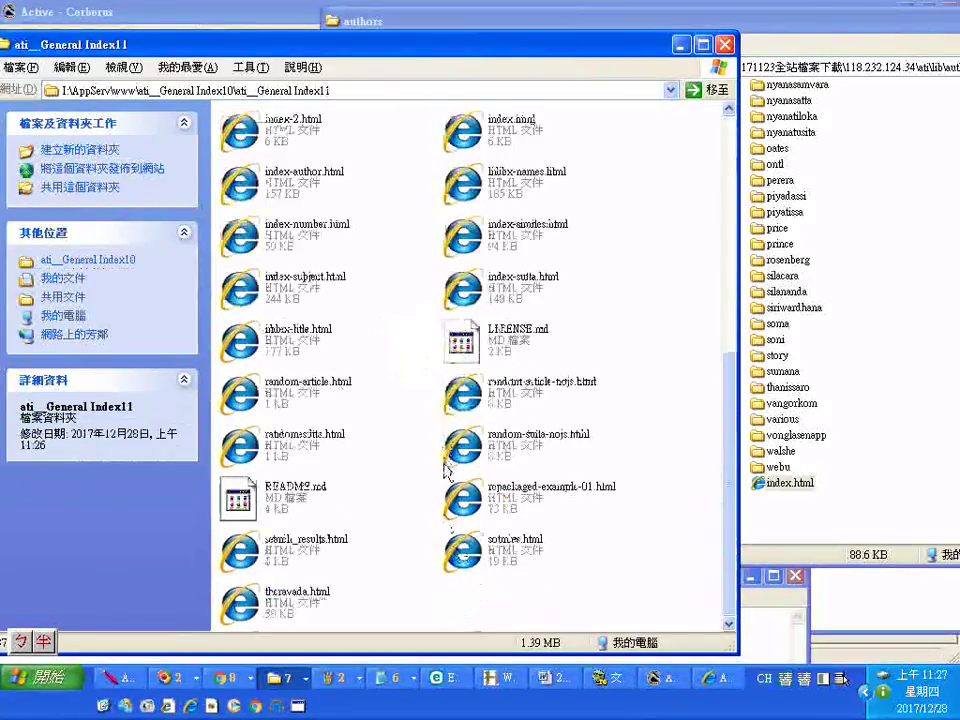
scroll(399, 290, "up", 5)
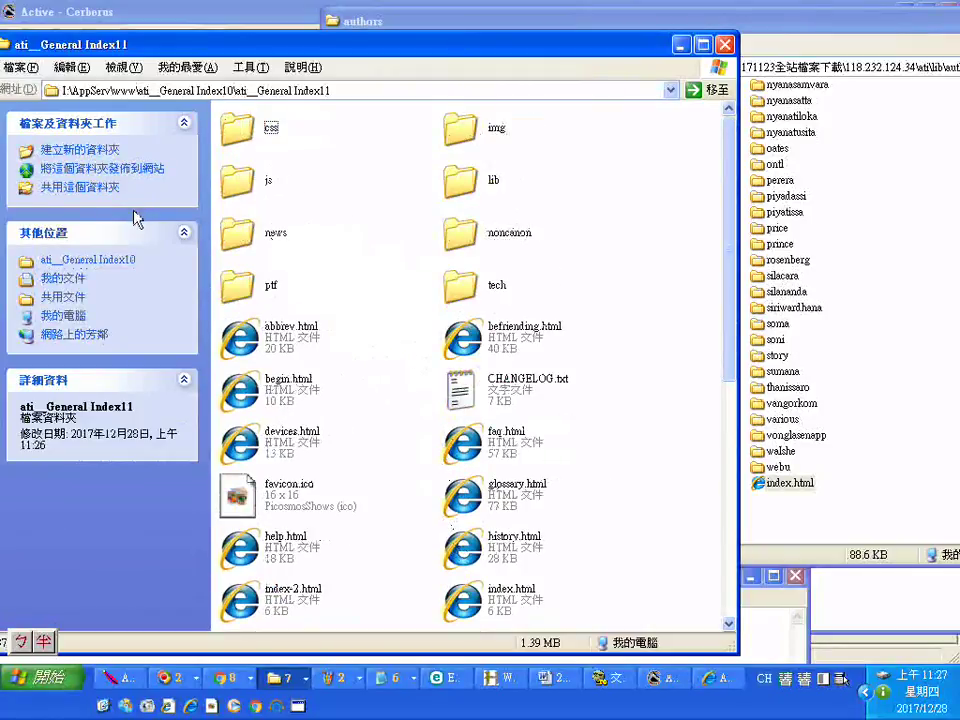
left_click(332, 92)
left_click(330, 92)
key("BackSpace")
type("2")
key("Return")
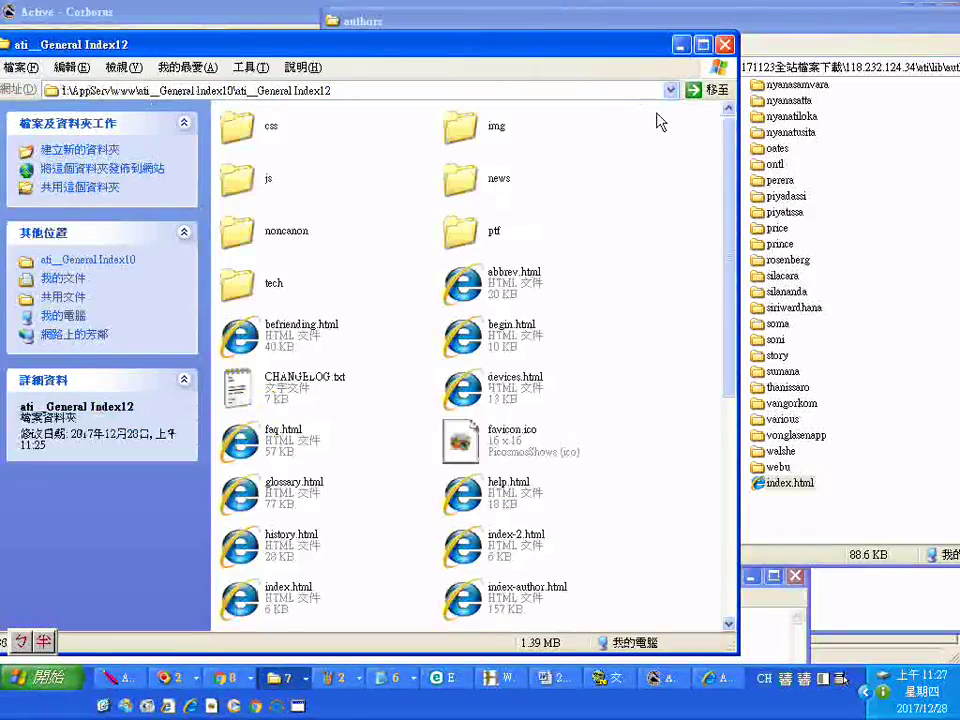
Create a new folder inside ati__General Index12, keeping the default name 新資料夾
right_click(380, 194)
mouse_move(470, 356)
left_click(563, 350)
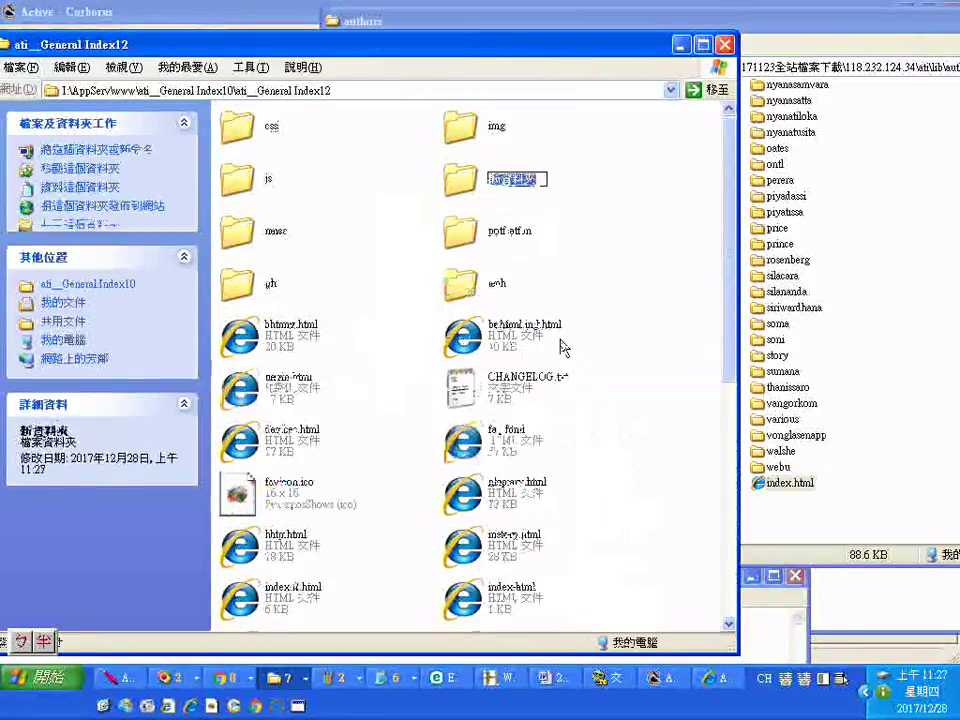
left_click(458, 176)
right_click(454, 181)
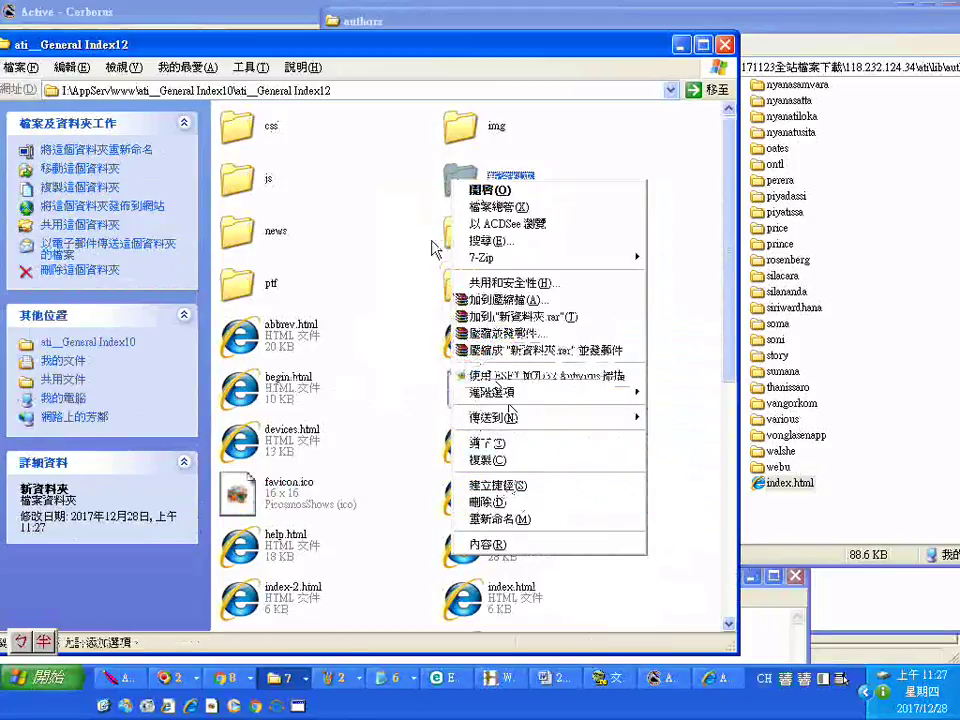
left_click(380, 211)
left_click(380, 211)
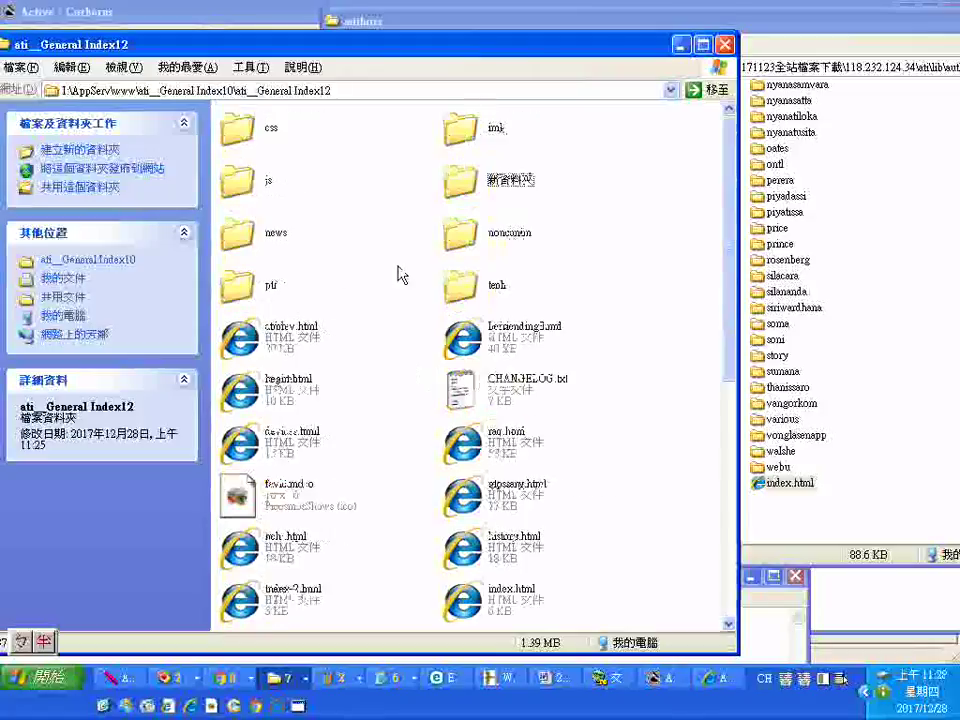
Copy index.html from the downloaded site's authors folder into 新資料夾 in ati__General Index12
left_click(461, 182)
right_click(462, 184)
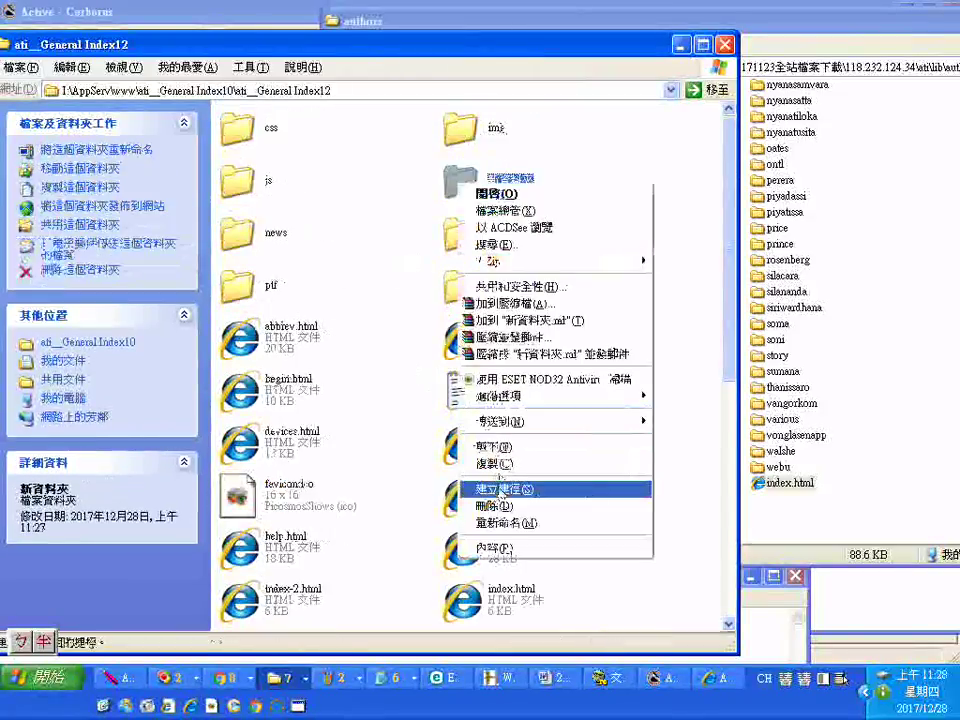
left_click(773, 488)
left_click_drag(773, 488, 521, 183)
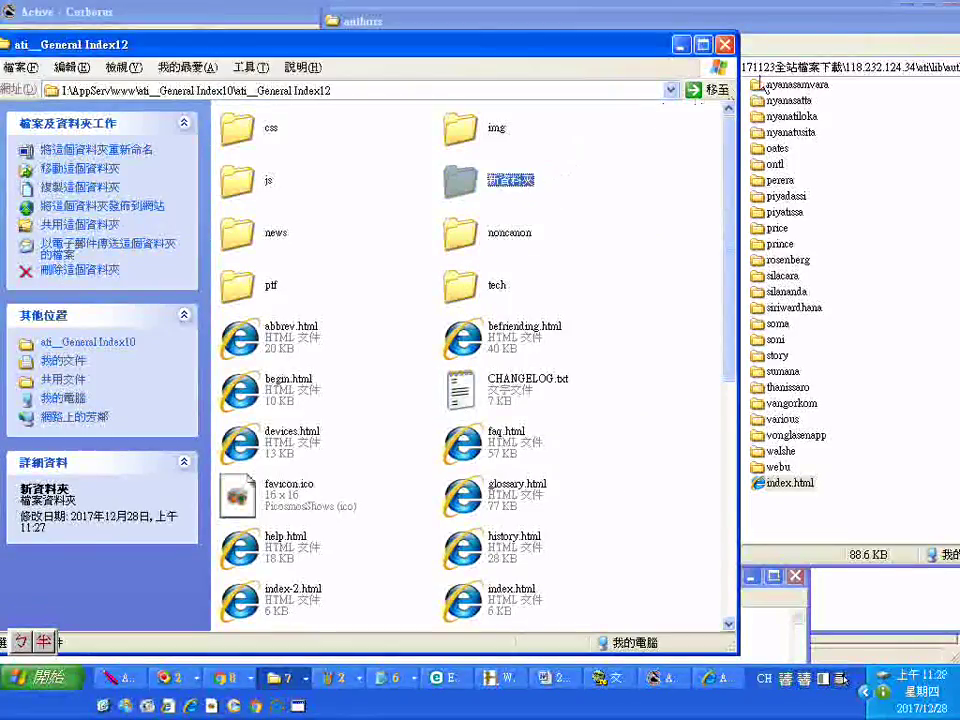
Rename 新資料夾 in ati__General Index12 as lib, reusing the name from the authors folder's path
left_click_drag(667, 21, 320, 146)
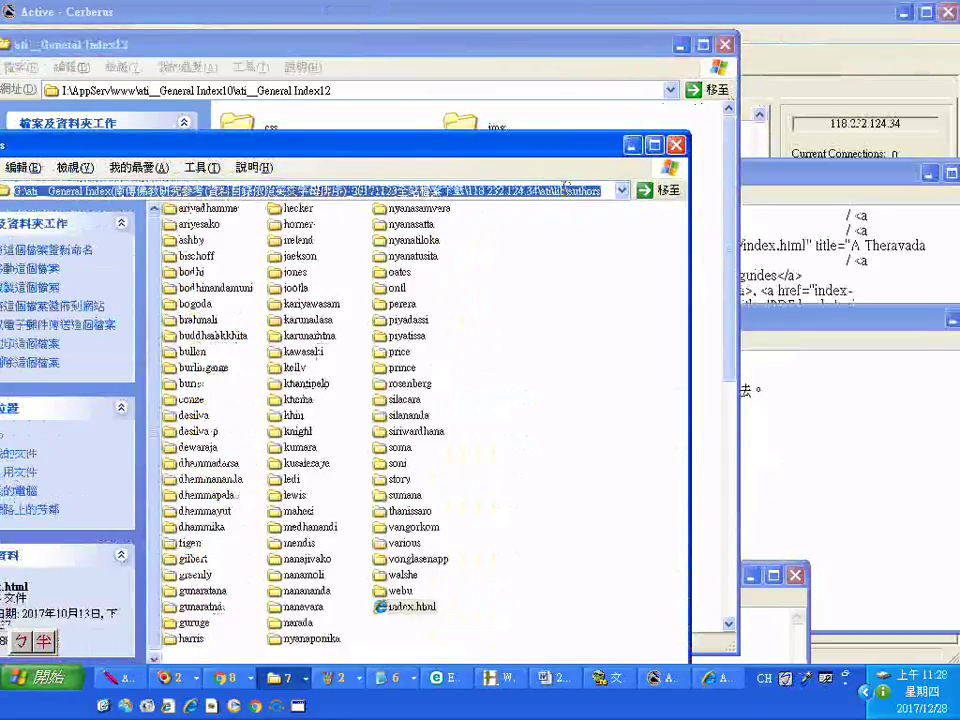
left_click(556, 189)
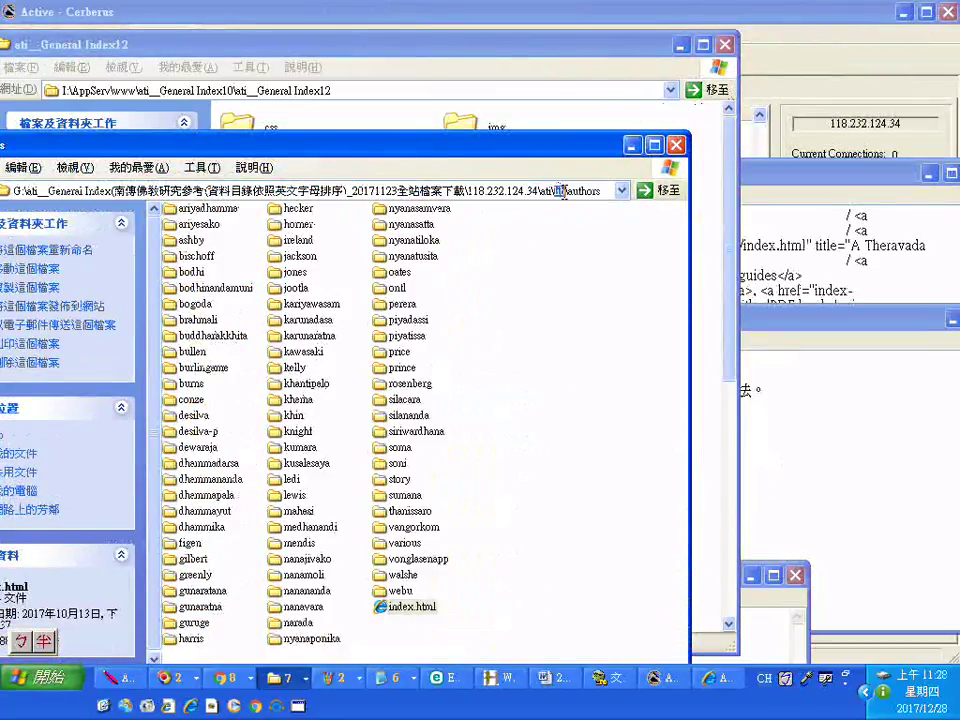
right_click(568, 194)
left_click(605, 250)
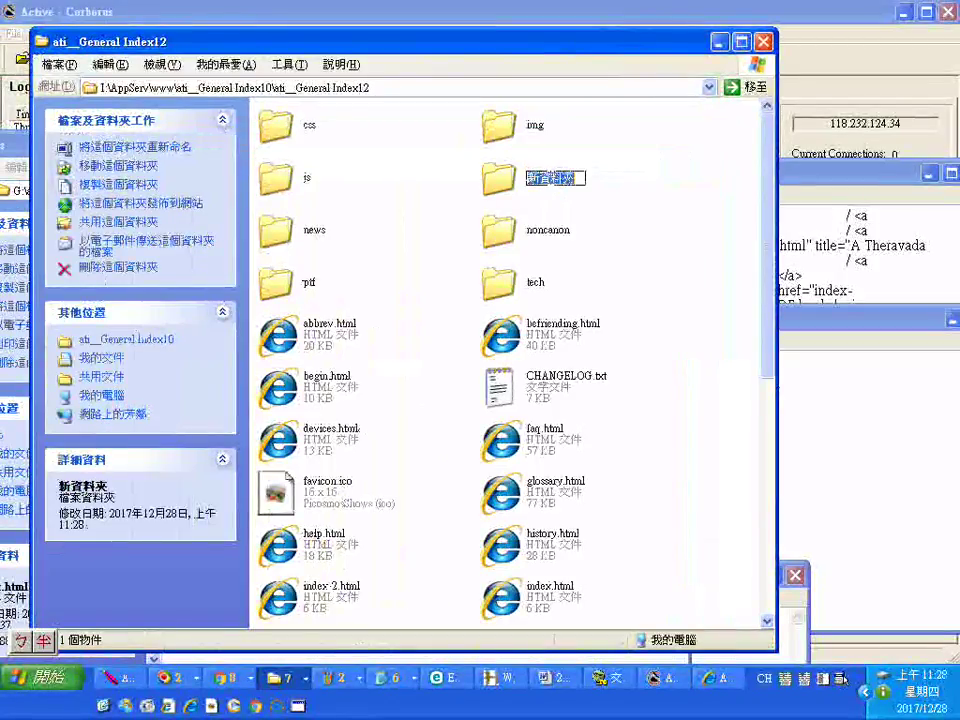
right_click(553, 187)
left_click(595, 248)
left_click(490, 187)
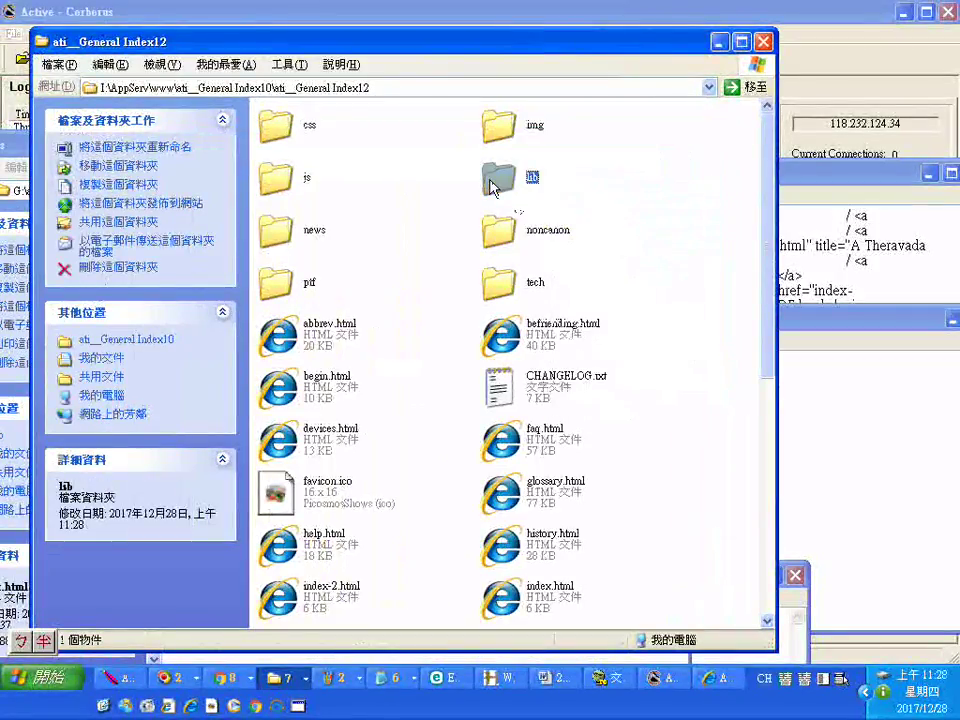
Open lib in ati__General Index12 and copy the name authors from the downloaded site's folder path
right_click(490, 187)
left_click(540, 189)
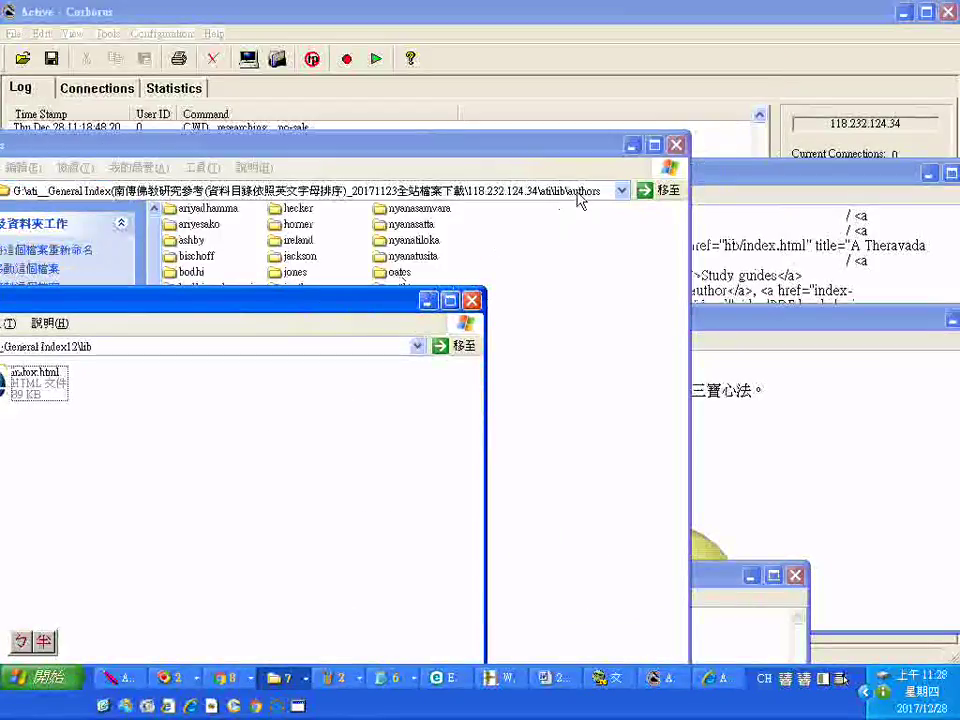
left_click(497, 240)
double_click(584, 190)
right_click(598, 197)
left_click(613, 250)
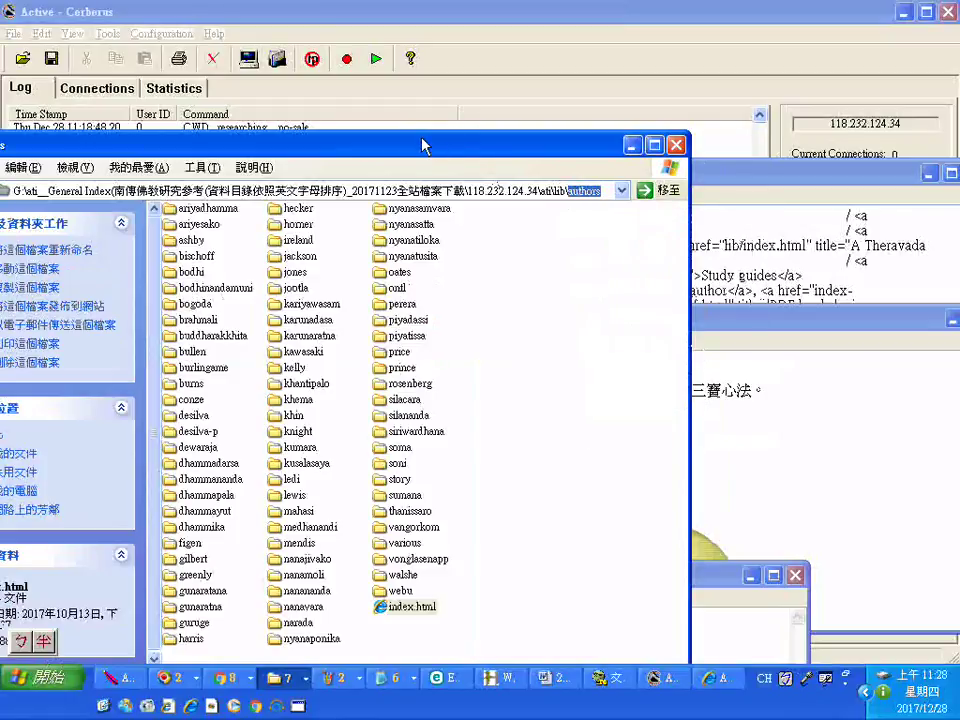
Create a folder named authors inside lib of ati__General Index12, using the copied name
left_click_drag(422, 146, 868, 98)
right_click(161, 405)
mouse_move(215, 578)
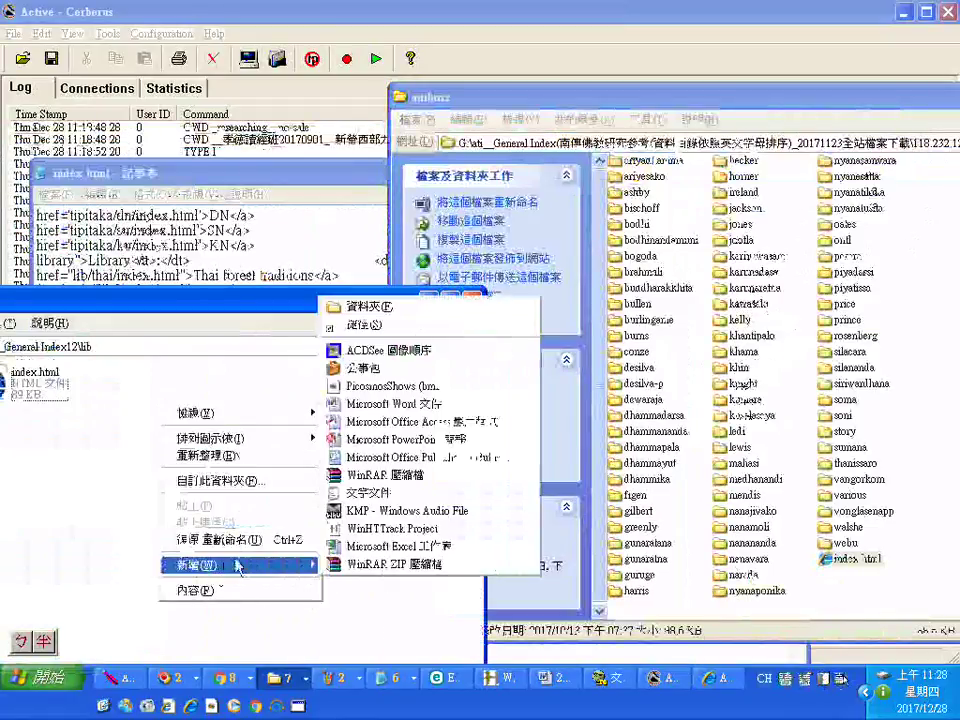
left_click(362, 307)
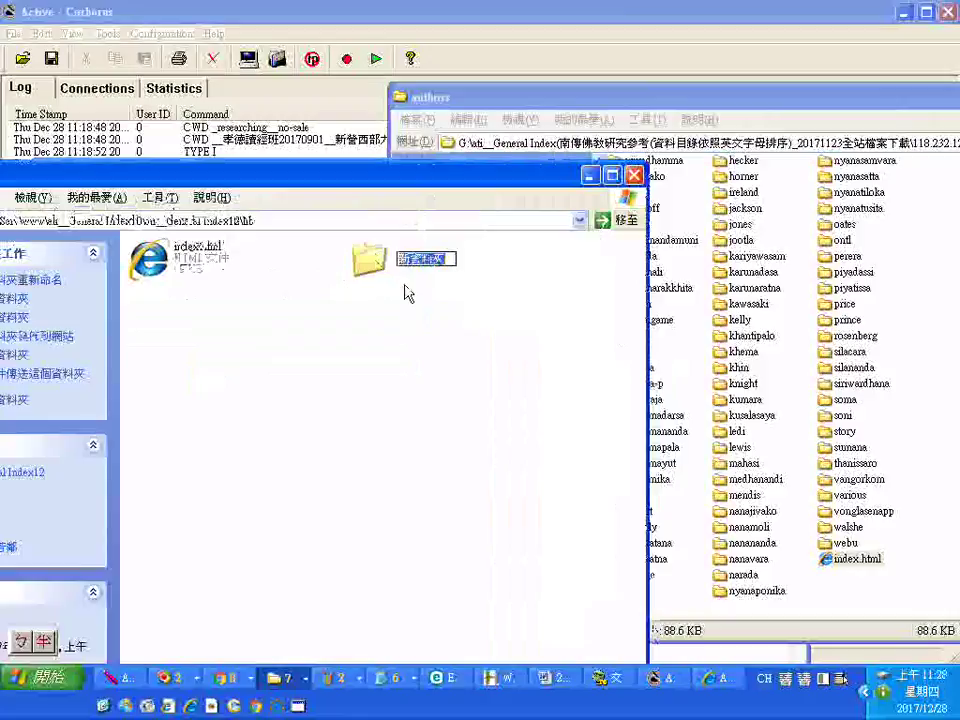
right_click(430, 268)
left_click(515, 330)
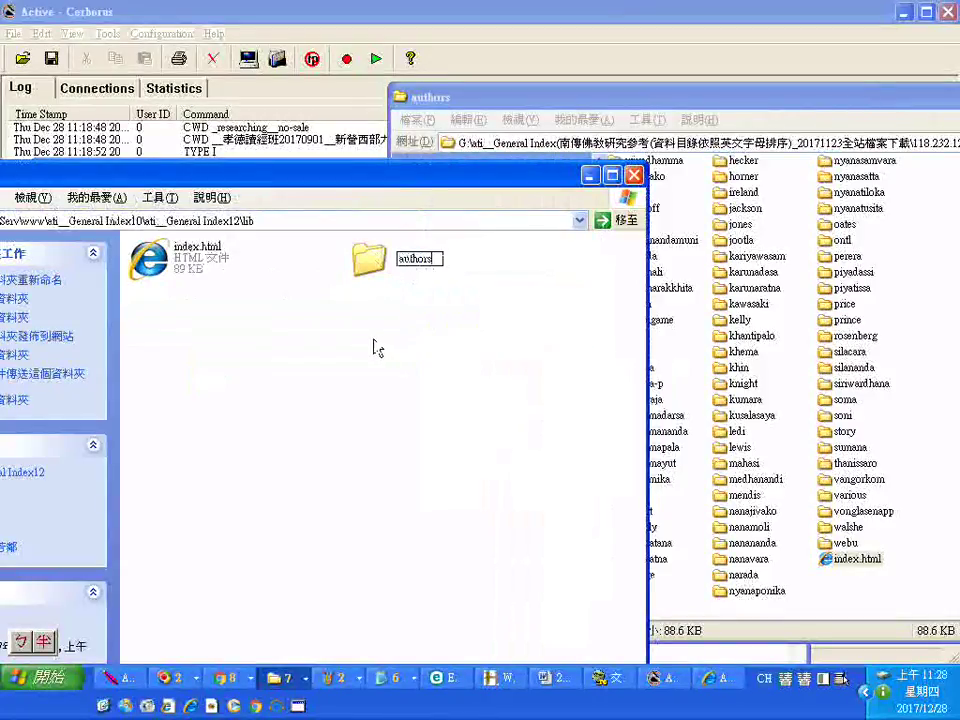
left_click(375, 343)
Try moving index.html into the authors folder inside lib, and undo the move
left_click(187, 257)
left_click_drag(187, 257, 405, 262)
left_click_drag(285, 182, 403, 125)
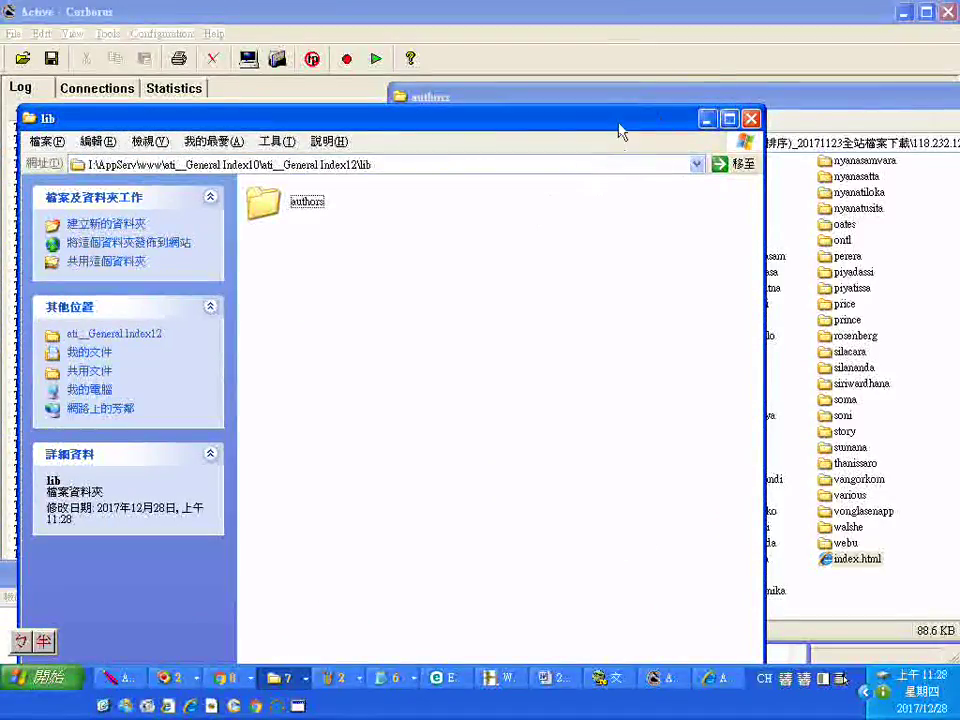
right_click(428, 244)
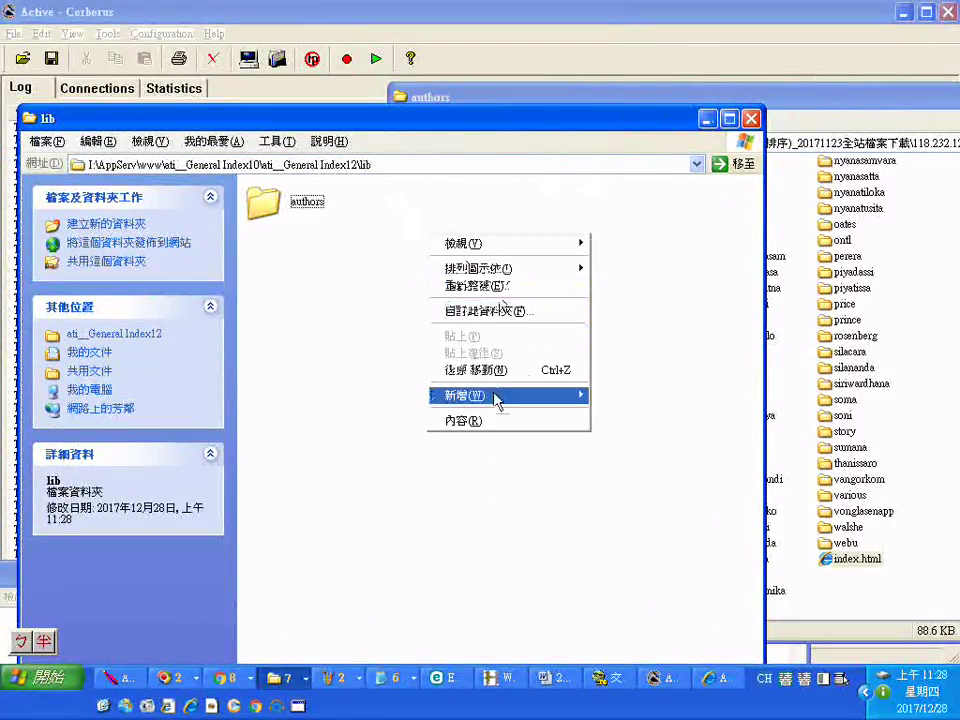
left_click(493, 366)
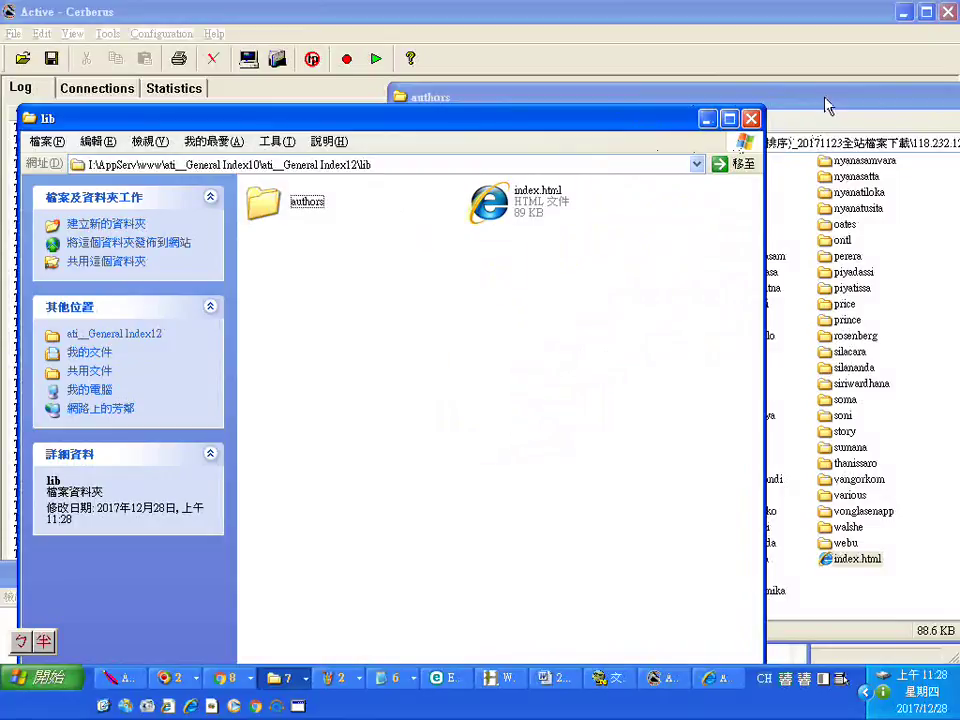
Move index.html from lib of ati__General Index12 into its authors folder, arranging the two folder windows side by side
left_click_drag(828, 101, 868, 99)
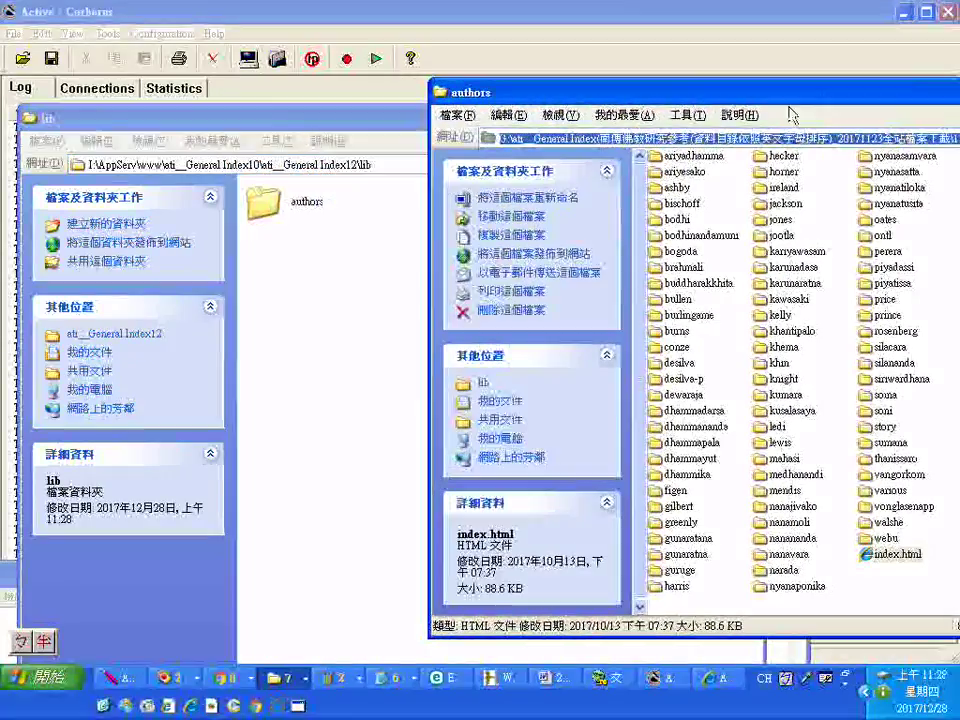
left_click_drag(313, 112, 243, 99)
left_click_drag(459, 203, 228, 192)
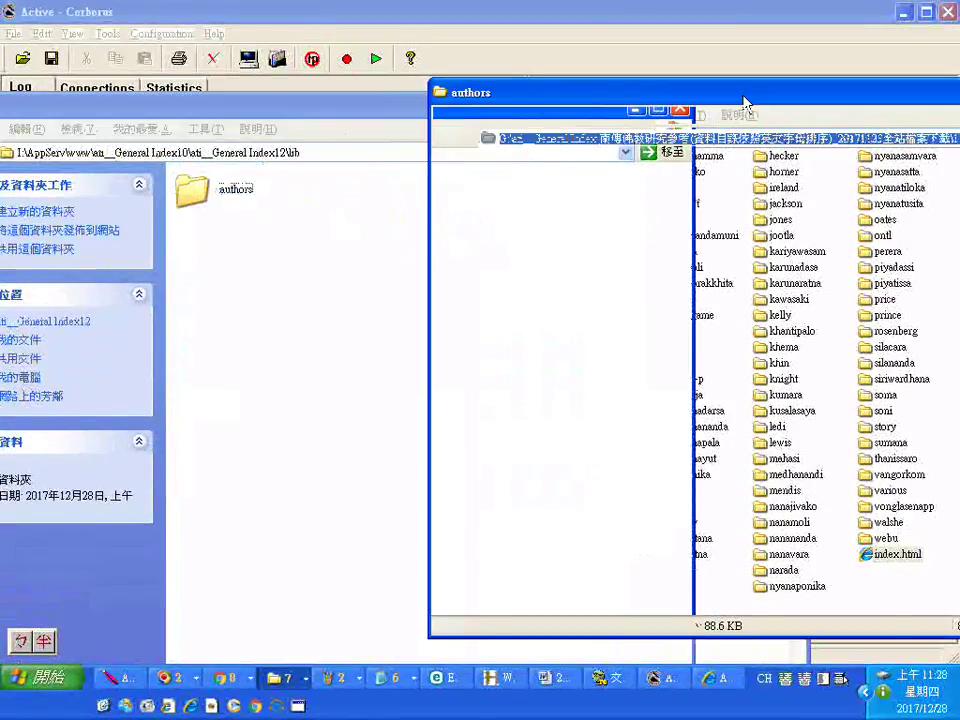
left_click_drag(753, 101, 658, 116)
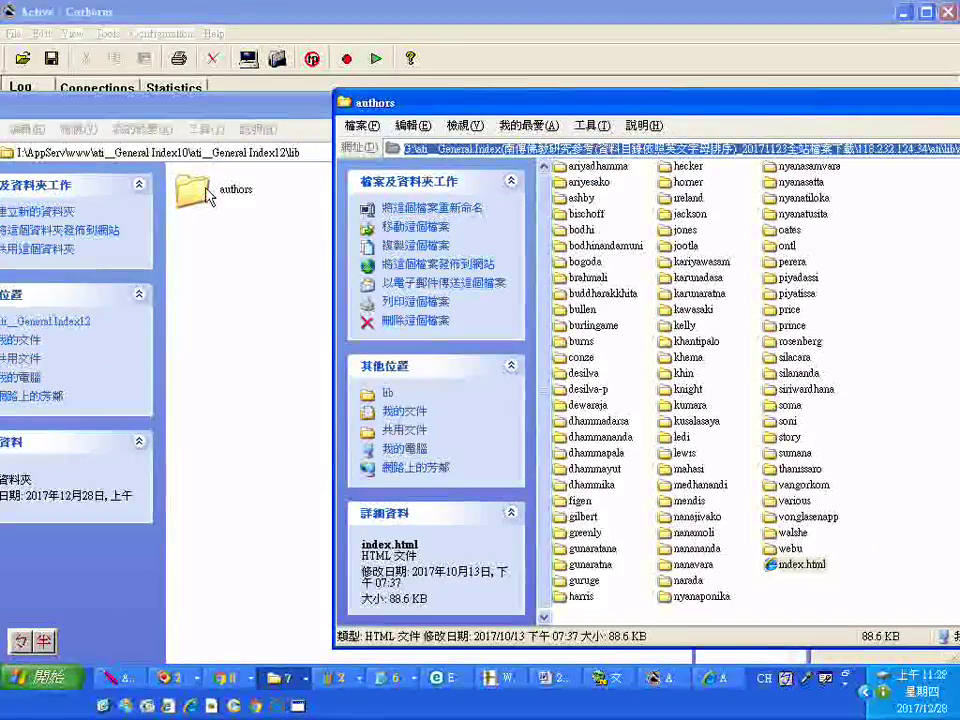
Bring the downloaded site's authors window and the lib window of ati__General Index12 back to the front
left_click(252, 97)
left_click(280, 678)
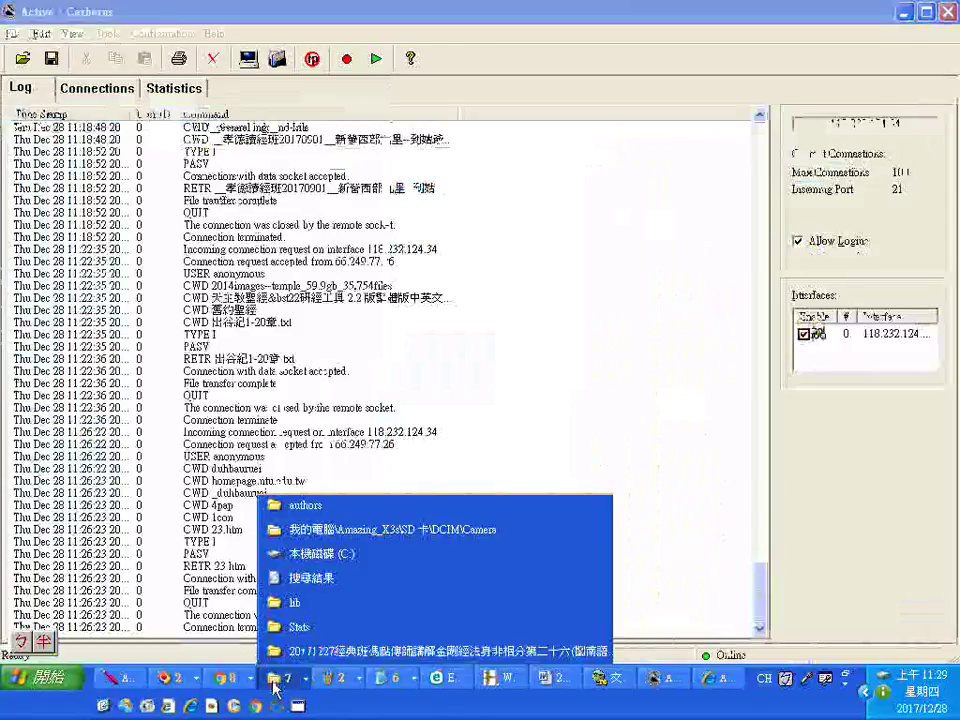
left_click(350, 508)
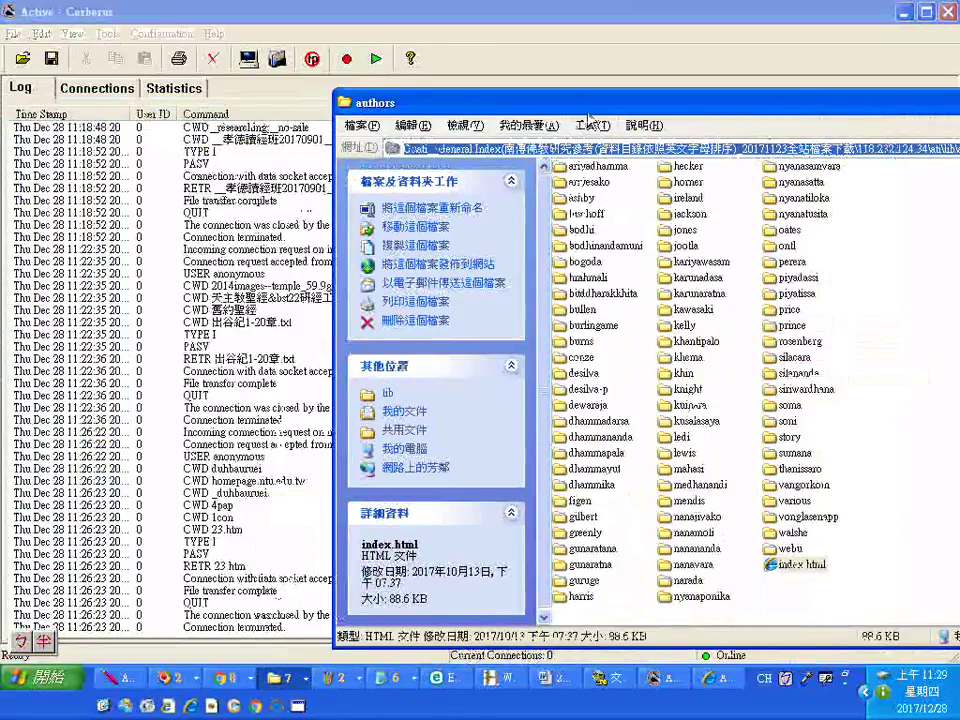
left_click(280, 678)
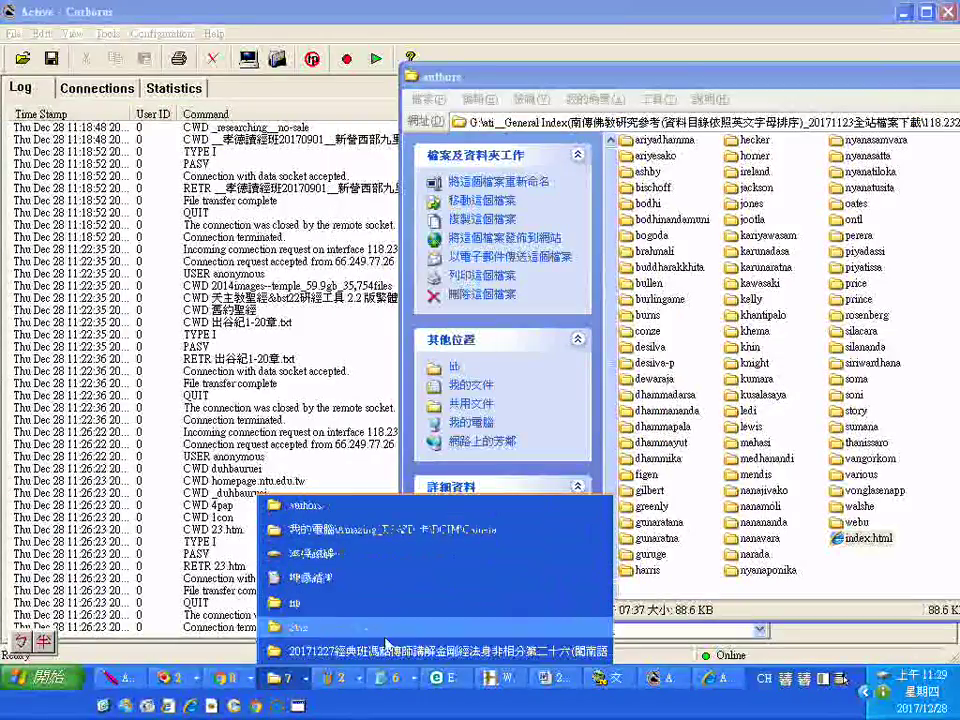
left_click(295, 602)
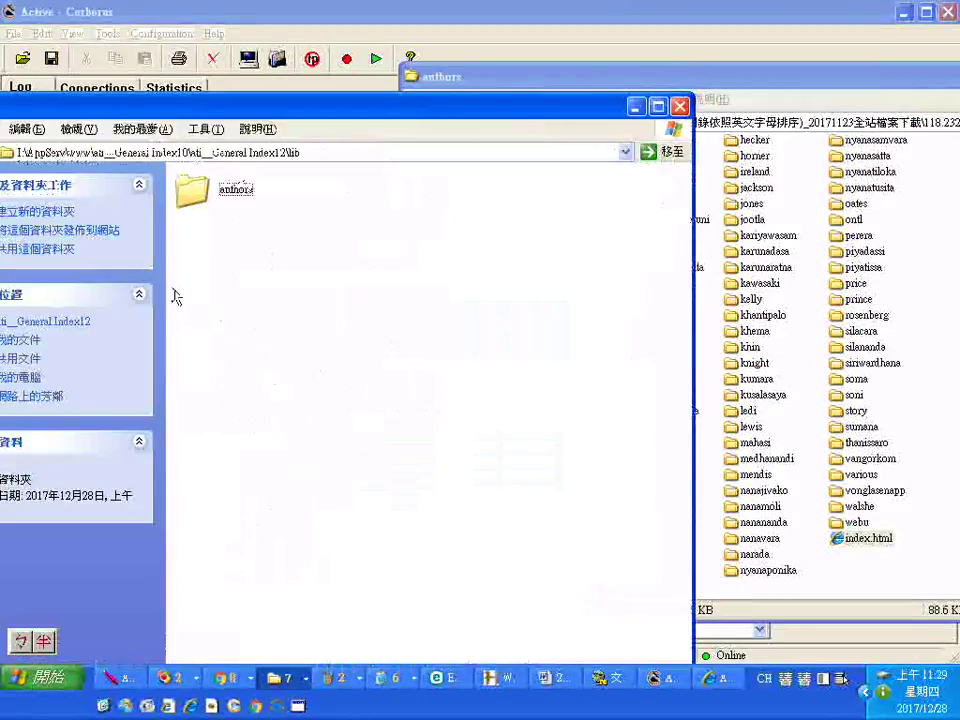
Change the lib window's path to open ati__General Index11
left_click(287, 156)
left_click(283, 153)
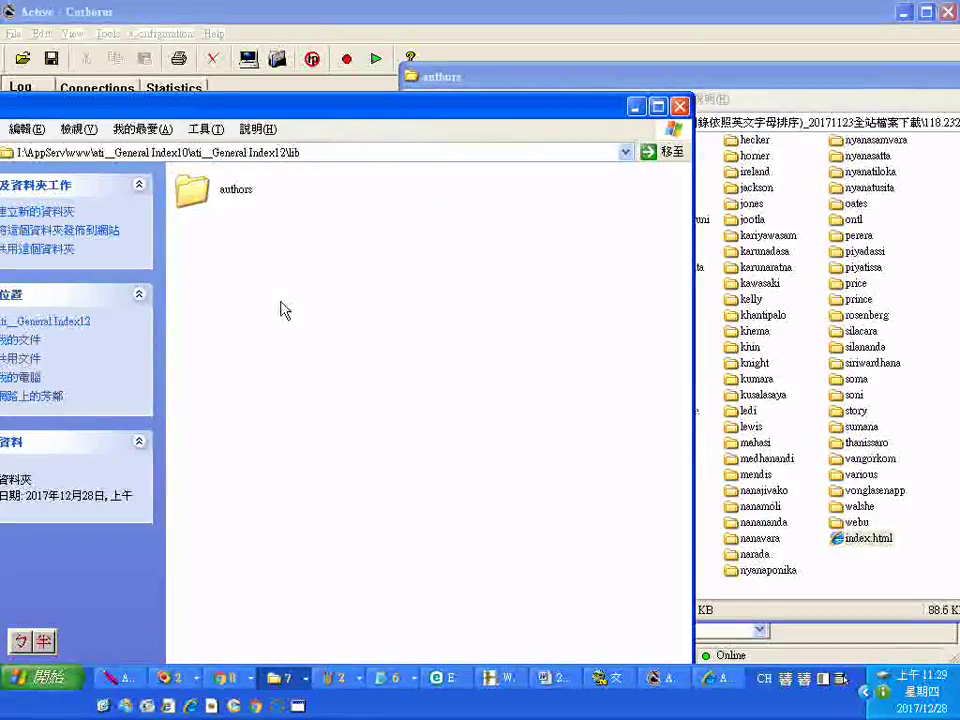
type("1")
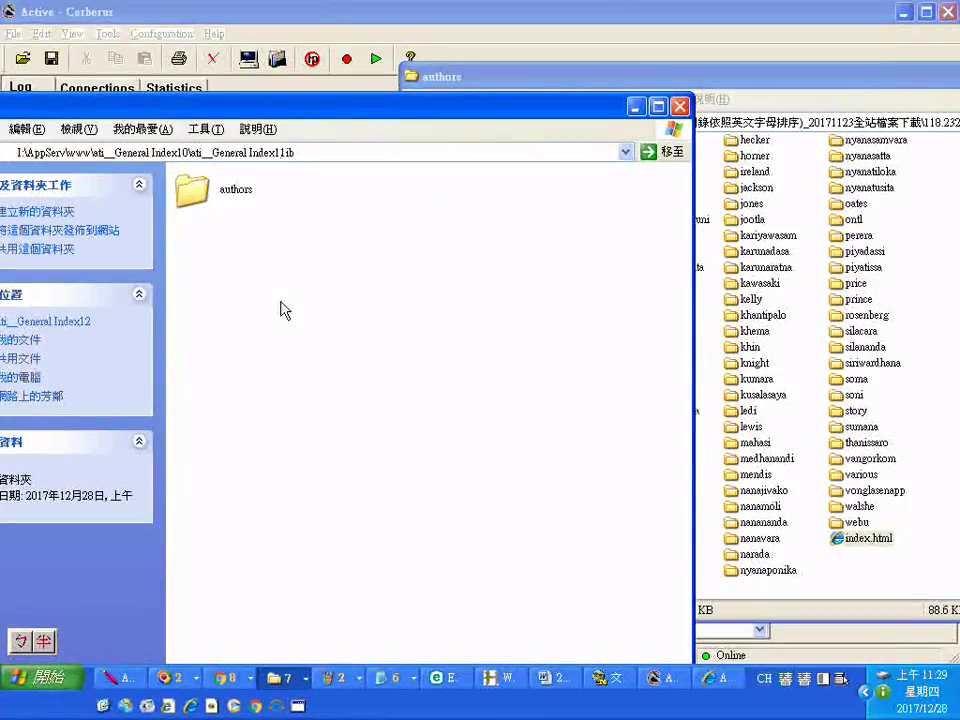
key("Return")
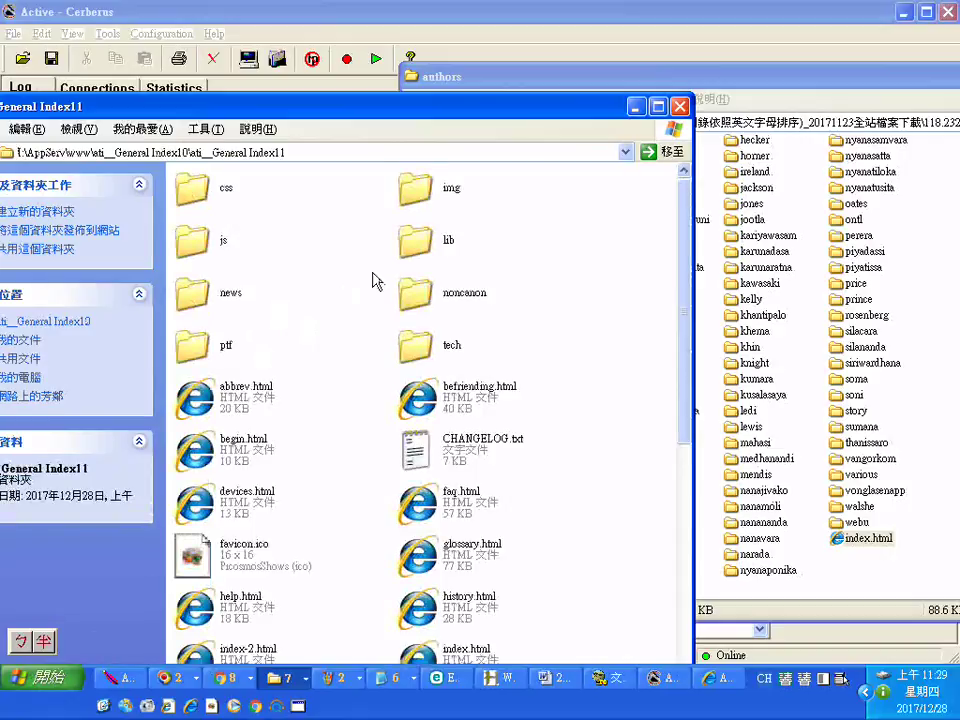
Try to open ati__General Index10 by changing the final number in the ati__General Index11 path to 10
right_click(433, 245)
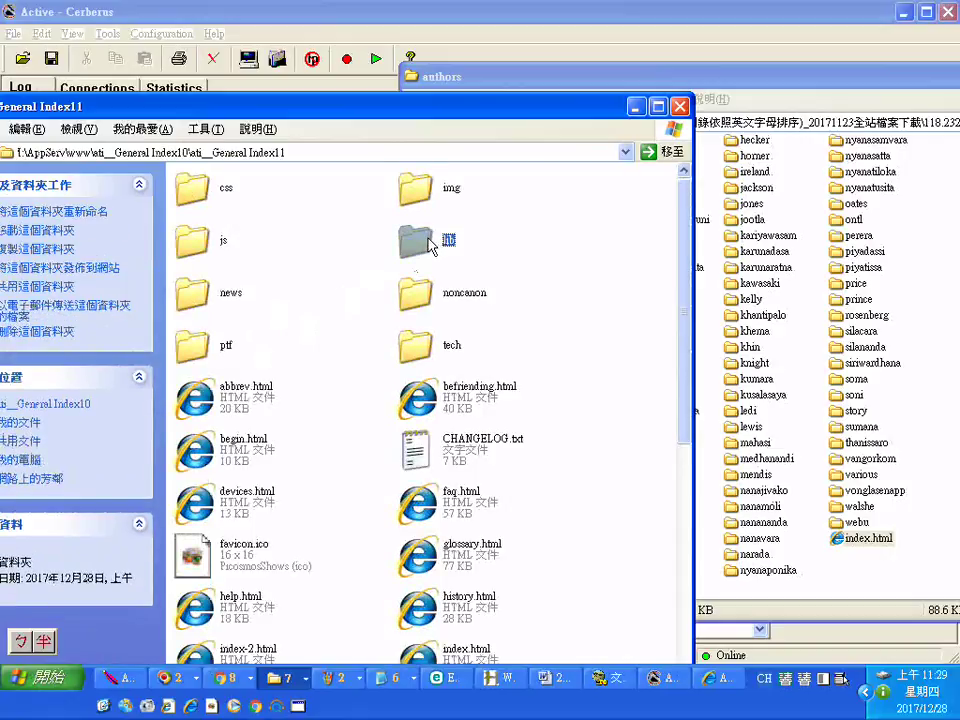
left_click(300, 156)
left_click(279, 158)
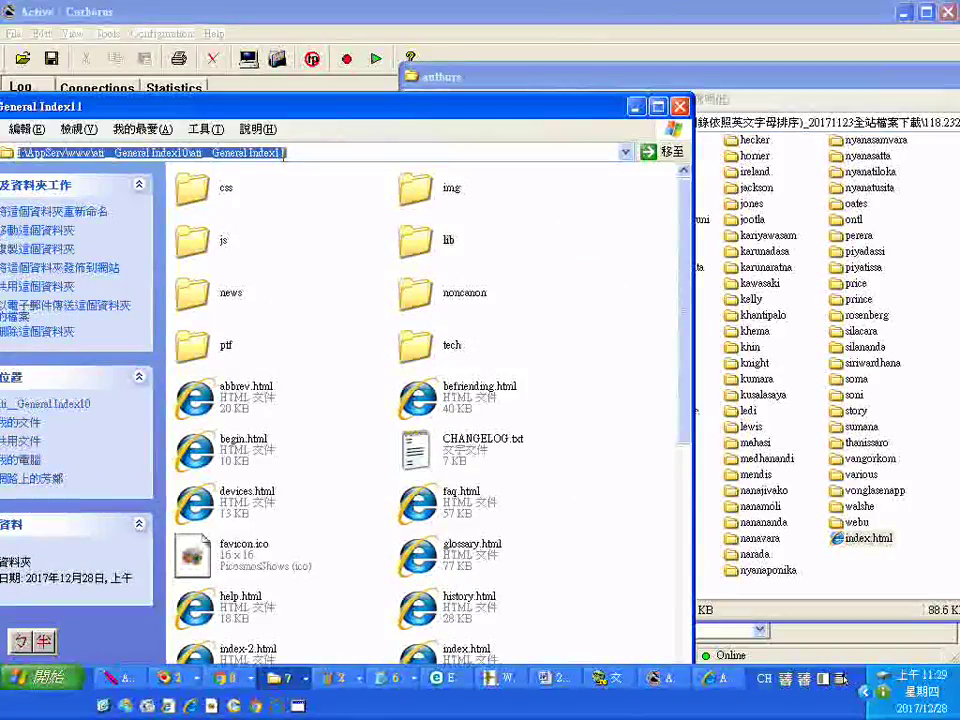
left_click(416, 243)
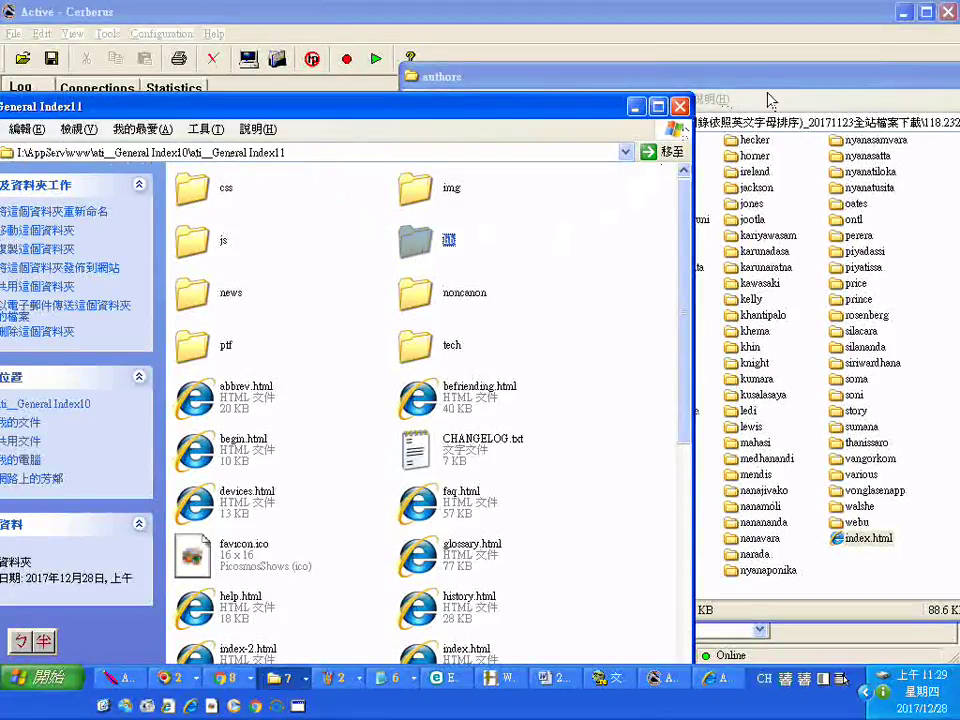
left_click(815, 90)
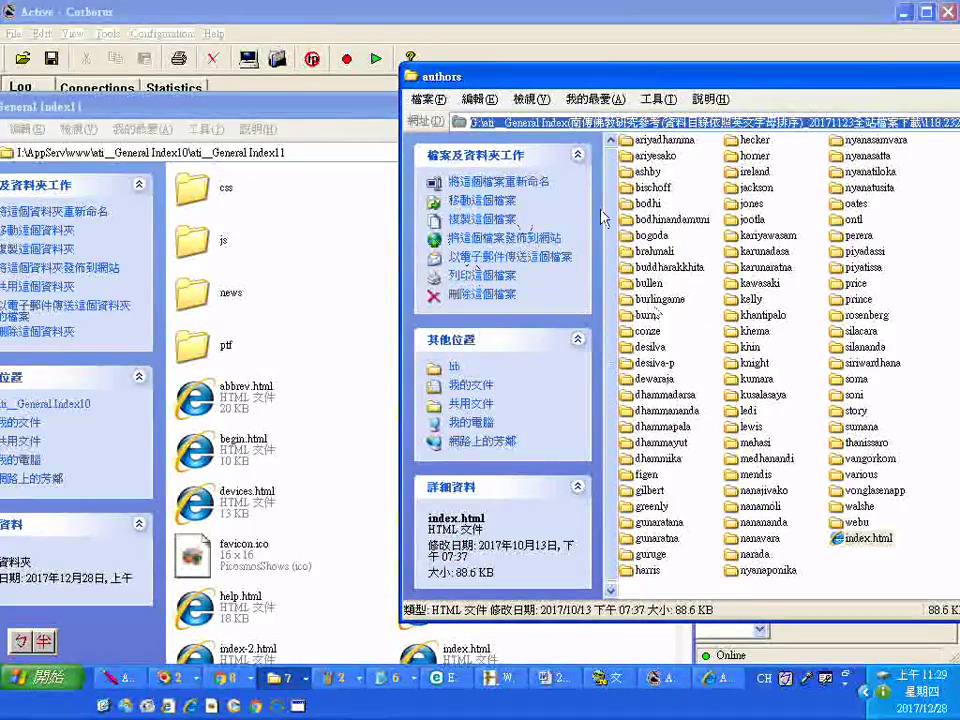
left_click(280, 156)
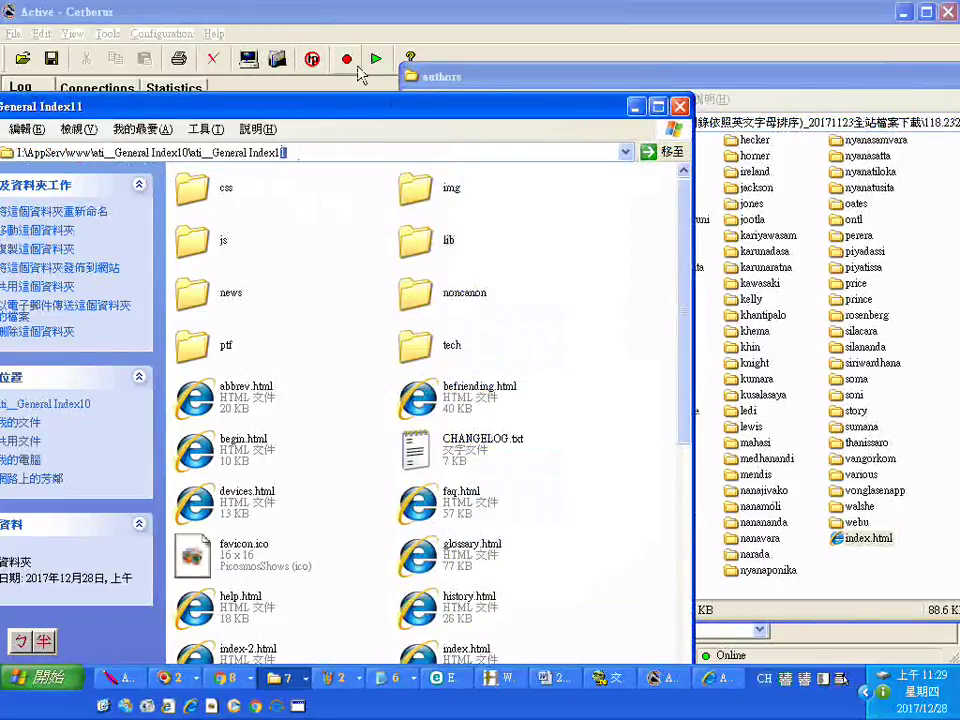
key("Return")
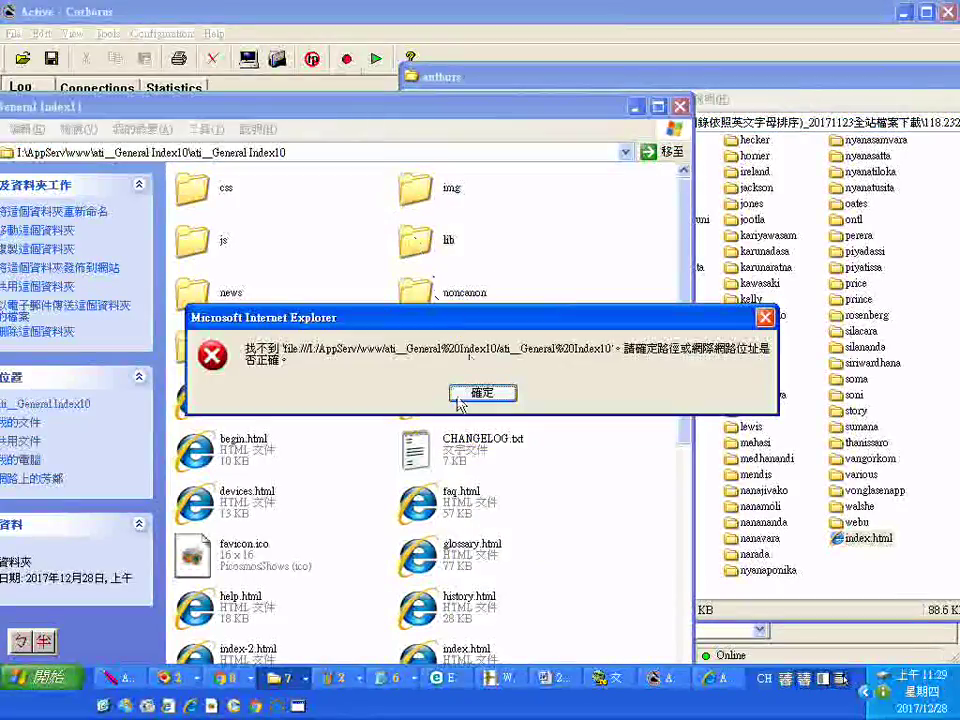
key("Return")
Go up to ati__General Index10, open its lib\authors folder and show the contents as a list
left_click(80, 405)
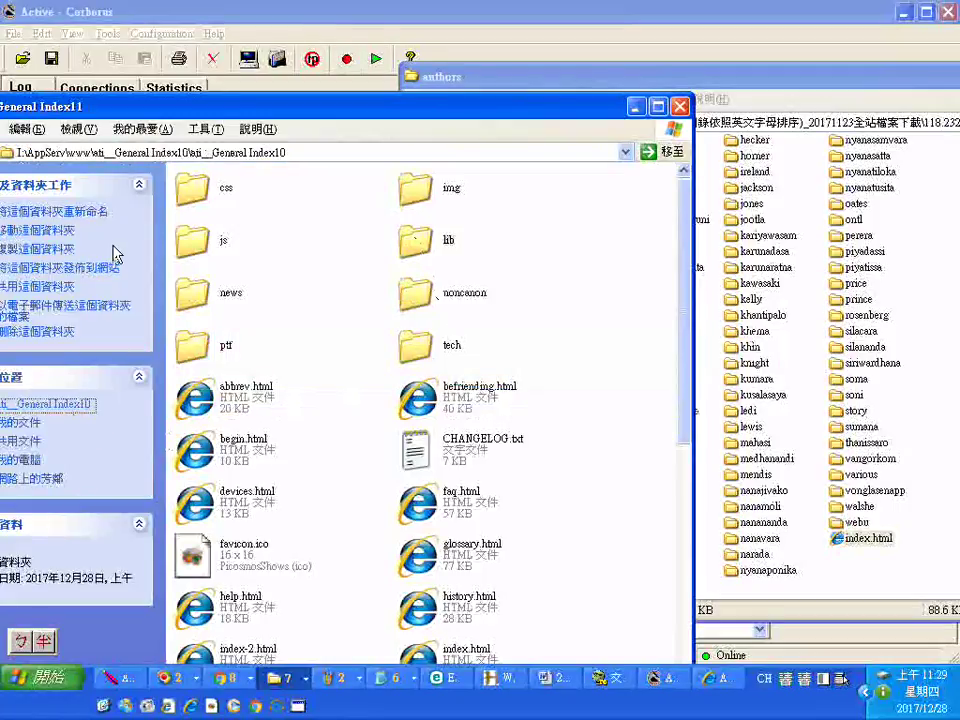
right_click(445, 242)
left_click(474, 252)
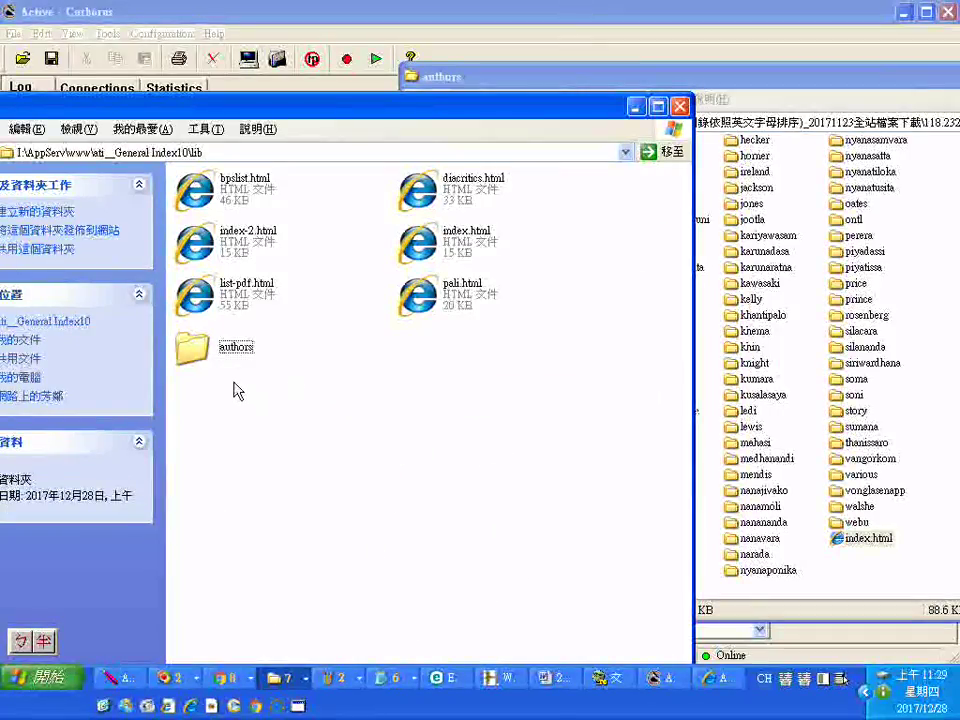
right_click(195, 348)
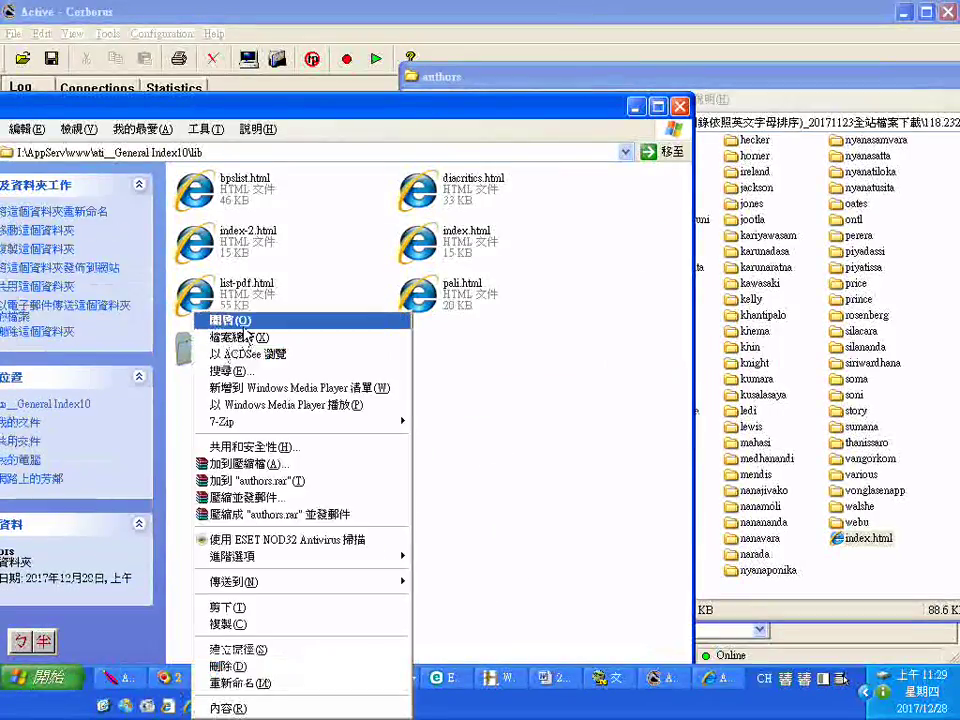
left_click(238, 320)
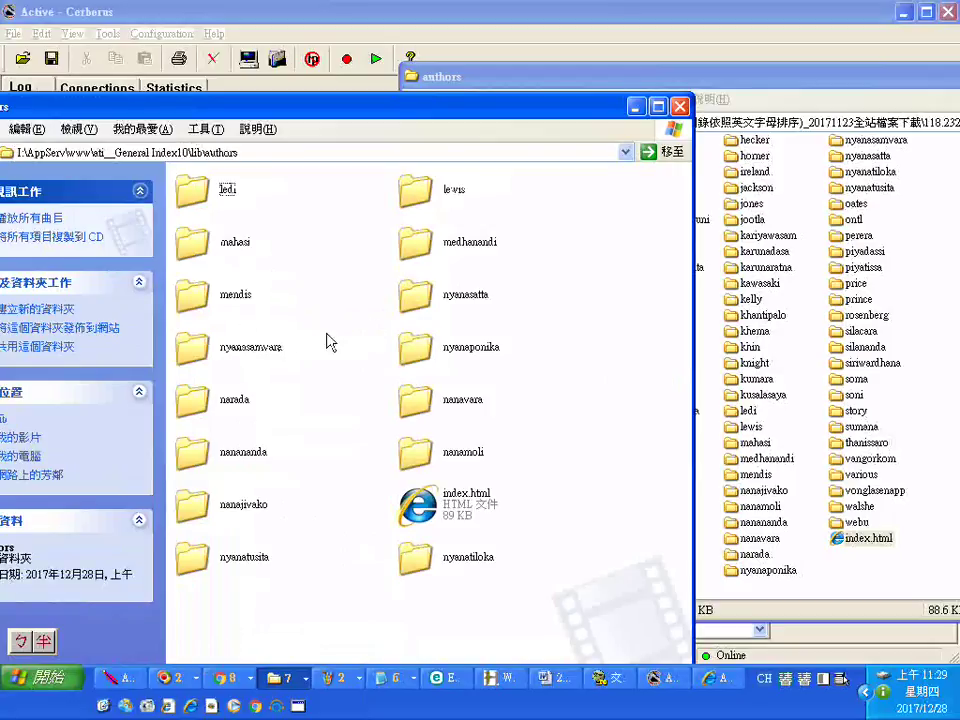
left_click(78, 129)
left_click(107, 260)
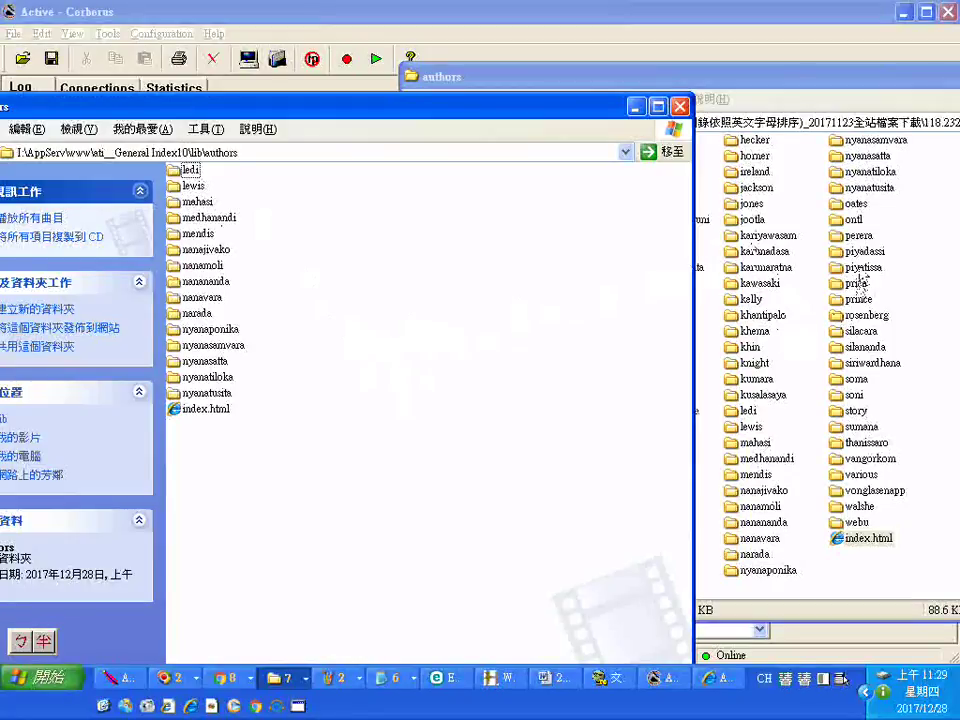
Select the folders oates through siriwardhana in the downloaded site's authors folder and check their combined size
left_click(870, 189)
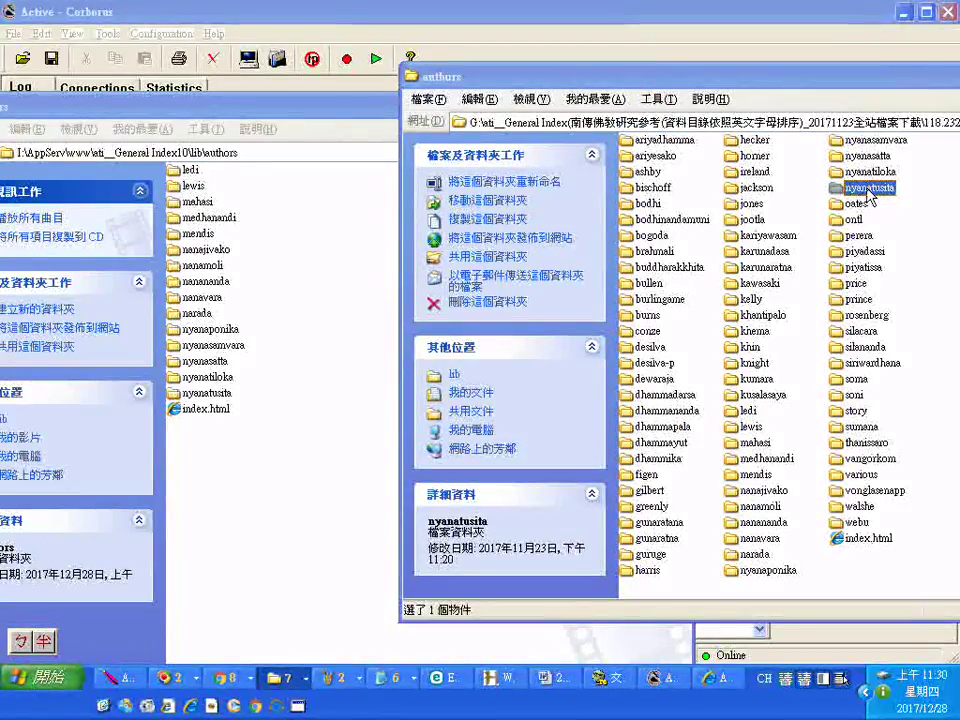
left_click(856, 204)
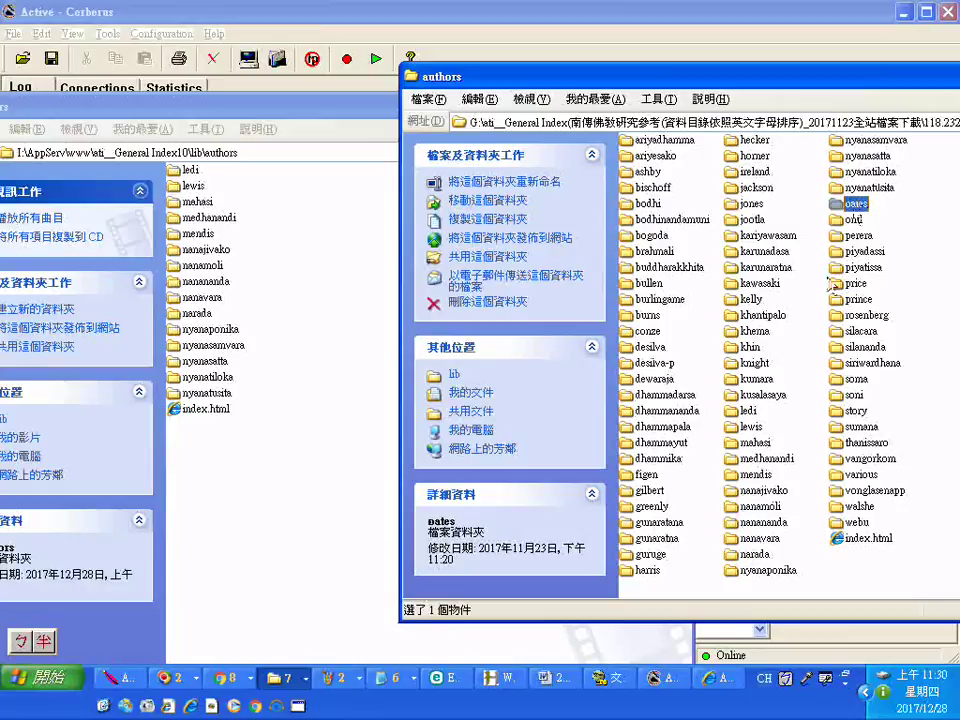
left_click(860, 364, "shift")
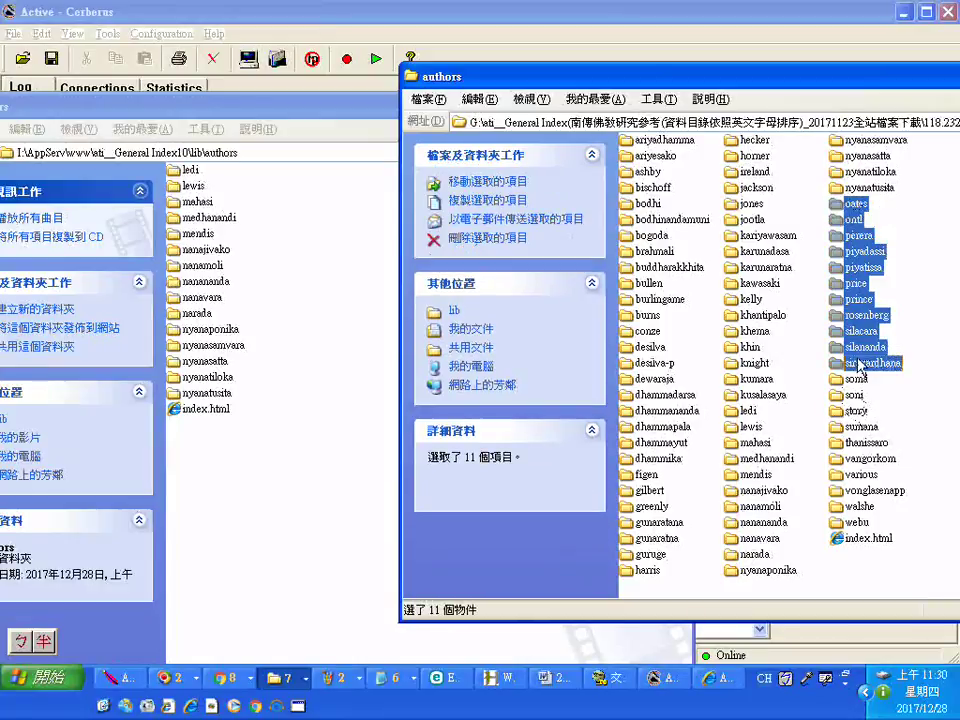
right_click(860, 349)
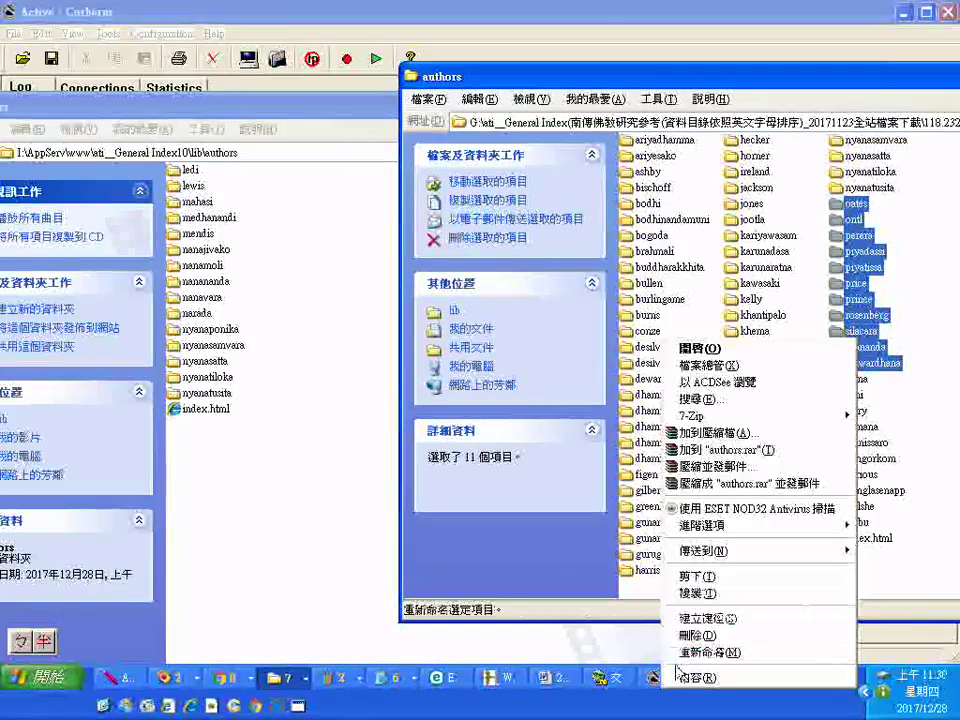
left_click(812, 676)
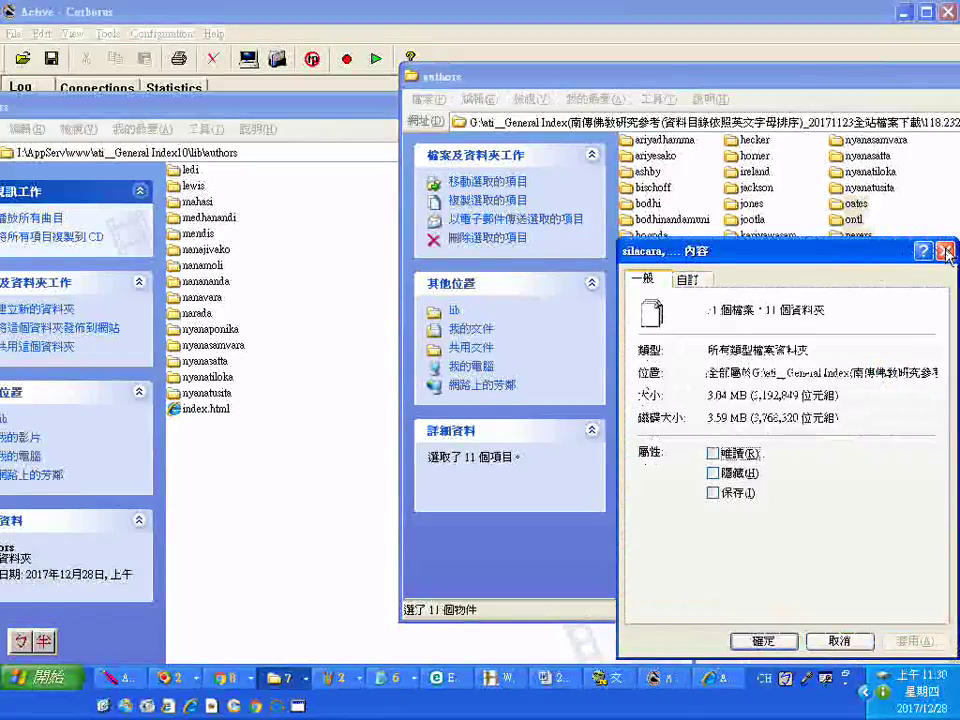
key("Escape")
Extend the author folder selection through story and check the combined size in its properties
key("shift+Down")
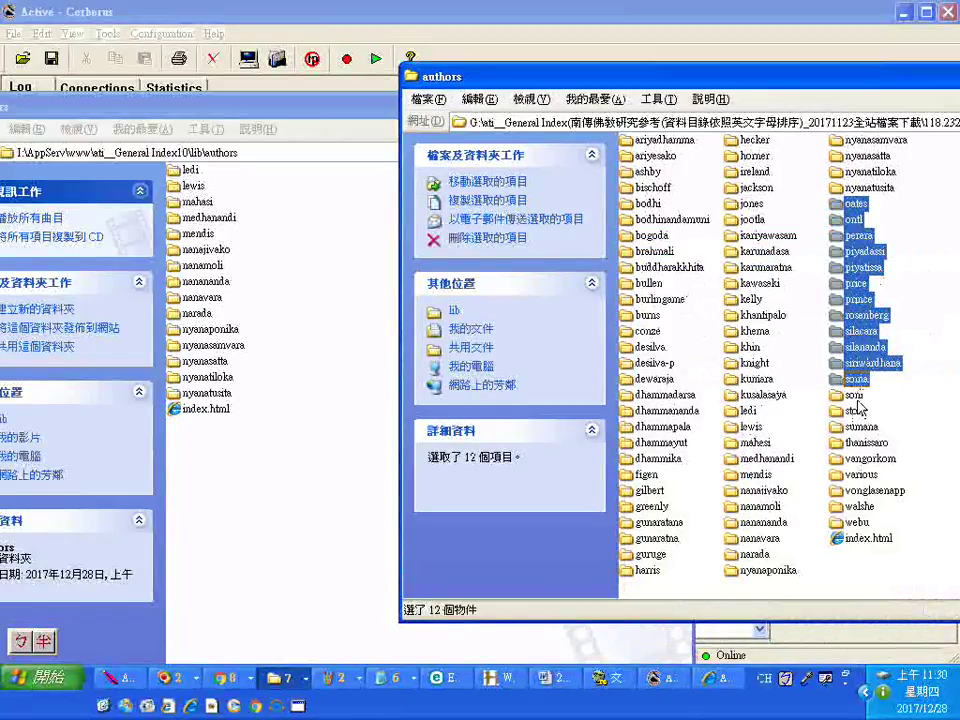
key("shift+Down")
key("shift+Down")
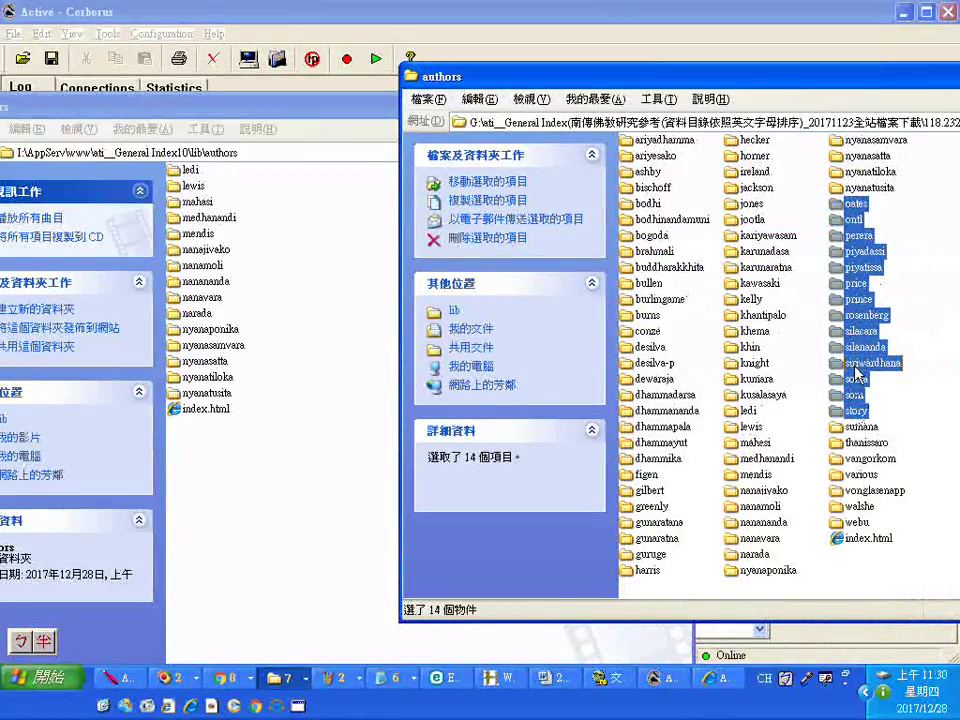
right_click(856, 406)
left_click(688, 706)
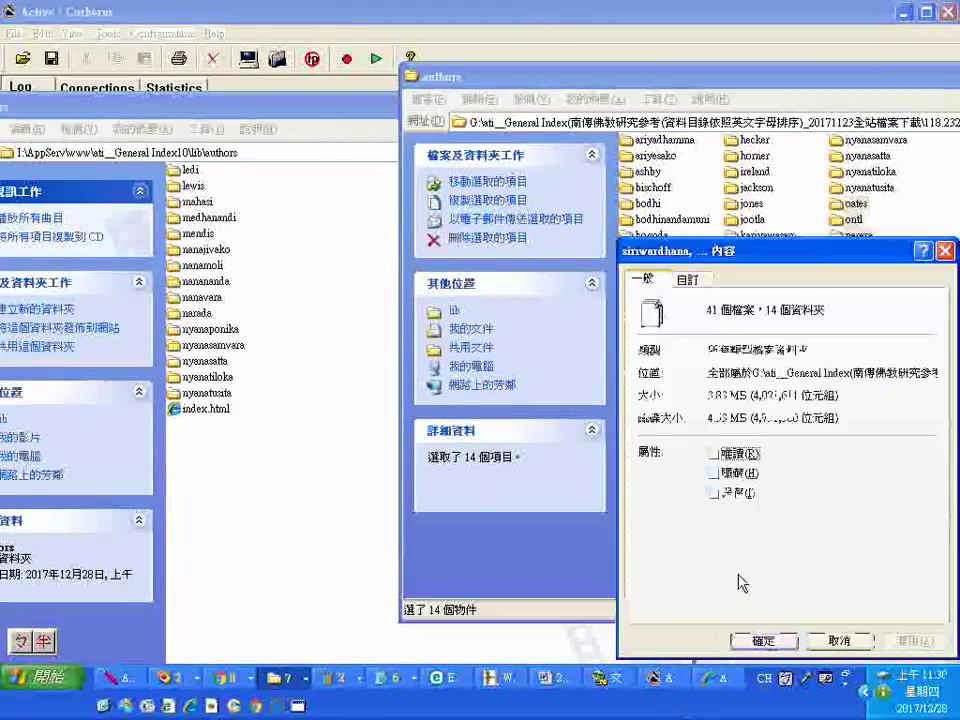
left_click_drag(885, 262, 520, 249)
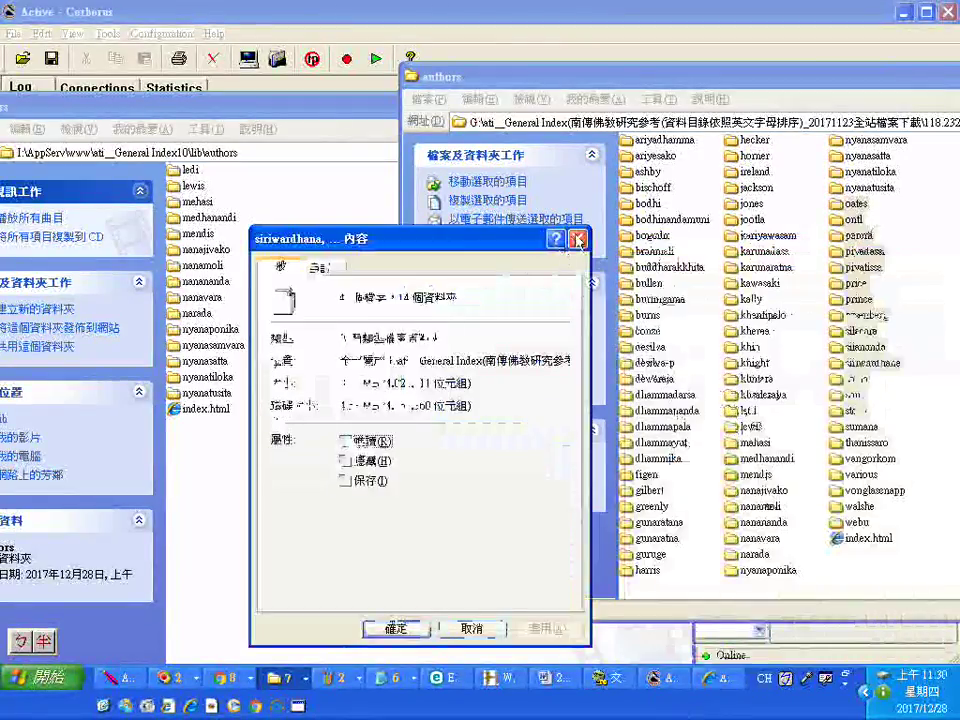
key("Escape")
Extend the selection to everything from oates through index.html and check its combined size
left_click(860, 427, "shift")
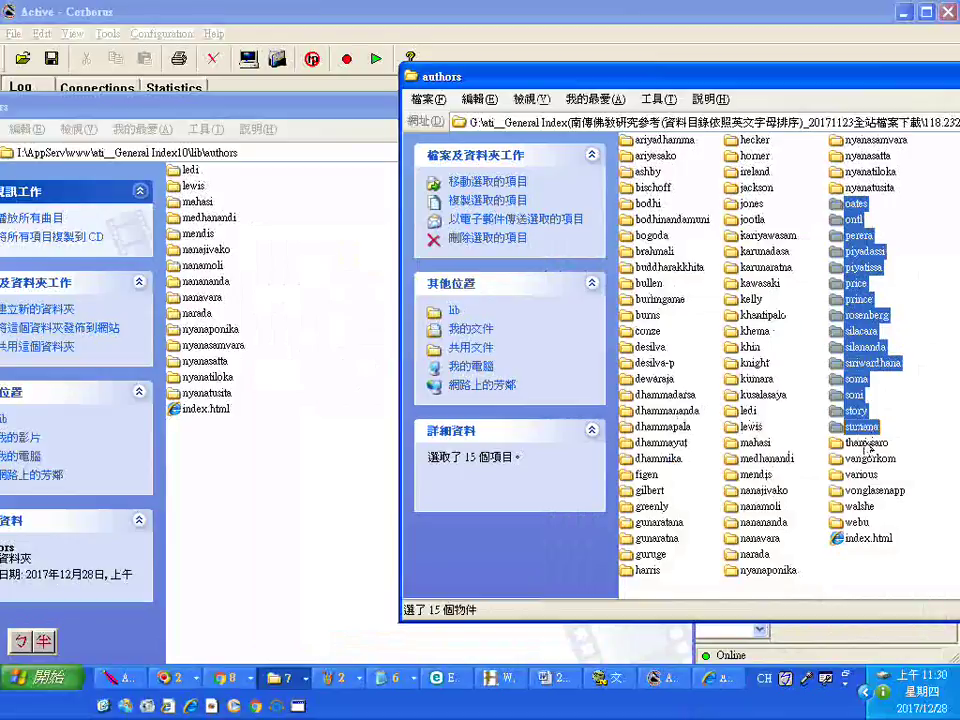
left_click(862, 458, "shift")
left_click(862, 489, "shift")
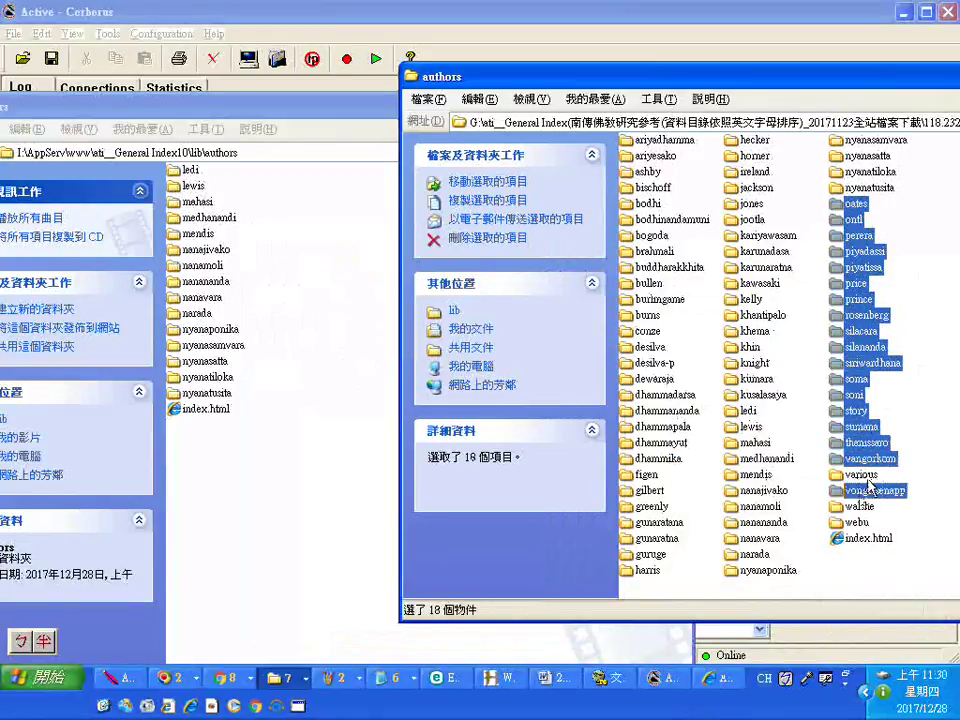
left_click(866, 538, "shift")
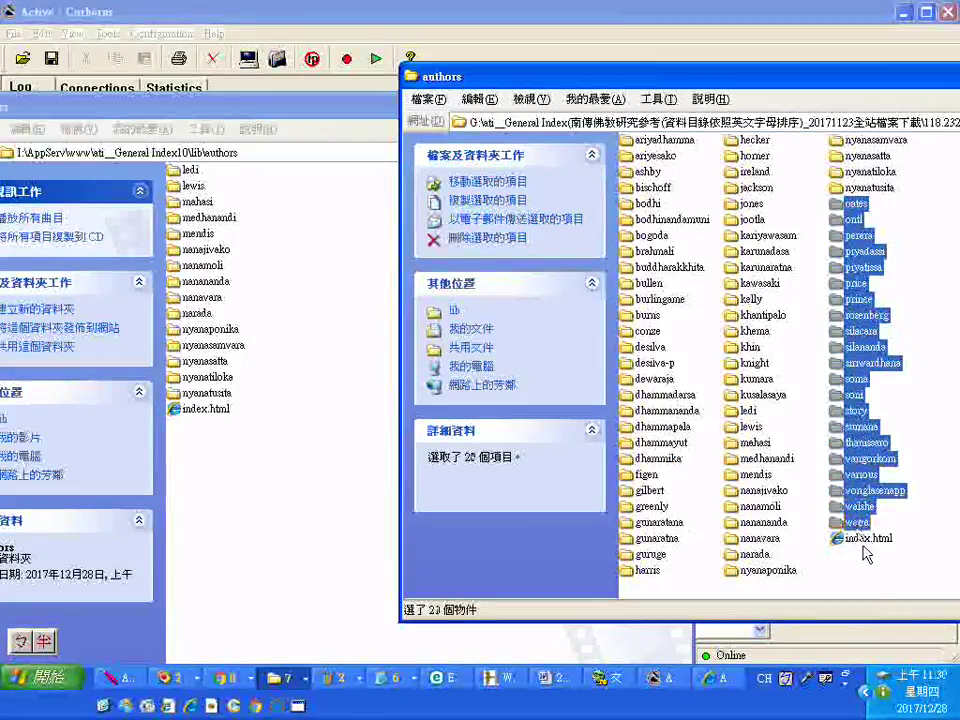
right_click(842, 351)
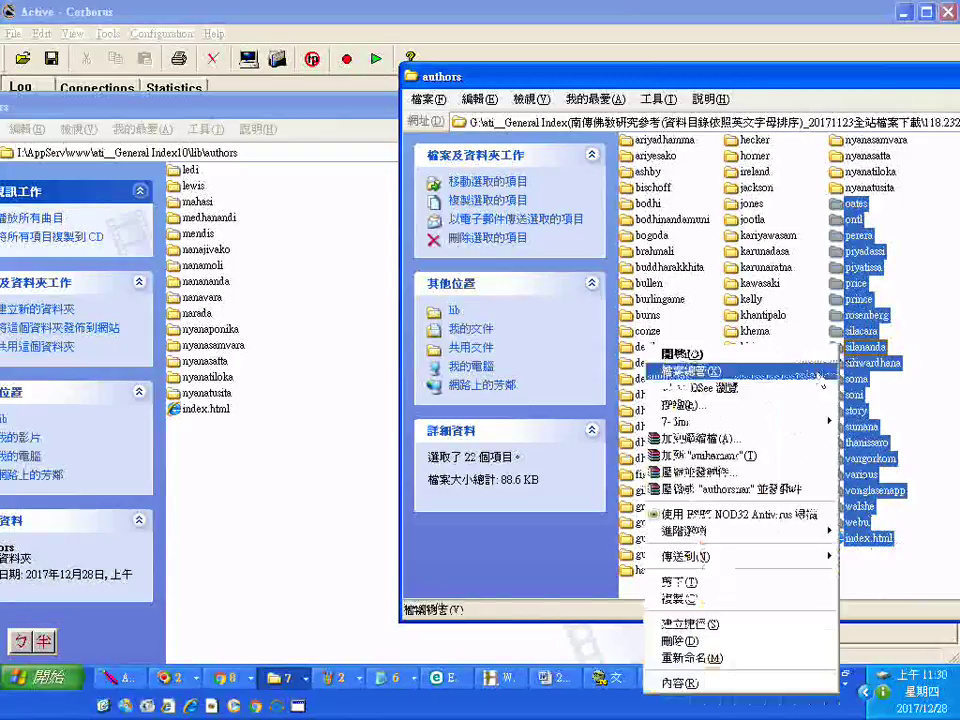
left_click(678, 680)
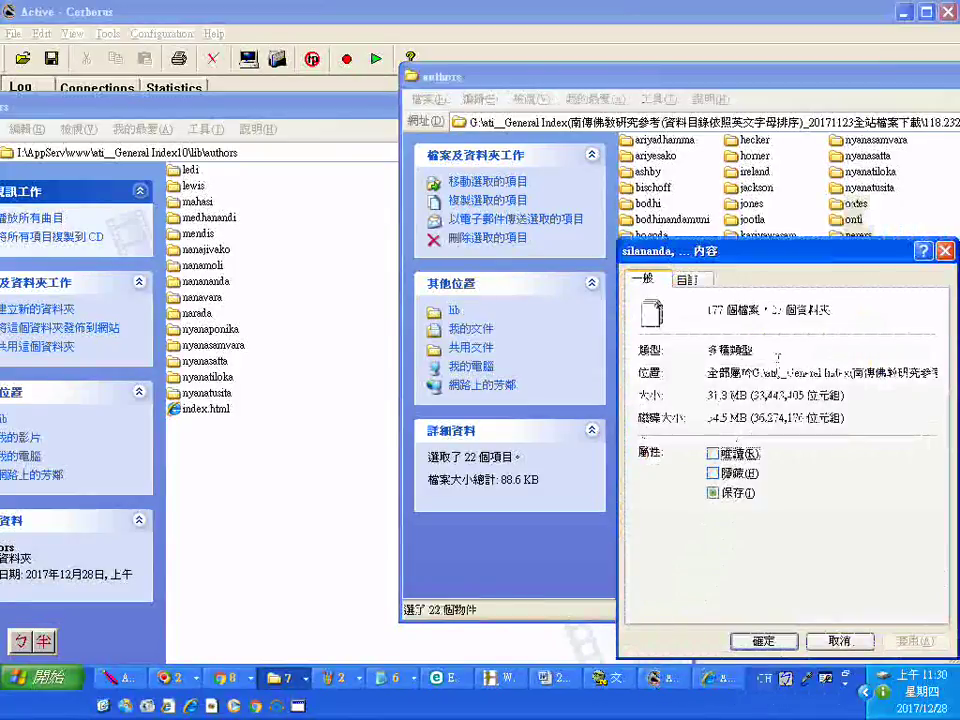
left_click(945, 251)
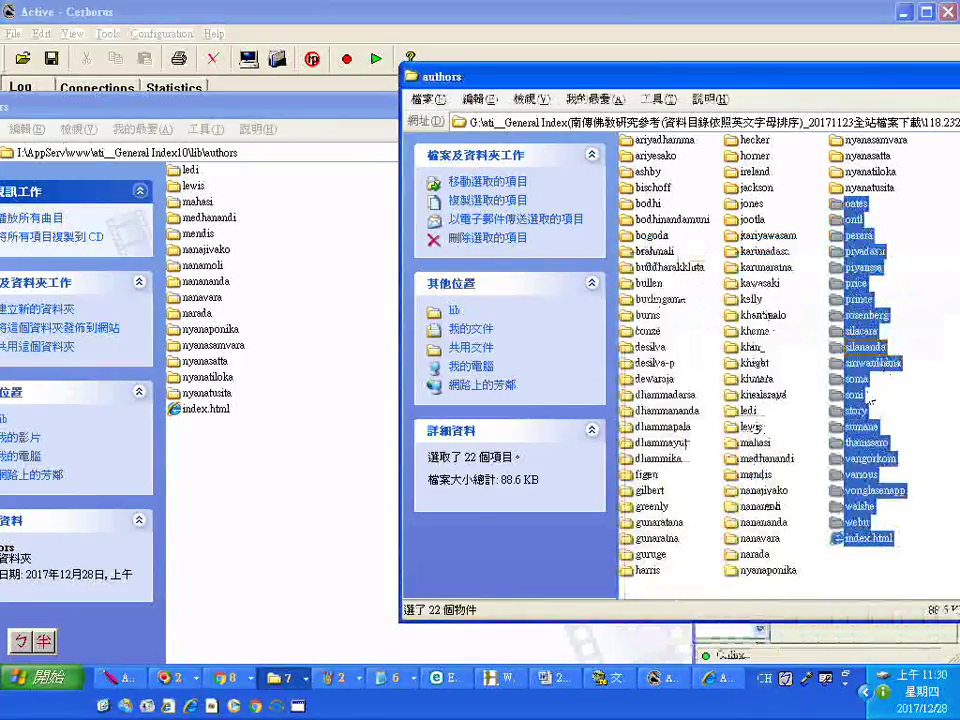
Reselect only the author folders oates through soni and check their combined size
left_click(858, 382, "shift")
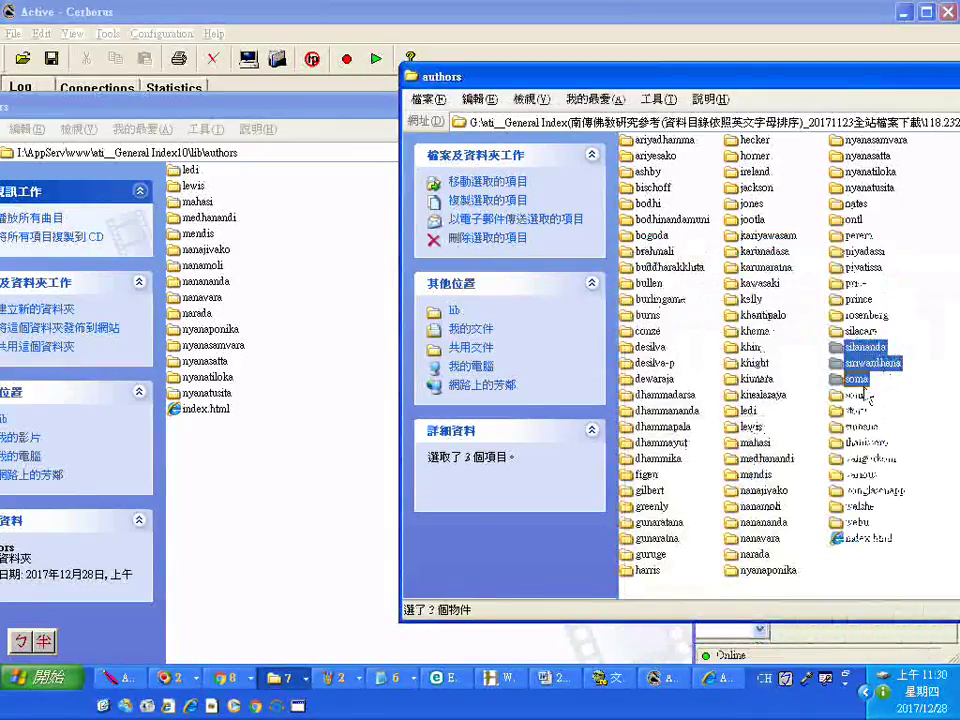
left_click(856, 204)
left_click(850, 363, "shift")
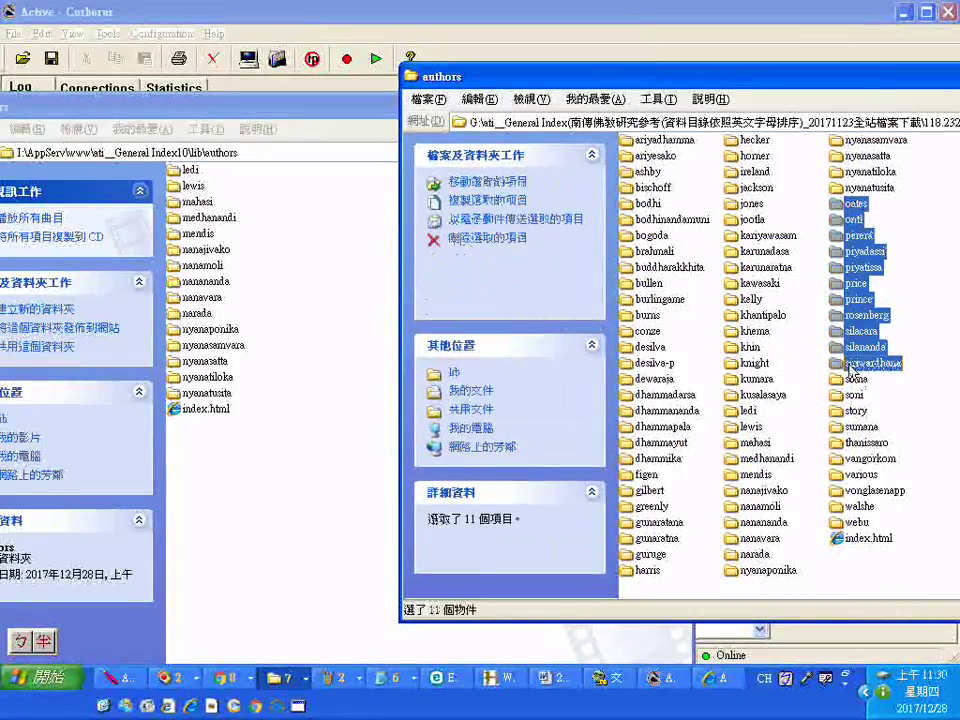
left_click(856, 380, "shift")
left_click(858, 395, "shift")
right_click(851, 362)
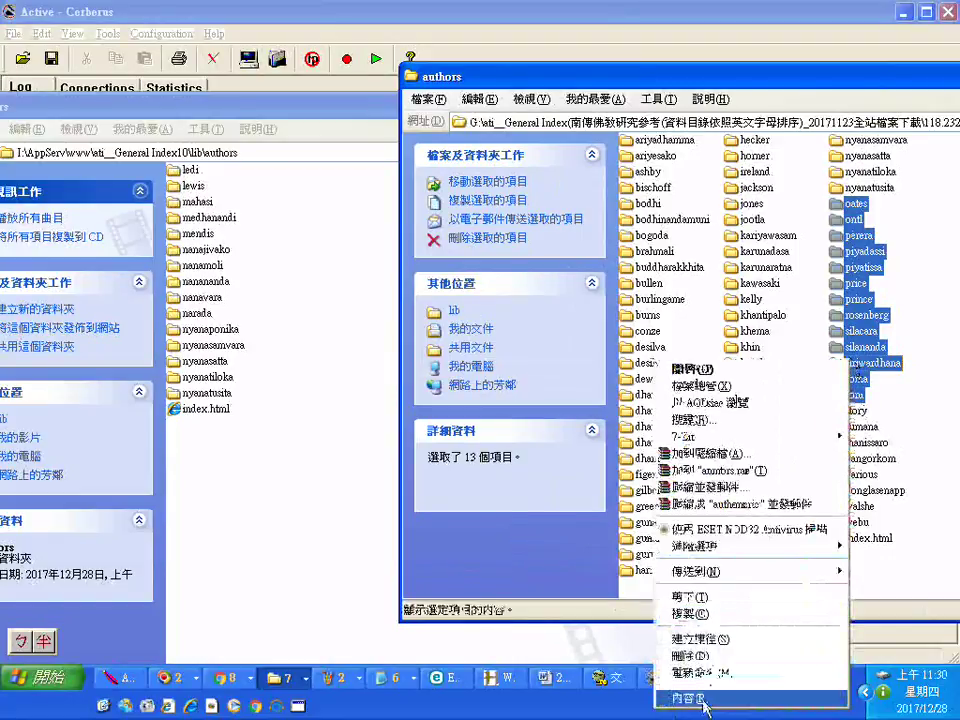
left_click(707, 698)
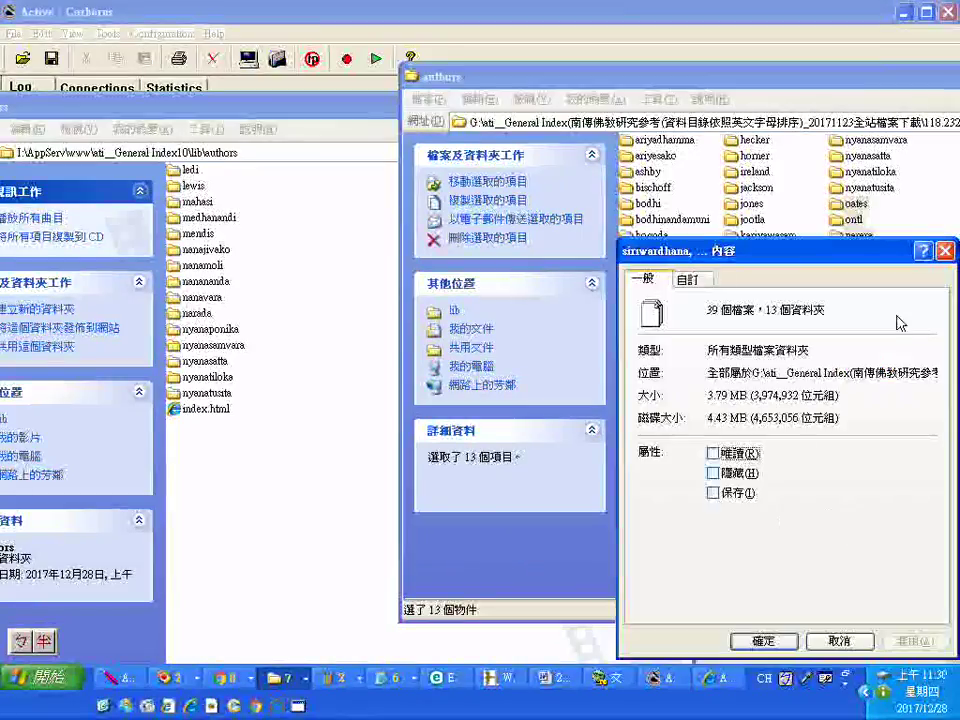
key("Escape")
Add story and sumana to the selected author folders, checking the combined size after each addition
left_click(856, 411, "shift")
right_click(854, 418)
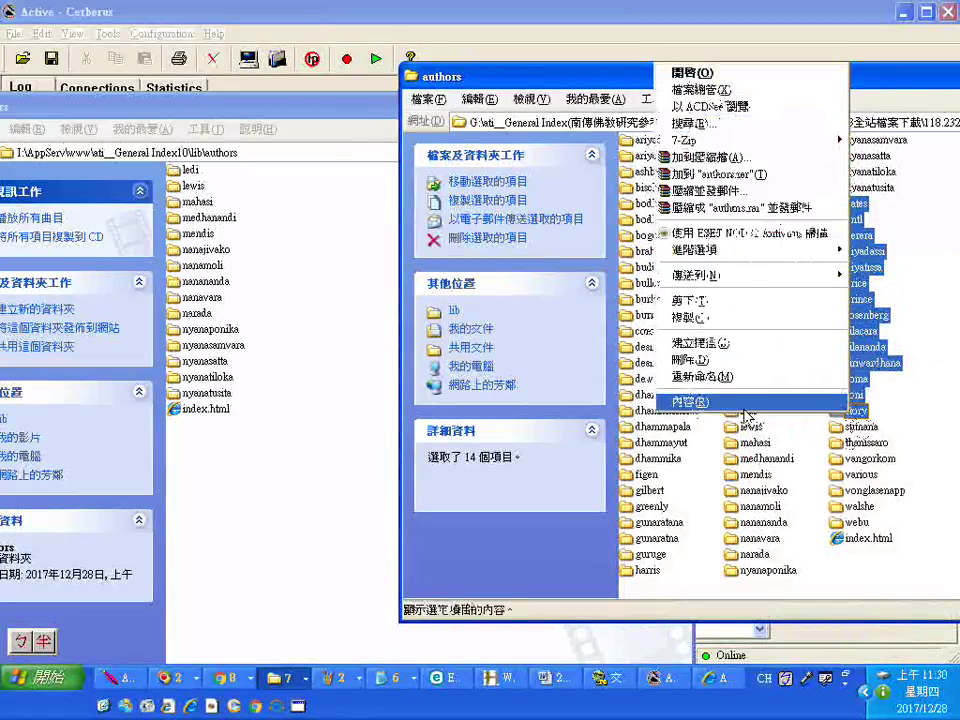
left_click(676, 401)
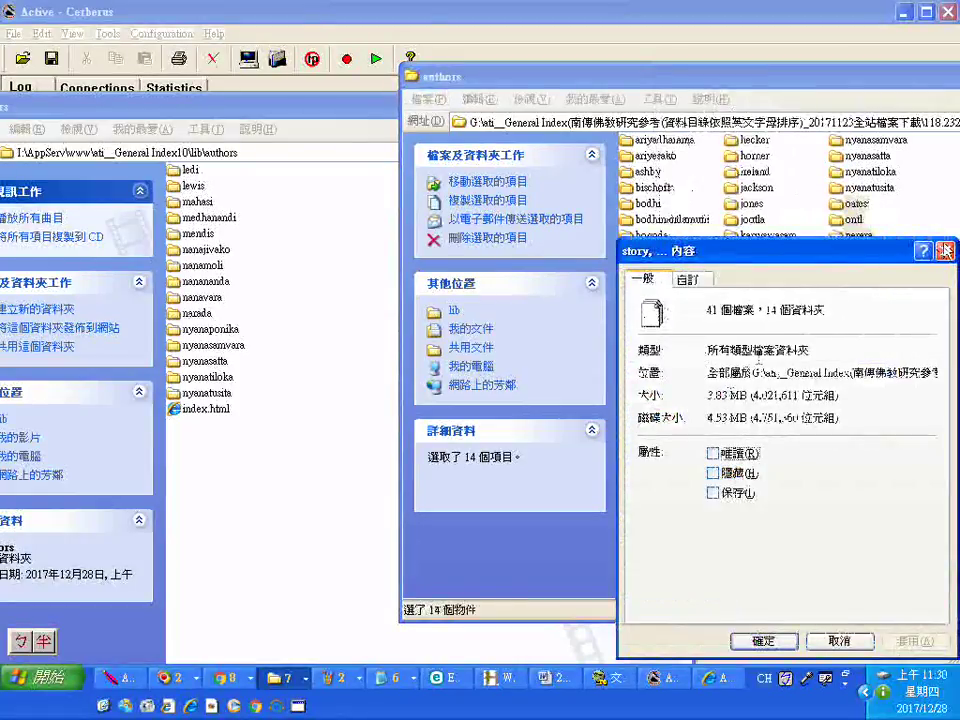
left_click(944, 251)
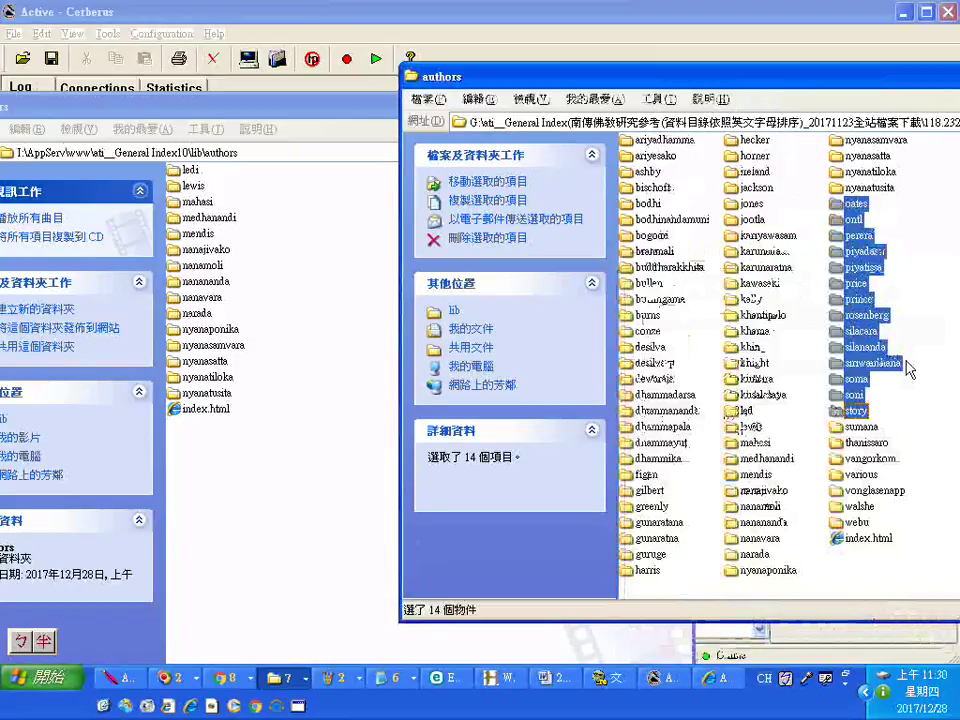
right_click(845, 395)
left_click(800, 386)
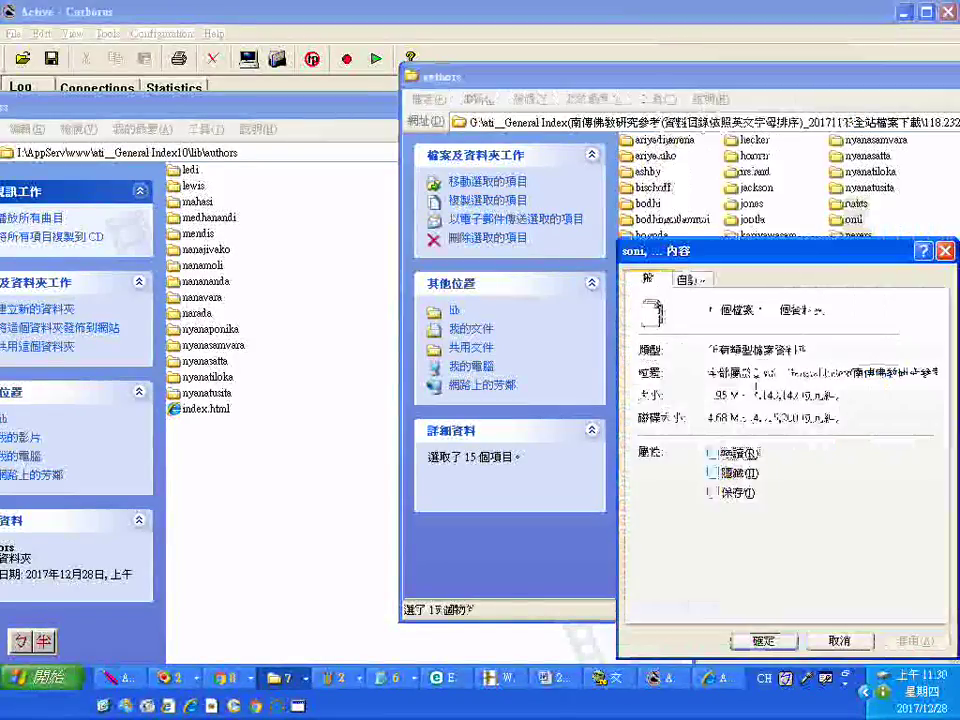
key("Escape")
Include the thanissaro folder in the selection and check how large the selection becomes
left_click(865, 444, "ctrl")
right_click(845, 380)
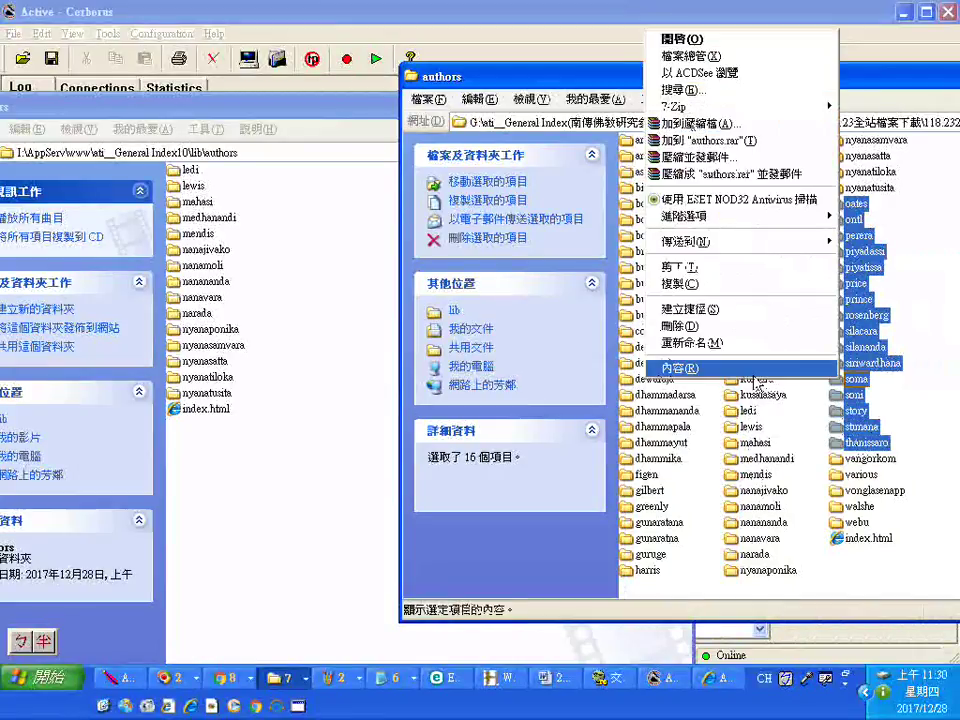
left_click(750, 368)
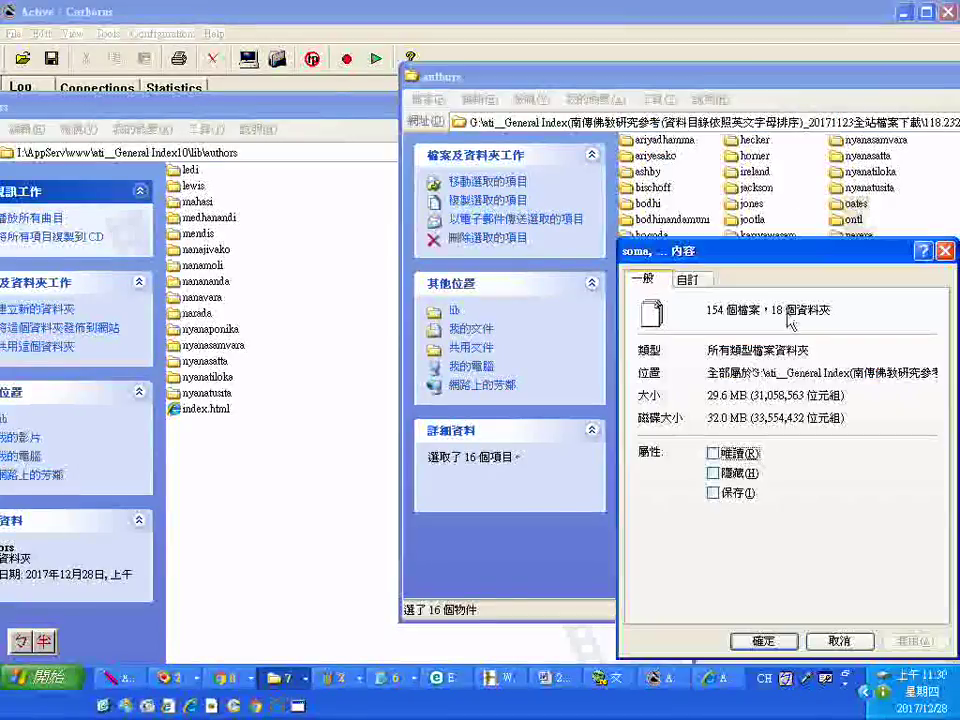
left_click(936, 252)
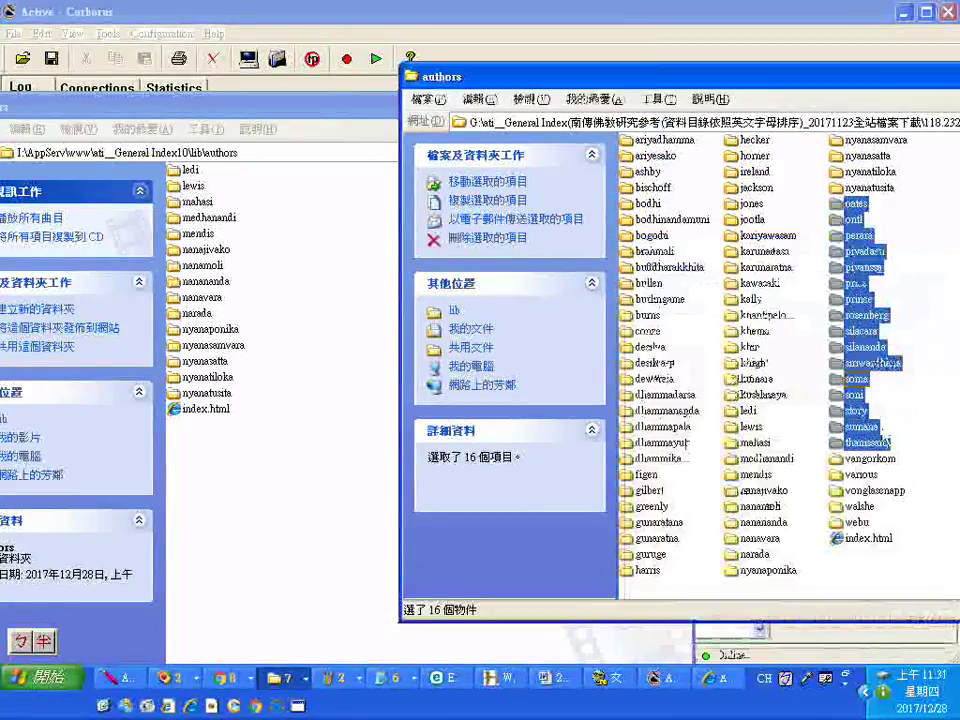
Exclude thanissaro from the selection, add vangorkom, various, vonglasenapp, walshe and webu, and check the combined size
left_click(856, 444, "ctrl")
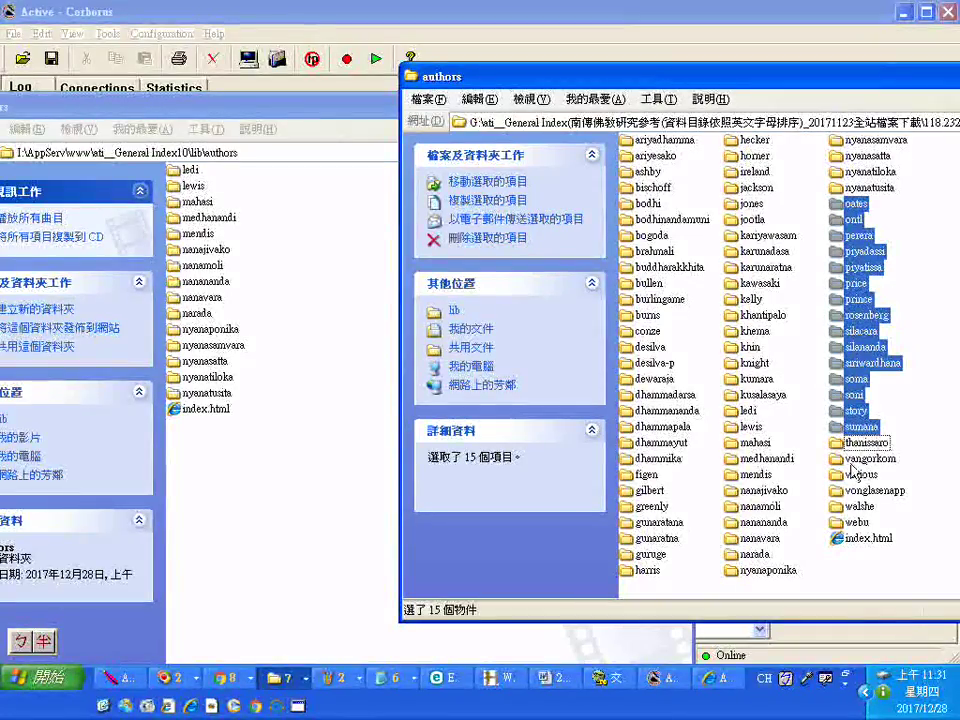
left_click(851, 461, "ctrl")
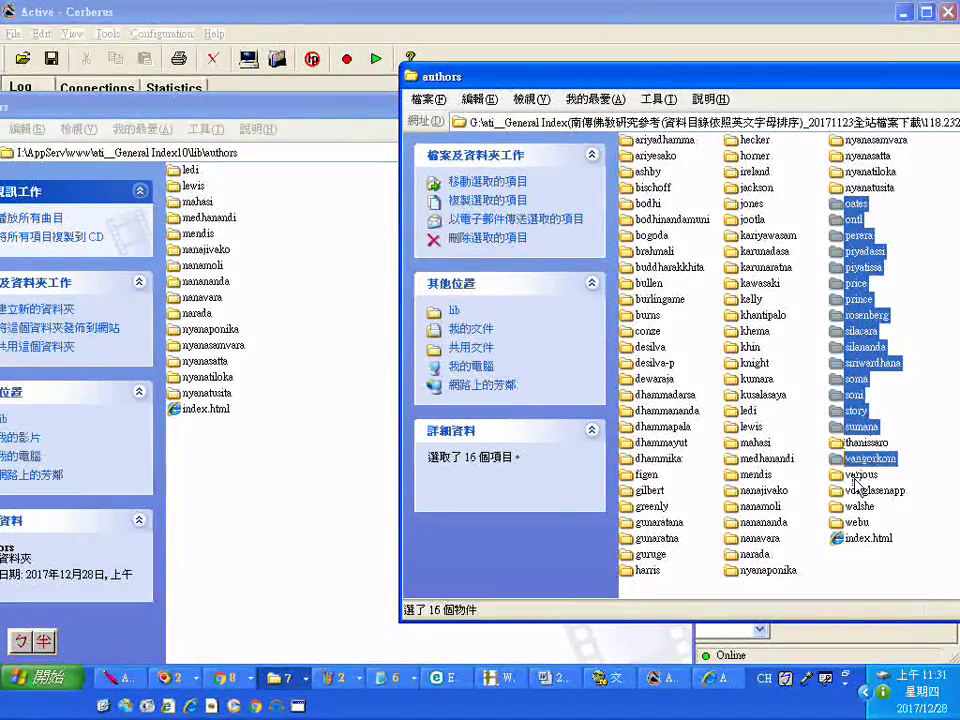
left_click(853, 476, "ctrl")
left_click(852, 491, "ctrl")
left_click(852, 507, "ctrl")
left_click(850, 522, "ctrl")
right_click(849, 500)
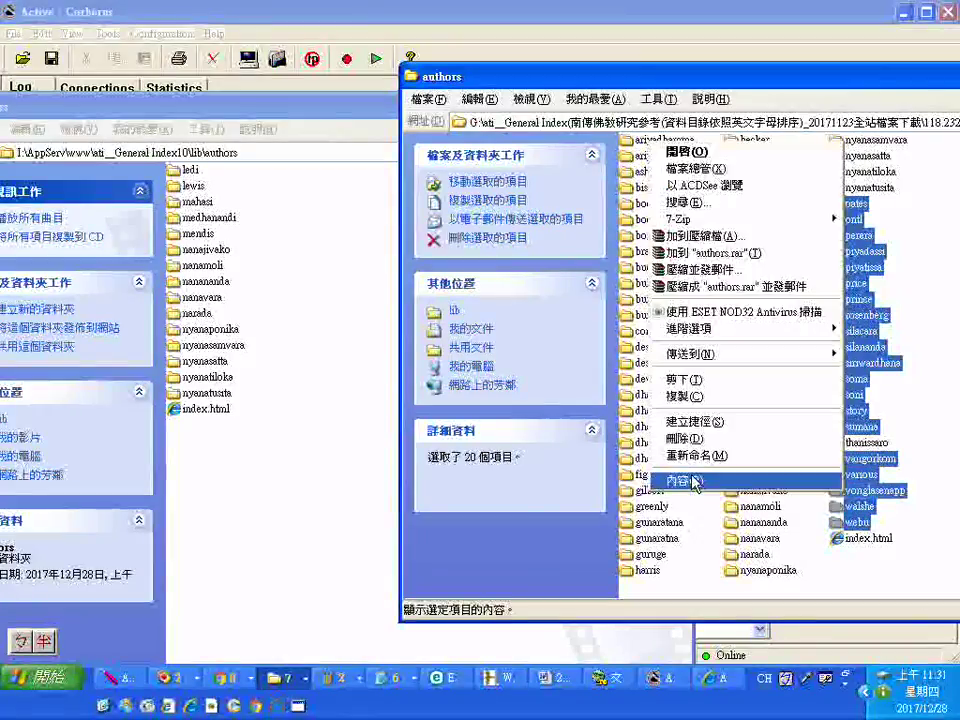
left_click(729, 542)
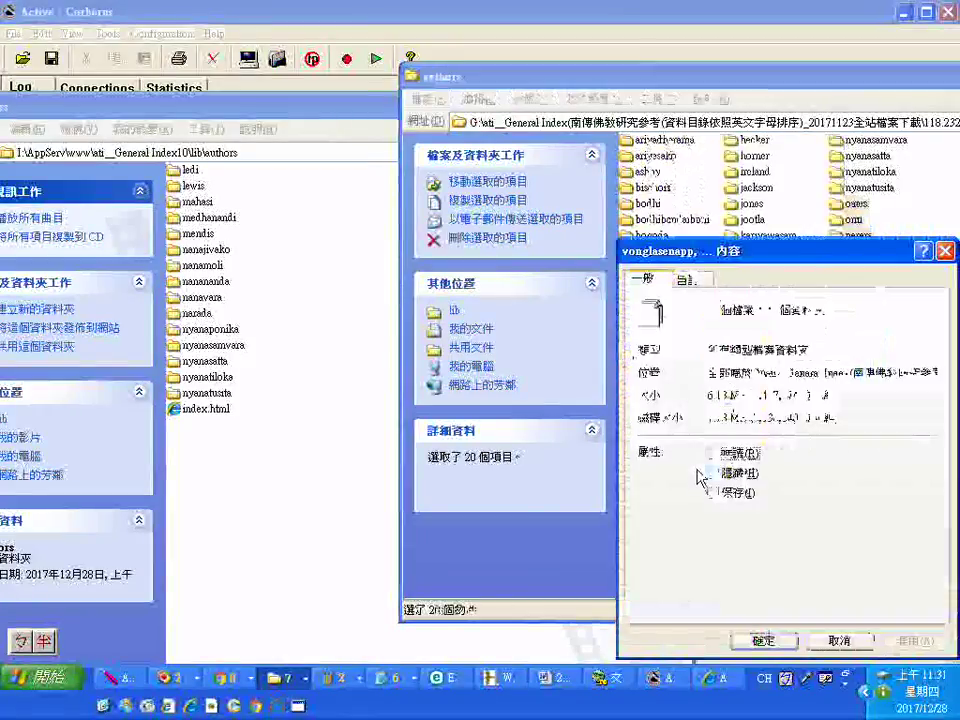
left_click(944, 251)
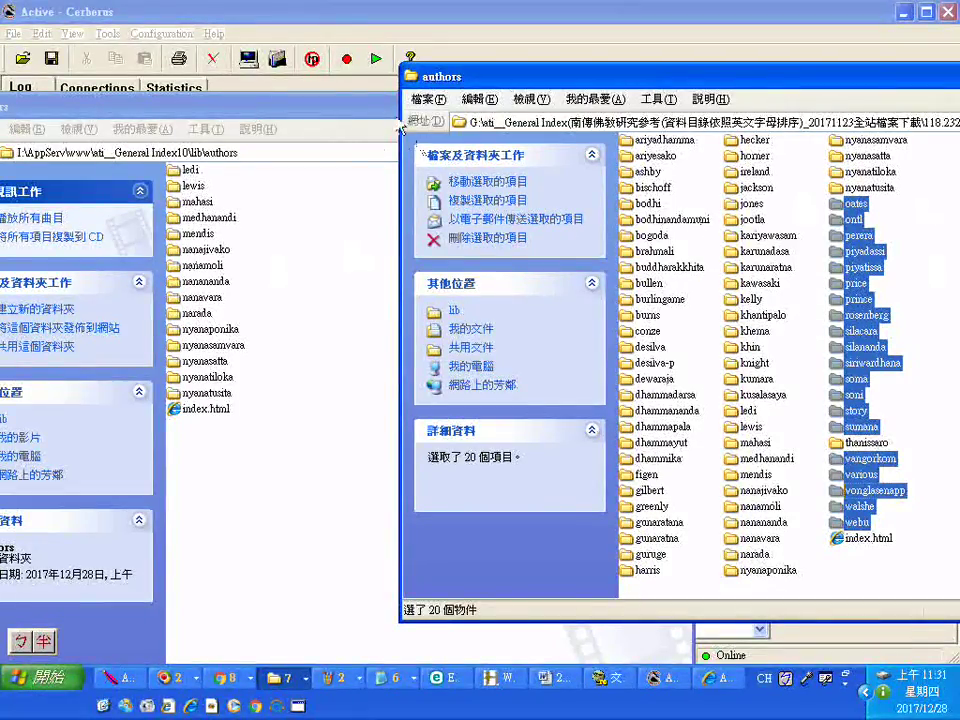
Bring the ati__General Index10 authors window forward, reposition it, and go up through lib to the ati__General Index10 folder
left_click(211, 110)
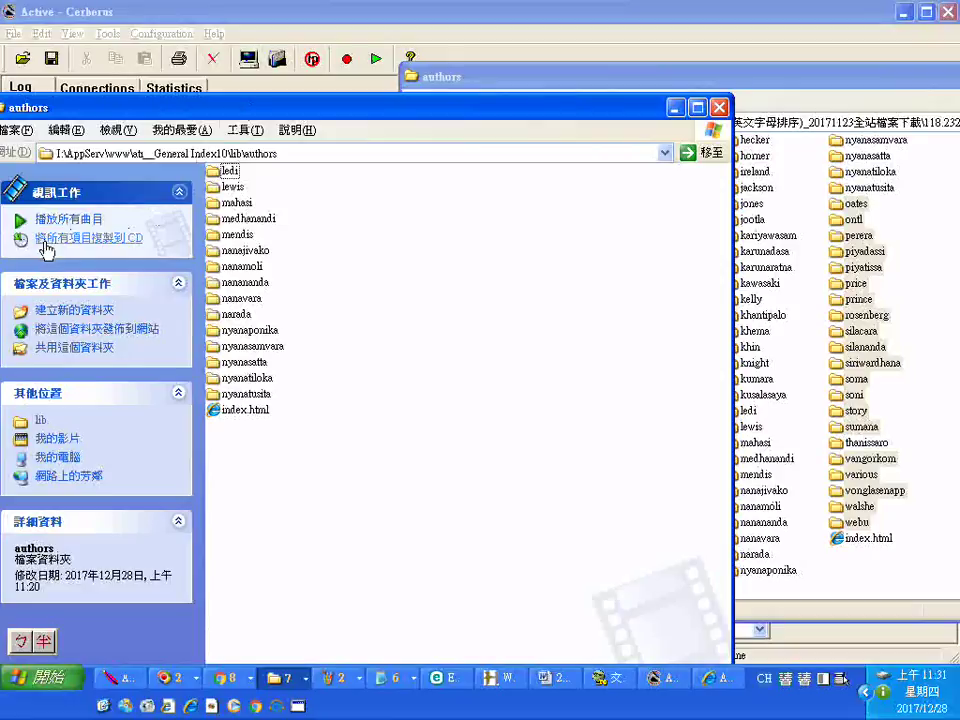
left_click_drag(55, 117, 106, 92)
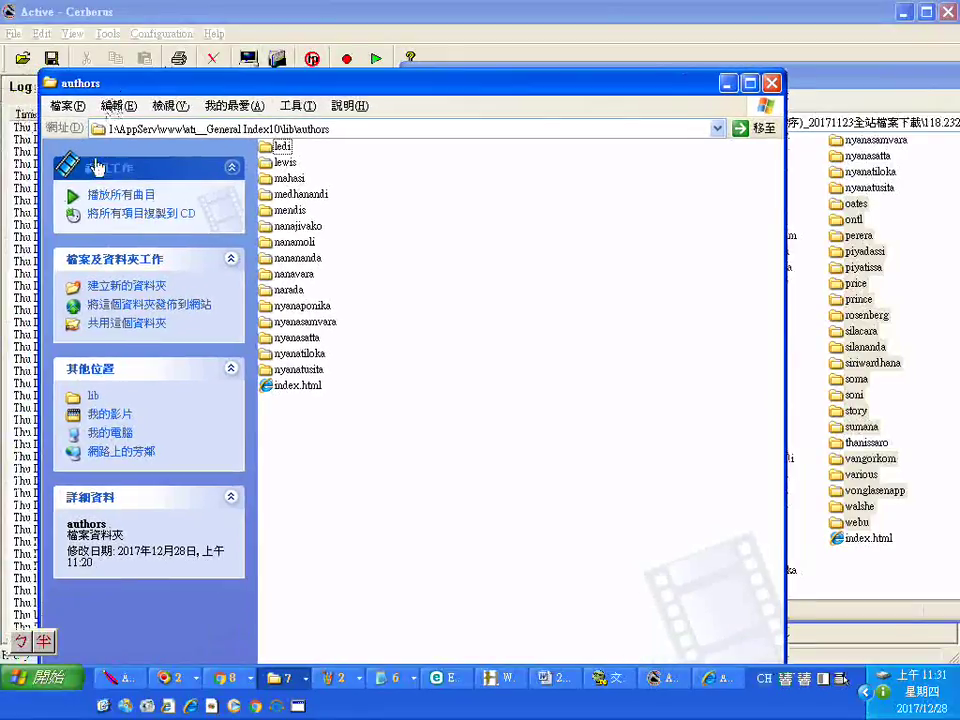
left_click(90, 398)
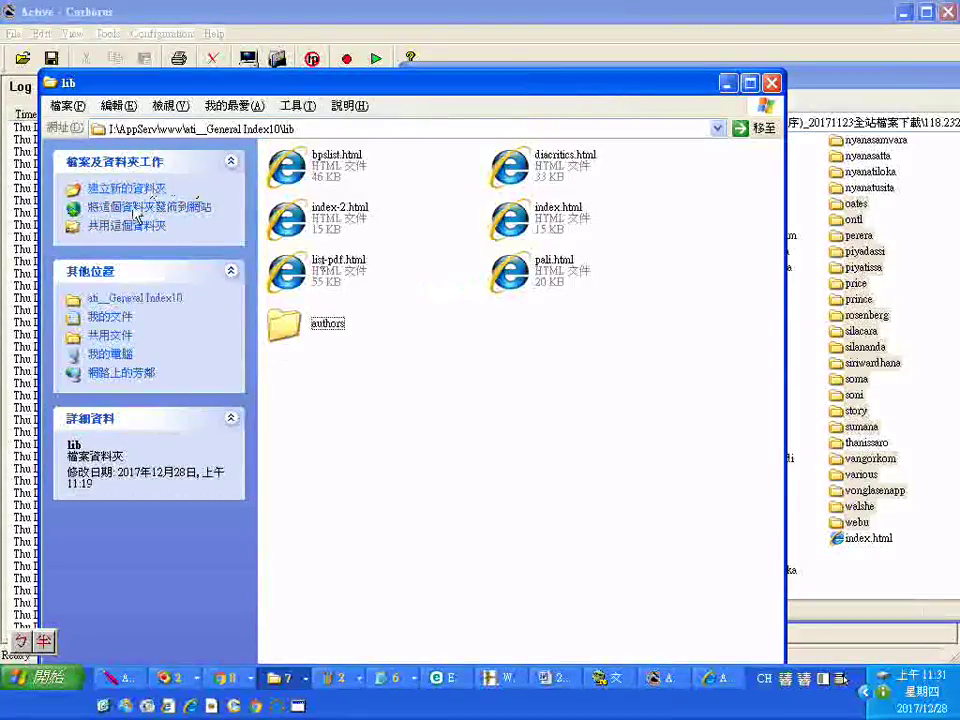
left_click(147, 300)
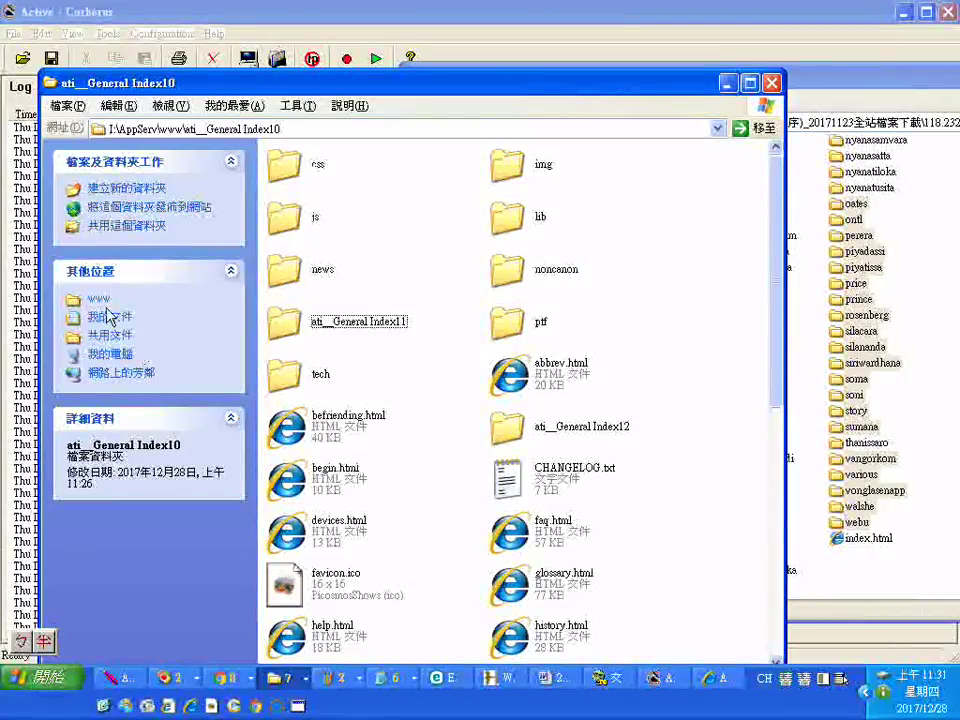
Open the ati__General Index11 folder inside ati__General Index10 and go into its lib folder
scroll(387, 391, "down", 5)
scroll(387, 391, "down", 5)
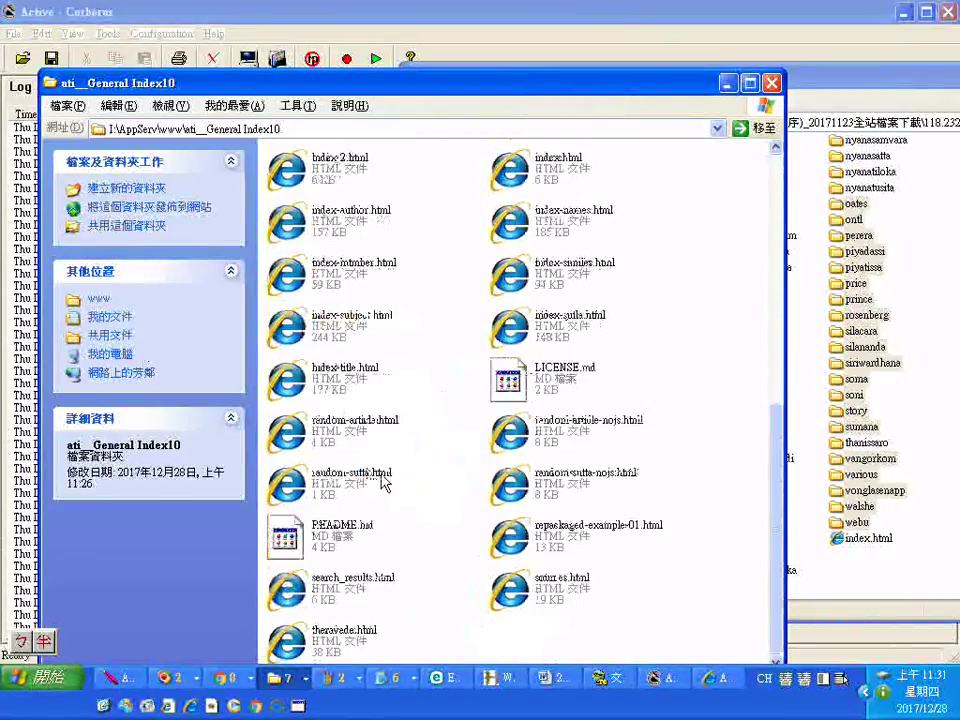
scroll(437, 310, "up", 10)
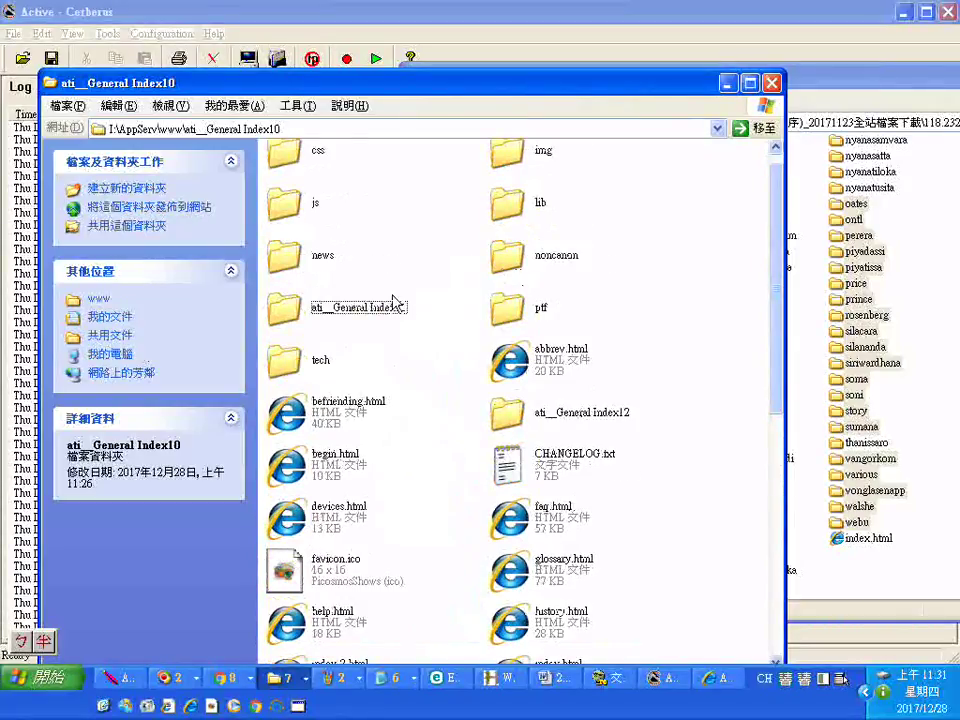
left_click(335, 312)
right_click(292, 312)
left_click(366, 324)
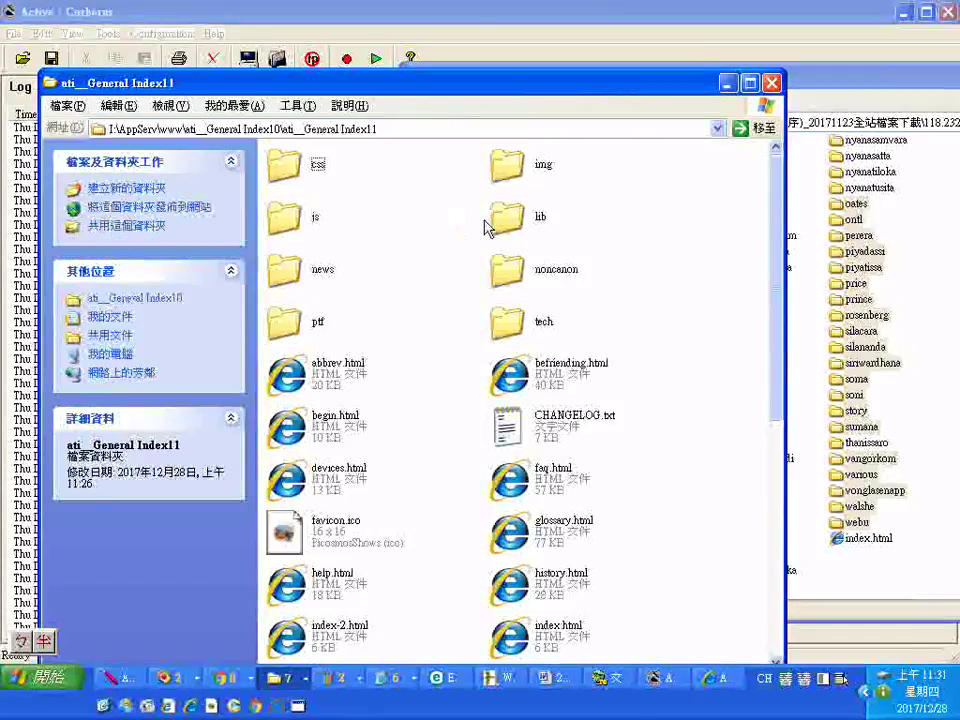
right_click(515, 214)
left_click(537, 228)
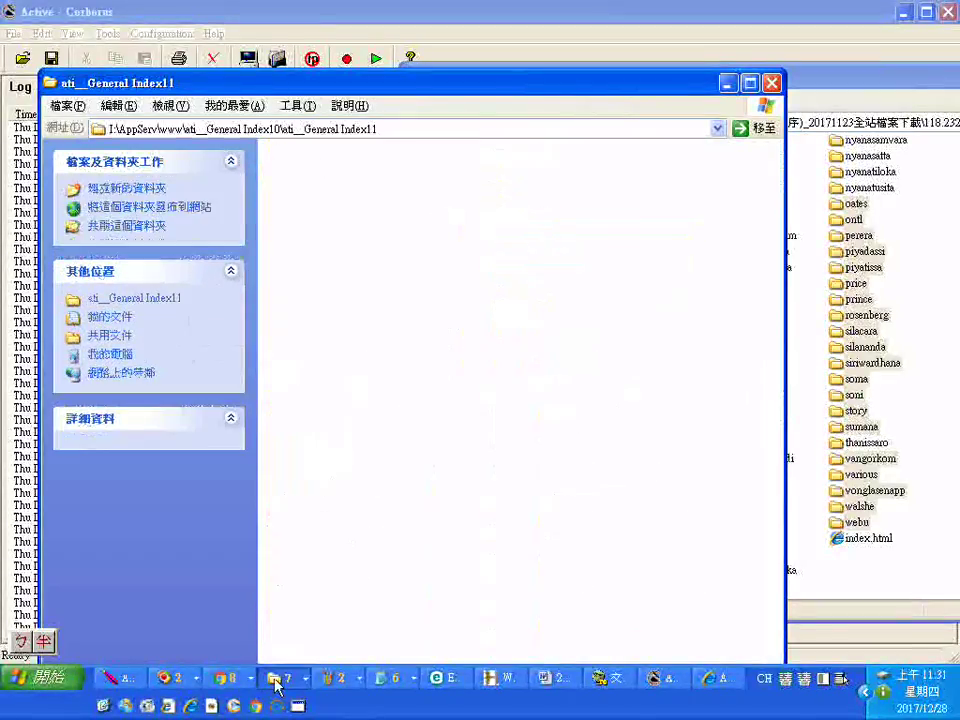
Arrange the ati__General Index11 lib window beside the source authors window and create a new folder in lib
left_click(168, 677)
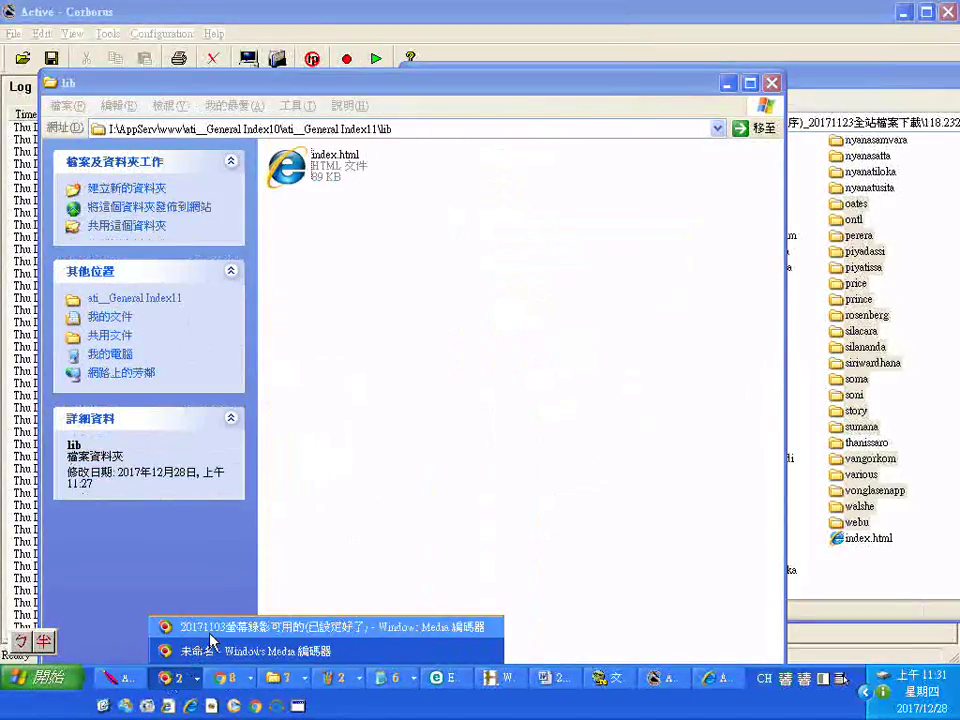
left_click(430, 320)
left_click_drag(522, 92, 469, 97)
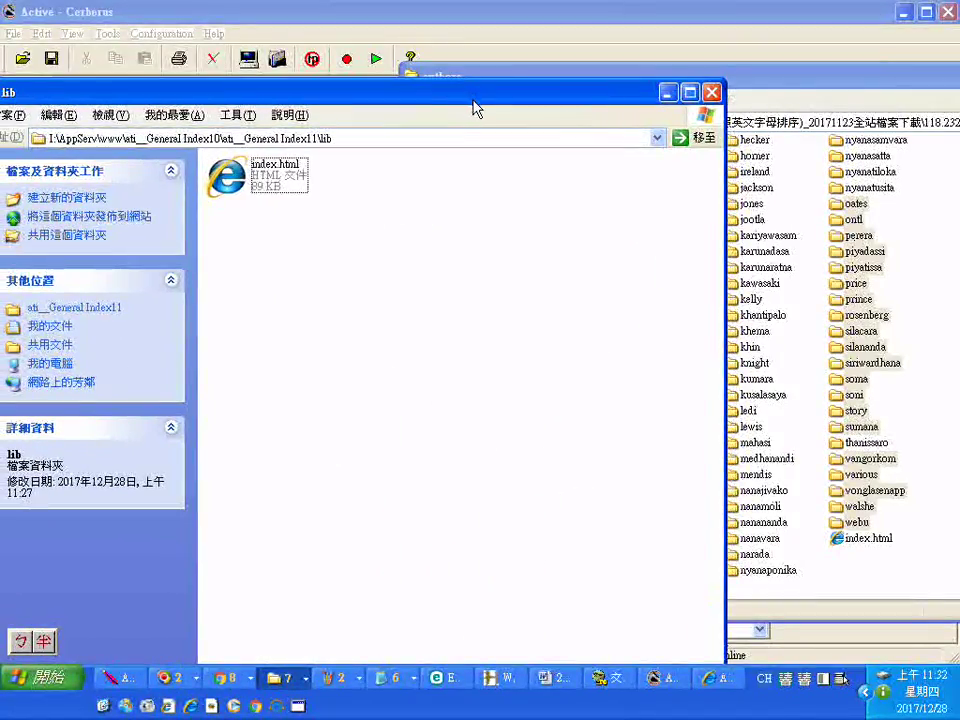
left_click(808, 87)
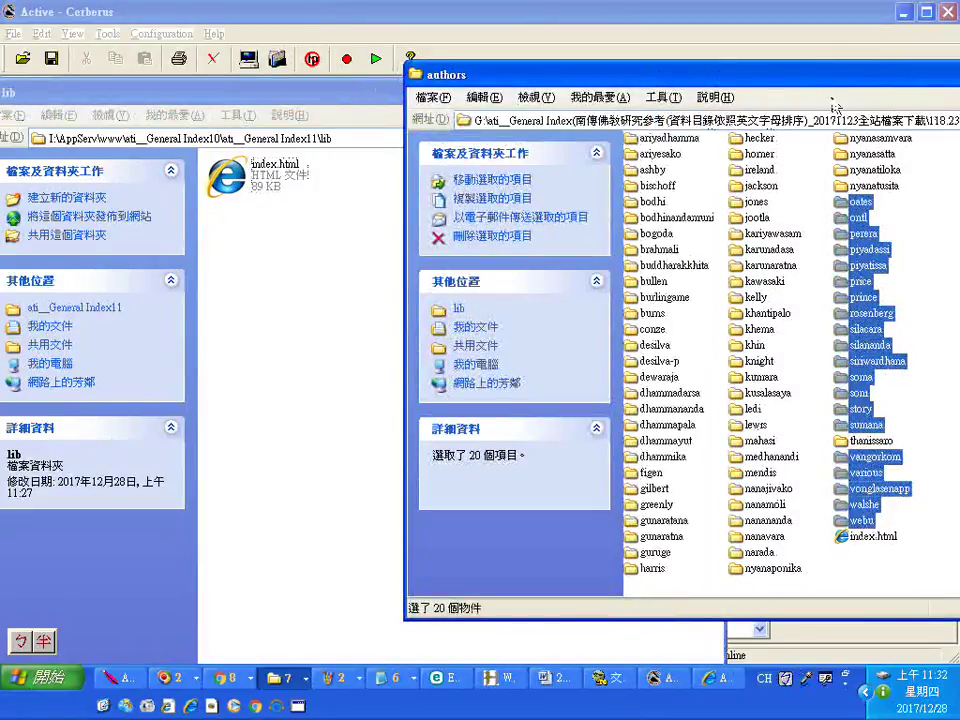
left_click(312, 298)
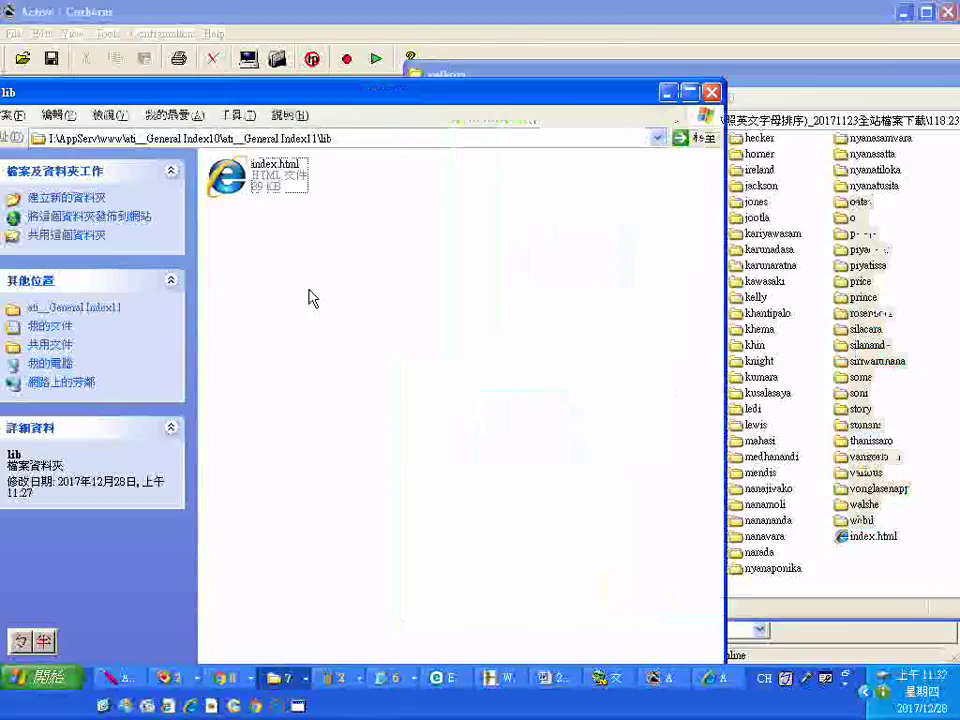
right_click(310, 292)
mouse_move(378, 454)
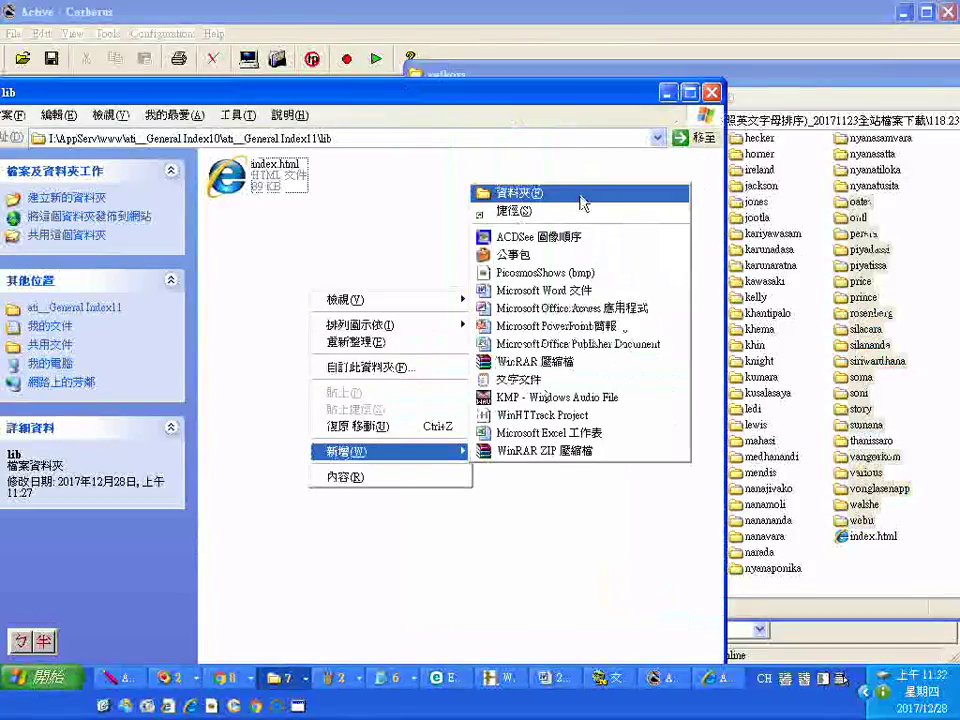
left_click(583, 203)
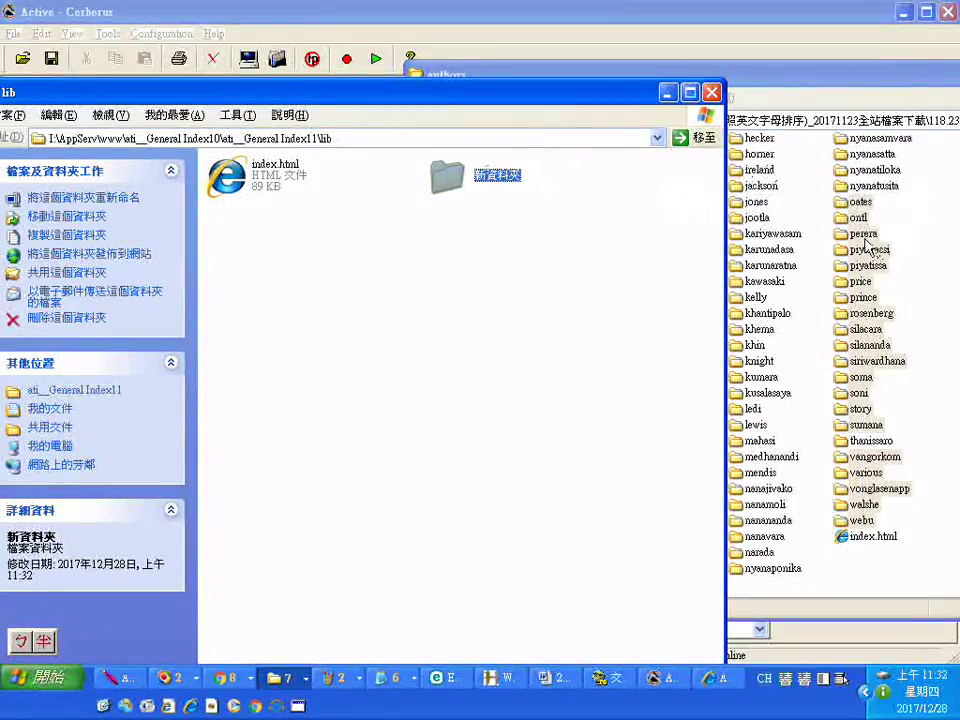
Copy index.html from the source authors folder into the new folder in the ati__General Index11 lib
left_click(646, 180)
left_click_drag(488, 176, 832, 350)
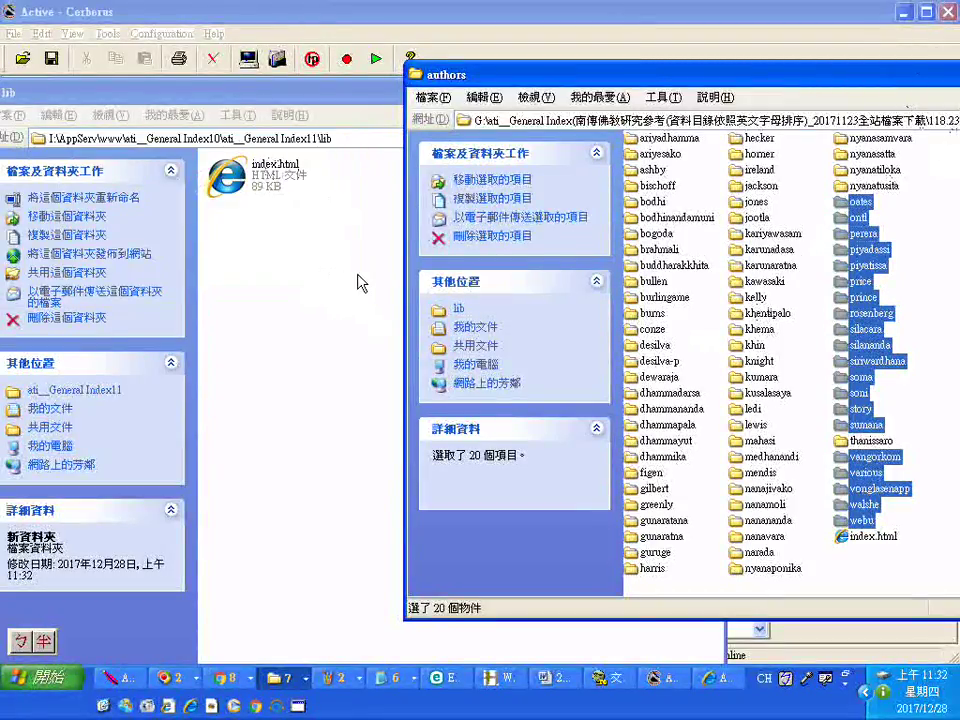
left_click(263, 258)
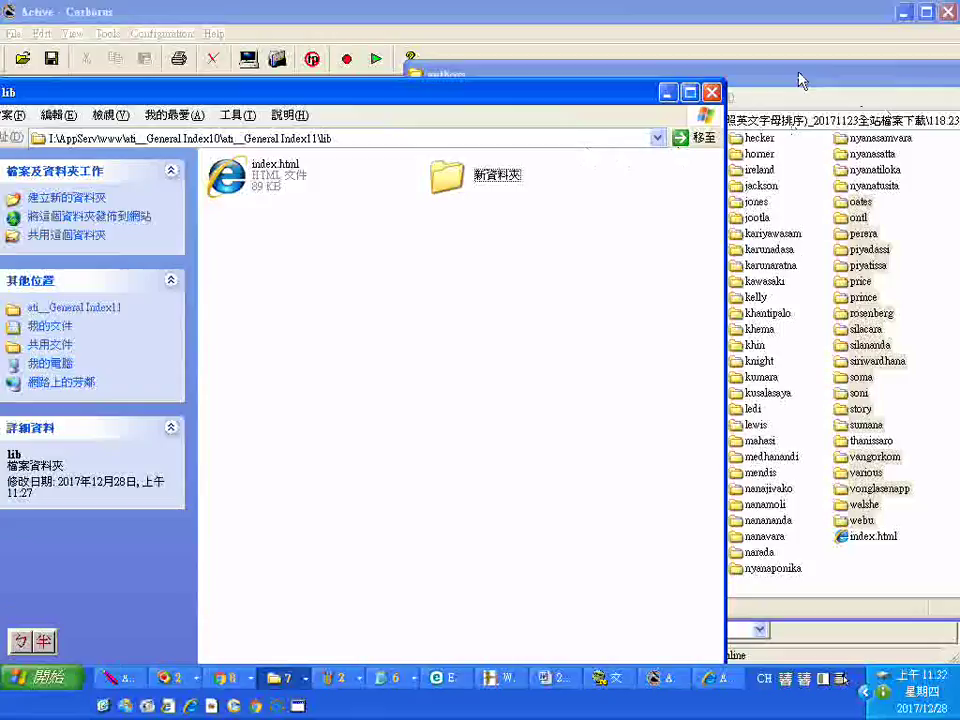
left_click_drag(800, 80, 813, 74)
left_click_drag(795, 77, 790, 79)
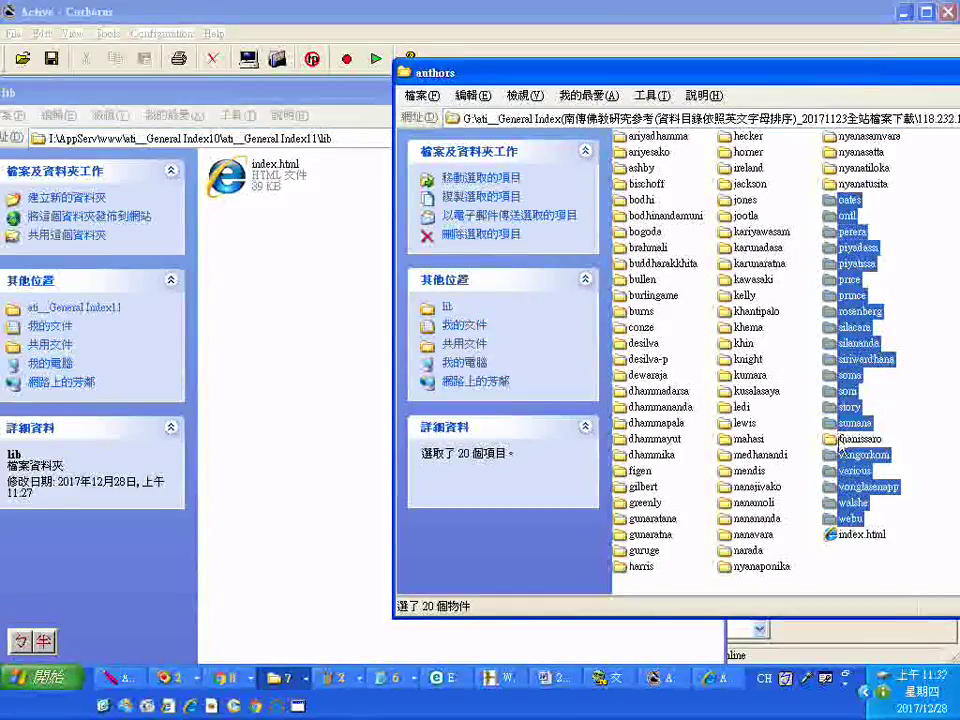
left_click(864, 538)
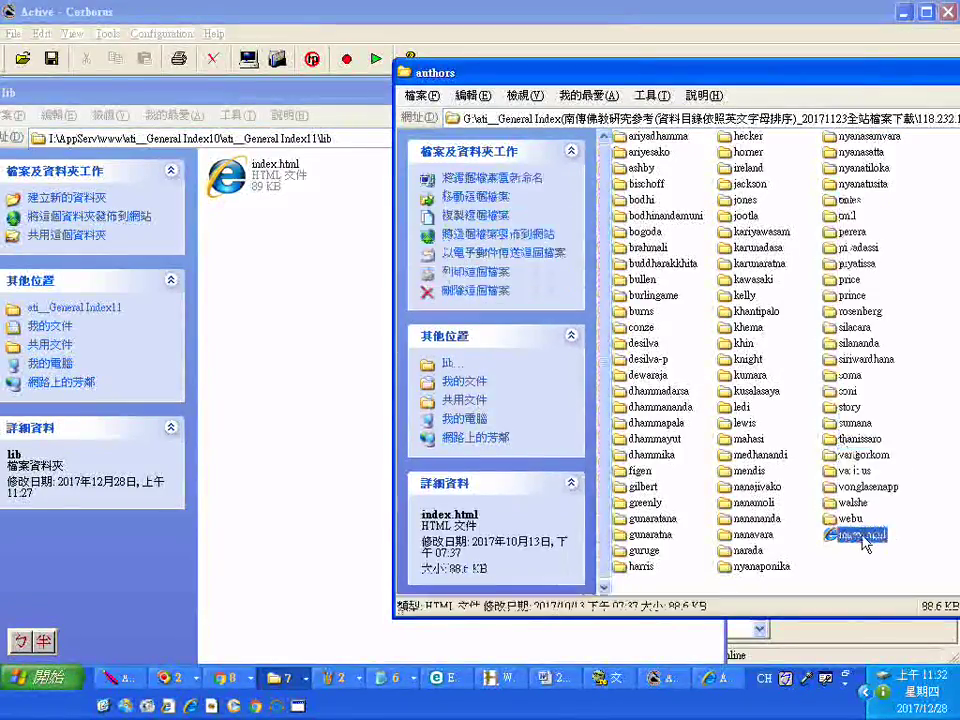
right_click(862, 538)
left_click(790, 435)
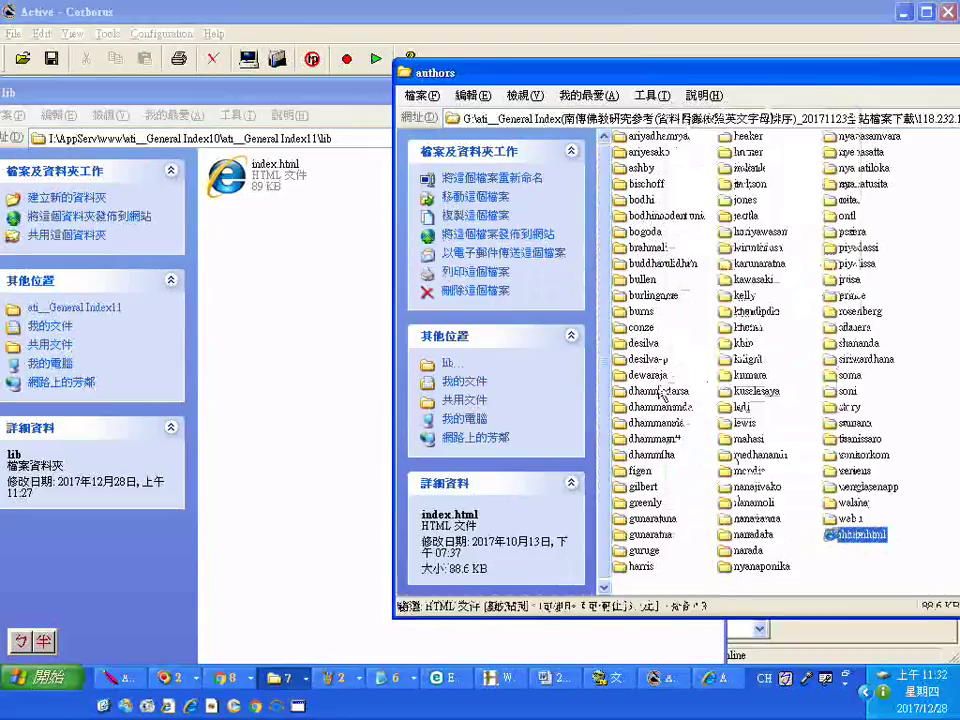
left_click(364, 294)
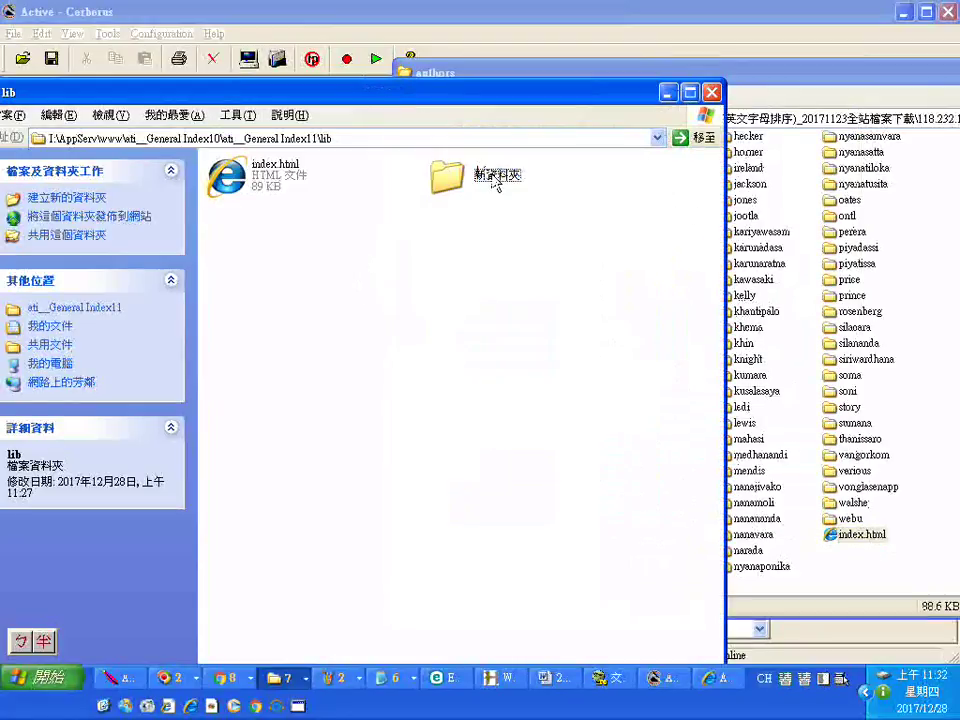
key("Return")
right_click(496, 175)
left_click(533, 530)
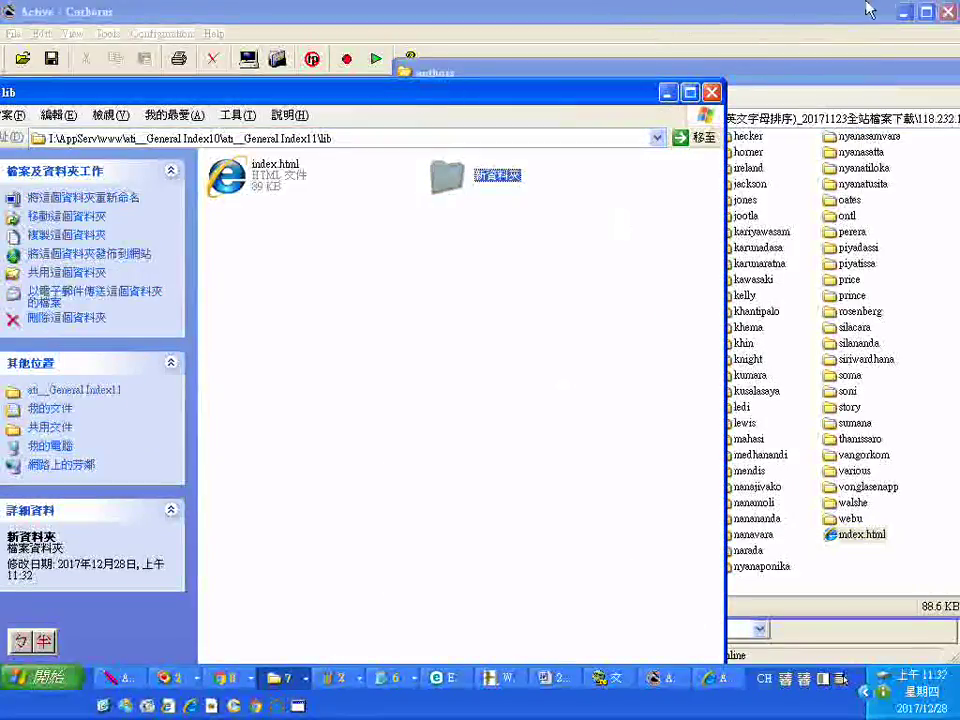
Copy the name authors from the source folder's path and rename the new folder in lib as authors
left_click_drag(880, 78, 602, 80)
left_click(743, 112)
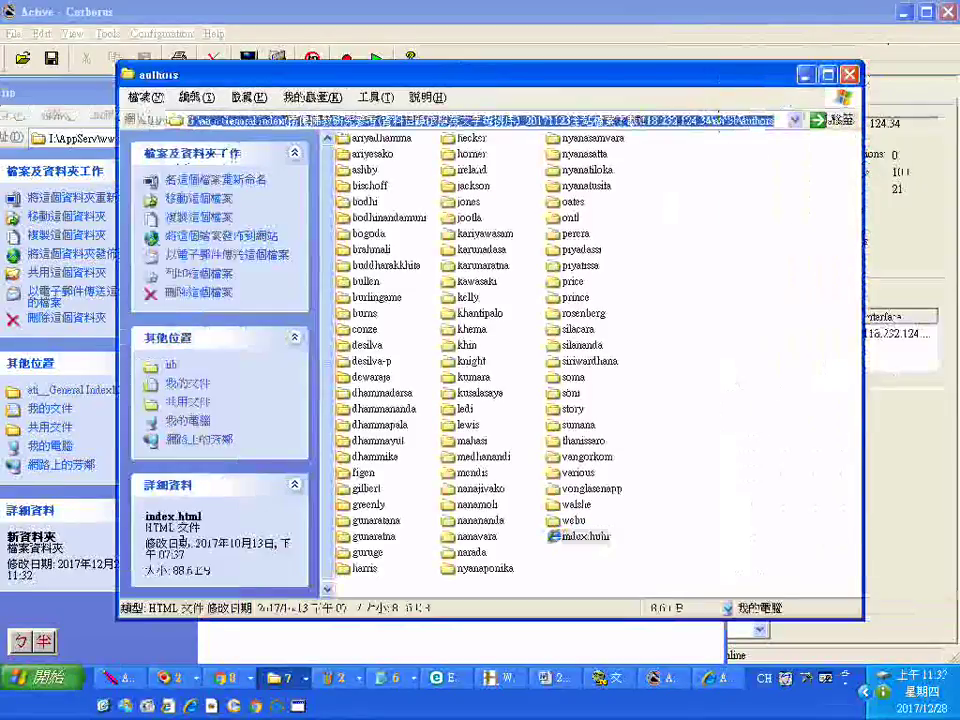
left_click_drag(743, 114, 786, 119)
right_click(773, 121)
left_click(820, 178)
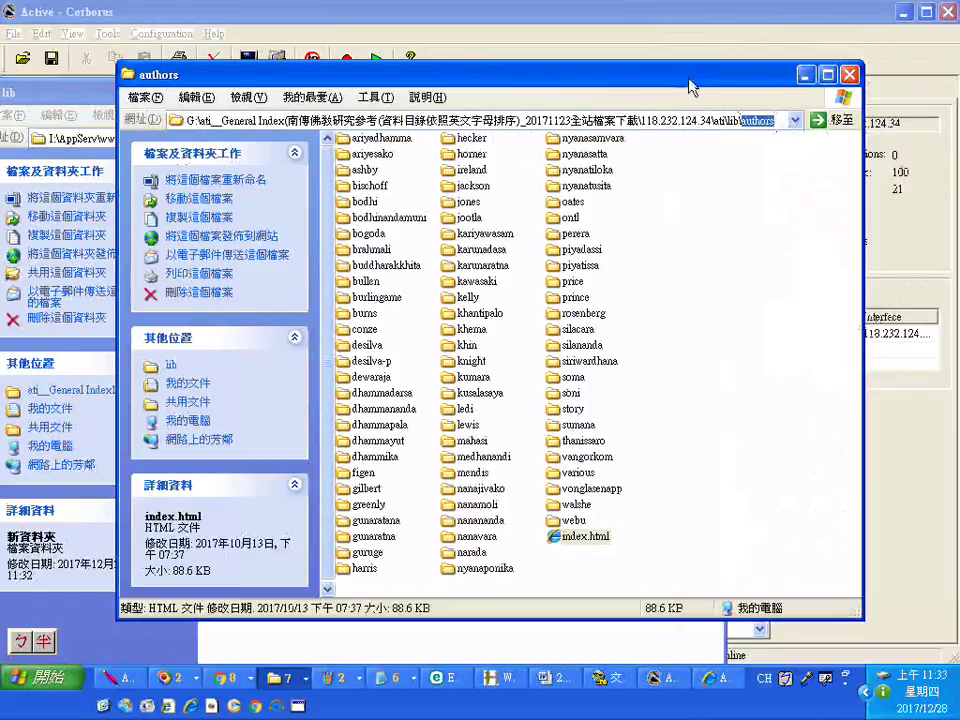
key("alt+F4")
left_click(311, 251)
left_click(476, 182)
left_click(489, 178)
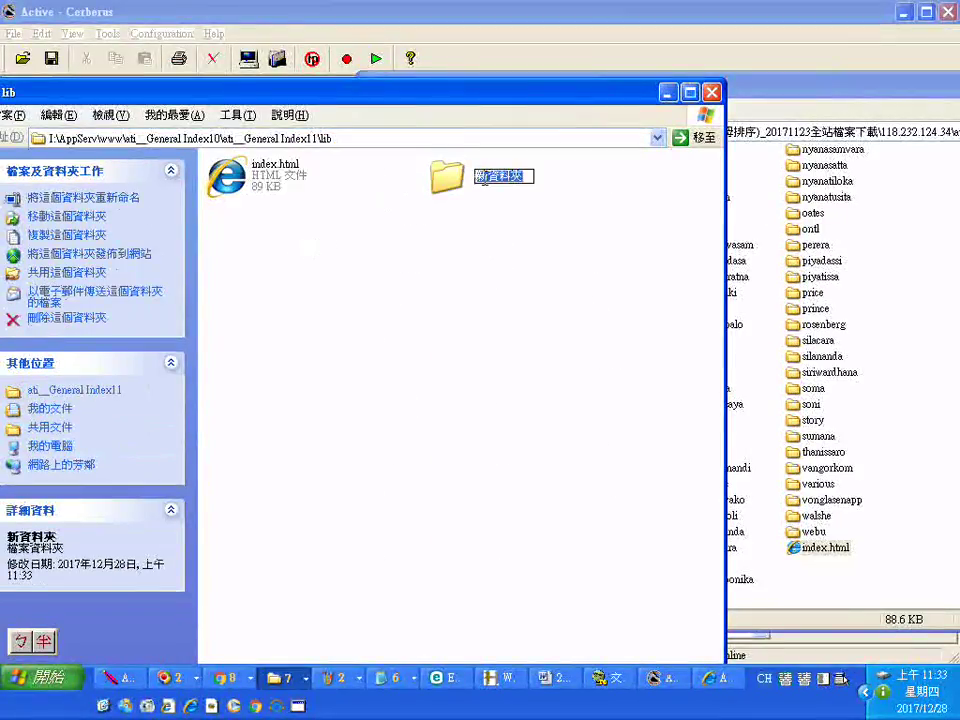
right_click(487, 188)
left_click(512, 249)
left_click(444, 263)
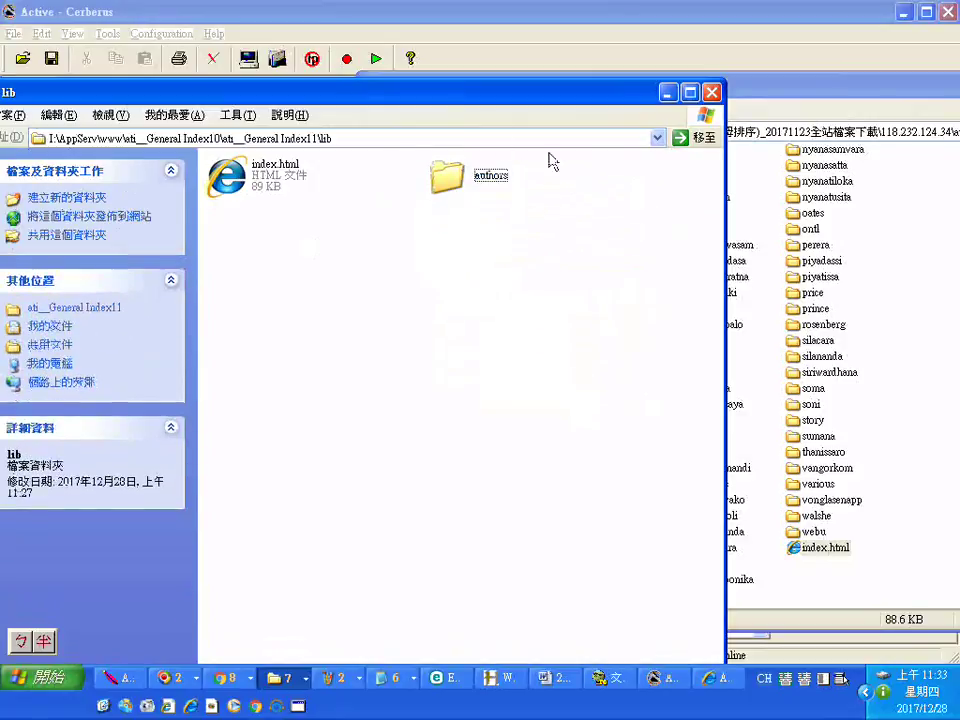
Go up to the source lib folder and copy its HTML files from bpslist.html through pali.html
left_click(750, 84)
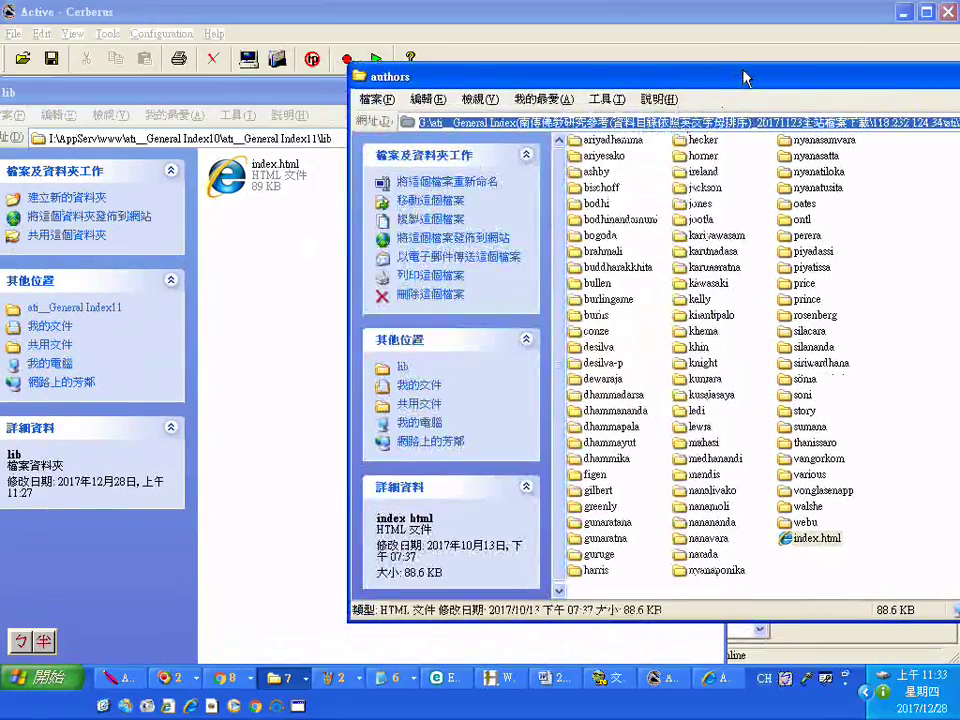
left_click_drag(743, 78, 791, 55)
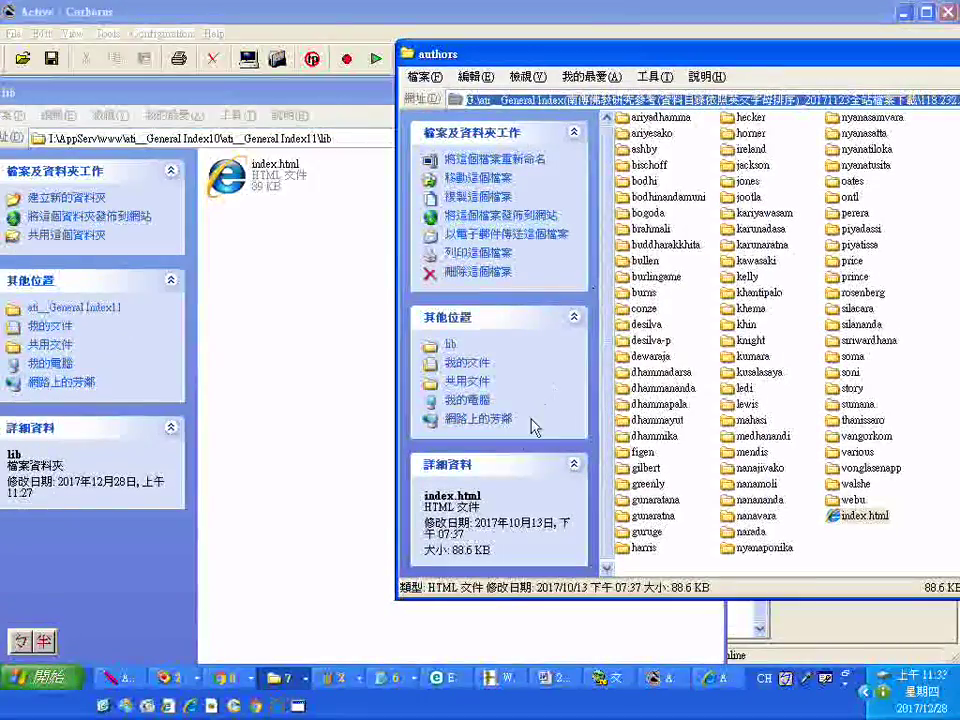
left_click(447, 349)
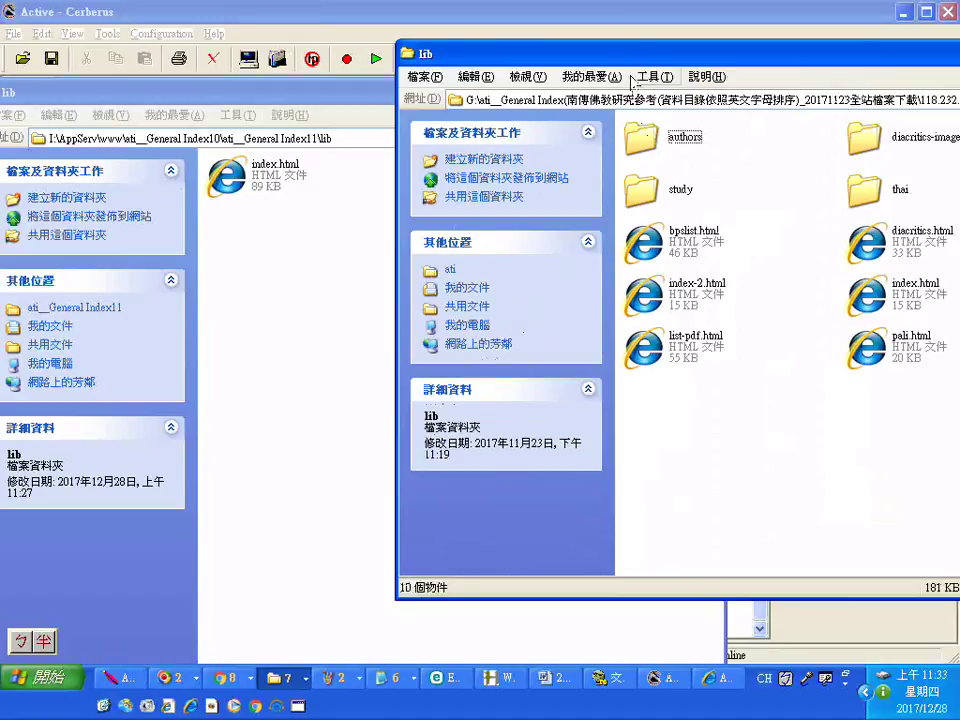
left_click_drag(642, 58, 520, 52)
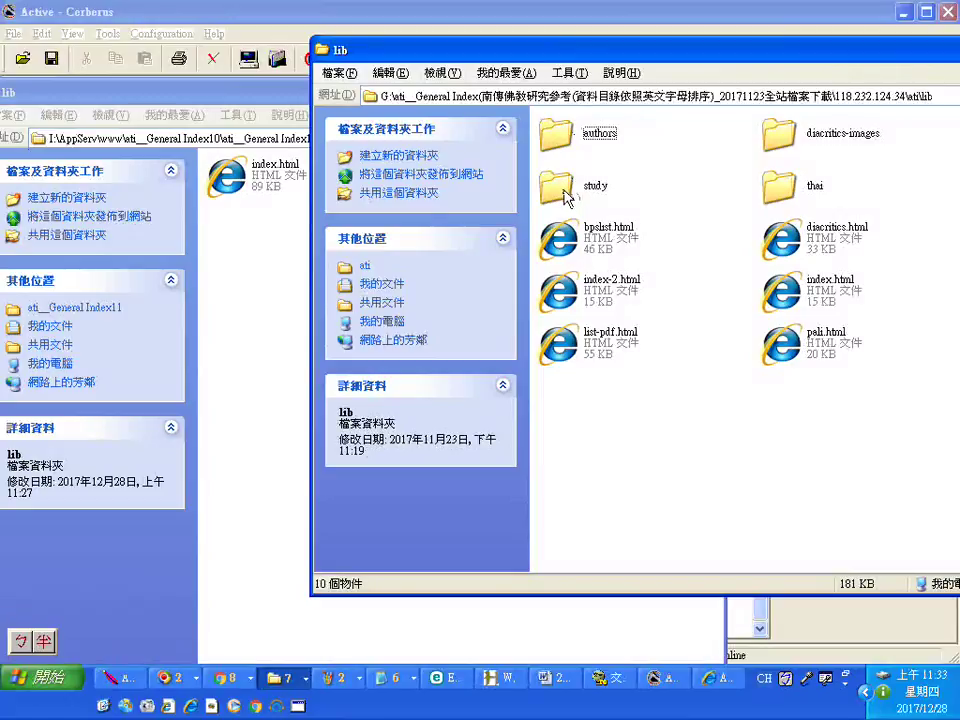
left_click(577, 238)
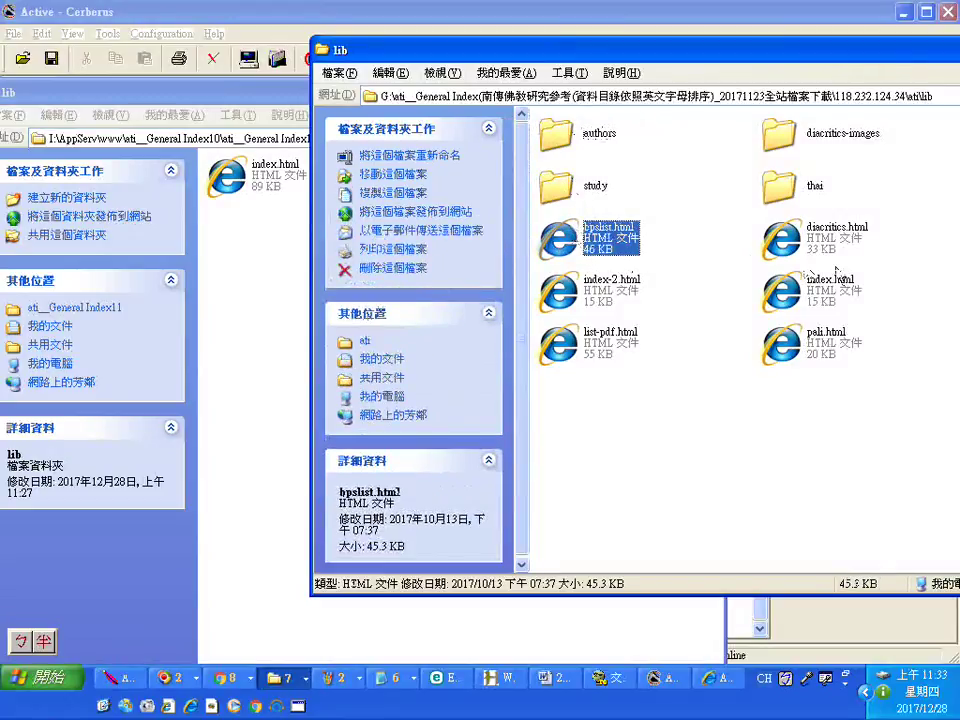
left_click(803, 342, "shift")
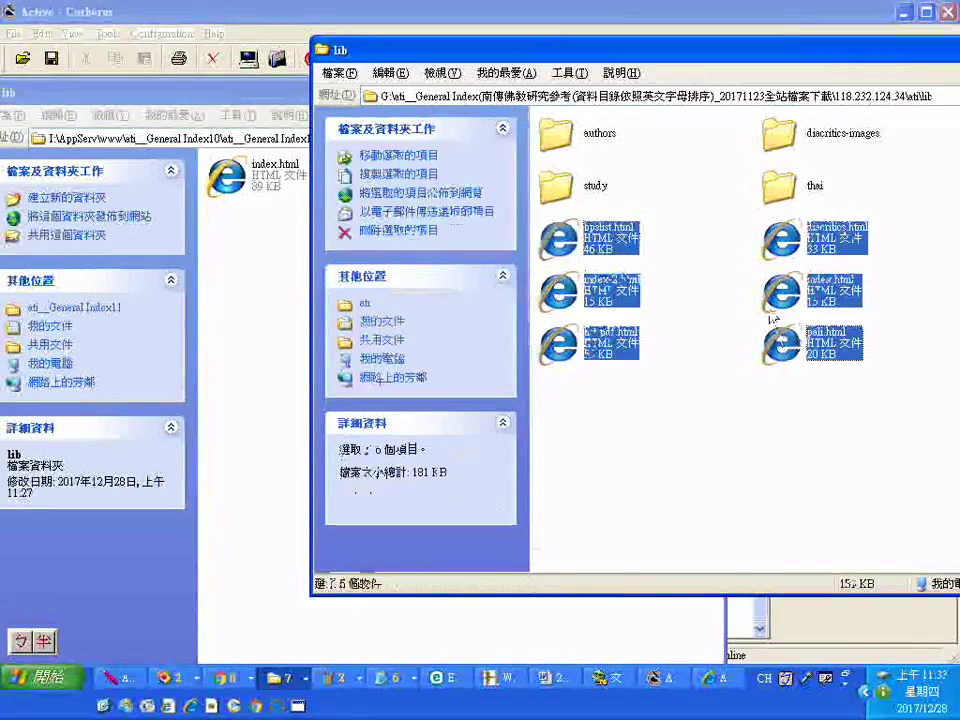
left_click_drag(474, 54, 661, 97)
Move index.html from ati__General Index11's lib into authors, replacing the copy there, and paste the source HTML files into lib
left_click_drag(250, 180, 447, 178)
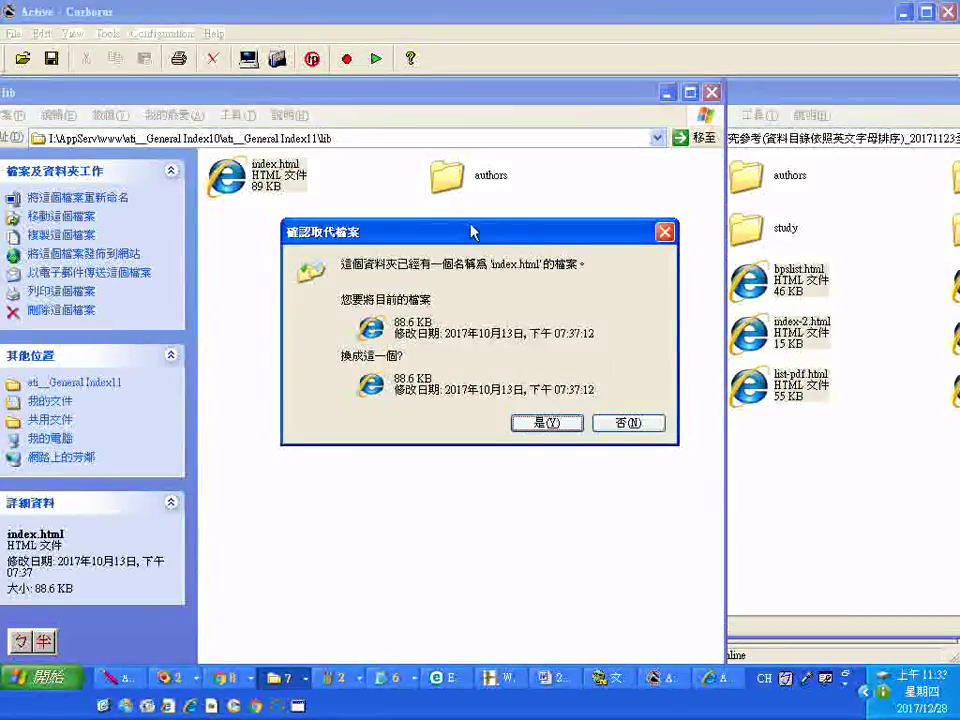
left_click(575, 425)
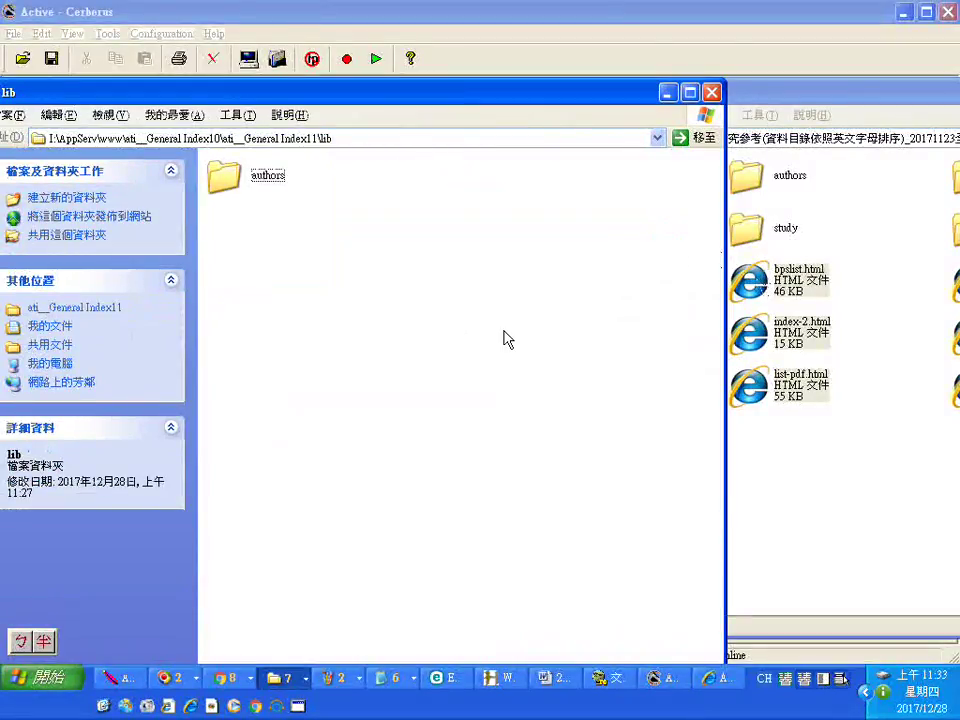
key("ctrl+v")
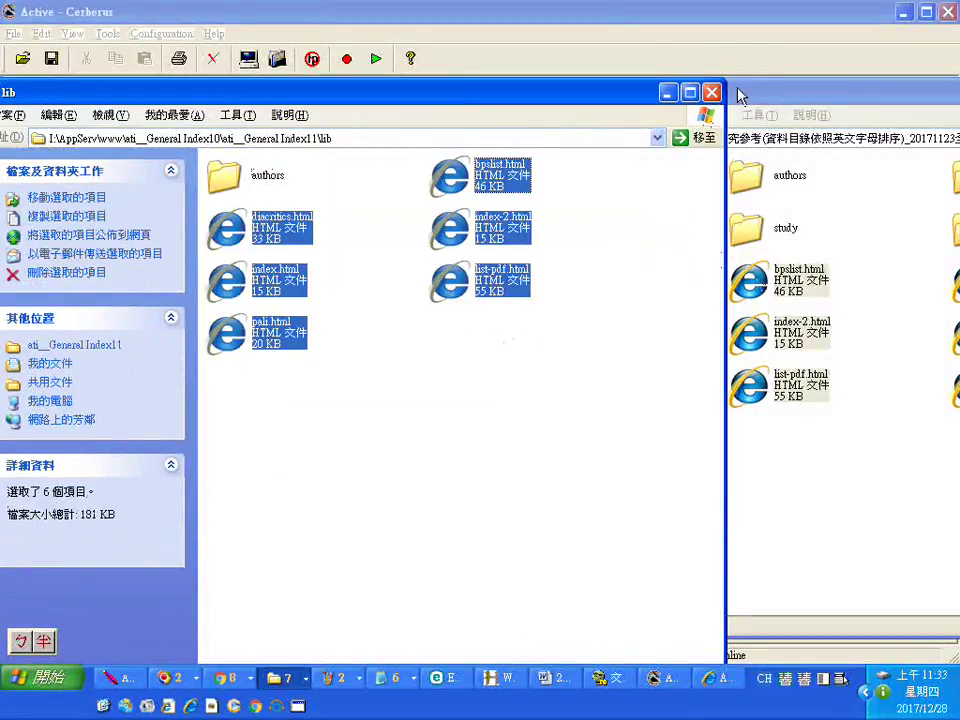
Move the source lib window aside, bring the other lib window forward and go up to the ati__General Index11 folder
left_click(757, 117)
left_click_drag(586, 64, 815, 58)
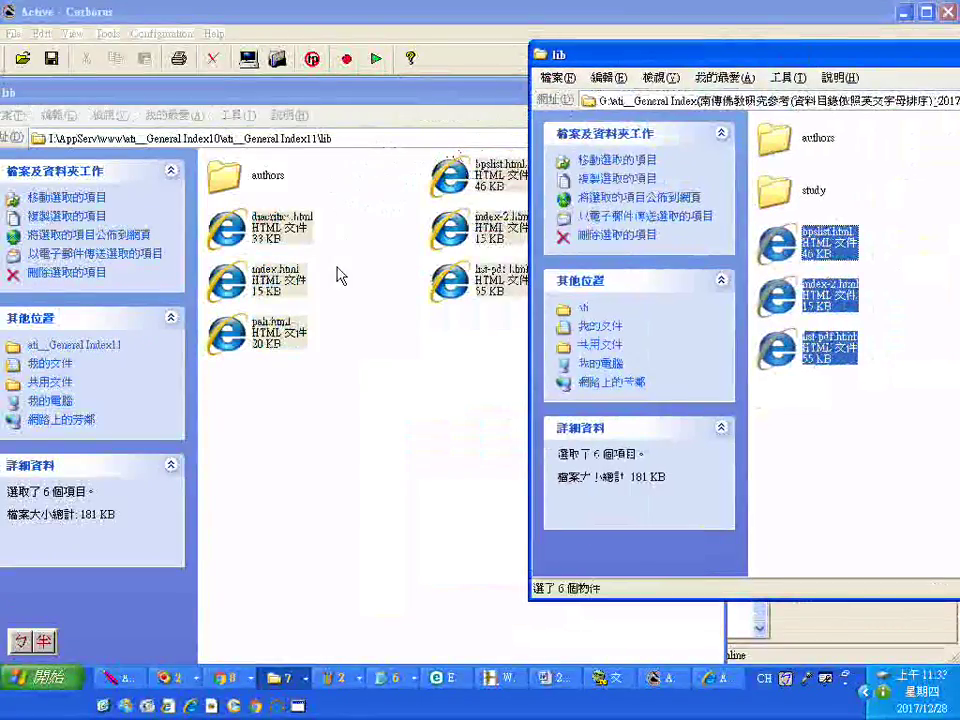
left_click(377, 374)
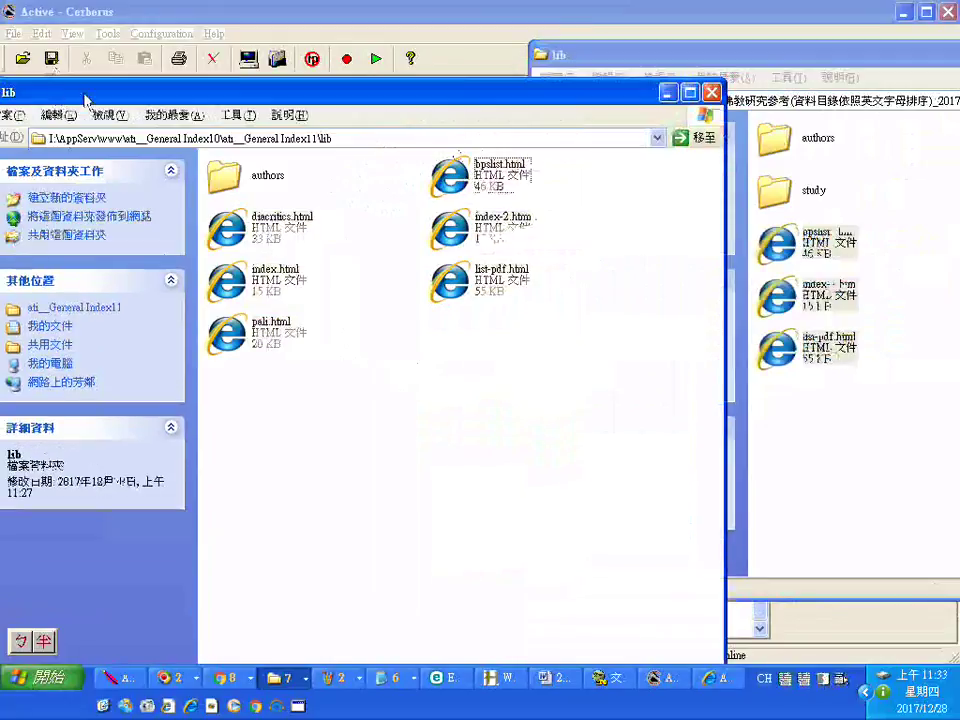
left_click(108, 79)
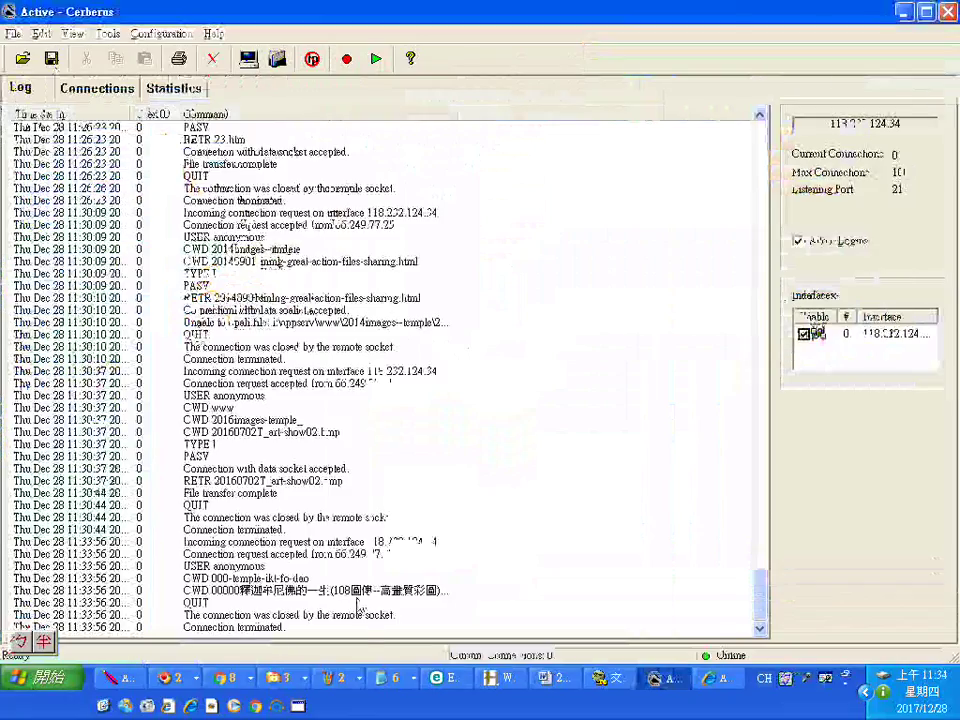
left_click(280, 678)
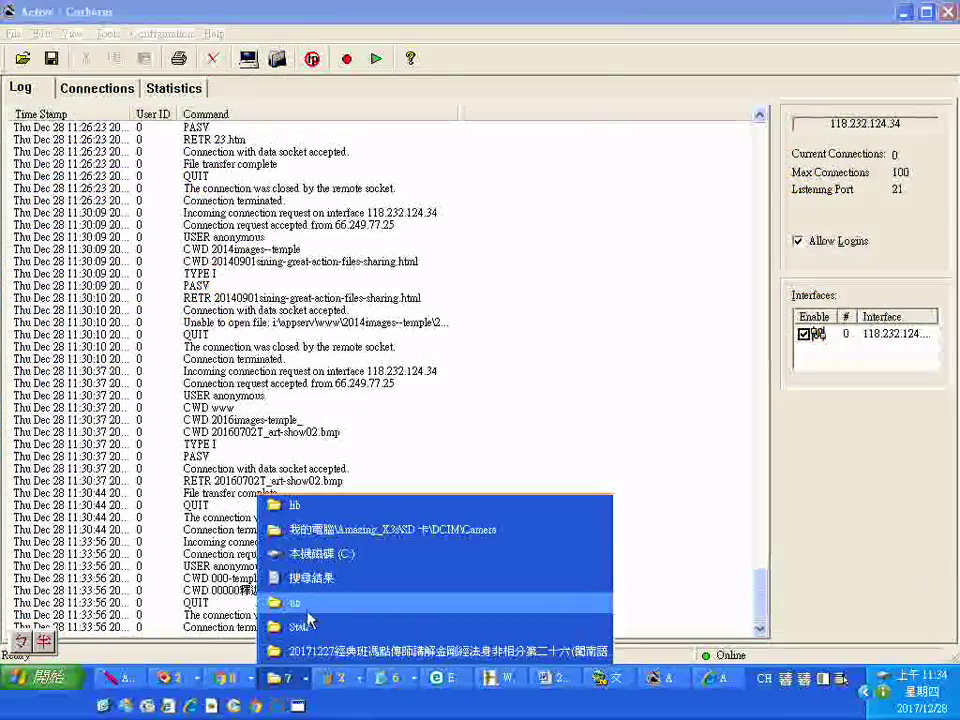
left_click(292, 603)
left_click(75, 308)
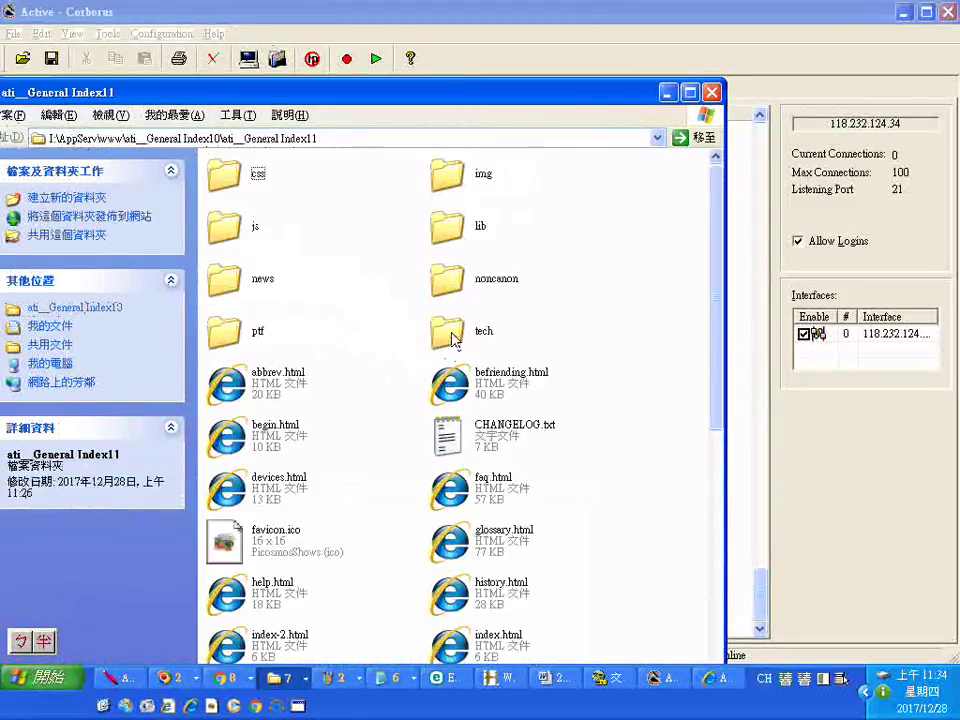
Go up from ati__General Index11 to ati__General Index10 and open the lib folder inside ati__General Index12
scroll(315, 312, "down", 5)
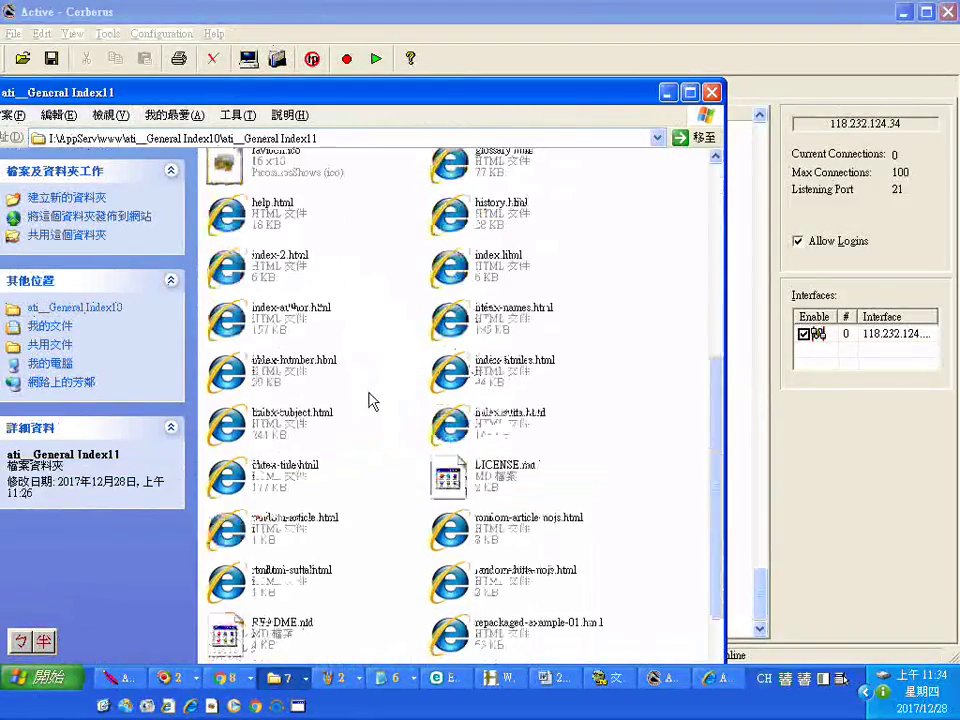
scroll(375, 441, "up", 5)
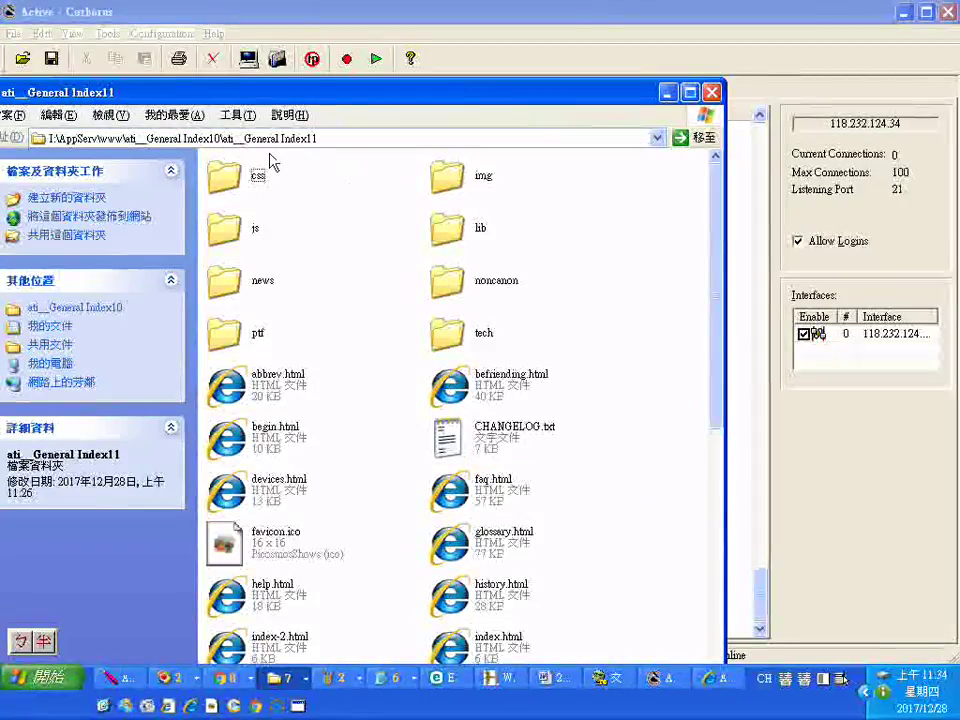
left_click_drag(152, 86, 195, 42)
left_click(128, 265)
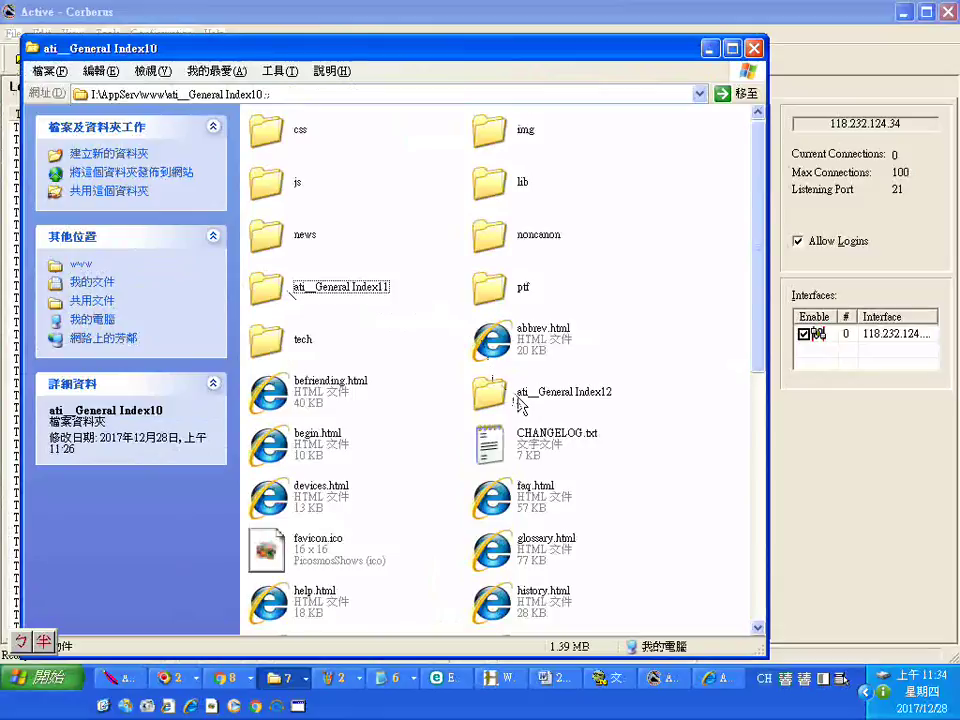
right_click(527, 395)
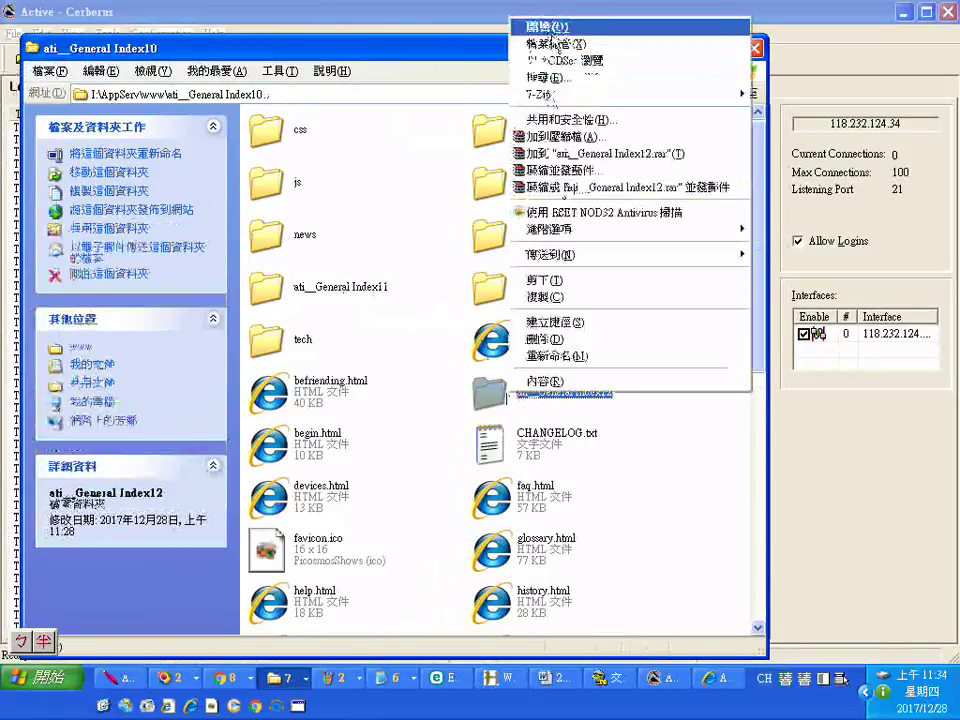
left_click(600, 19)
right_click(503, 186)
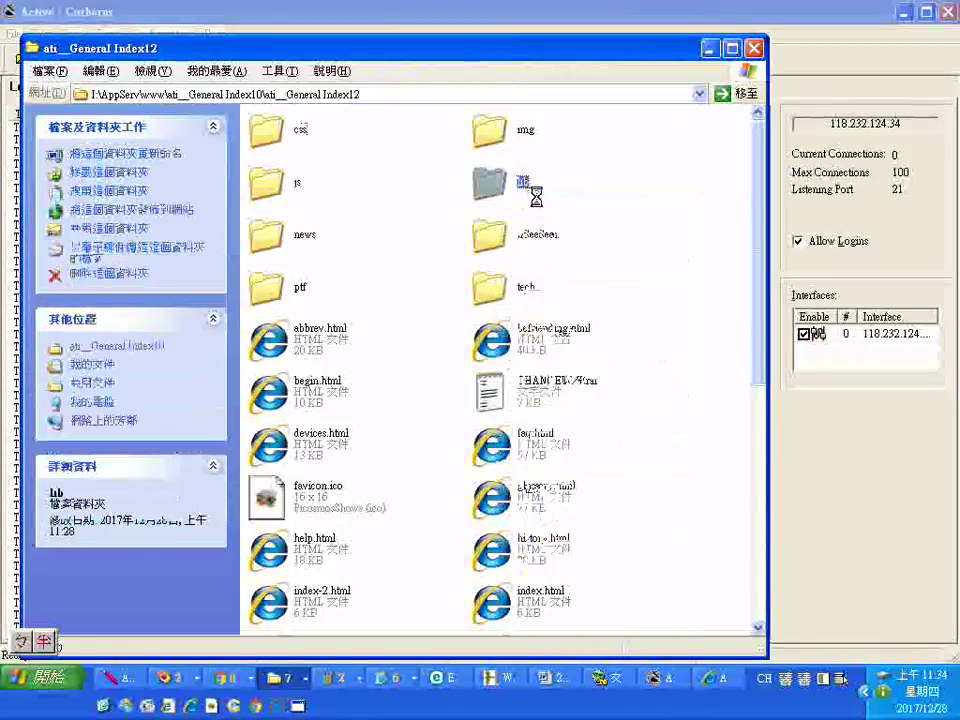
left_click(520, 200)
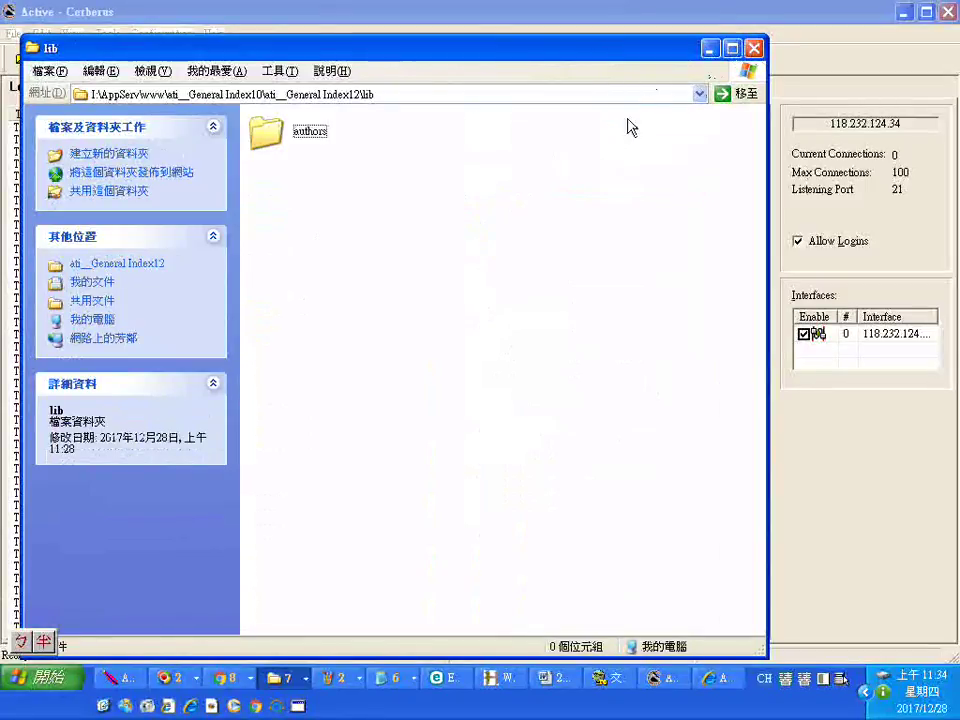
Copy the six selected HTML files, bpslist.html through pali.html, from the source lib folder into ati__General Index12's lib
left_click(276, 678)
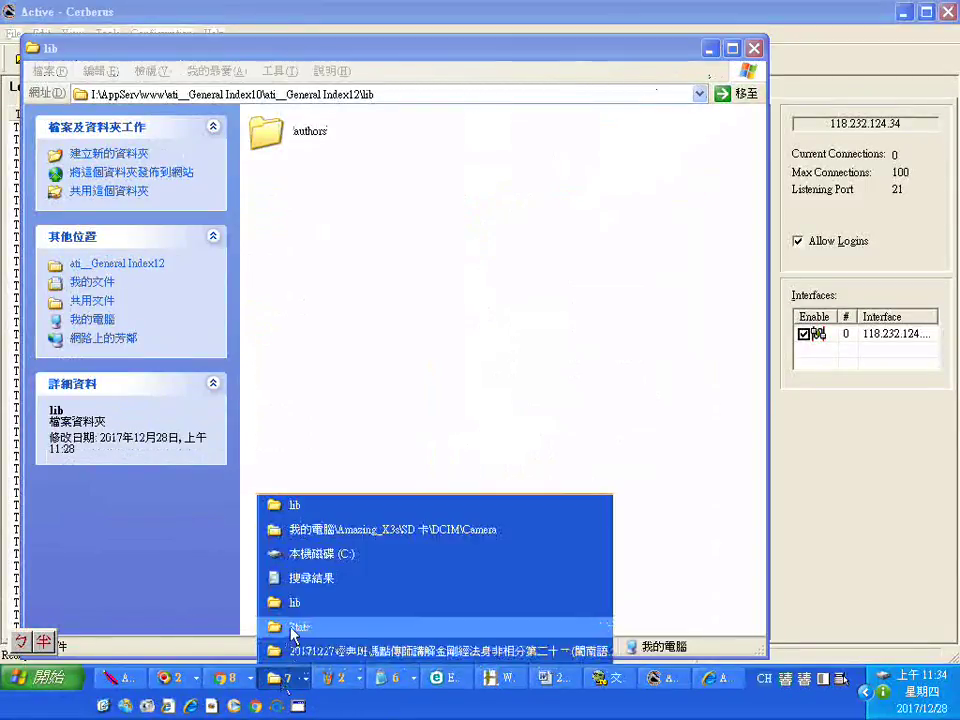
left_click(326, 507)
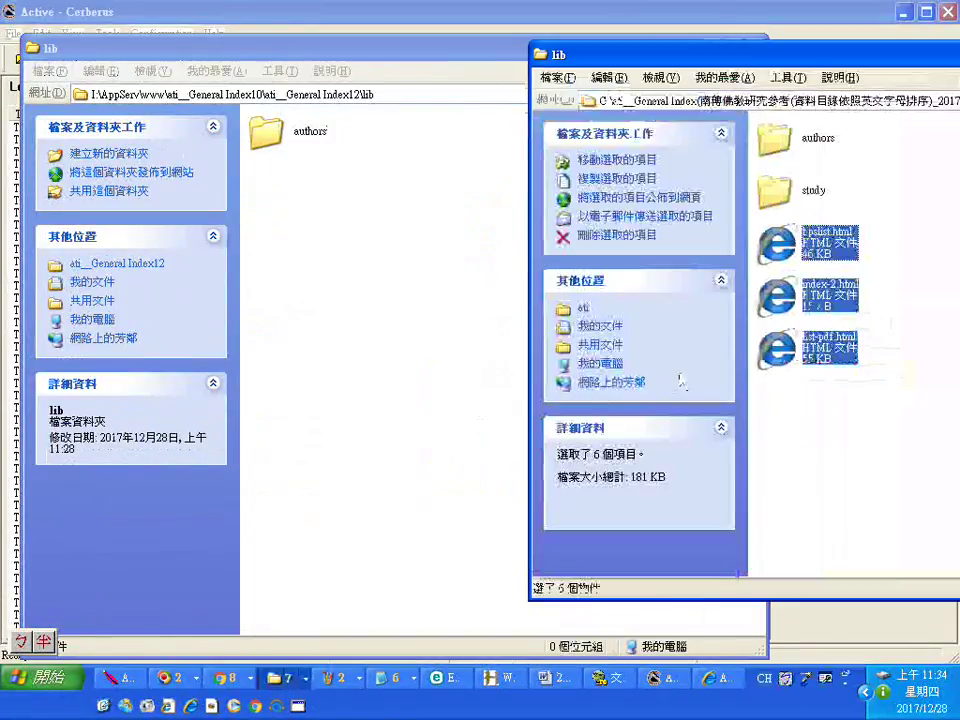
left_click_drag(785, 305, 401, 396)
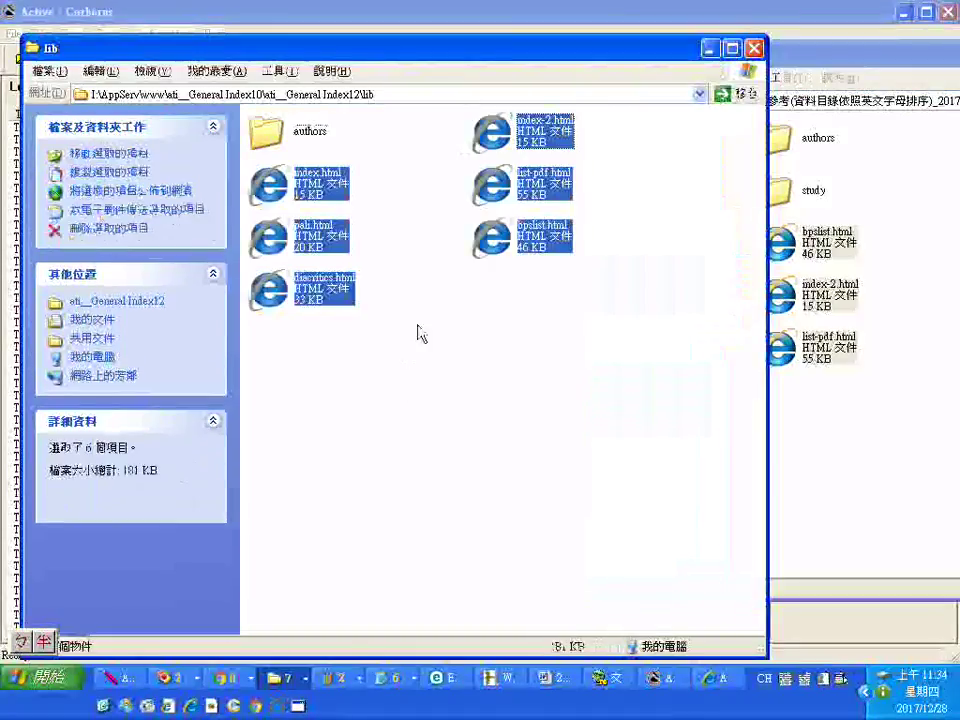
Open the authors folder in both ati__General Index12's lib and the source lib, with the two windows arranged side by side
right_click(268, 138)
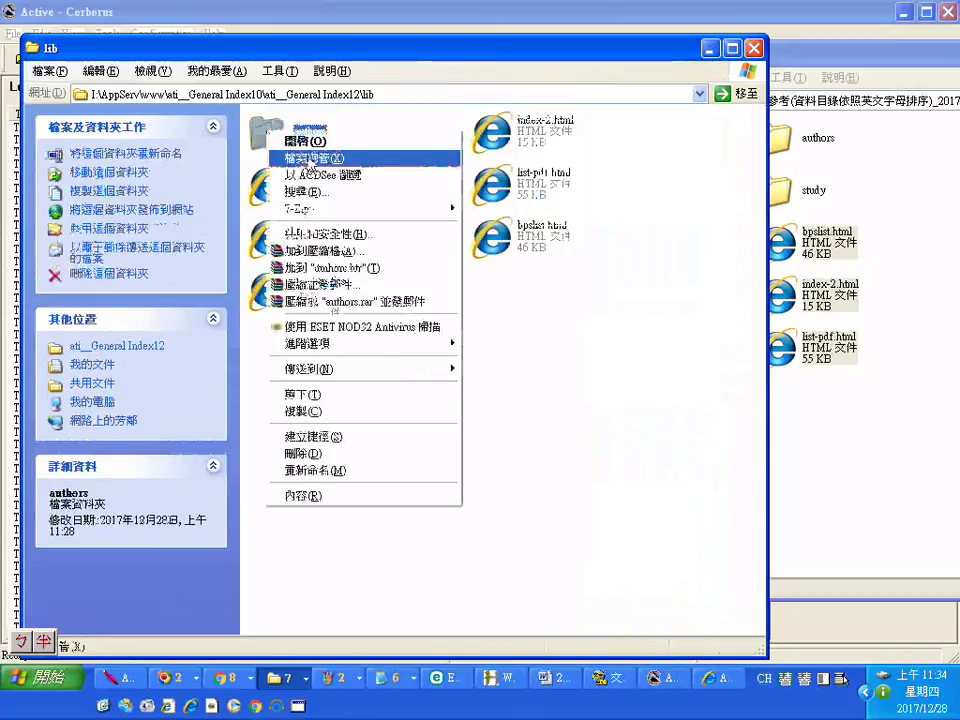
left_click(282, 140)
left_click(800, 60)
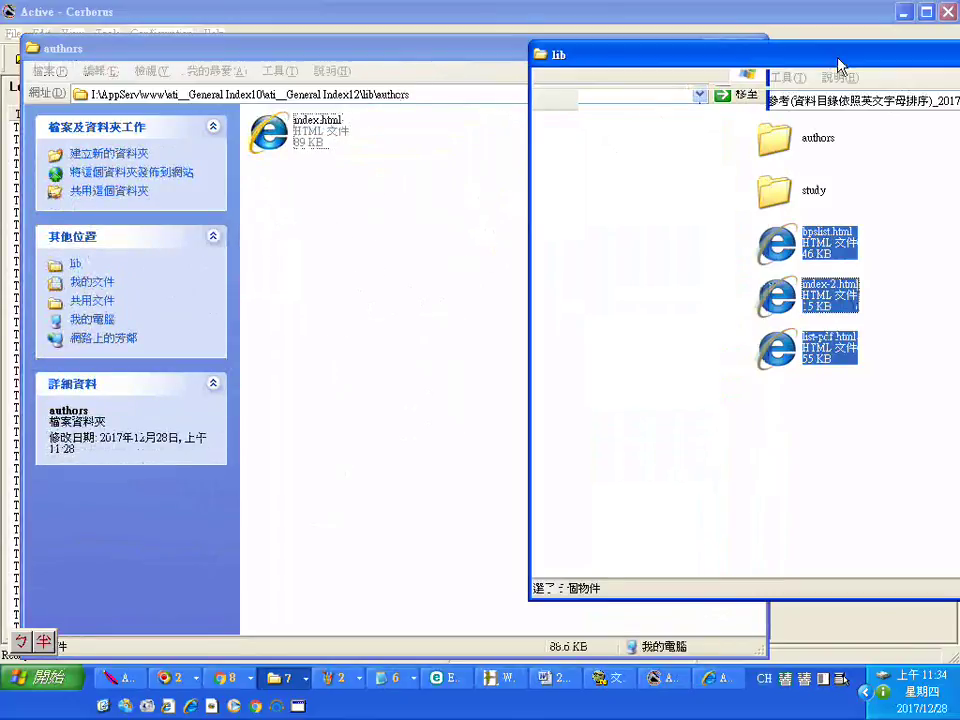
left_click_drag(628, 50, 413, 60)
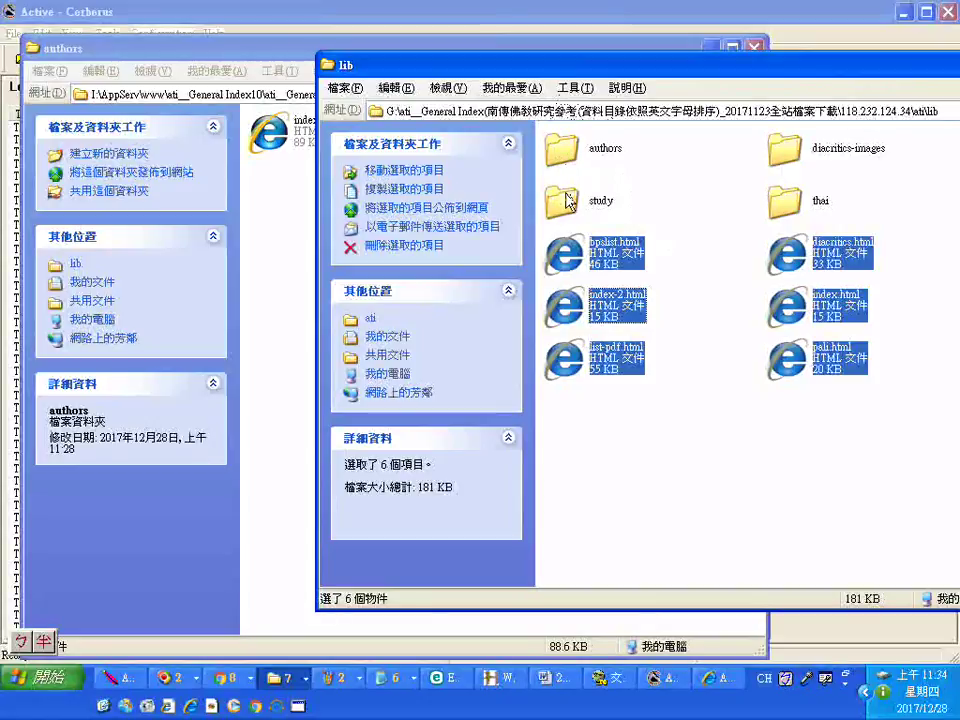
right_click(565, 150)
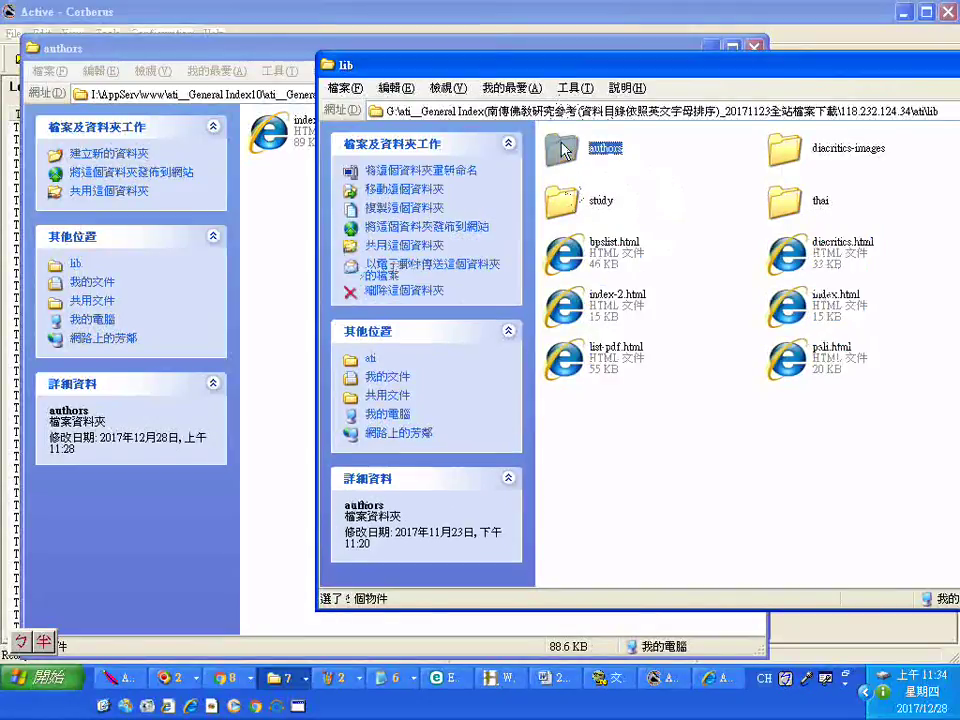
left_click(600, 151)
left_click_drag(293, 50, 186, 35)
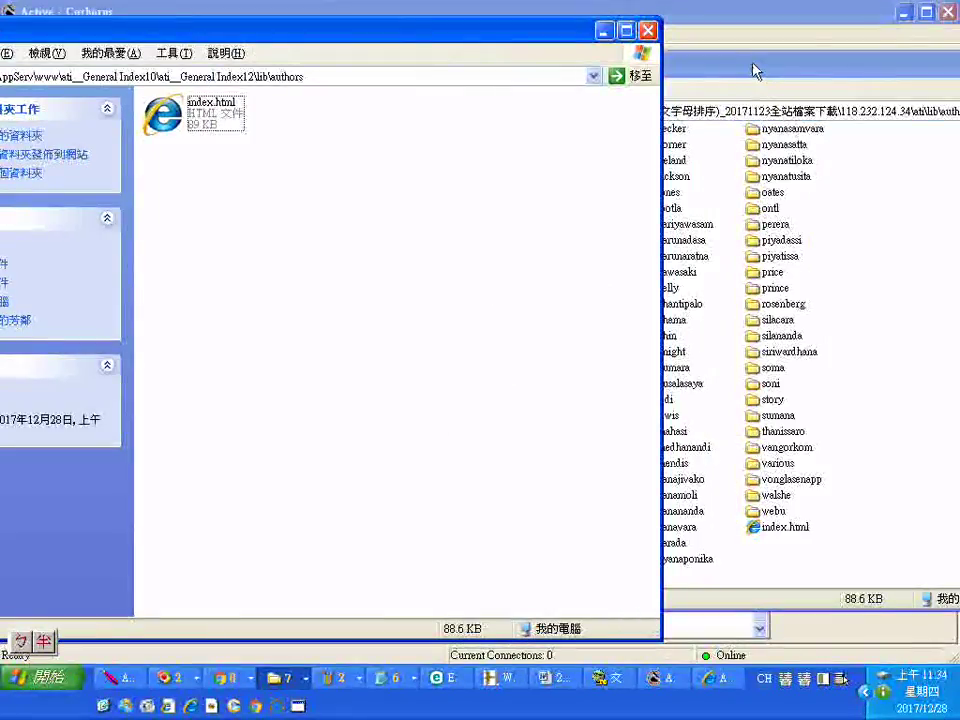
left_click(755, 74)
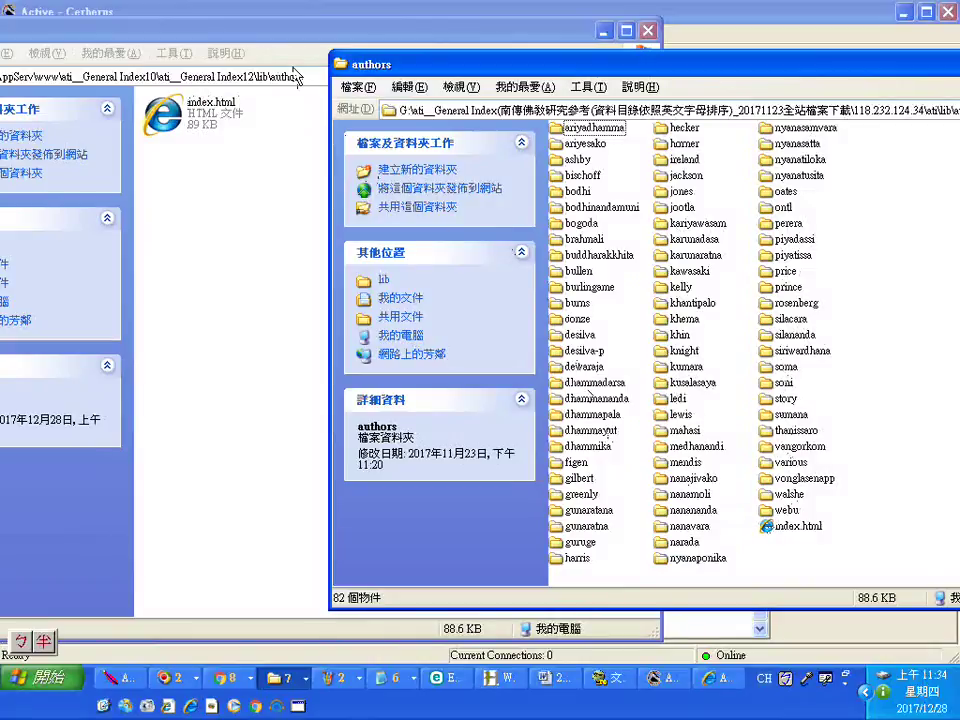
Copy the name of the source thanissaro folder and create a folder named thanissaro in ati__General Index12's authors
left_click(785, 432)
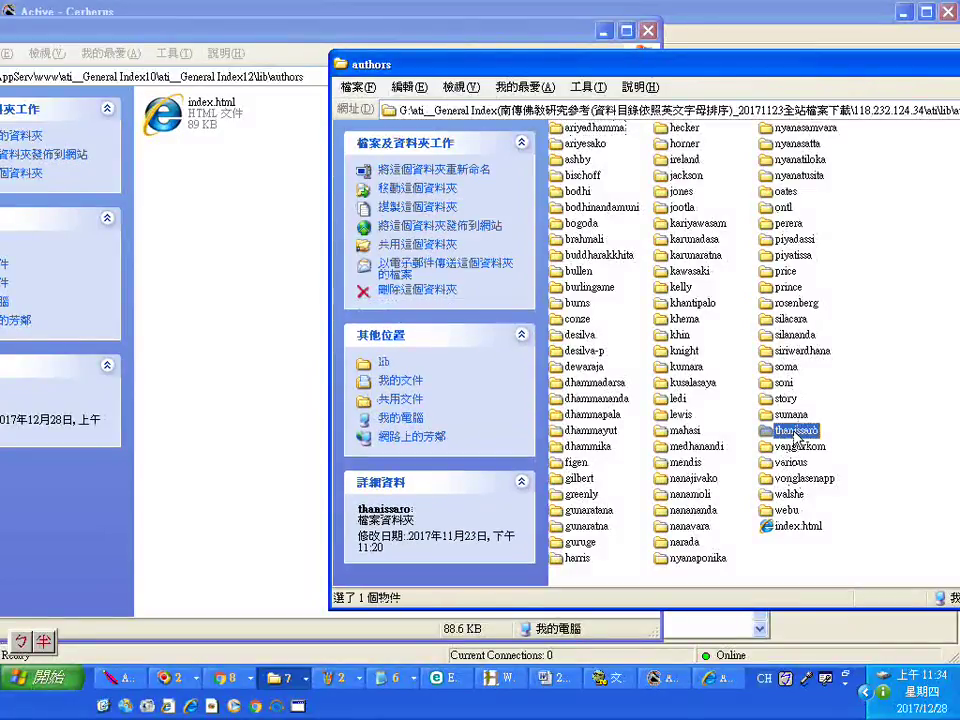
right_click(797, 437)
left_click(819, 487)
right_click(221, 173)
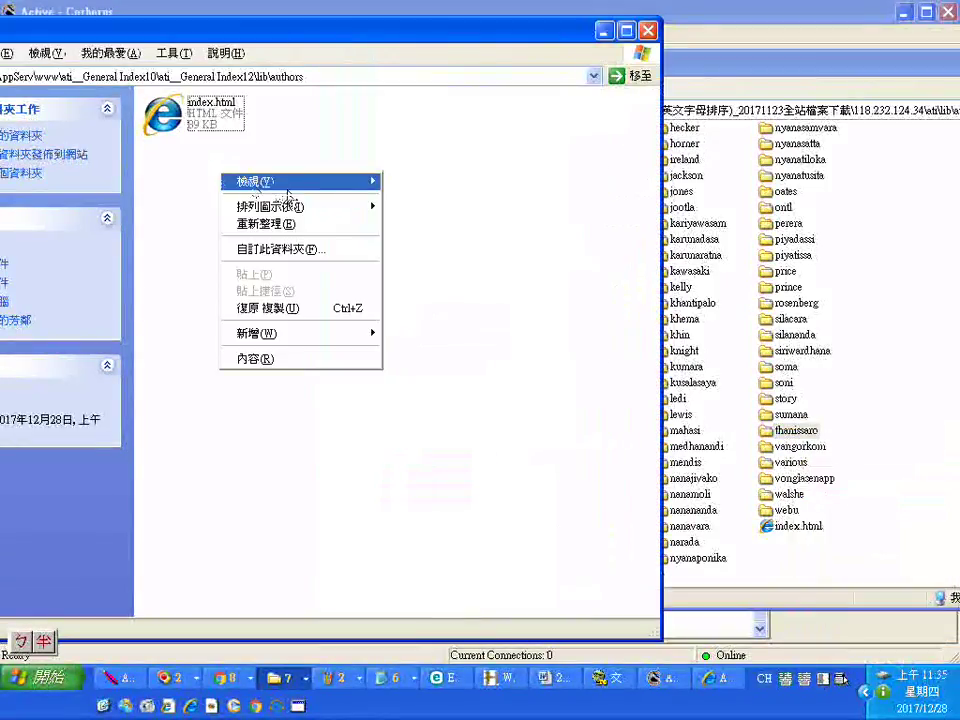
mouse_move(259, 342)
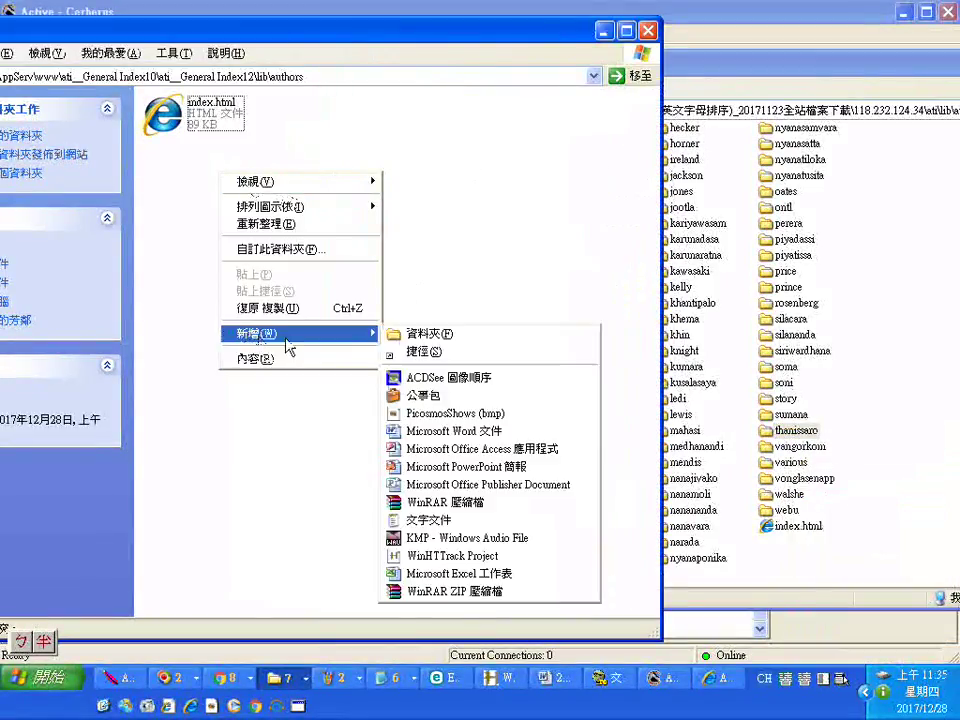
left_click(425, 333)
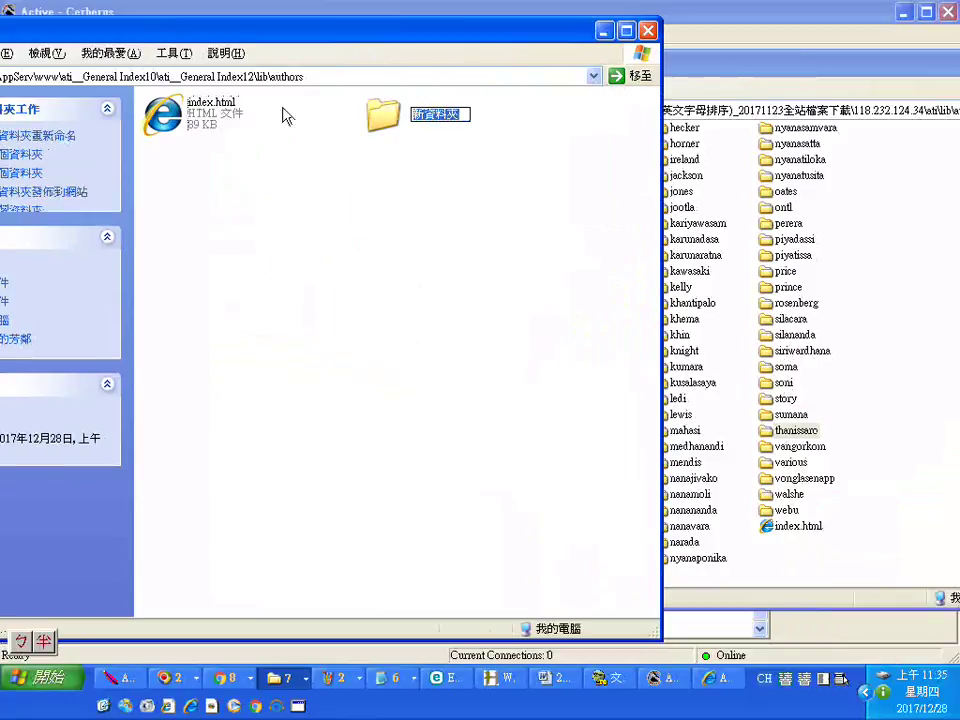
right_click(435, 118)
left_click(493, 186)
key("Return")
Open the new thanissaro folder and the source thanissaro folder, and show the source folder's contents as a list
right_click(396, 108)
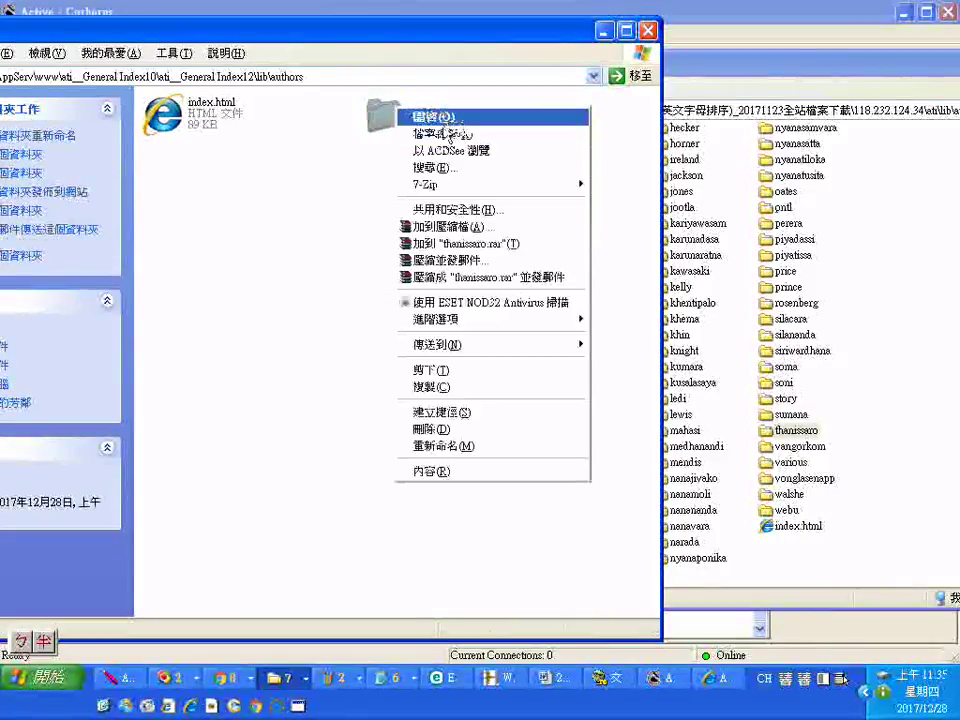
left_click(440, 115)
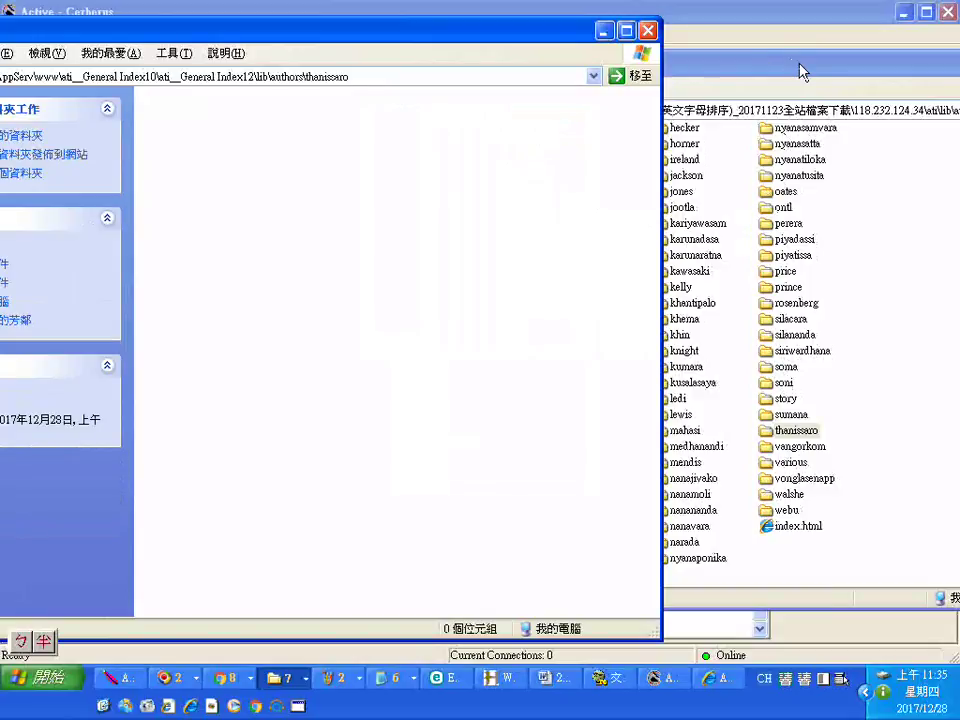
left_click_drag(680, 62, 690, 41)
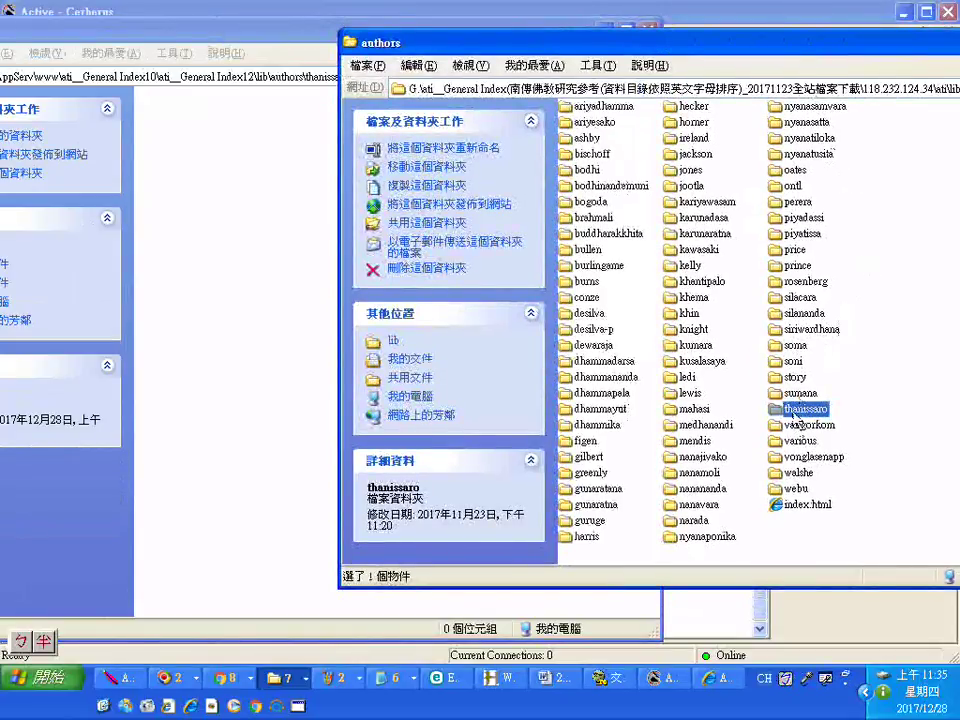
right_click(795, 412)
left_click(565, 37)
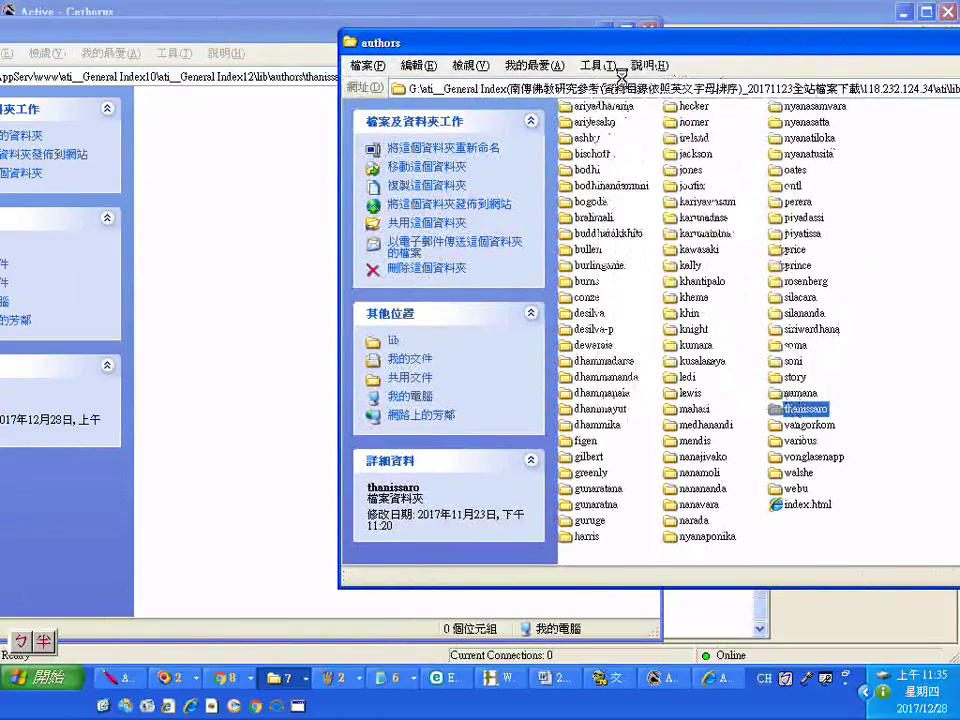
left_click(470, 67)
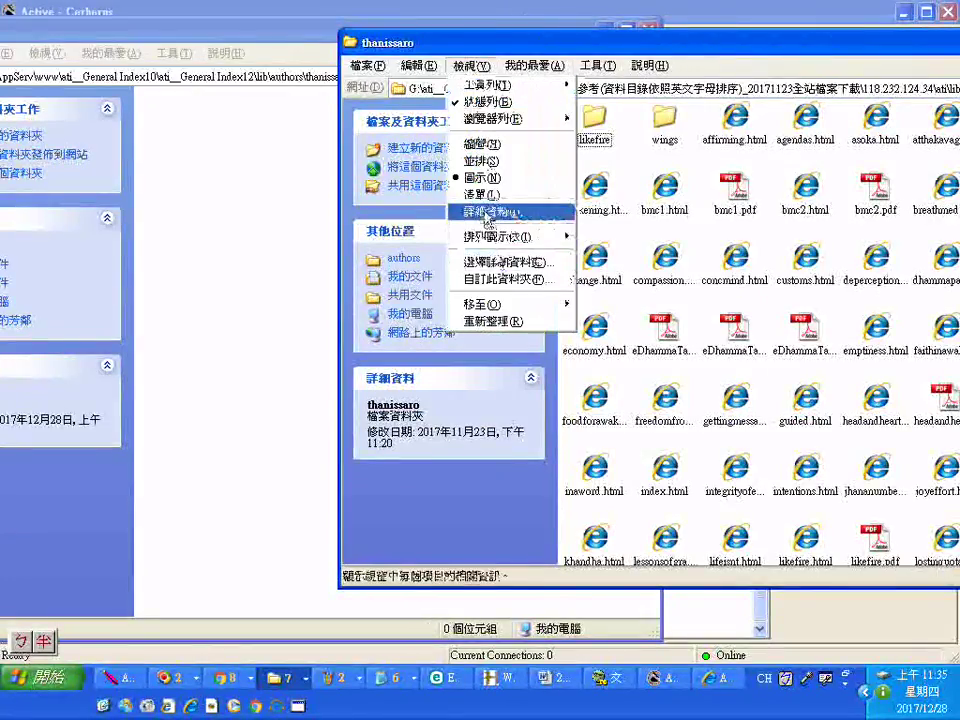
left_click(486, 196)
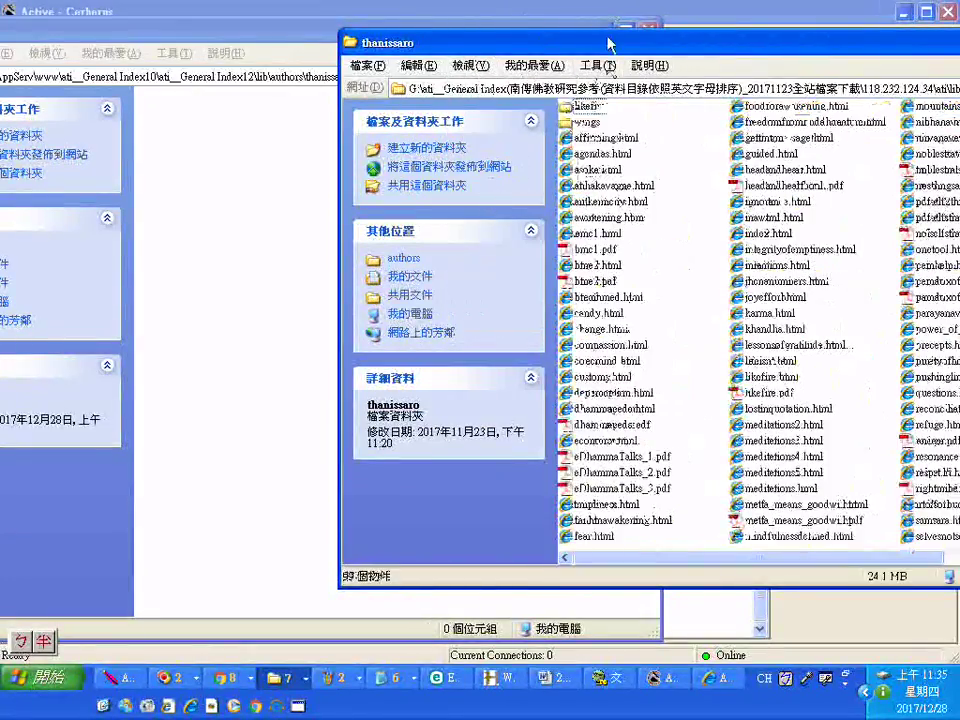
Look through the source thanissaro folder and check the combined size of likefire through bmc2.pdf, then of all its items
left_click_drag(602, 47, 414, 27)
scroll(605, 230, "down", 2)
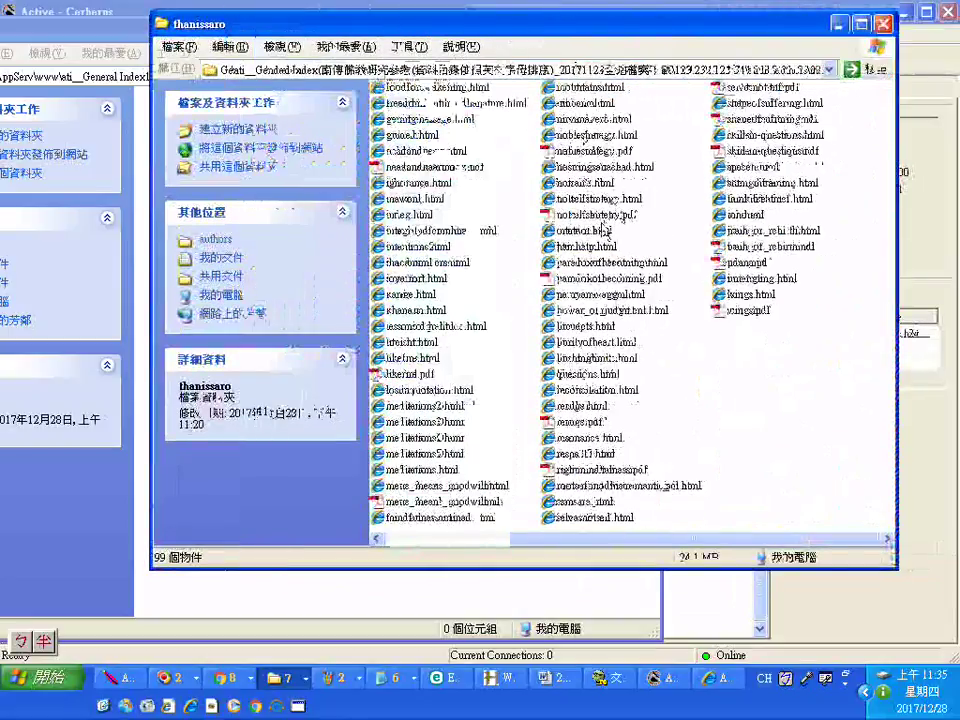
scroll(605, 230, "up", 2)
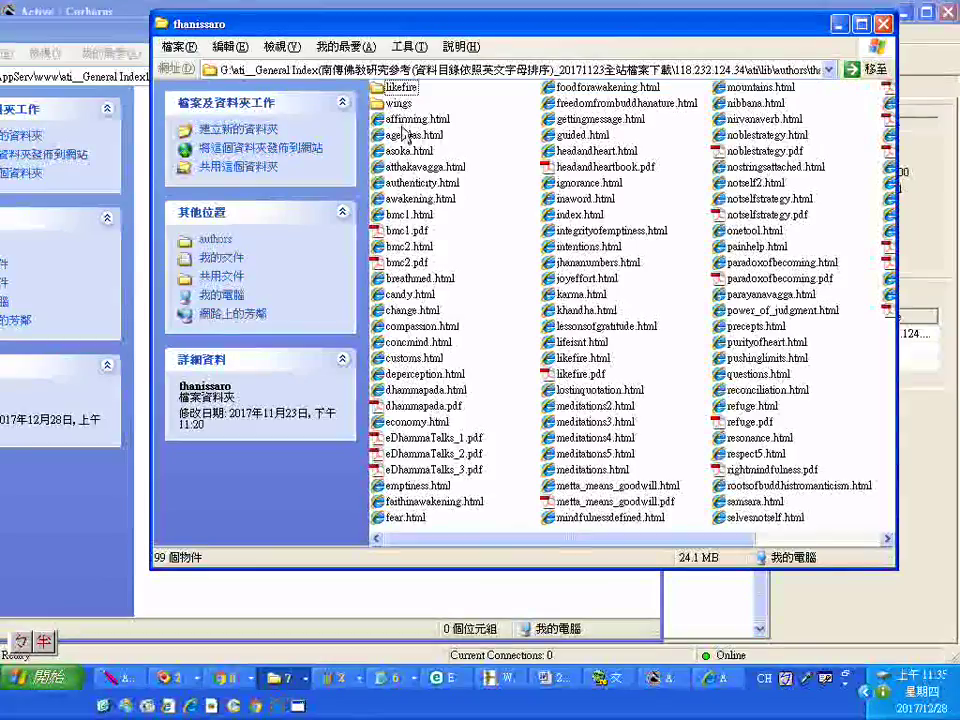
left_click(403, 263)
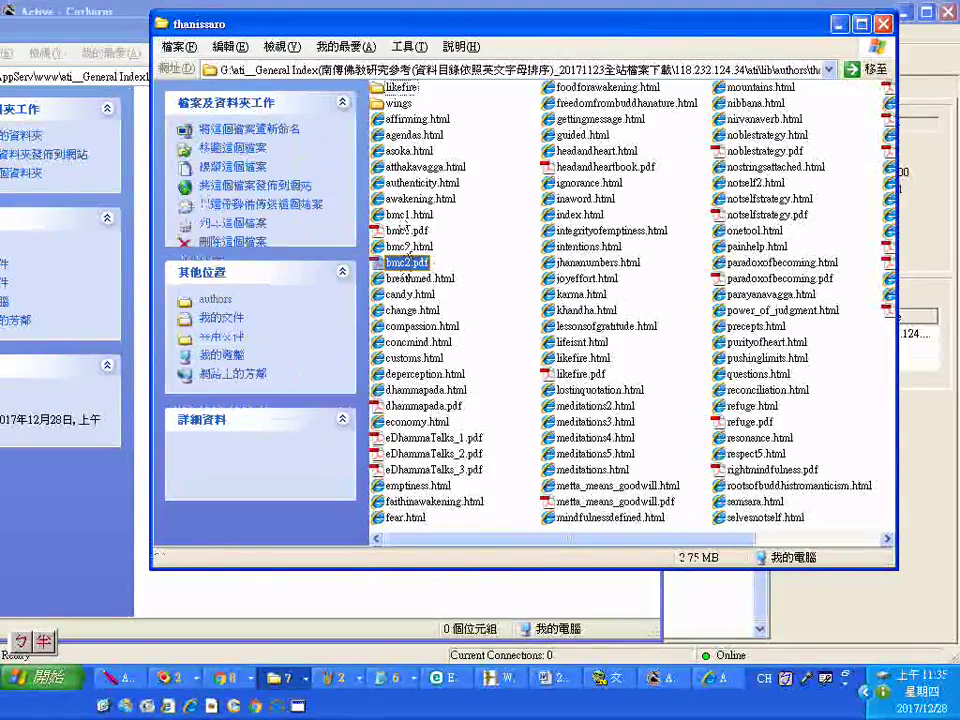
left_click(403, 90, "shift")
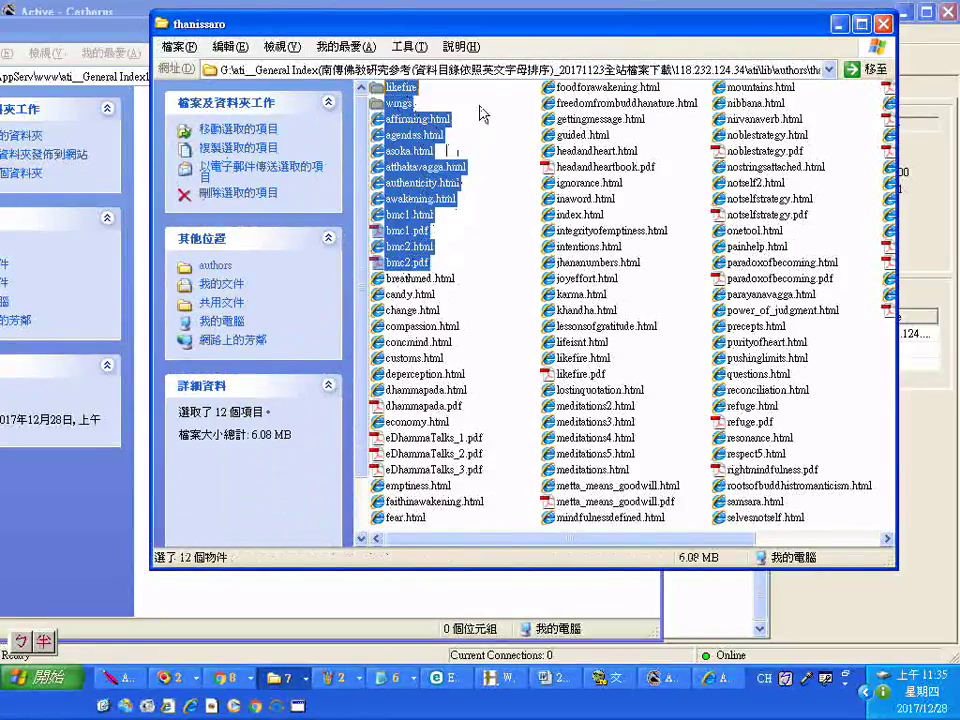
left_click_drag(498, 40, 485, 12)
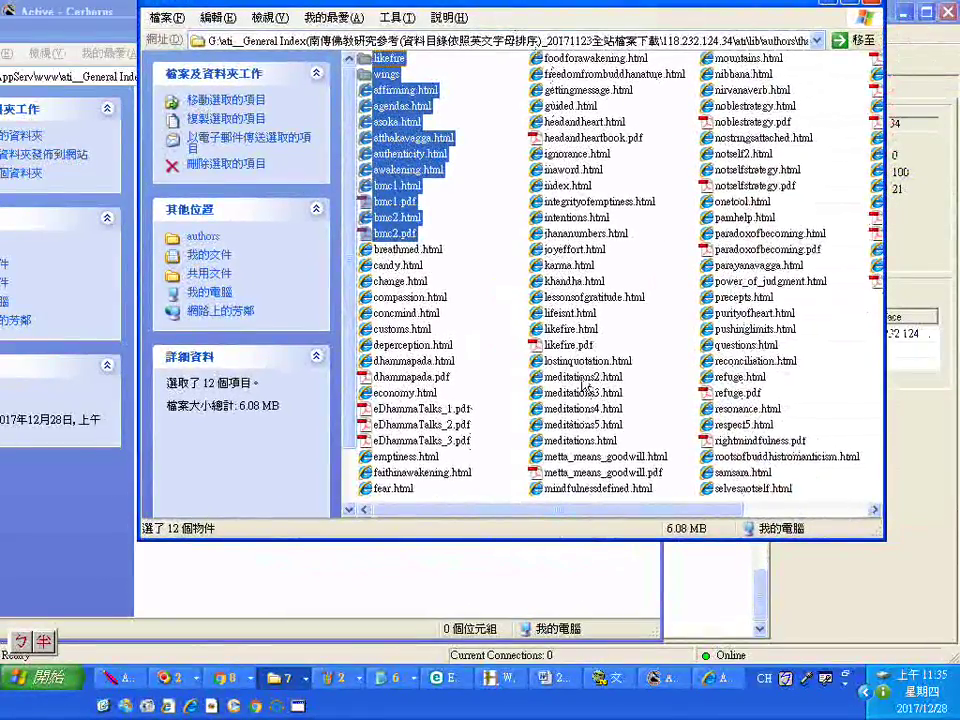
left_click(485, 281)
key("ctrl+a")
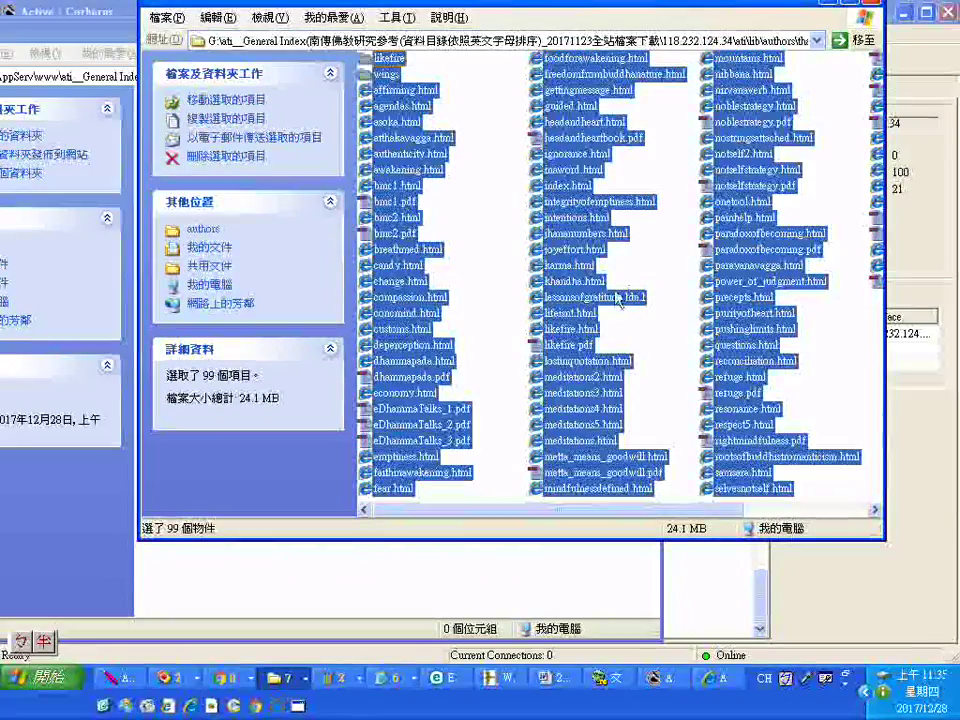
Check the total size of likefire through likefire.html, likefire through metta_means_goodwill.html, and metta_means_goodwill.pdf through wings.pdf
left_click(573, 330)
left_click(385, 58, "shift")
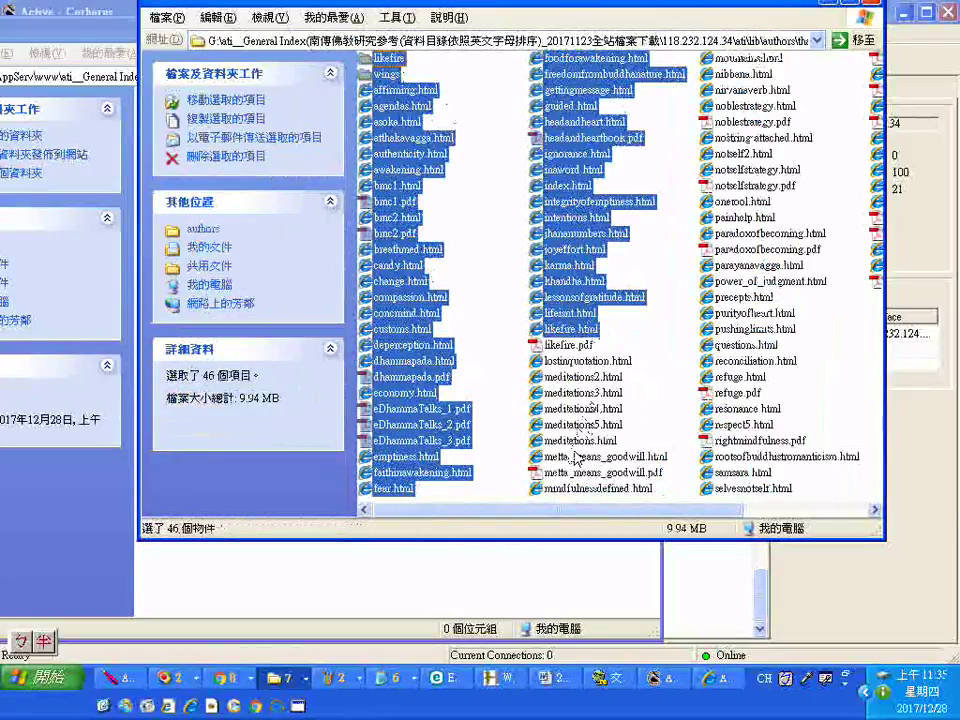
left_click(604, 456)
left_click(386, 64, "shift")
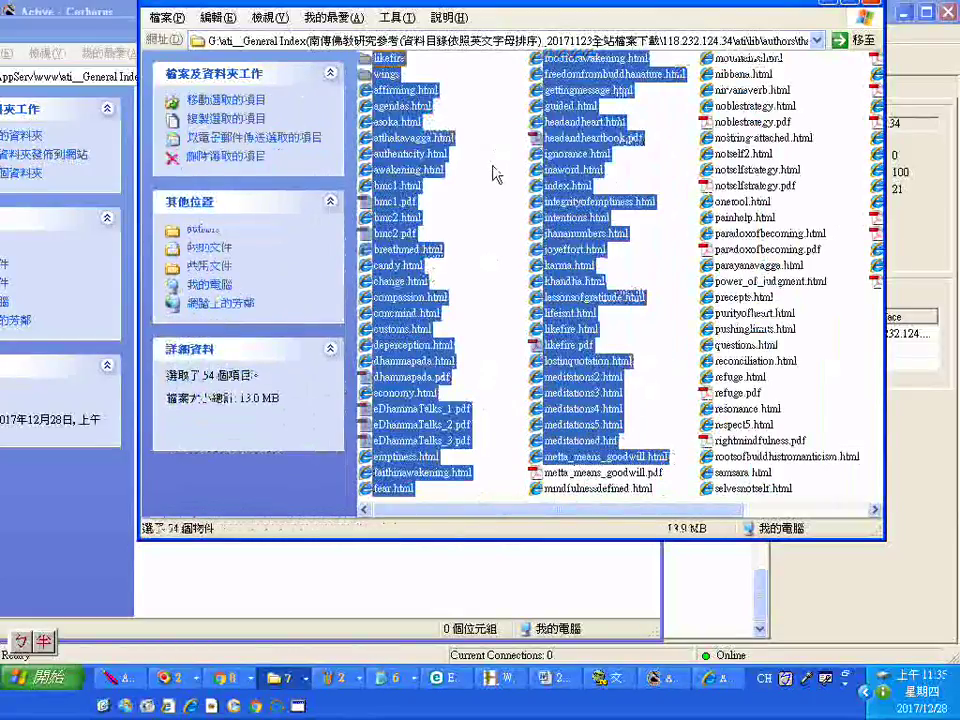
key("Down")
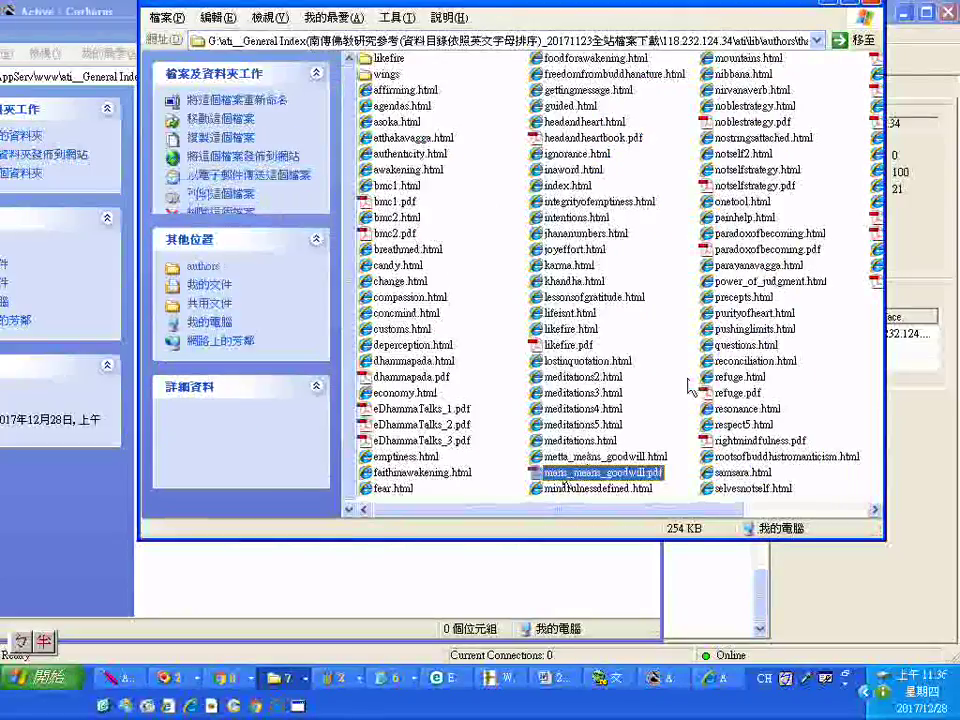
scroll(730, 365, "down", 1)
left_click(737, 283, "shift")
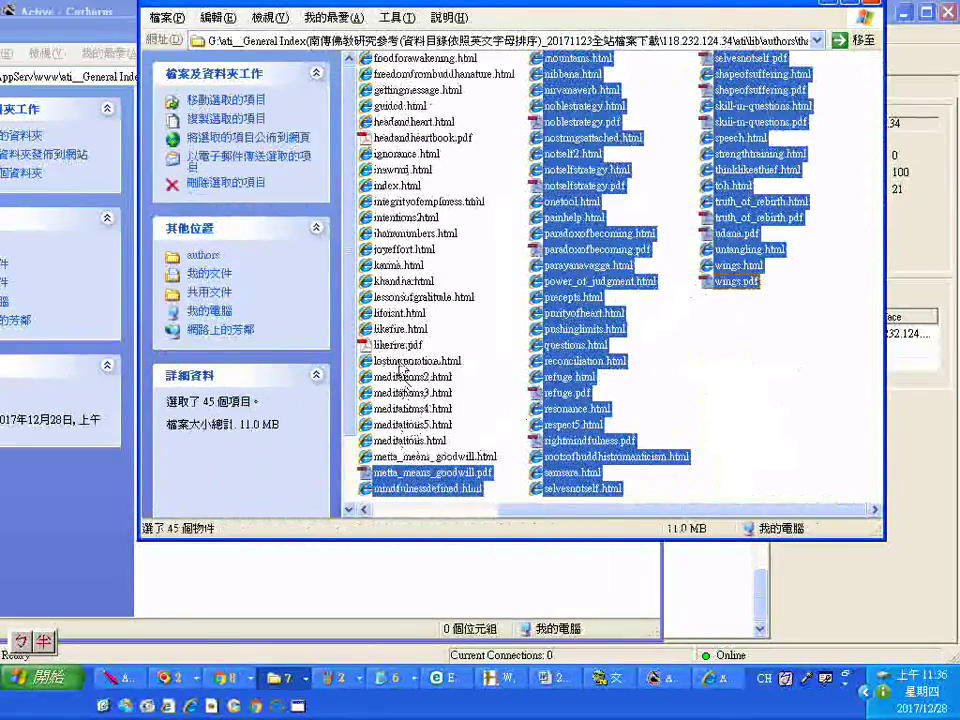
Check the total size of likefire through likefire.pdf, then of lostinquotation.html through wings.pdf, in the source thanissaro folder
left_click(392, 344)
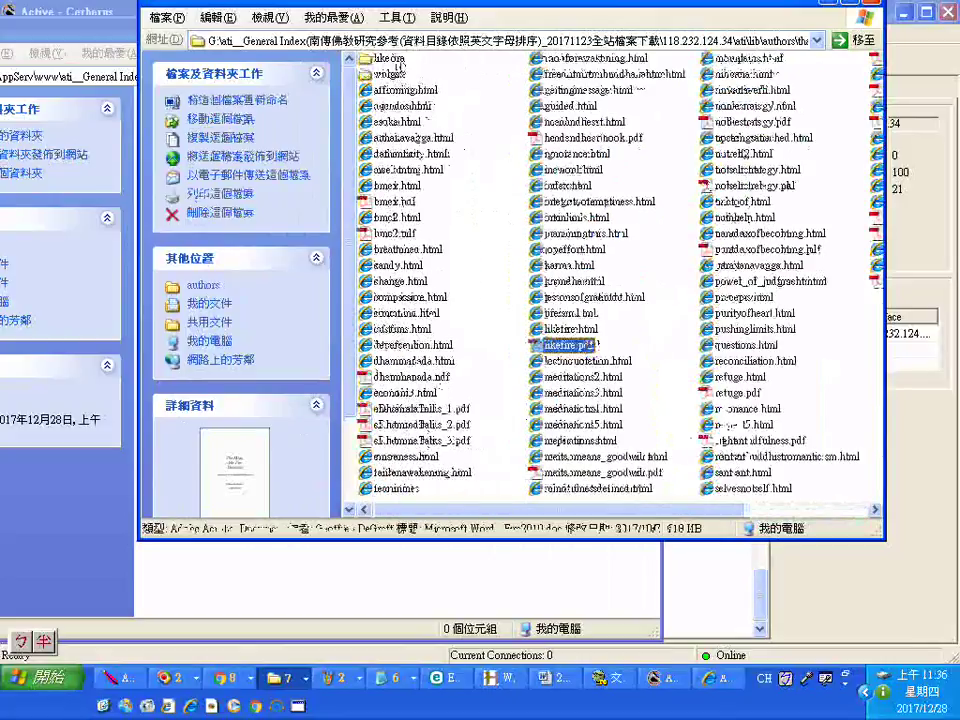
key("shift+Home")
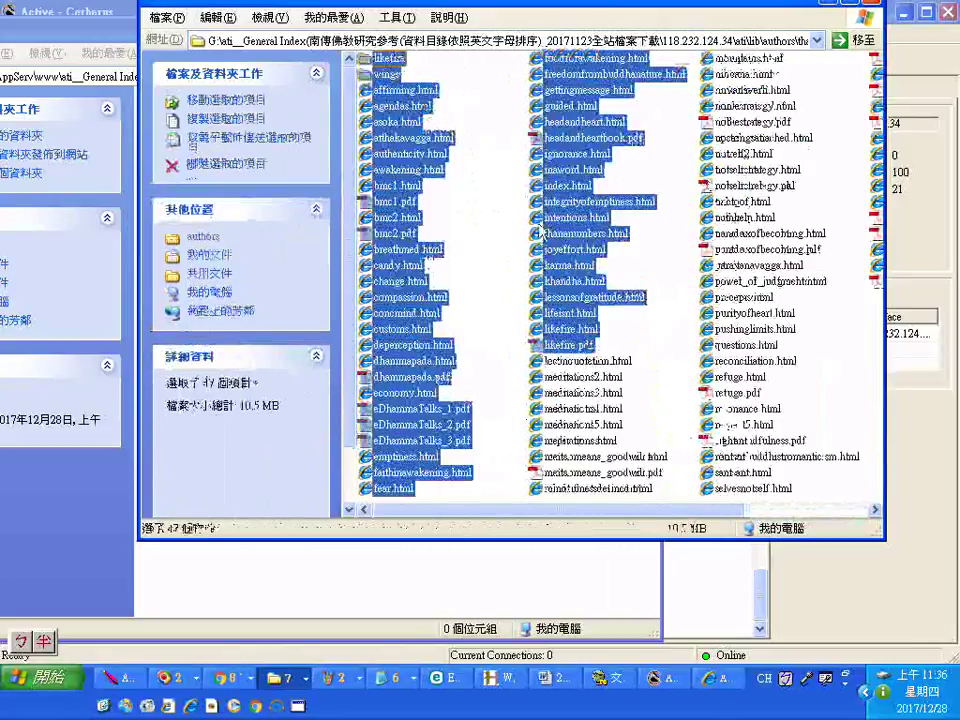
left_click(585, 361)
left_click(737, 283, "shift")
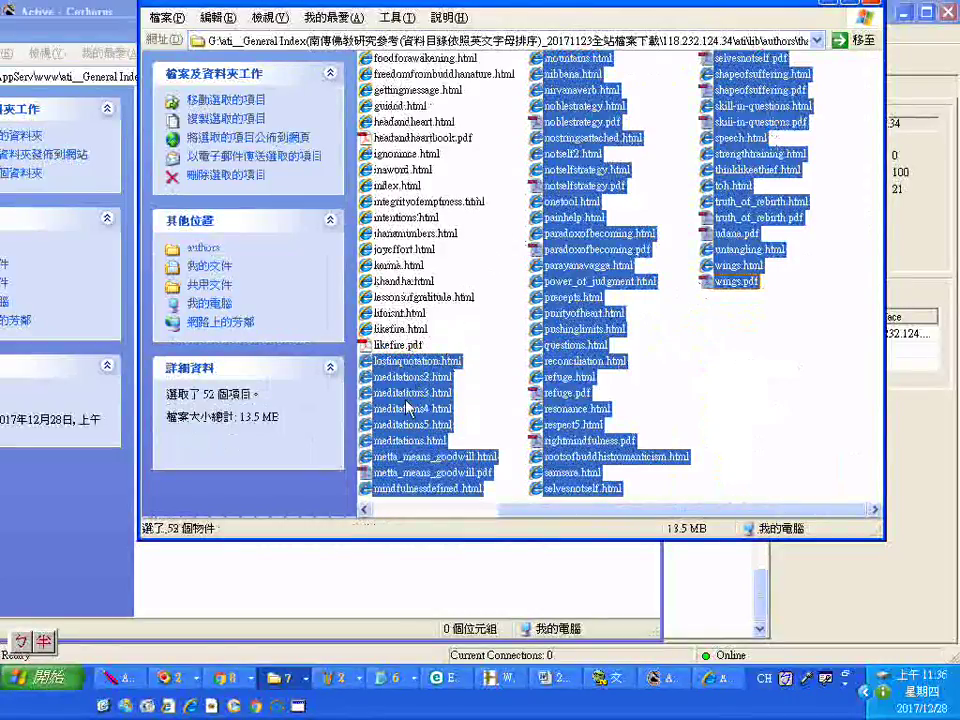
Check the total size of likefire through meditations.html, then of metta_means_goodwill.html through wings.pdf
left_click(426, 443)
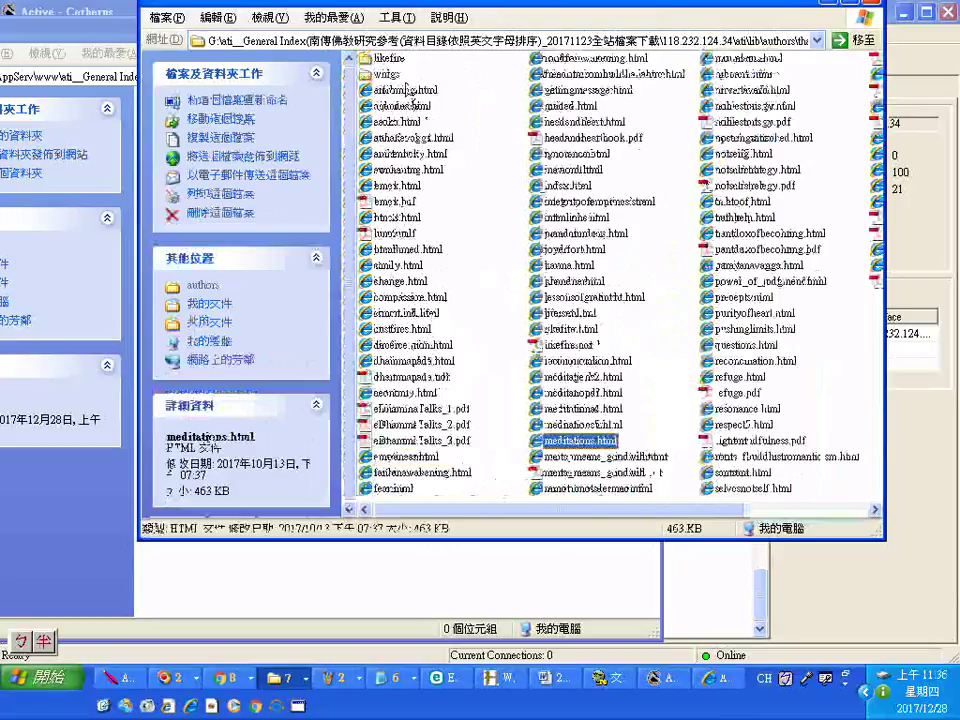
key("shift+Home")
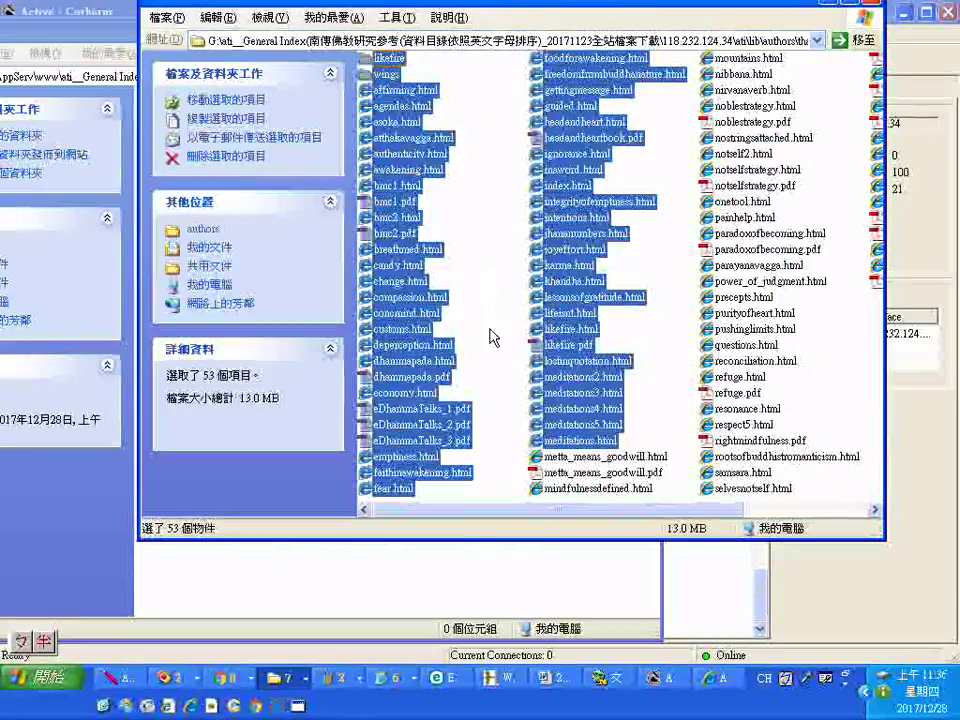
left_click(590, 457)
scroll(722, 310, "down", 1)
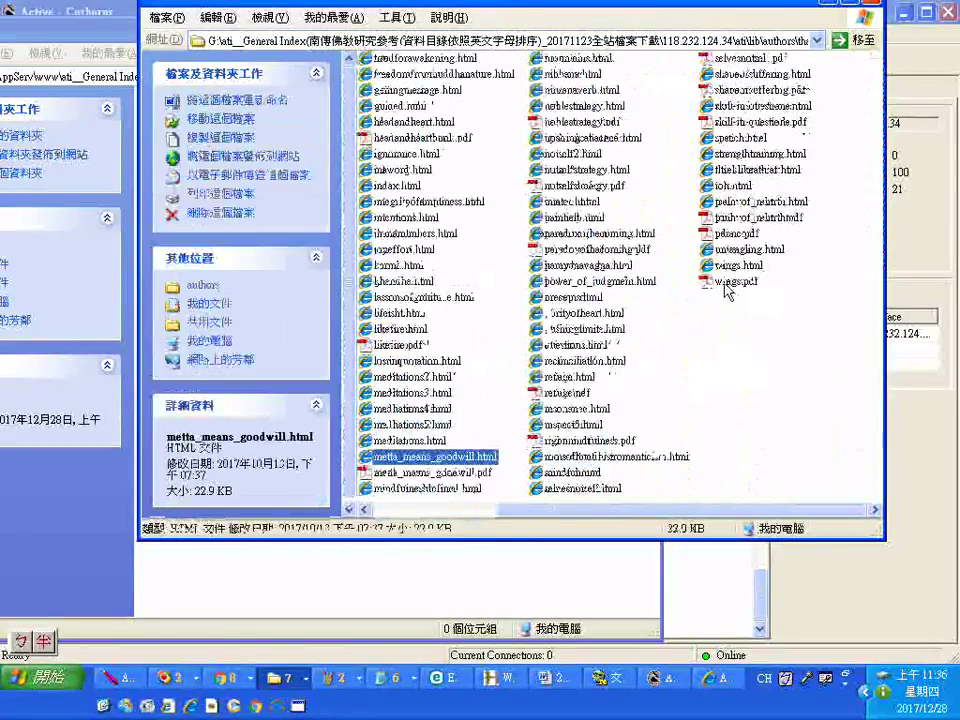
key("shift+End")
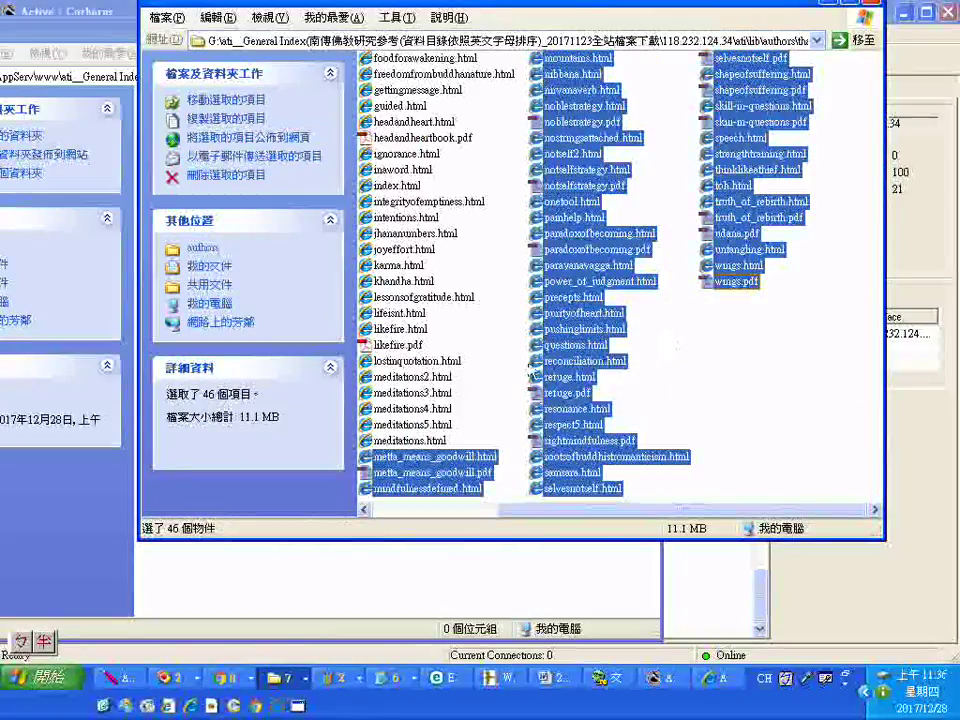
Copy likefire through metta_means_goodwill.html from the source thanissaro folder into ati__General Index12's thanissaro folder
left_click(422, 443)
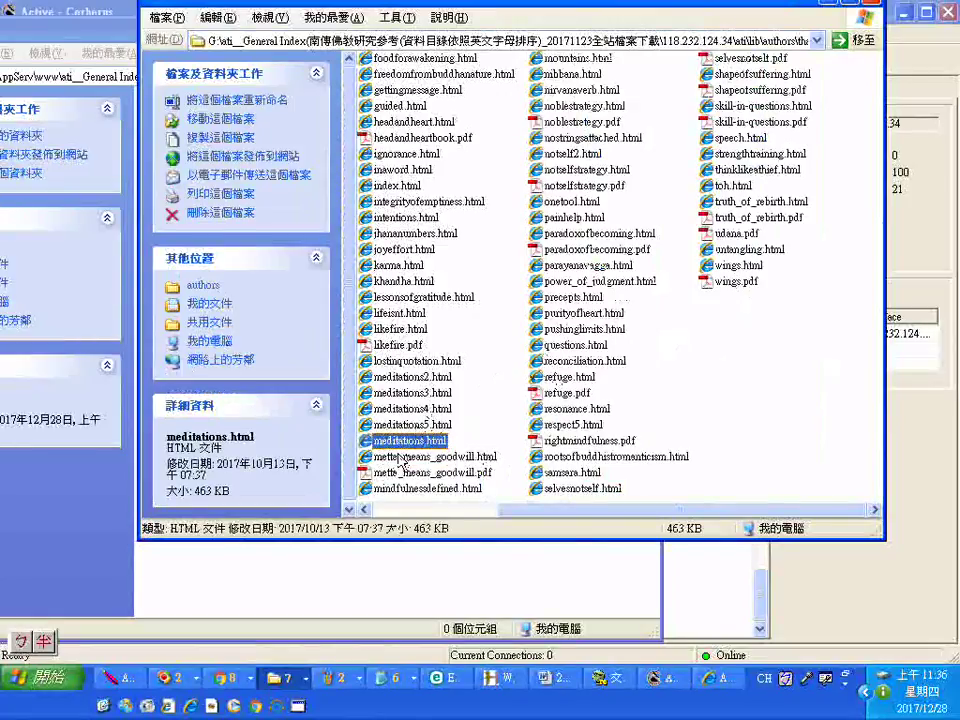
key("Down")
scroll(520, 337, "left", 2)
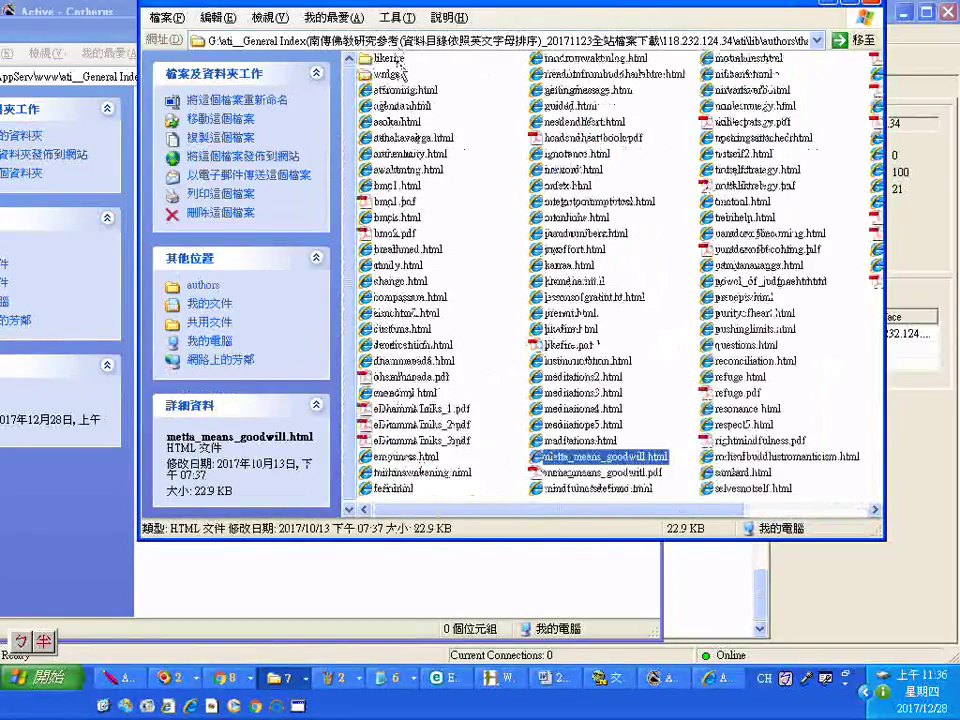
left_click(390, 58, "shift")
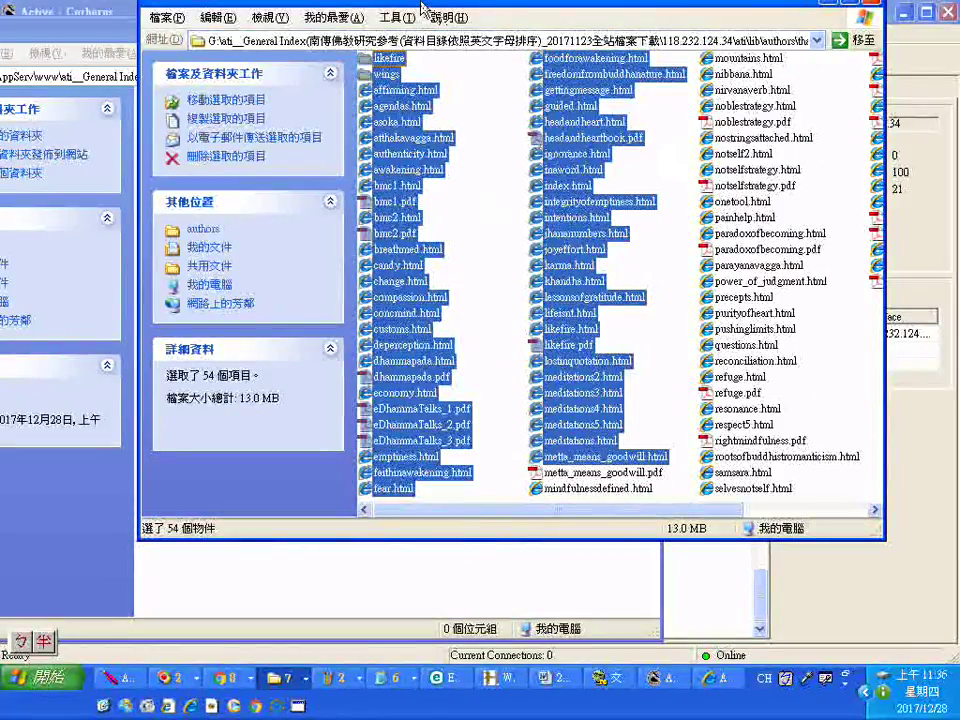
left_click_drag(421, 5, 643, 26)
left_click_drag(606, 215, 289, 296)
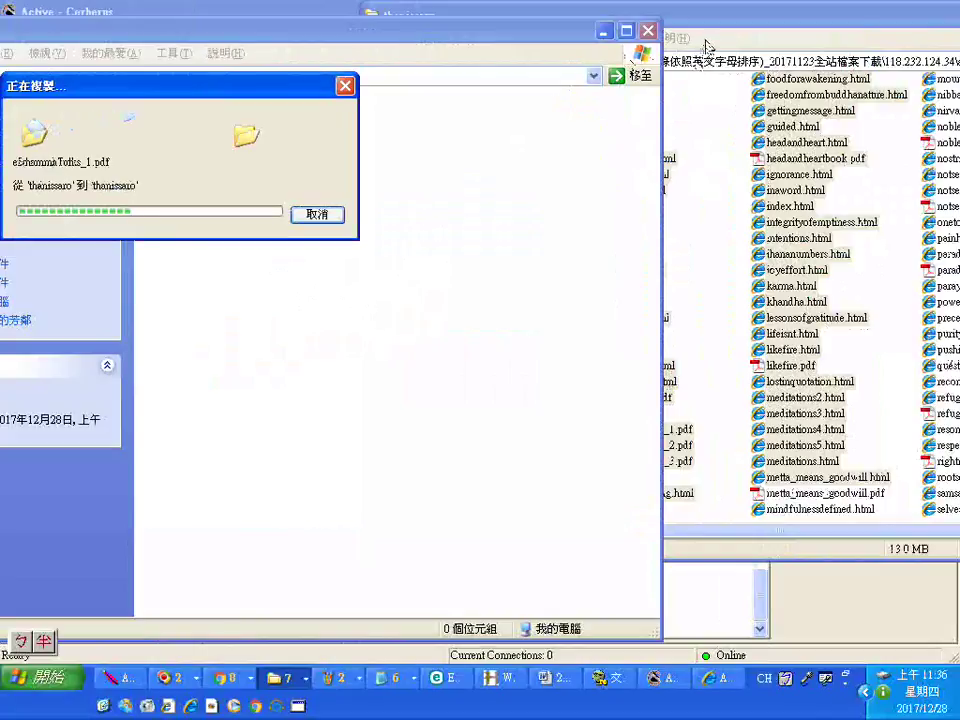
Bring the source thanissaro folder forward and look over which of its files are copied and which remain
left_click(738, 28)
left_click_drag(738, 28, 486, 41)
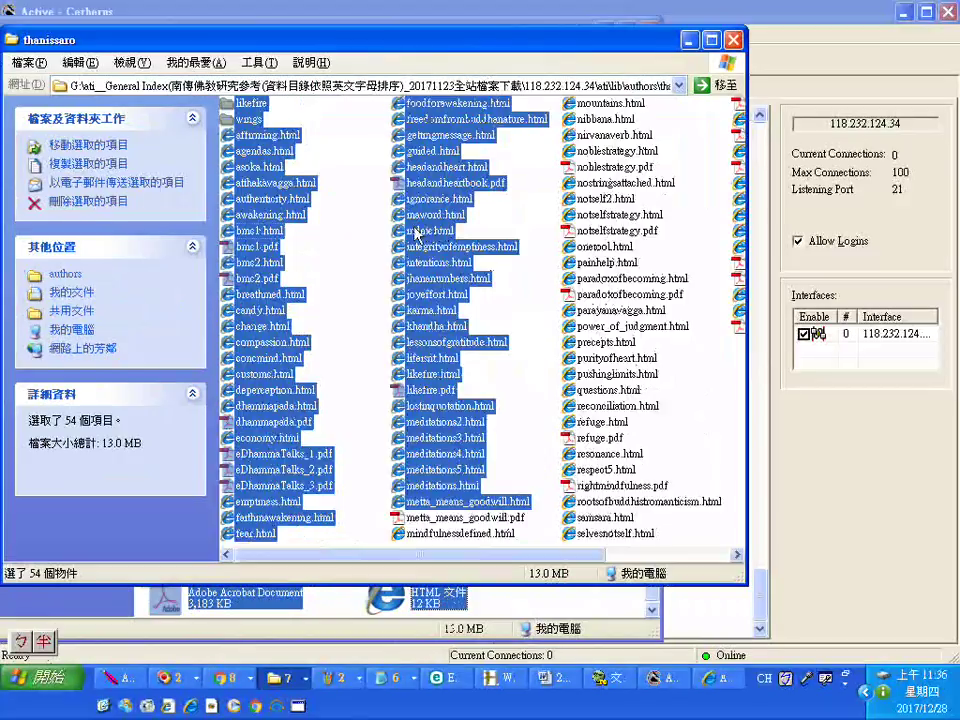
scroll(415, 232, "down", 1)
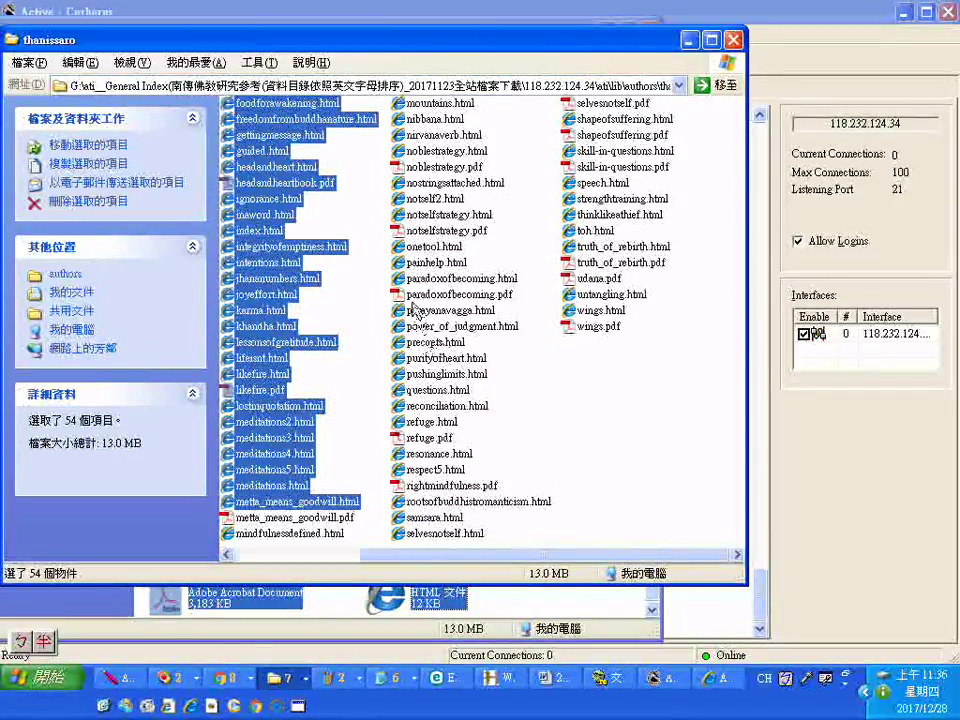
scroll(415, 310, "up", 1)
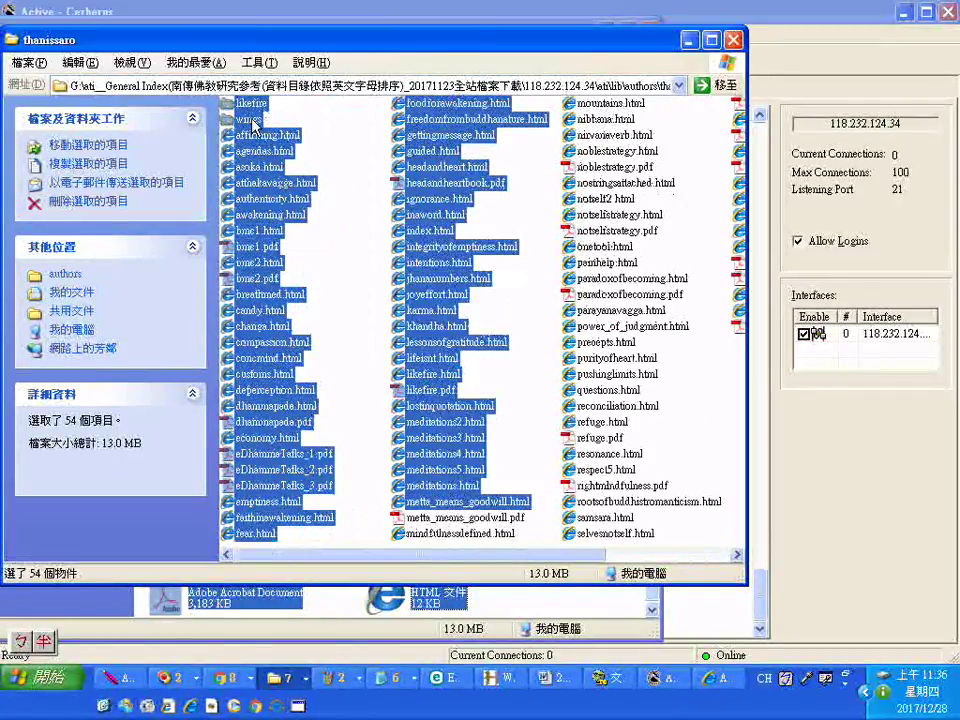
mouse_move(340, 50)
left_mouse_down()
mouse_move(245, 35)
mouse_move(426, 15)
left_mouse_up()
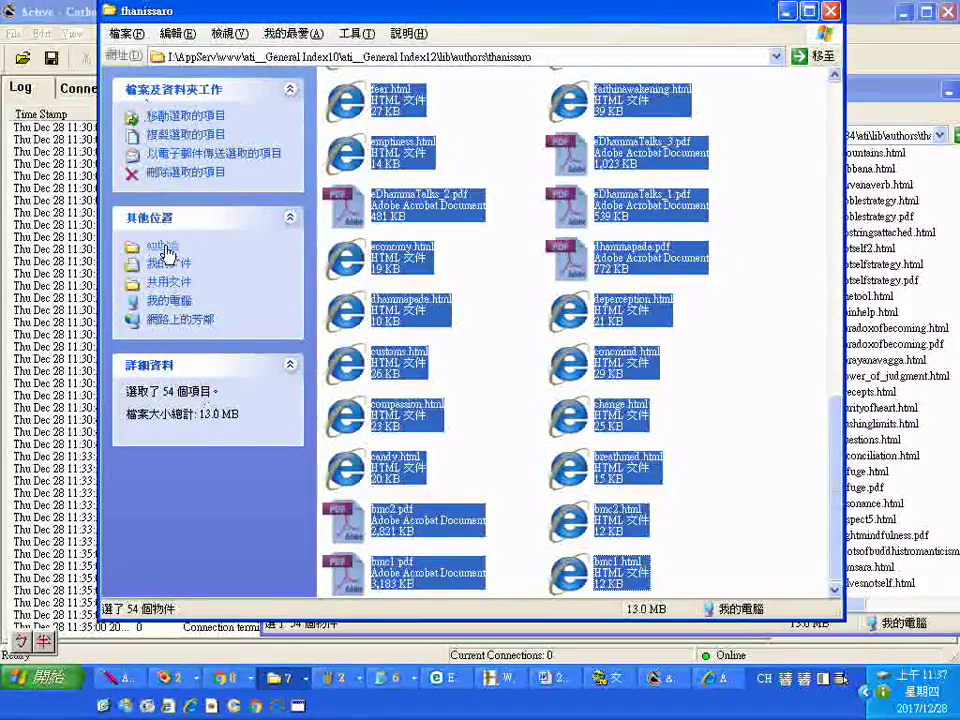
Go from ati__General Index12's thanissaro folder up through authors and lib to ati__General Index12
left_click(164, 248)
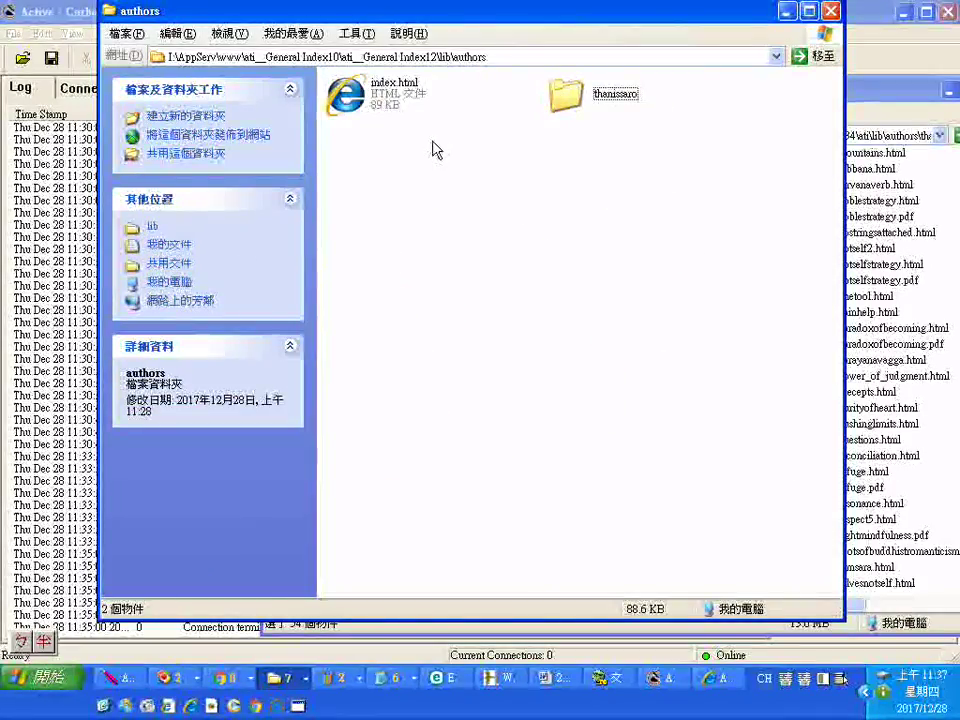
left_click(149, 230)
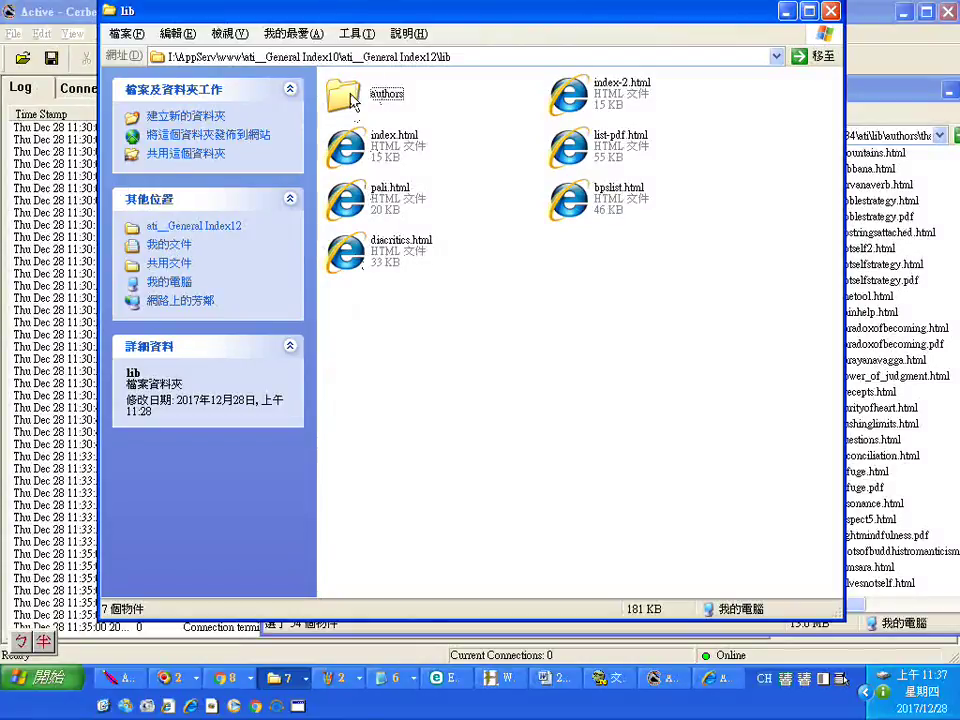
left_click(194, 226)
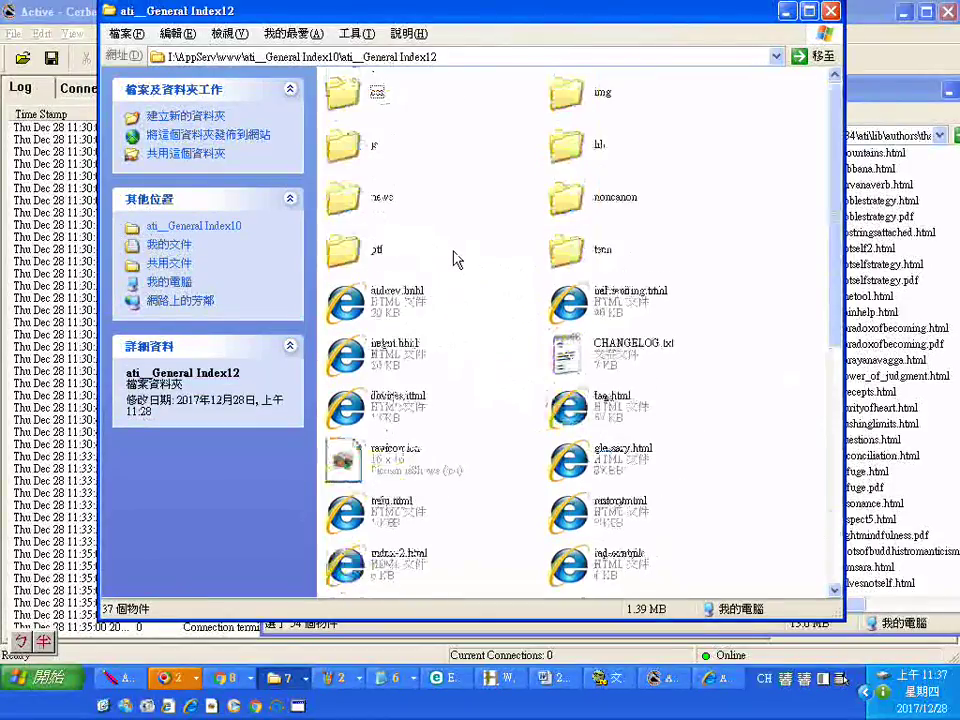
left_click_drag(650, 21, 474, 16)
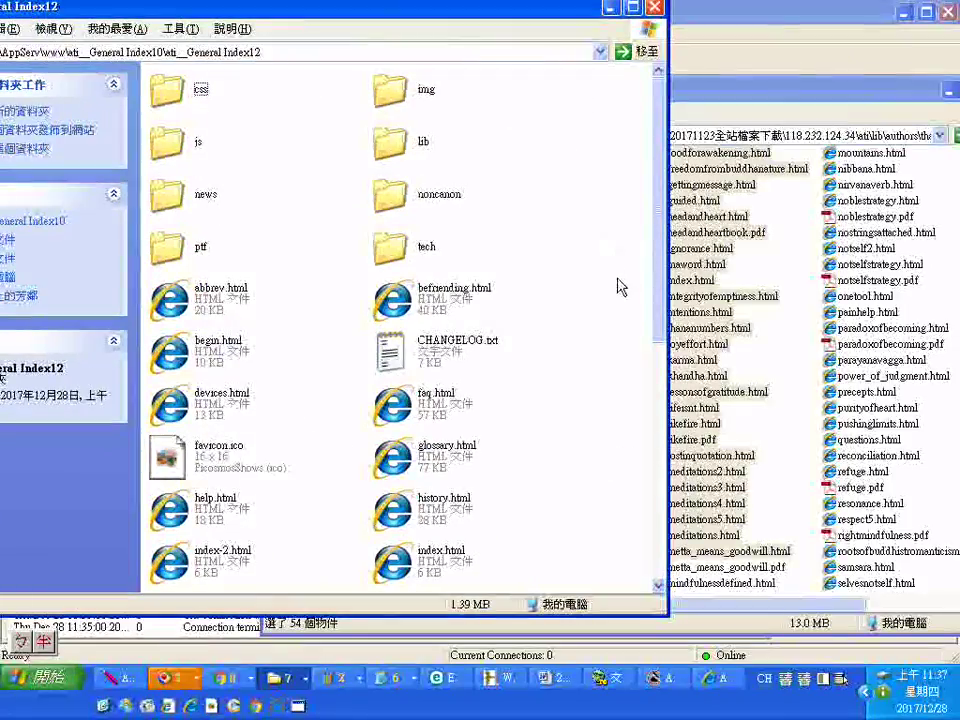
right_click(568, 310)
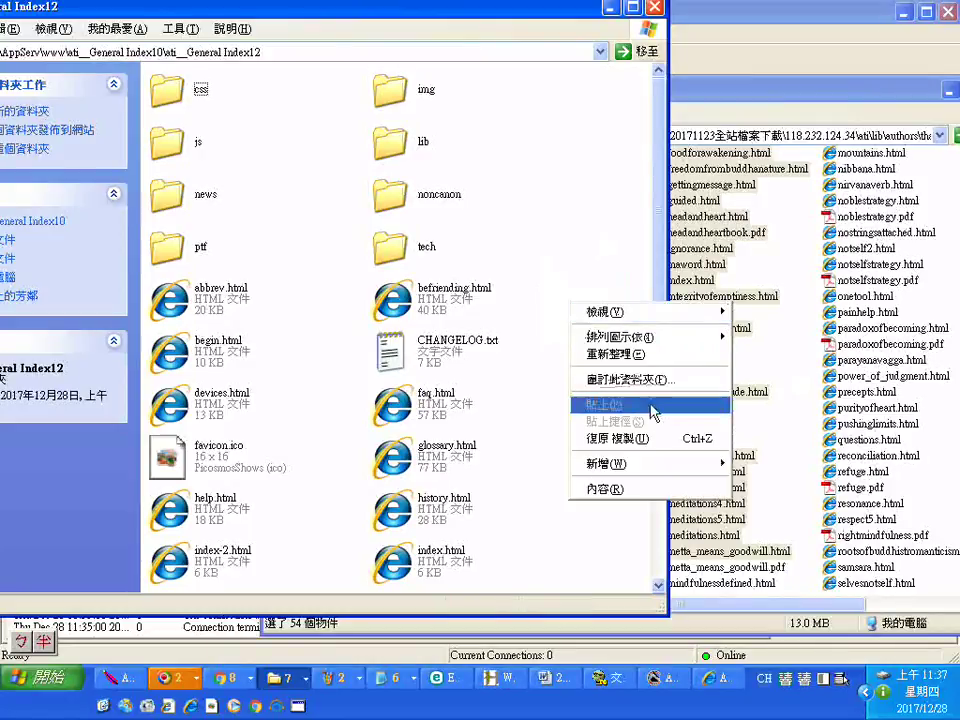
left_click(324, 12)
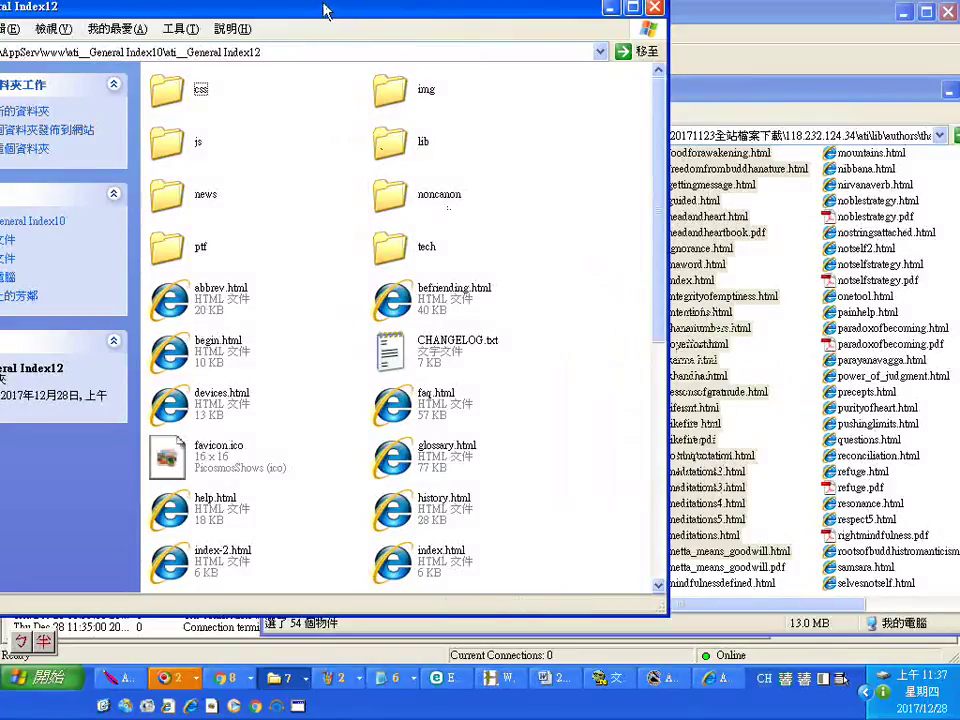
Go up to ati__General Index10 and start creating a new item among its files
left_click_drag(324, 12, 494, 9)
left_click(225, 219)
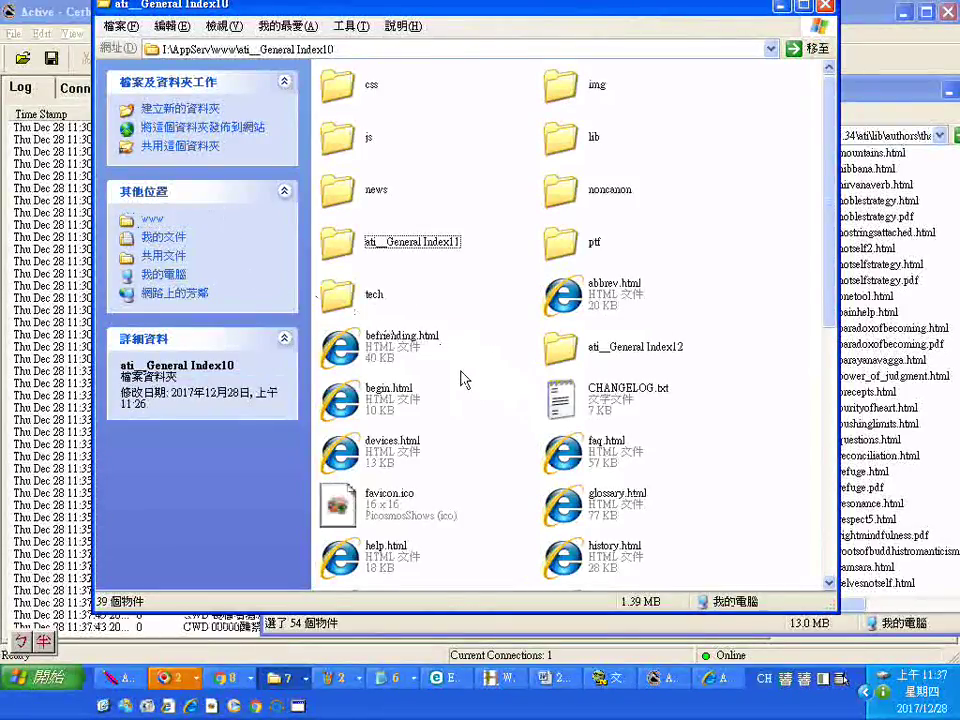
scroll(470, 385, "down", 10)
right_click(497, 436)
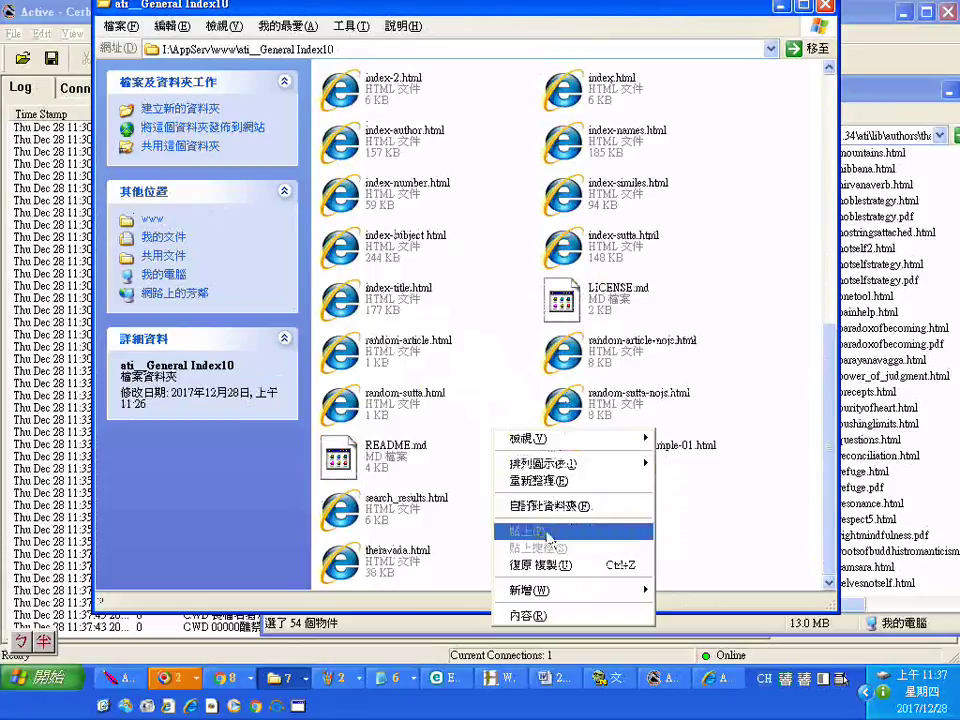
mouse_move(515, 592)
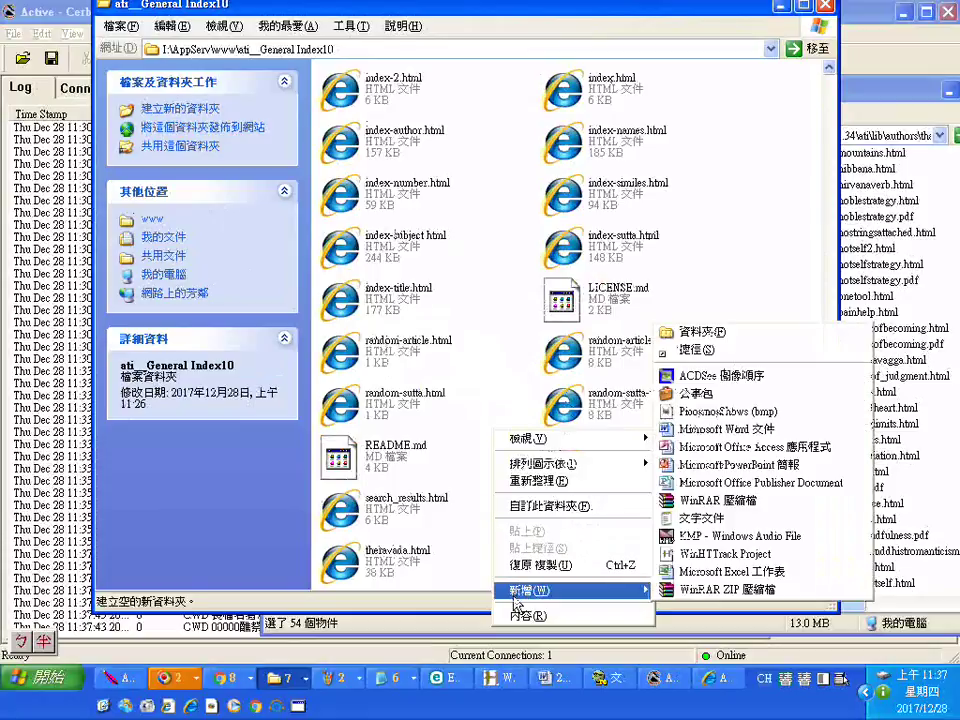